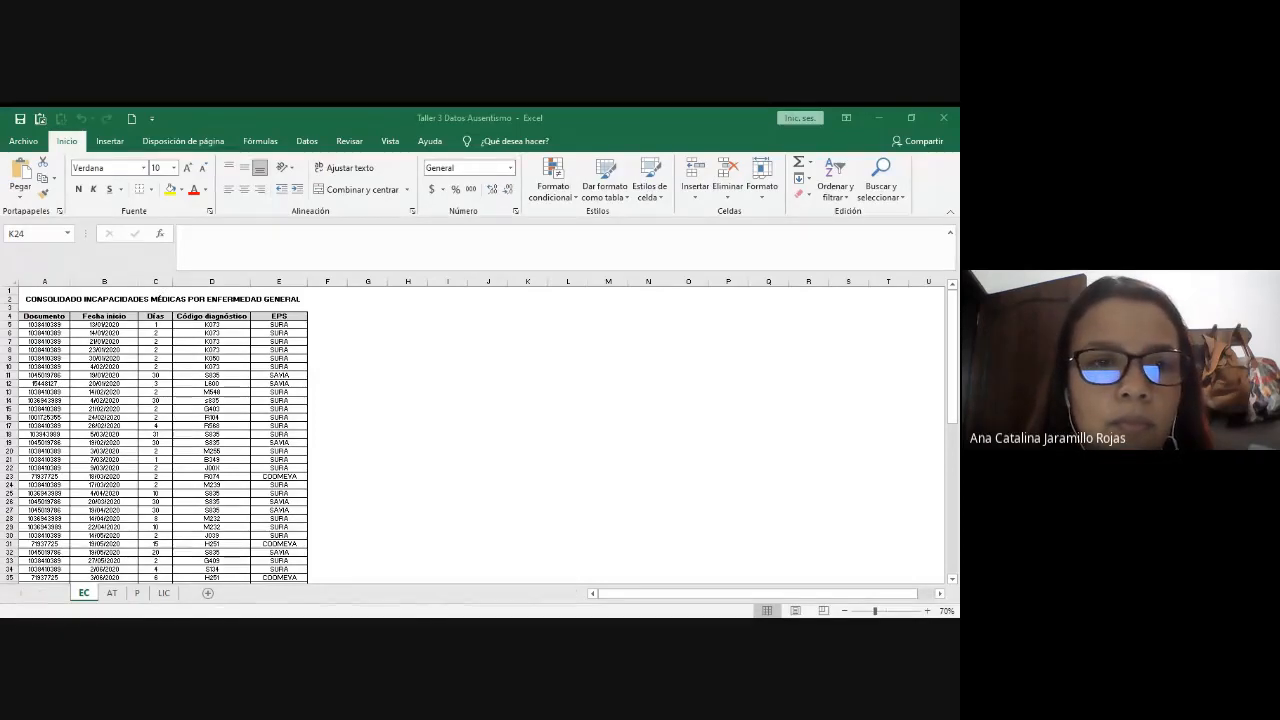
key(alt+Tab)
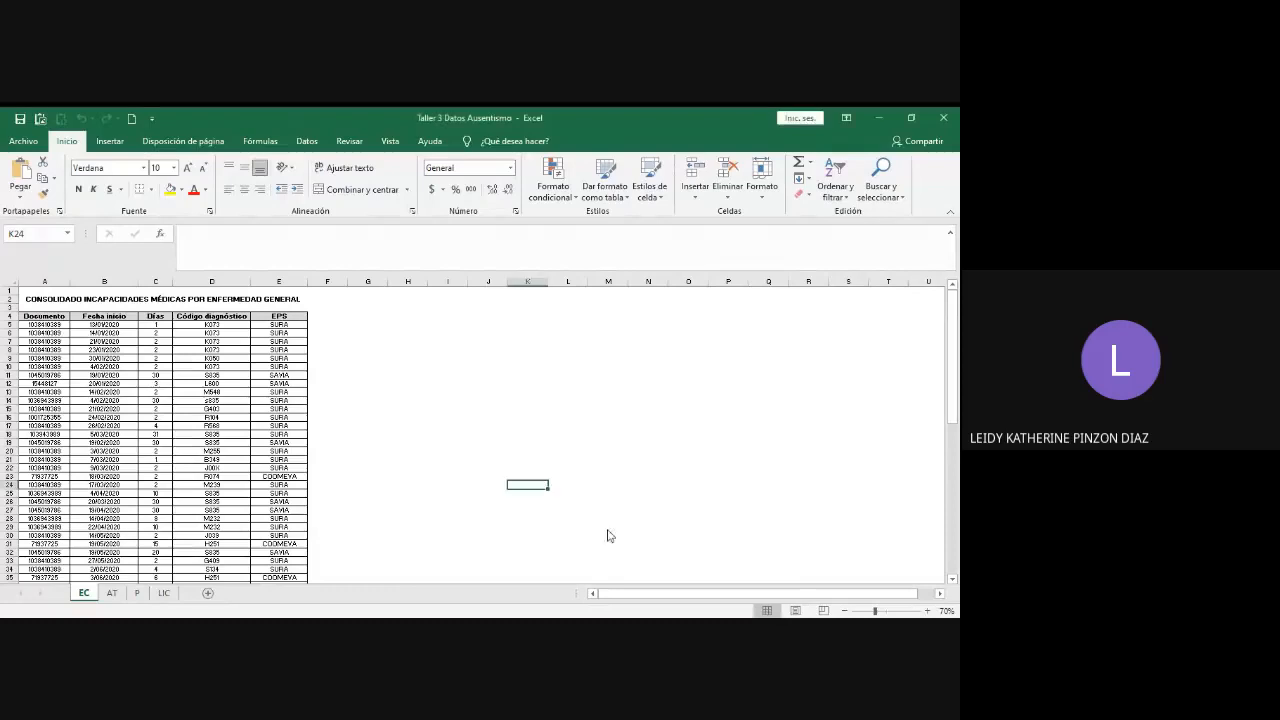
click(455, 476)
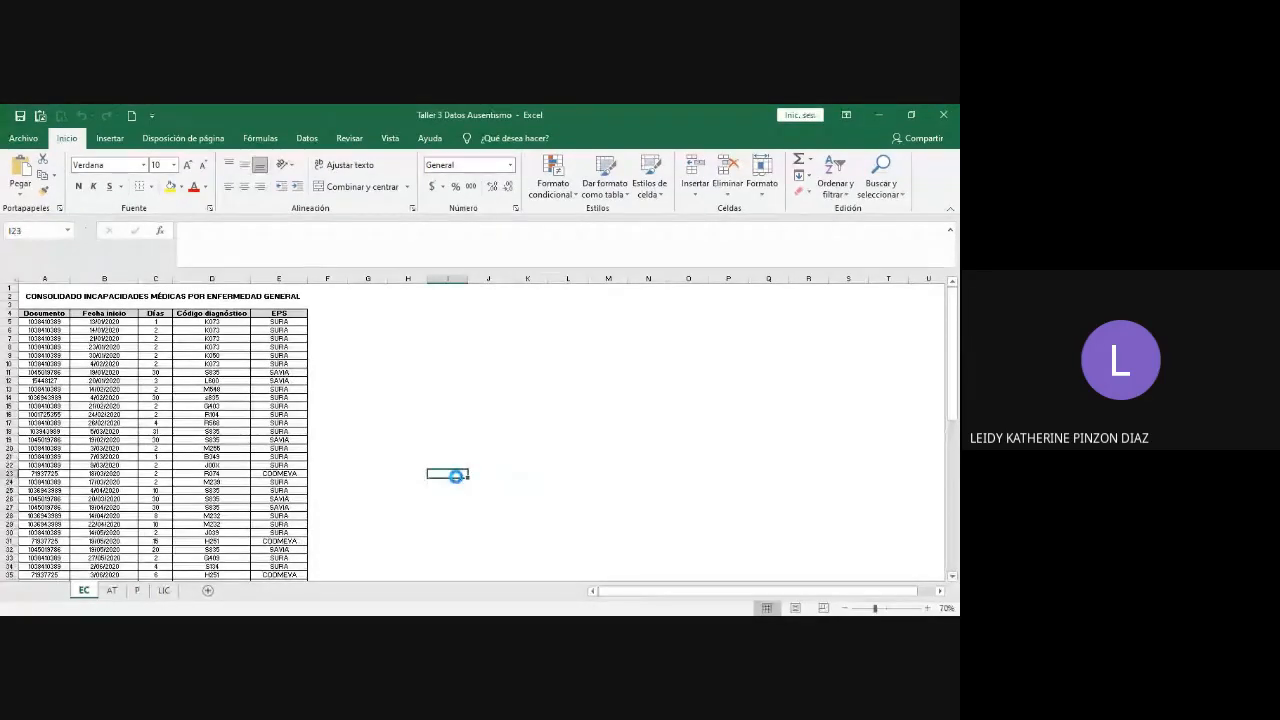
key(alt+Tab)
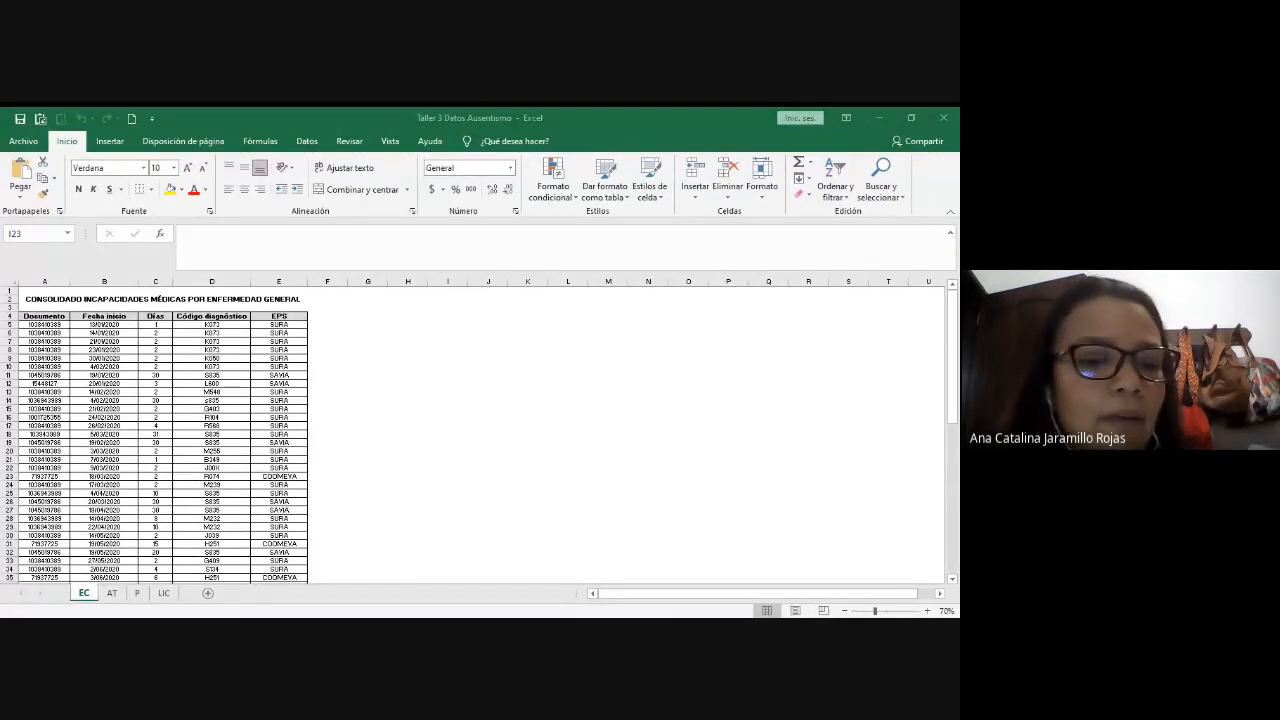
key(alt+Tab)
key(alt+Tab)
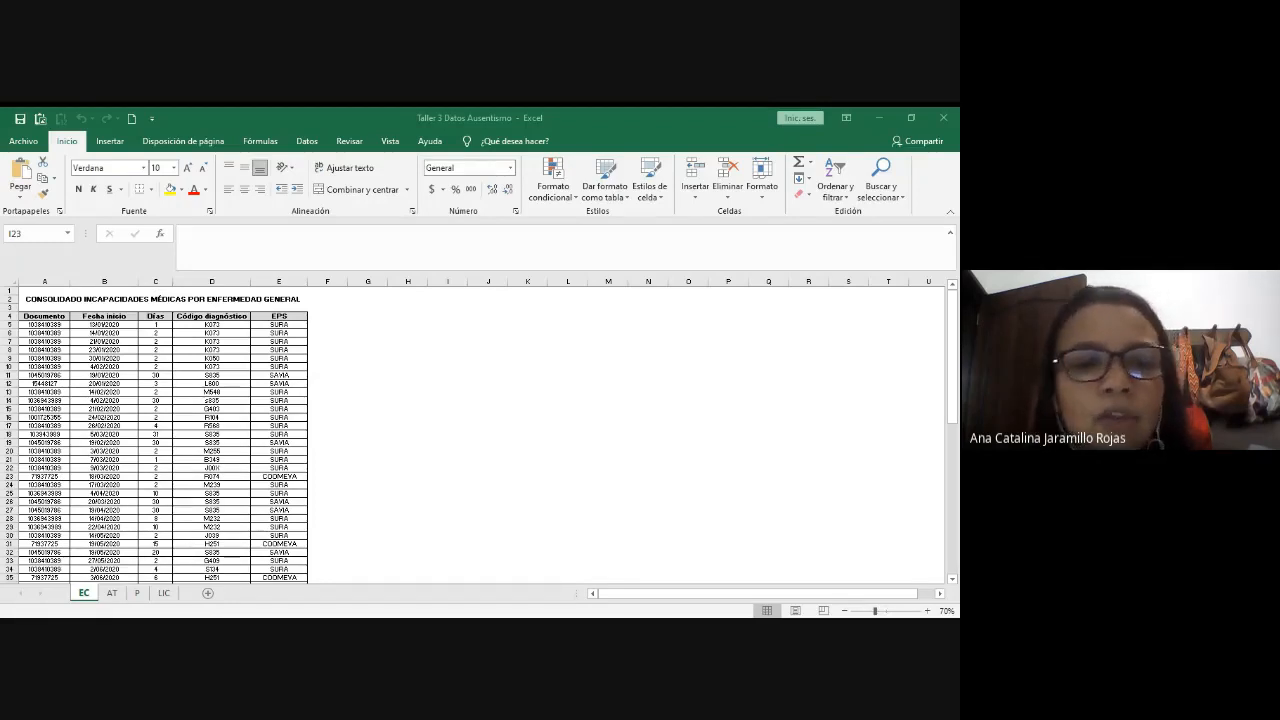
click(477, 476)
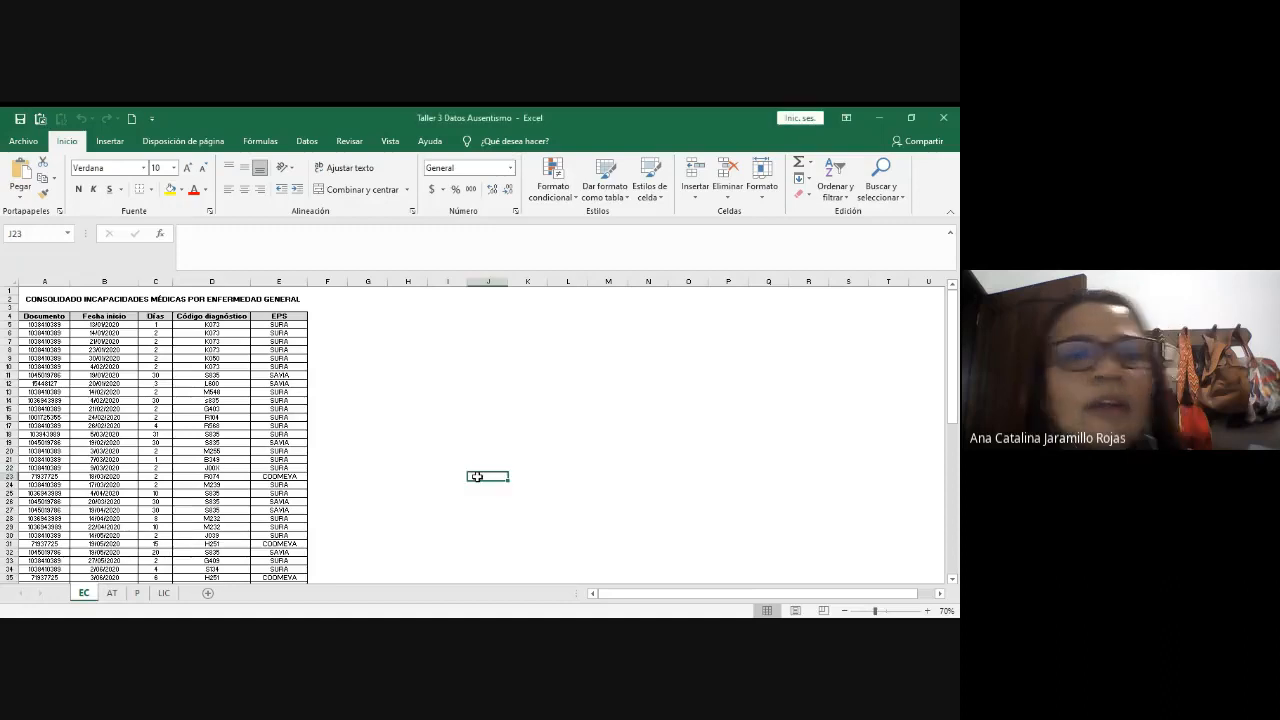
- Examine the layout and columns of the general illness leave table on the EC sheet
scroll(477, 476, up, 3)
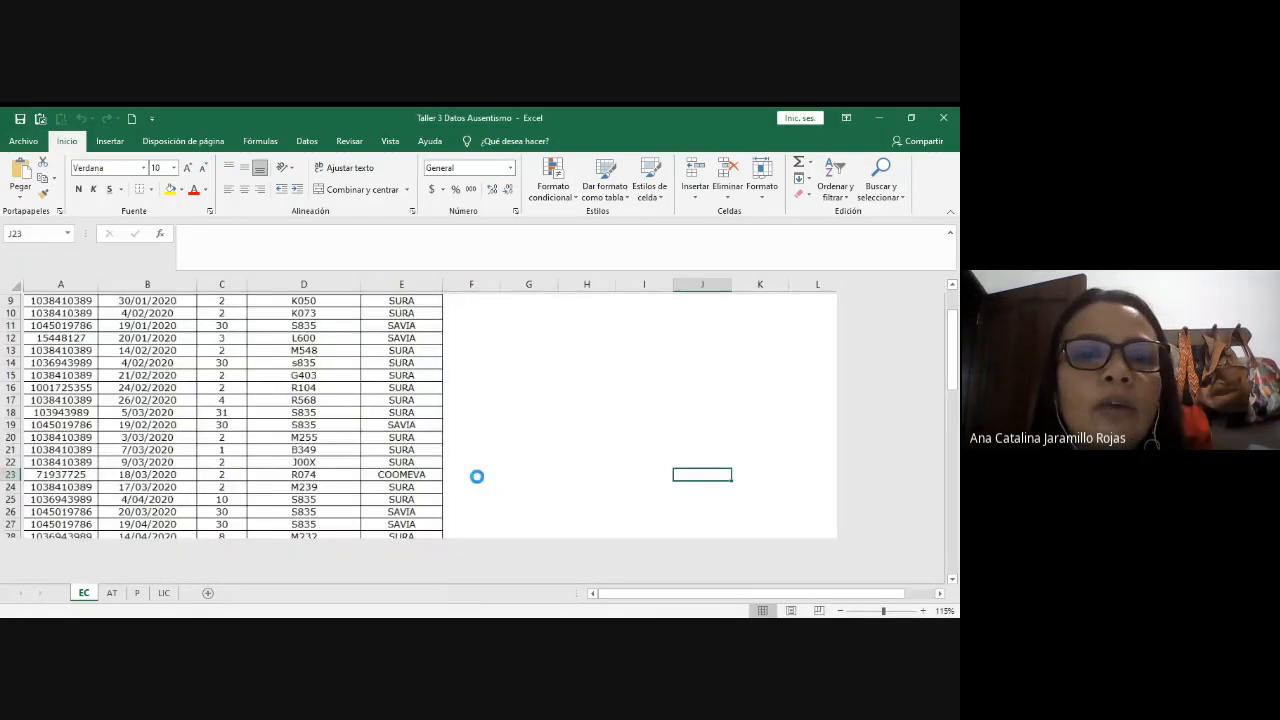
scroll(477, 476, down, 3)
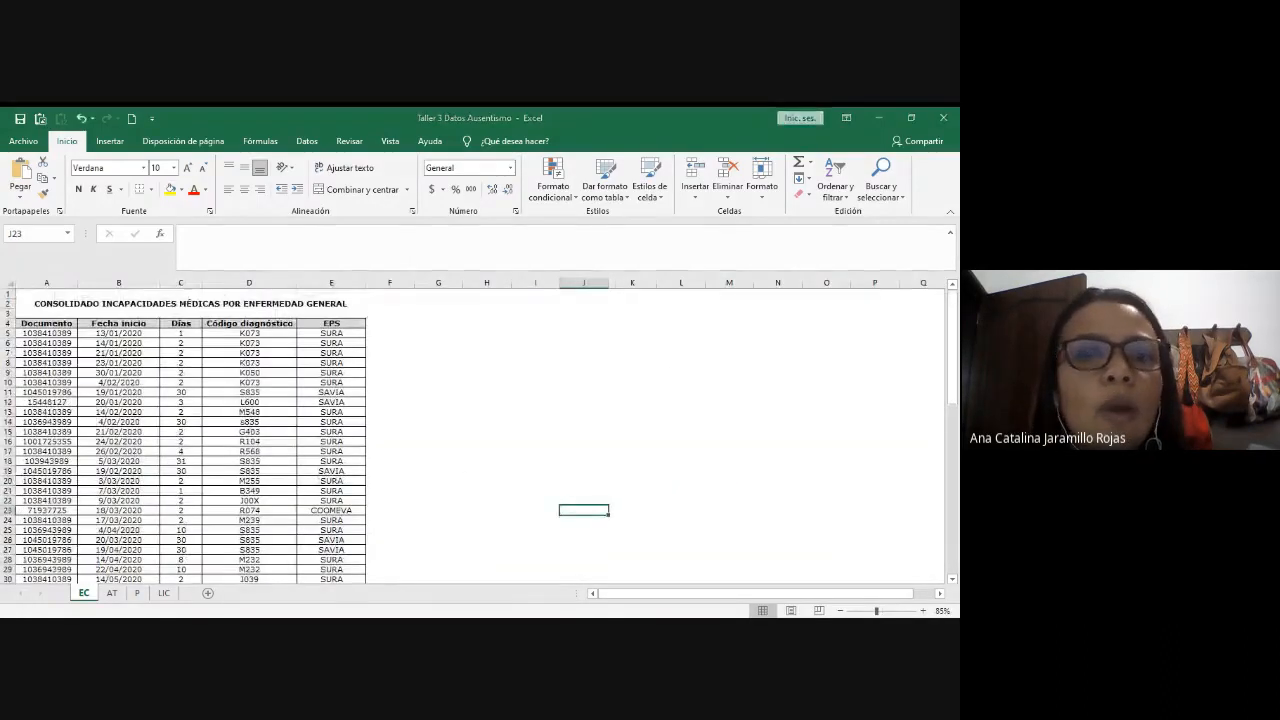
scroll(474, 409, up, 2)
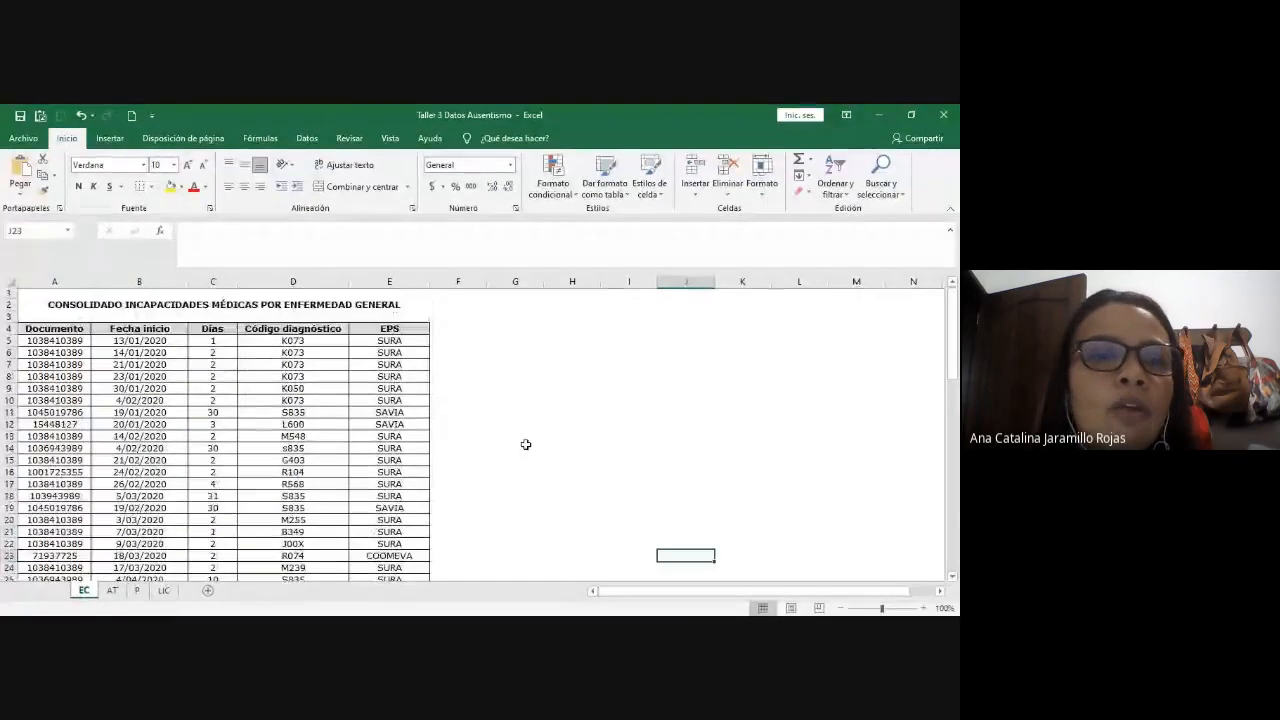
click(525, 444)
scroll(525, 444, down, 1)
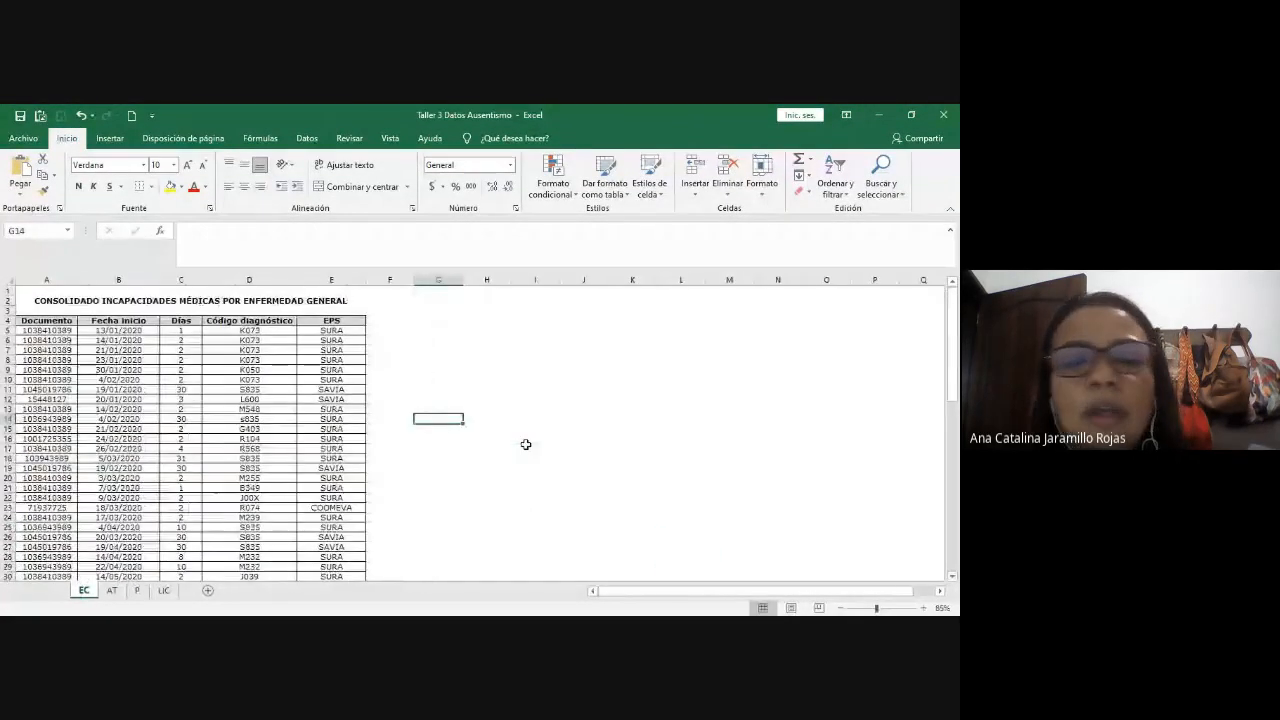
click(525, 444)
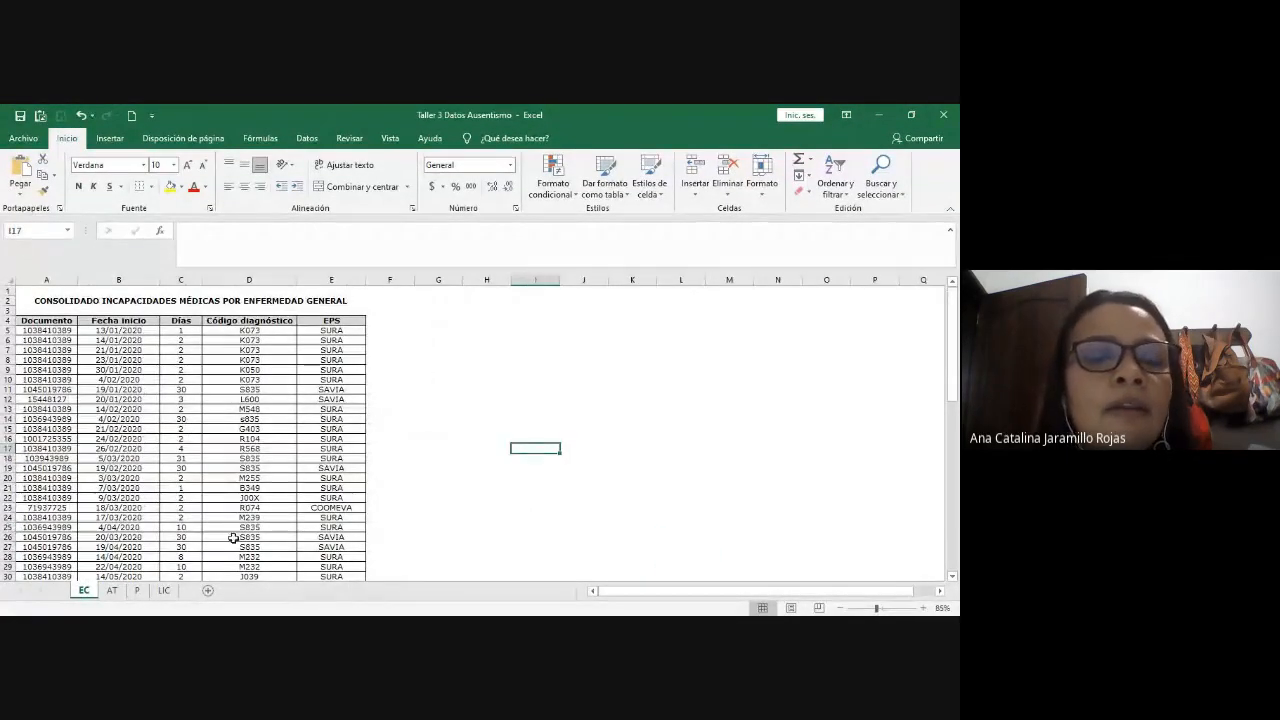
click(47, 320)
click(418, 428)
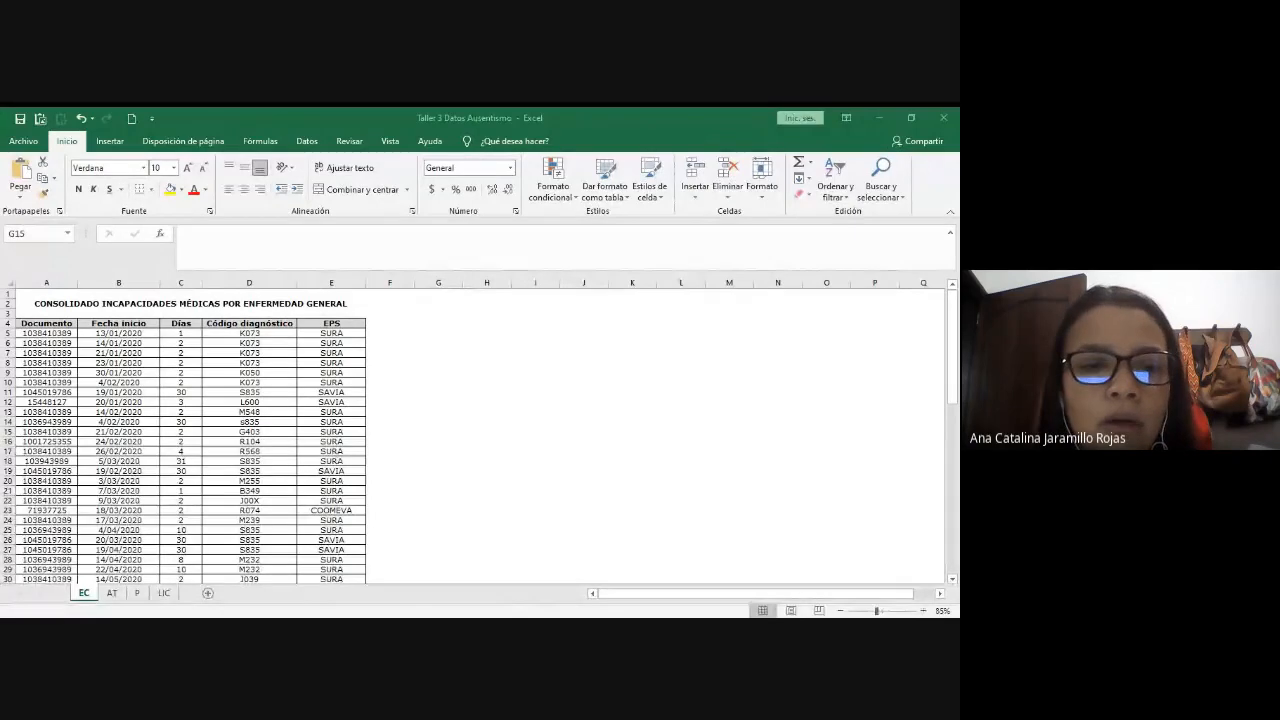
click(482, 468)
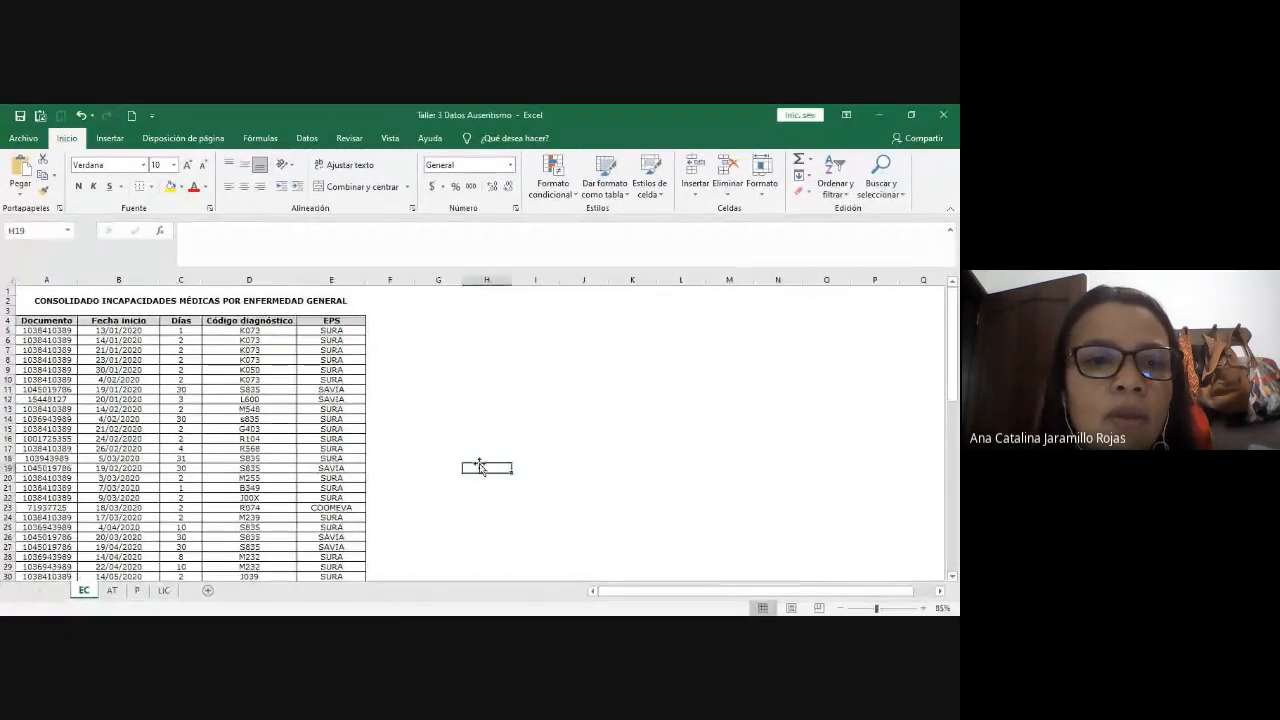
scroll(274, 428, down, 8)
scroll(274, 426, up, 8)
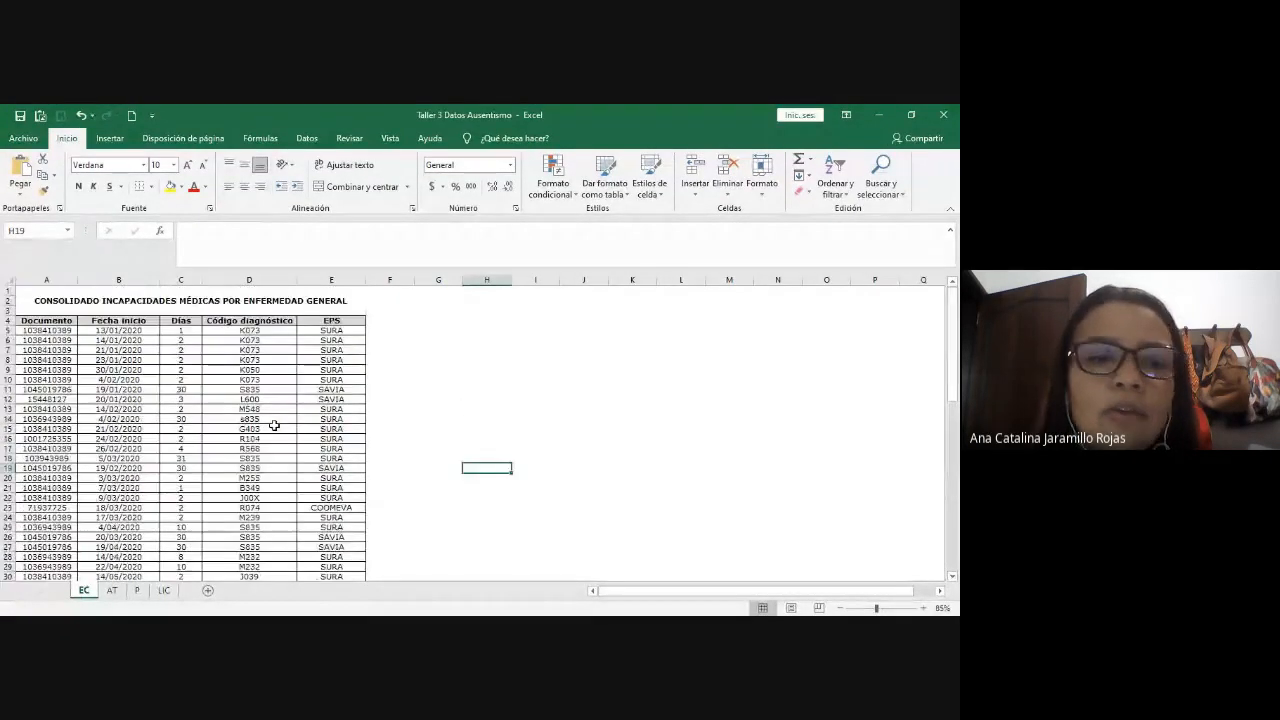
click(475, 456)
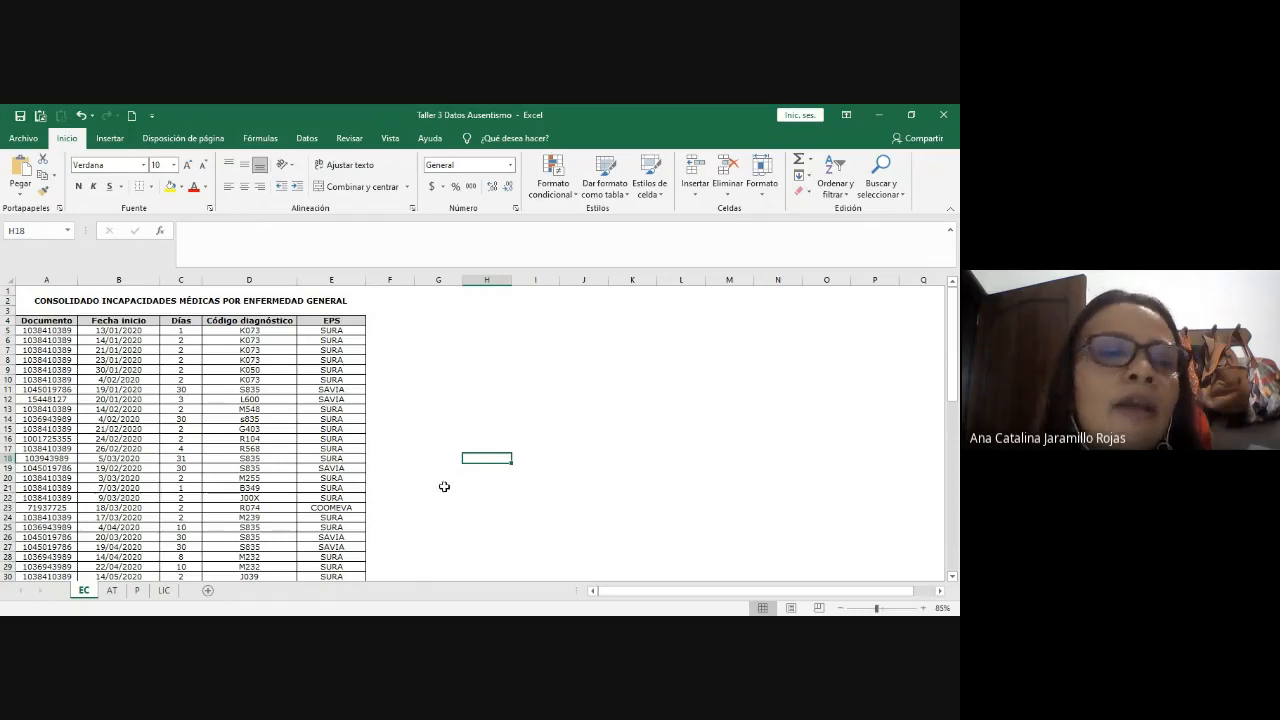
- Look through the AT, P and LIC sheets covering work accidents, permits and licences, and return to the EC sheet
click(118, 594)
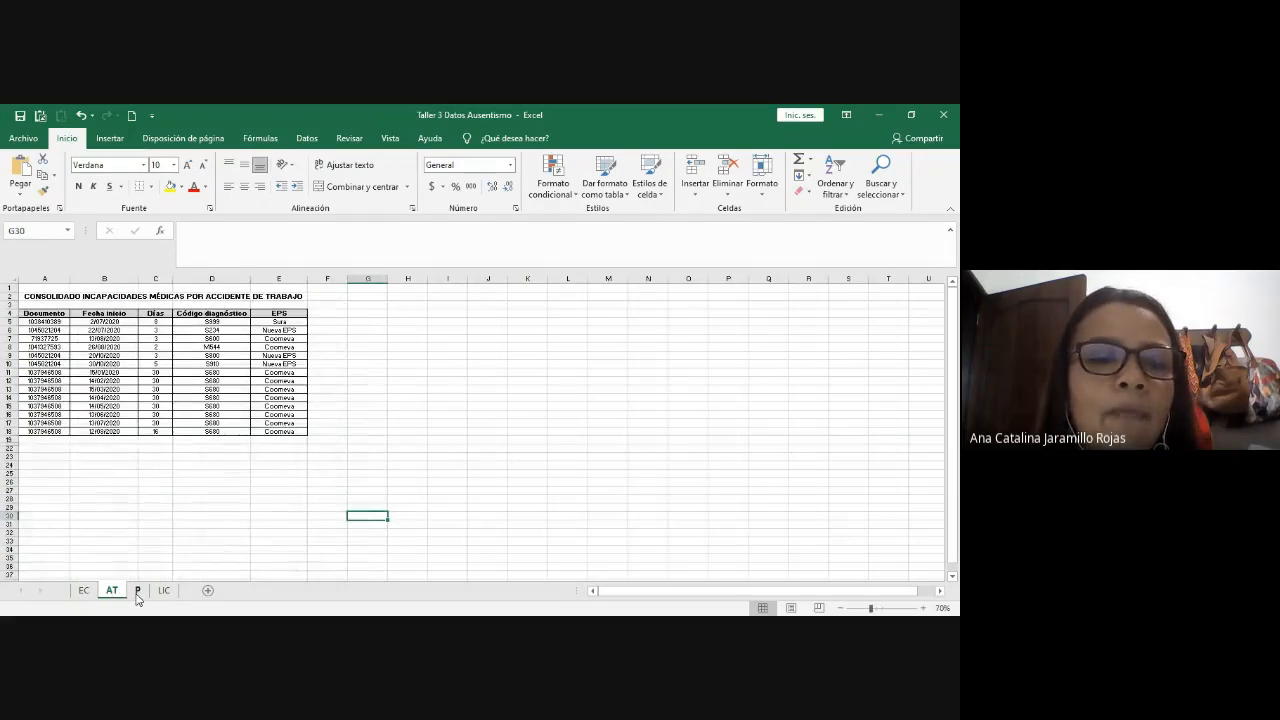
click(137, 591)
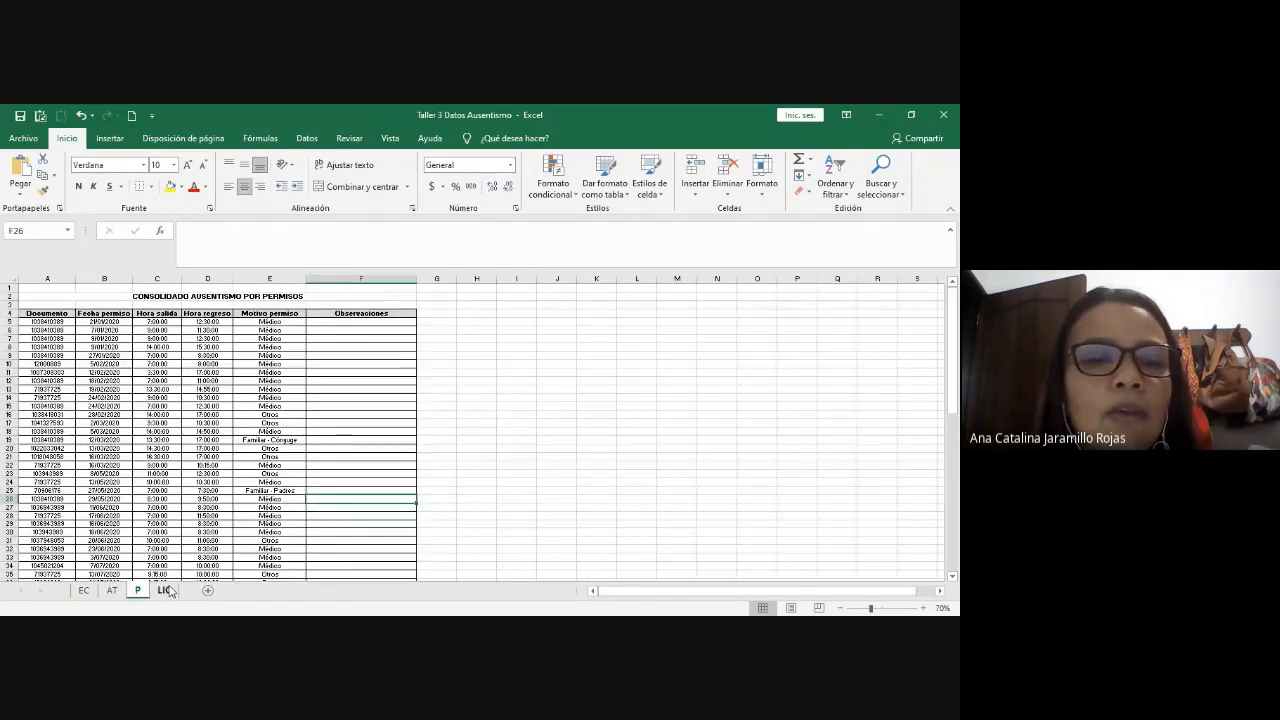
click(164, 590)
click(279, 521)
click(471, 509)
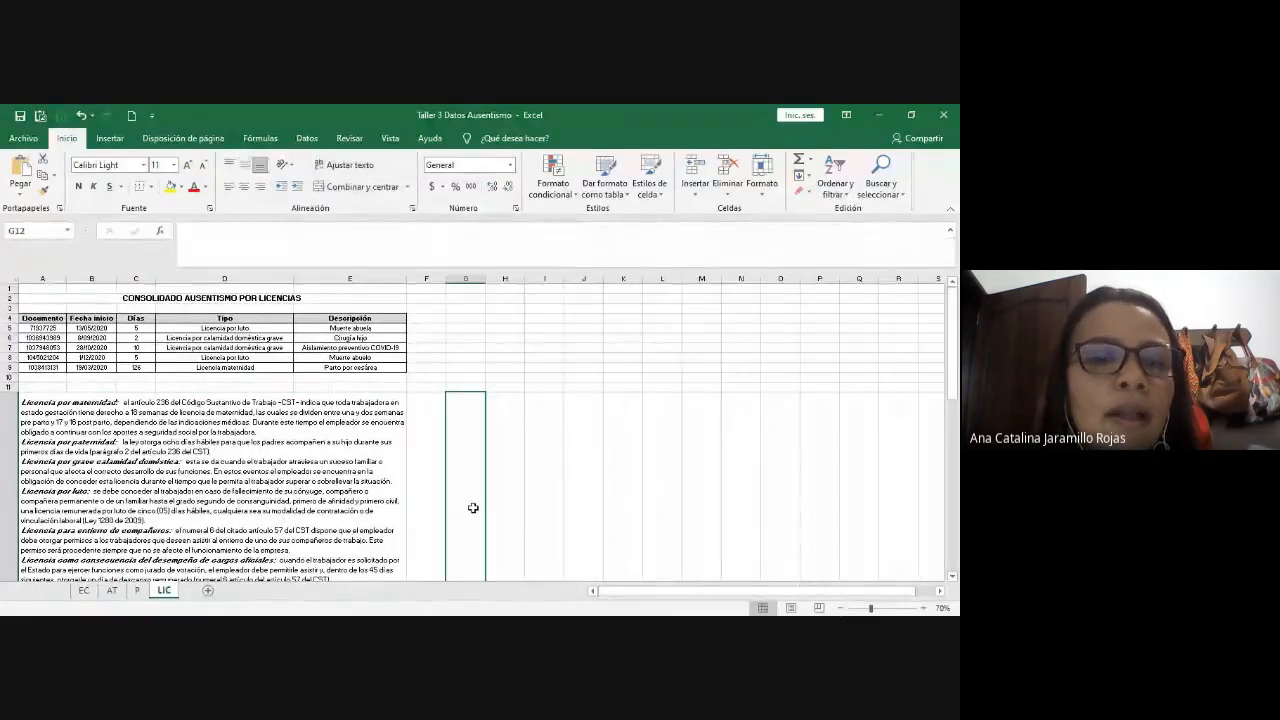
click(83, 592)
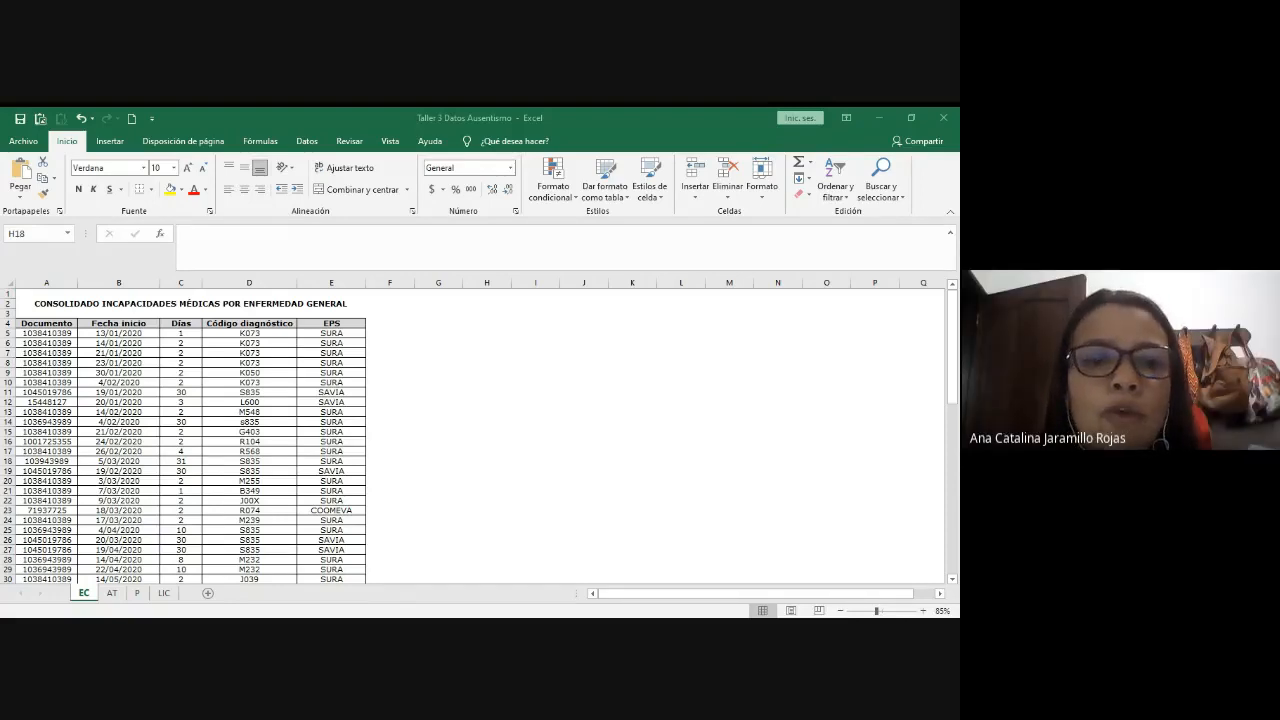
- Review the EC sheet's leave records by document, start date, days, diagnosis code and EPS
click(577, 424)
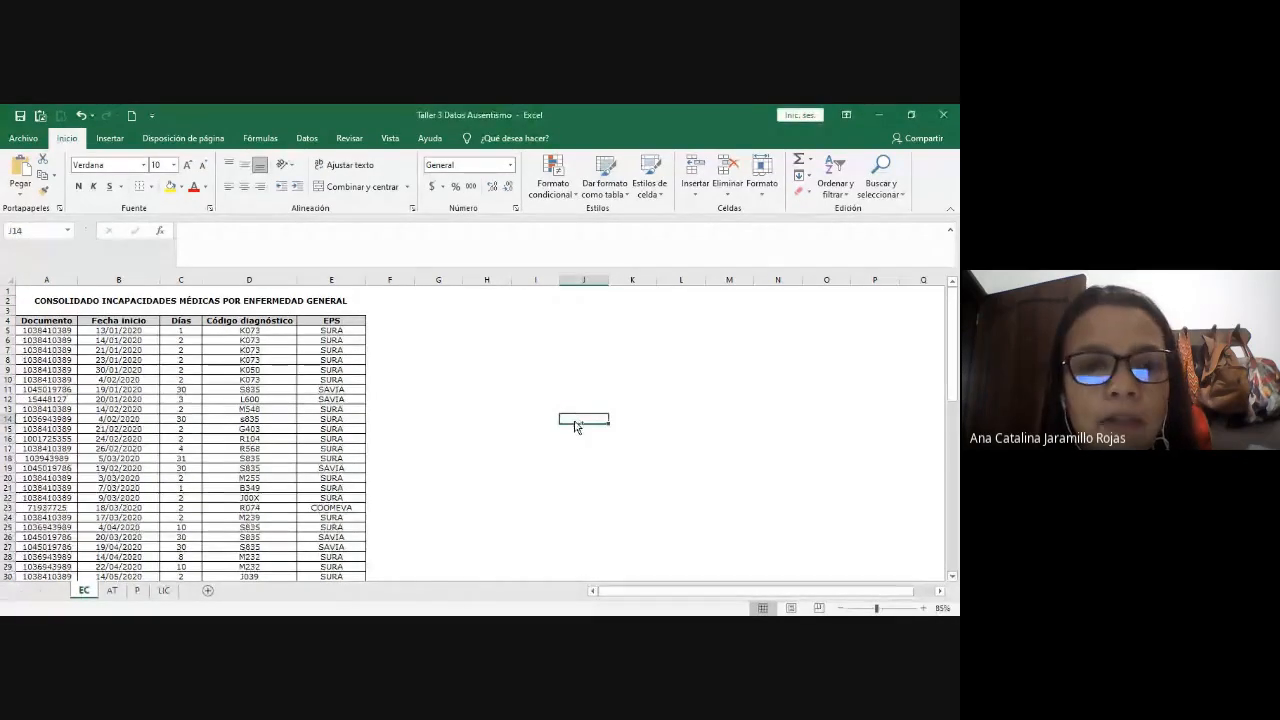
scroll(577, 424, up, 2)
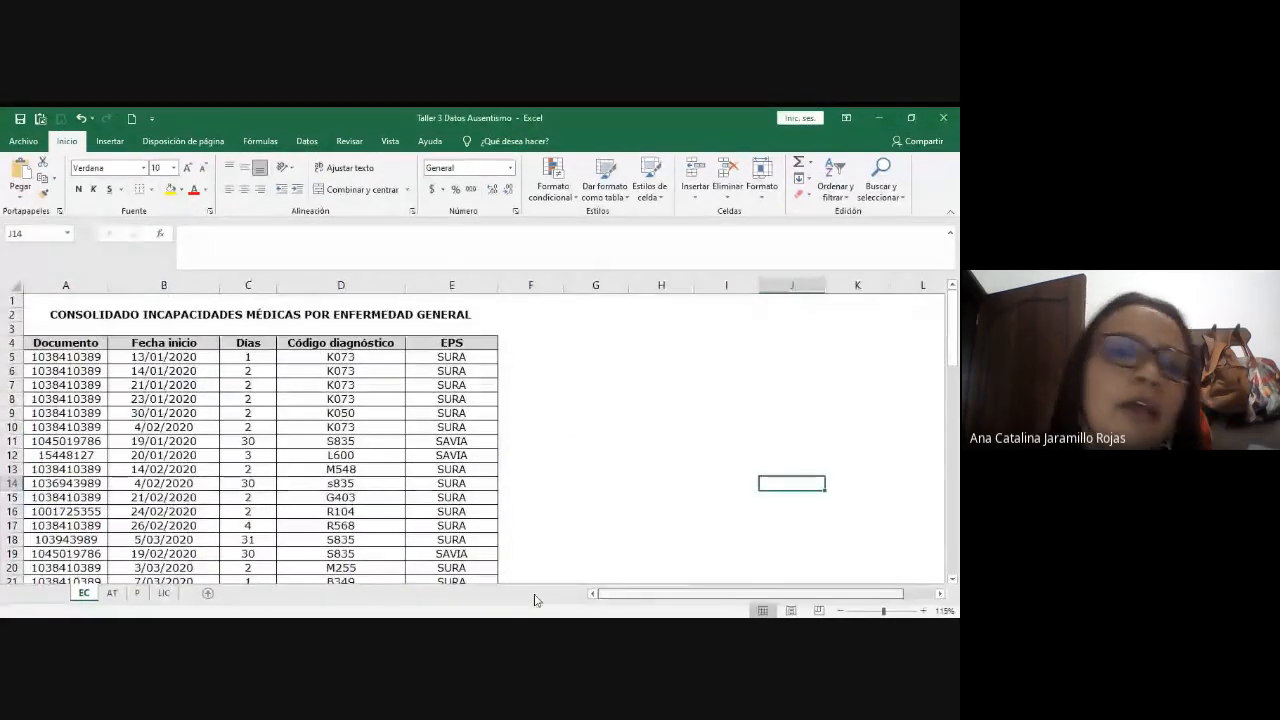
click(492, 483)
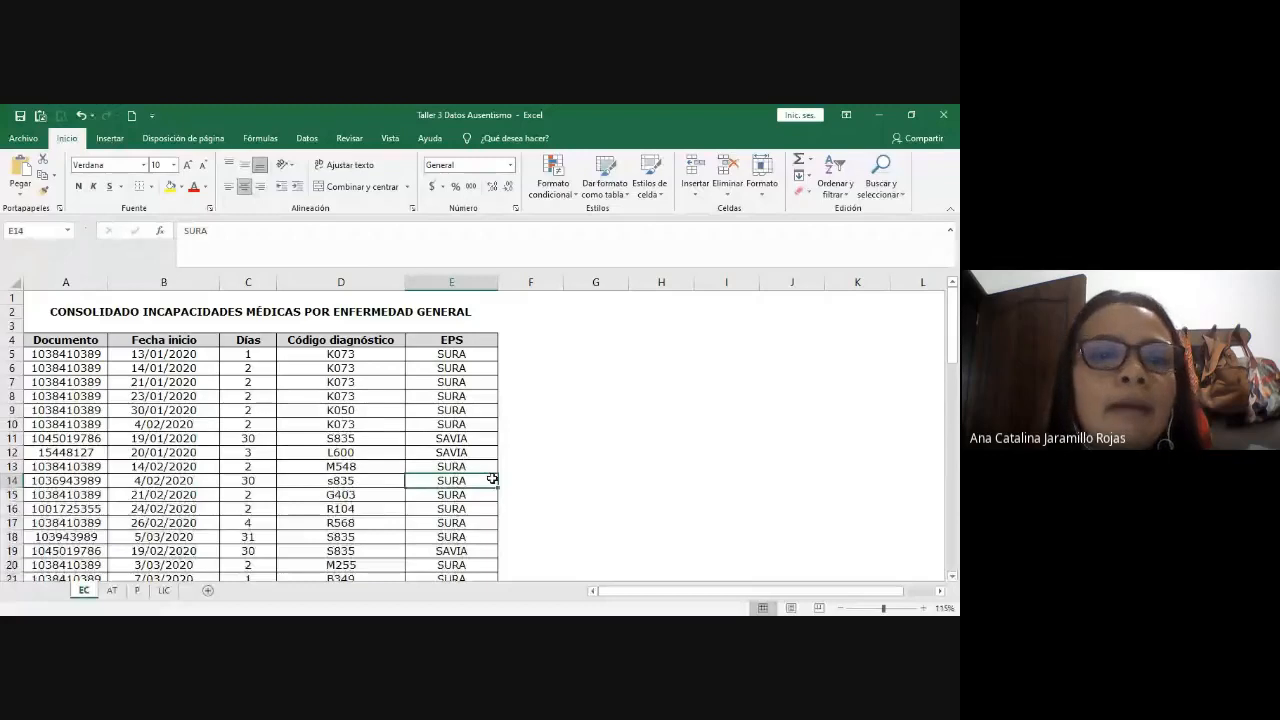
click(649, 412)
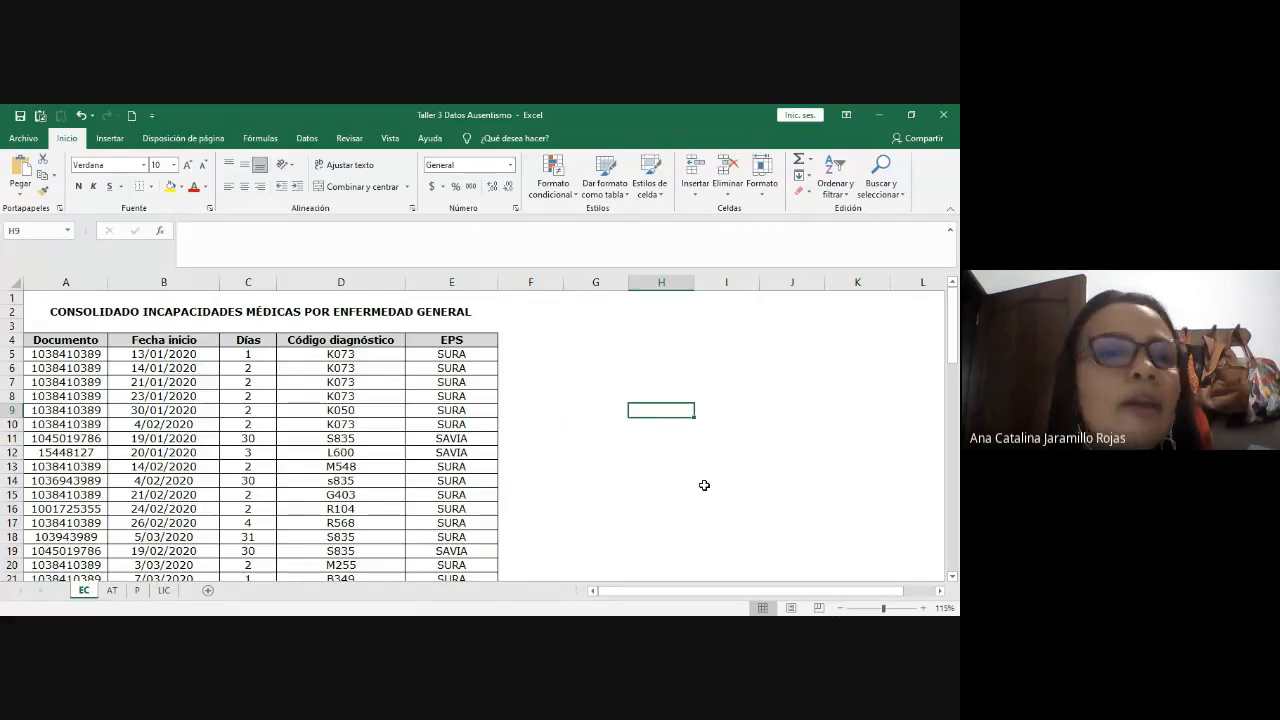
scroll(601, 465, down, 2)
scroll(601, 465, down, 4)
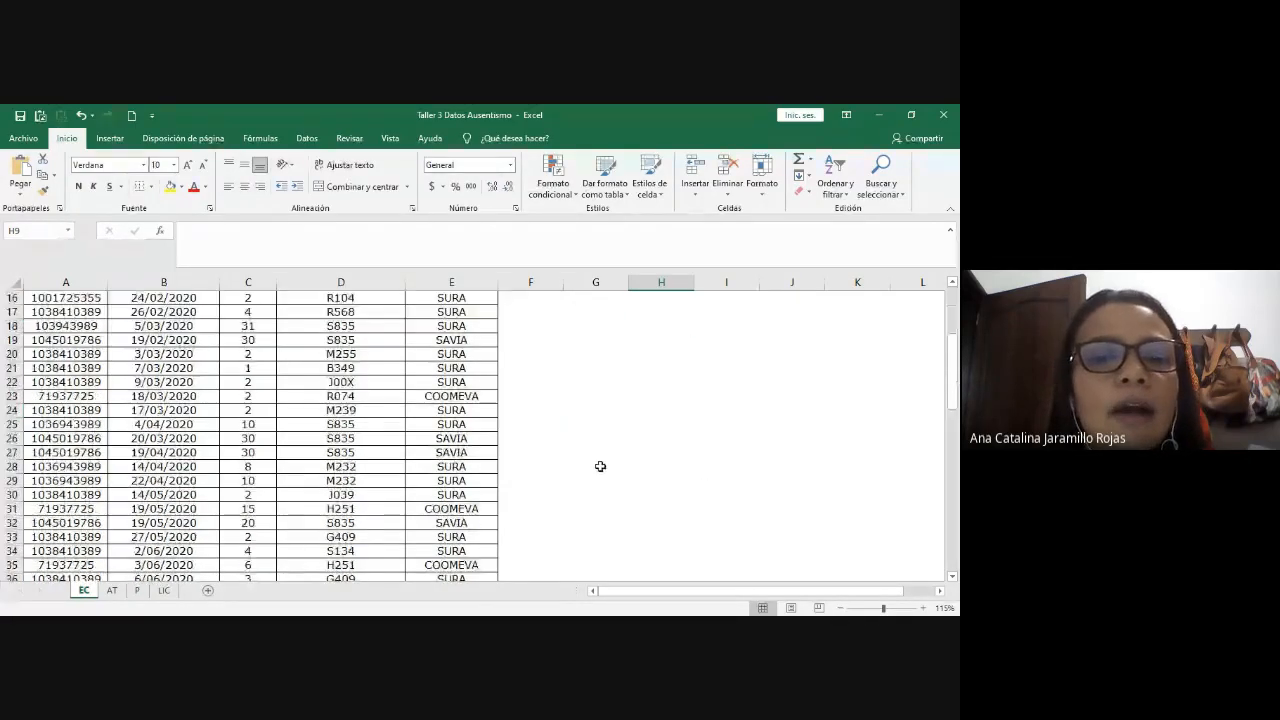
scroll(600, 466, up, 6)
ctrl+scroll(599, 471, down, 1)
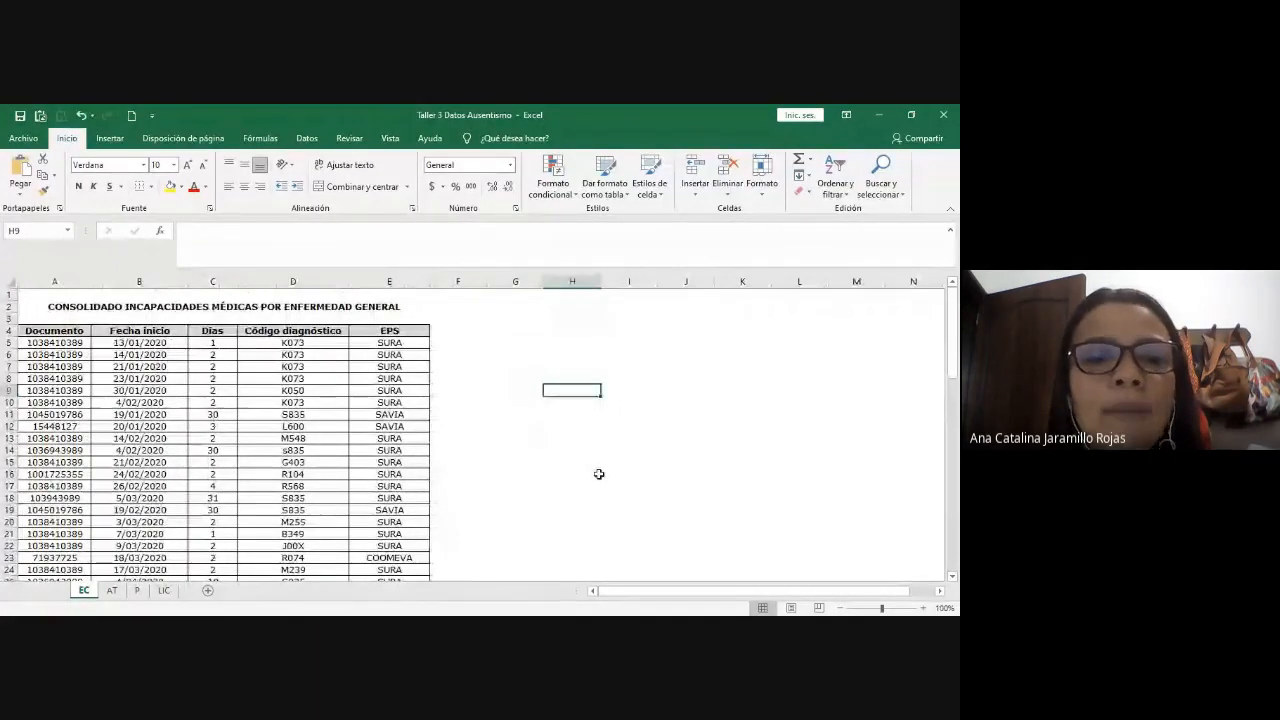
key(alt+Tab)
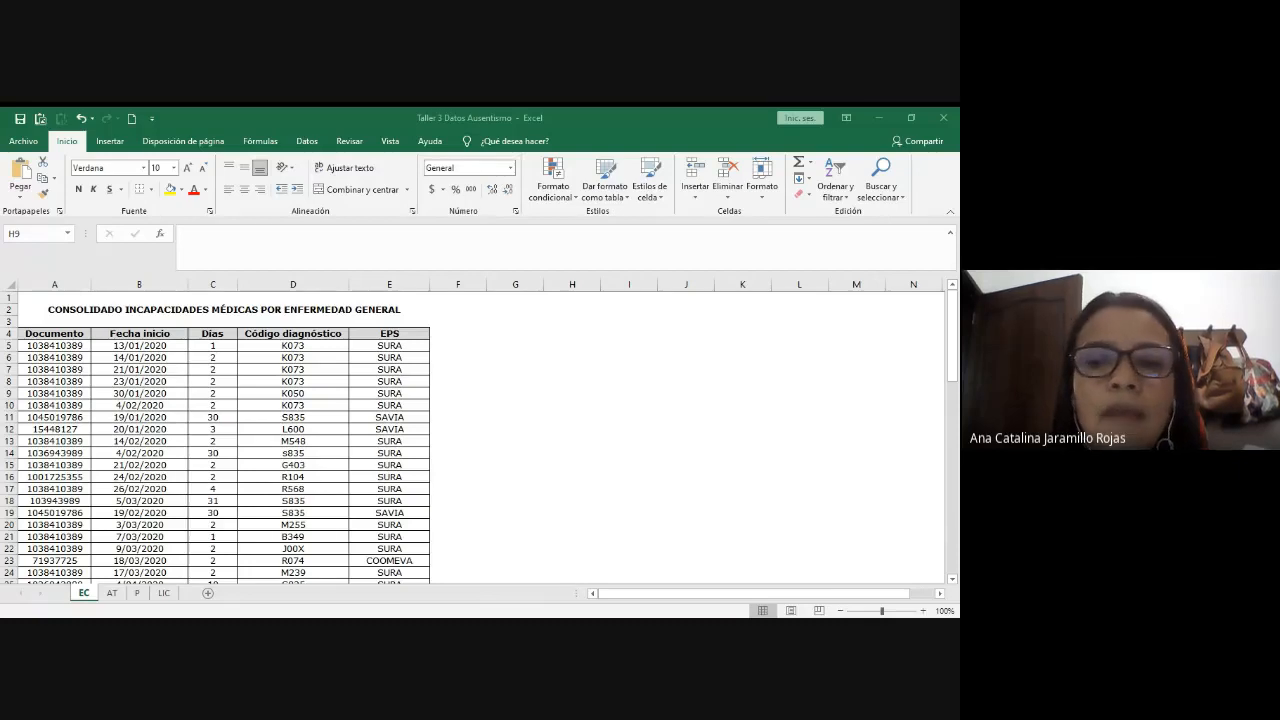
- Beside the general illness table, enter ENFERMEDAD GENERAL in cell H4 and ACCIDENTE LABORAL in cell H5
click(557, 330)
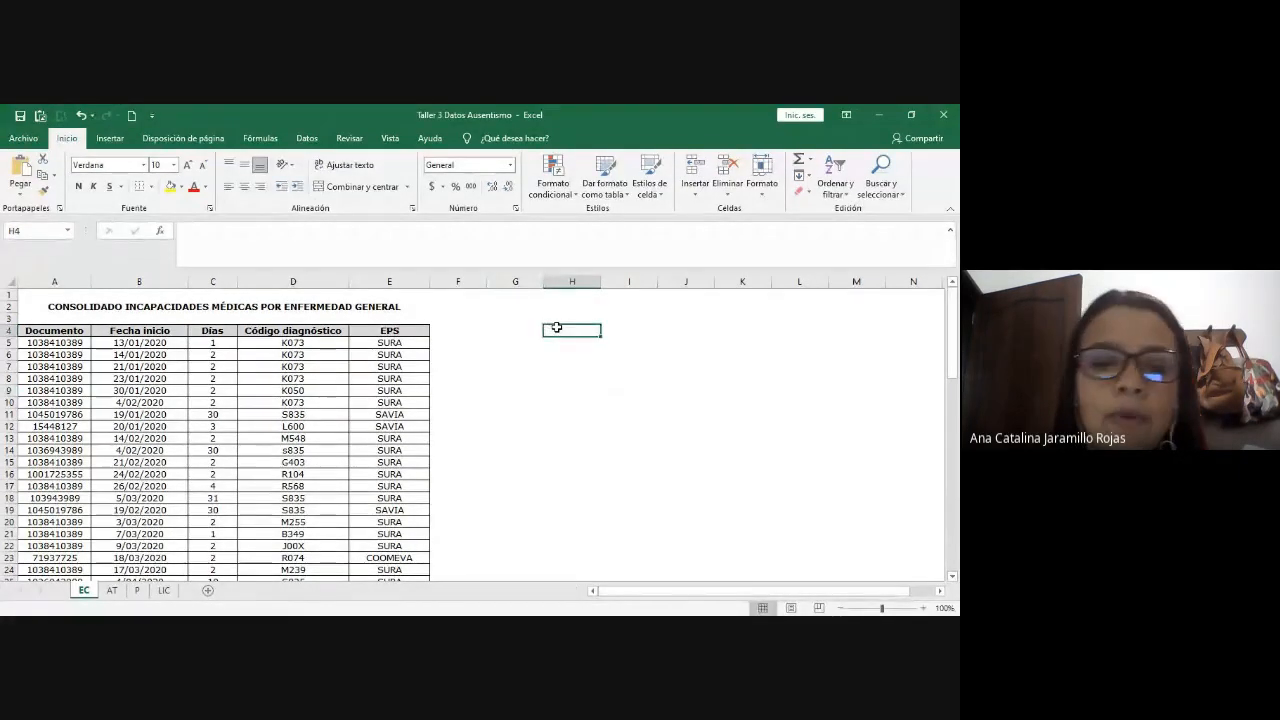
text(ENFE)
text(RMED)
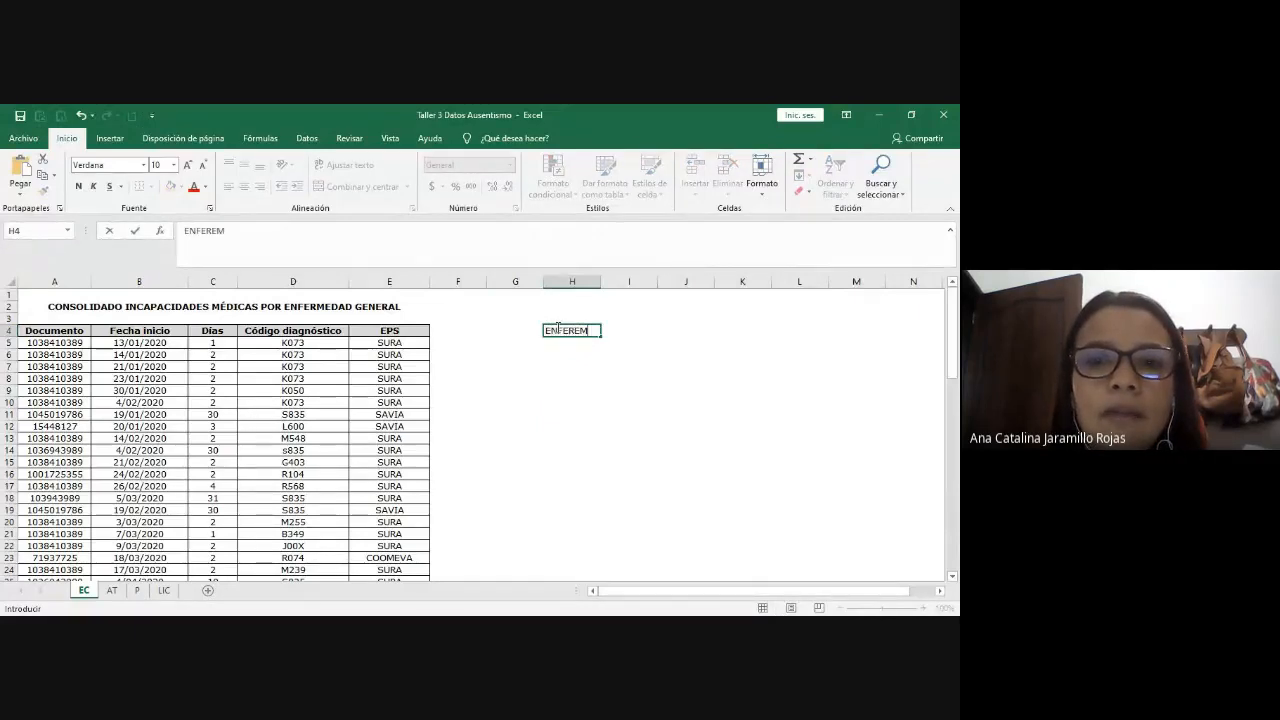
text(AD GENERA)
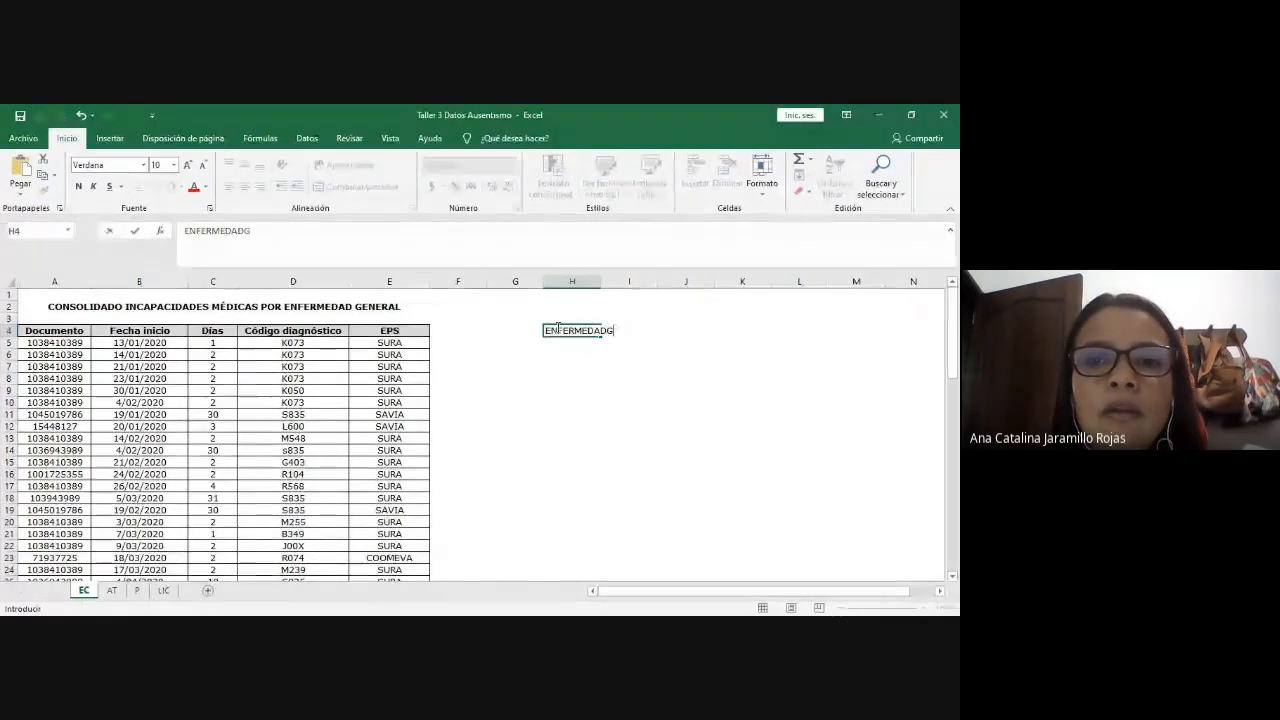
text(L)
key(Return)
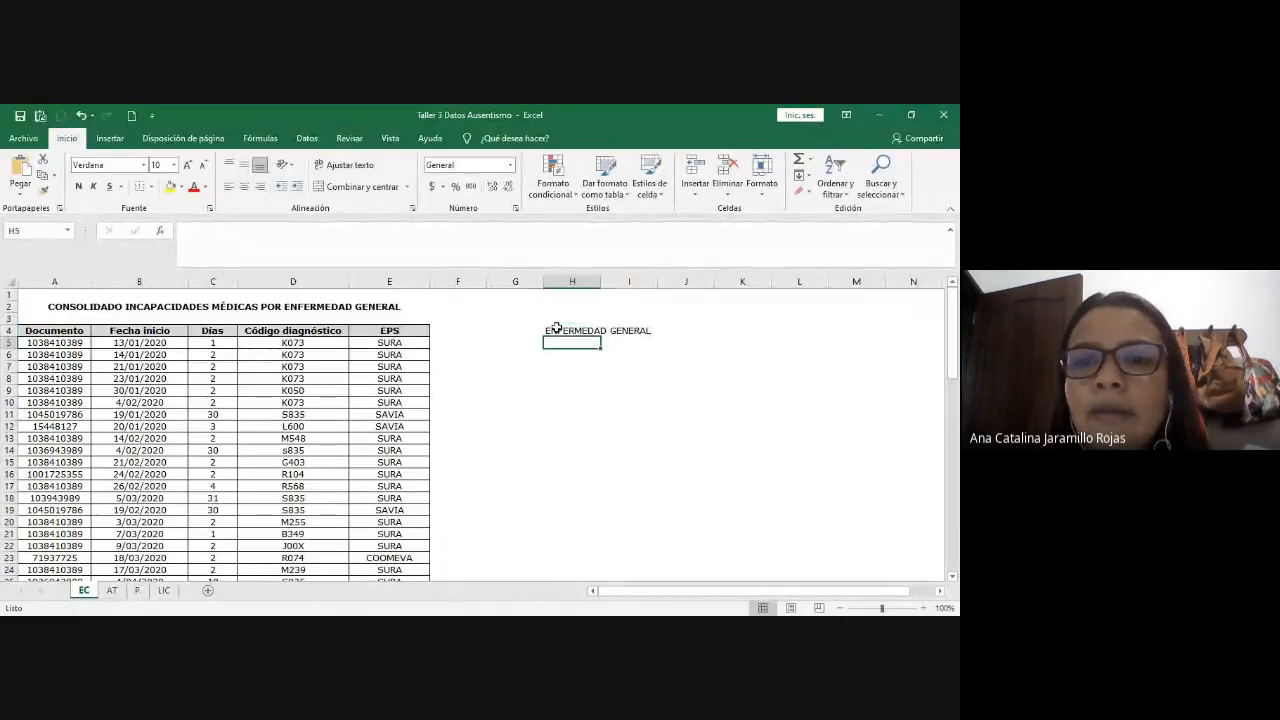
text(ACCID)
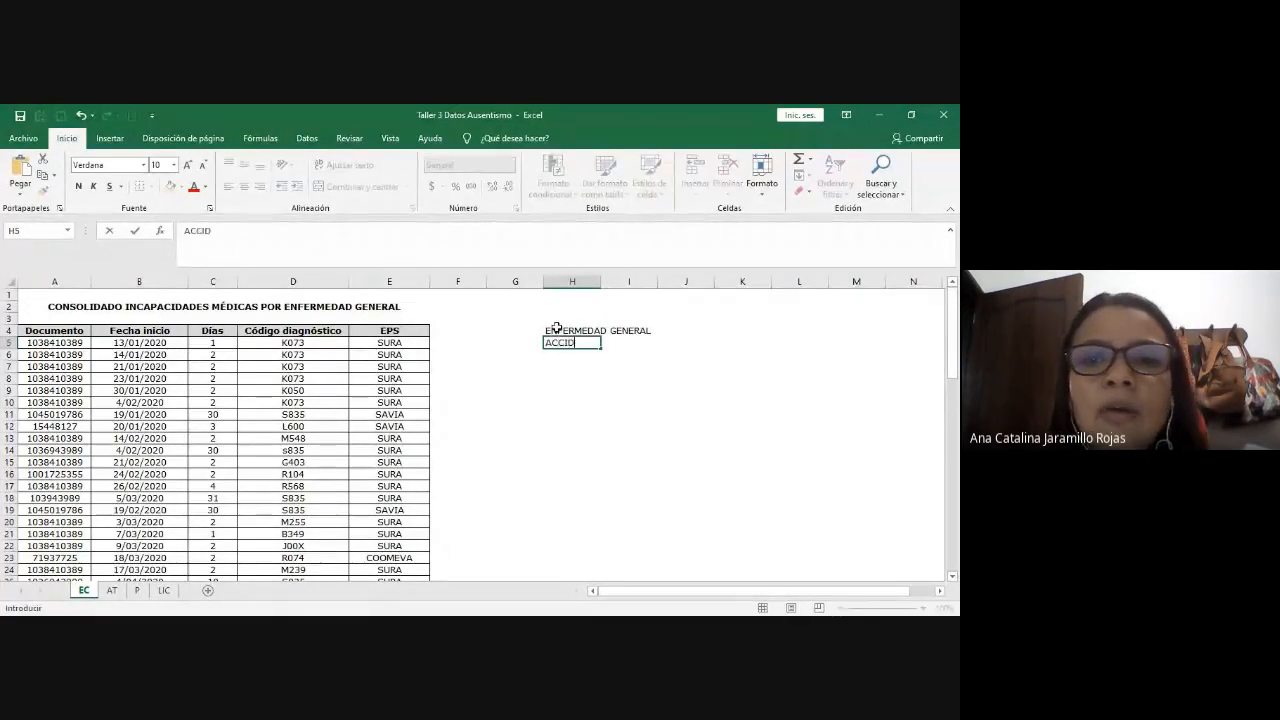
text(ENTE LABORAL)
key(Return)
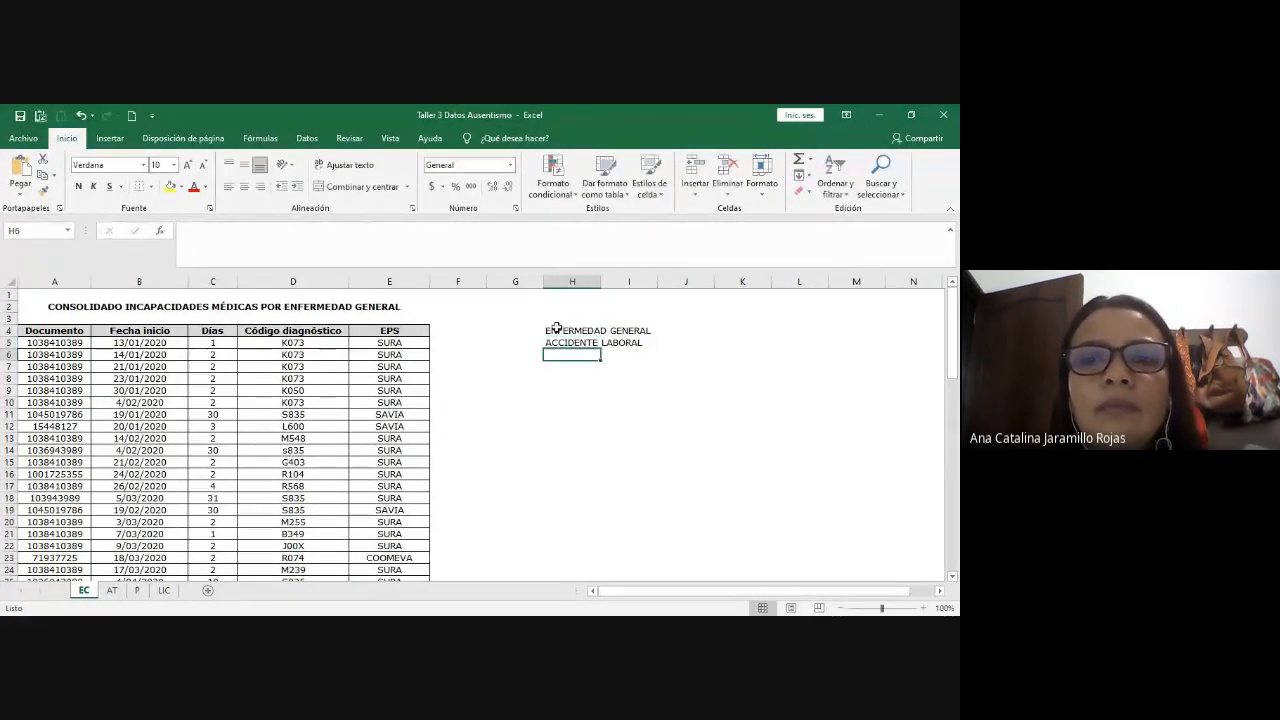
- Add ENFERMEDAD LABORAL to the list of absence causes in cell H6
text(ENFEMEDAD)
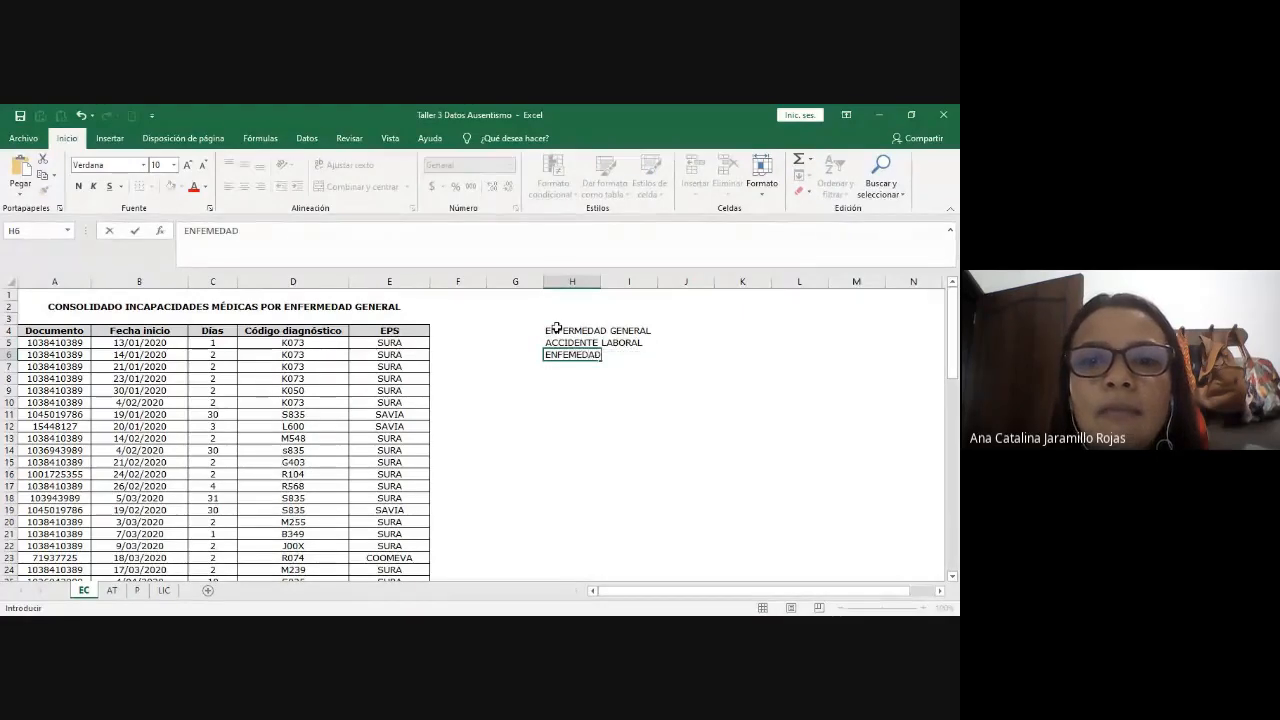
key(BackSpace)
key(BackSpace)
key(BackSpace)
key(BackSpace)
key(BackSpace)
key(BackSpace)
text(ERMEDAD)
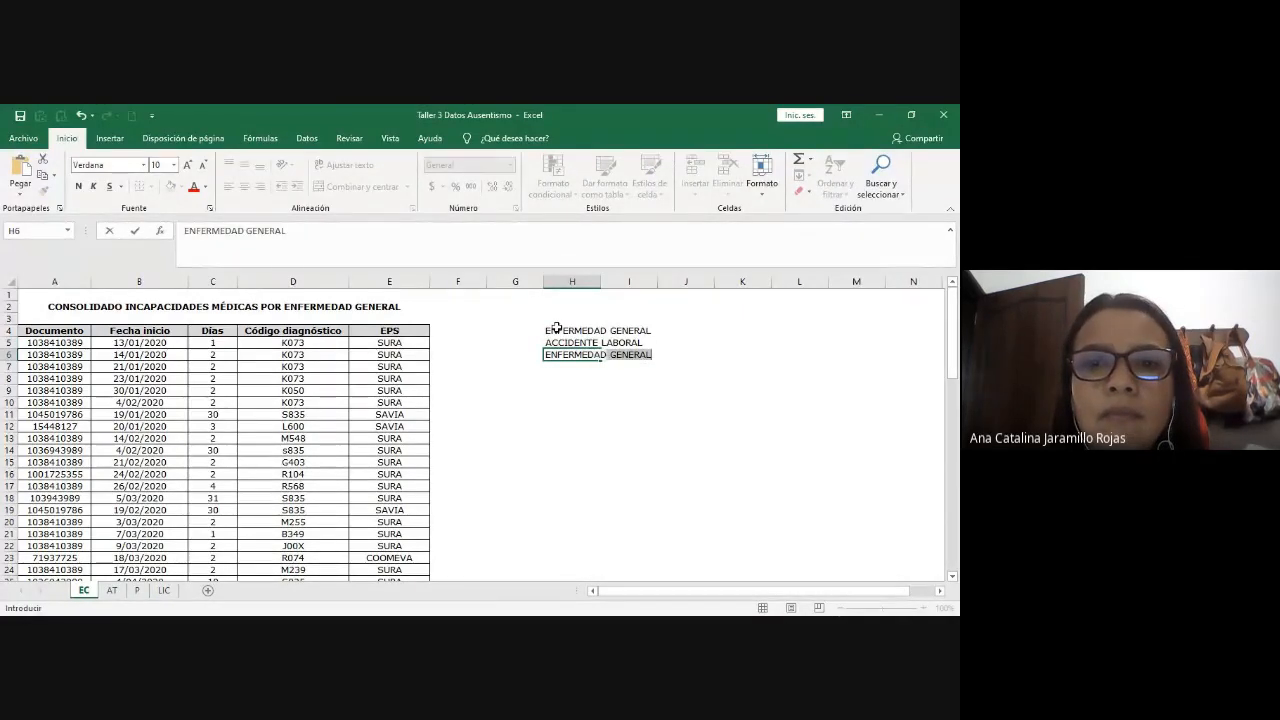
text( LABORAL)
key(Return)
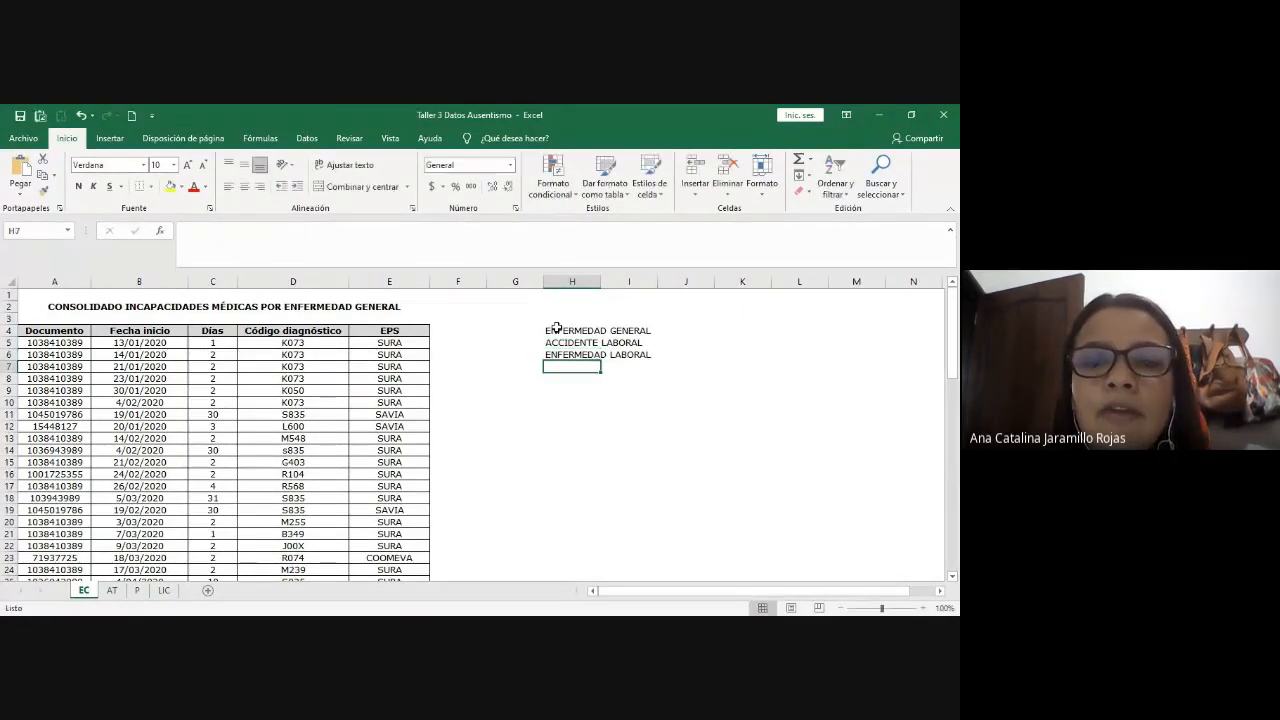
- Add PERMISOS in cell H7 and LICENCIAS in cell H8 to the list of absence causes
text(PEREM)
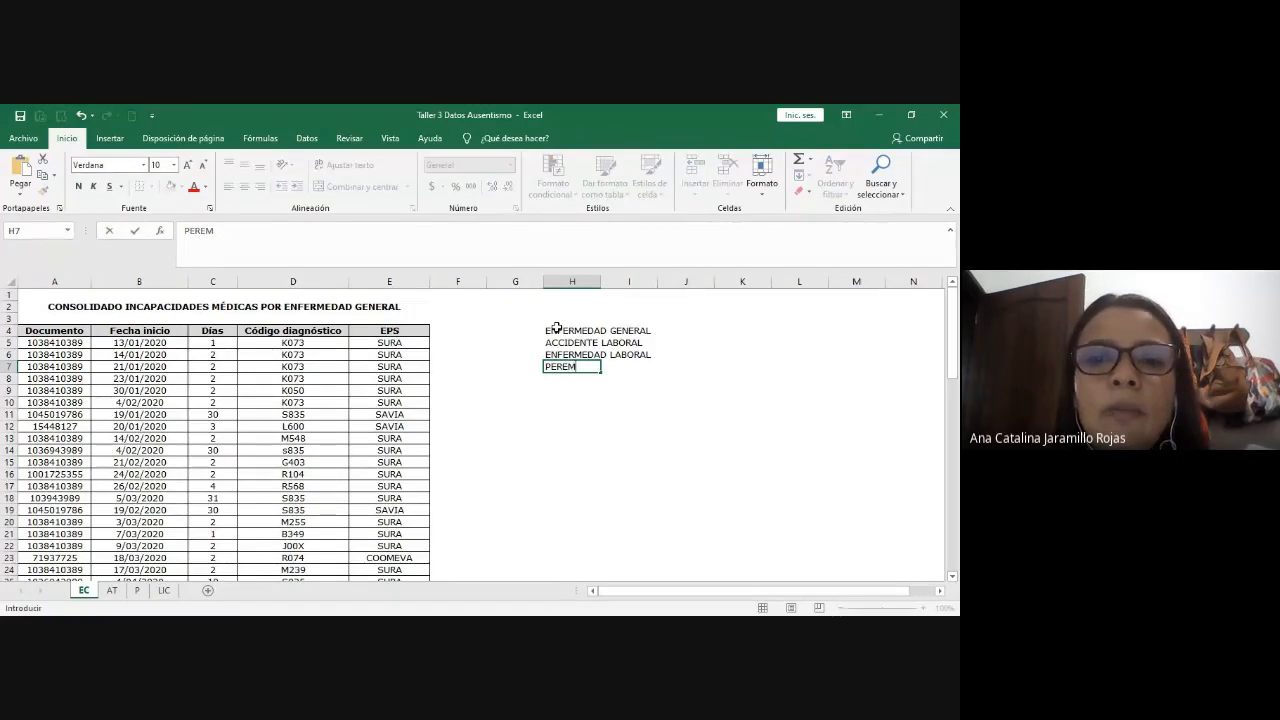
key(BackSpace)
key(BackSpace)
text(MISOS)
key(Return)
text(LI)
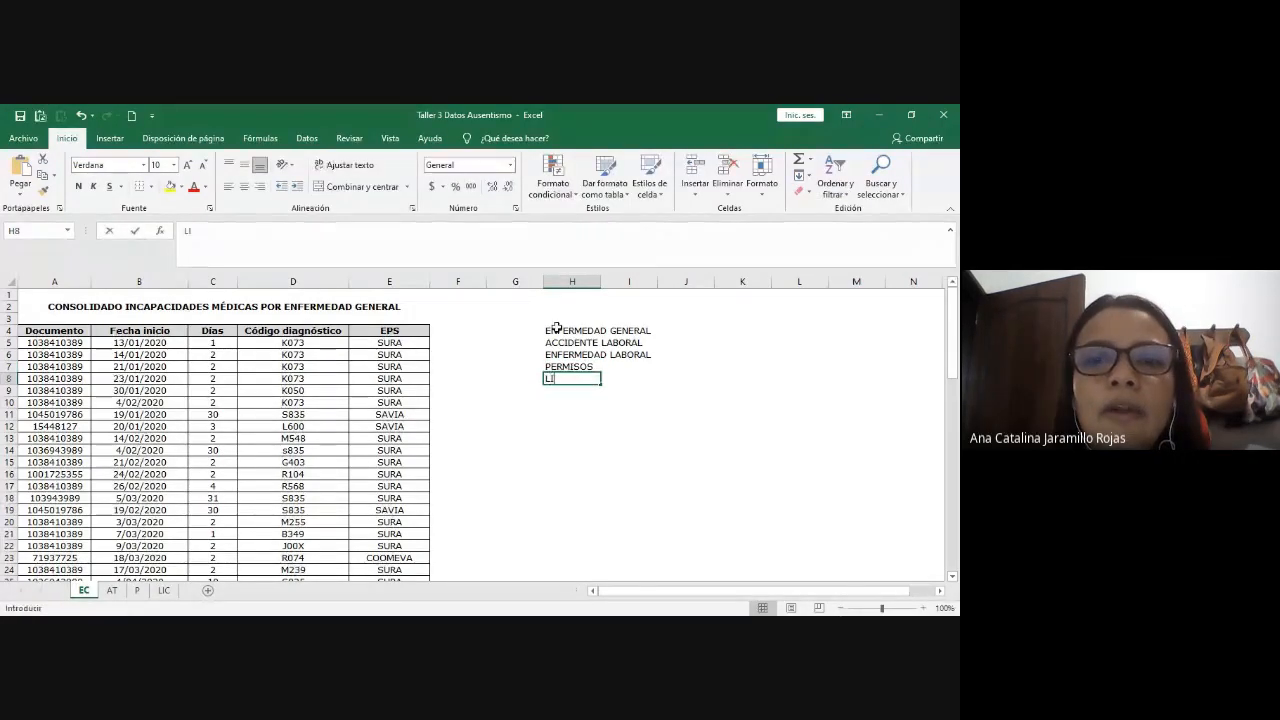
text(CENCIAS)
key(Return)
- Highlight the list of absence causes in cells H4:I8 with a yellow fill
click(556, 330)
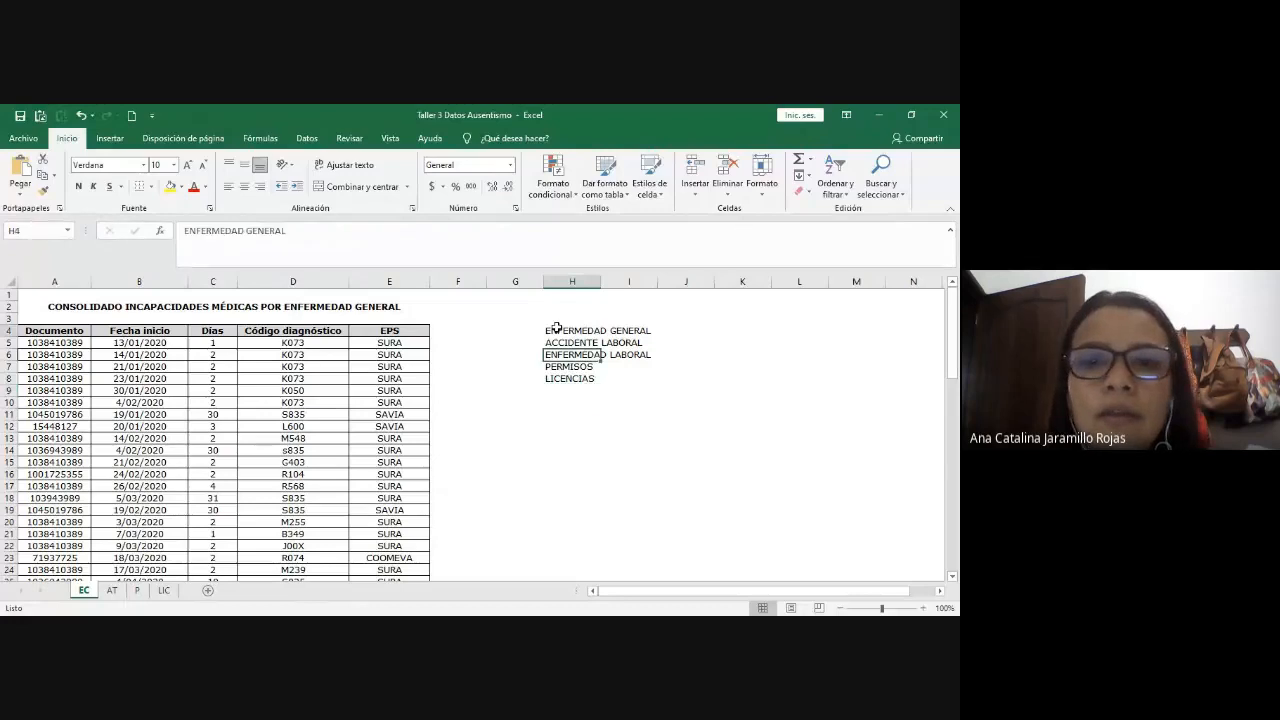
drag(556, 330, 648, 384)
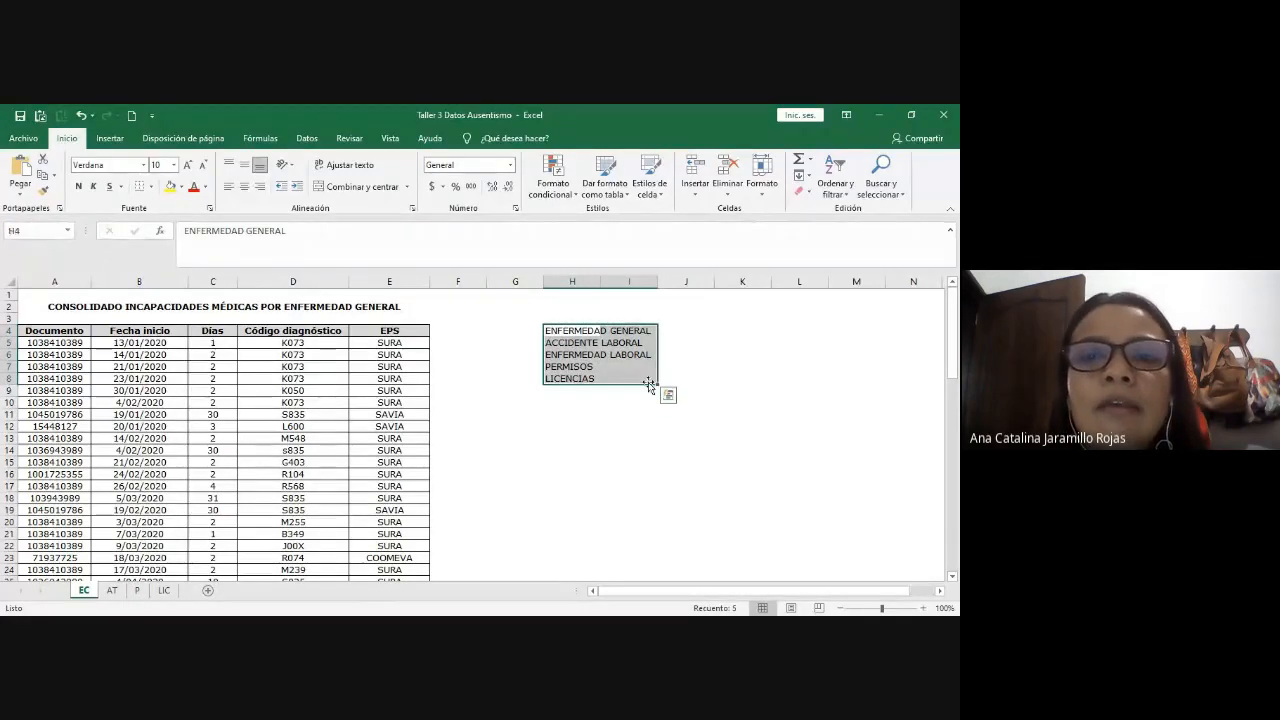
scroll(648, 384, up, 2)
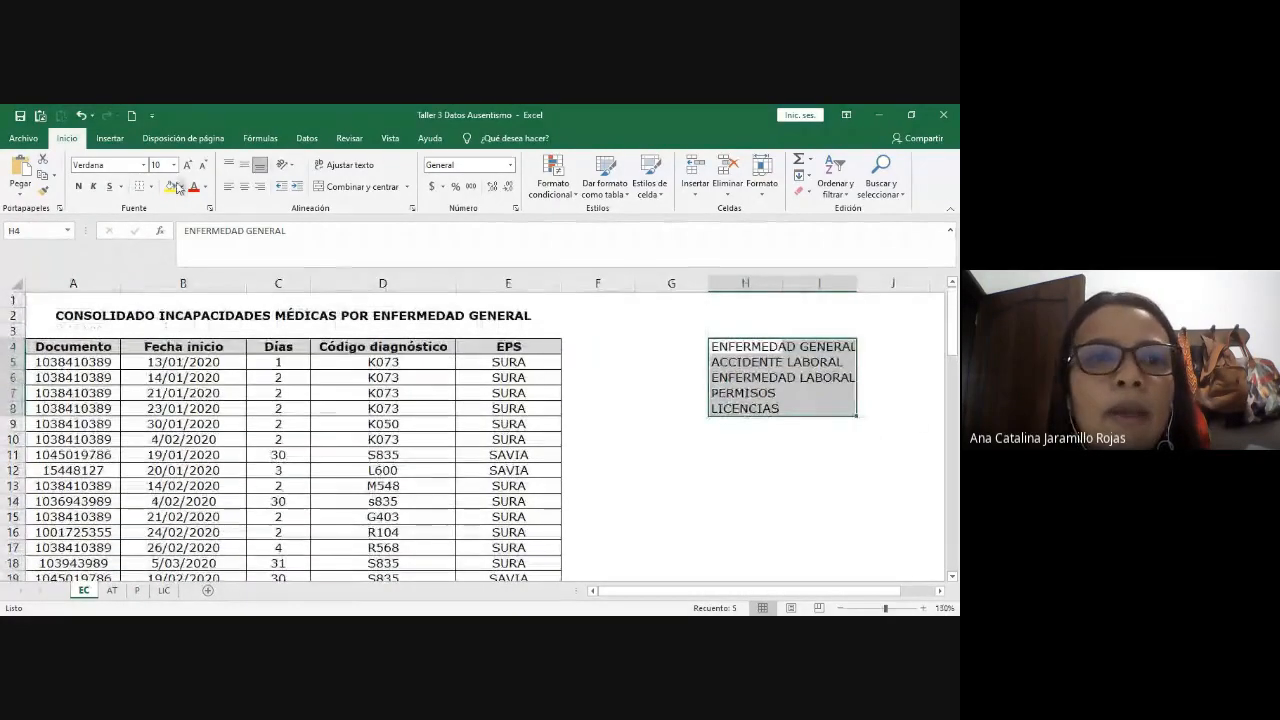
click(174, 187)
click(745, 424)
drag(750, 346, 842, 403)
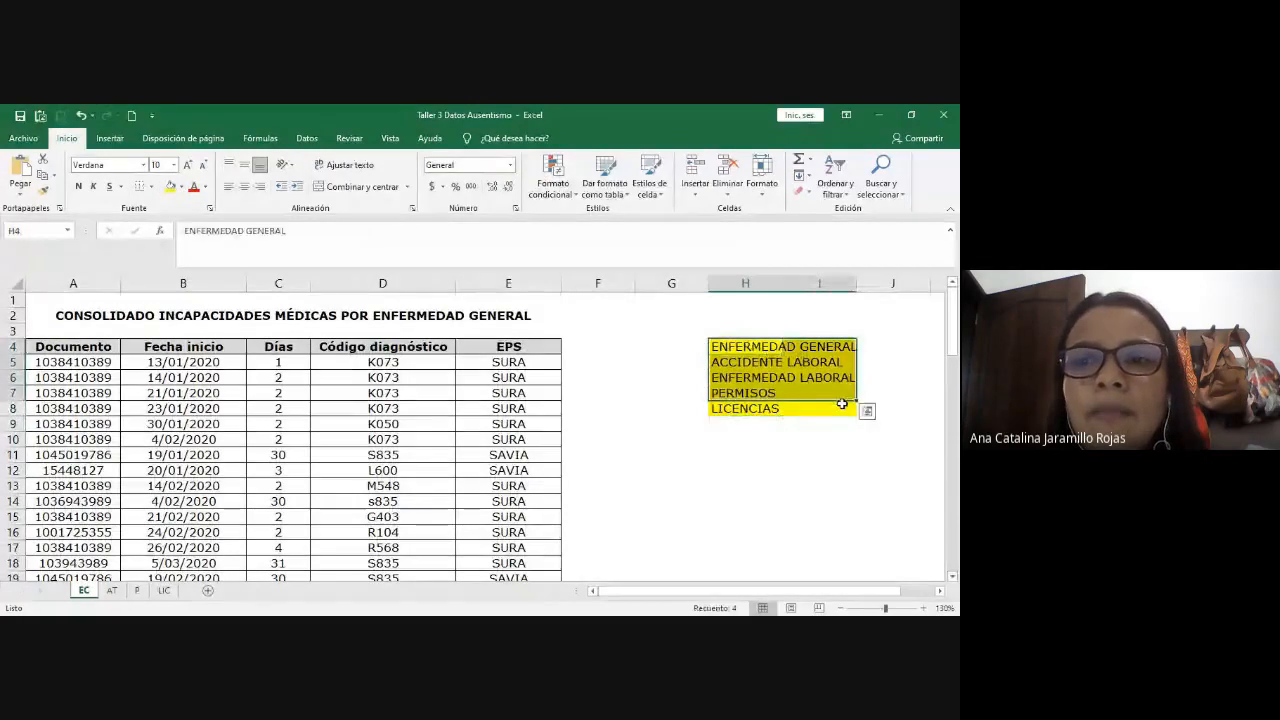
click(895, 505)
drag(804, 596, 830, 596)
click(800, 463)
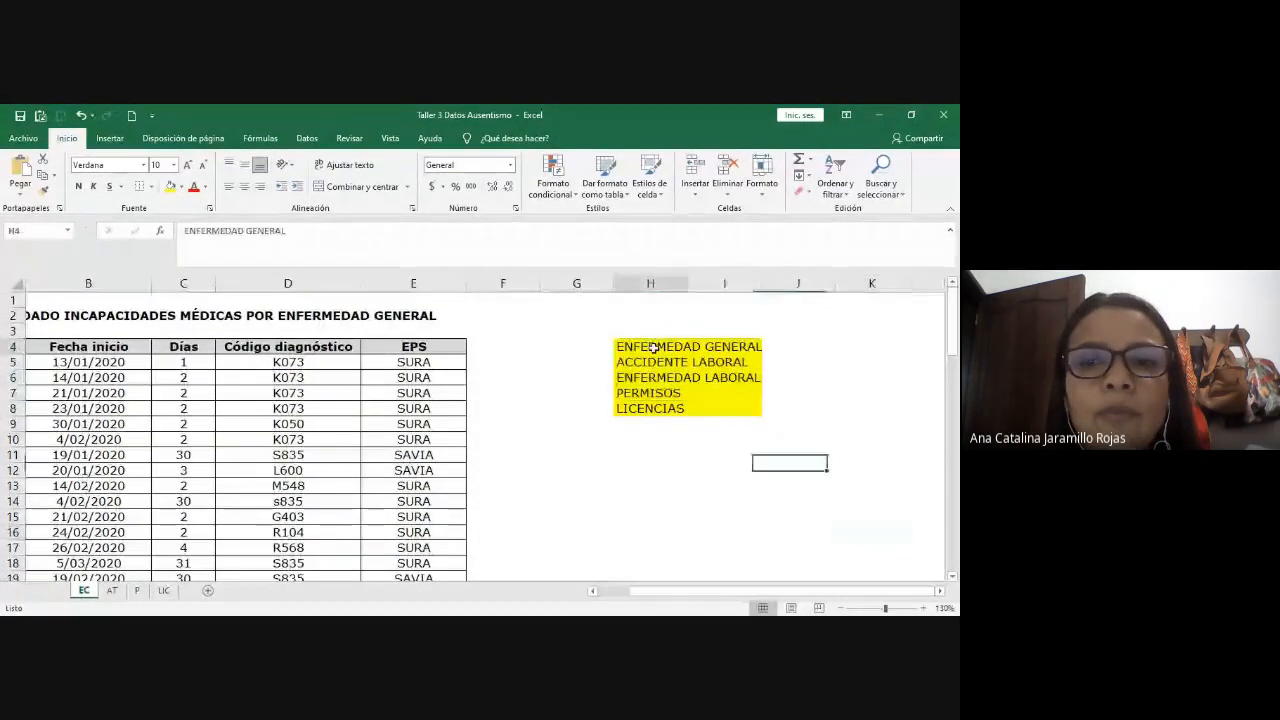
drag(653, 347, 749, 416)
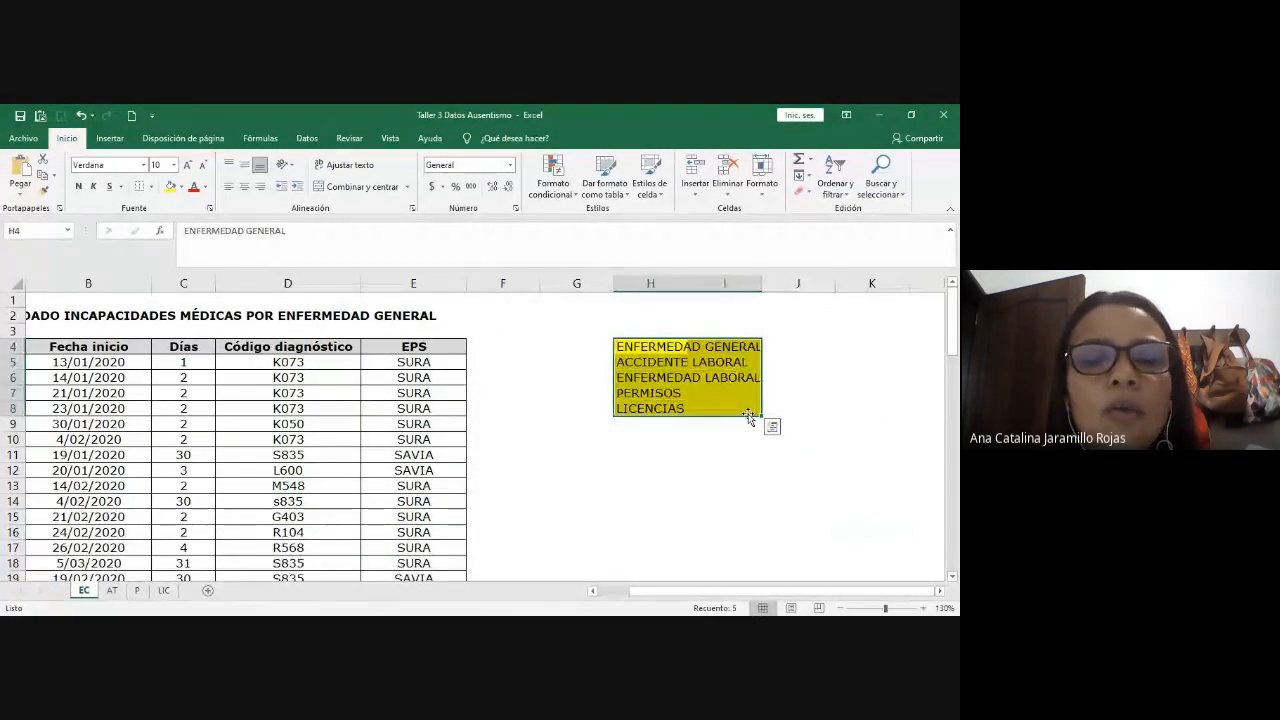
scroll(748, 413, down, 1)
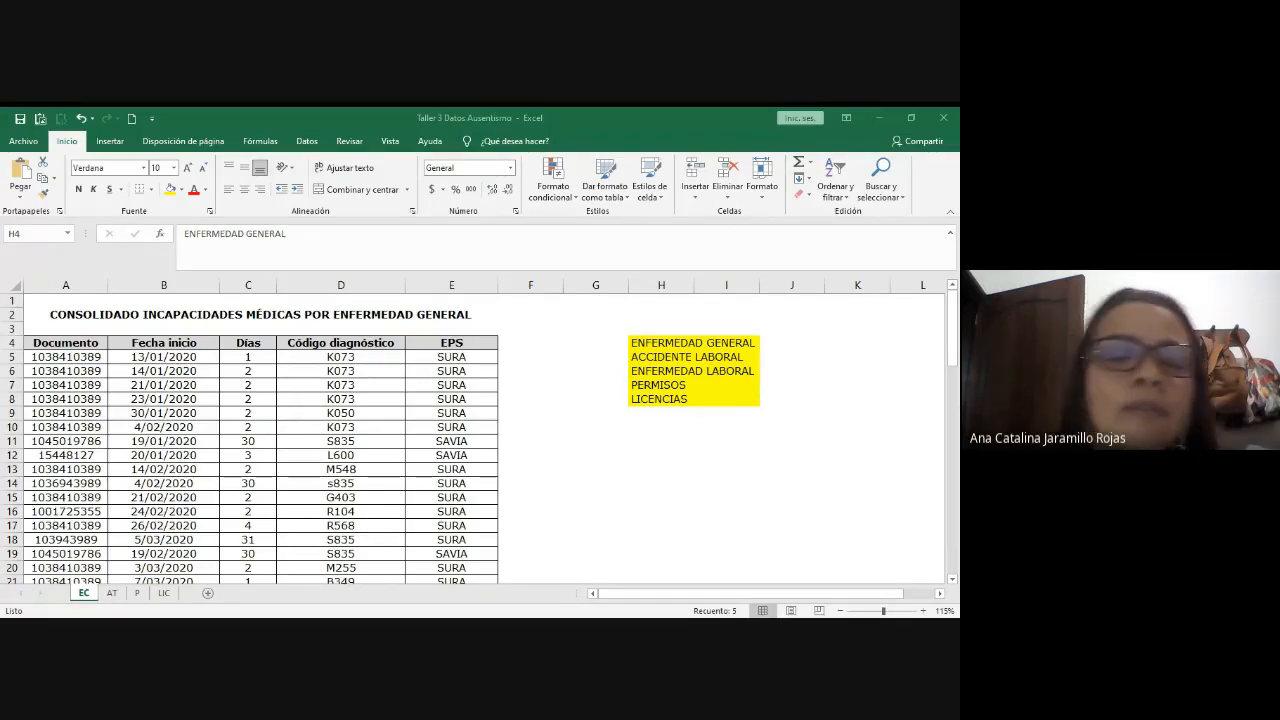
- Examine the general illness table's title and the entries in its Documento column on the EC sheet
click(635, 423)
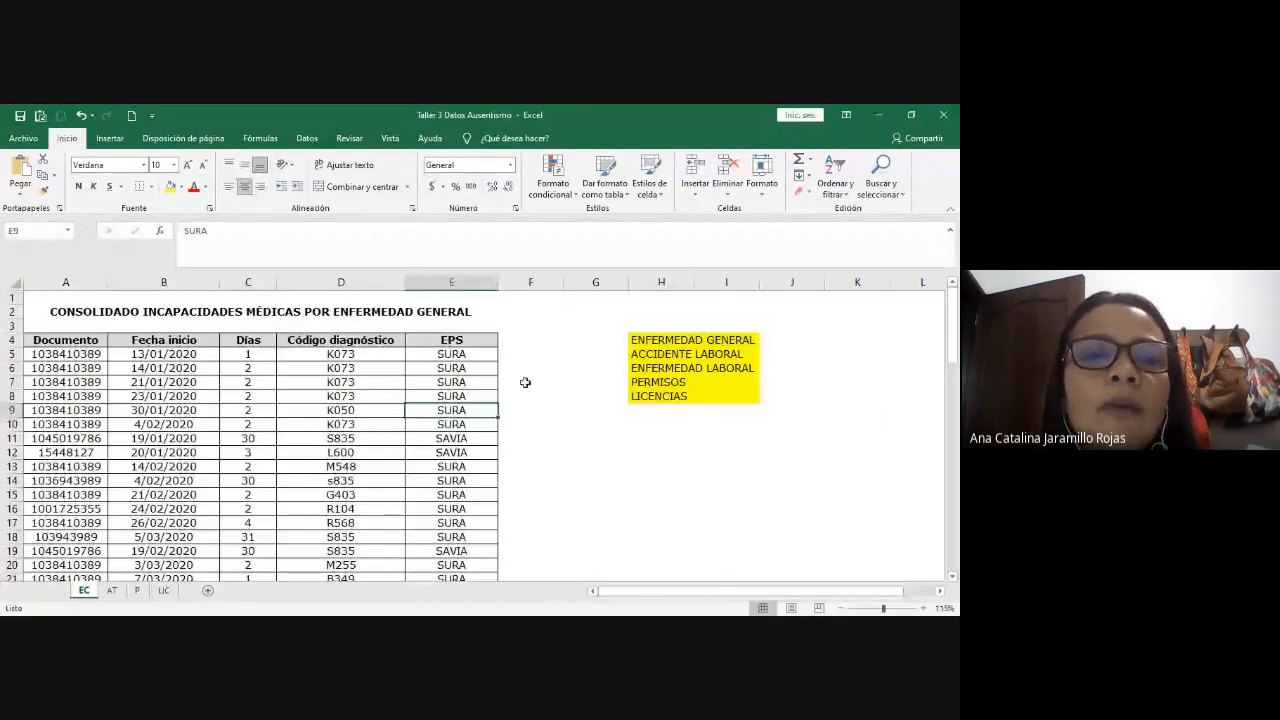
click(313, 313)
click(492, 507)
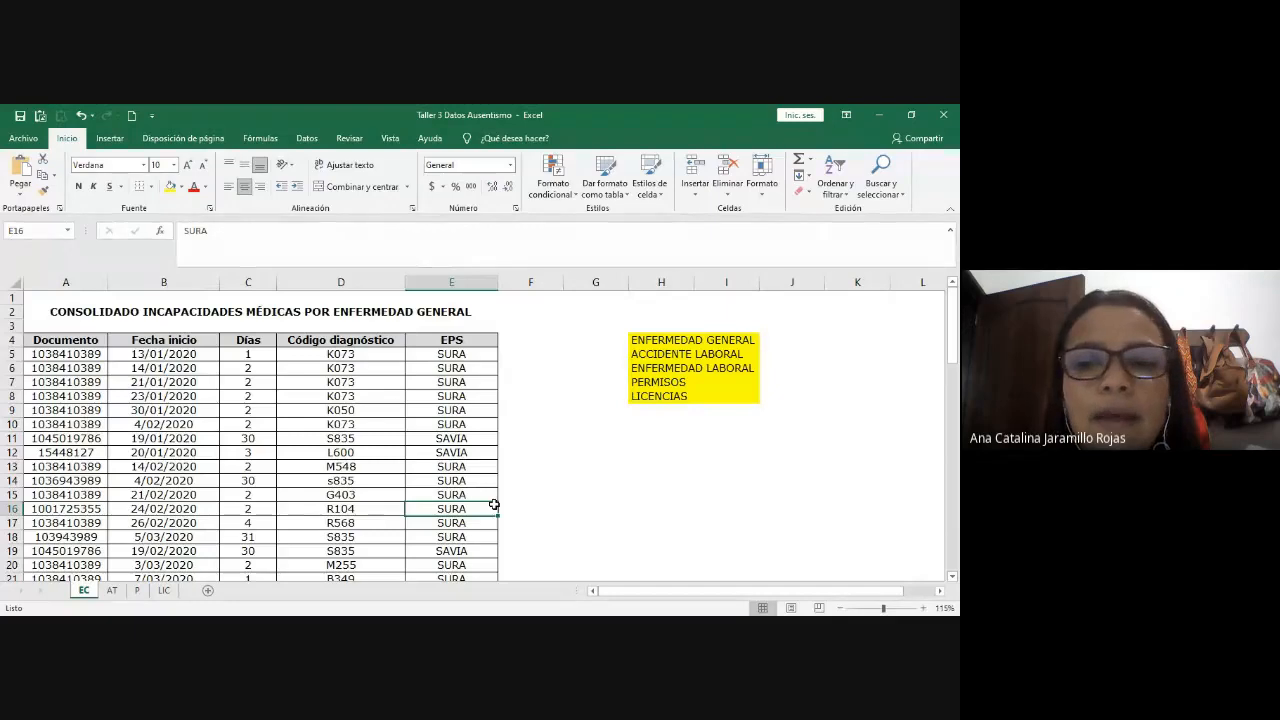
click(375, 497)
drag(82, 341, 88, 497)
click(88, 497)
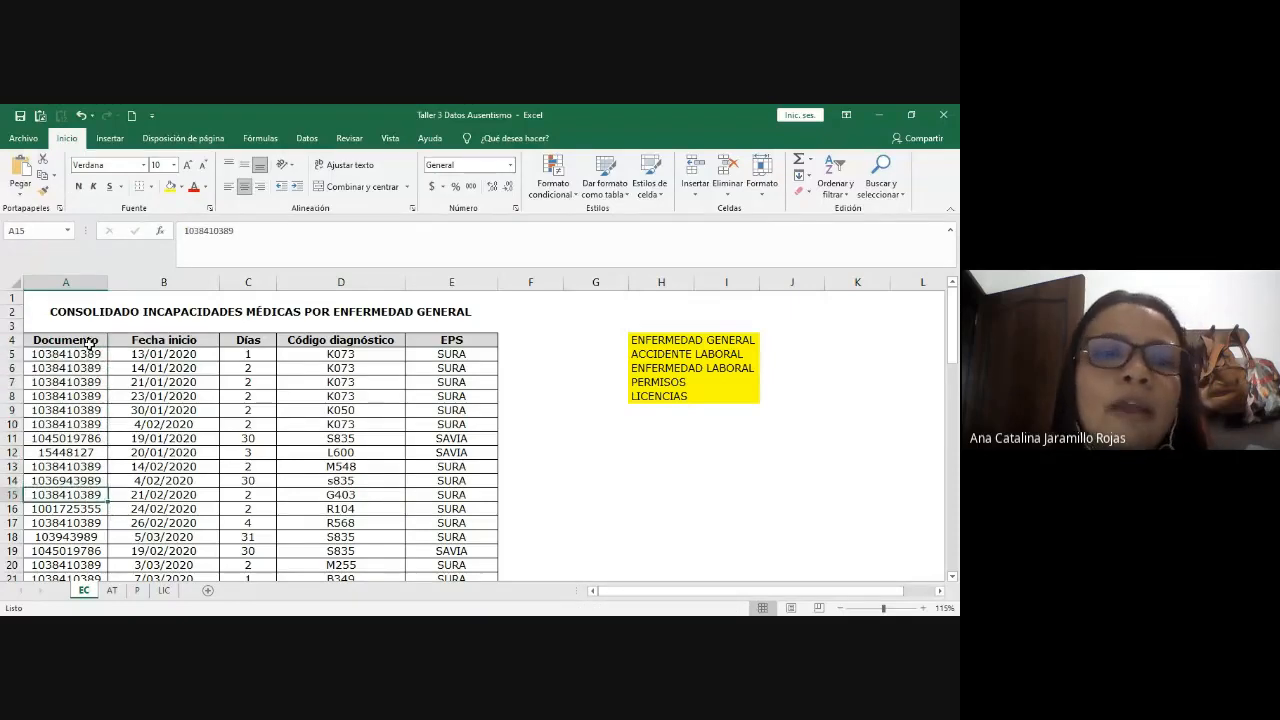
drag(88, 341, 90, 497)
click(90, 497)
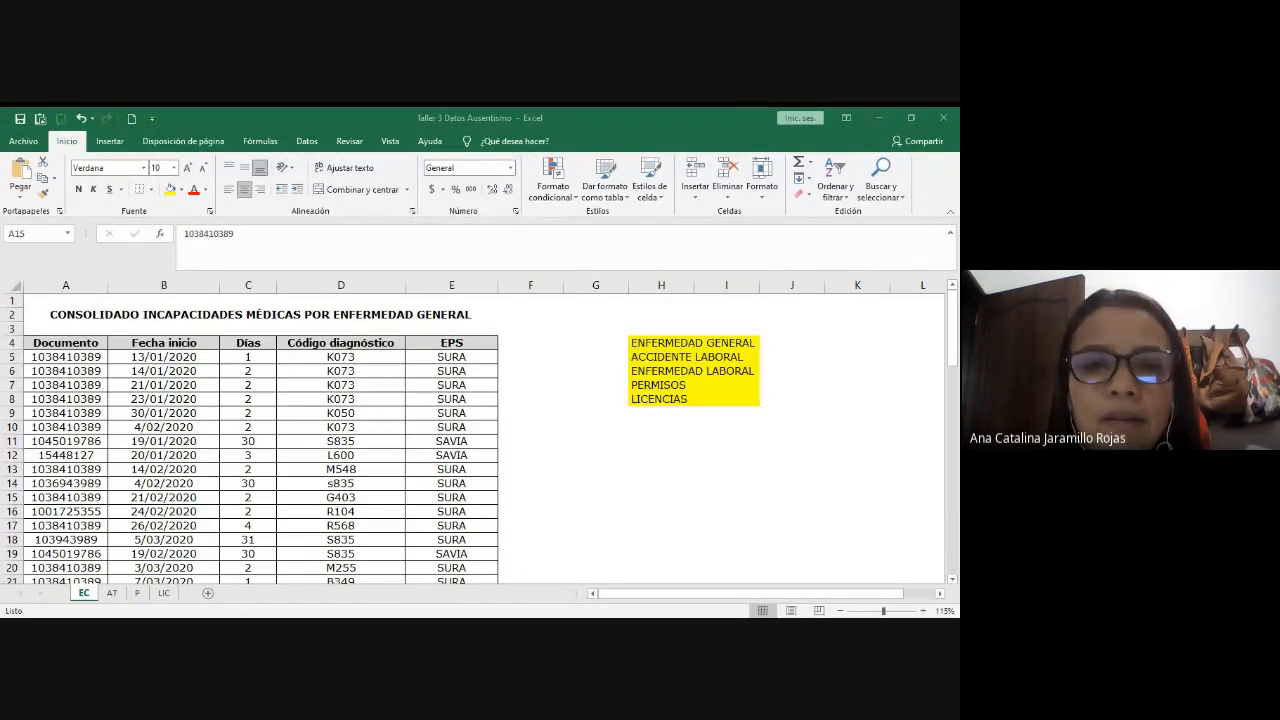
click(532, 440)
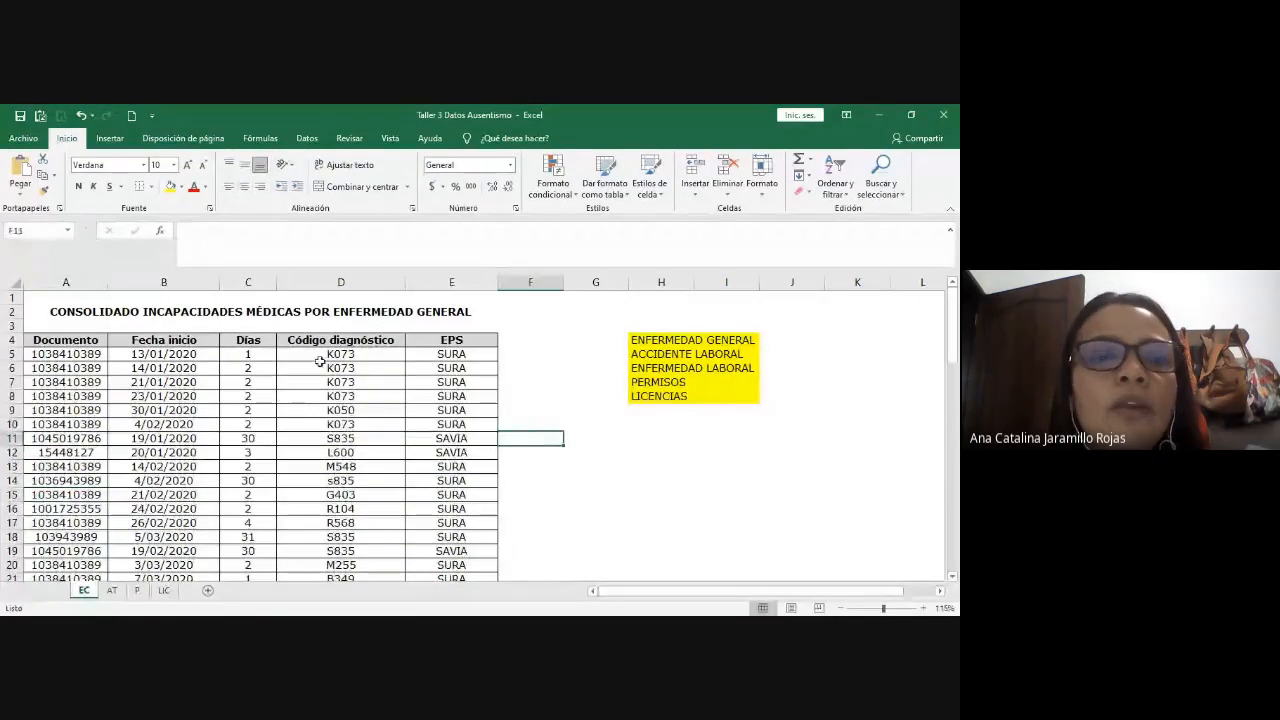
click(200, 314)
click(467, 463)
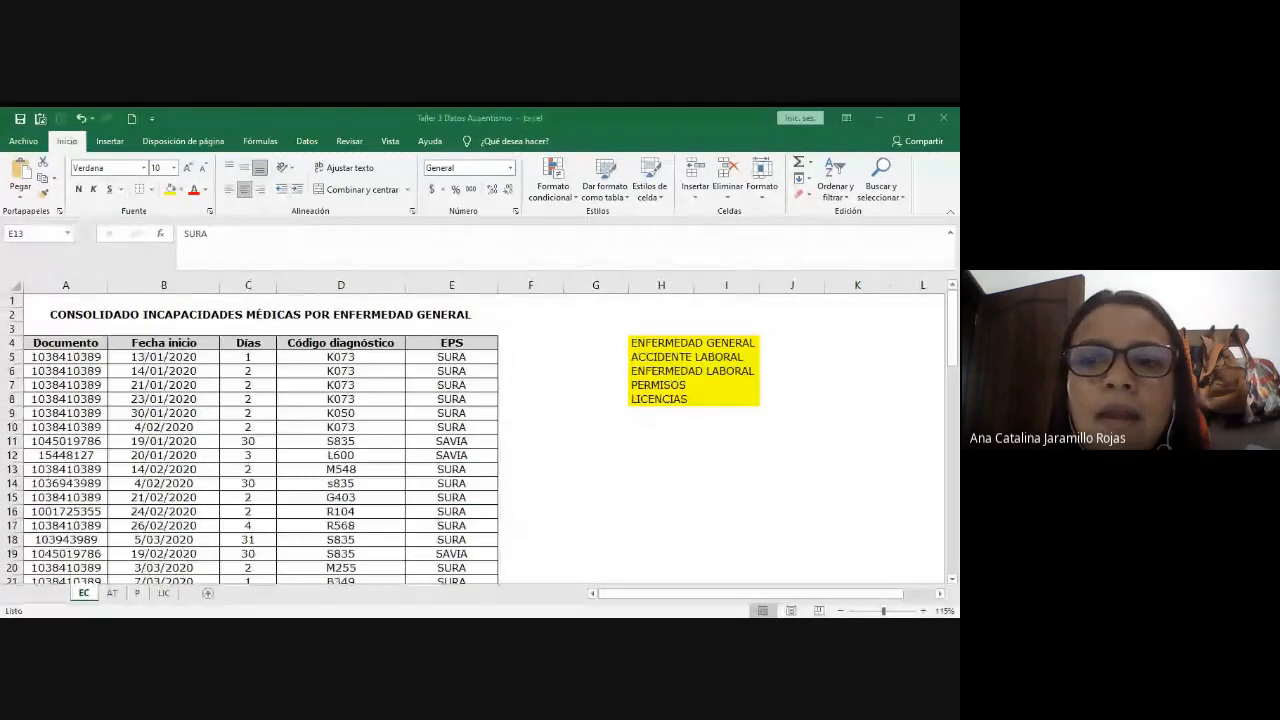
- Review the general illness table's fields one by one: Documento, Fecha inicio, Días, Código diagnóstico and EPS
click(74, 344)
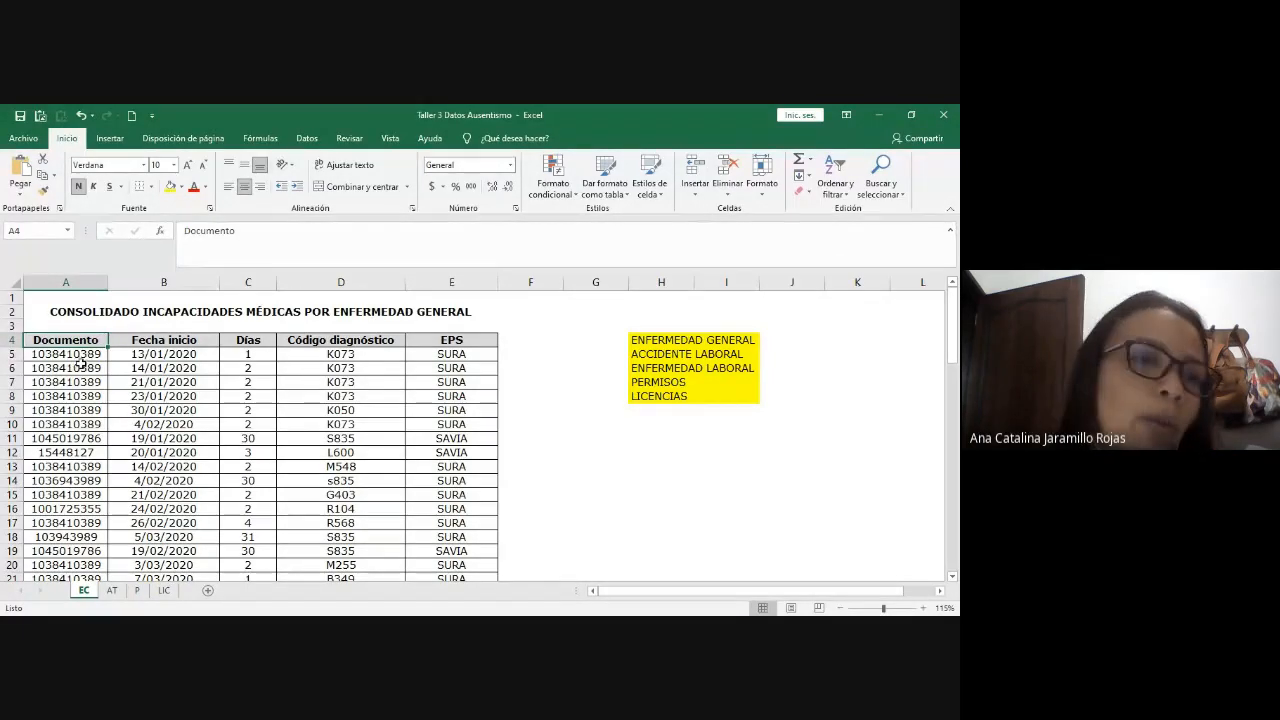
drag(75, 358, 80, 440)
click(306, 442)
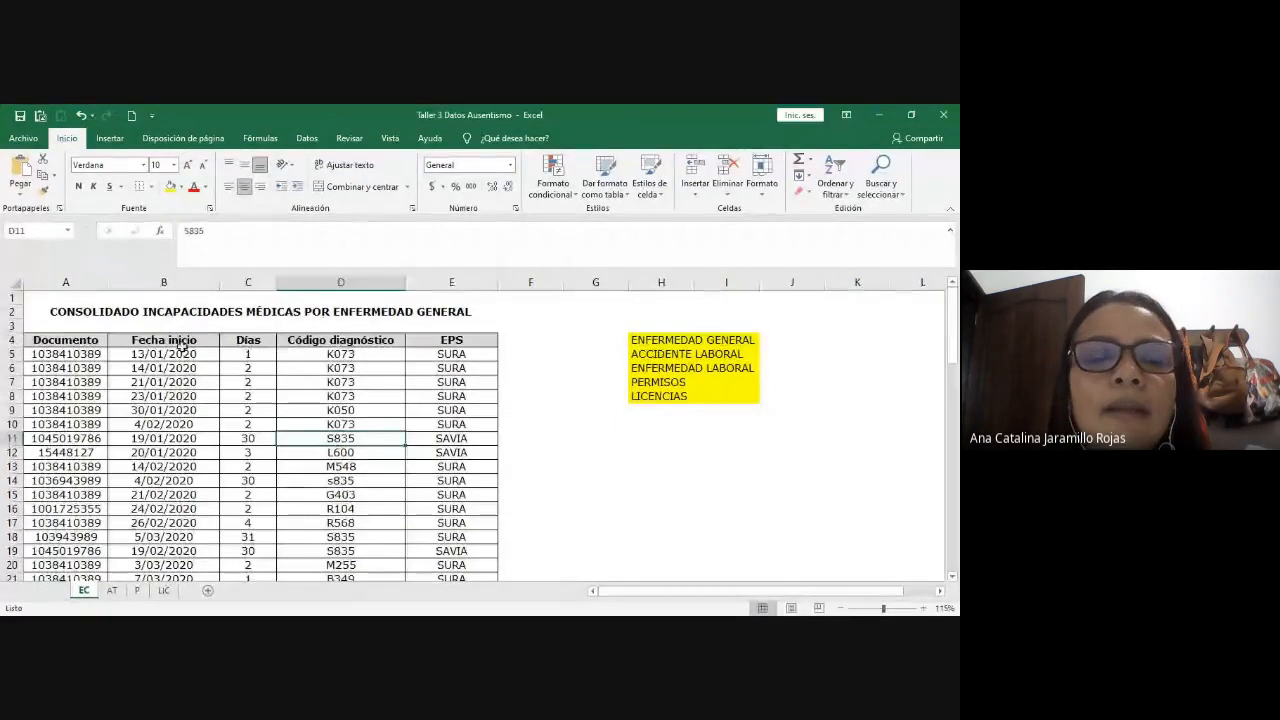
click(175, 342)
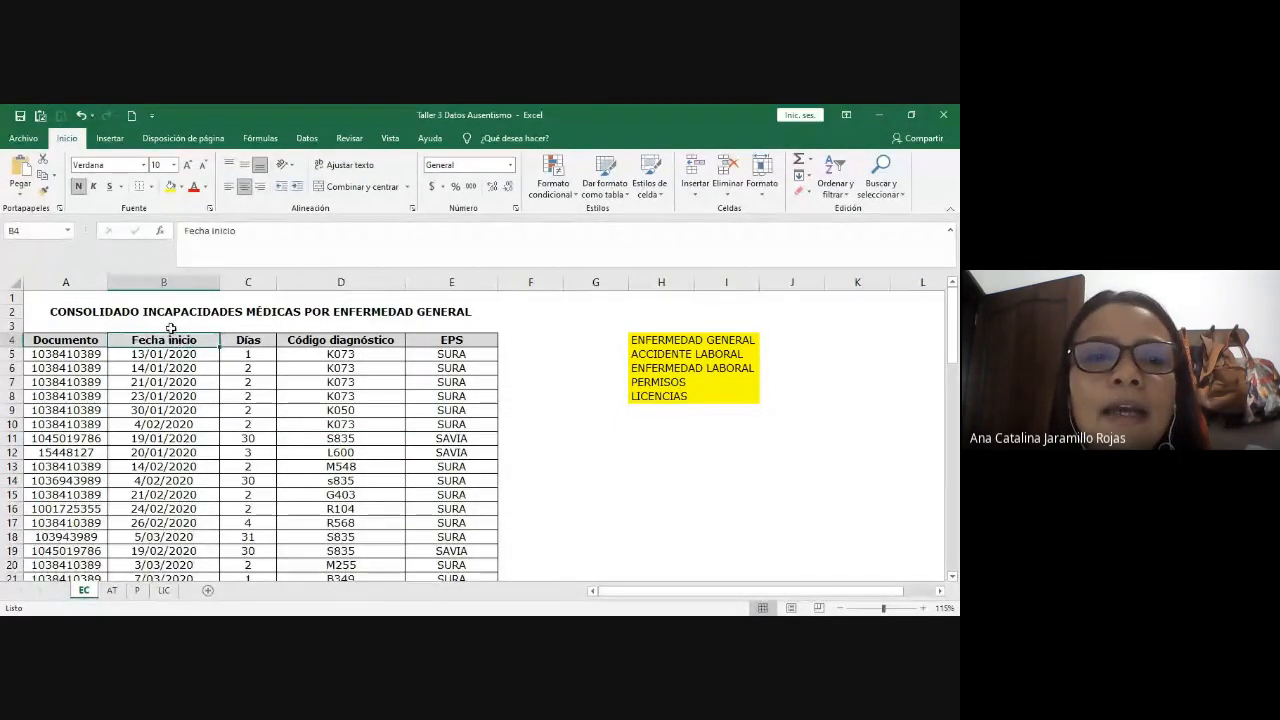
click(253, 341)
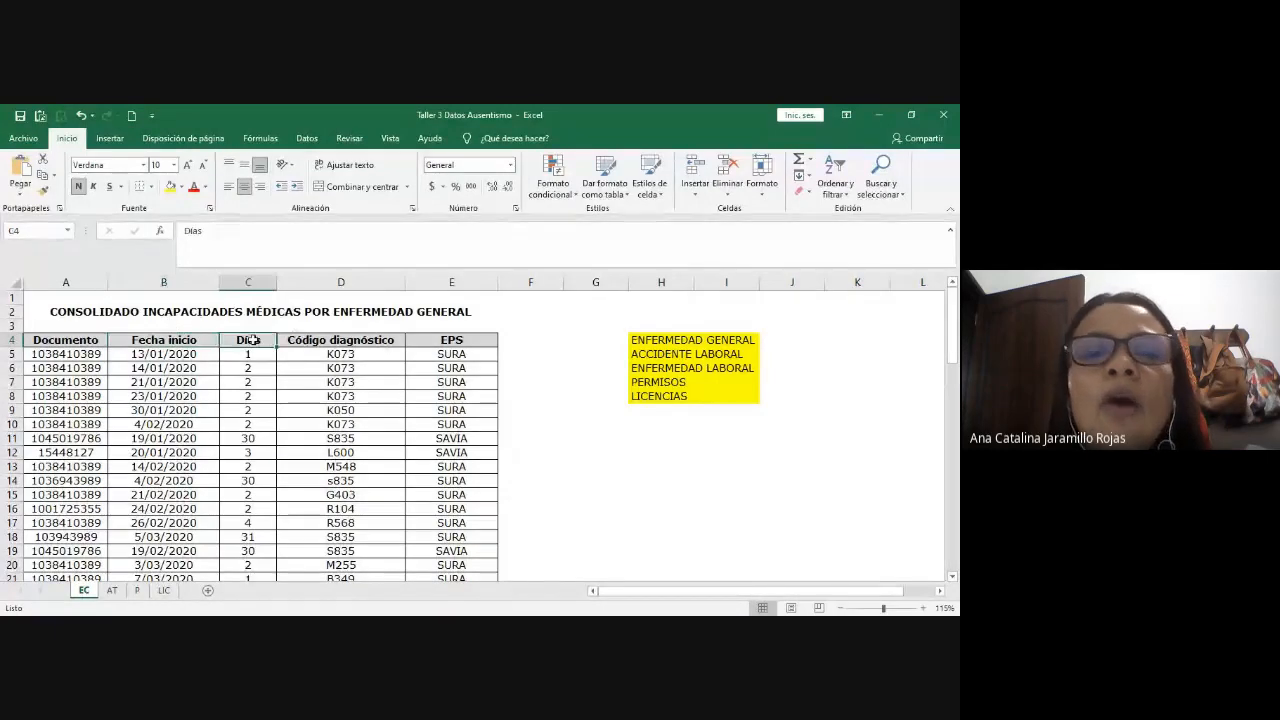
click(164, 340)
click(355, 341)
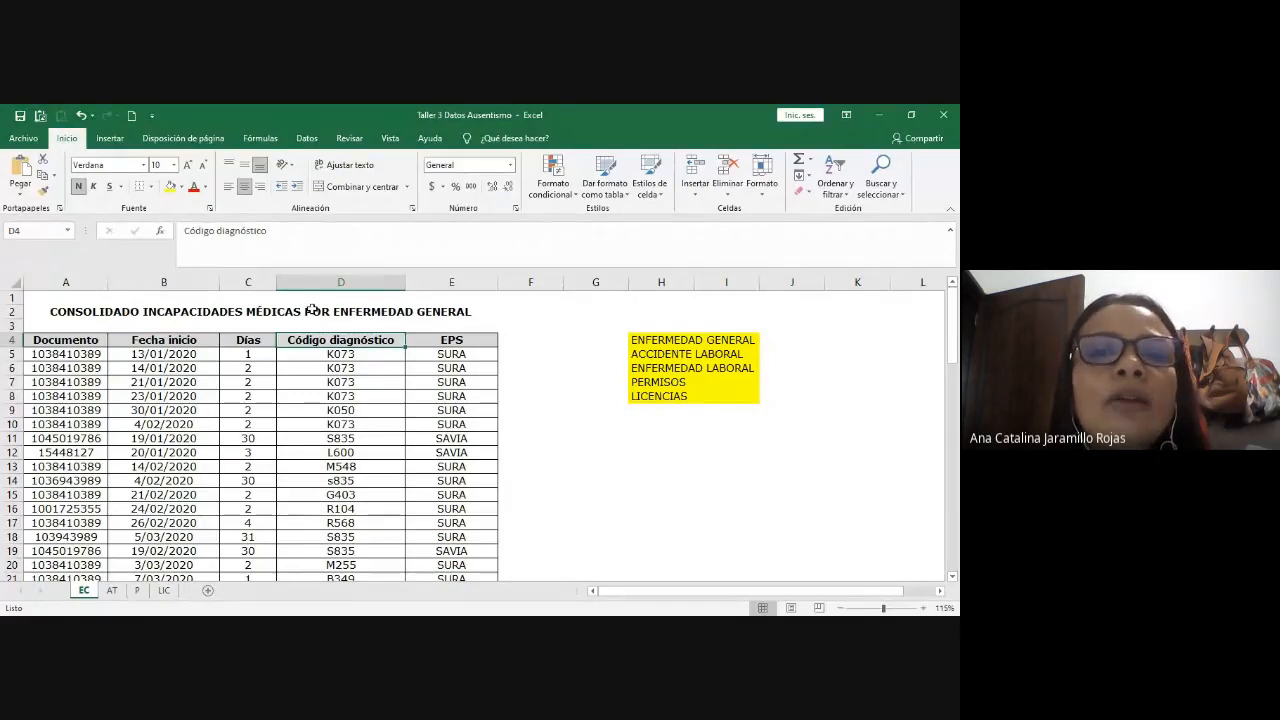
click(450, 343)
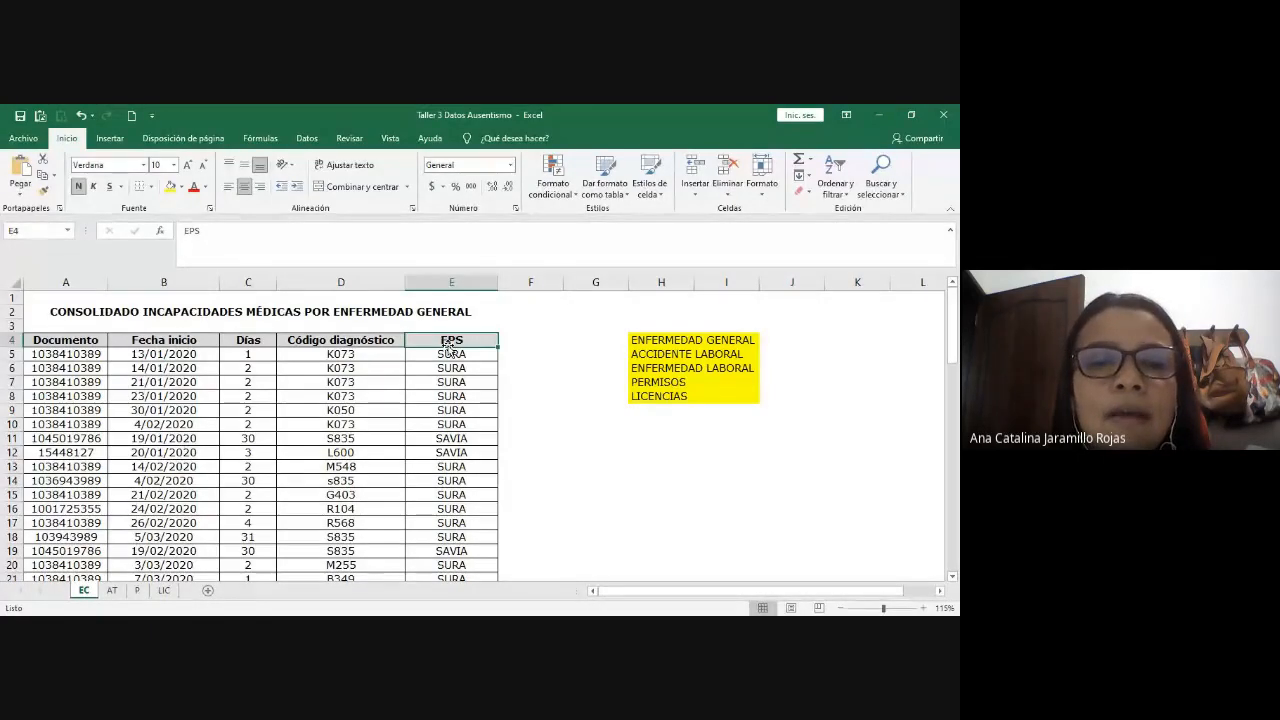
click(162, 313)
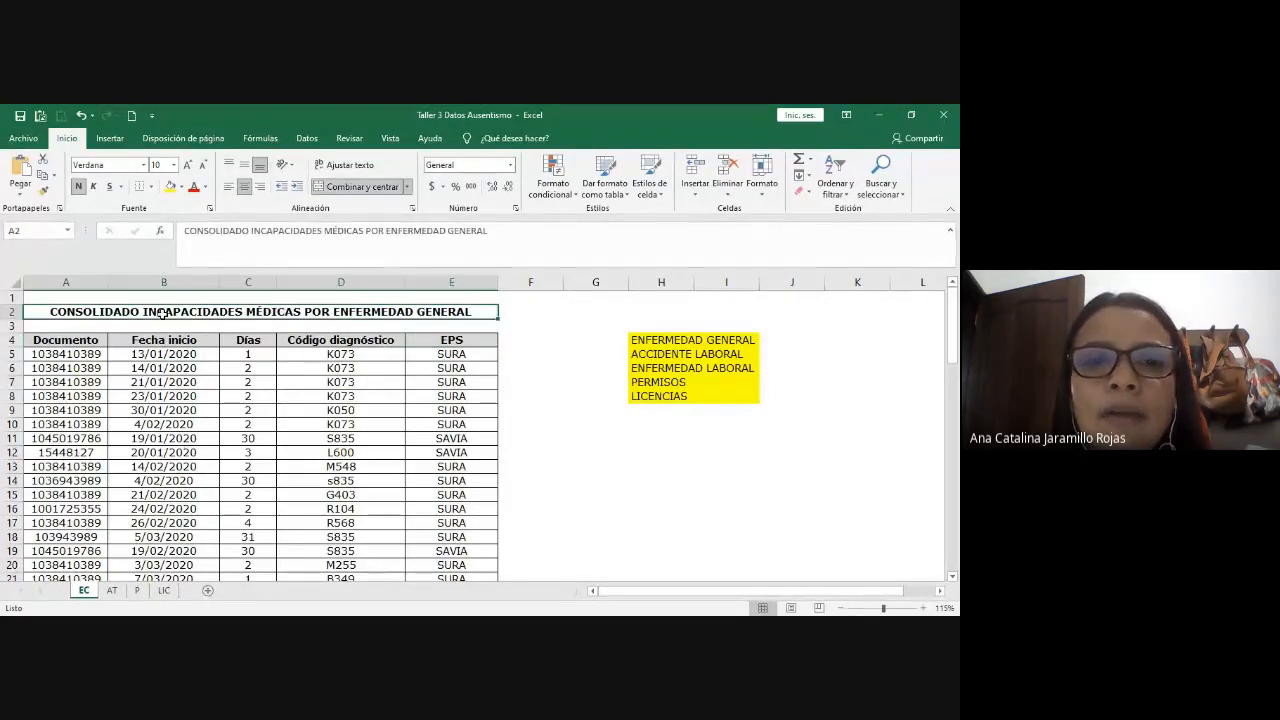
click(409, 353)
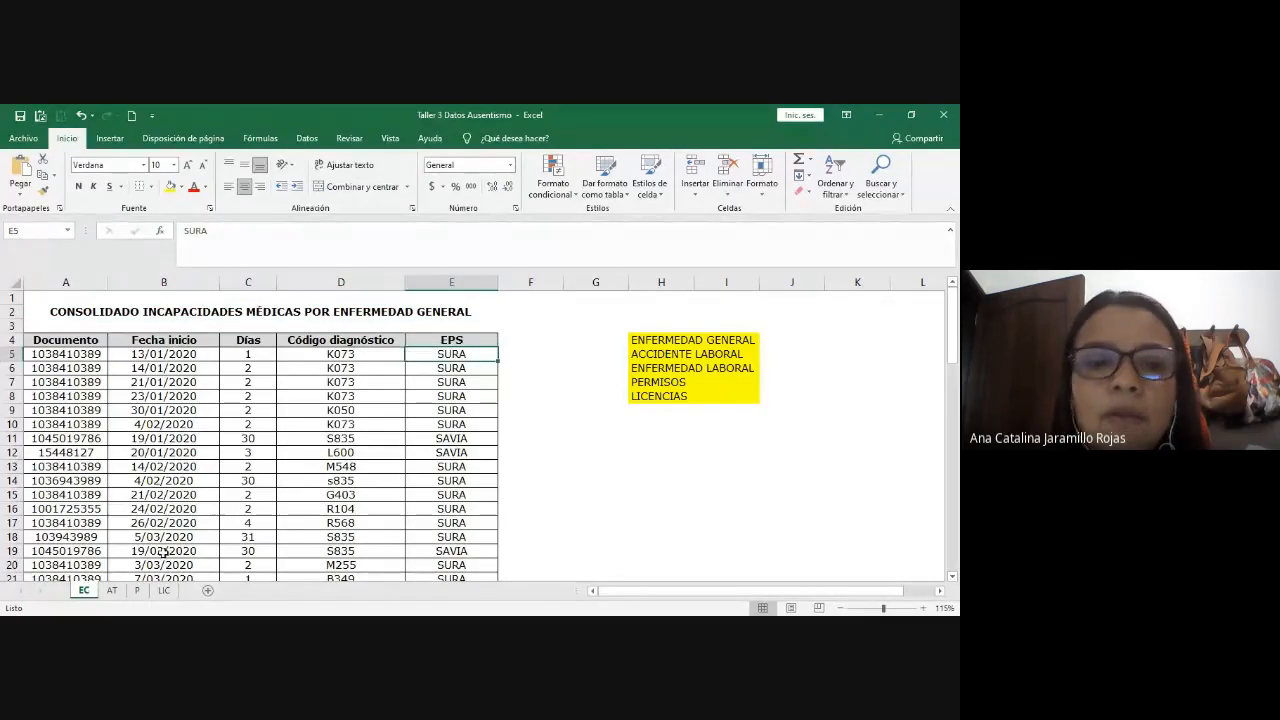
click(565, 489)
- On the AT sheet, examine the work accident table's columns from Documento, Fecha inicio and Días to Código diagnóstico and EPS
click(111, 590)
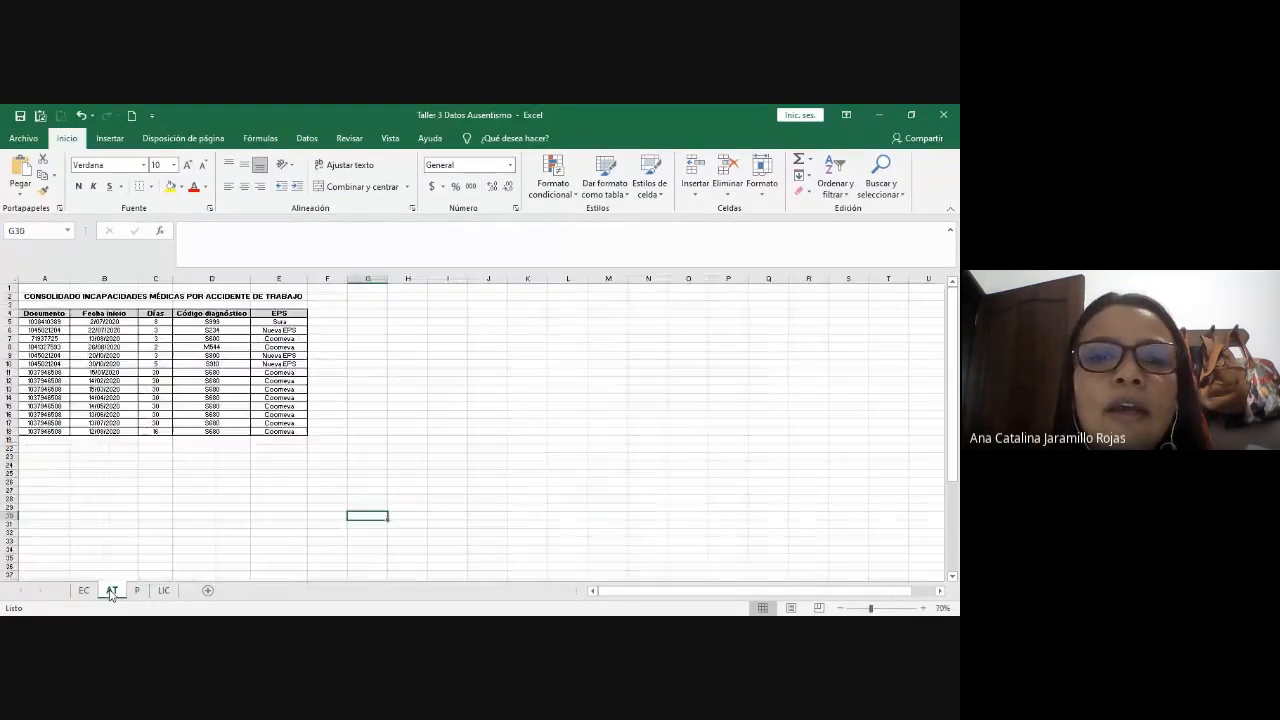
scroll(466, 500, up, 5)
scroll(477, 503, up, 4)
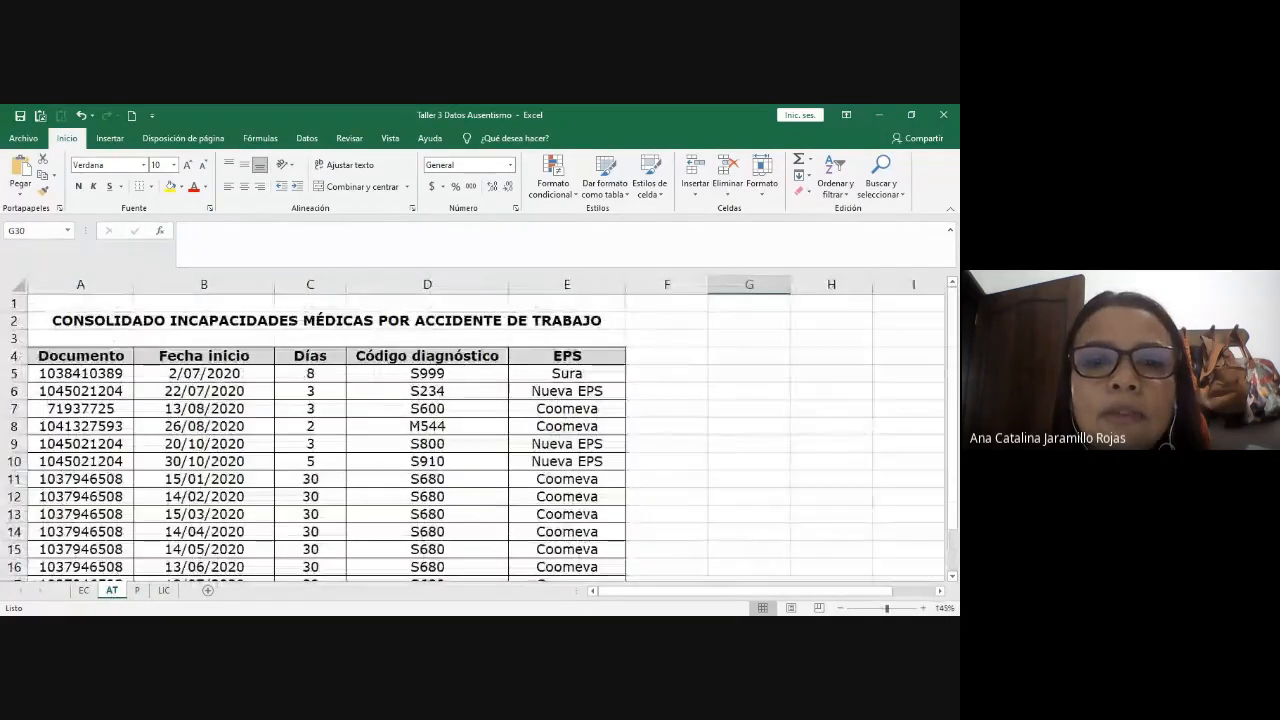
click(360, 478)
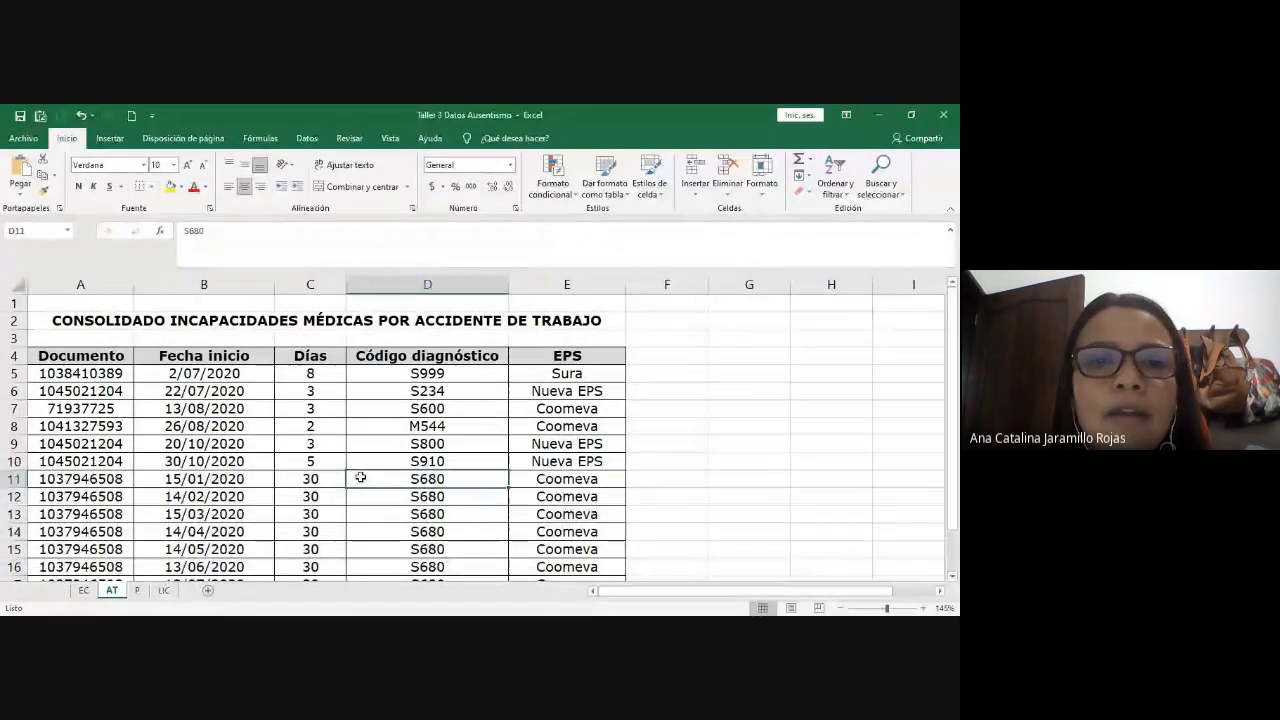
click(82, 353)
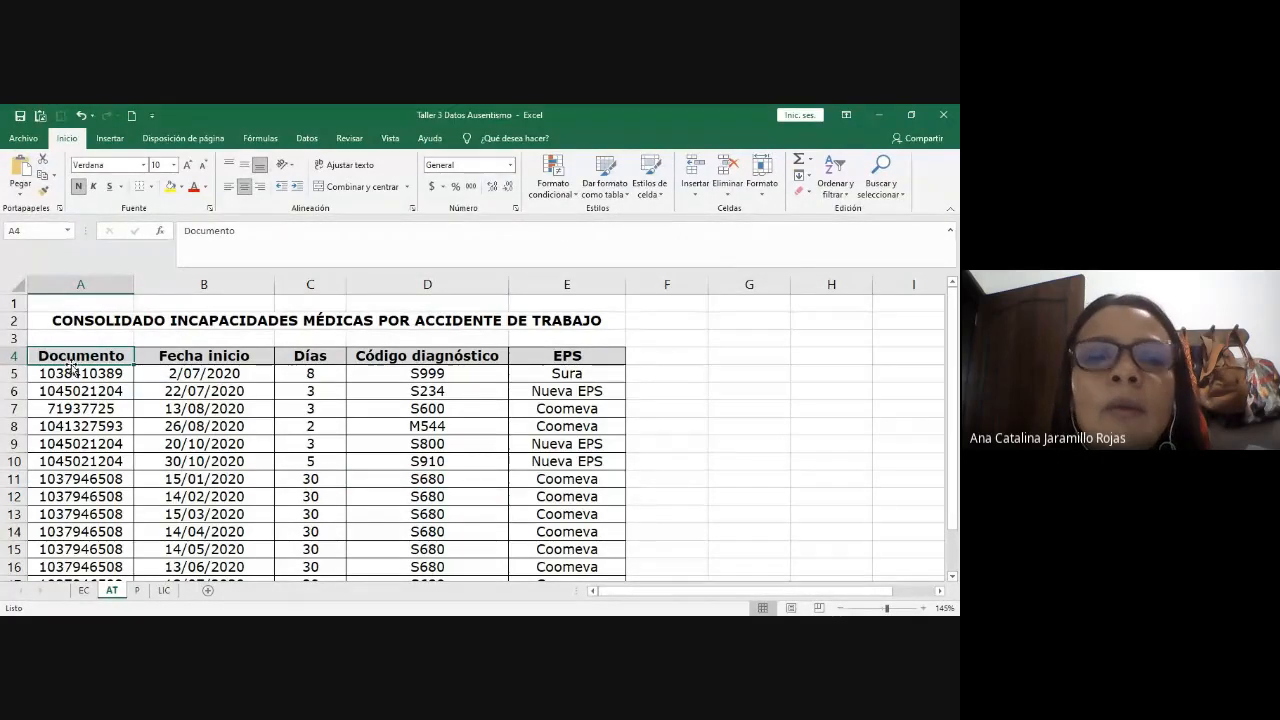
click(251, 362)
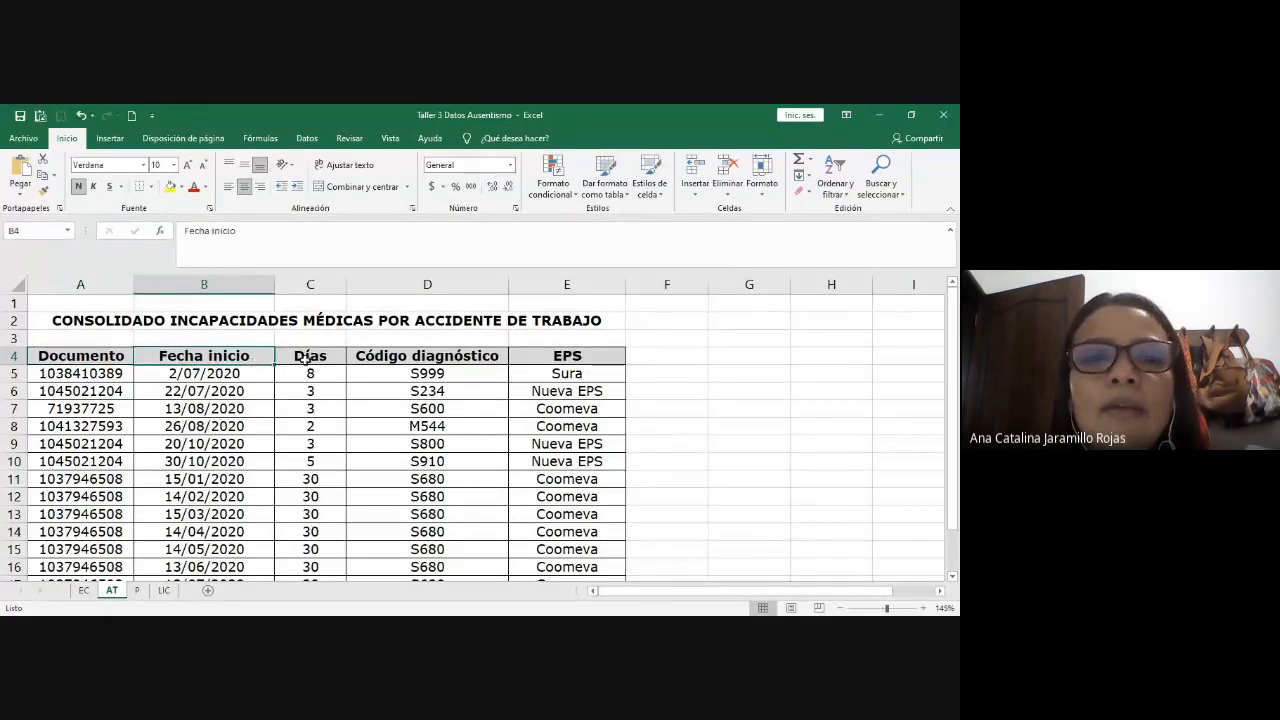
click(311, 358)
click(463, 354)
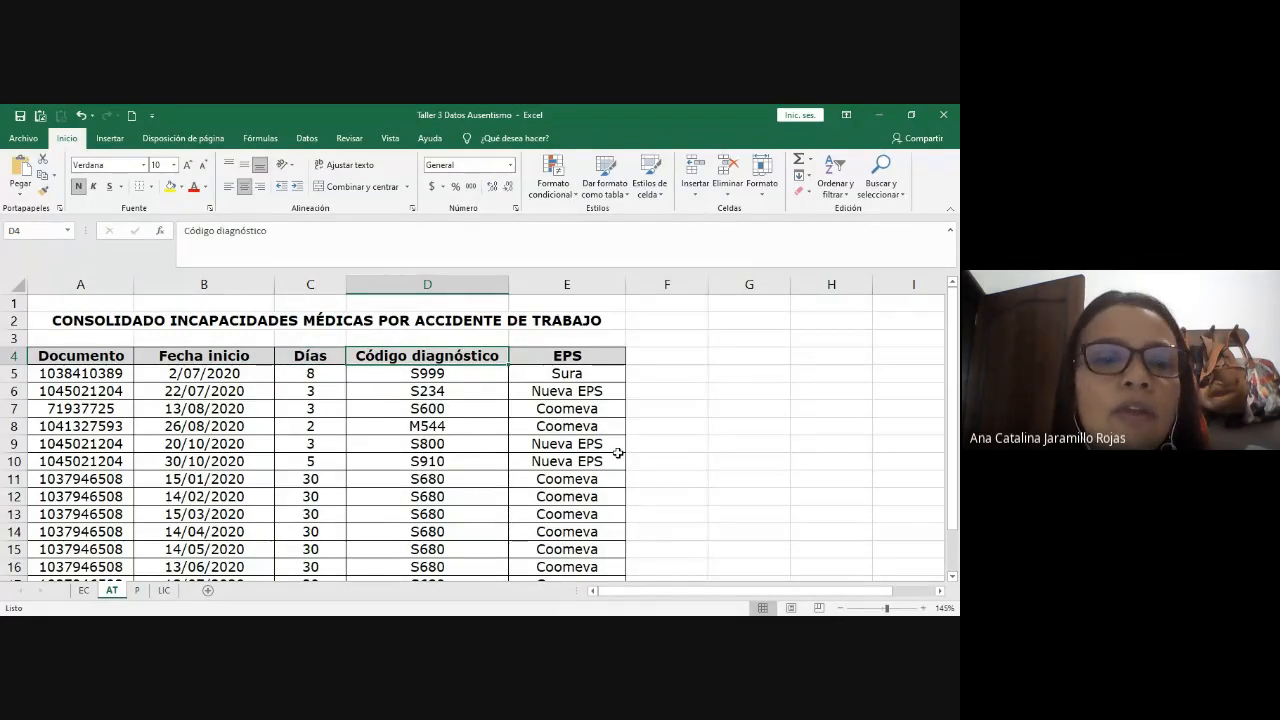
click(720, 481)
scroll(720, 481, down, 1)
scroll(720, 481, up, 1)
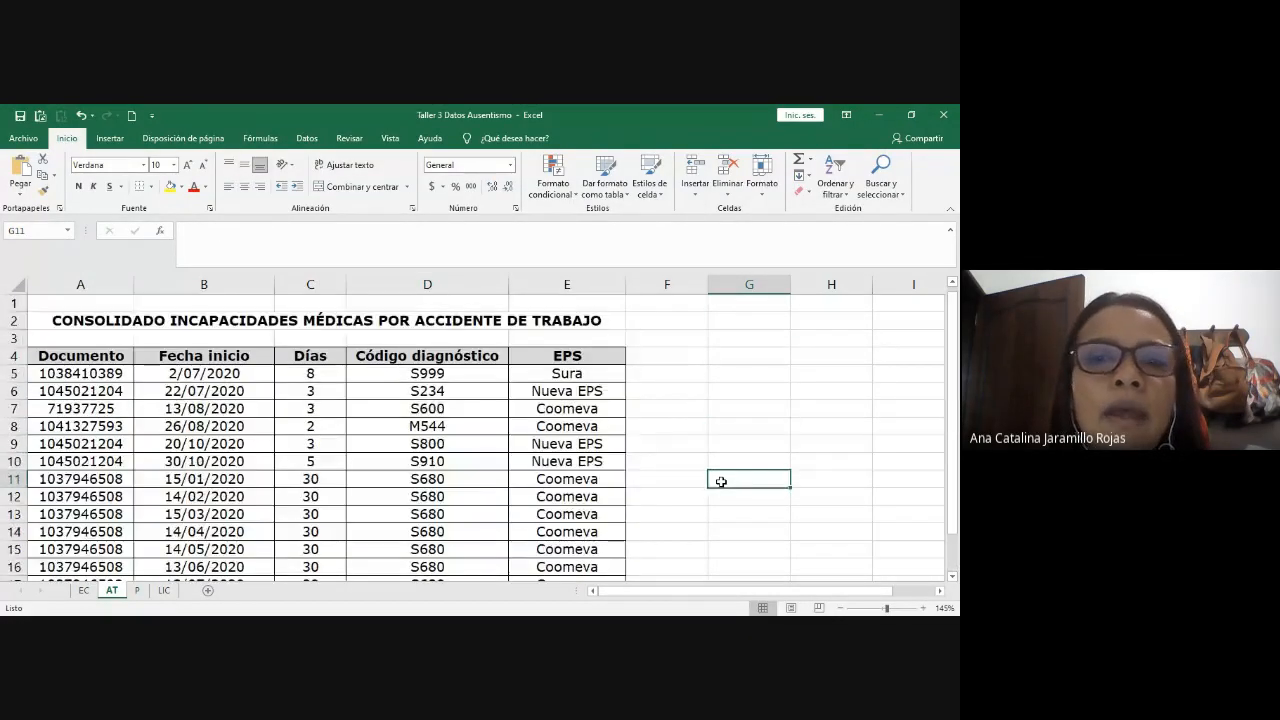
click(582, 283)
click(660, 391)
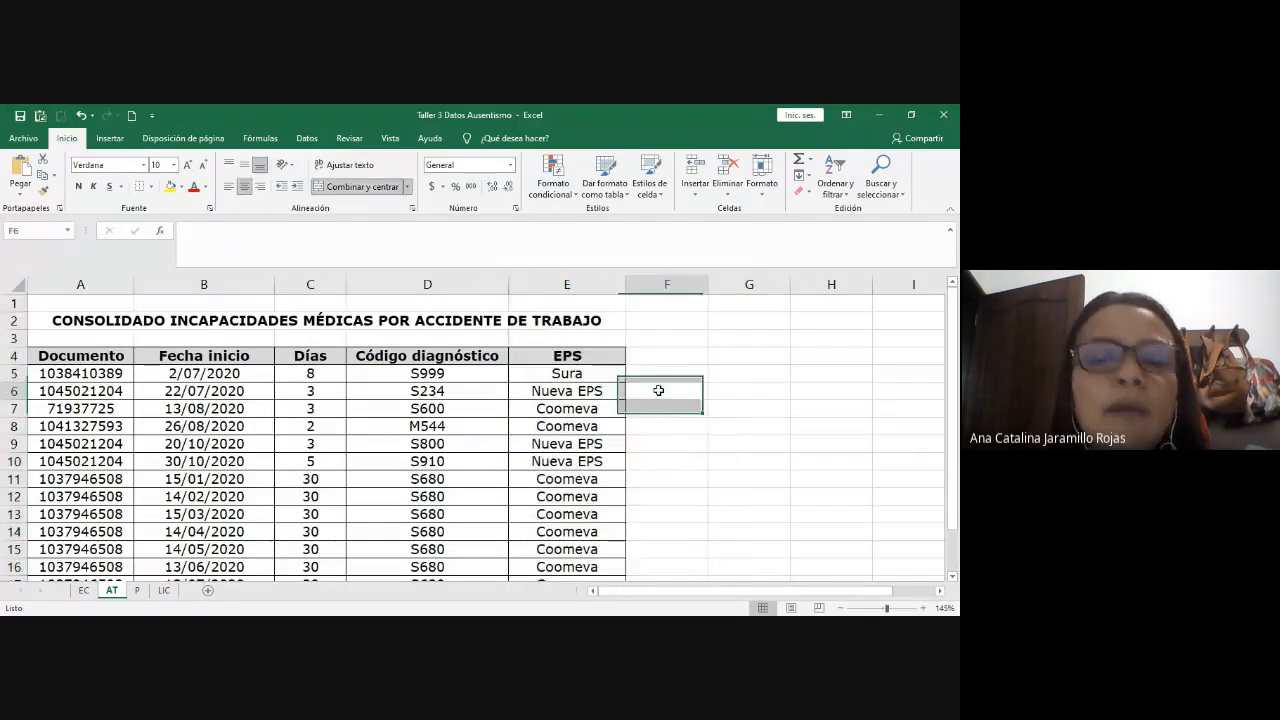
click(567, 356)
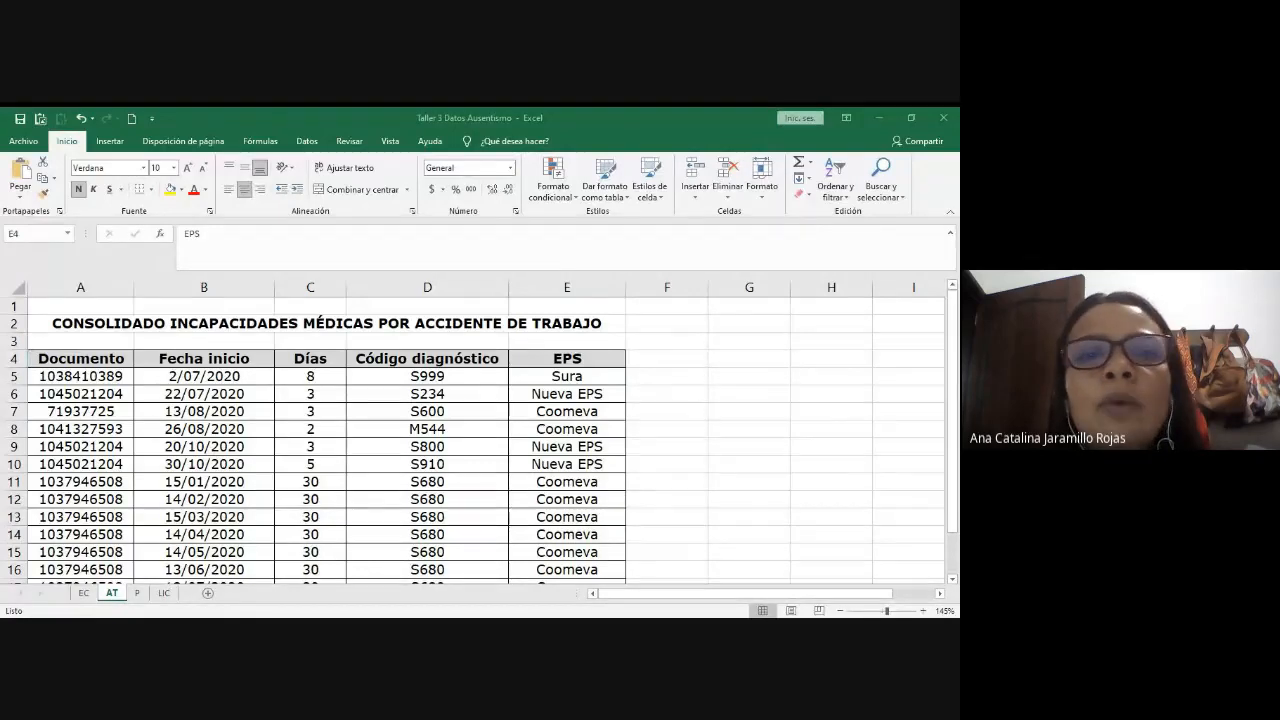
click(553, 351)
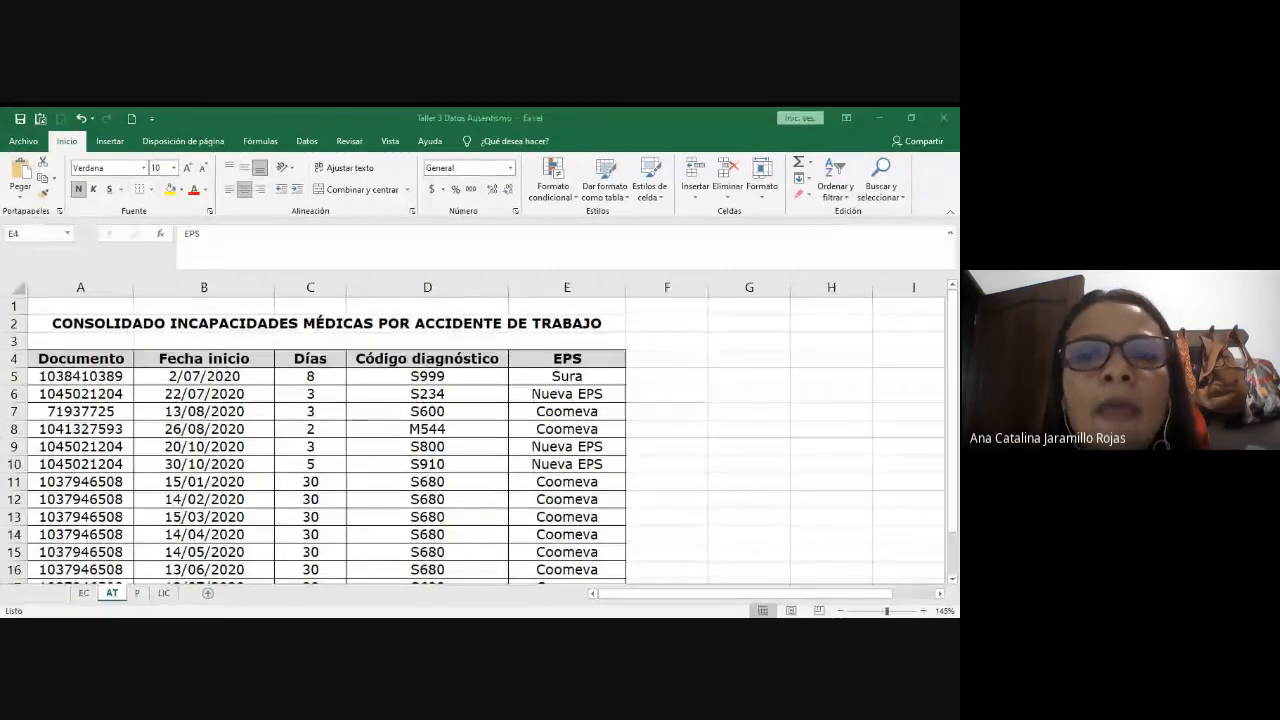
- On the P sheet, review the permit absence table's title and its Documento, Fecha permiso, Hora salida and Hora regreso columns
click(137, 590)
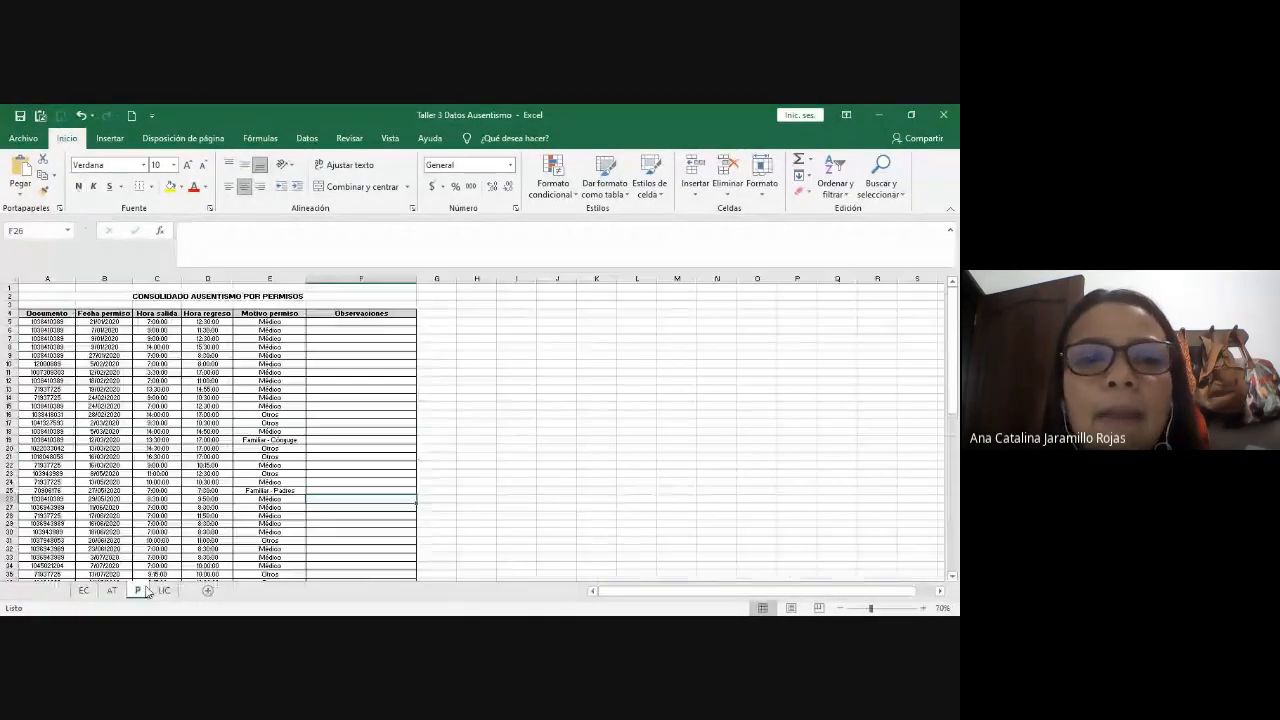
click(617, 491)
scroll(620, 498, up, 3)
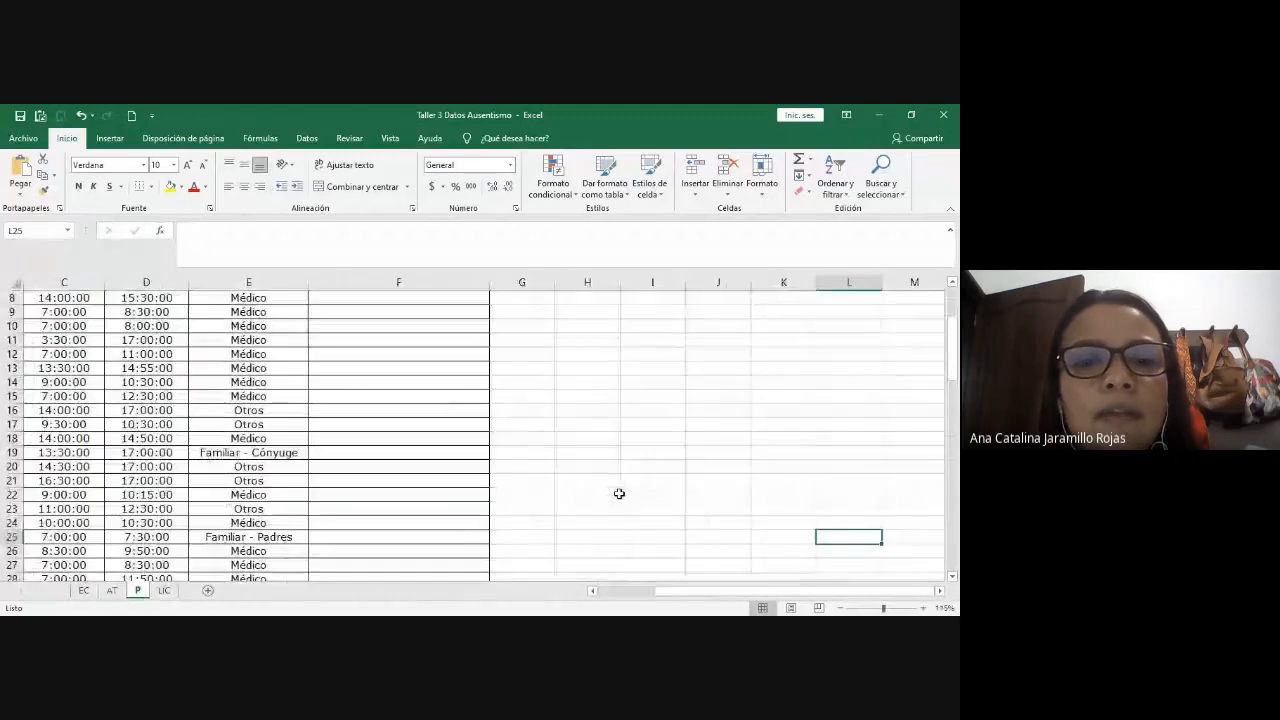
drag(697, 604, 640, 604)
scroll(380, 306, up, 3)
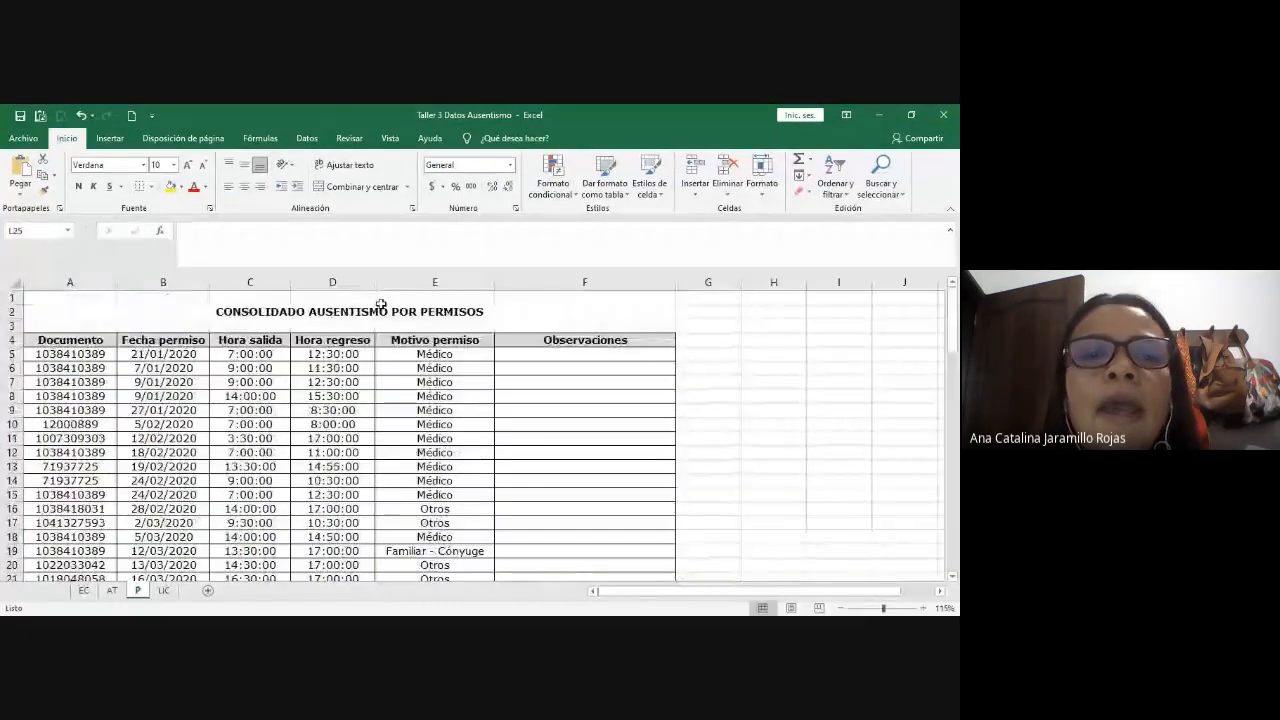
click(466, 426)
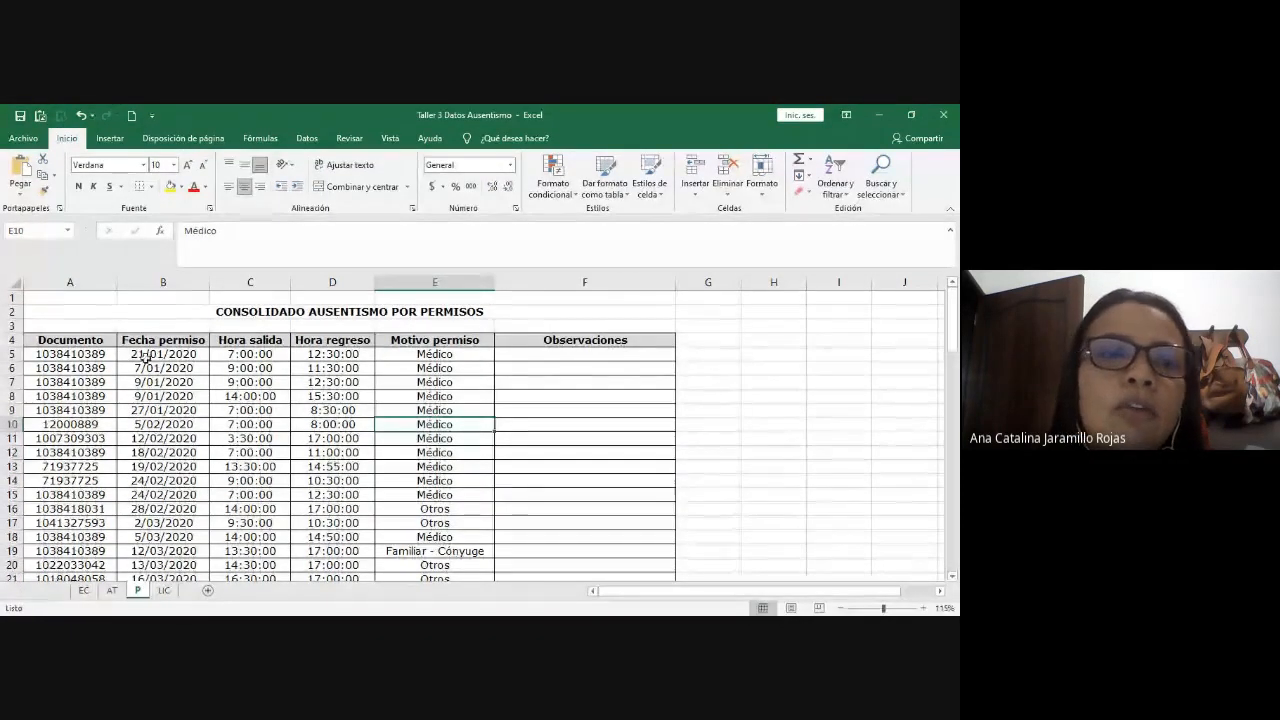
drag(160, 341, 195, 412)
click(230, 410)
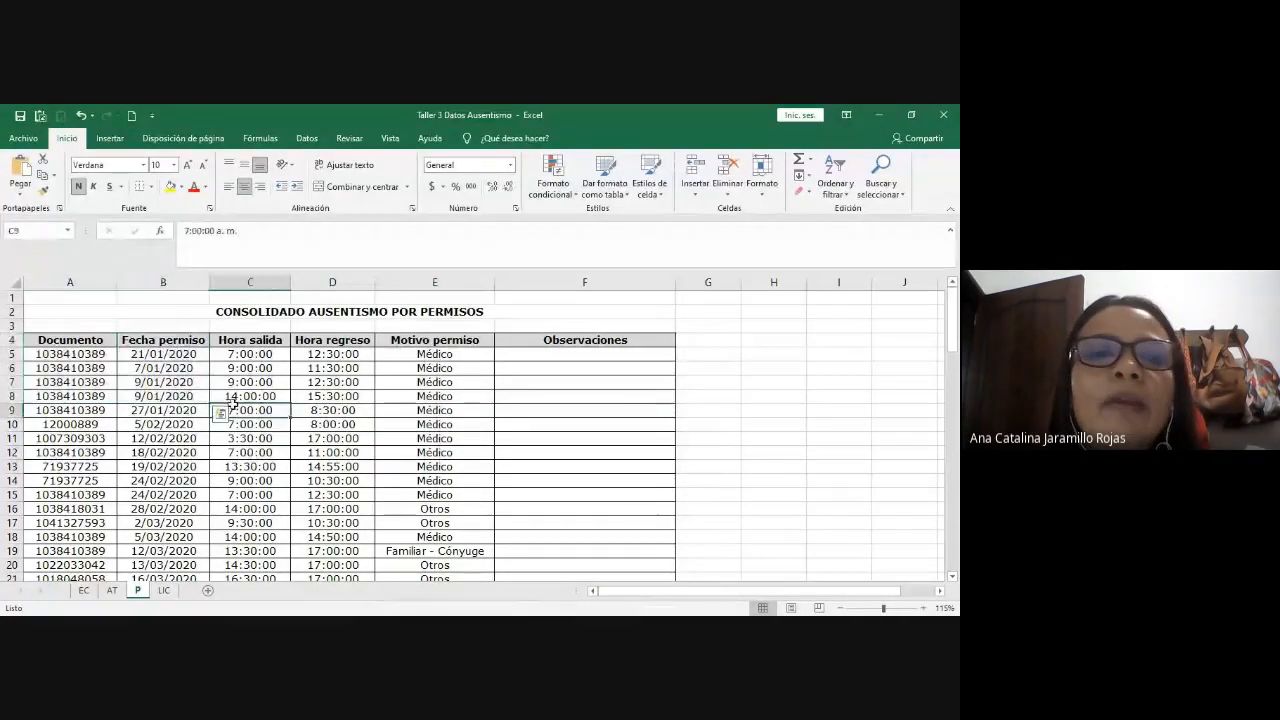
click(819, 406)
click(250, 340)
click(352, 340)
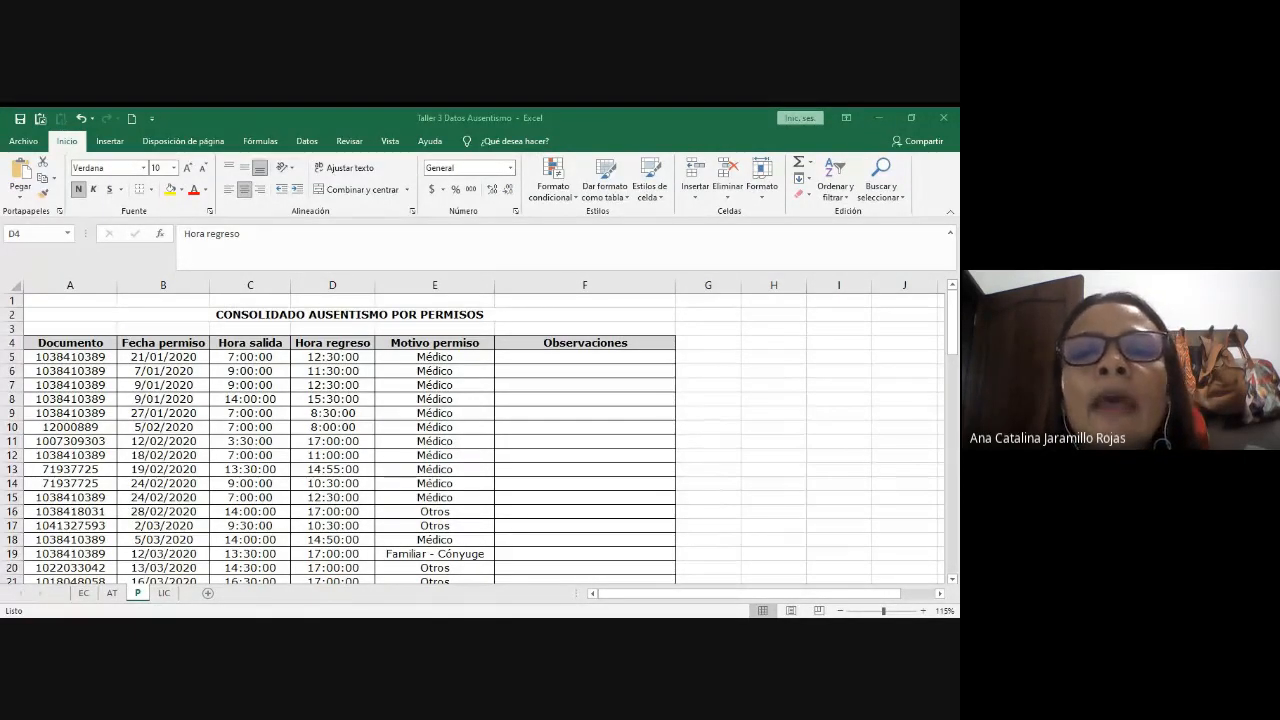
- Examine the Motivo permiso column and the Observaciones column of the permit absence table
click(480, 342)
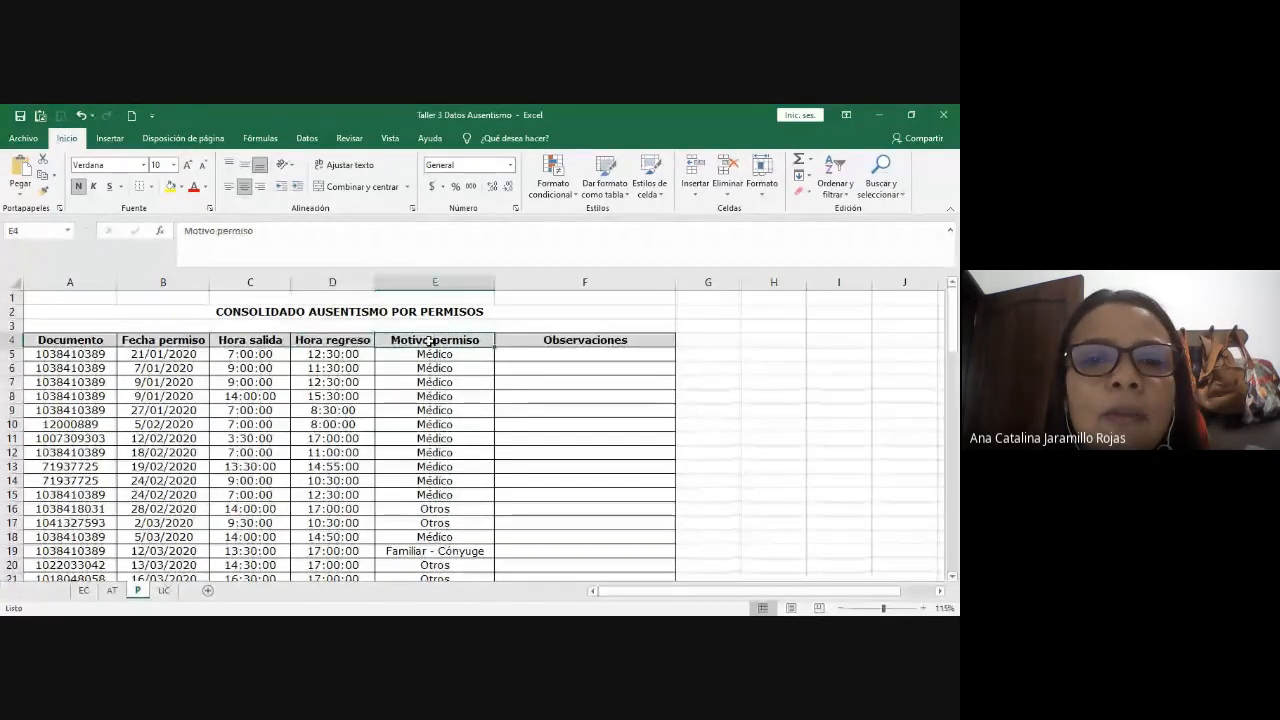
click(634, 341)
drag(643, 357, 640, 433)
drag(640, 354, 620, 534)
click(620, 534)
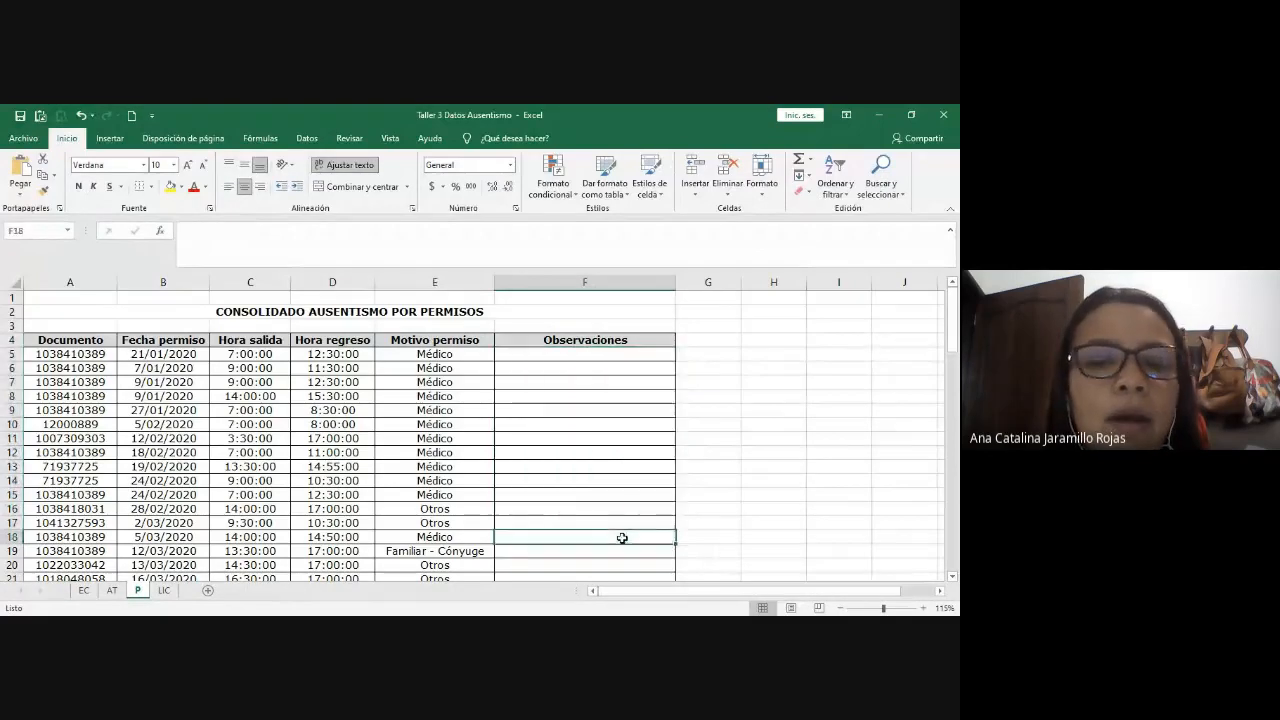
click(594, 354)
click(594, 341)
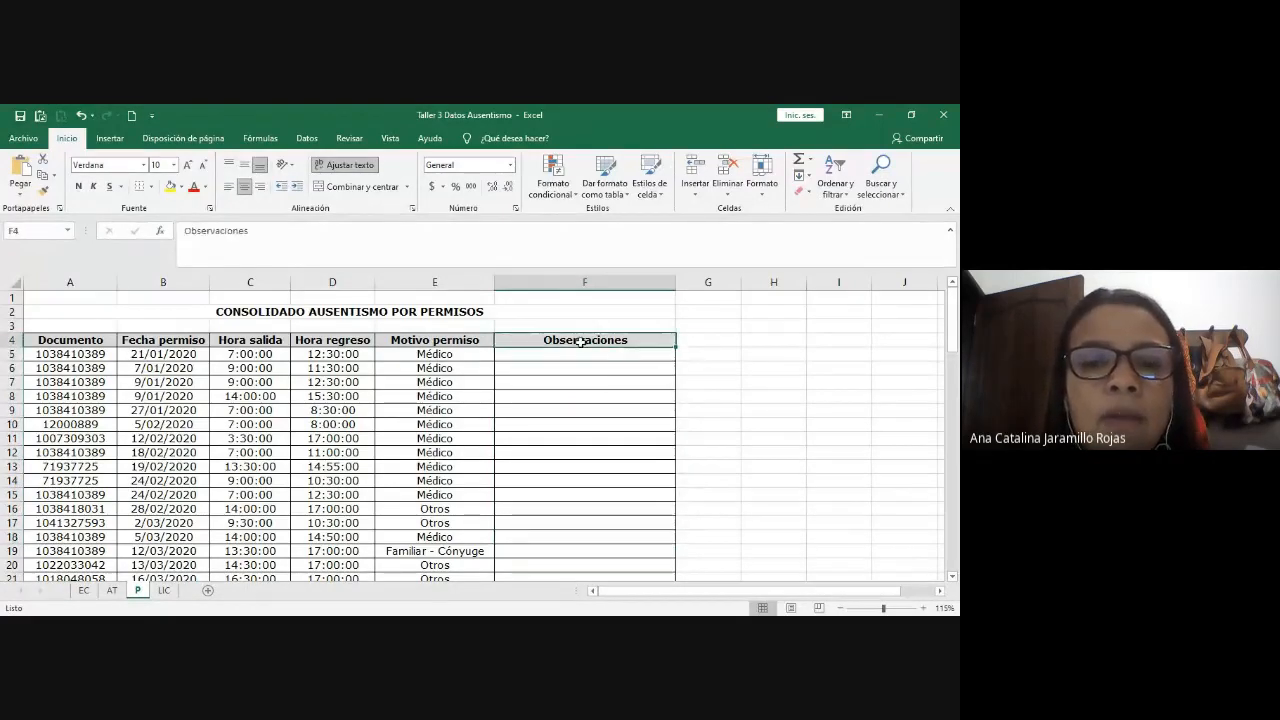
drag(594, 354, 574, 471)
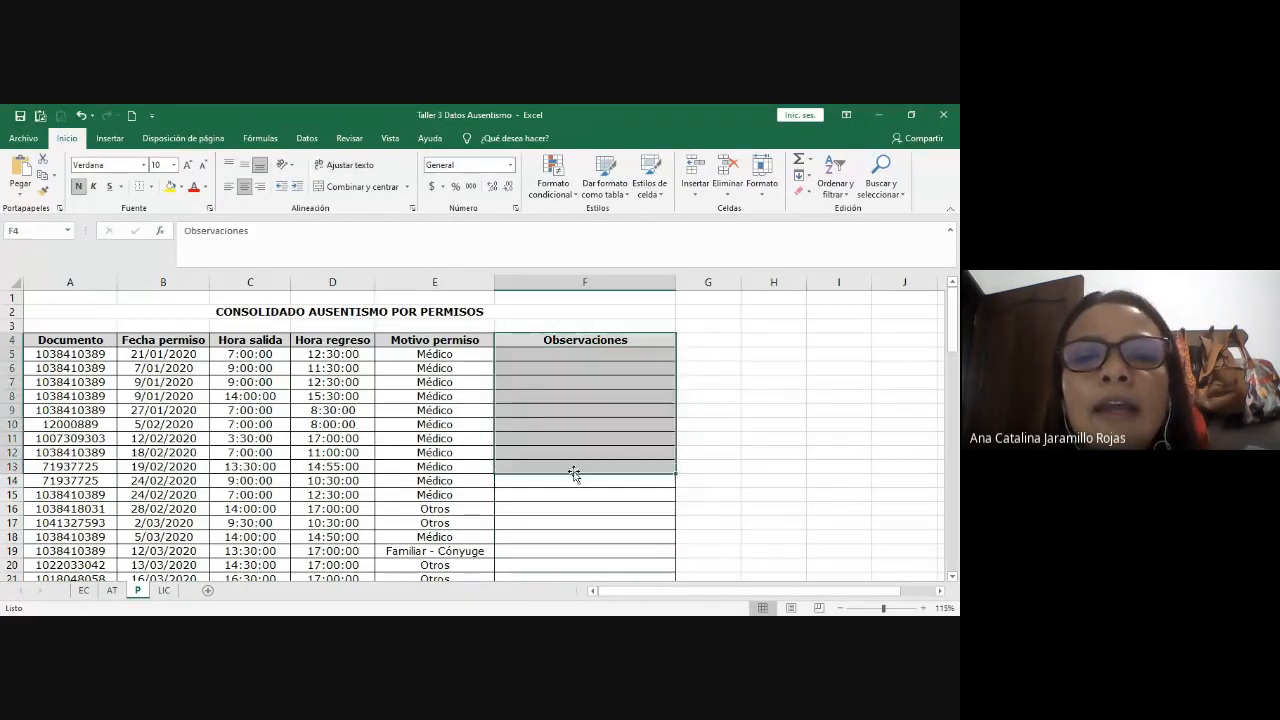
click(462, 354)
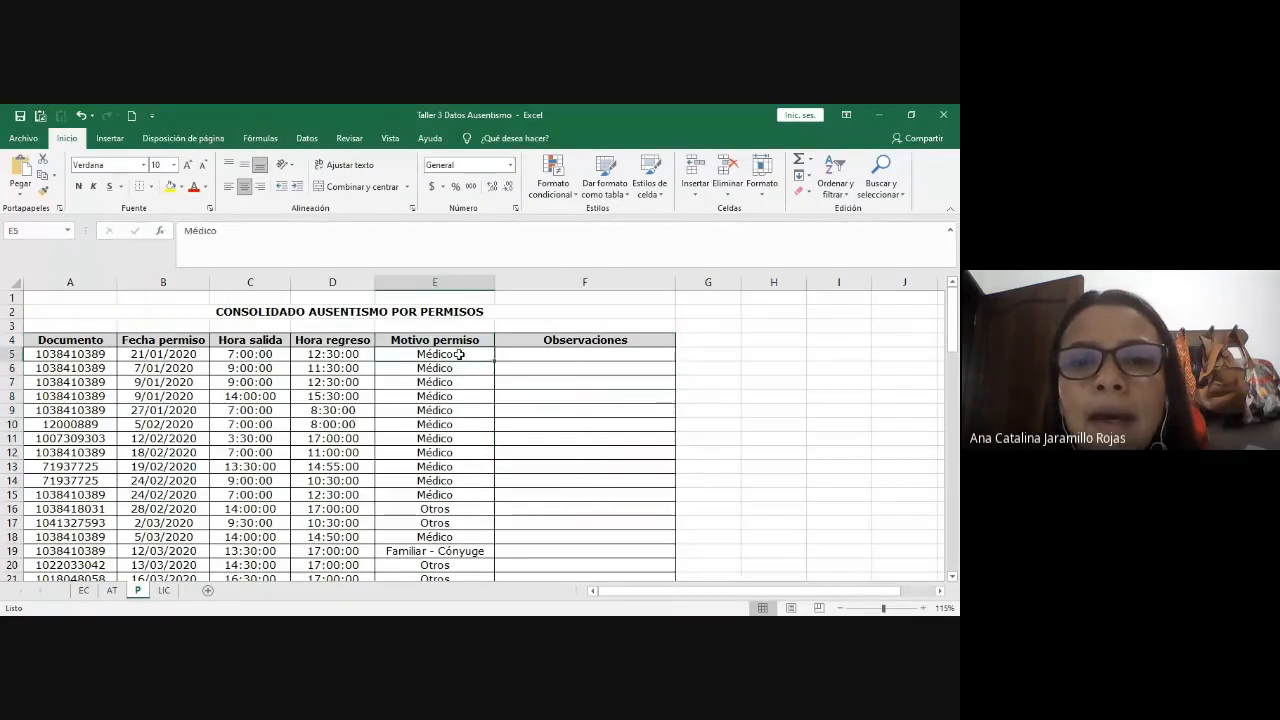
click(548, 356)
drag(578, 340, 603, 454)
click(605, 451)
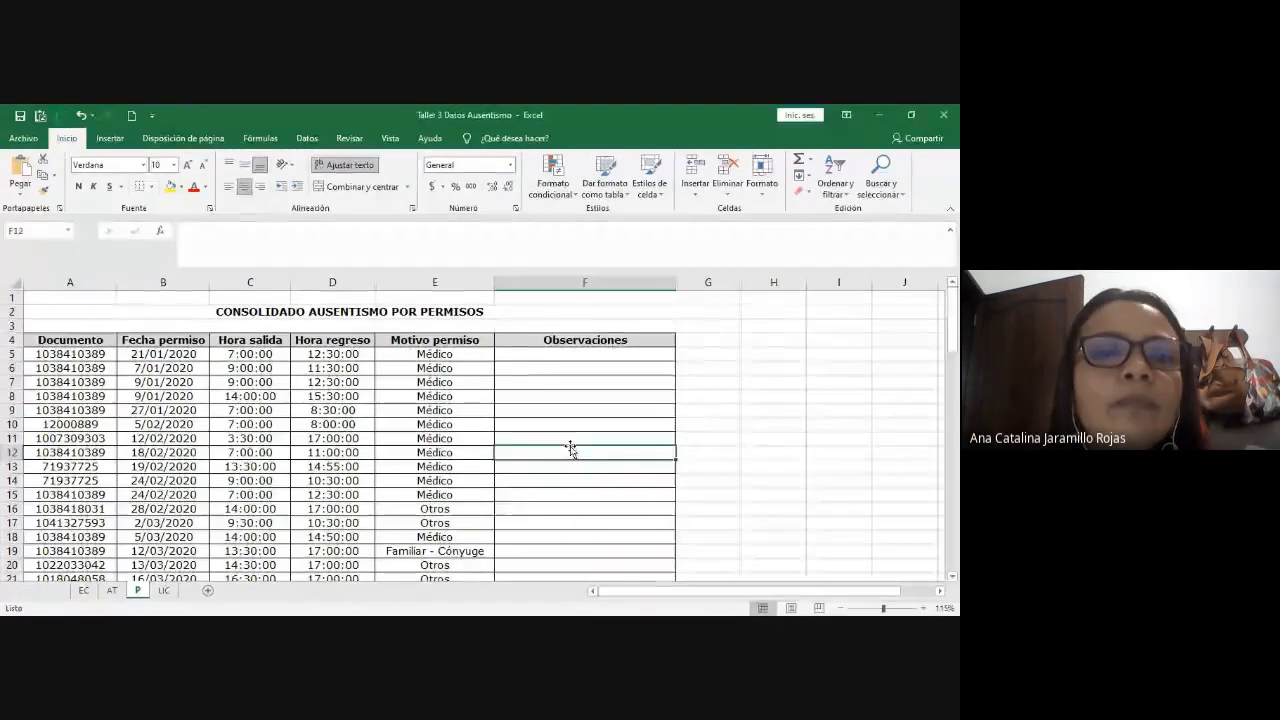
- On the LIC sheet, review the licence absence table's title and its Documento, Fecha inicio and Días columns
click(164, 593)
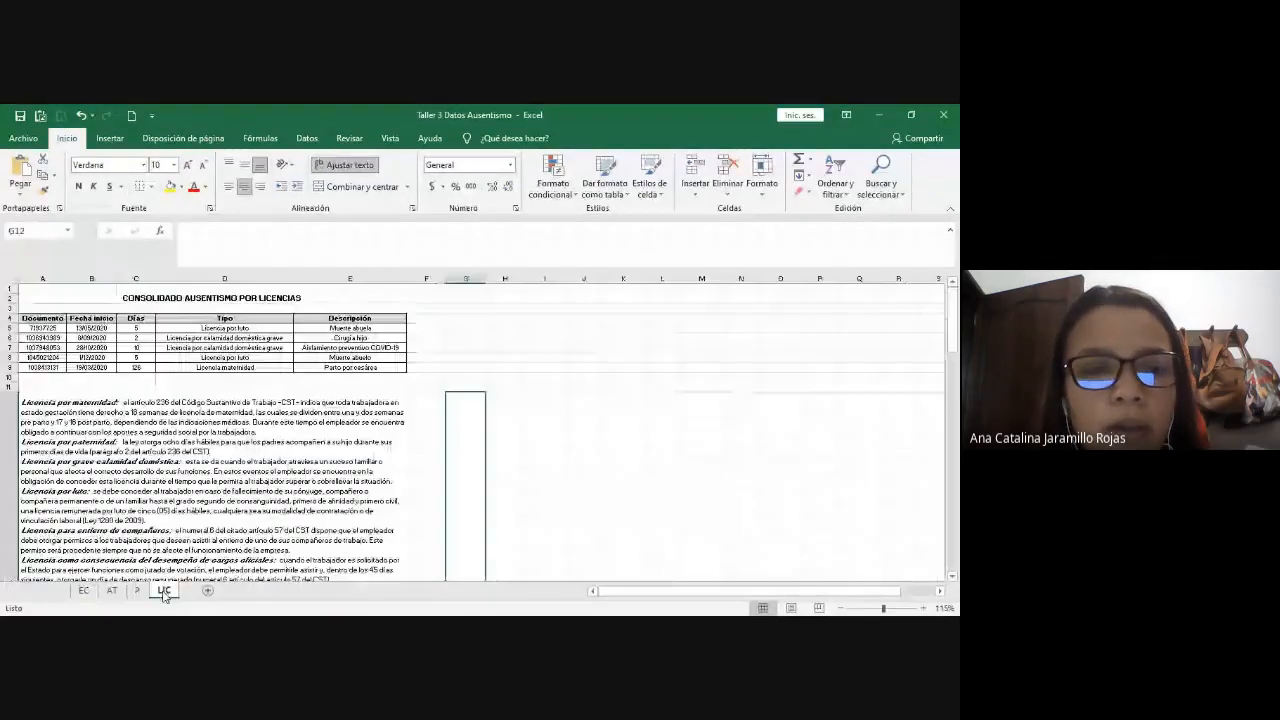
ctrl+scroll(619, 487, up, 3)
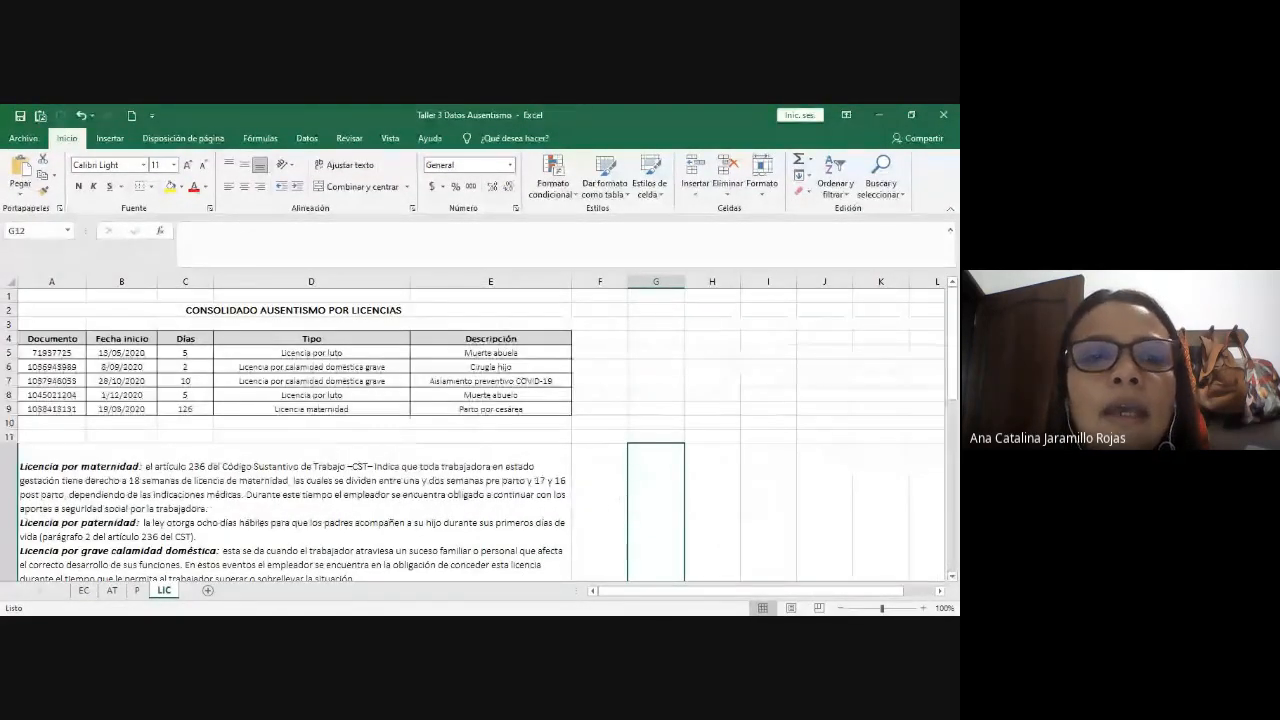
drag(330, 298, 333, 314)
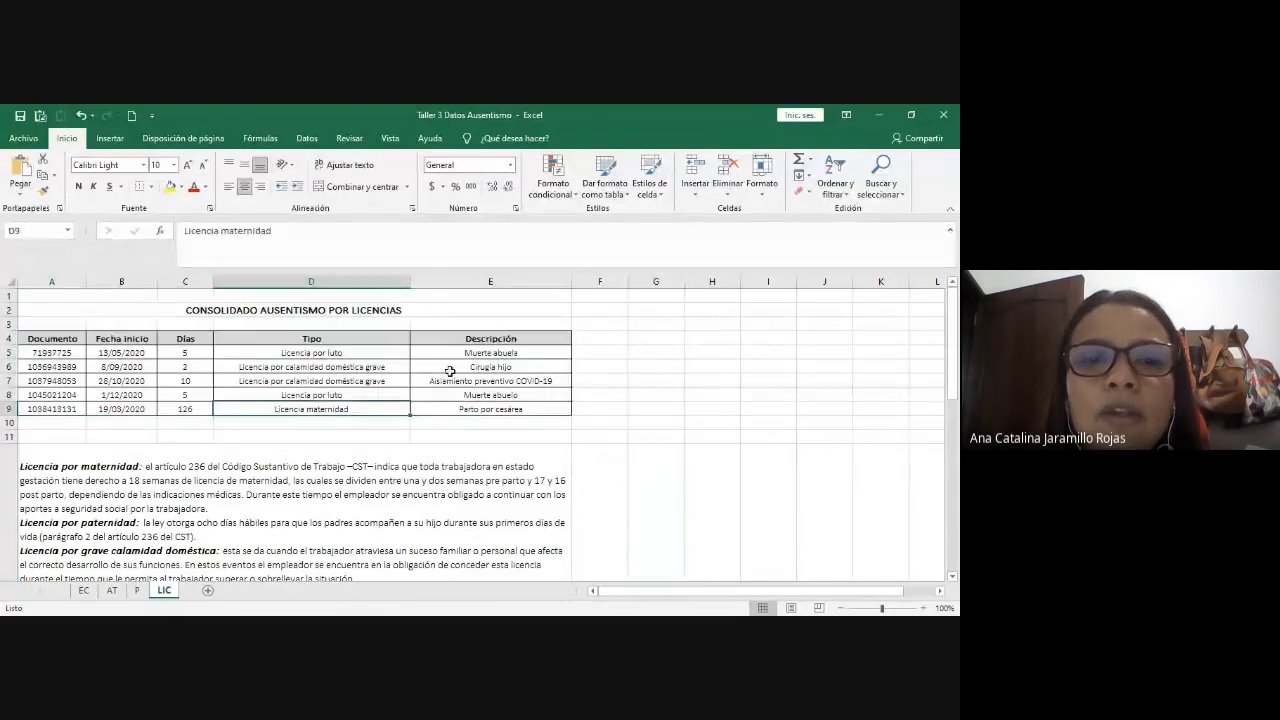
click(496, 406)
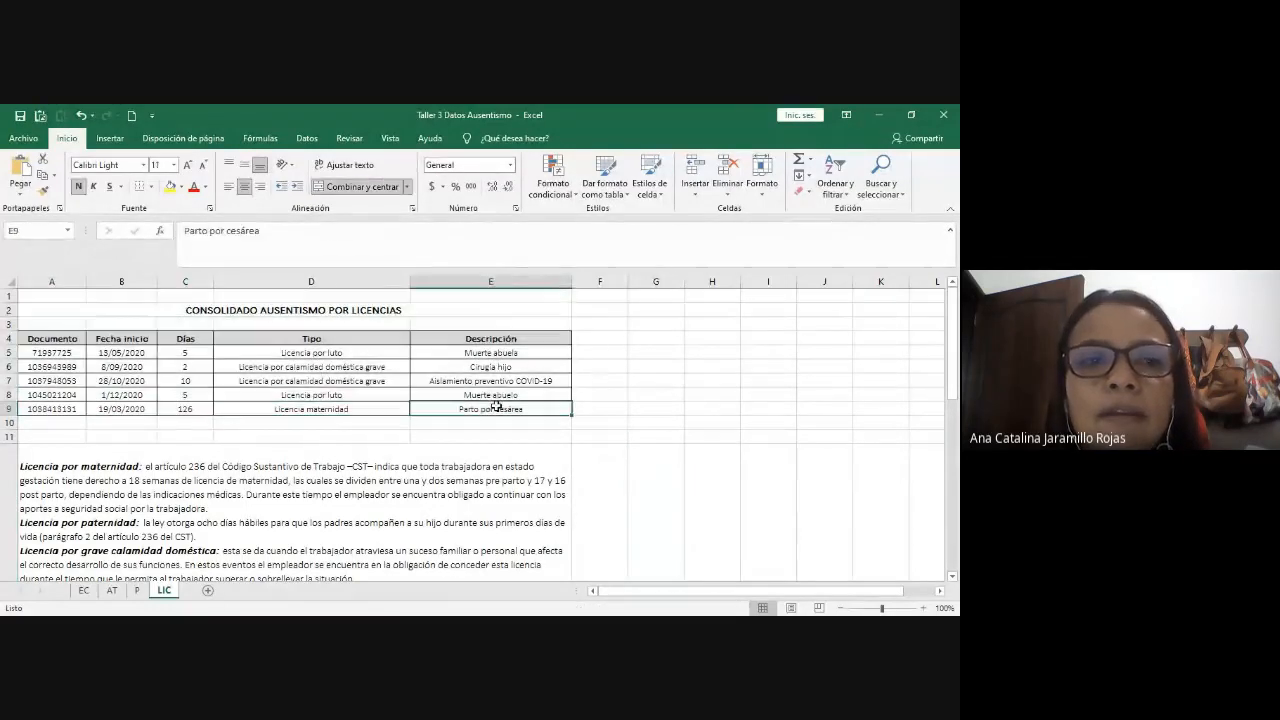
click(57, 341)
drag(122, 352, 136, 408)
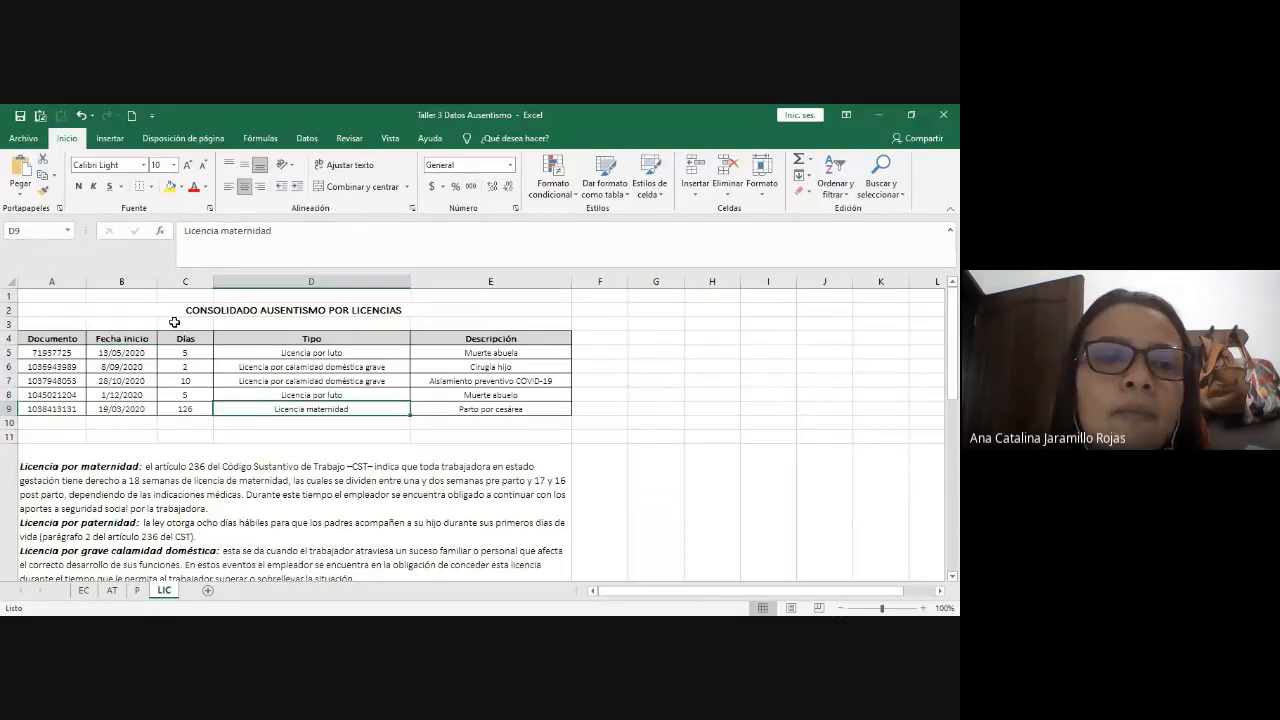
drag(178, 338, 183, 409)
ctrl+scroll(388, 396, up, 1)
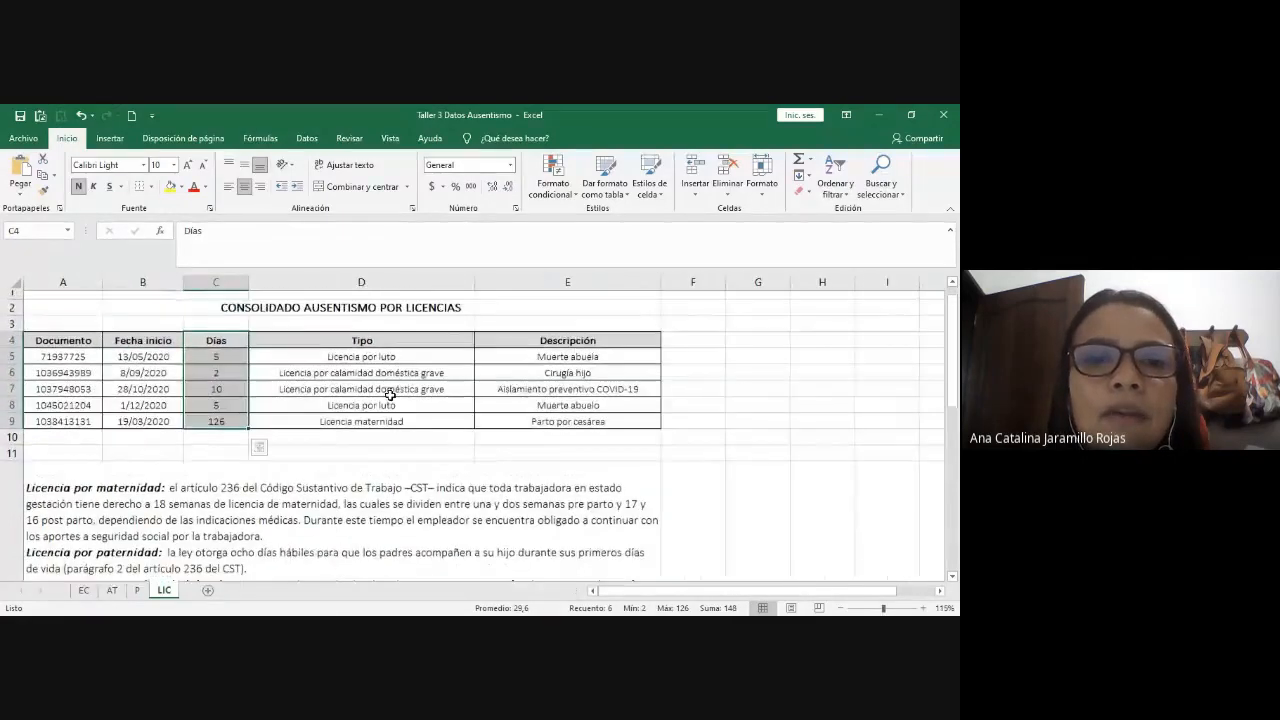
- Examine the licence types in the Tipo column and the matching reasons in the Descripción column
drag(447, 348, 486, 374)
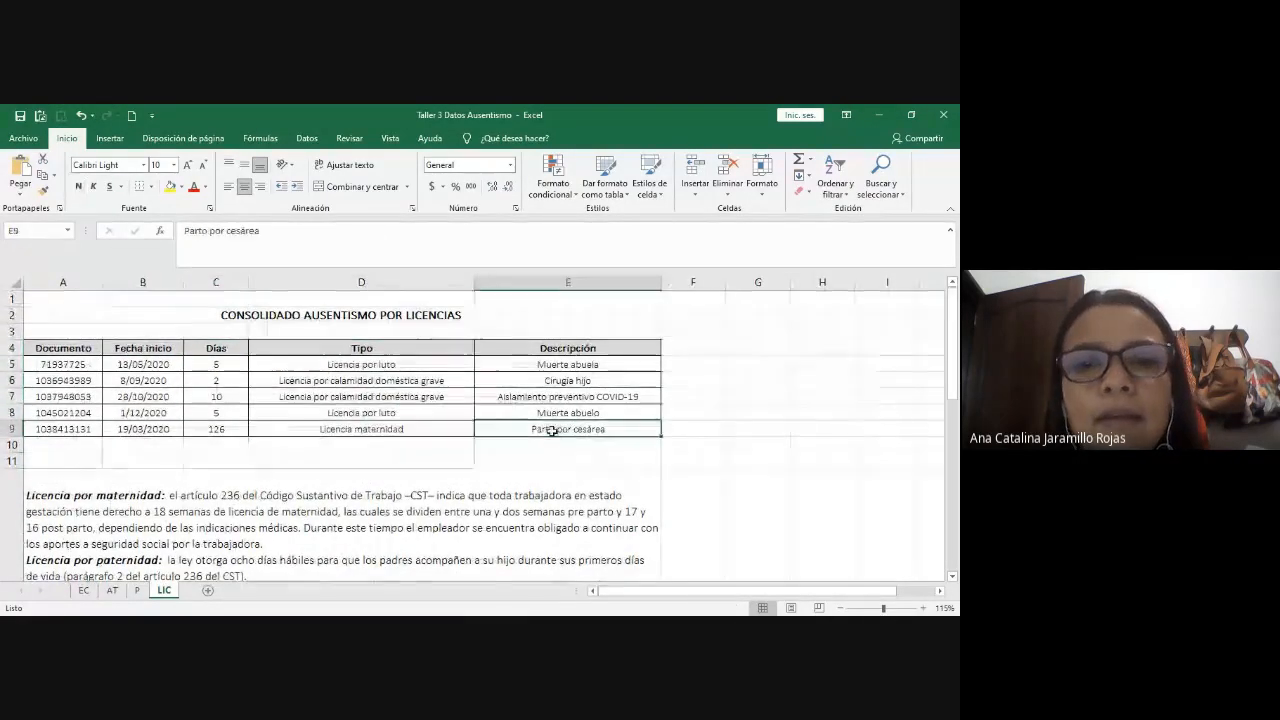
click(573, 351)
click(570, 364)
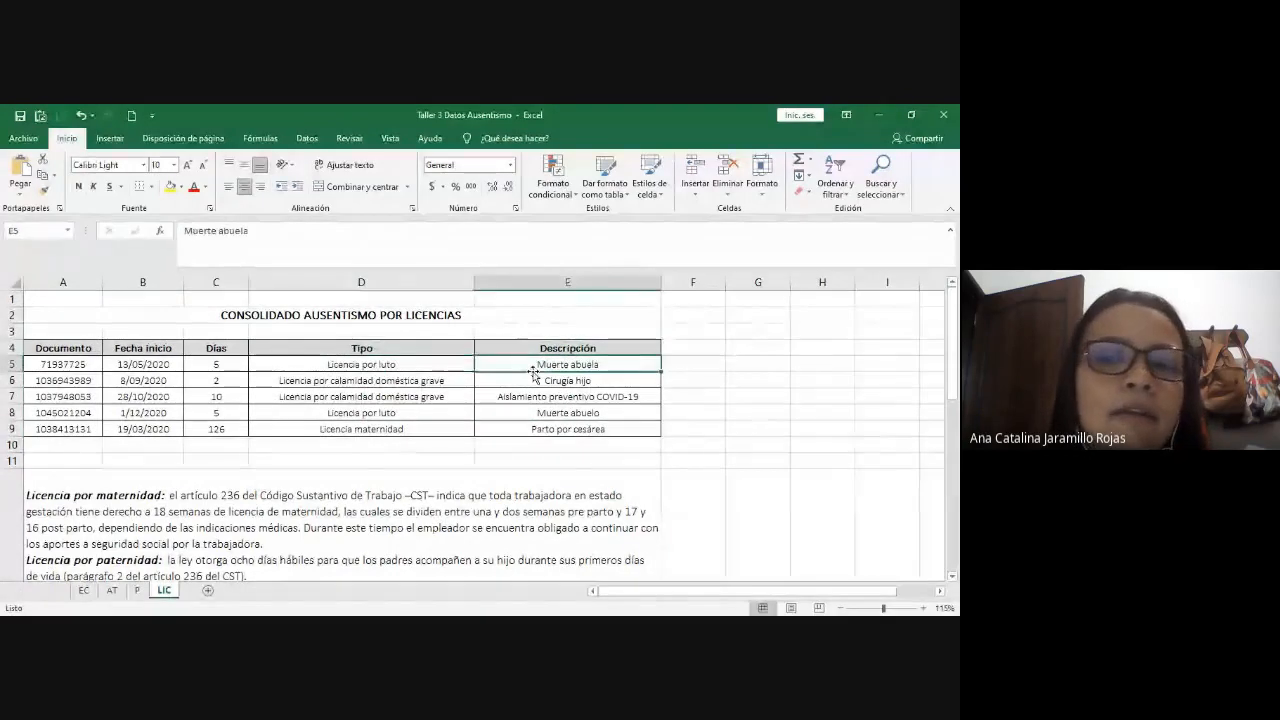
click(673, 524)
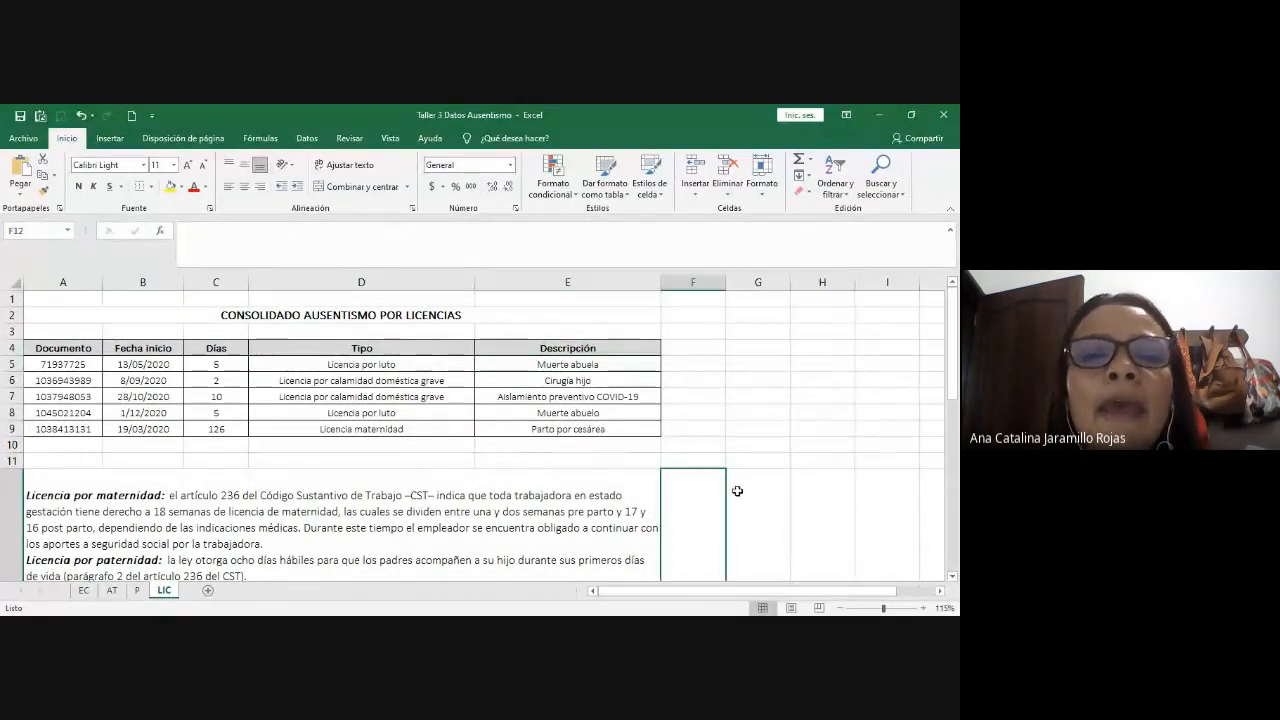
drag(457, 330, 389, 415)
click(408, 411)
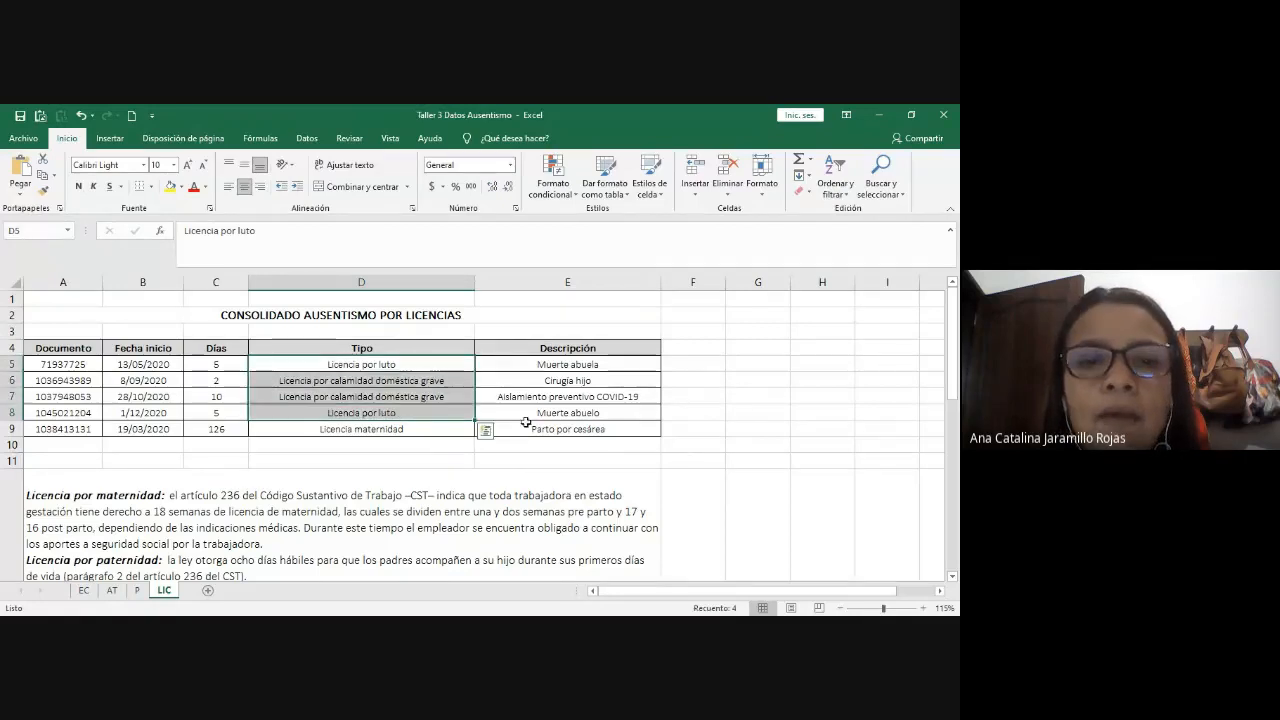
click(482, 430)
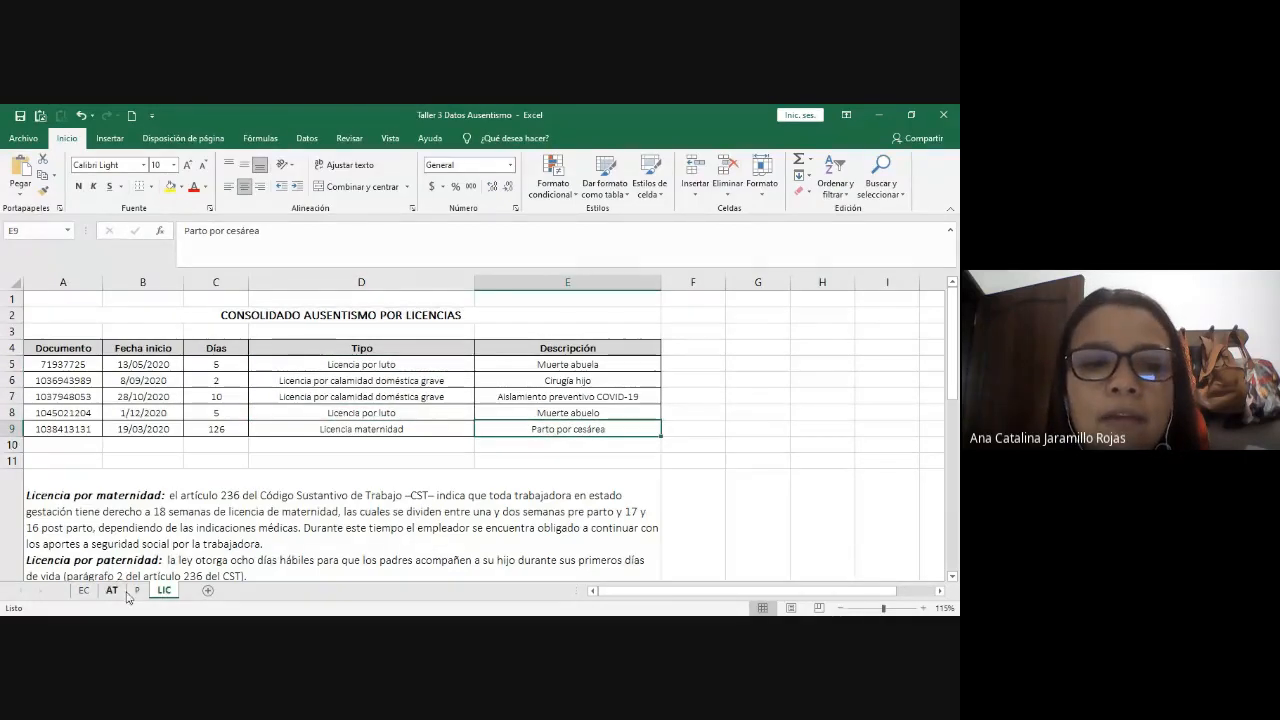
- Revisit the general illness table on the EC sheet and the work accident table on AT, ending back on EC
click(84, 590)
click(362, 466)
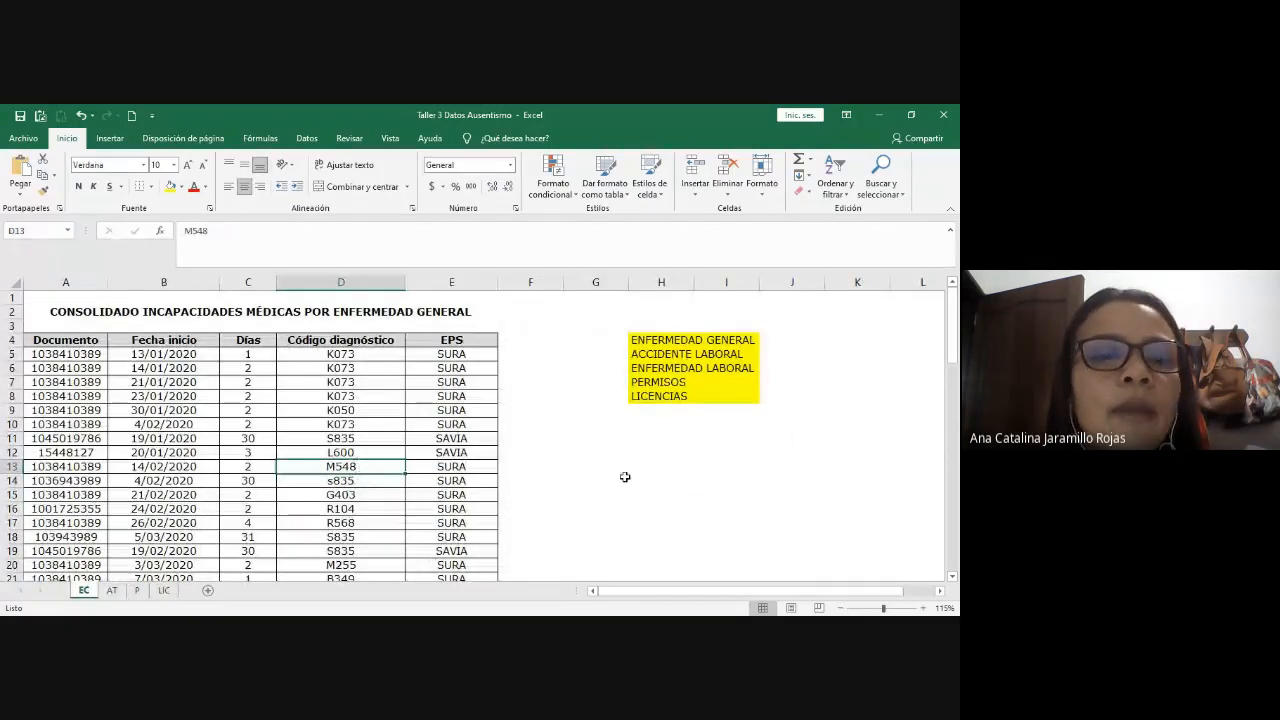
click(112, 590)
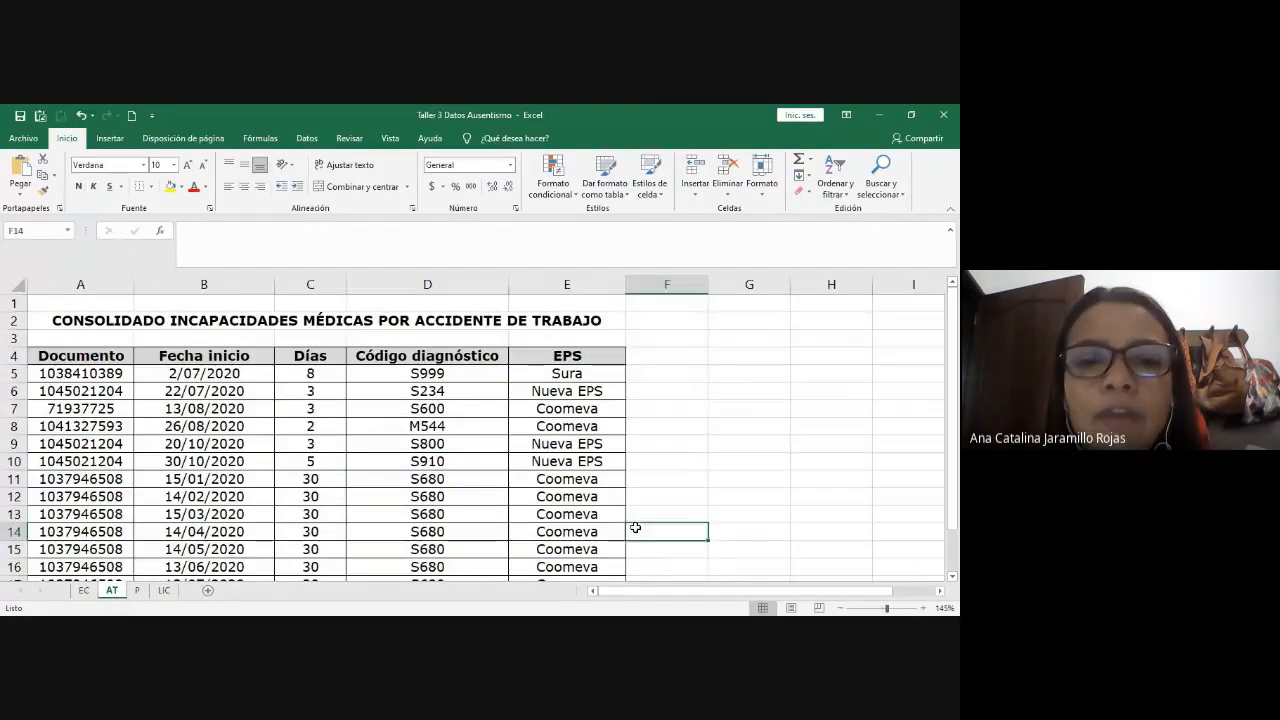
key(ctrl+Page_Up)
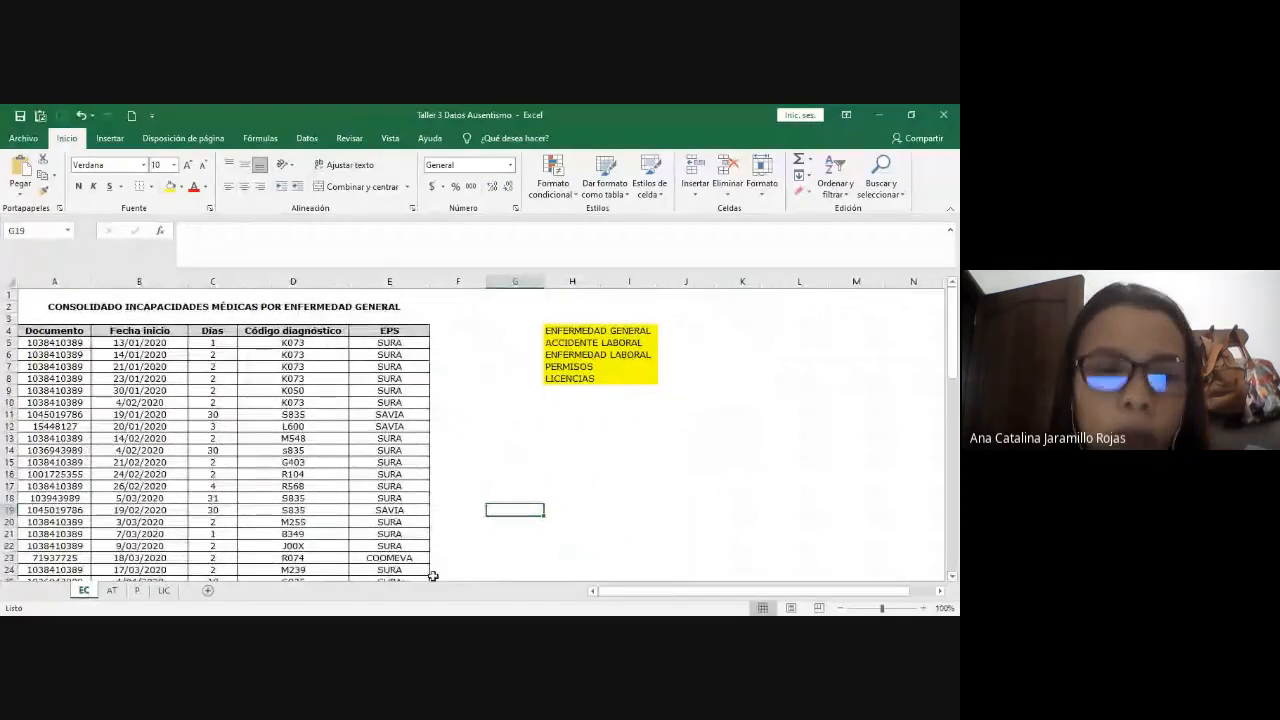
click(536, 557)
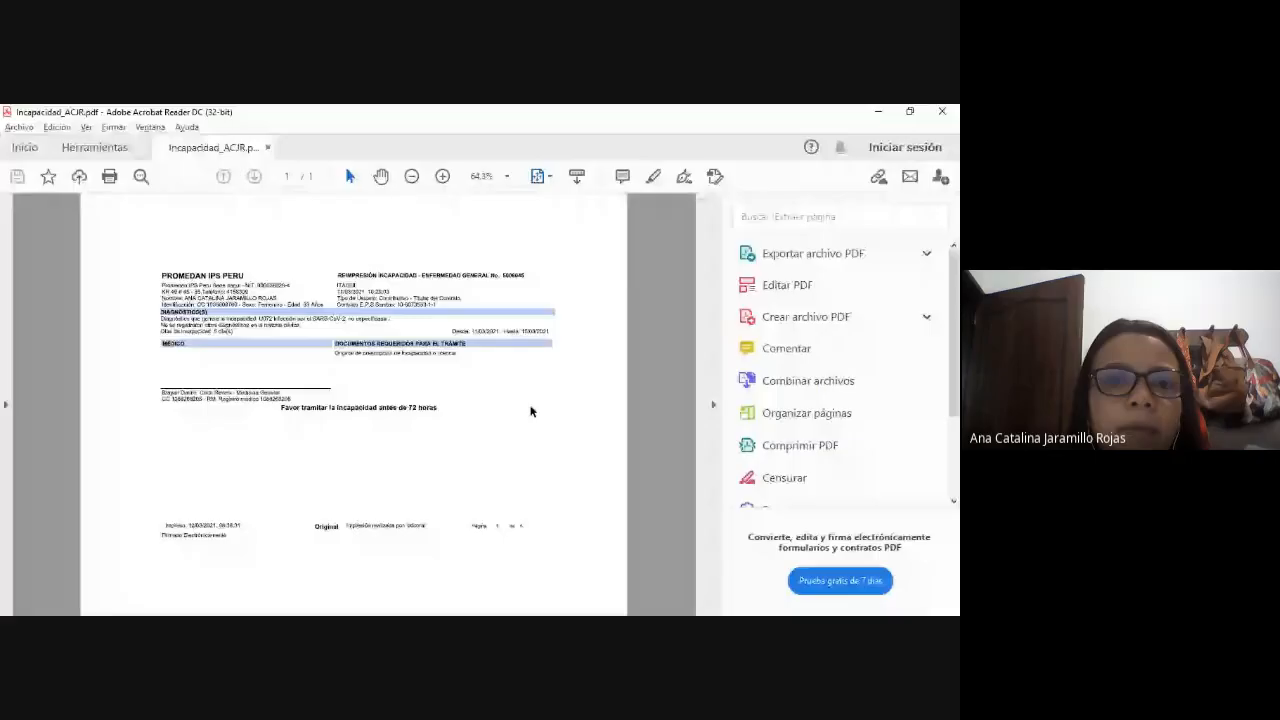
- In the medical leave certificate PDF, examine the patient details, diagnosis code, days of leave, start and end dates, and EPS
scroll(528, 408, up, 2)
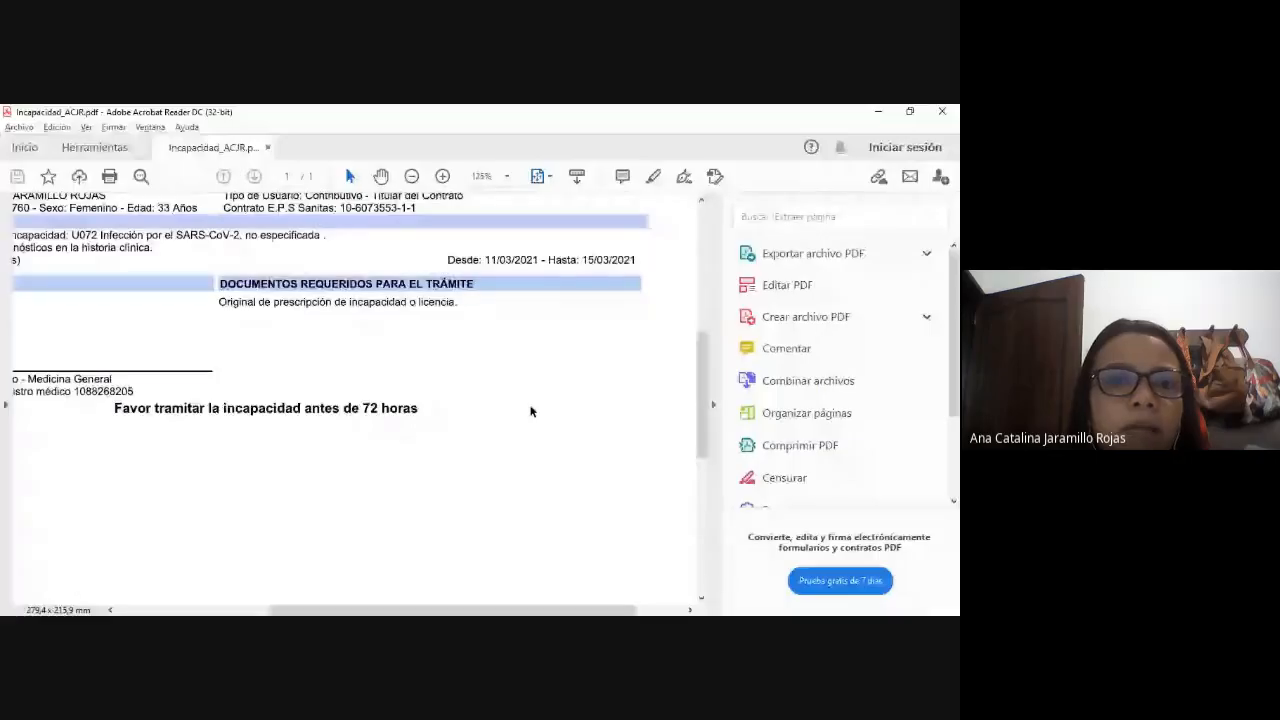
scroll(528, 420, down, 2)
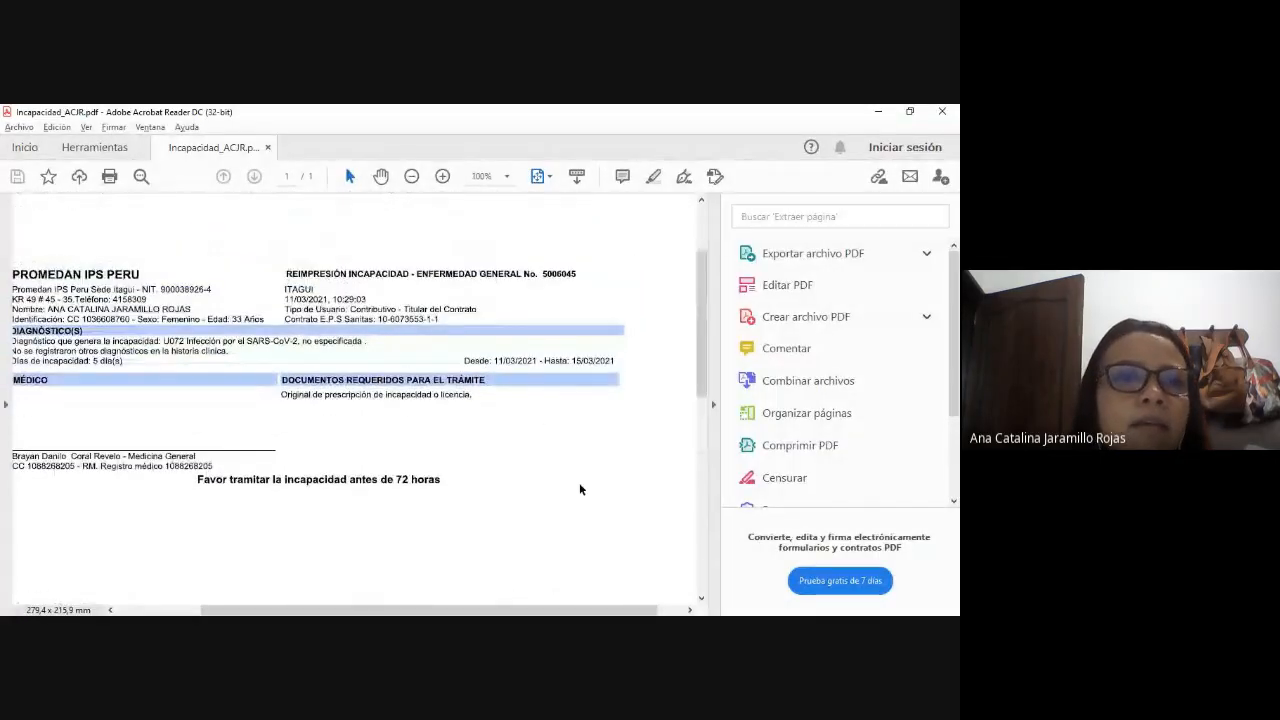
drag(390, 609, 303, 607)
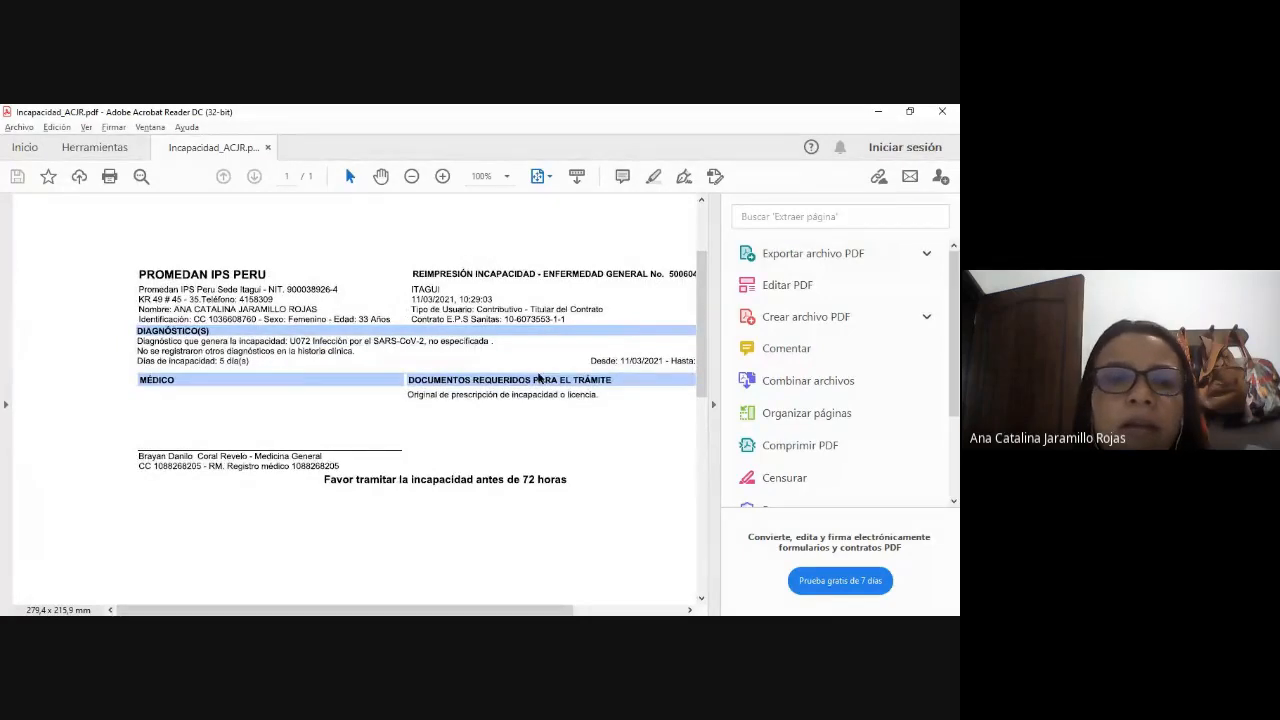
scroll(538, 377, up, 1)
scroll(538, 377, up, 1)
scroll(272, 307, up, 1)
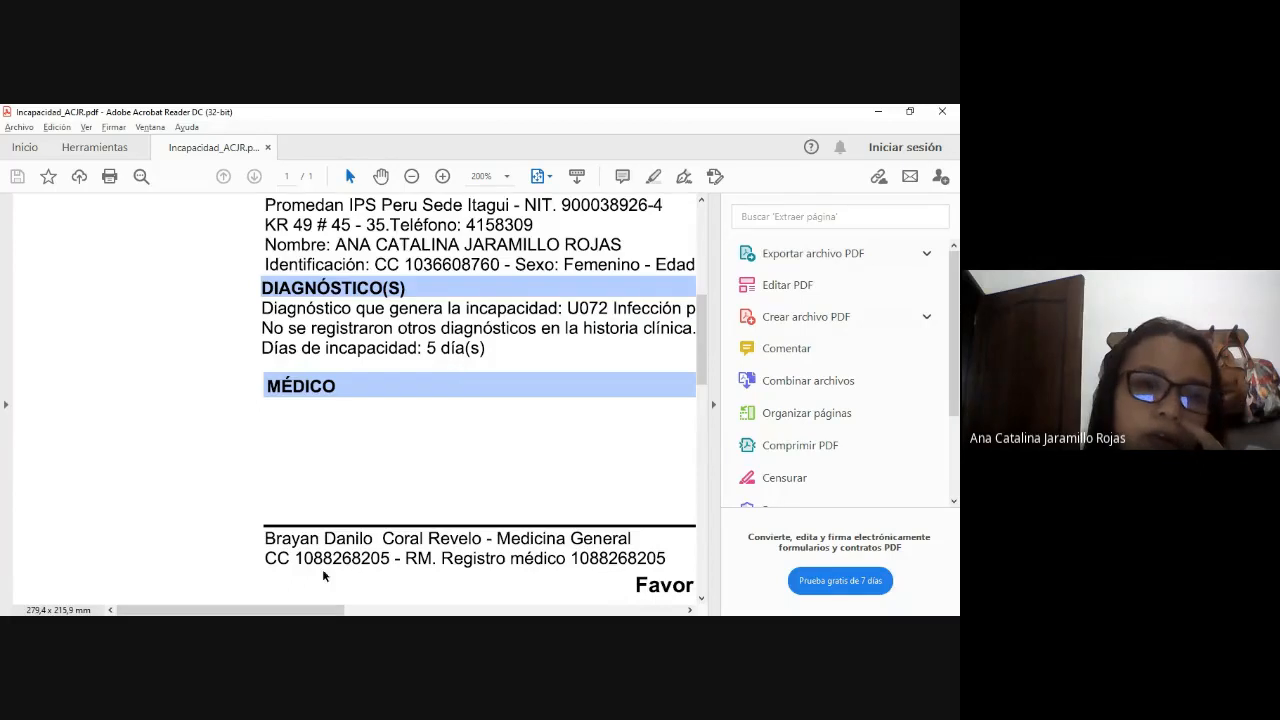
drag(319, 610, 594, 611)
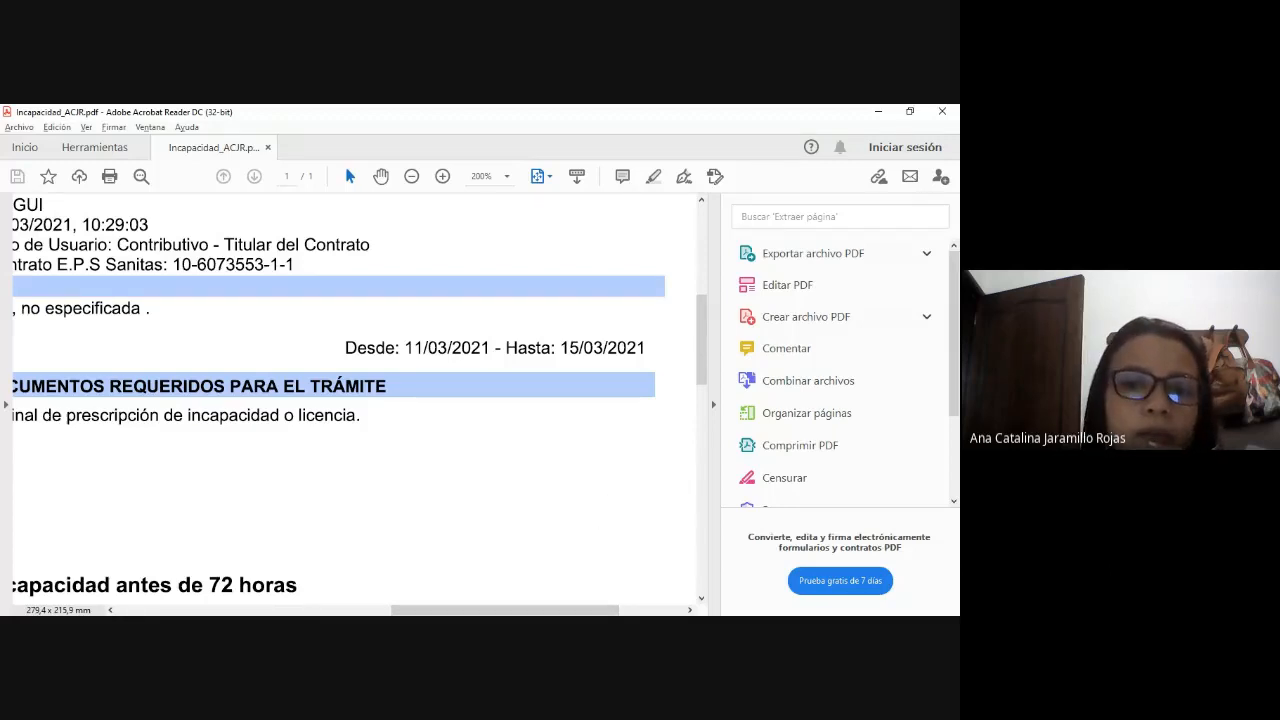
drag(565, 611, 451, 611)
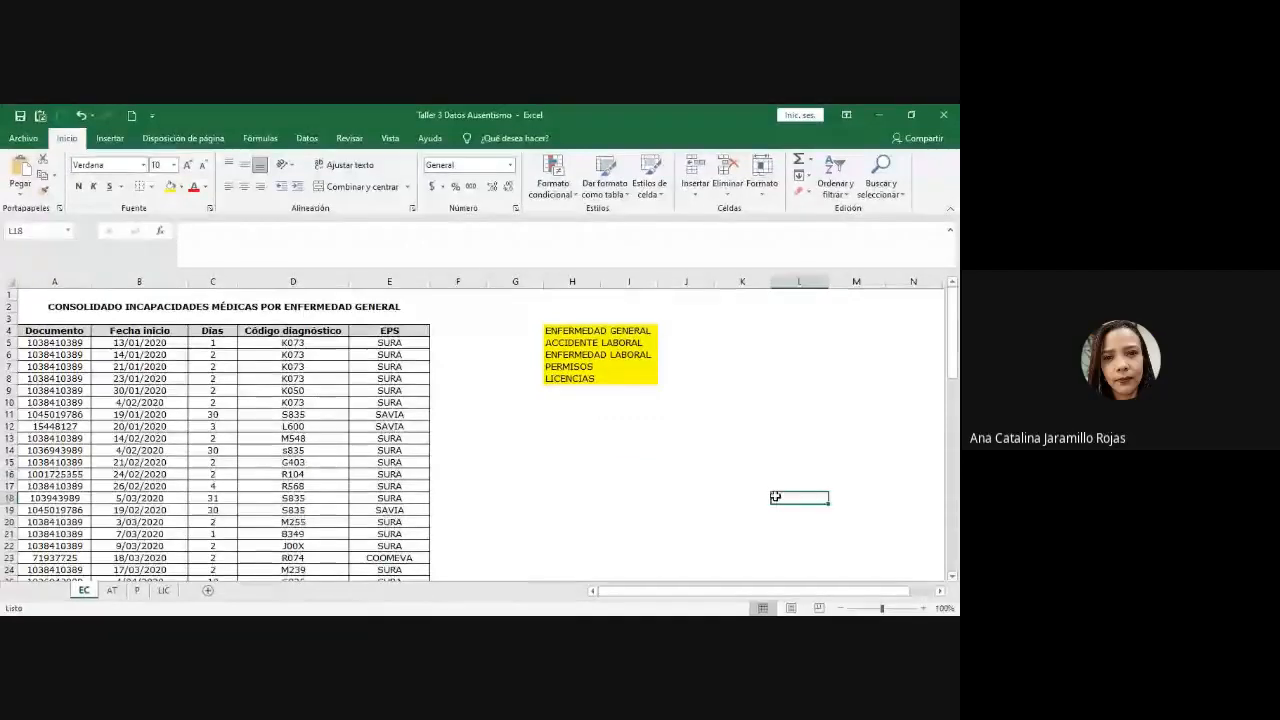
click(748, 487)
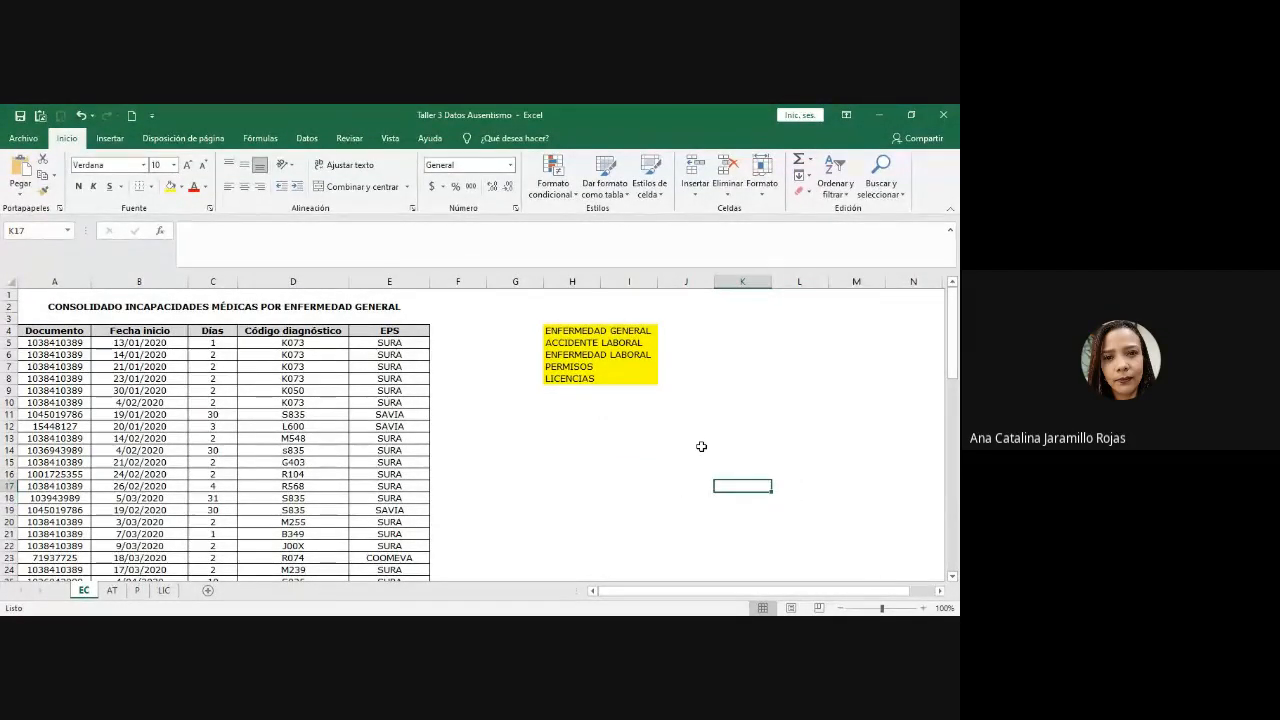
key(alt+Tab)
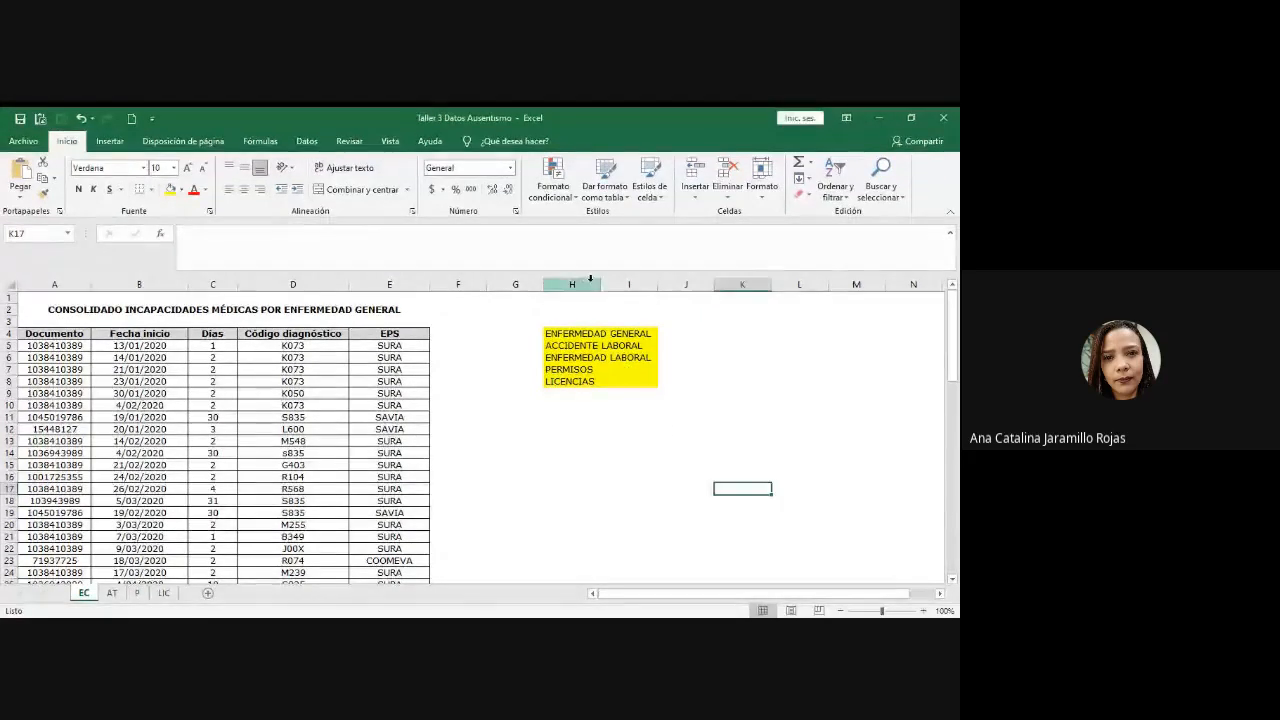
- Delete columns H and I, which hold the highlighted list of absence causes, from the EC sheet
drag(589, 283, 623, 283)
right_click(625, 284)
click(706, 414)
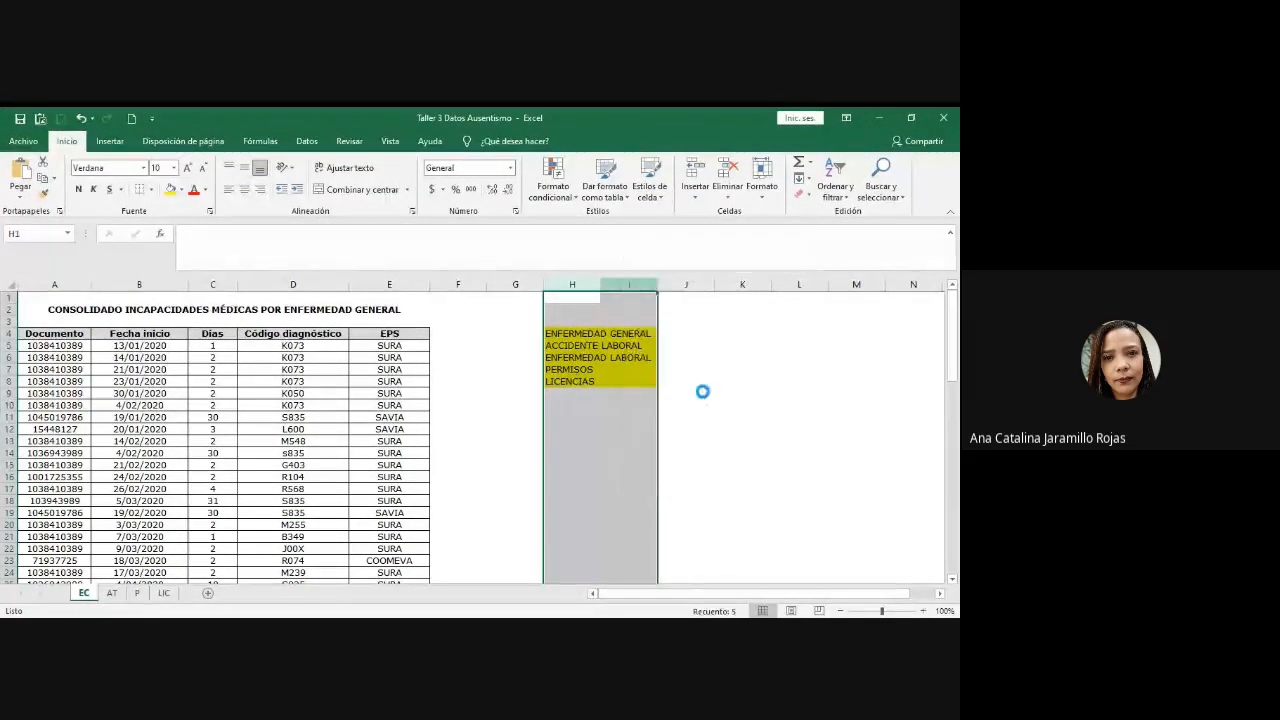
click(740, 391)
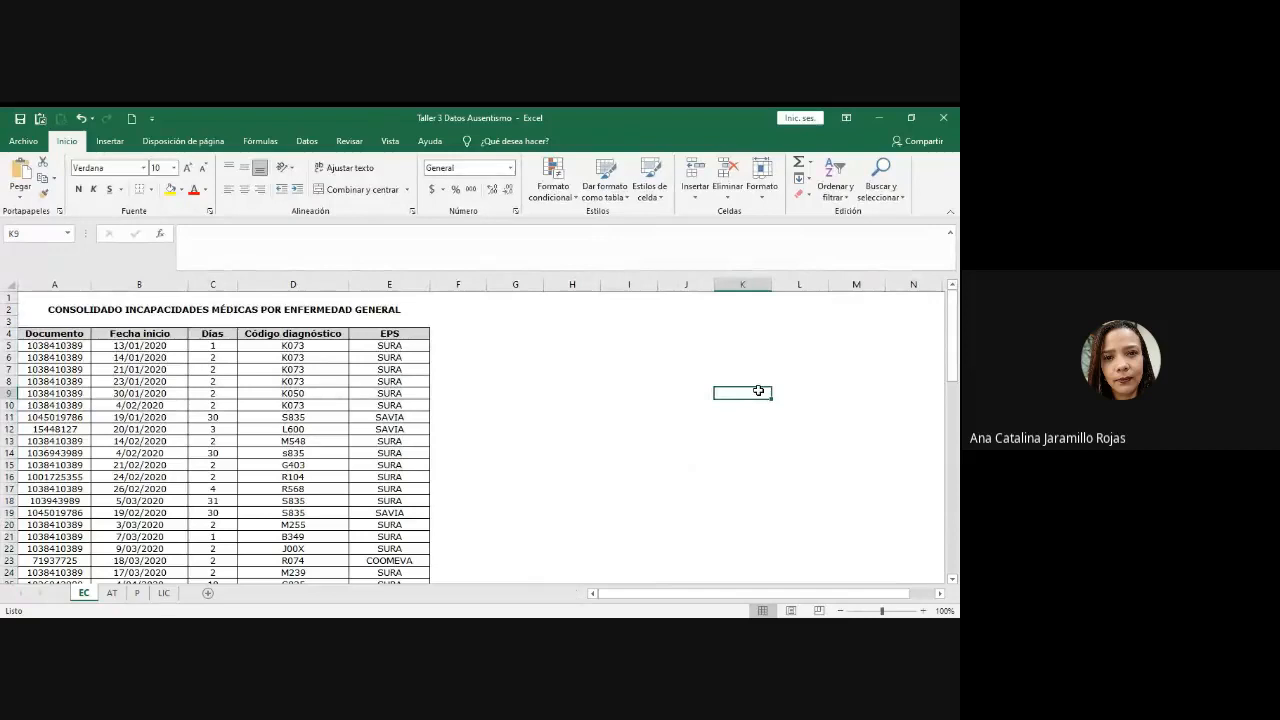
- Examine the Fecha inicio column on the EC sheet, from its header through the dates in B5:B74
drag(145, 489, 146, 498)
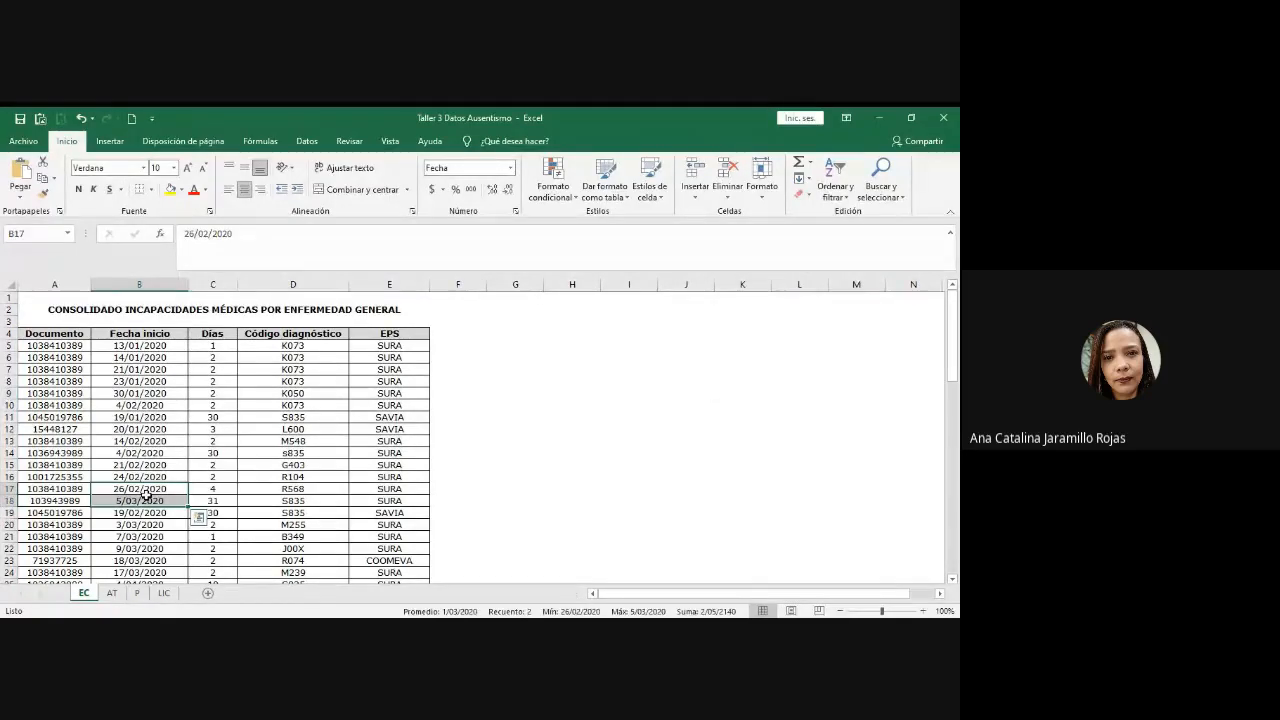
click(179, 342)
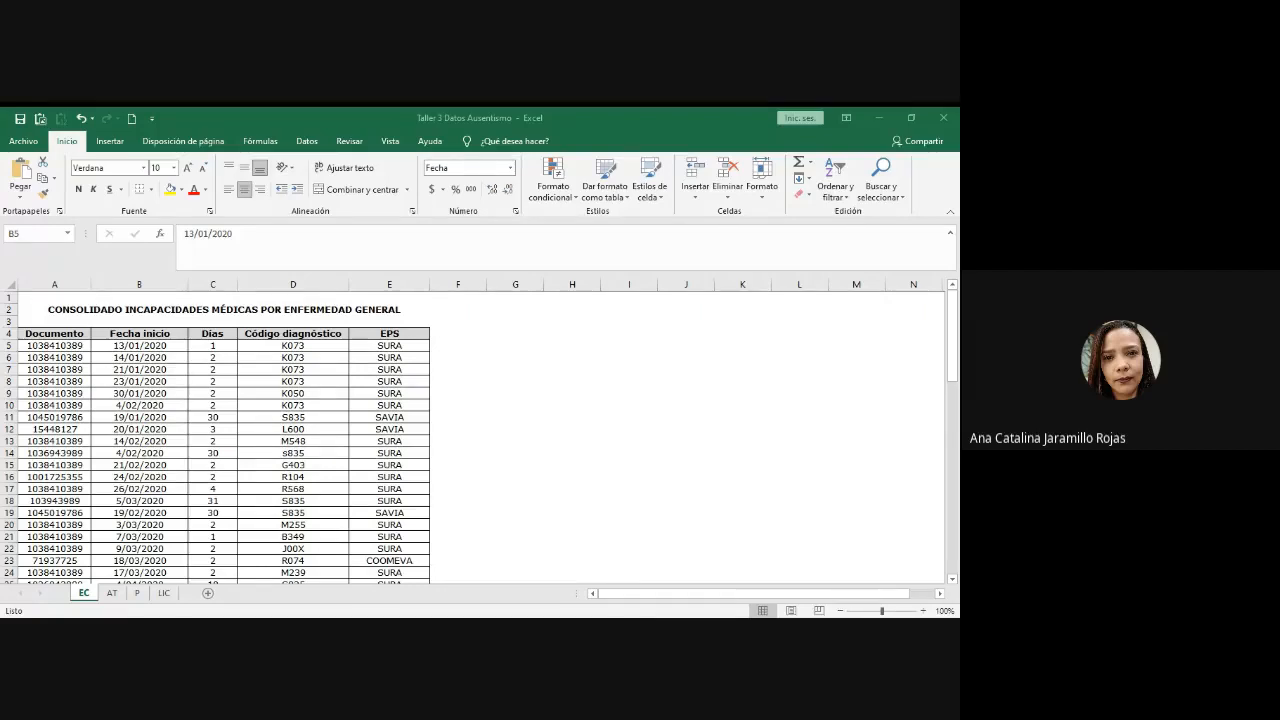
click(323, 404)
click(172, 336)
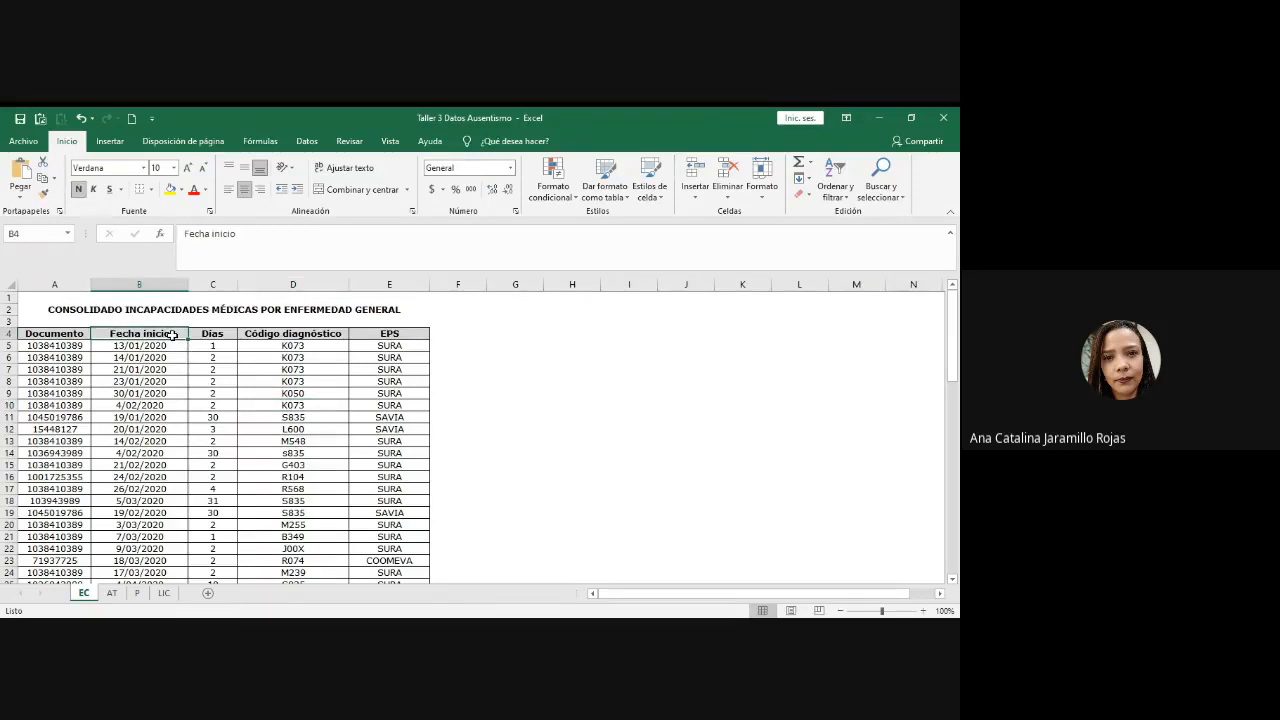
click(155, 284)
click(164, 349)
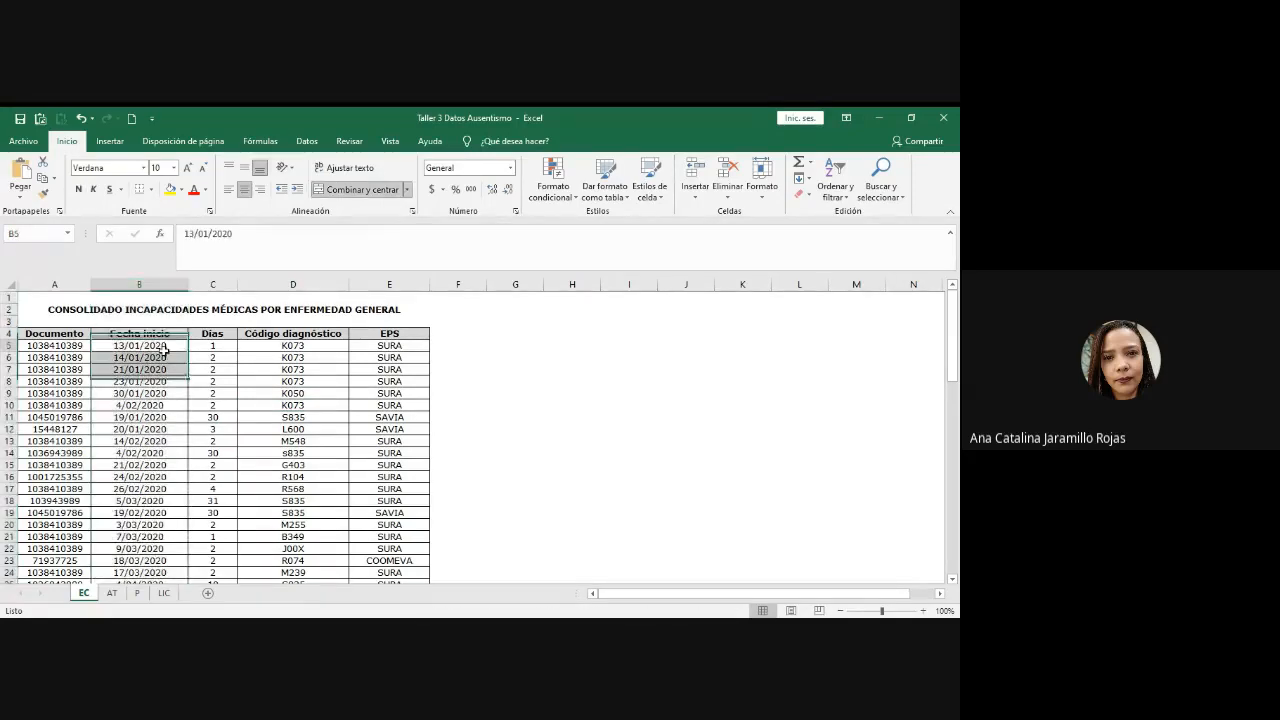
scroll(166, 355, down, 17)
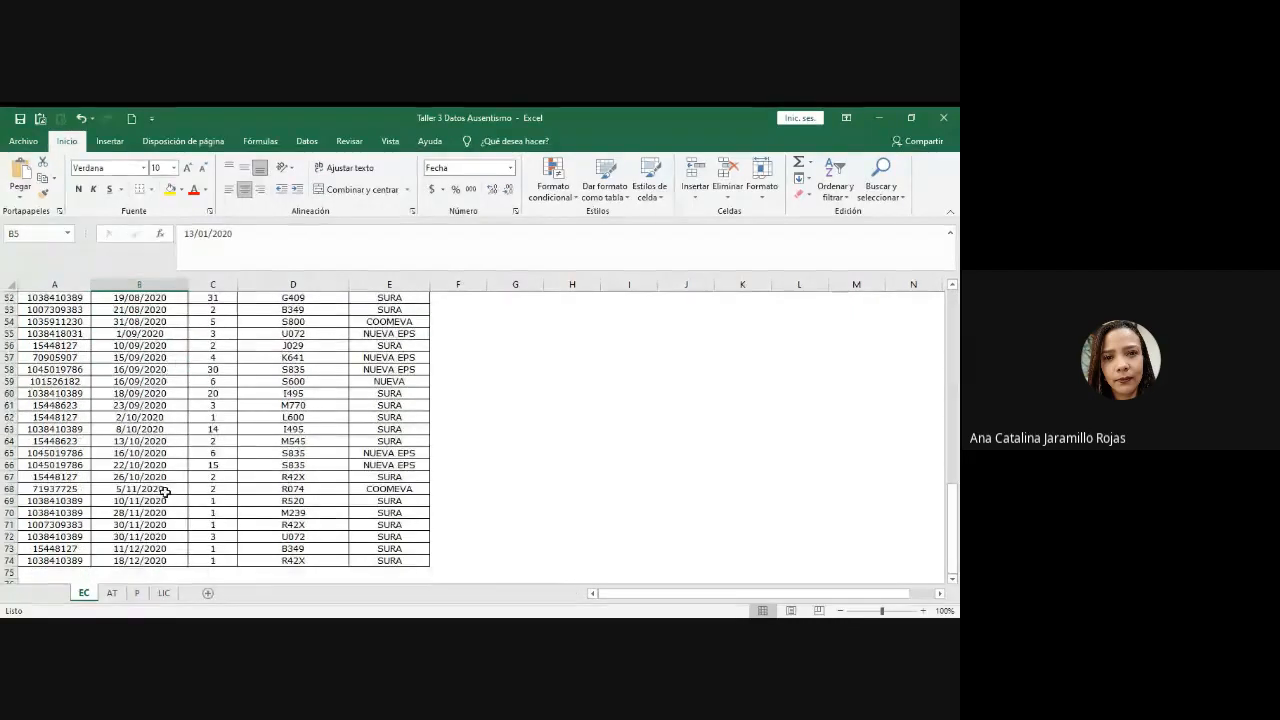
shift+click(171, 558)
scroll(599, 413, up, 4)
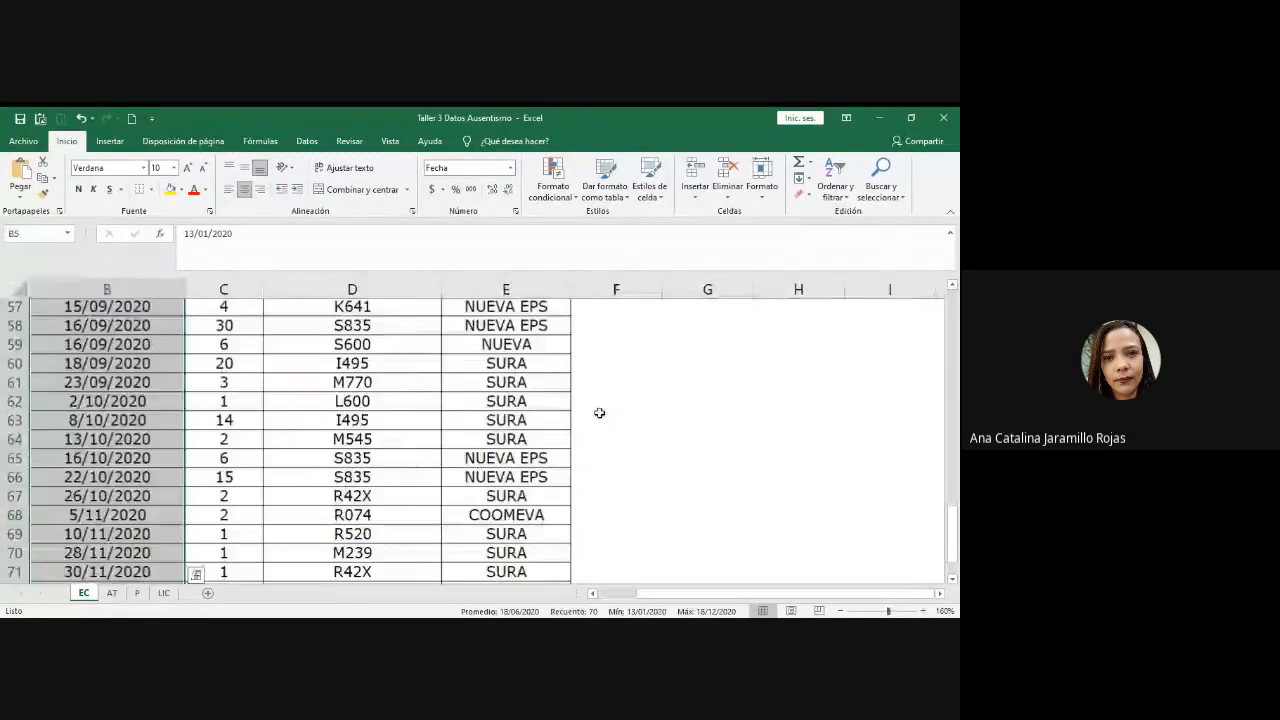
scroll(599, 413, up, 14)
scroll(351, 412, left, 1)
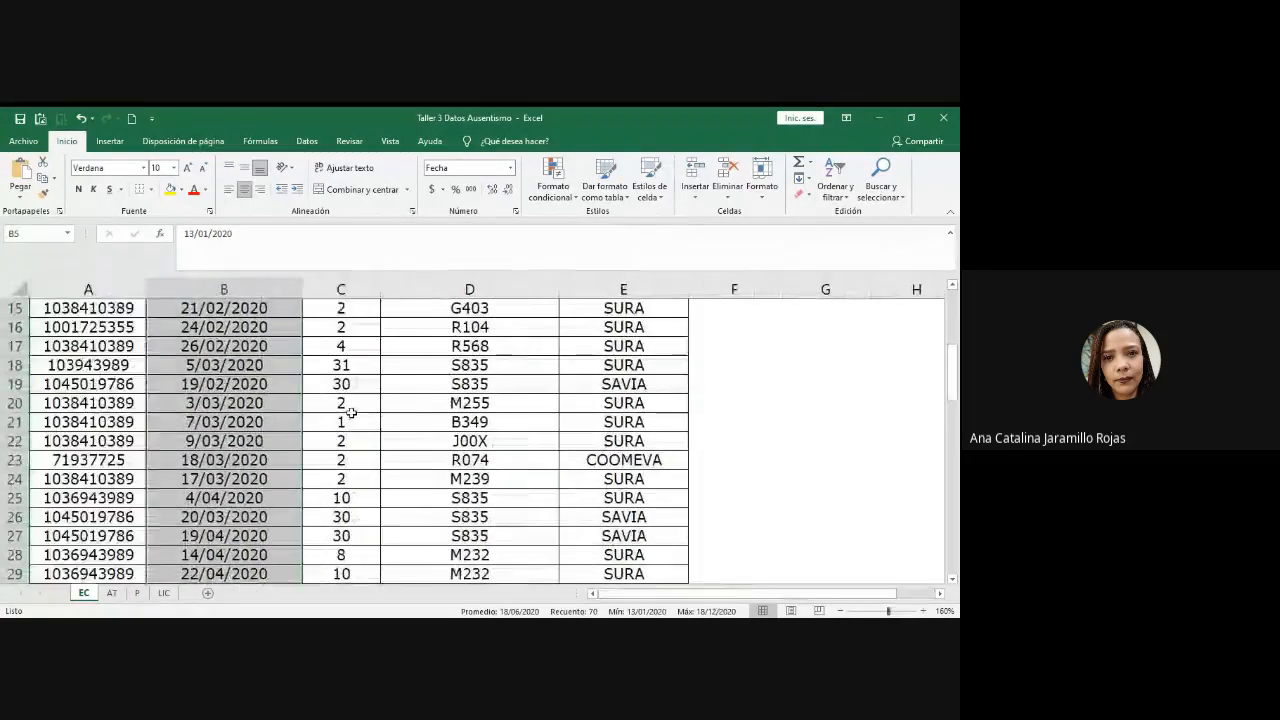
scroll(351, 412, up, 5)
click(277, 386)
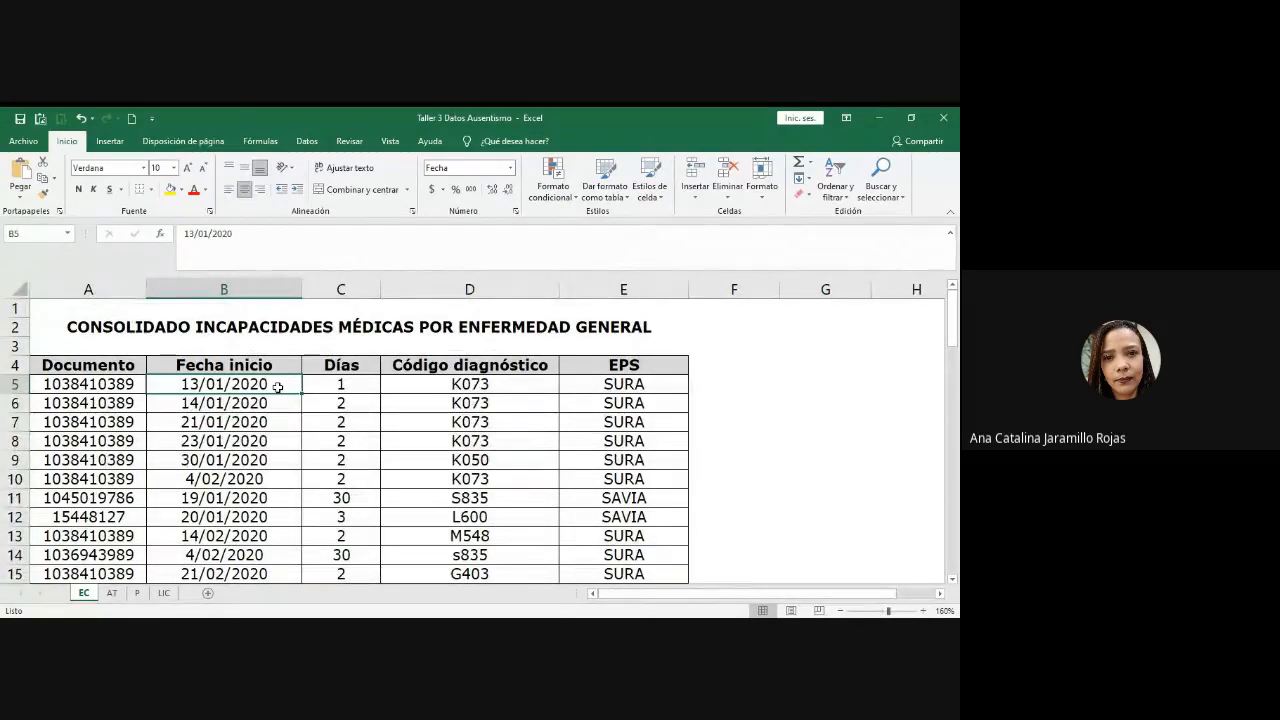
click(275, 367)
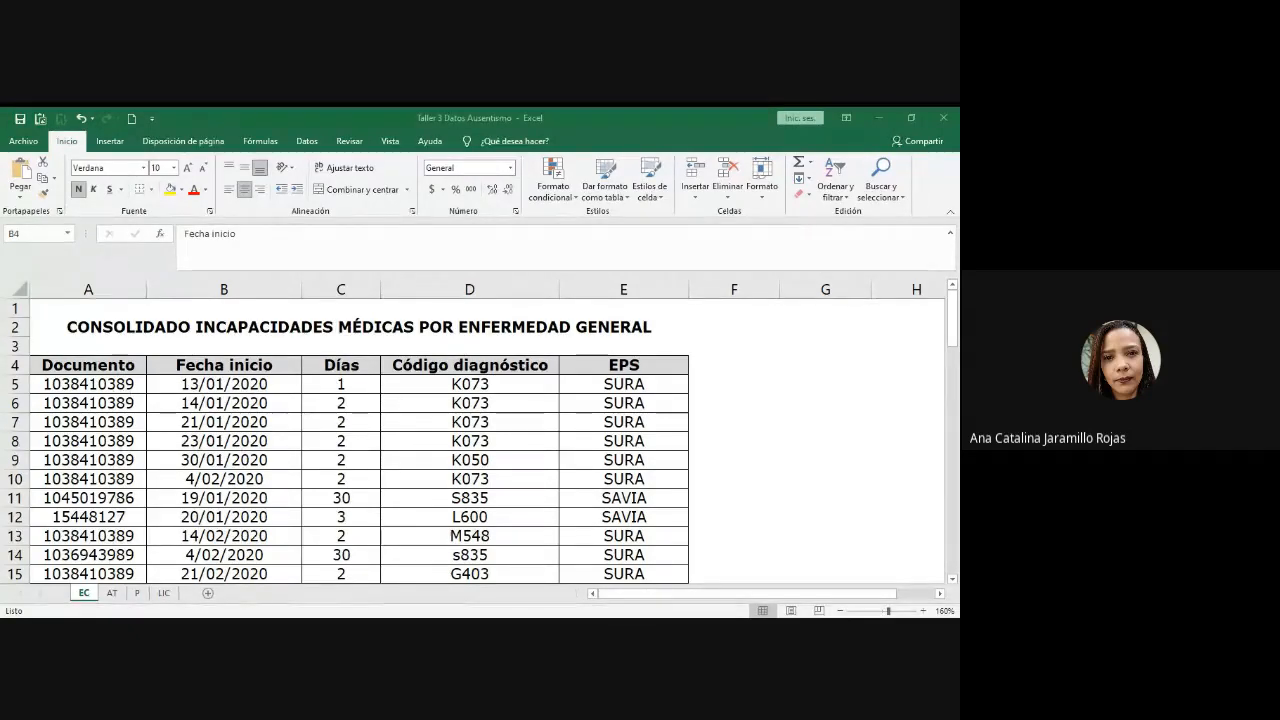
- Select the start dates in B5:B74 and check their date format type in the cell format settings, leaving it as is
click(253, 388)
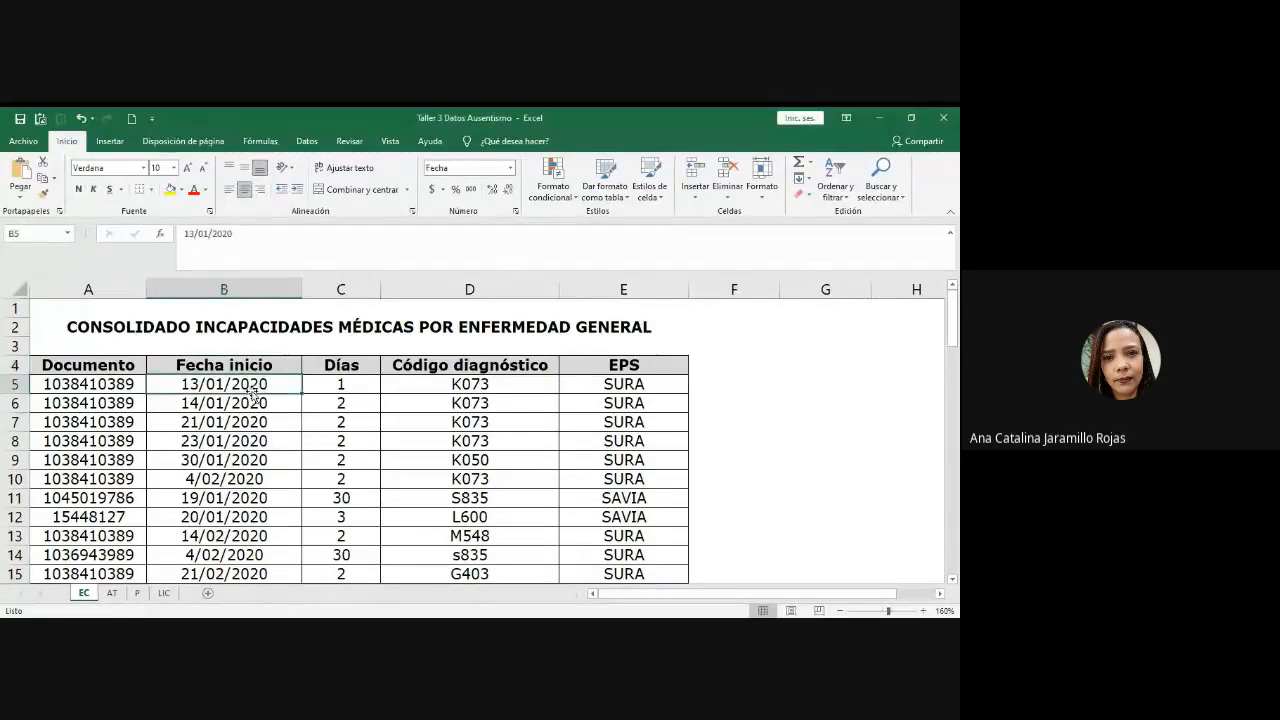
scroll(253, 390, down, 3)
ctrl+scroll(251, 395, down, 1)
scroll(249, 403, down, 6)
ctrl+scroll(250, 405, down, 5)
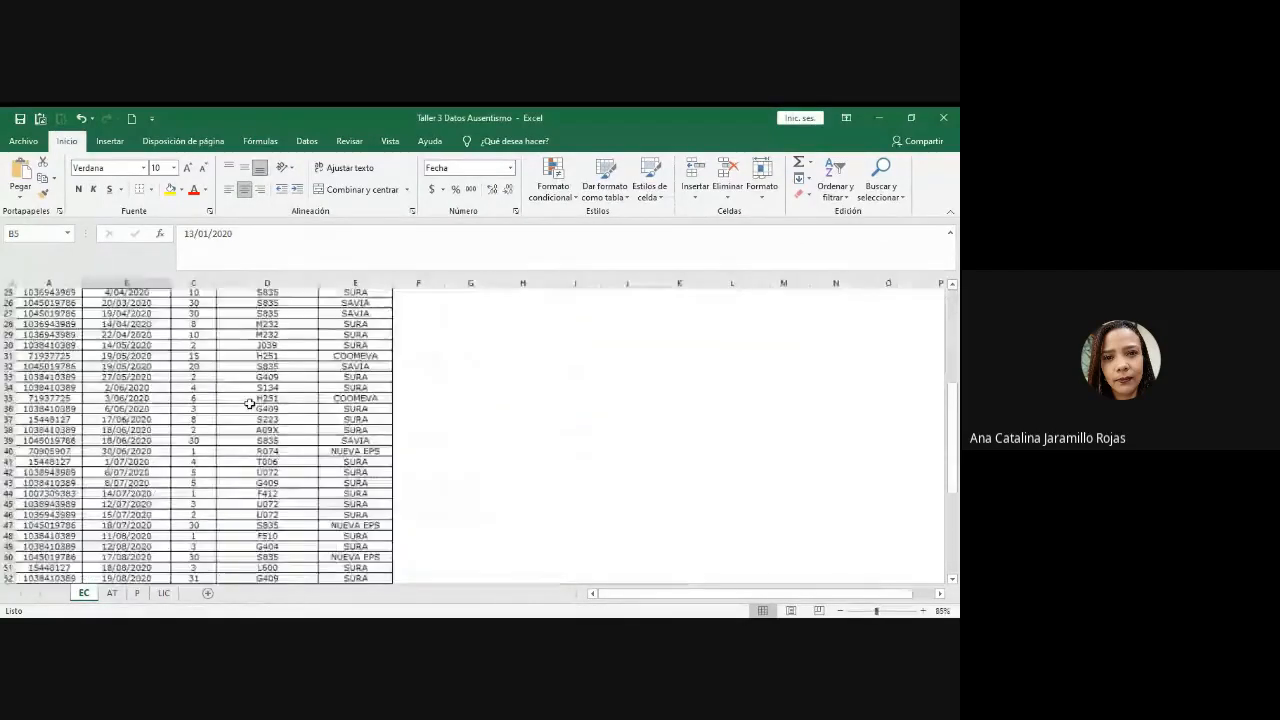
scroll(159, 410, down, 5)
shift+click(140, 372)
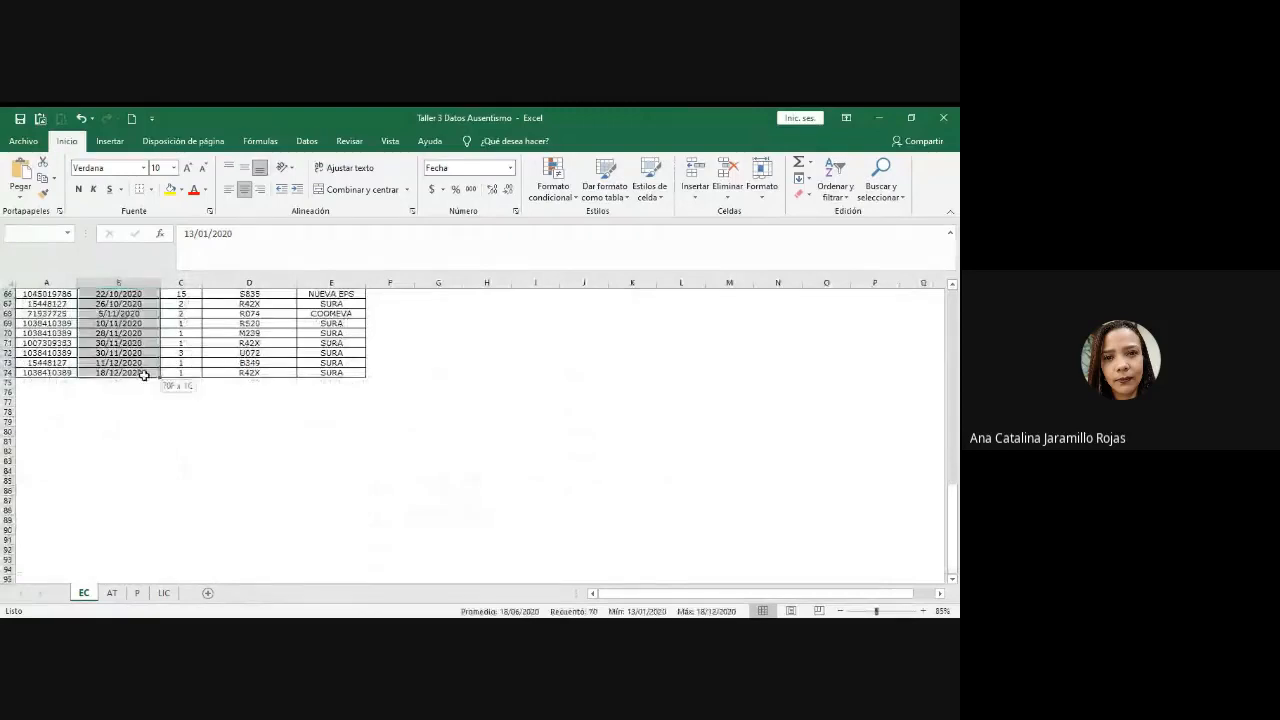
scroll(140, 372, up, 7)
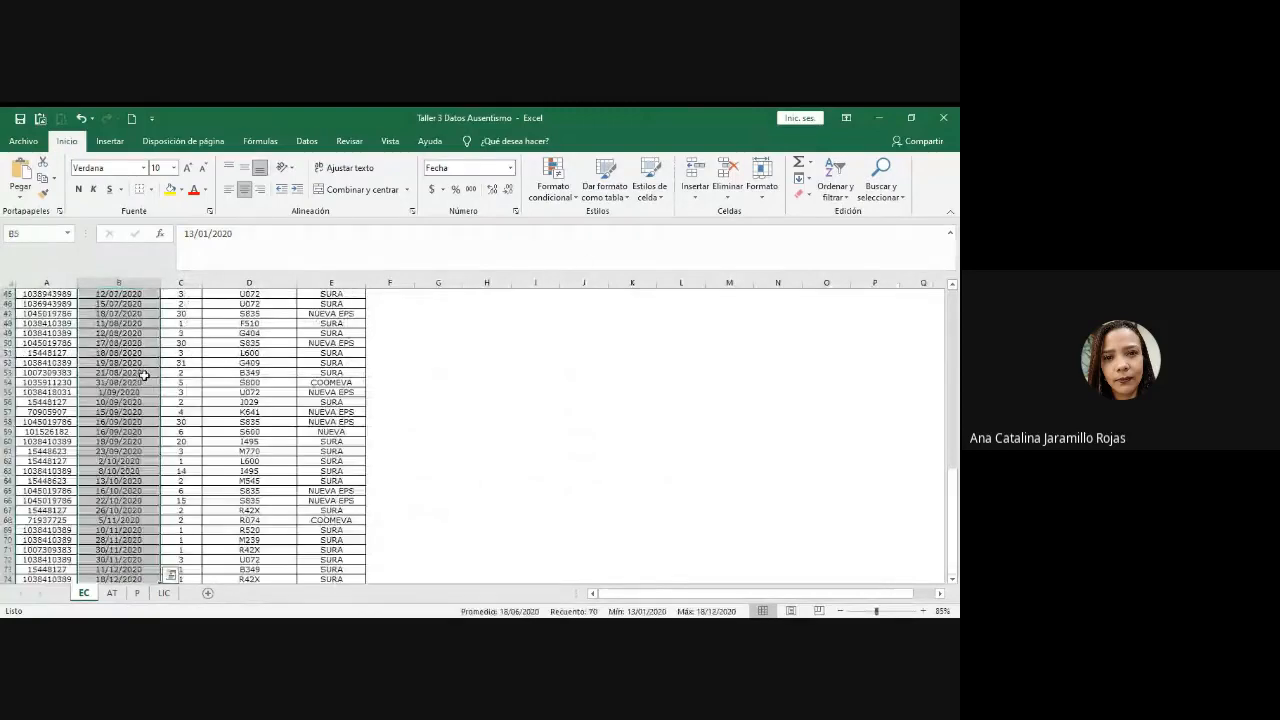
click(515, 211)
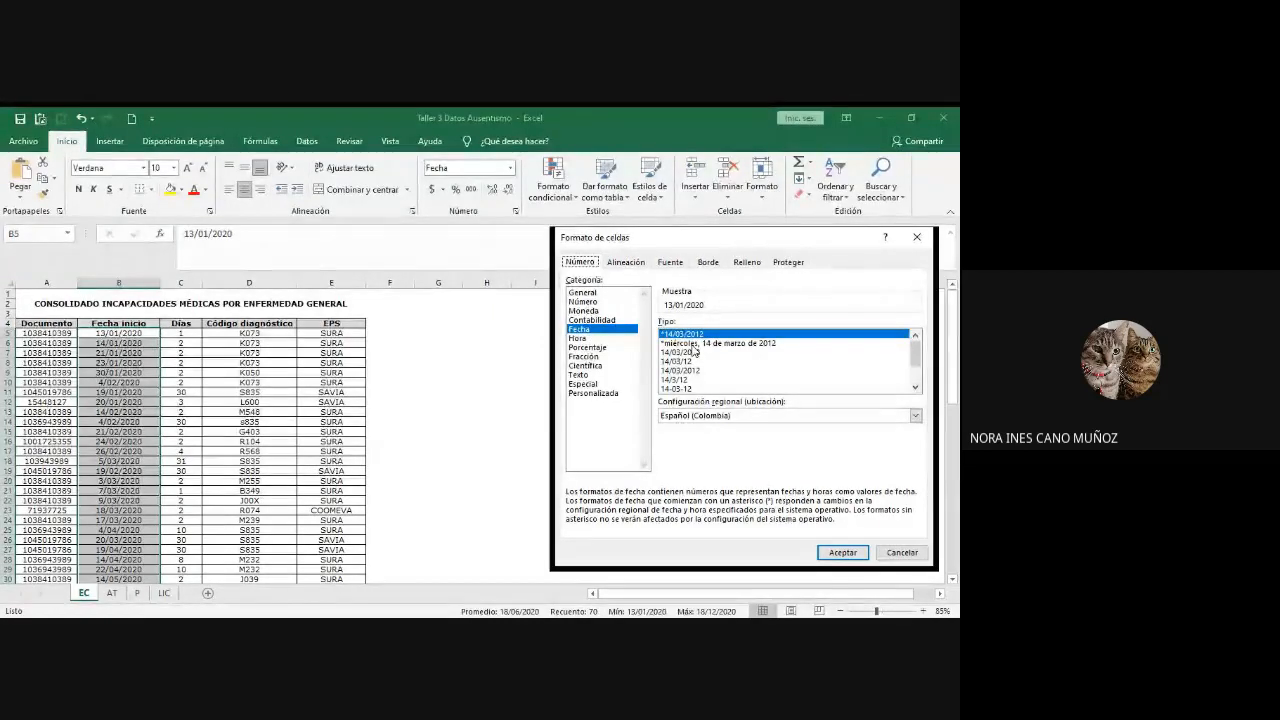
key(Escape)
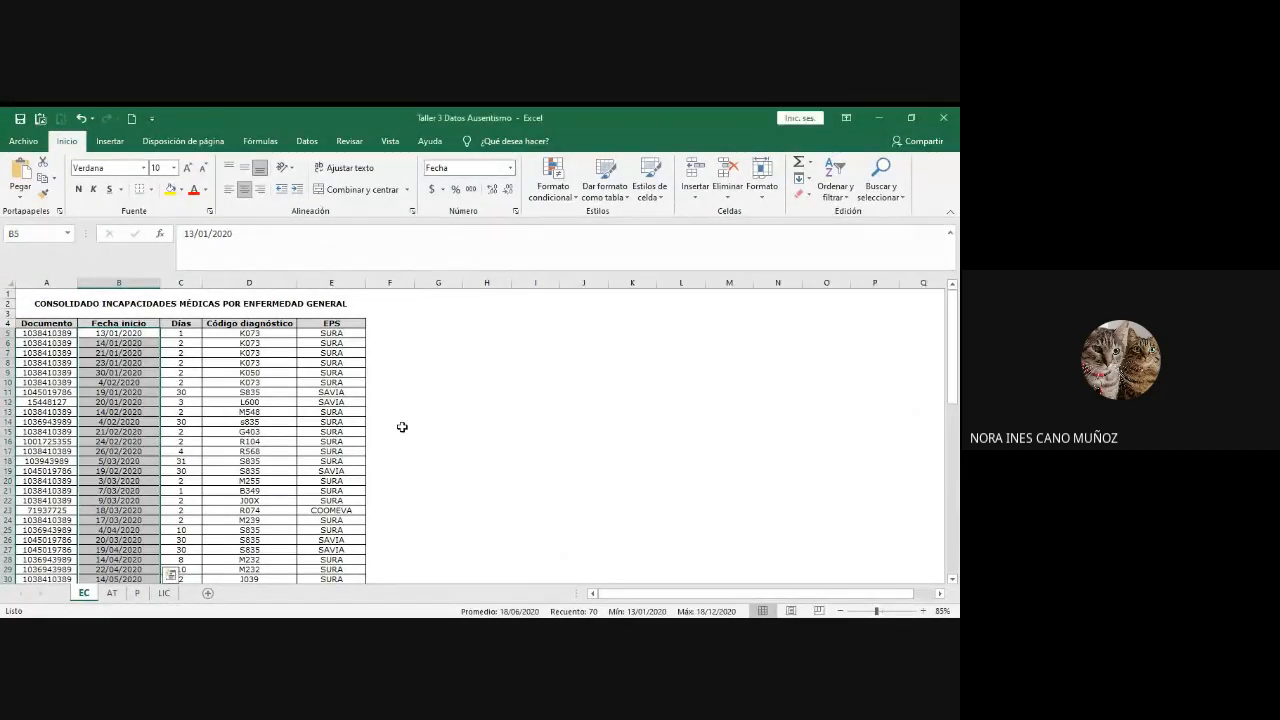
click(401, 427)
- Insert a new column between Días and Código diagnóstico in the general illness table
ctrl+scroll(401, 427, up, 3)
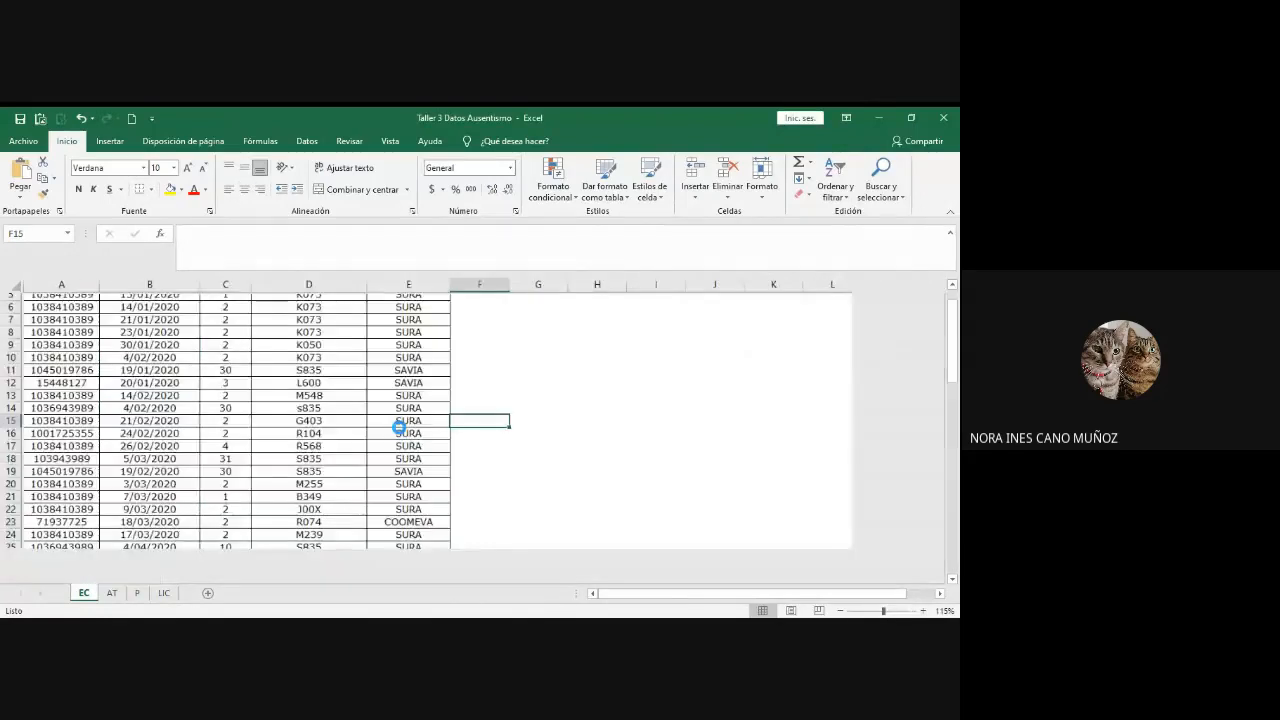
click(399, 427)
click(398, 370)
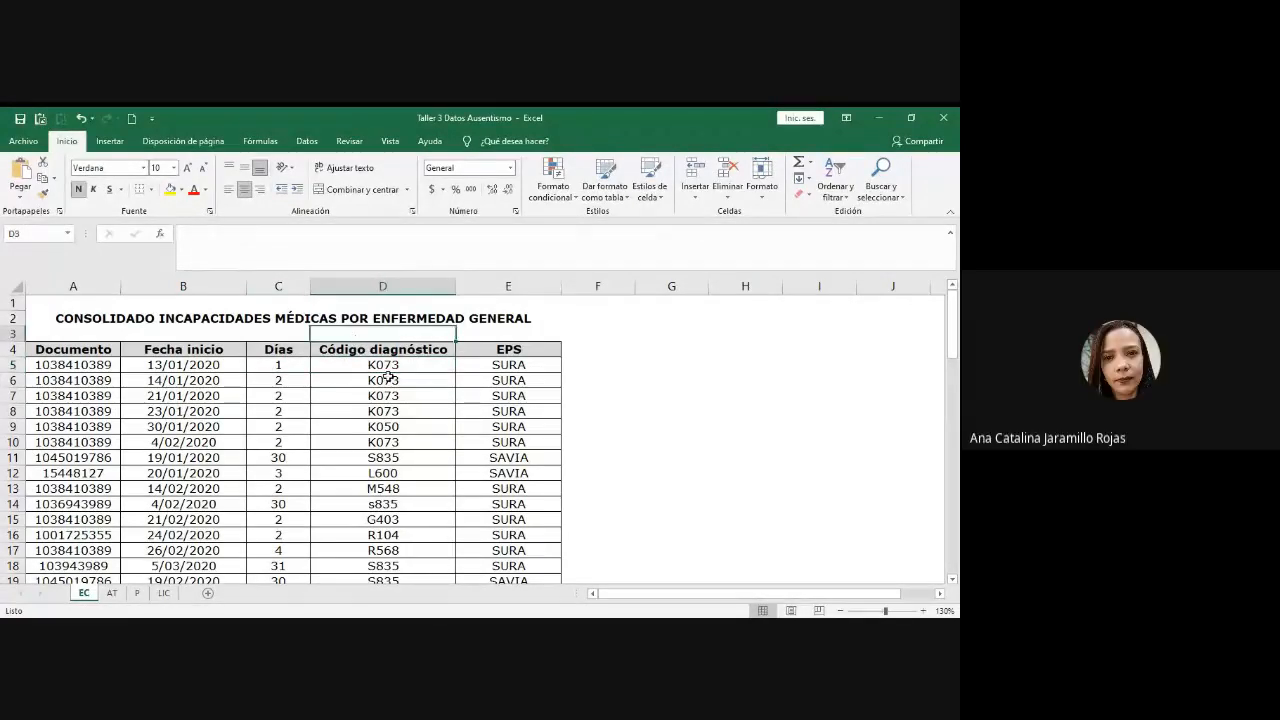
click(388, 378)
click(383, 286)
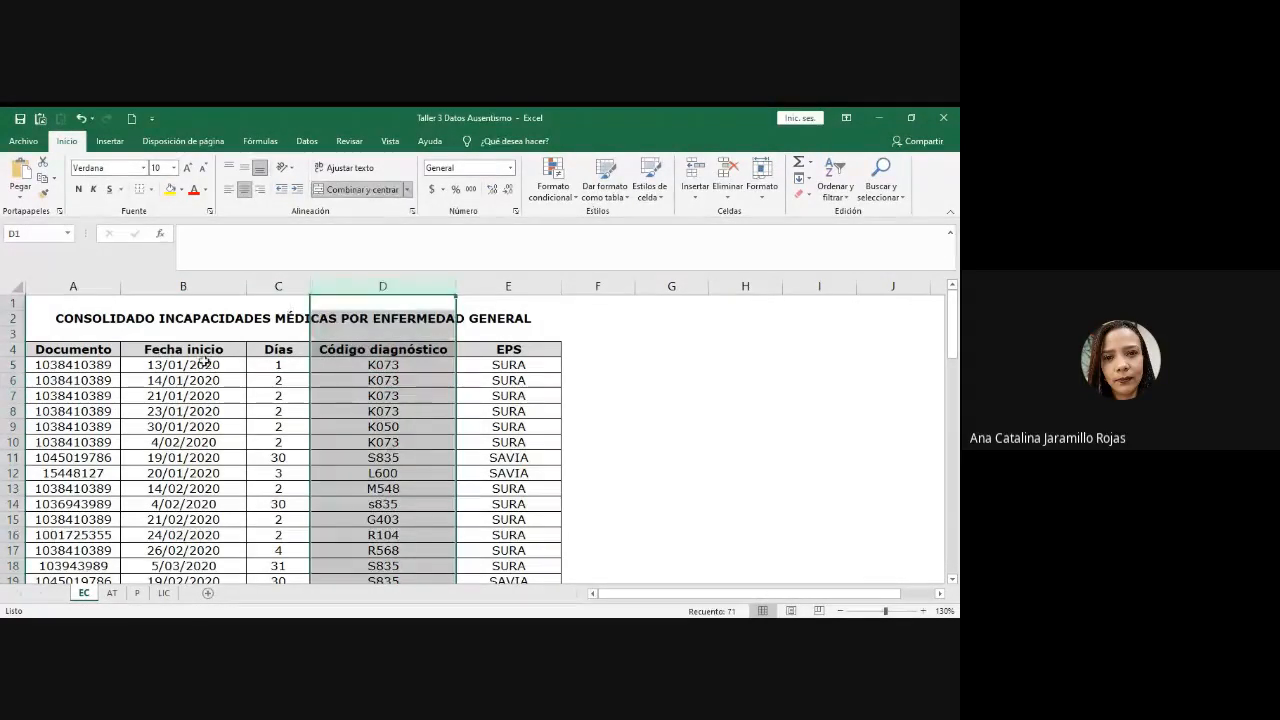
click(388, 380)
click(383, 286)
right_click(388, 286)
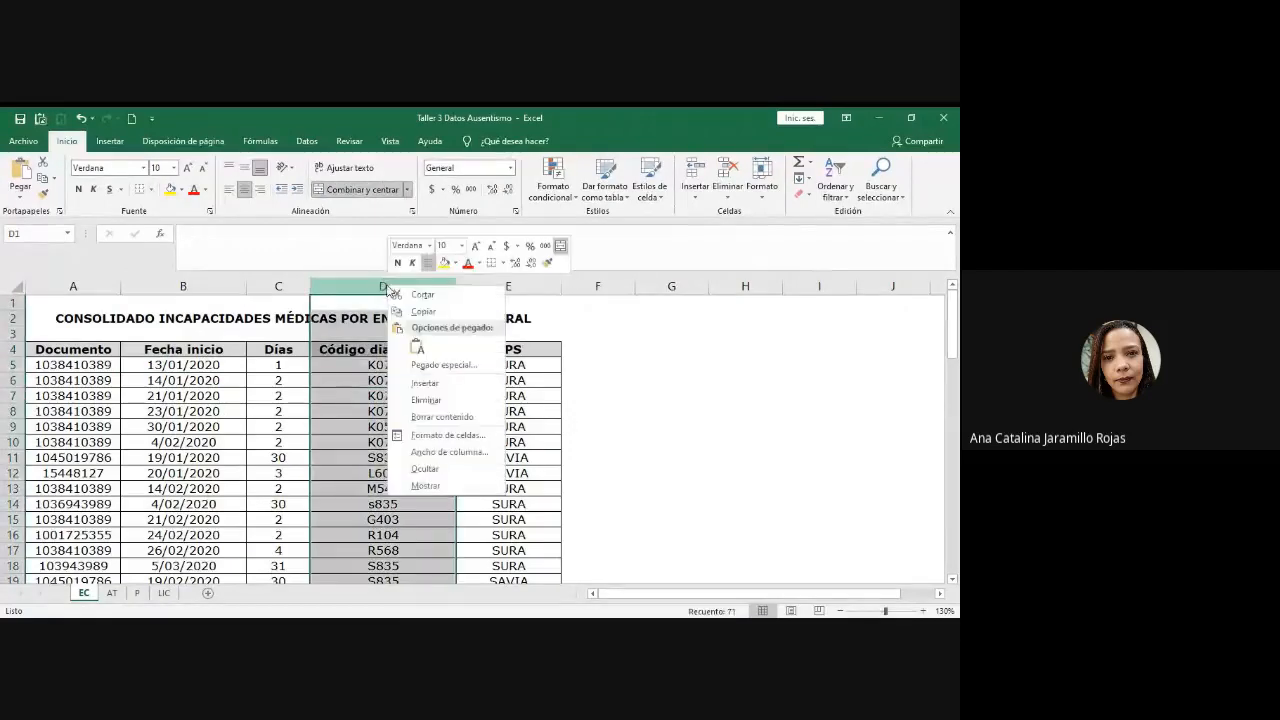
click(425, 383)
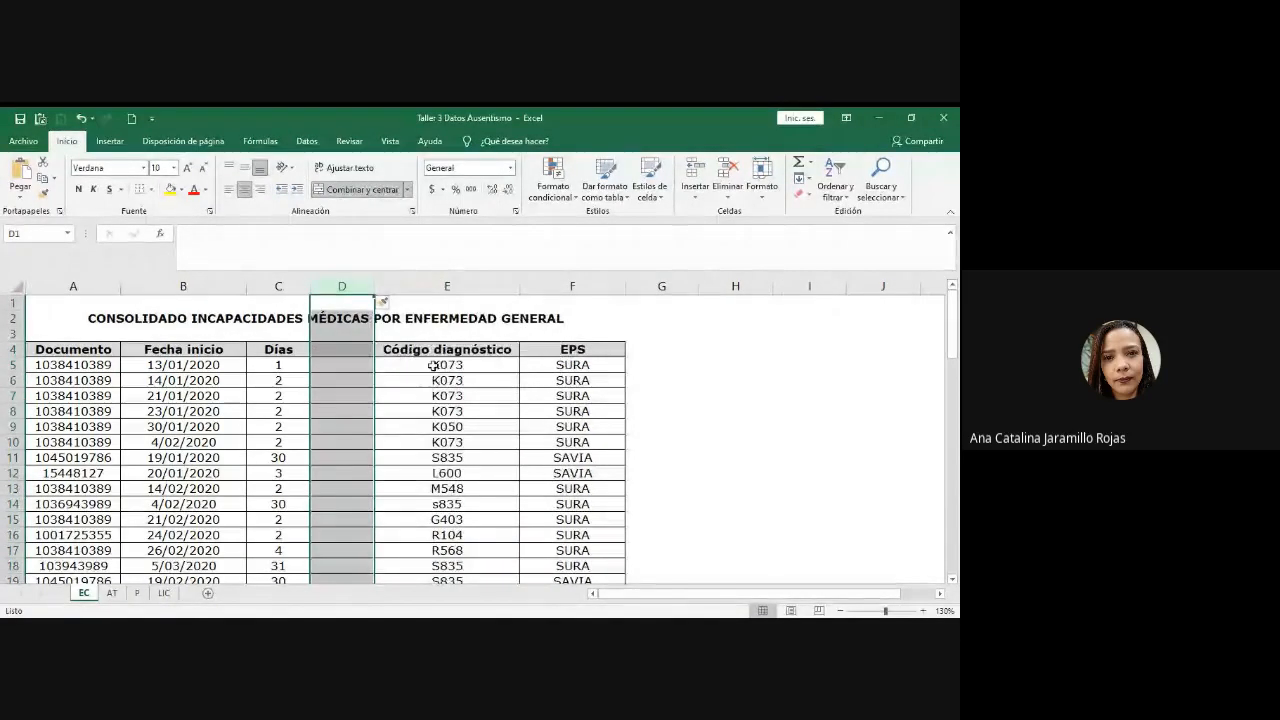
- Enter the header "Fecha final" in D4 of the new column
click(378, 365)
click(343, 364)
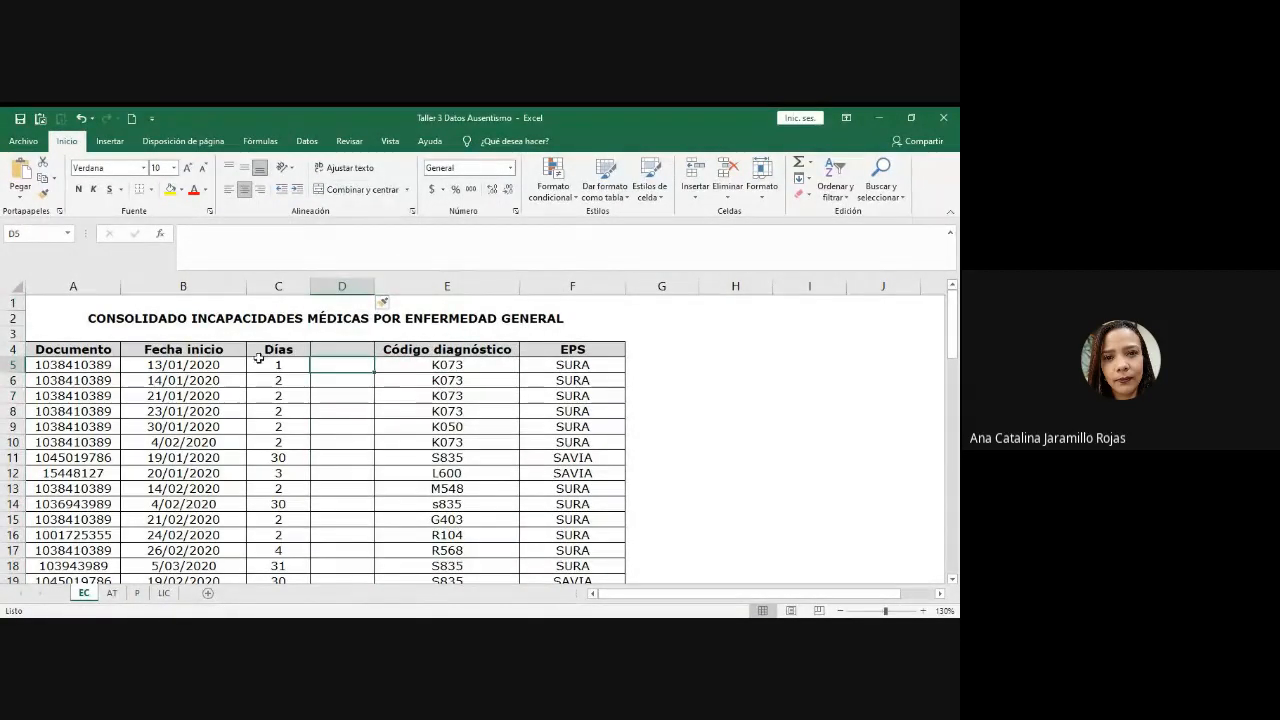
click(212, 367)
click(344, 349)
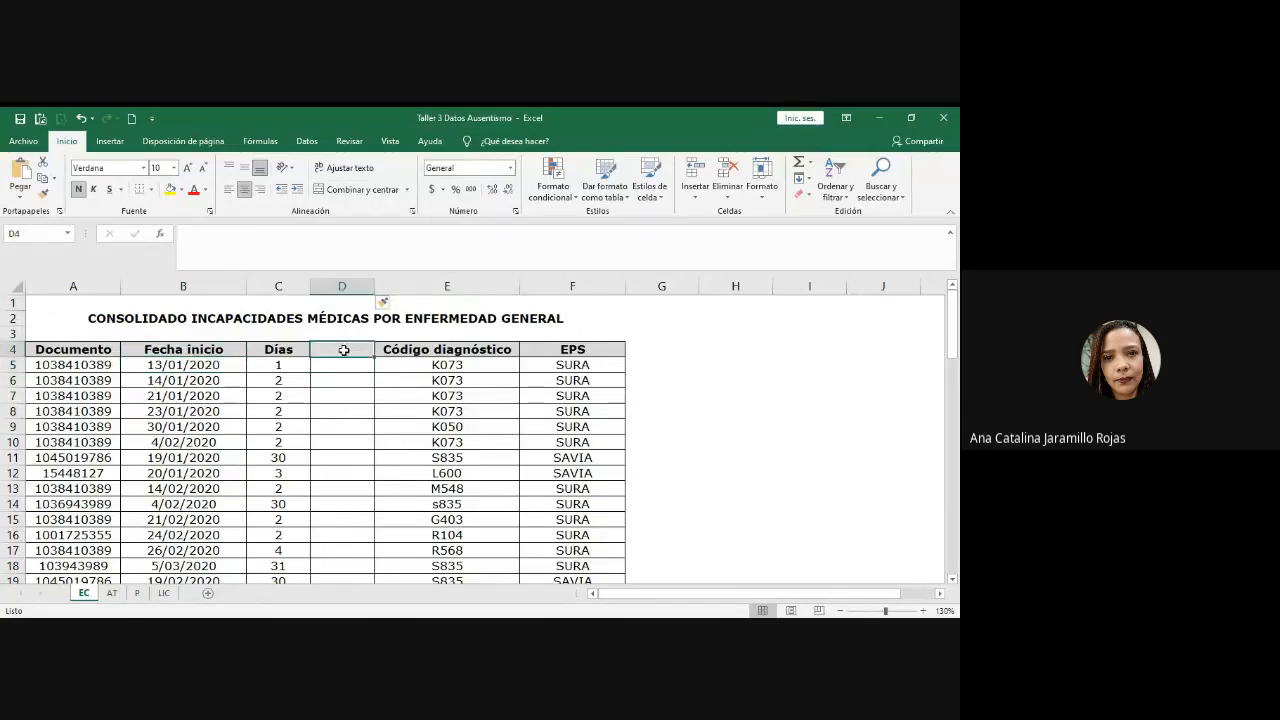
text(Fecha final)
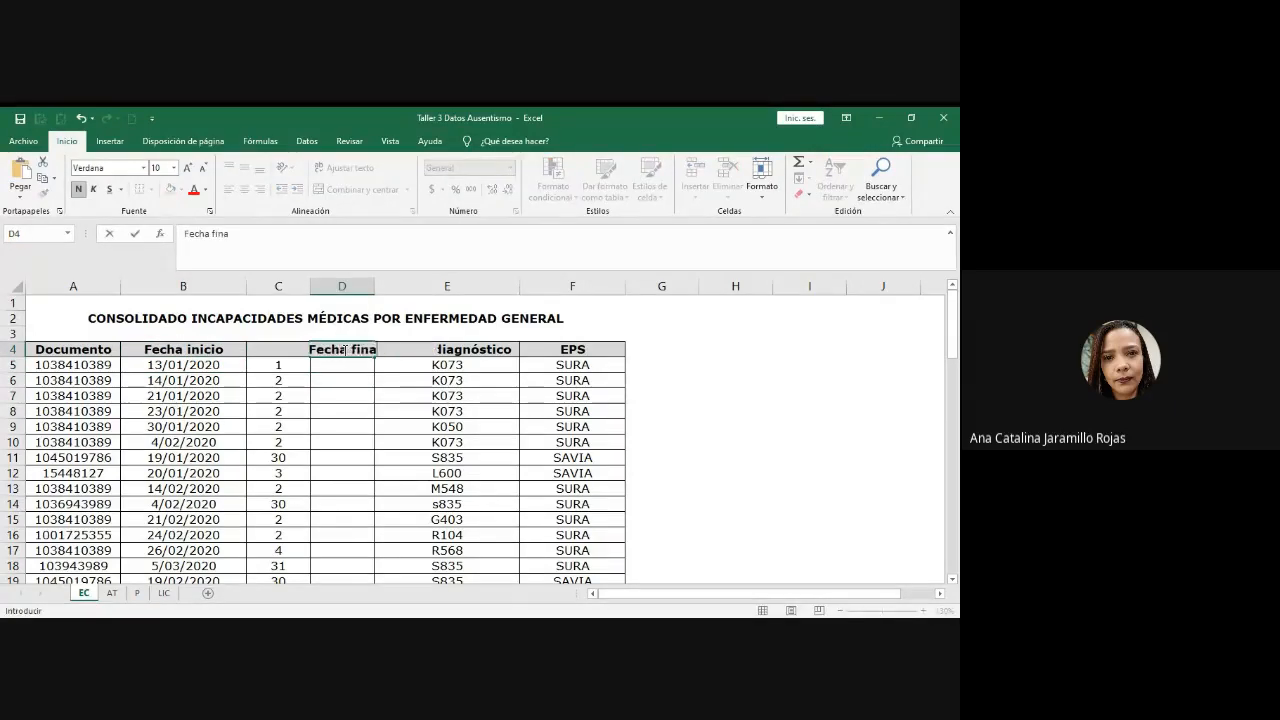
key(Return)
- In D5, calculate the end date by adding B5 and C5, and autofit the width of column D
text(+)
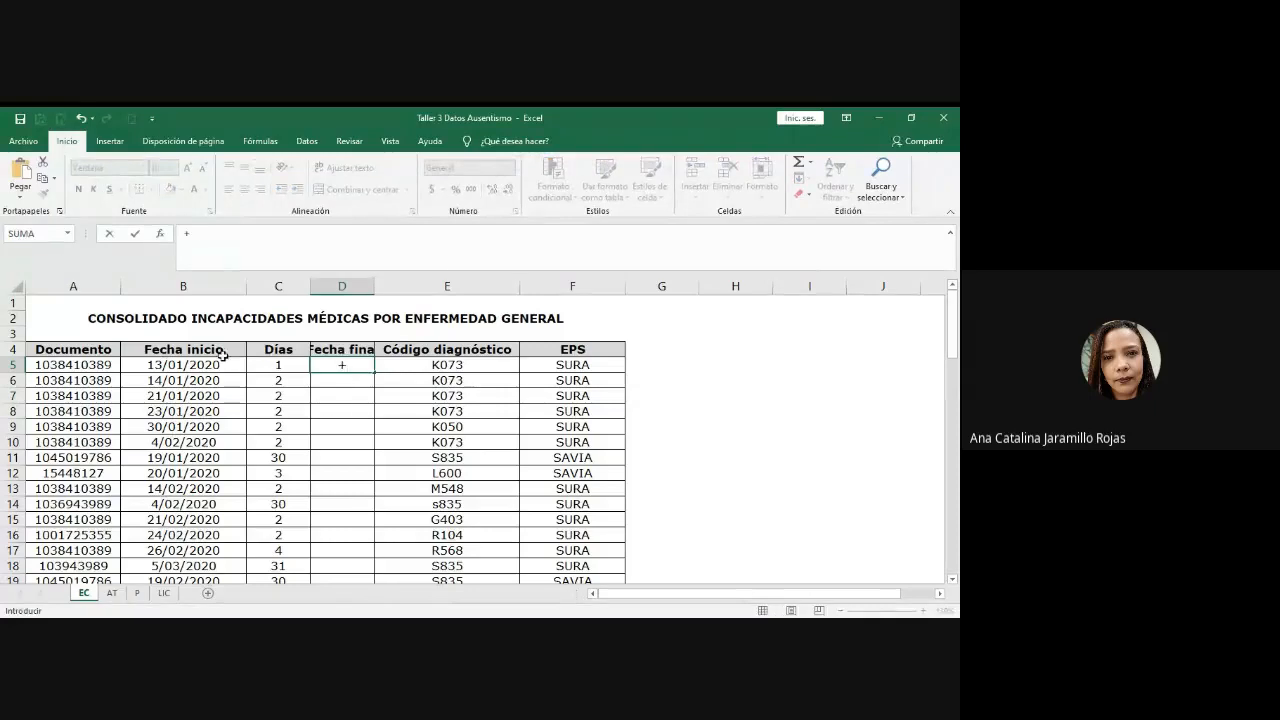
click(222, 365)
text(+)
click(276, 366)
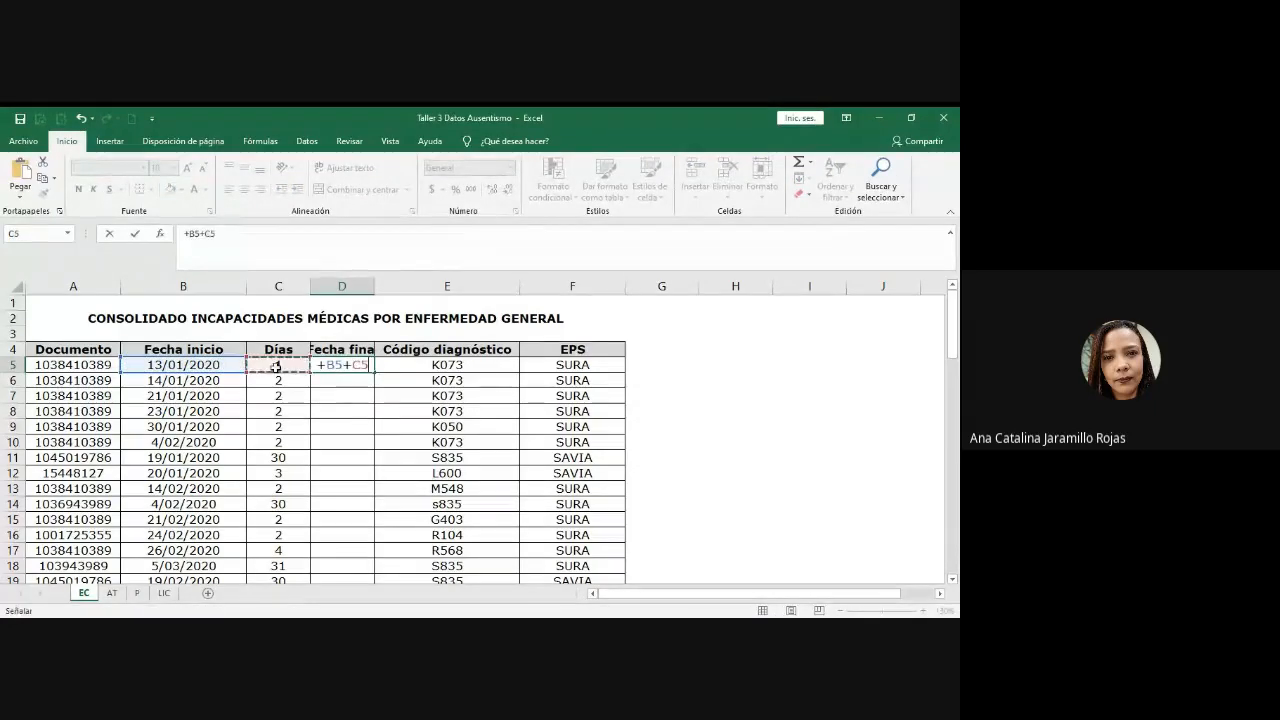
key(Return)
key(Up)
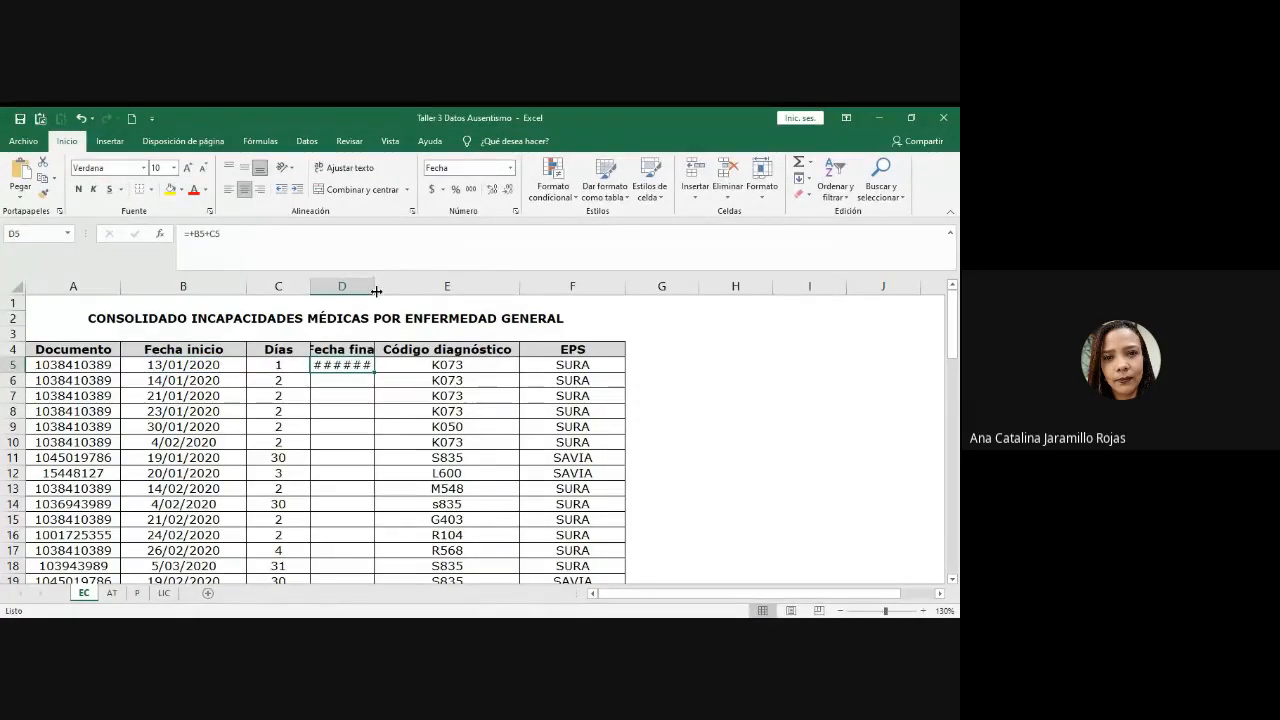
double_click(374, 286)
click(413, 459)
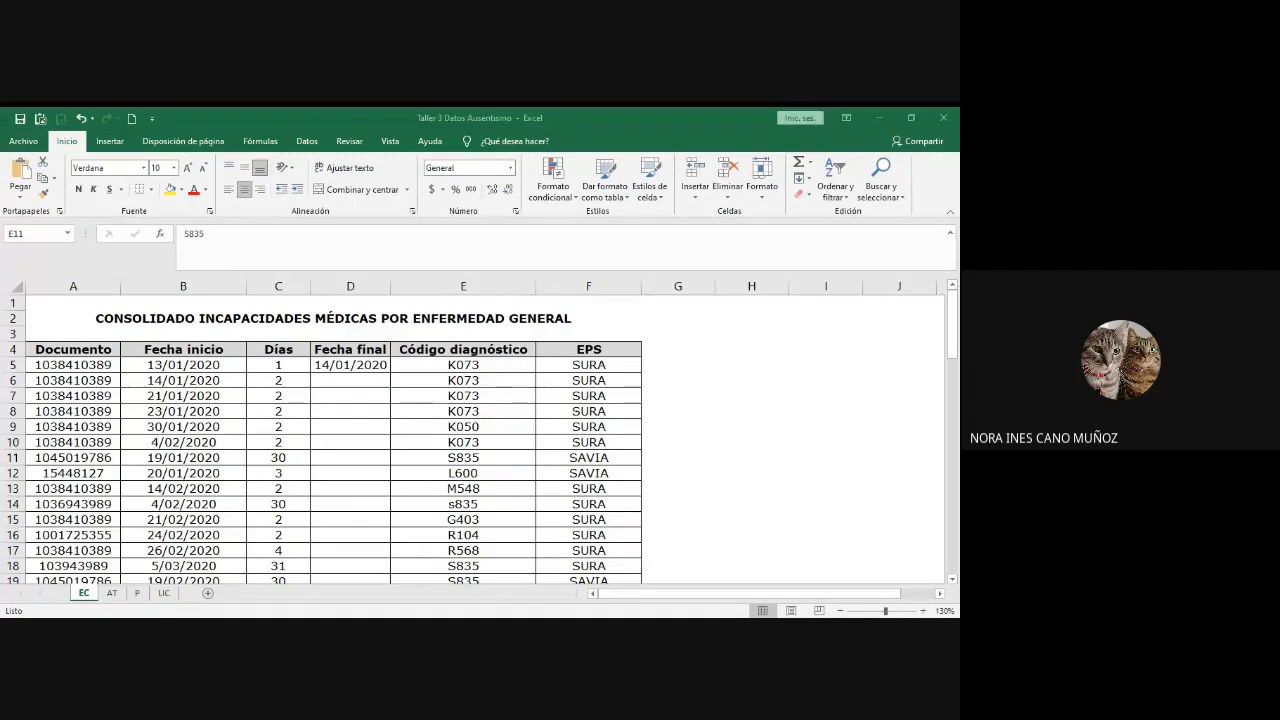
click(413, 459)
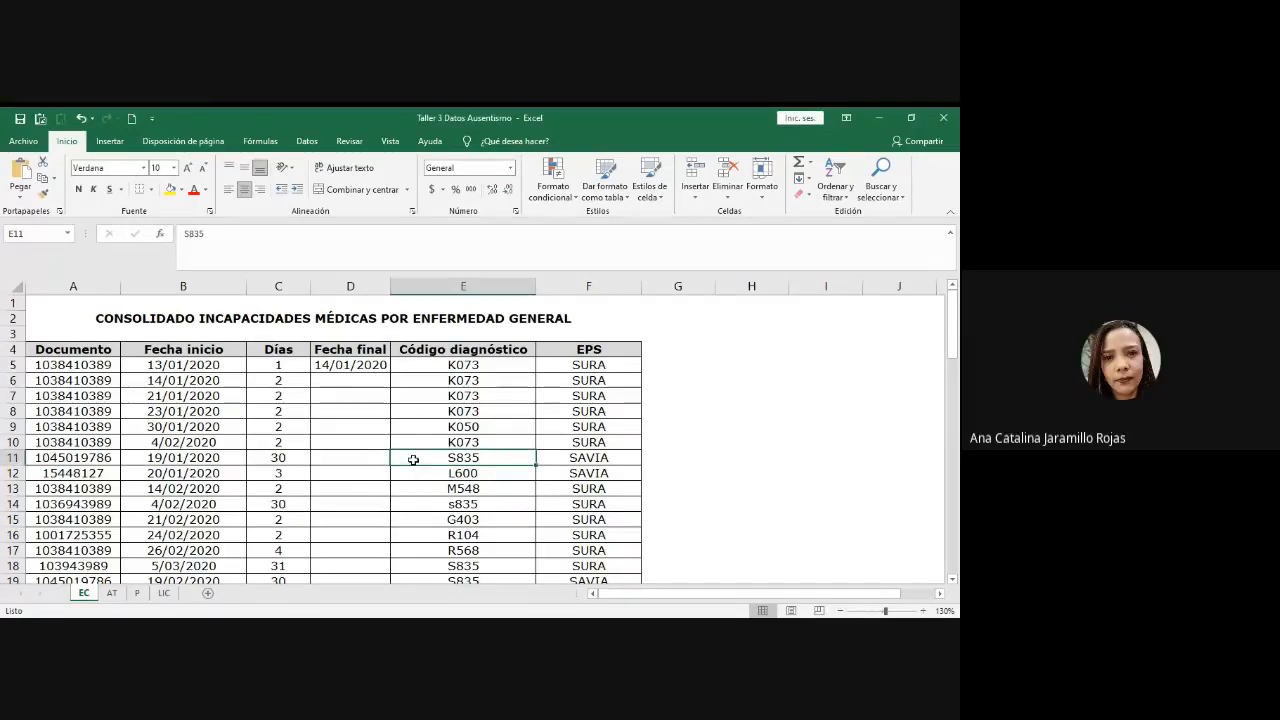
ctrl+scroll(413, 459, down, 1)
click(601, 412)
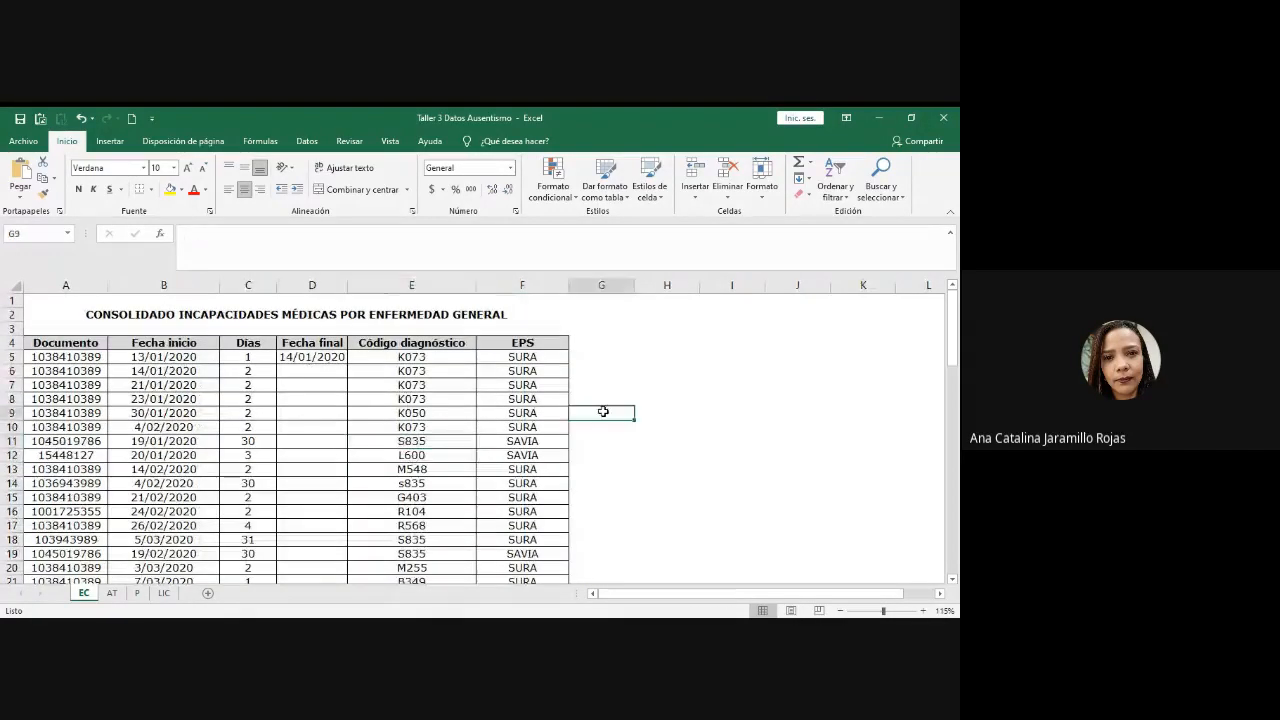
click(79, 342)
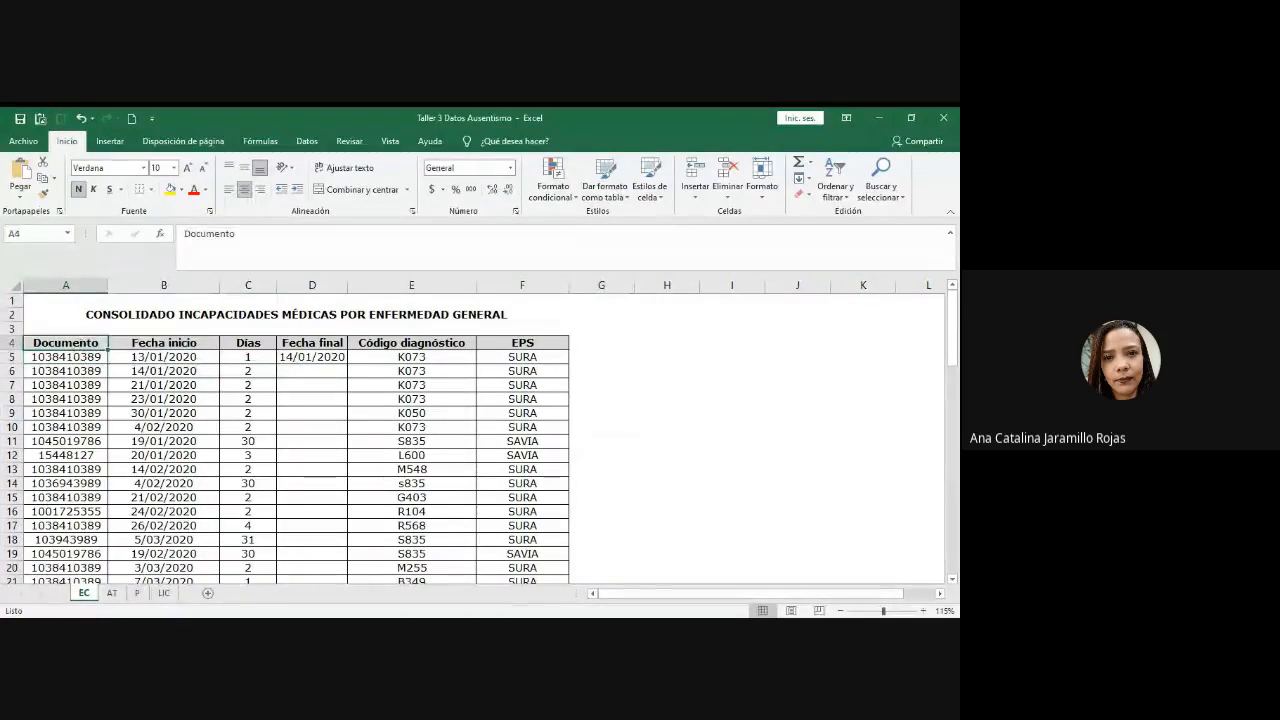
click(92, 358)
double_click(92, 358)
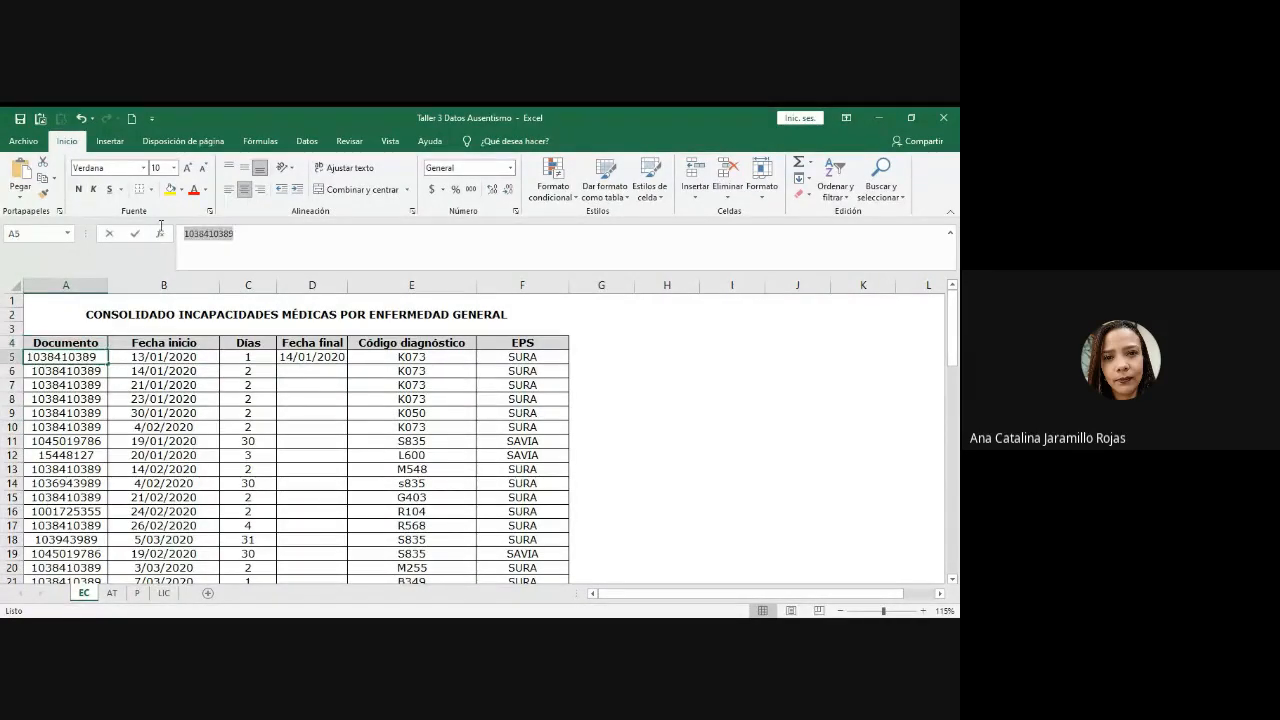
- Apply a filter to the general illness table, covering the range A4:F74
click(92, 343)
drag(92, 343, 540, 487)
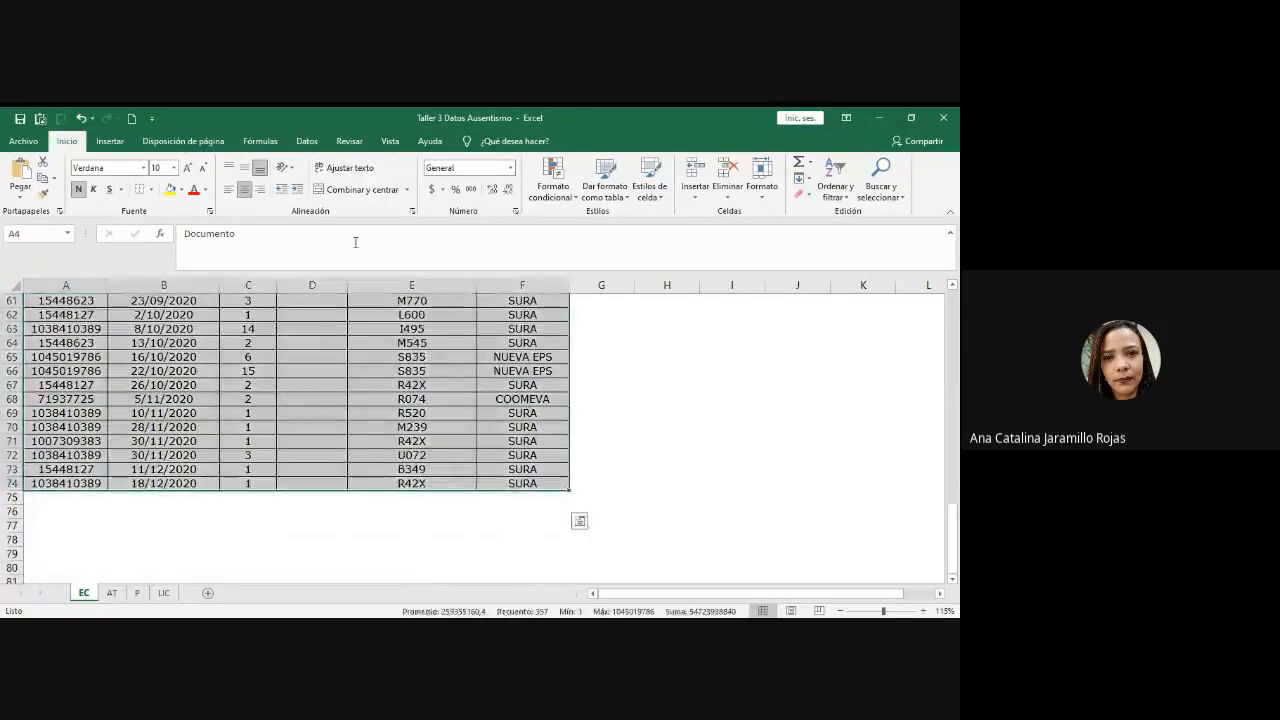
click(306, 141)
click(405, 178)
scroll(451, 400, up, 20)
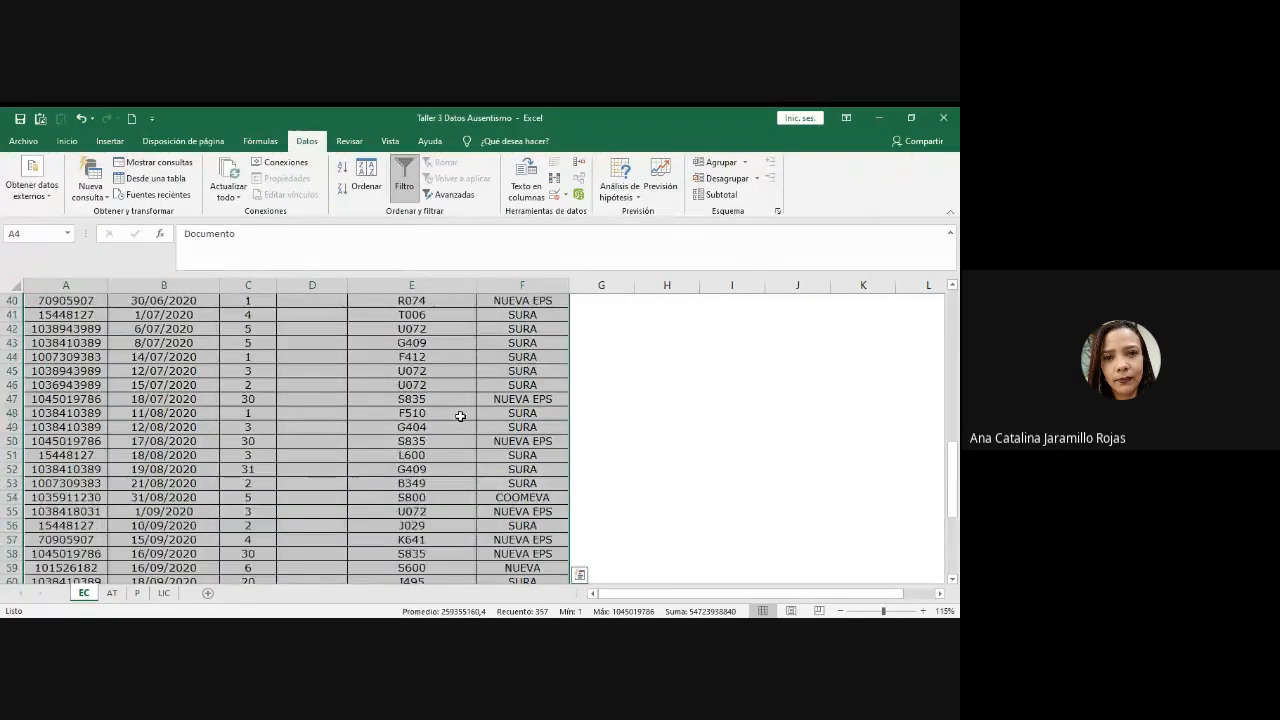
- Compare the documents, start dates, days and end date of the first records in the general illness table
click(177, 369)
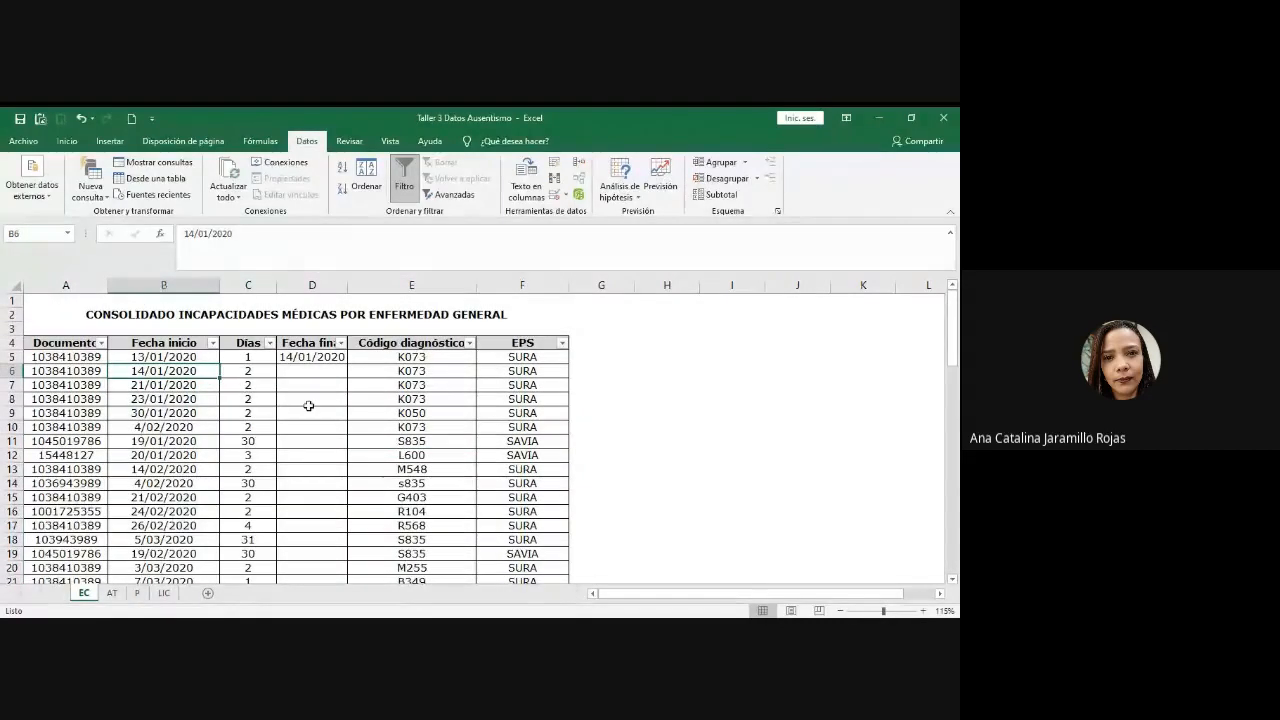
click(321, 370)
click(188, 370)
click(238, 372)
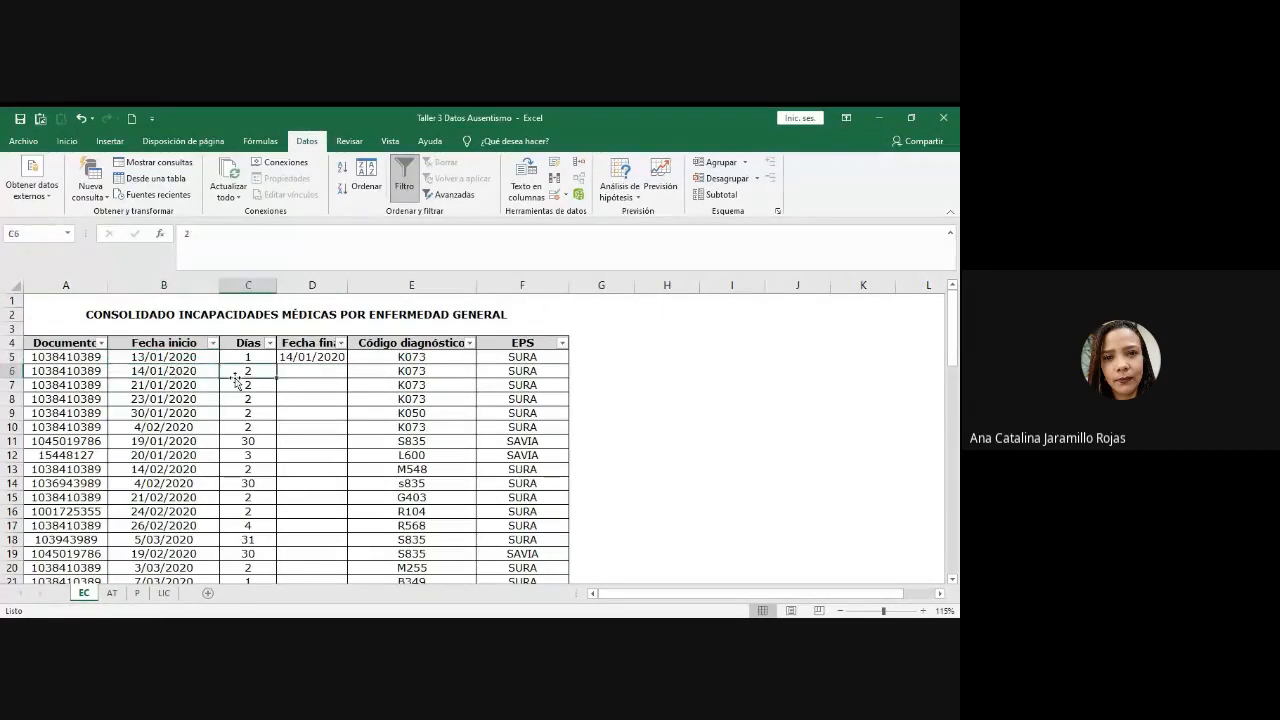
click(239, 357)
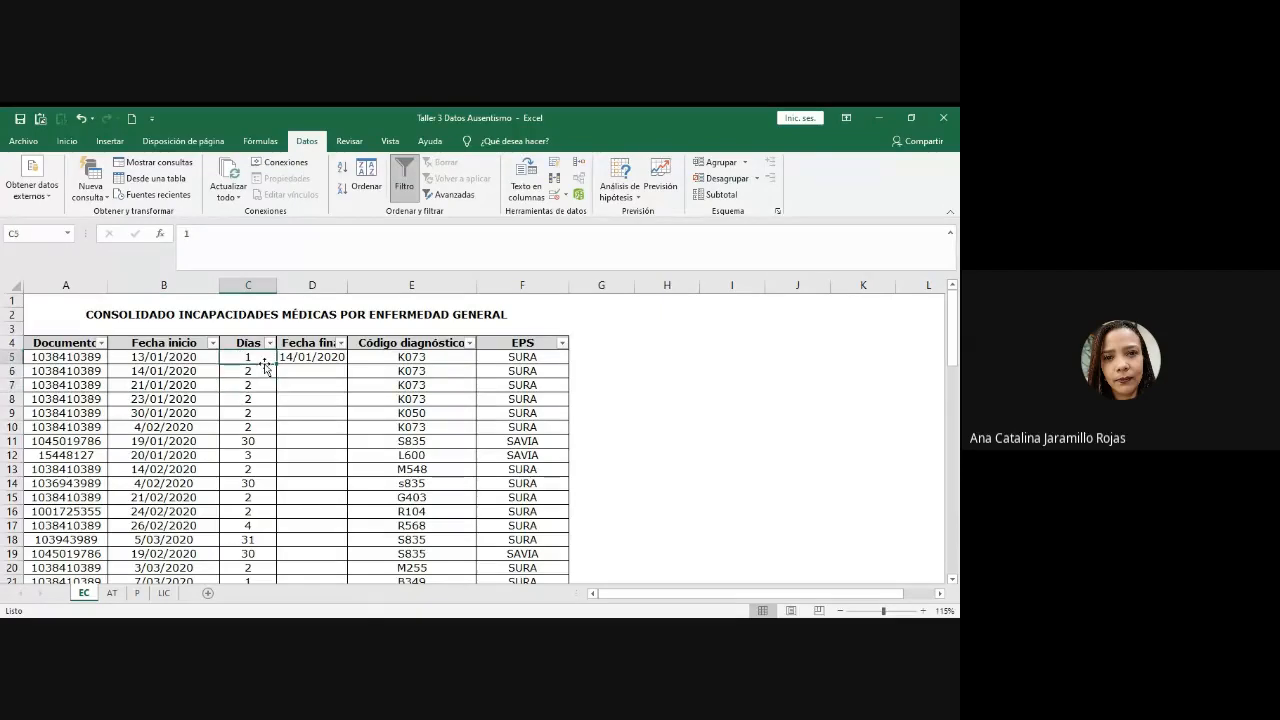
drag(177, 358, 203, 398)
click(354, 446)
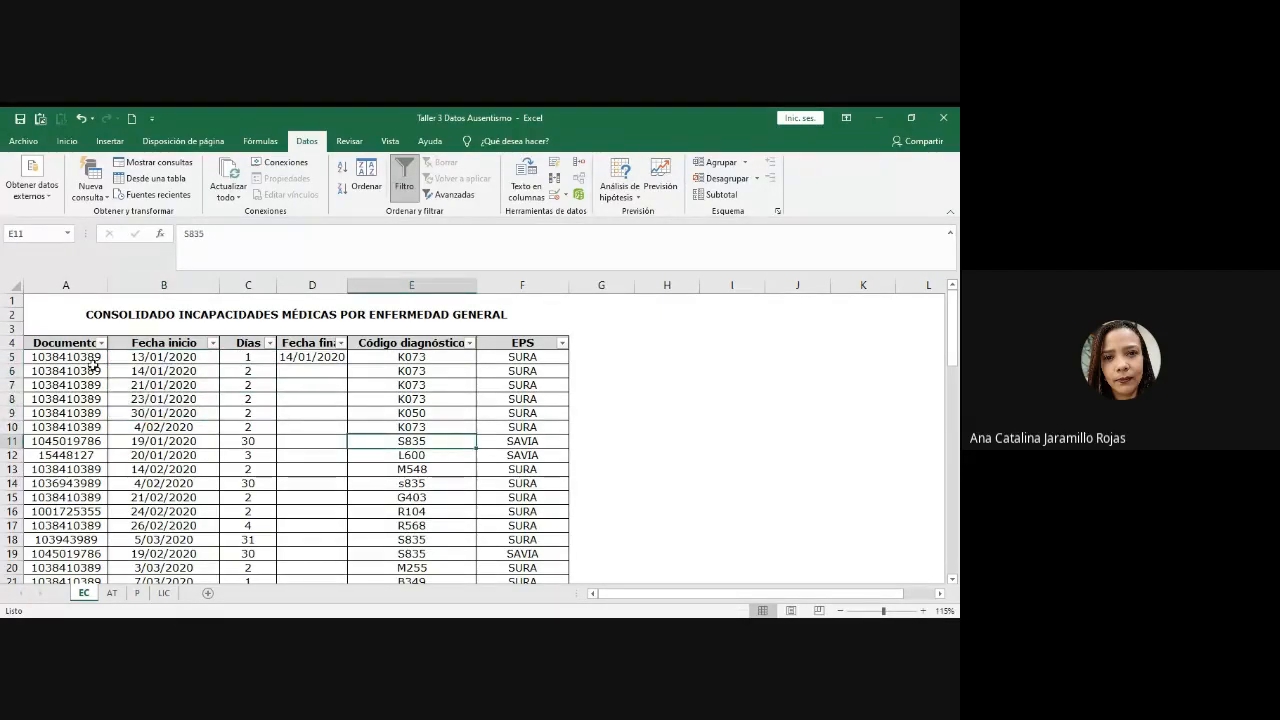
drag(92, 360, 92, 413)
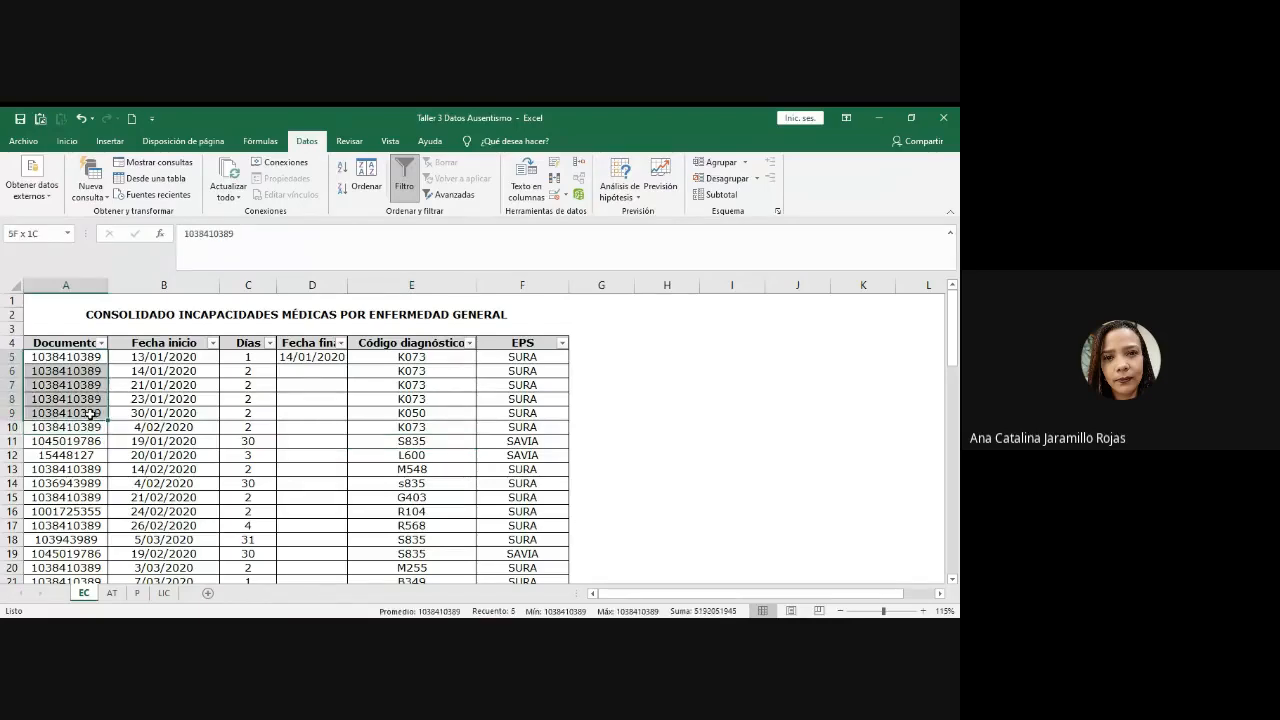
drag(255, 411, 250, 359)
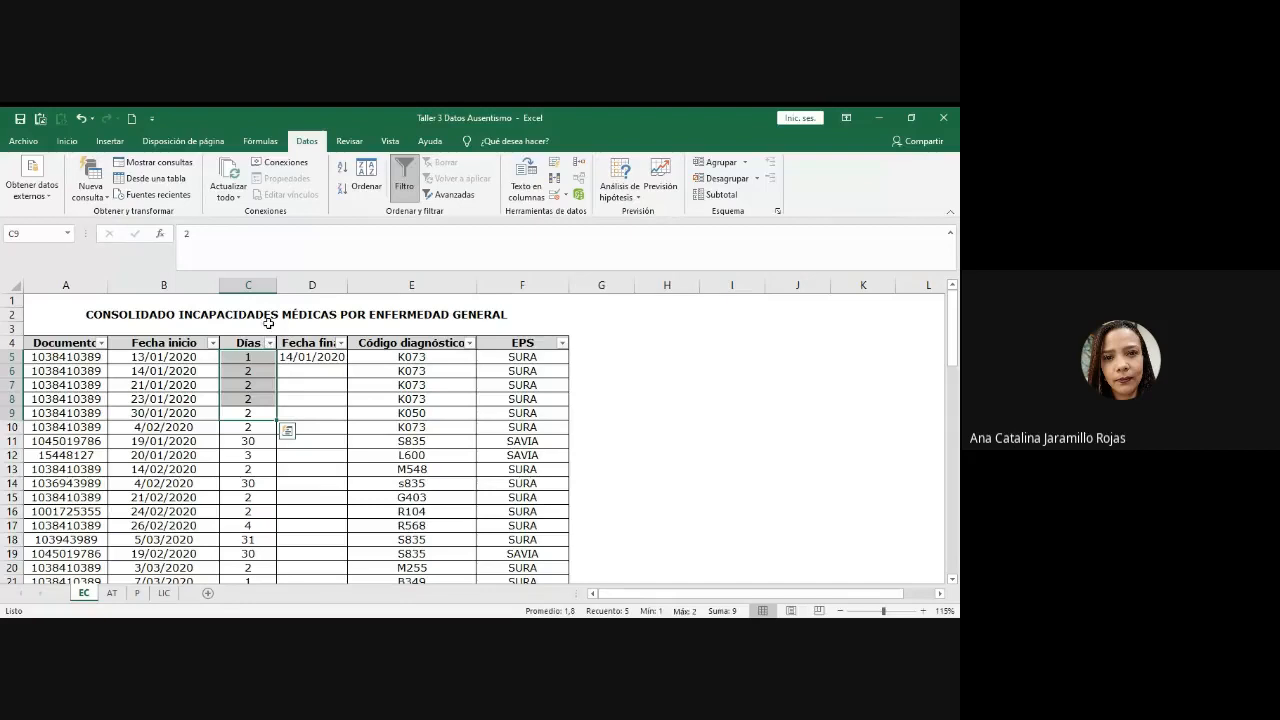
key(alt+Tab)
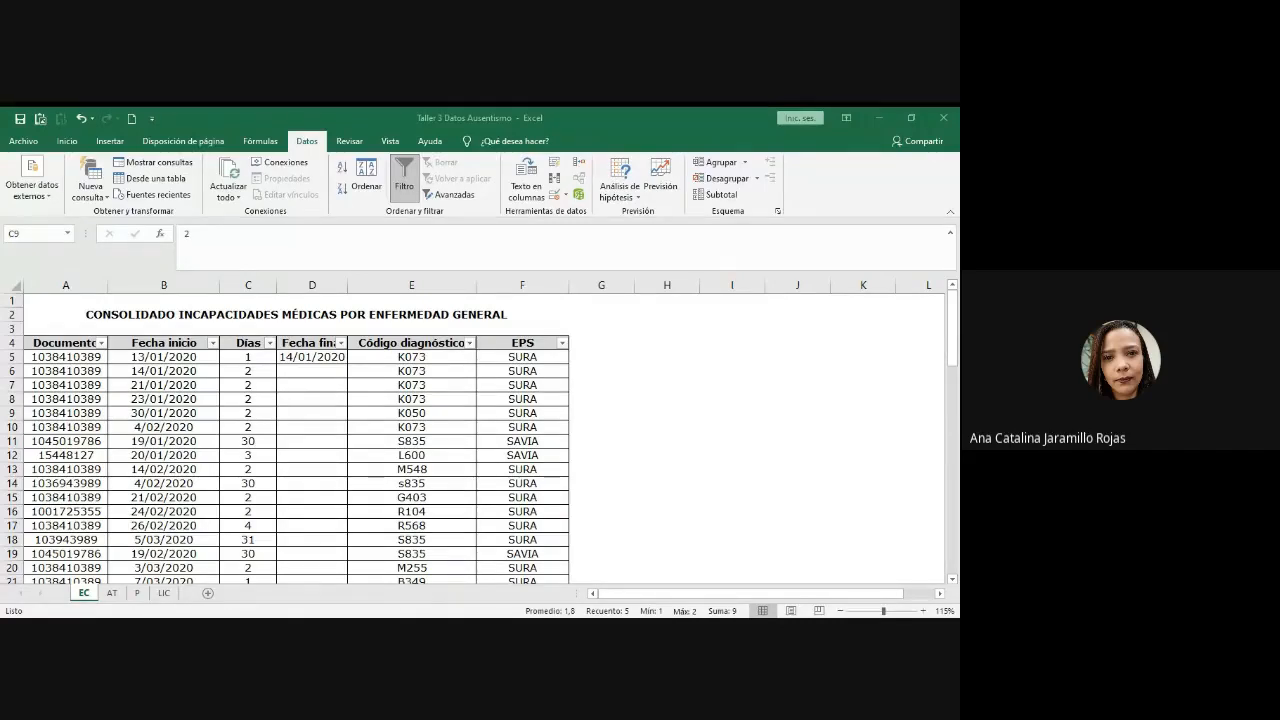
click(898, 342)
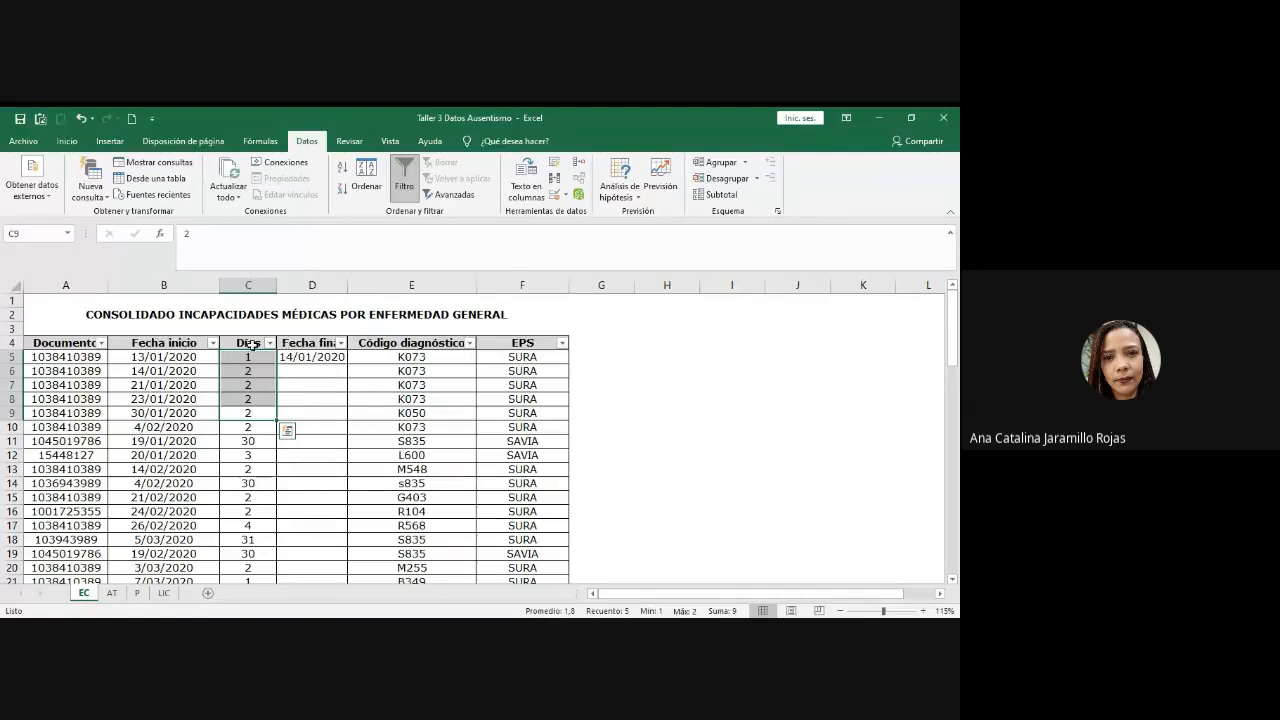
drag(47, 354, 520, 357)
click(521, 357)
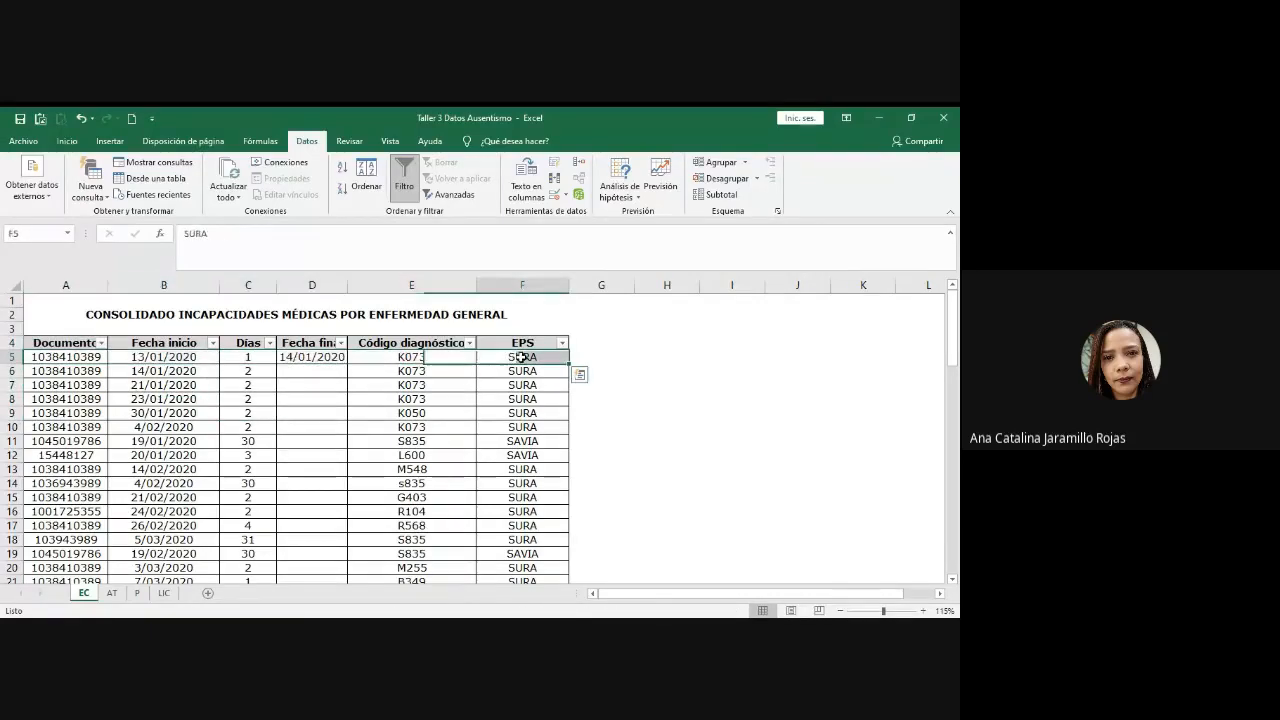
key(alt+Tab)
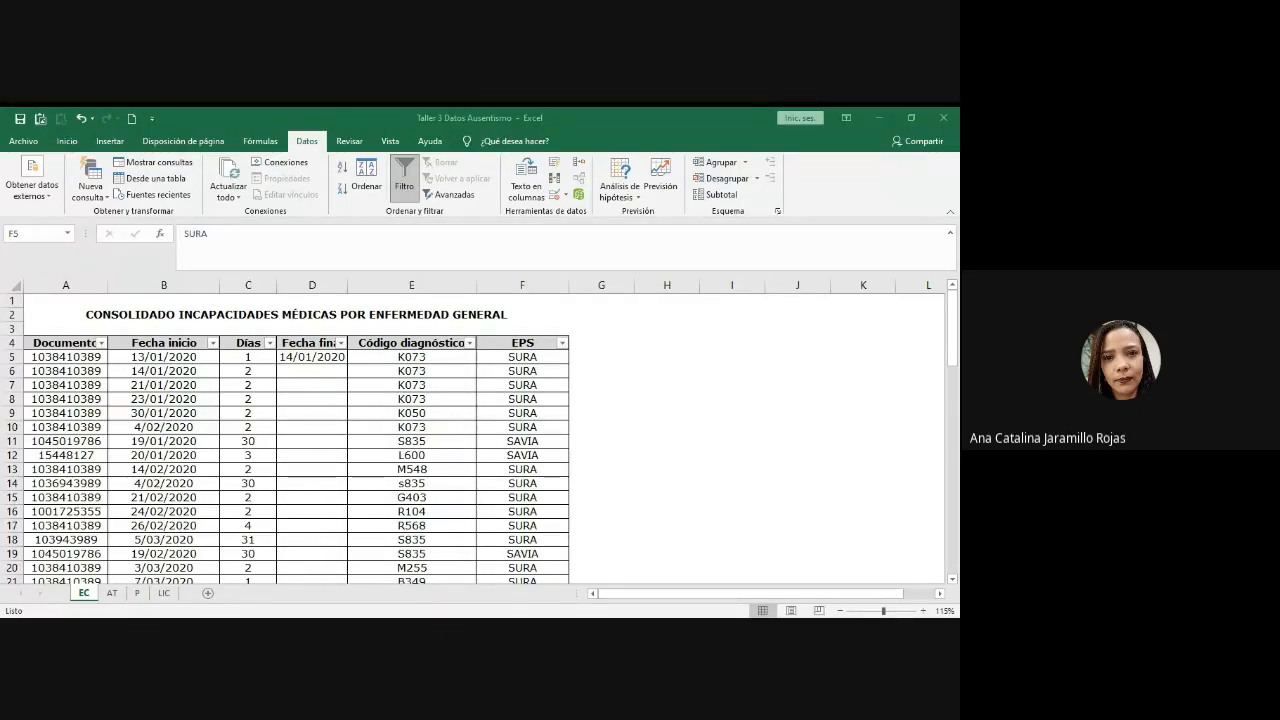
click(323, 357)
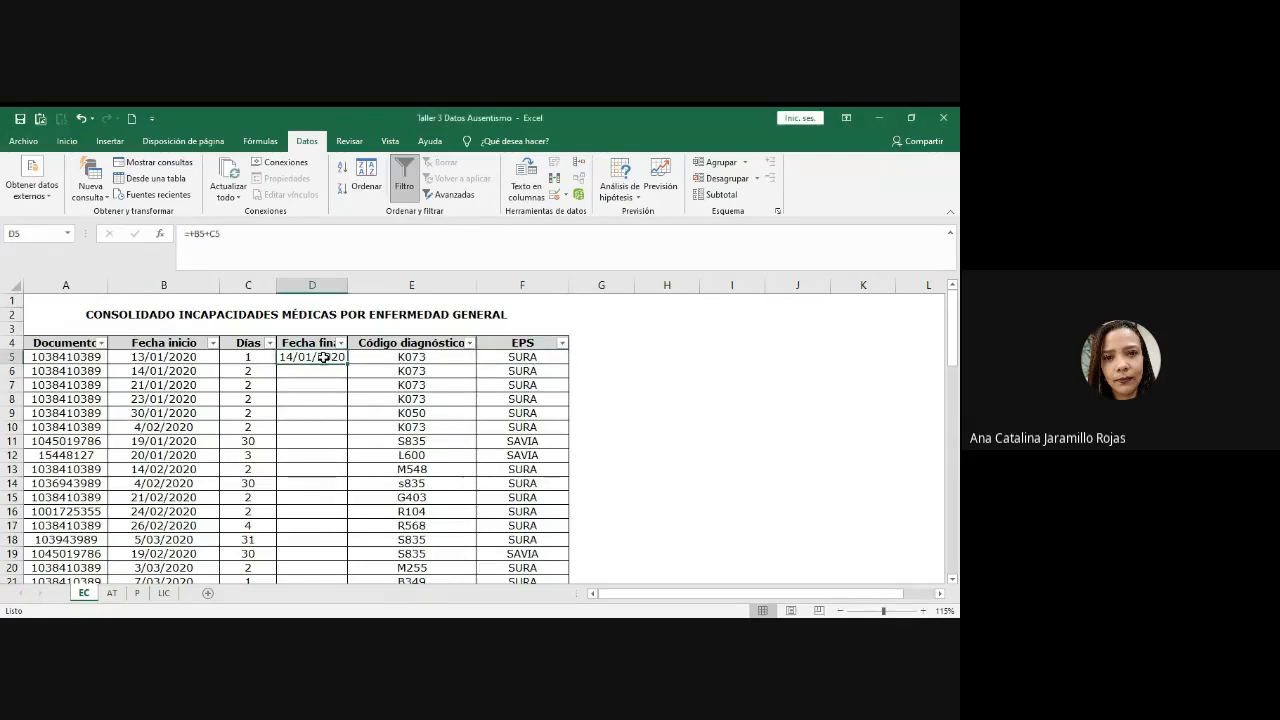
click(205, 370)
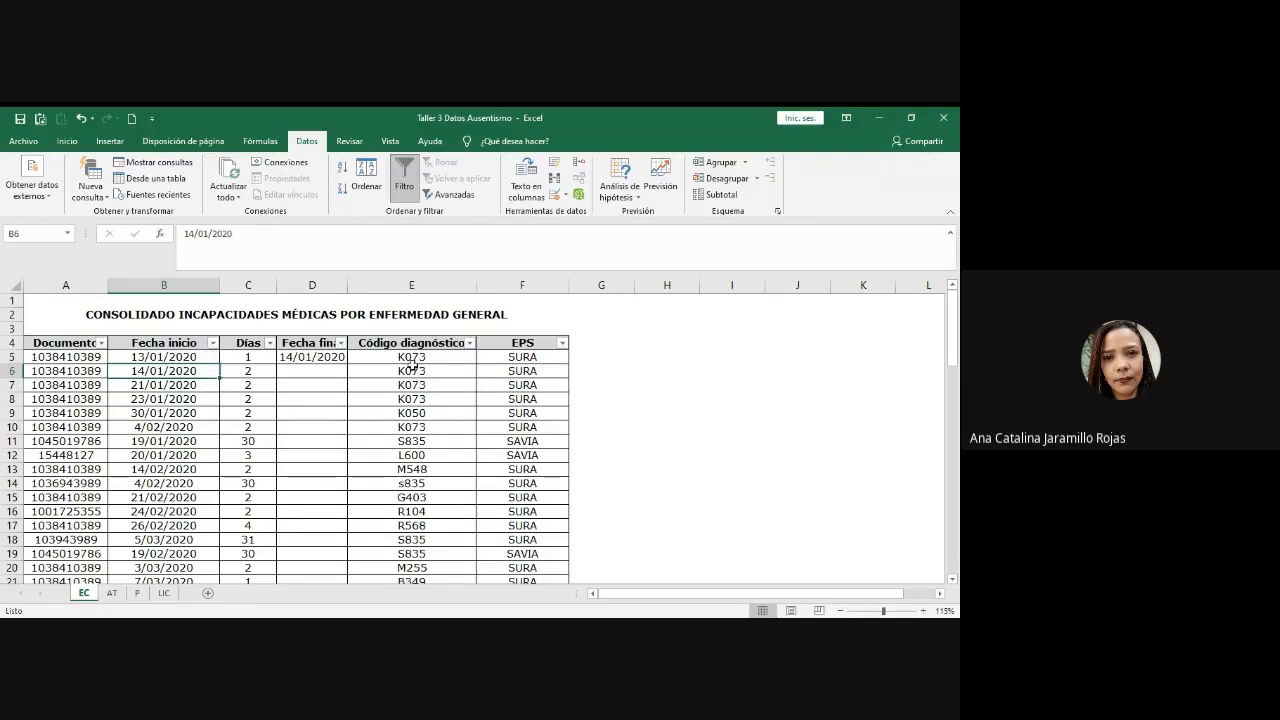
- Insert a new column between Fecha final and Código diagnóstico in the general illness table
click(428, 285)
right_click(428, 286)
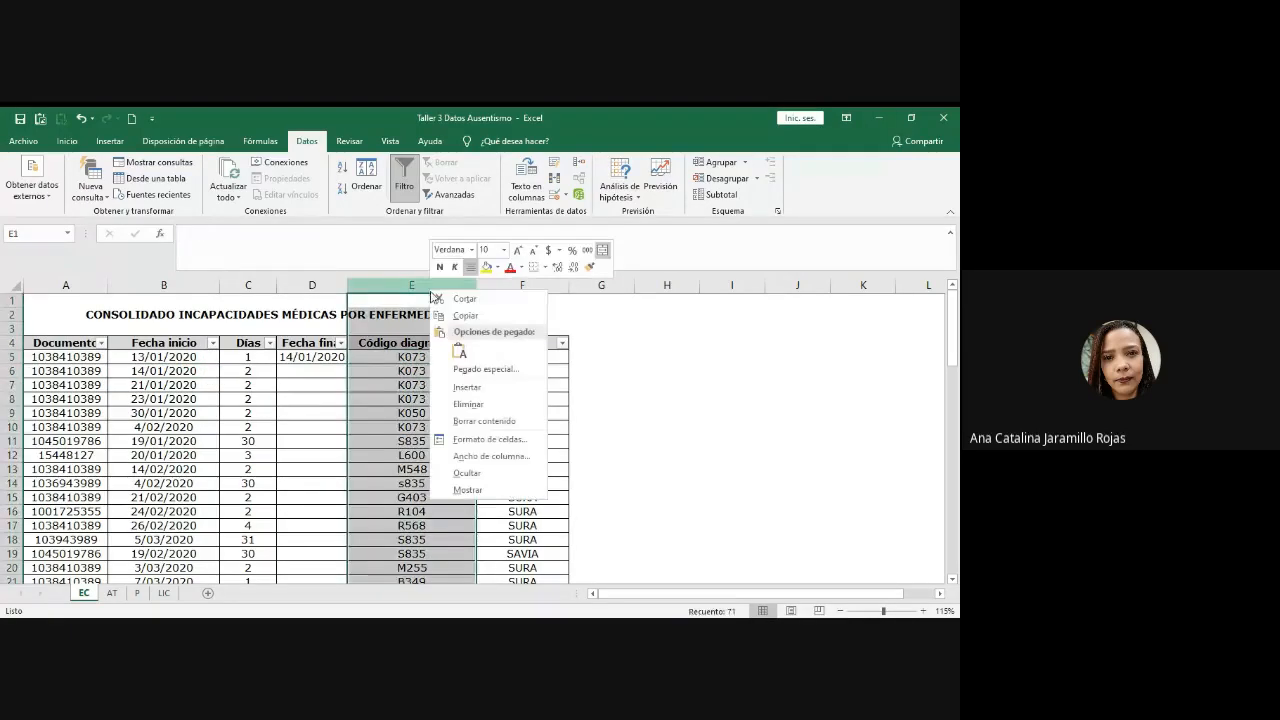
click(494, 389)
- In E6, enter a SI formula that returns "PRORROGA" if B6 equals D5 and "NA" otherwise
click(338, 360)
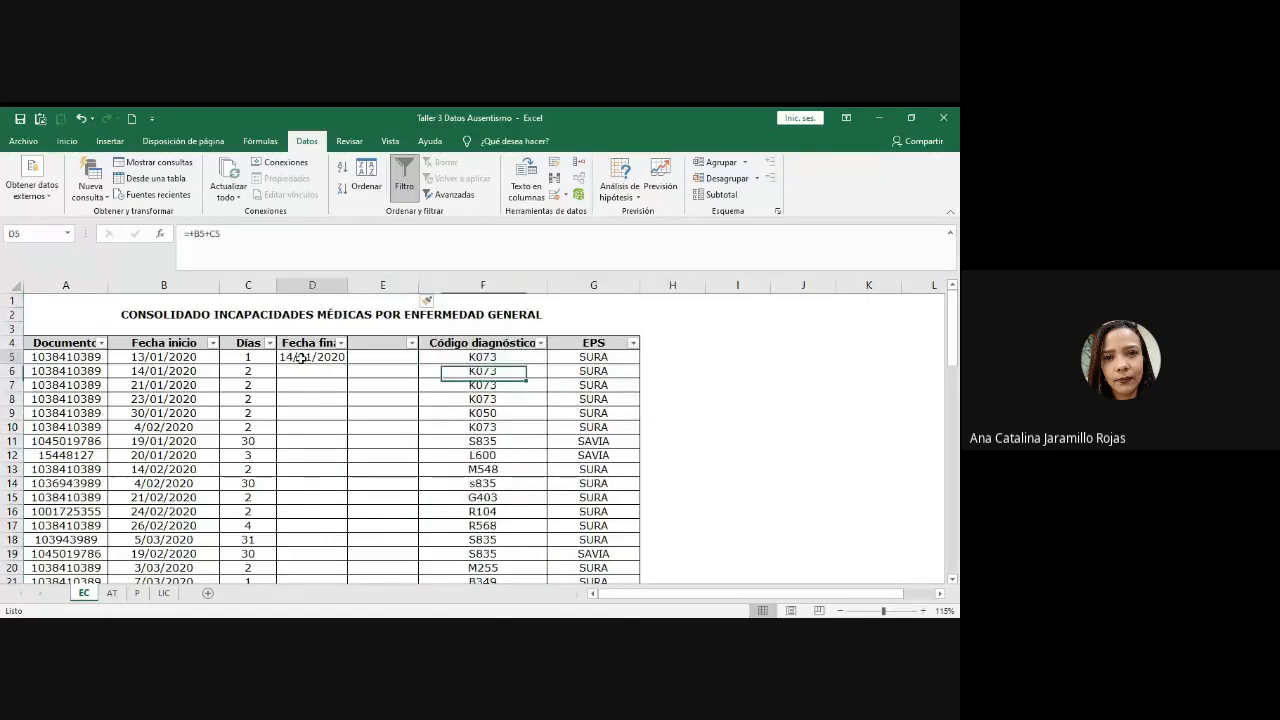
click(386, 359)
click(330, 360)
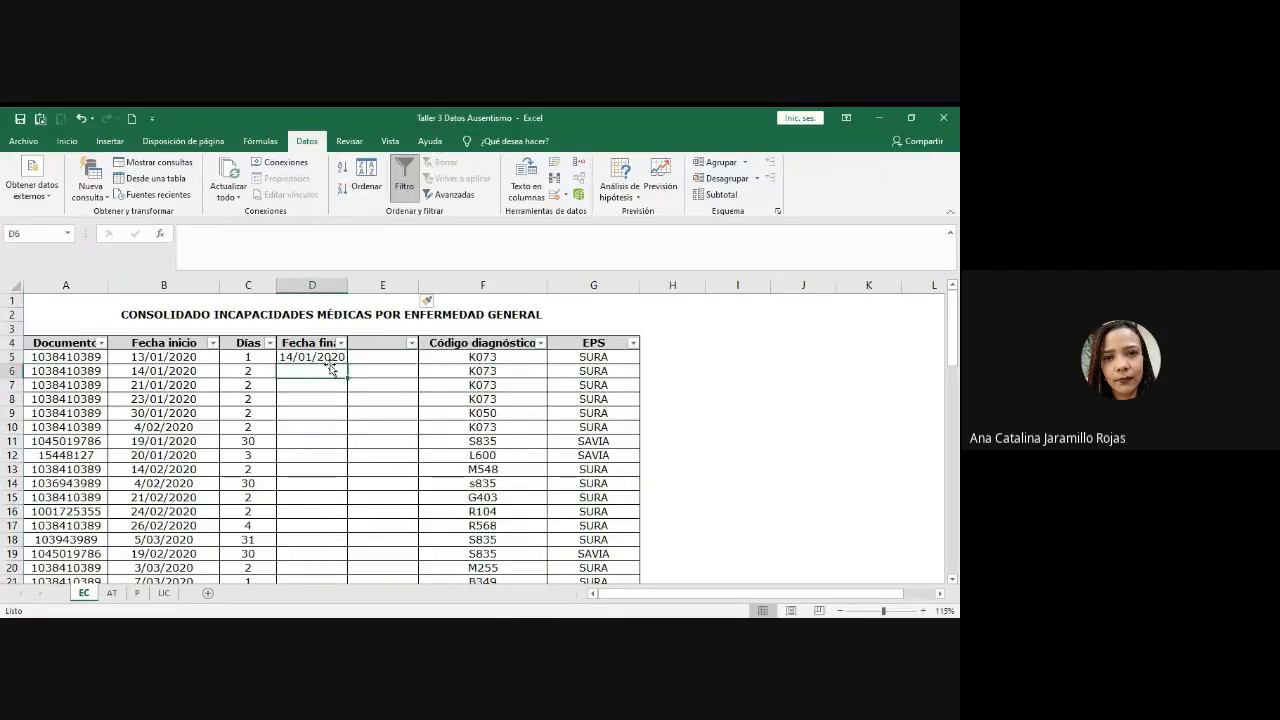
click(370, 368)
text(=s)
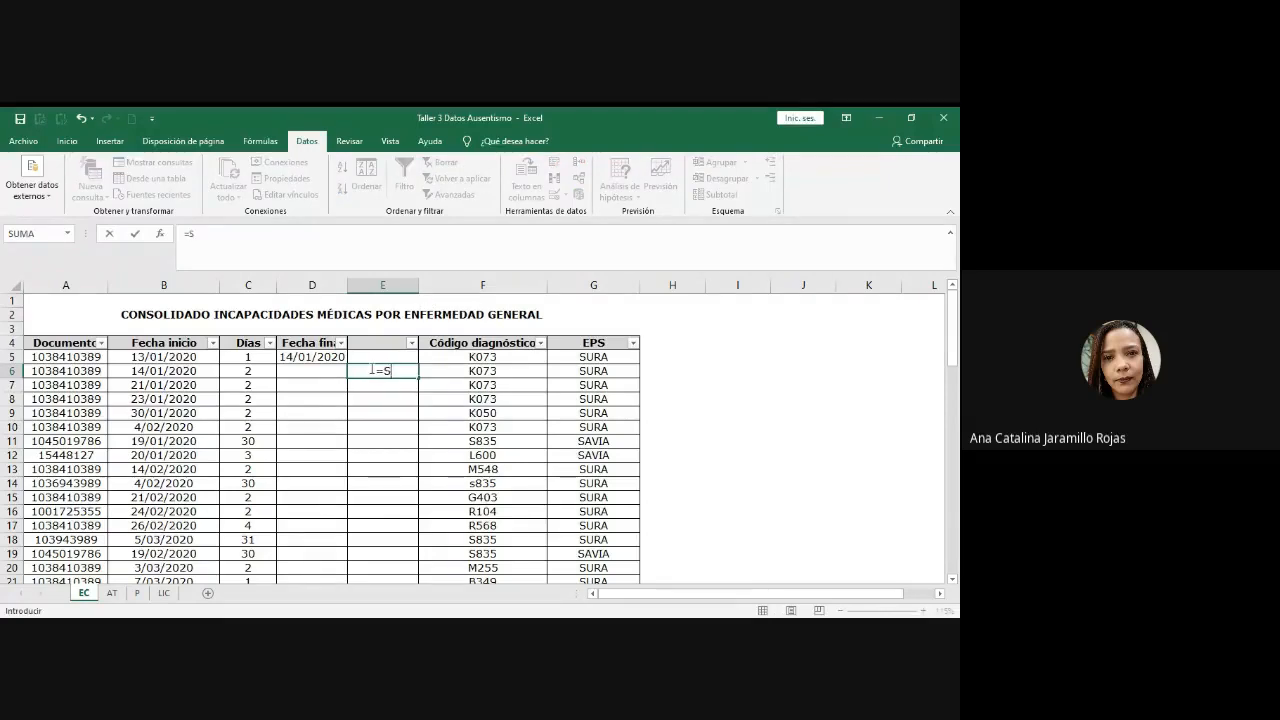
text(I()
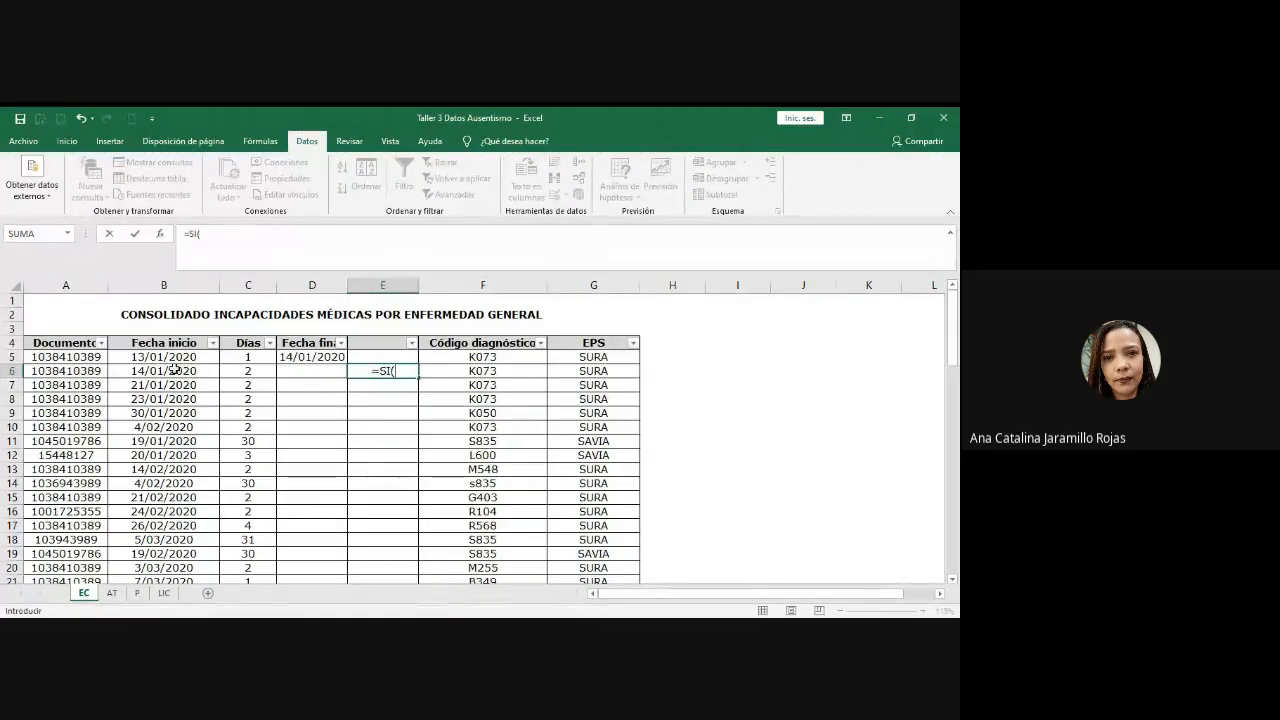
click(174, 369)
text(=)
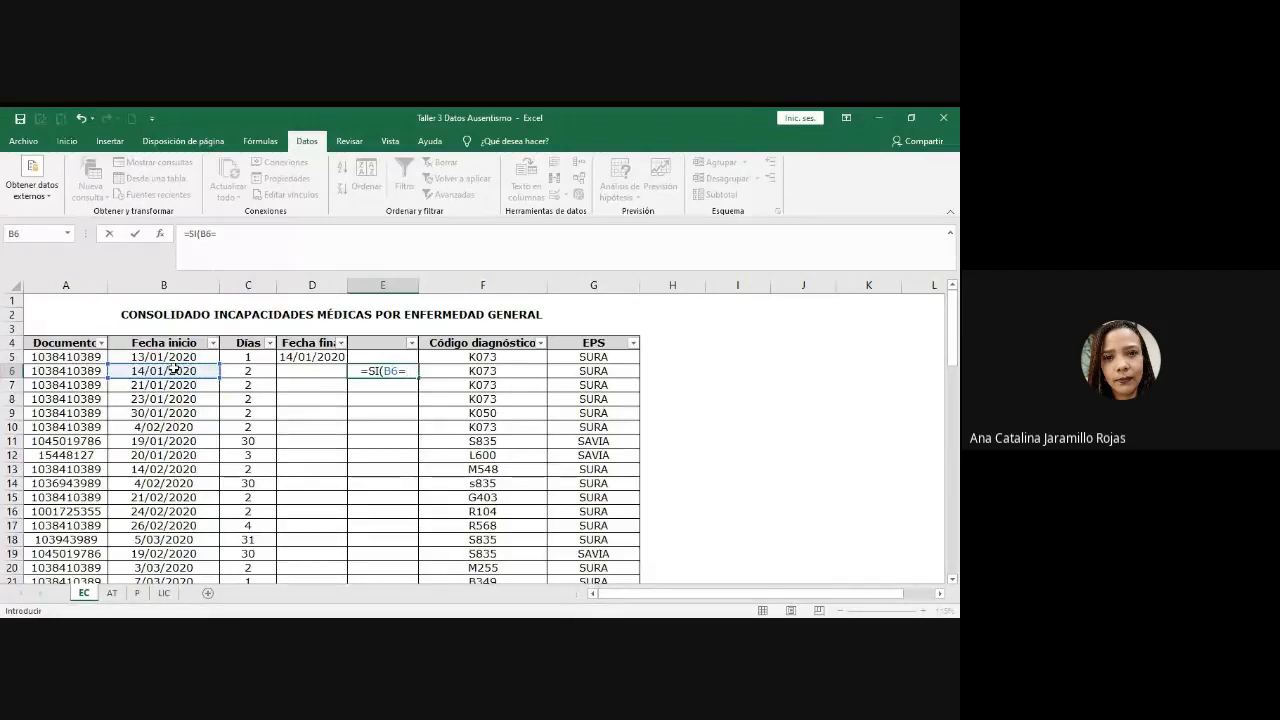
click(315, 357)
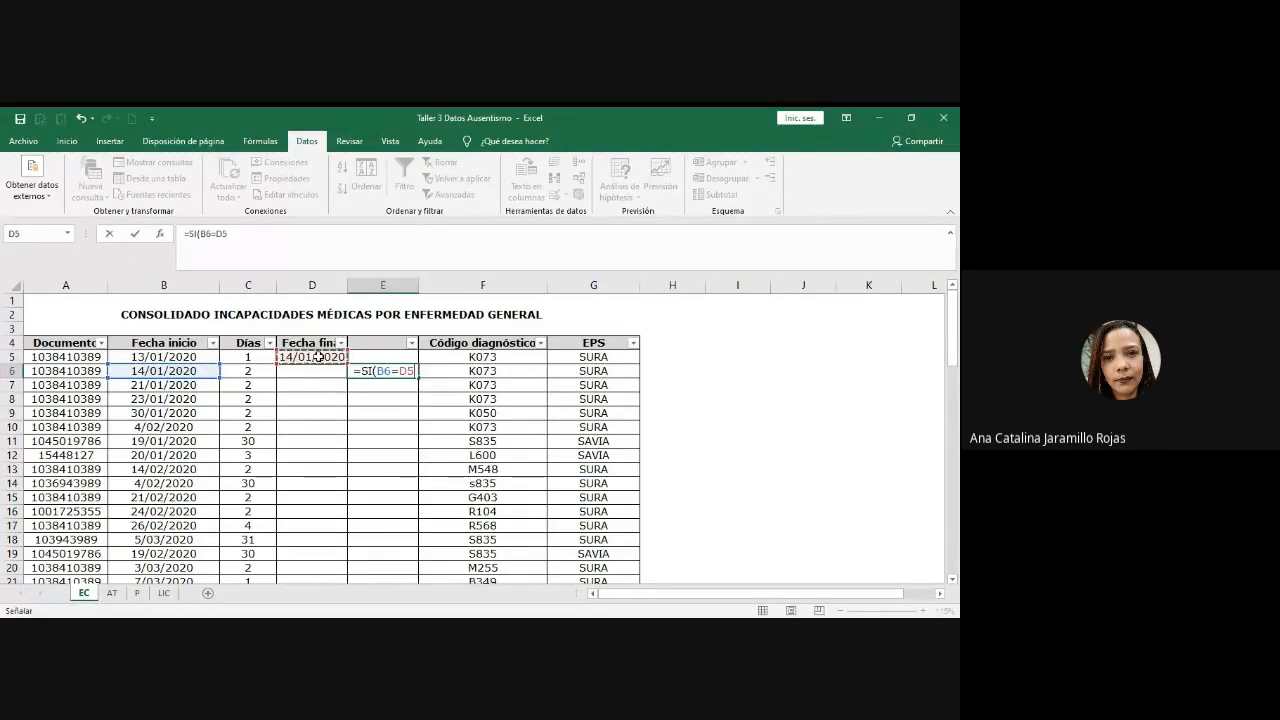
text(;)
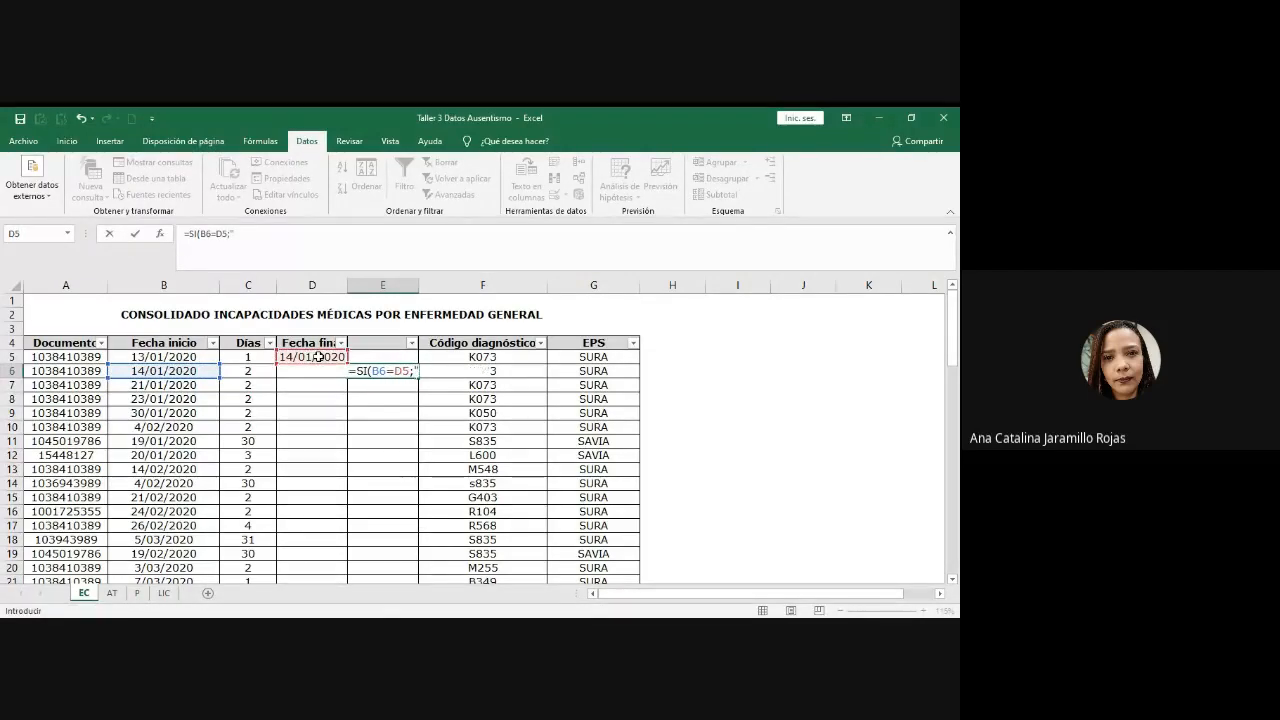
text("PRORROGA")
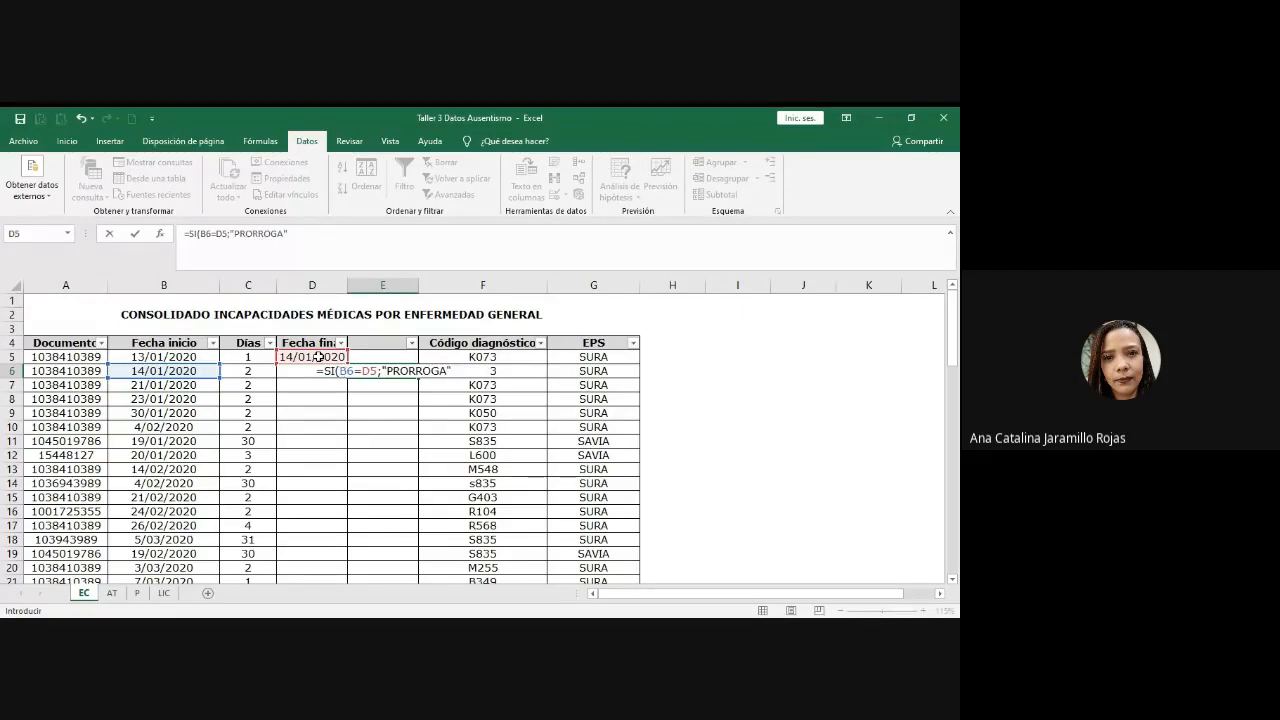
text(;")
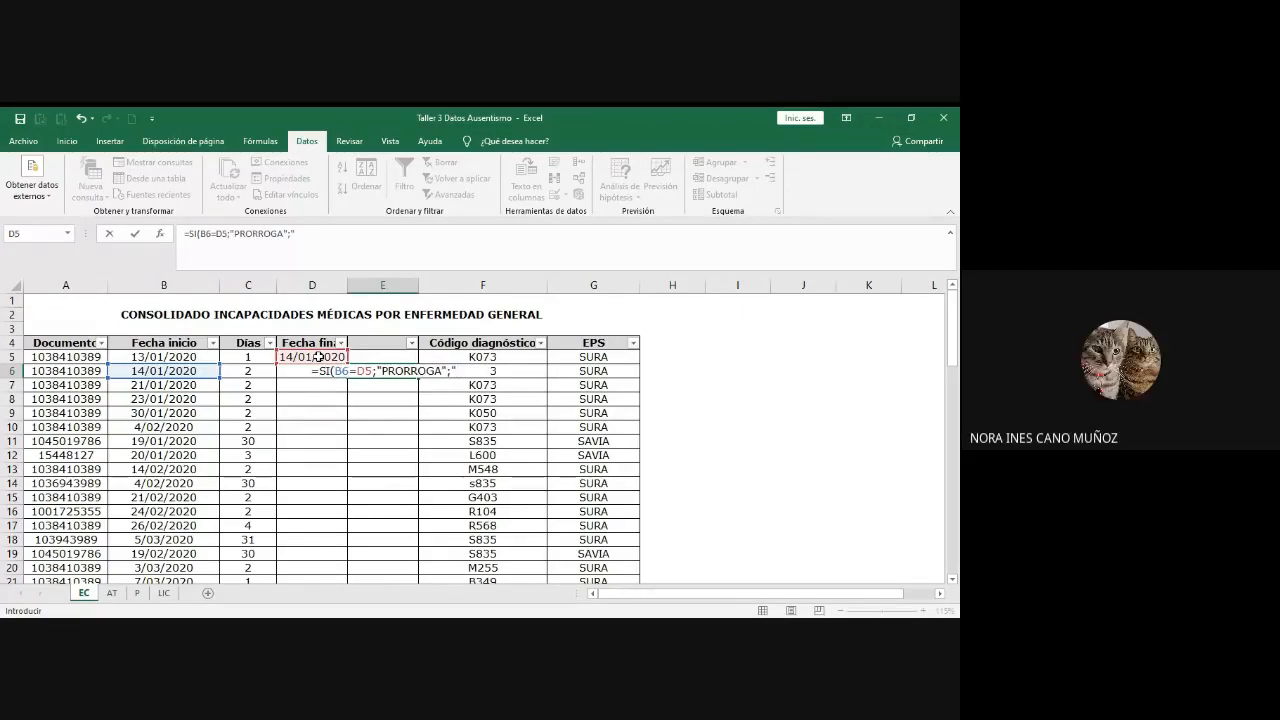
text(N)
key(BackSpace)
text(NA")
key(Return)
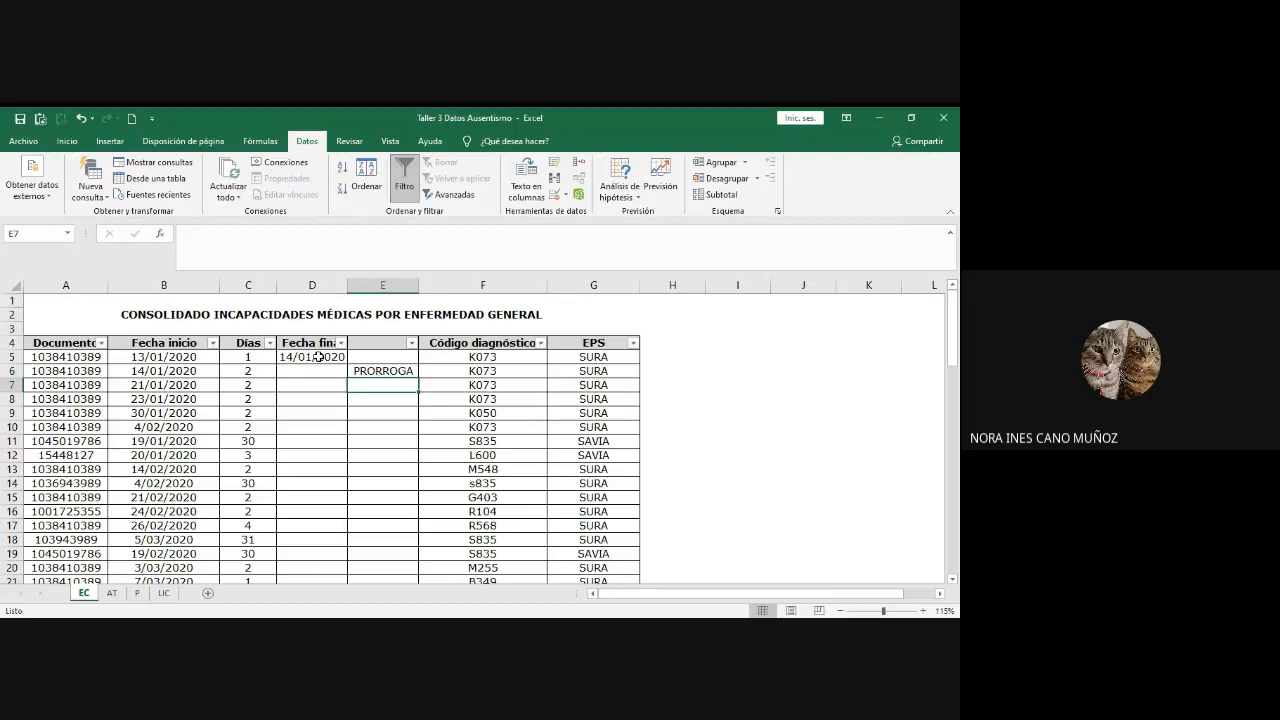
- Review the formula in E6 and the Fecha inicio, Días and Fecha final columns of the table
key(Up)
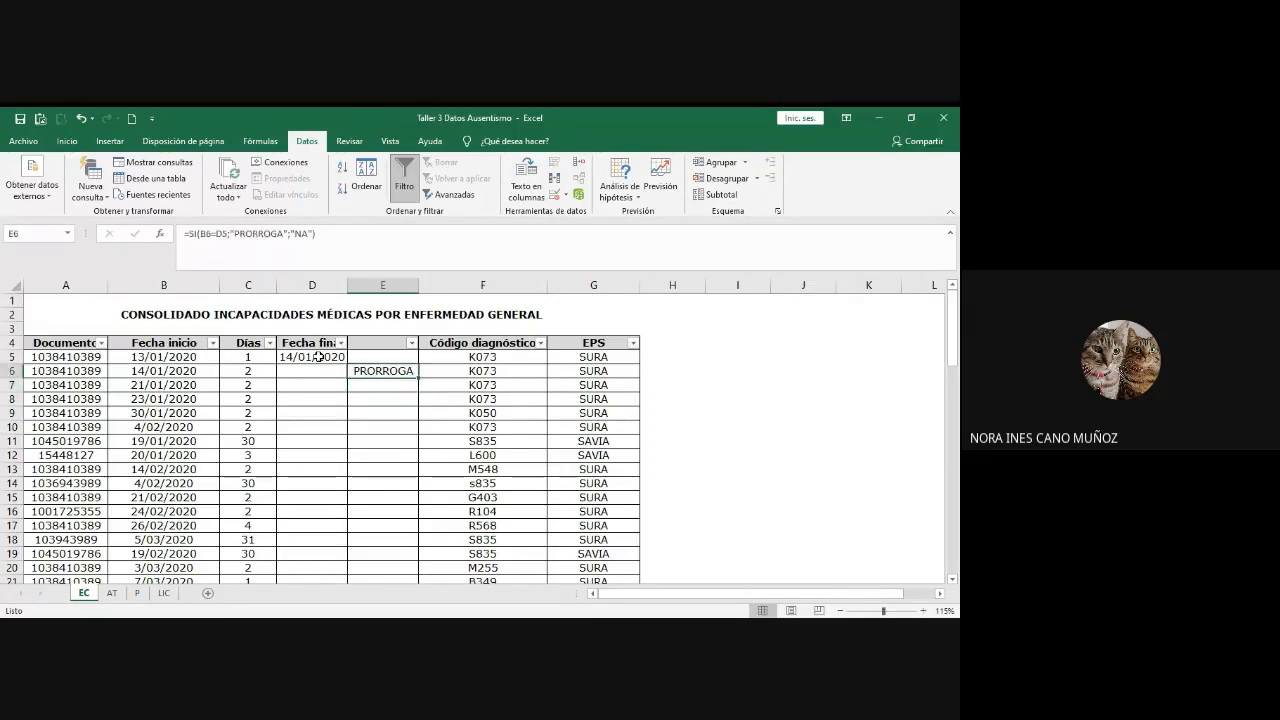
key(Left)
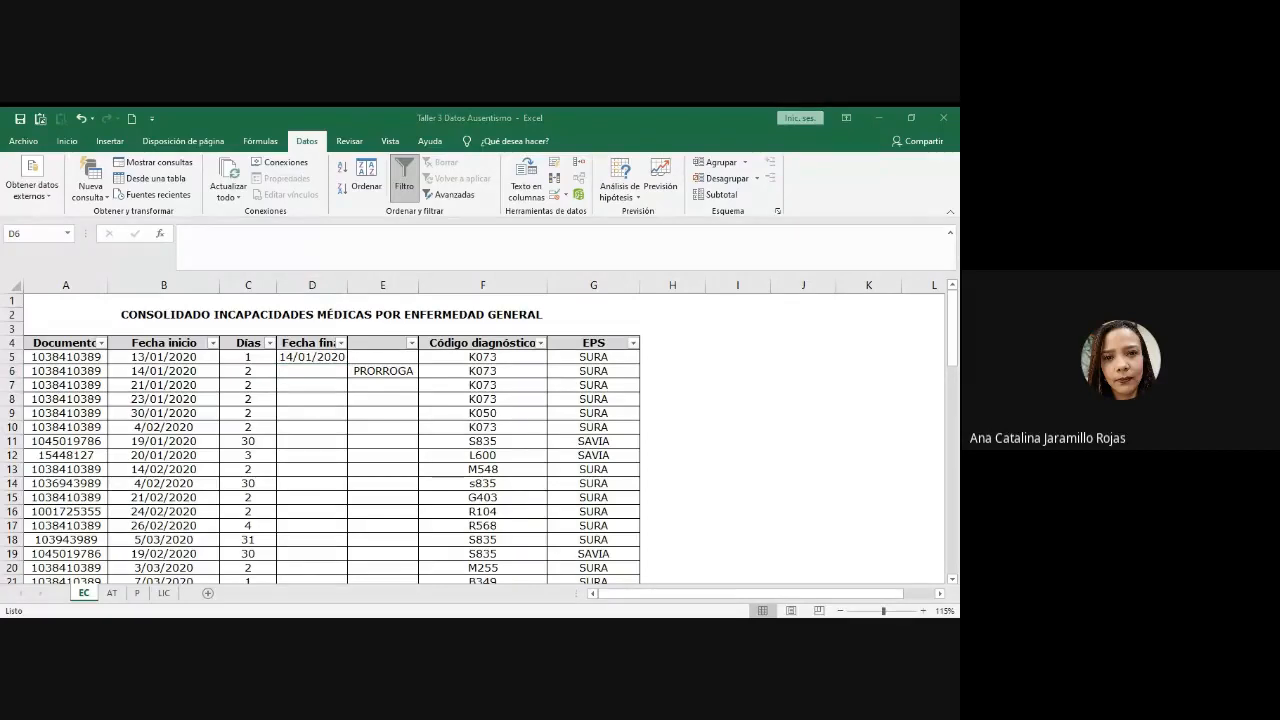
click(877, 240)
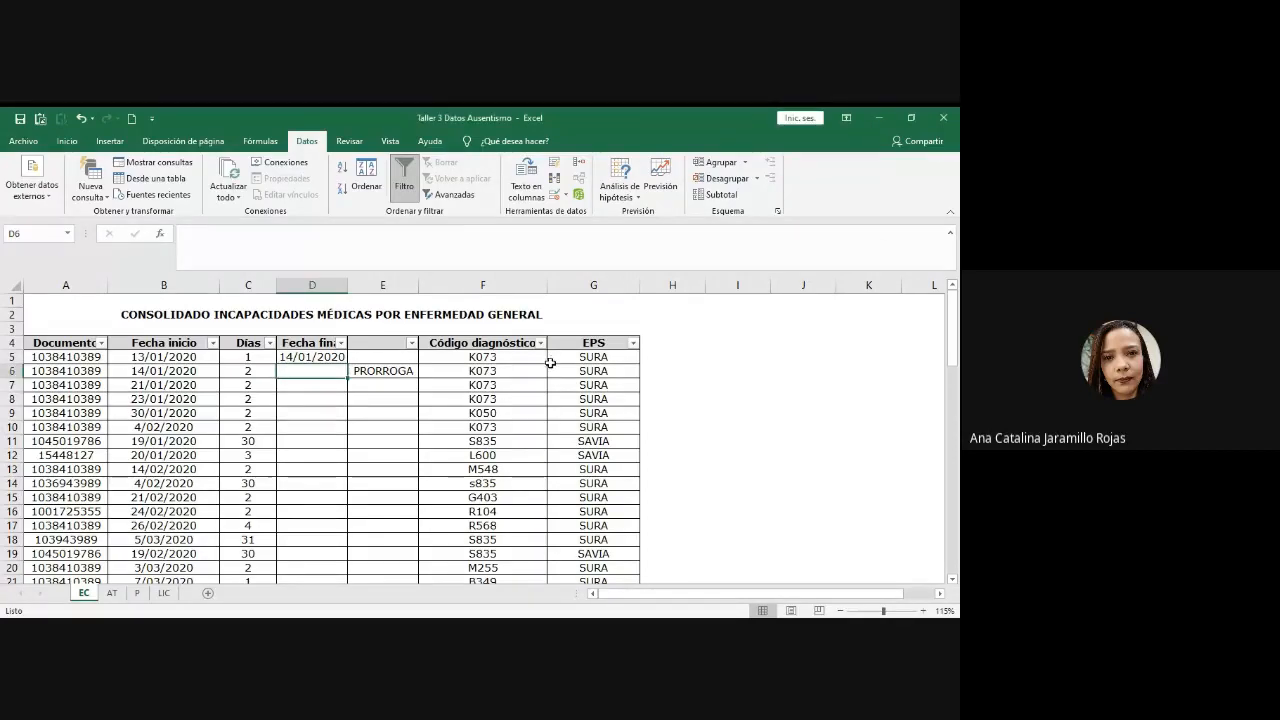
click(384, 377)
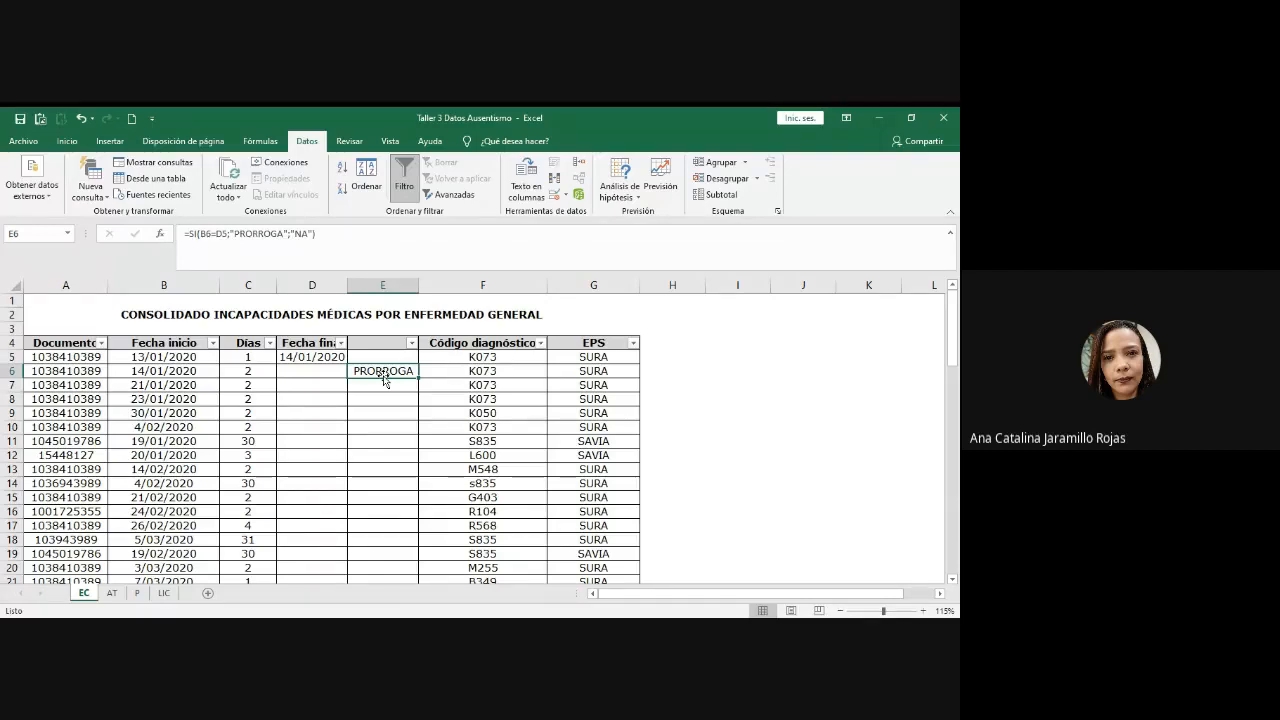
drag(93, 285, 863, 323)
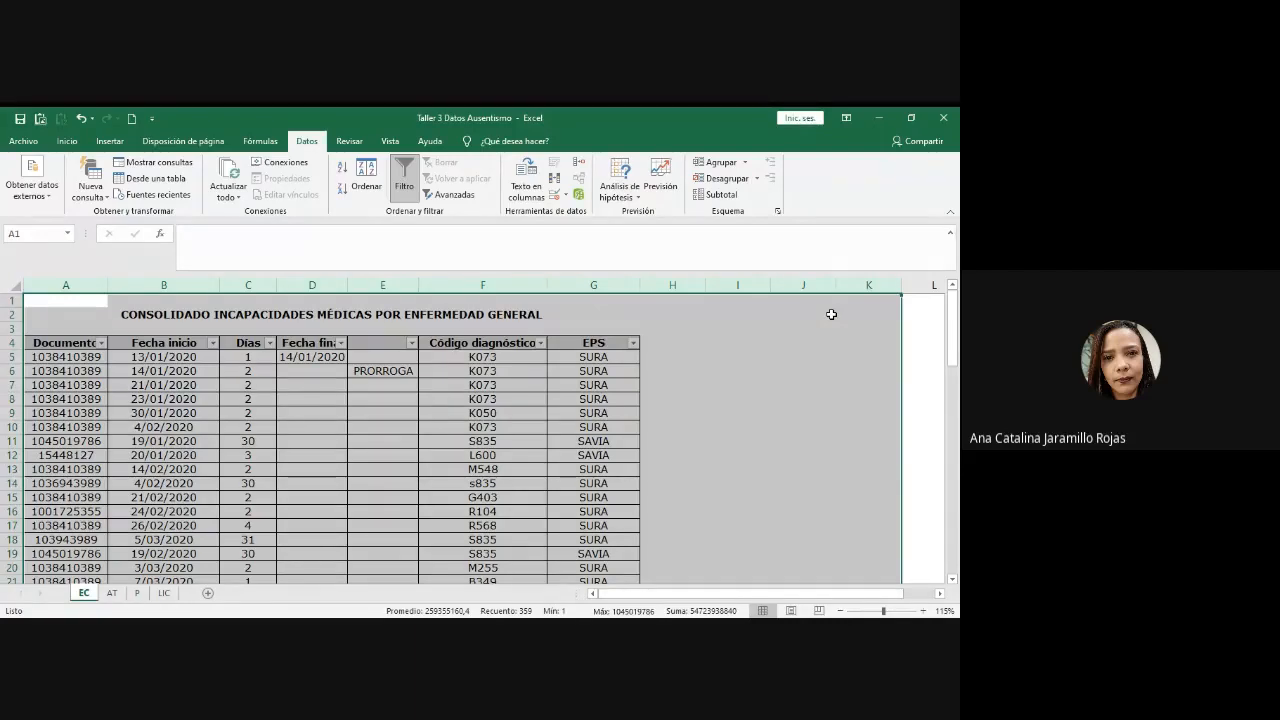
click(563, 353)
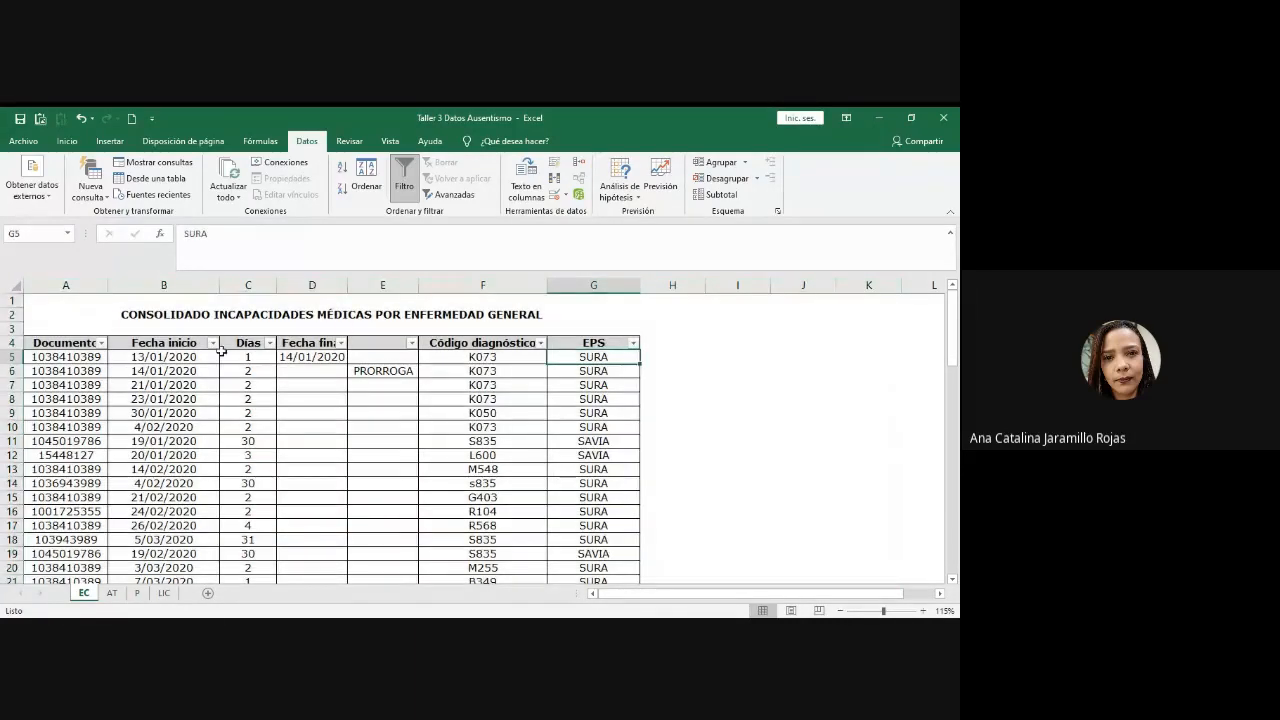
drag(182, 343, 238, 345)
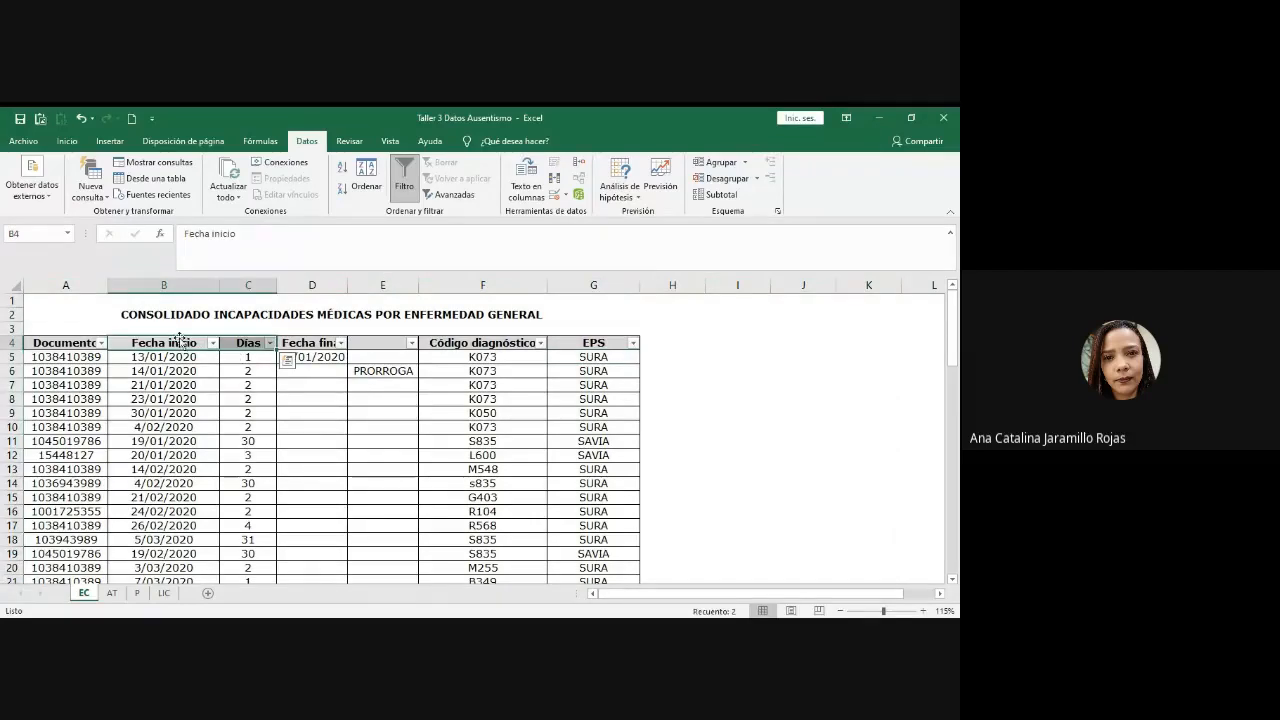
click(249, 343)
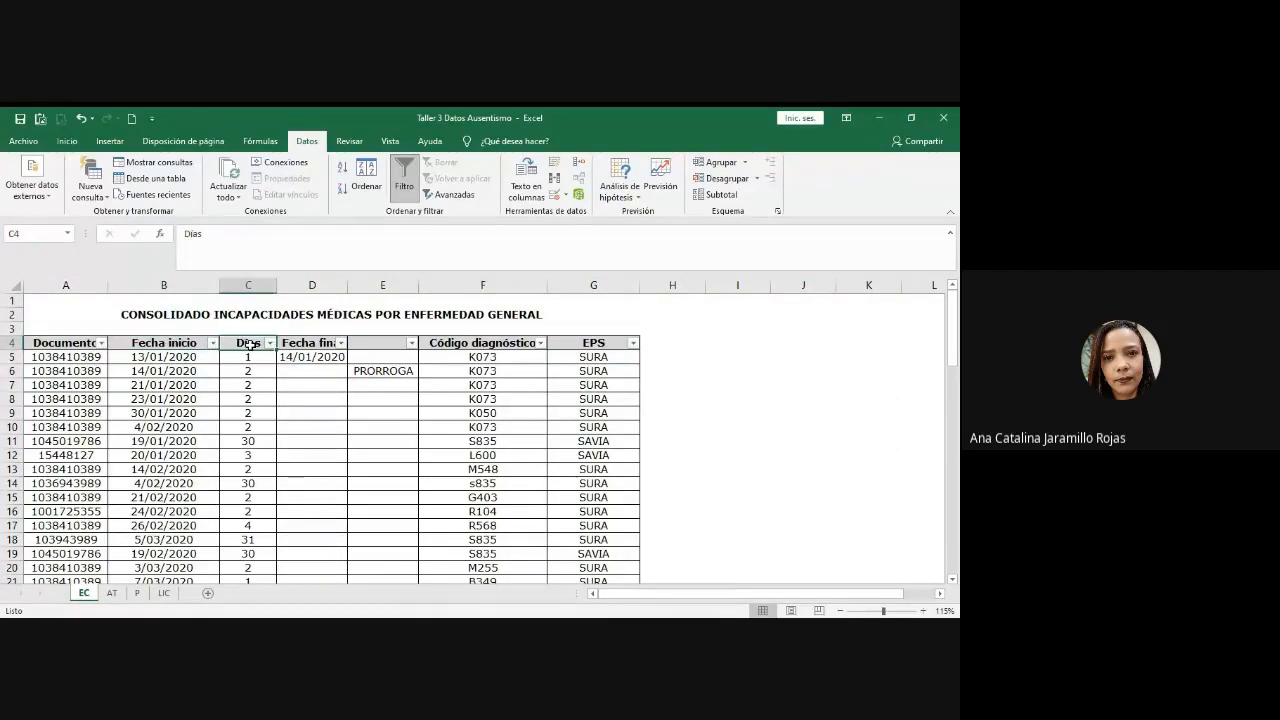
drag(305, 343, 340, 348)
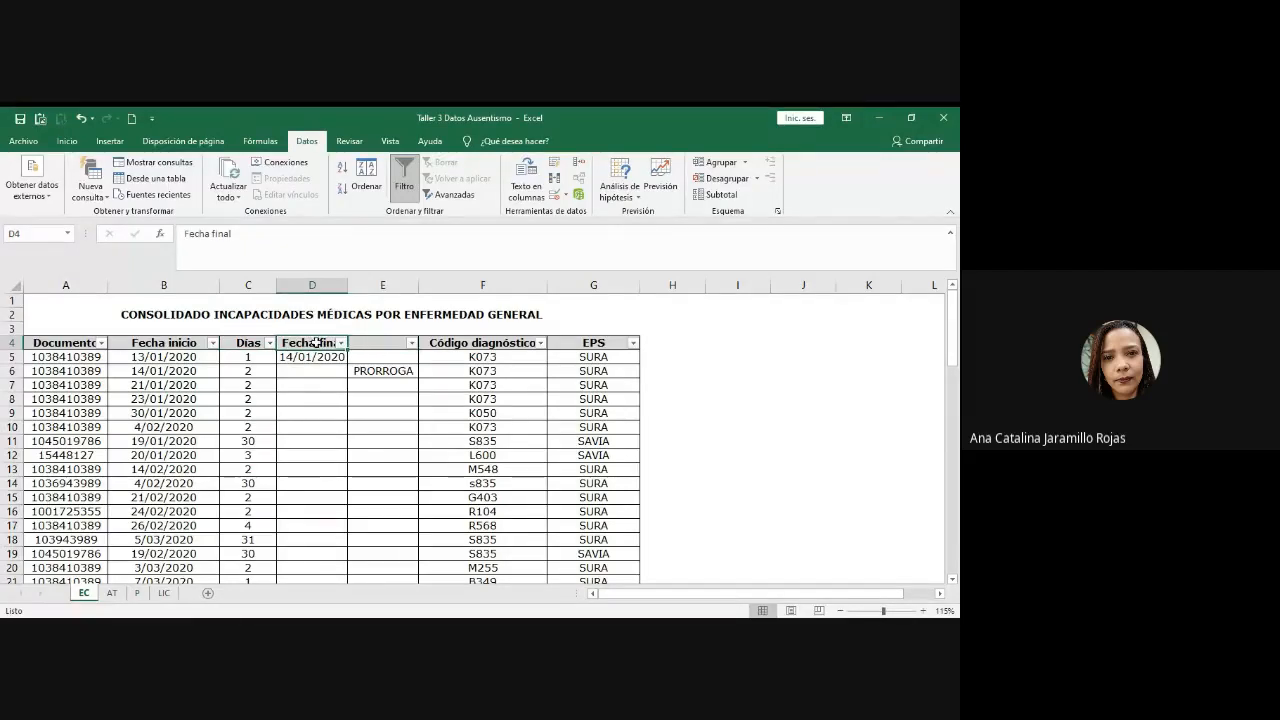
- Enter the header "Tipo" in E4 of the new column
click(387, 343)
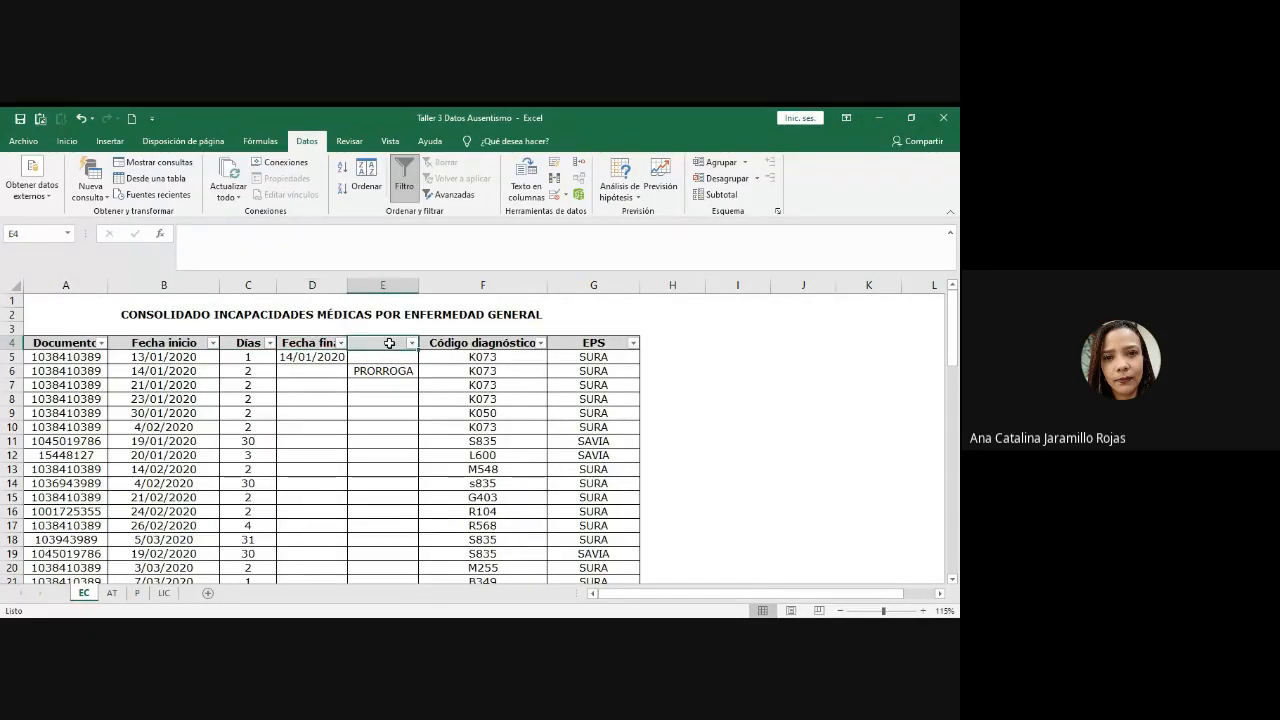
text(tipo)
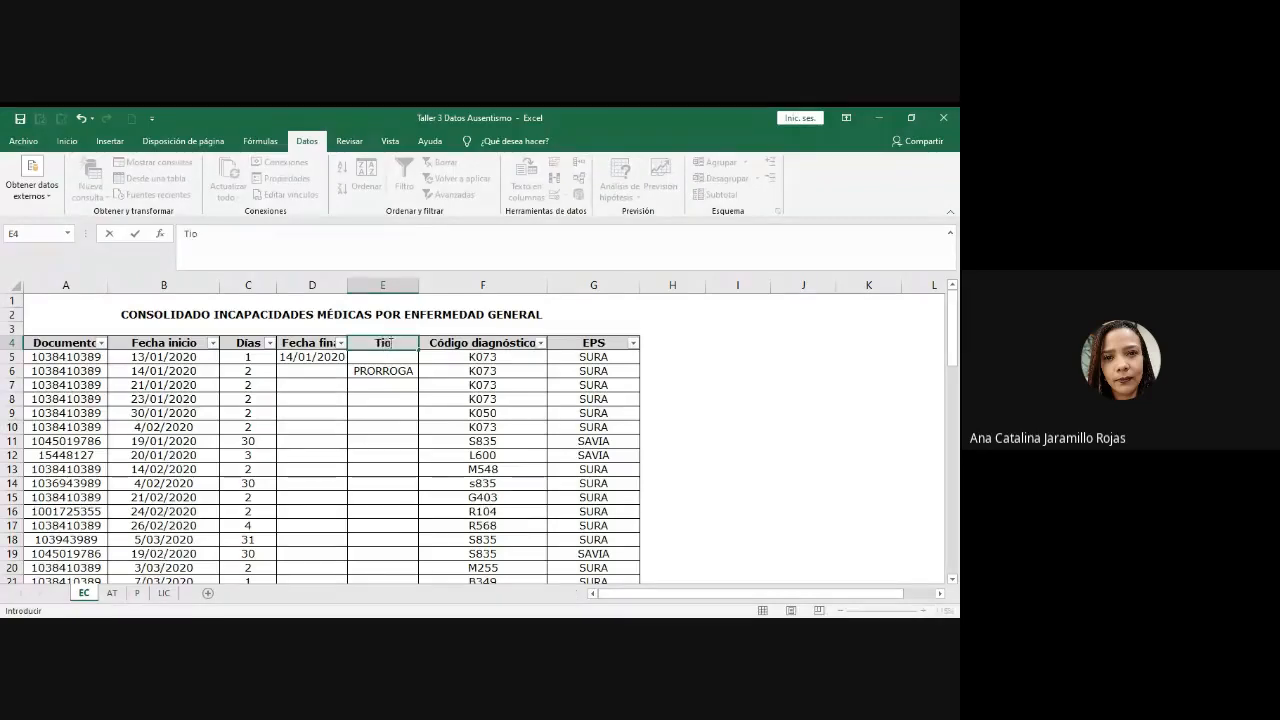
key(Tab)
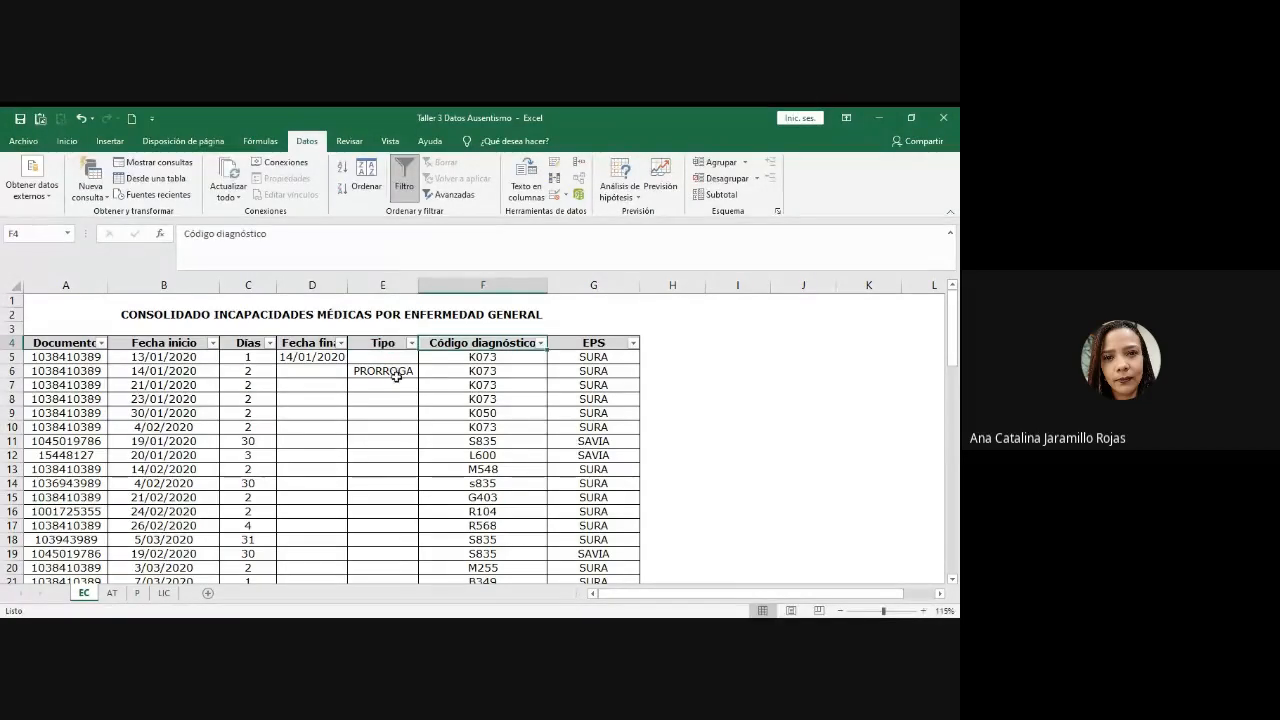
- Change the SI formula in E6 so it returns "NUEVA" when B6 does not equal D5
click(395, 375)
click(307, 234)
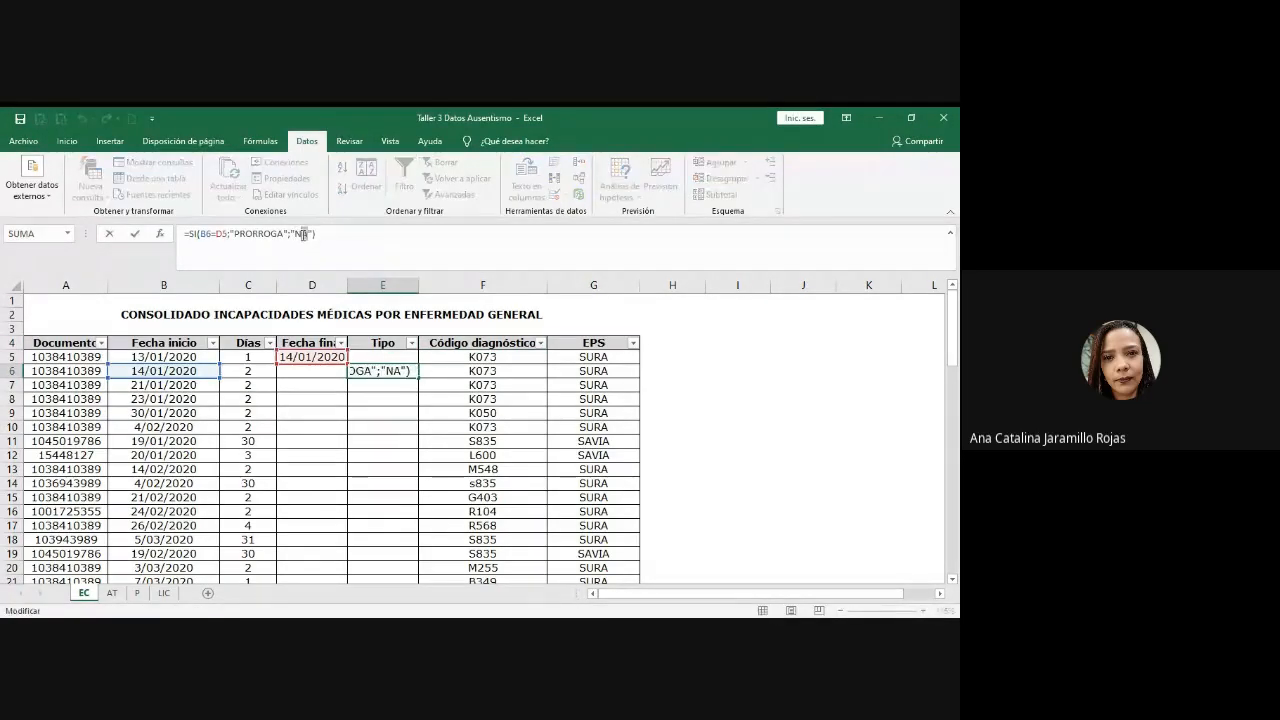
text(")
key(Return)
key(Left)
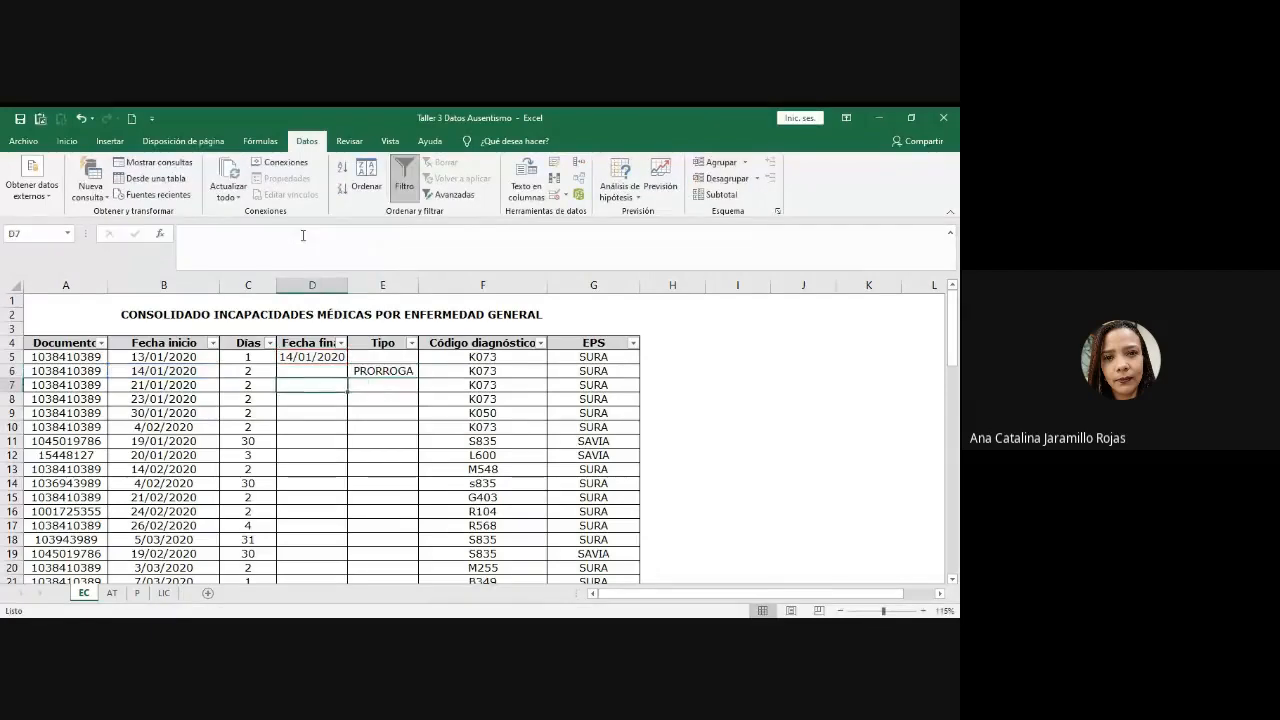
- Fill the Fecha final formula from D5 down through D7
click(395, 370)
click(182, 368)
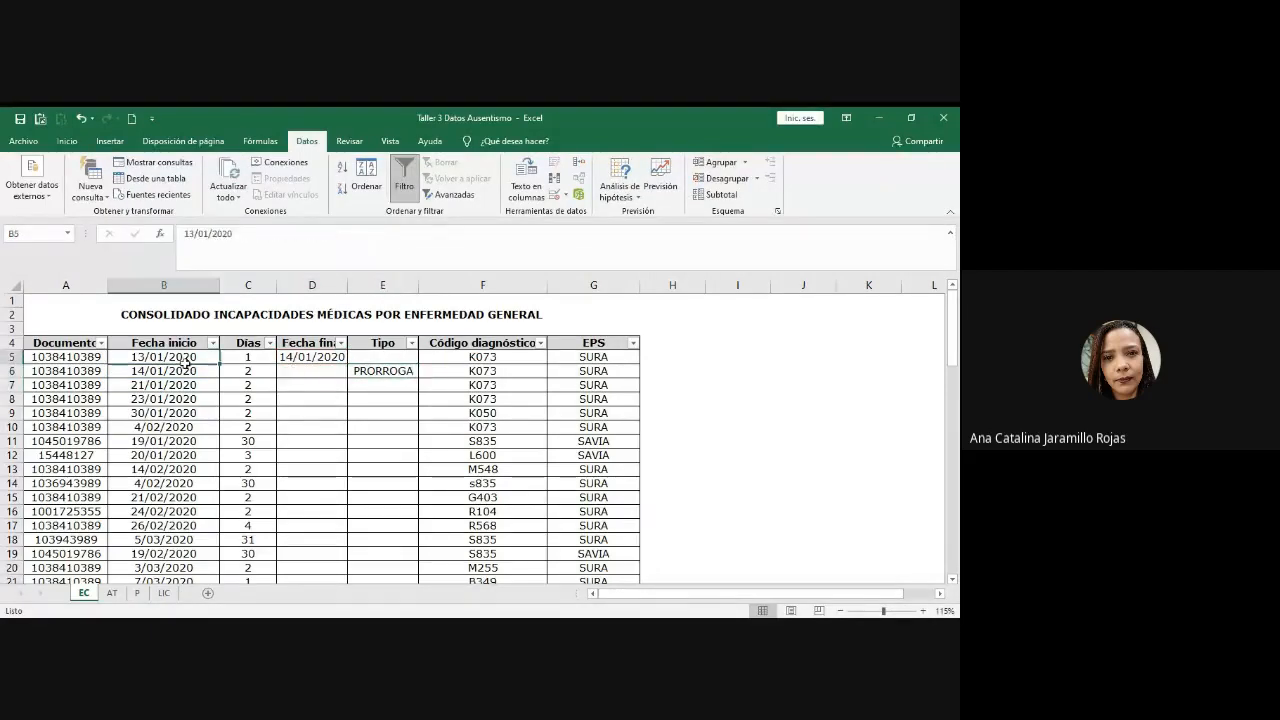
click(313, 372)
click(157, 371)
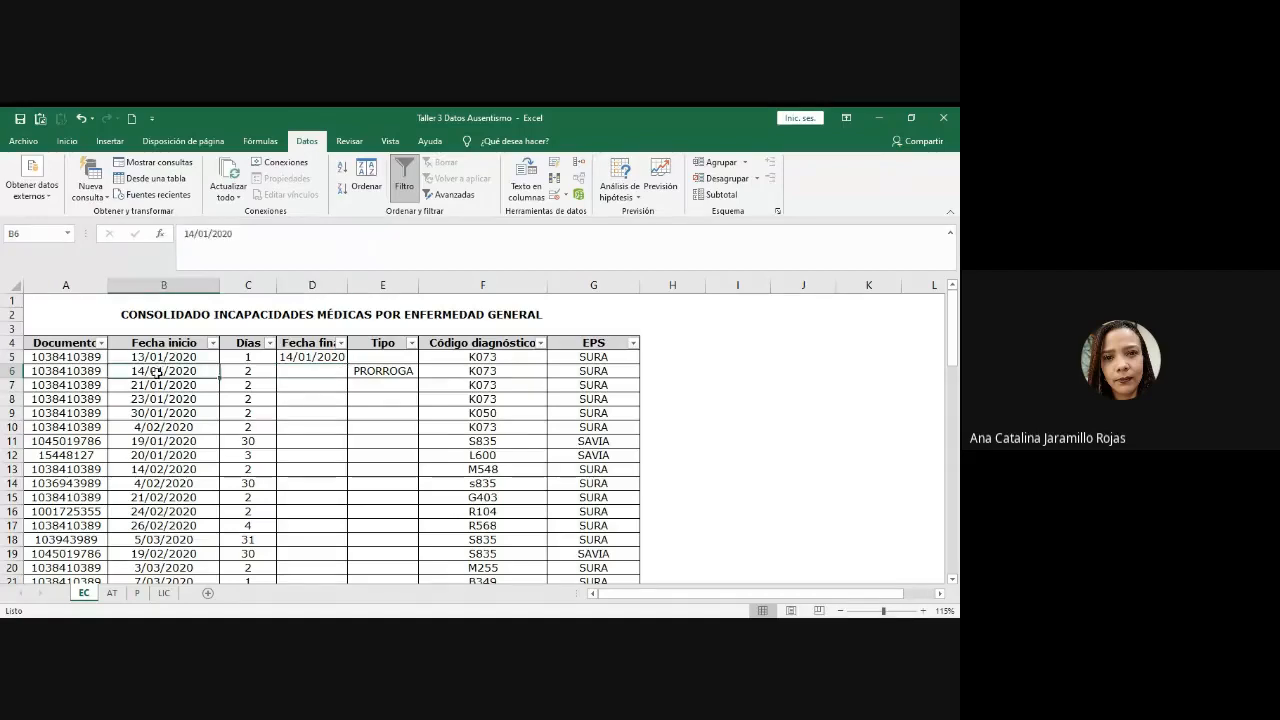
click(318, 358)
drag(346, 365, 346, 377)
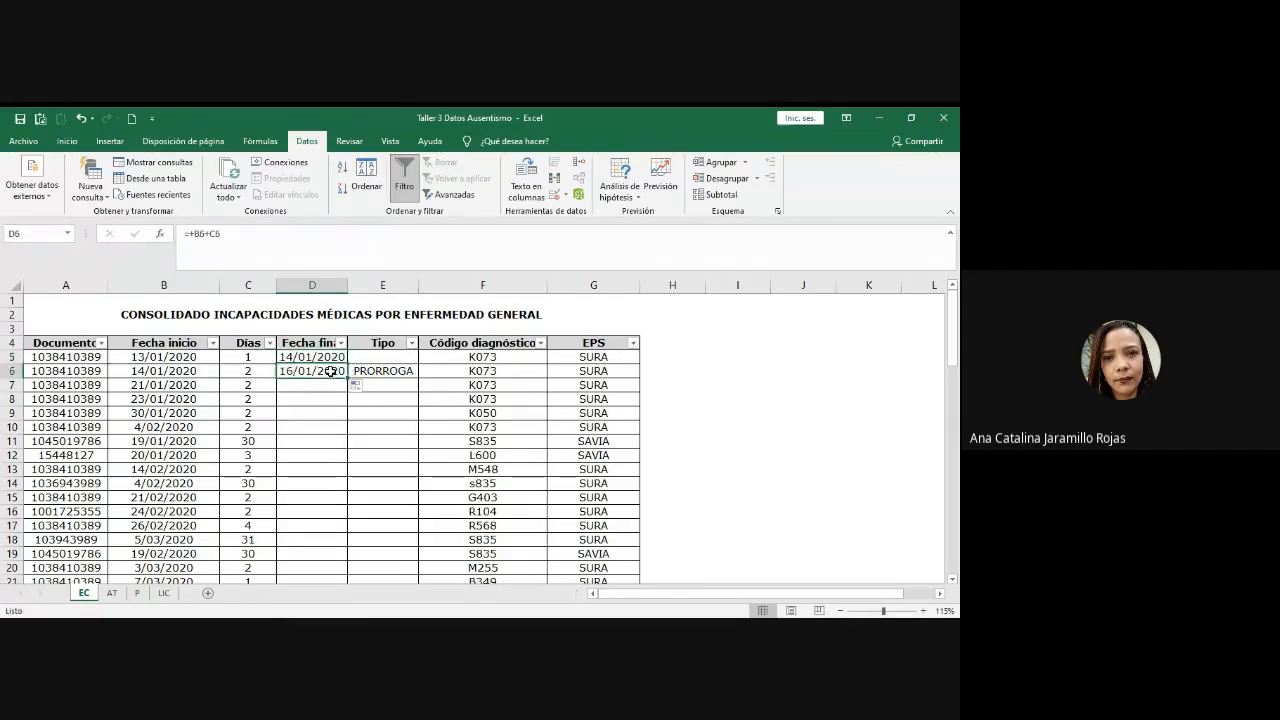
click(169, 366)
click(289, 367)
drag(346, 378, 330, 395)
- Fill the Tipo formula from E6 down to E7
click(188, 383)
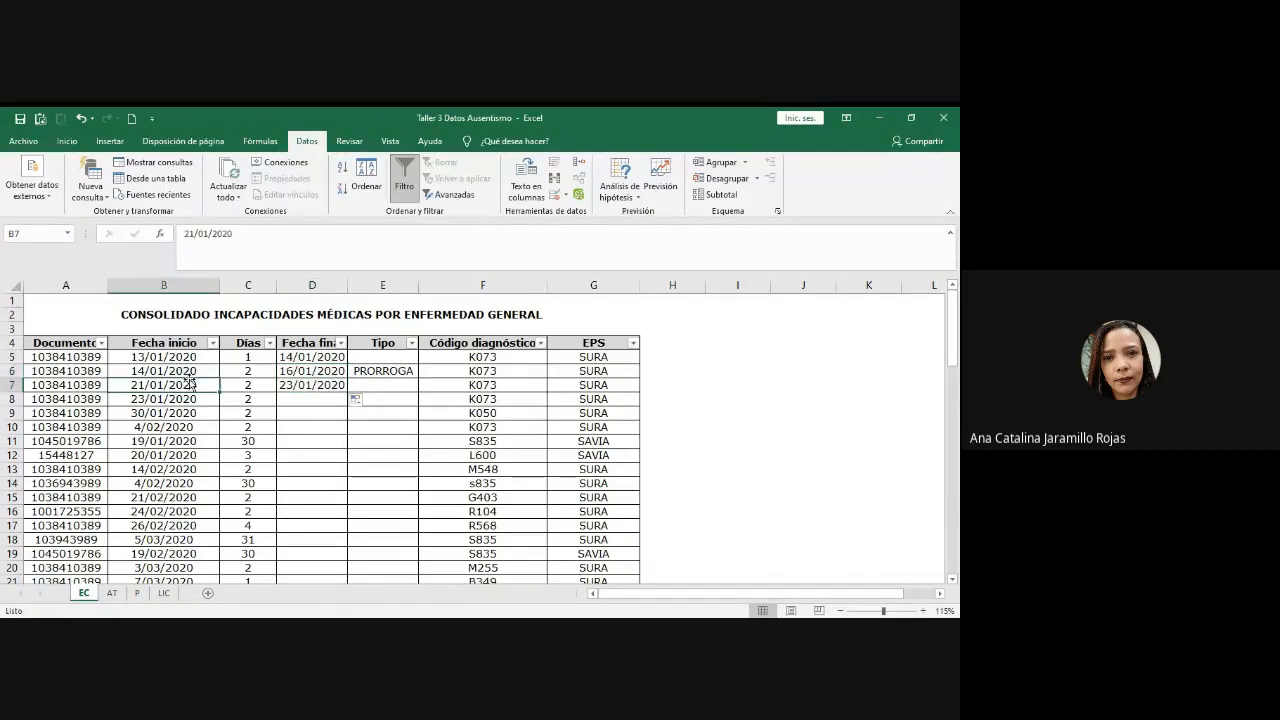
click(366, 375)
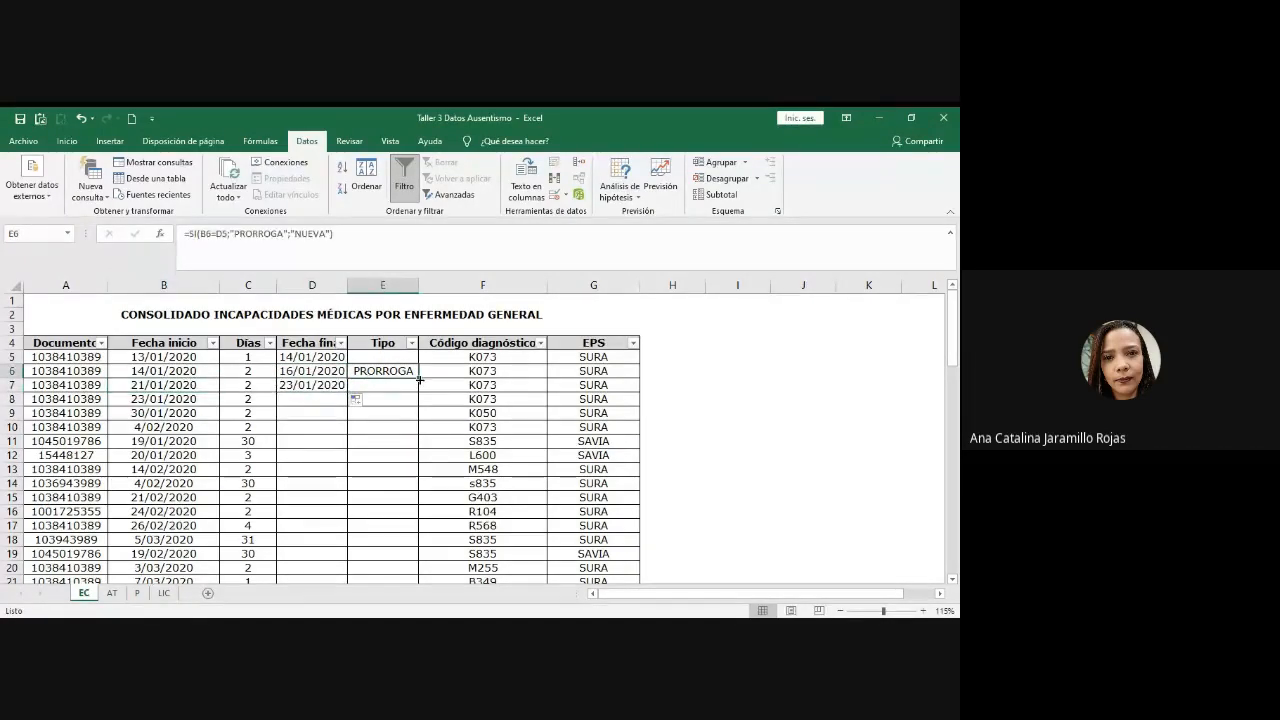
drag(418, 381, 416, 393)
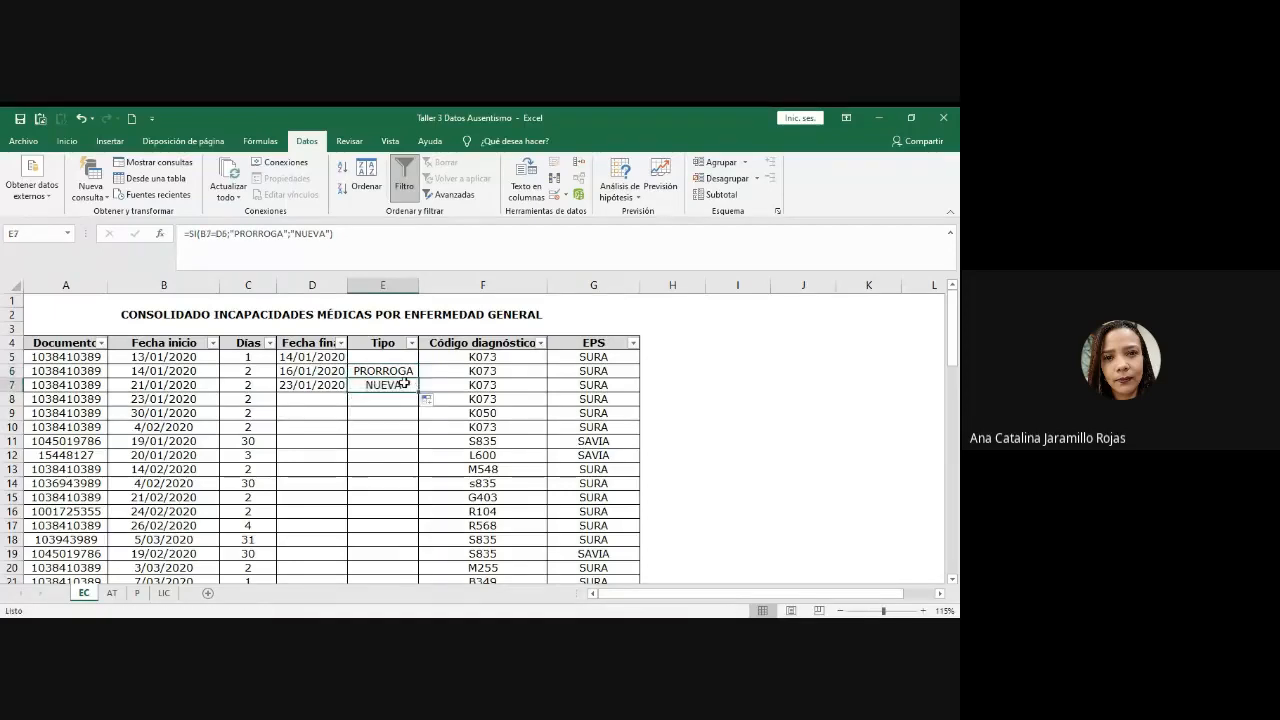
- Compare the start dates, end dates and Tipo results in rows 6 and 7
click(325, 382)
click(383, 372)
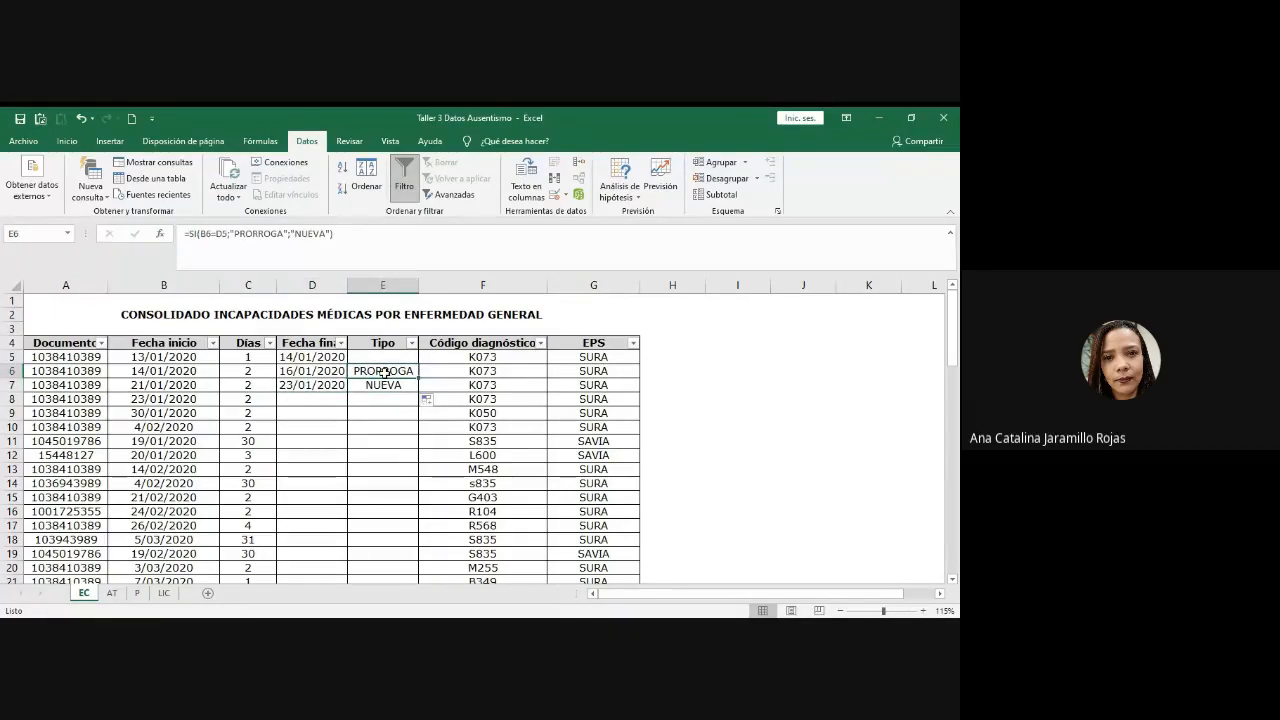
click(318, 372)
click(385, 372)
click(292, 372)
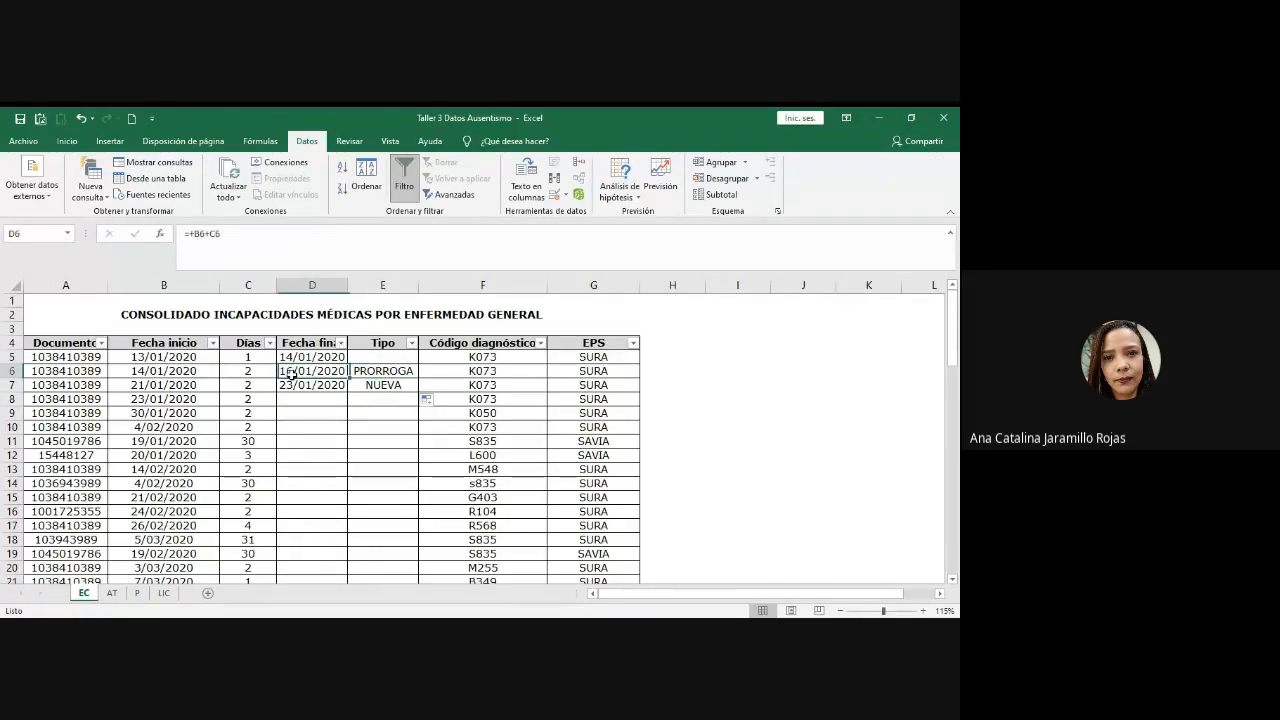
click(310, 385)
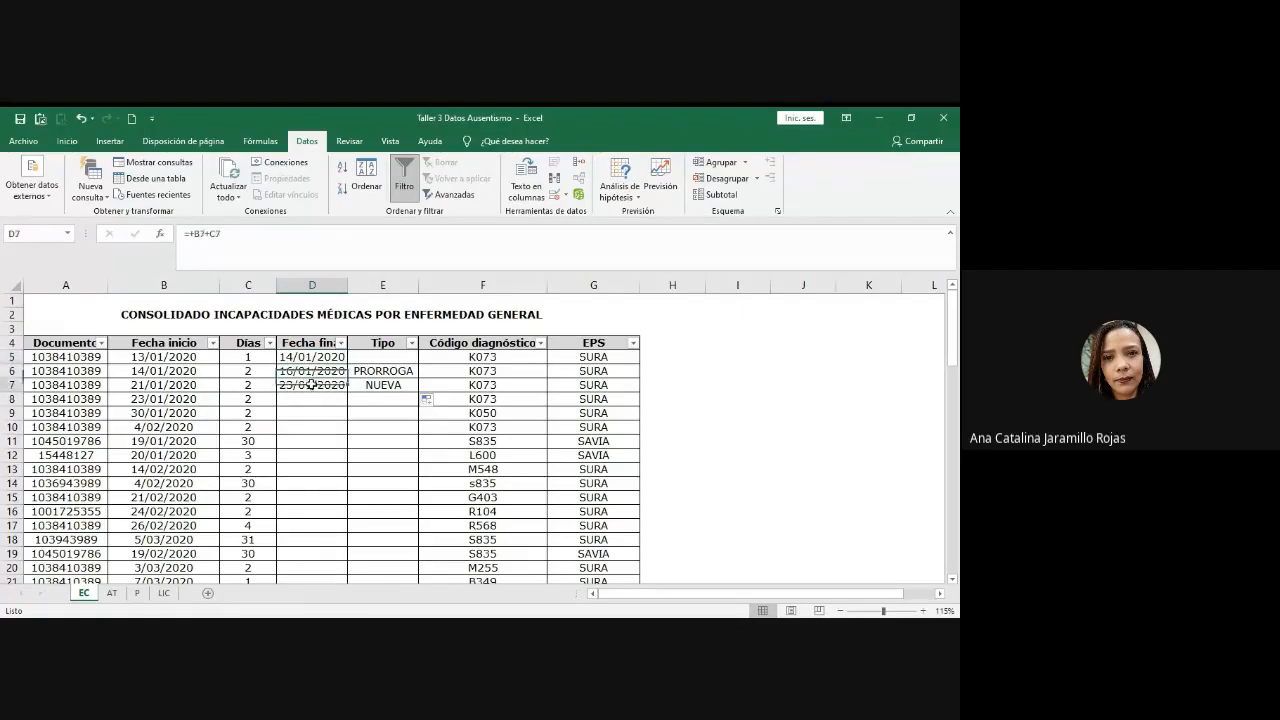
click(403, 388)
drag(180, 385, 400, 385)
click(412, 386)
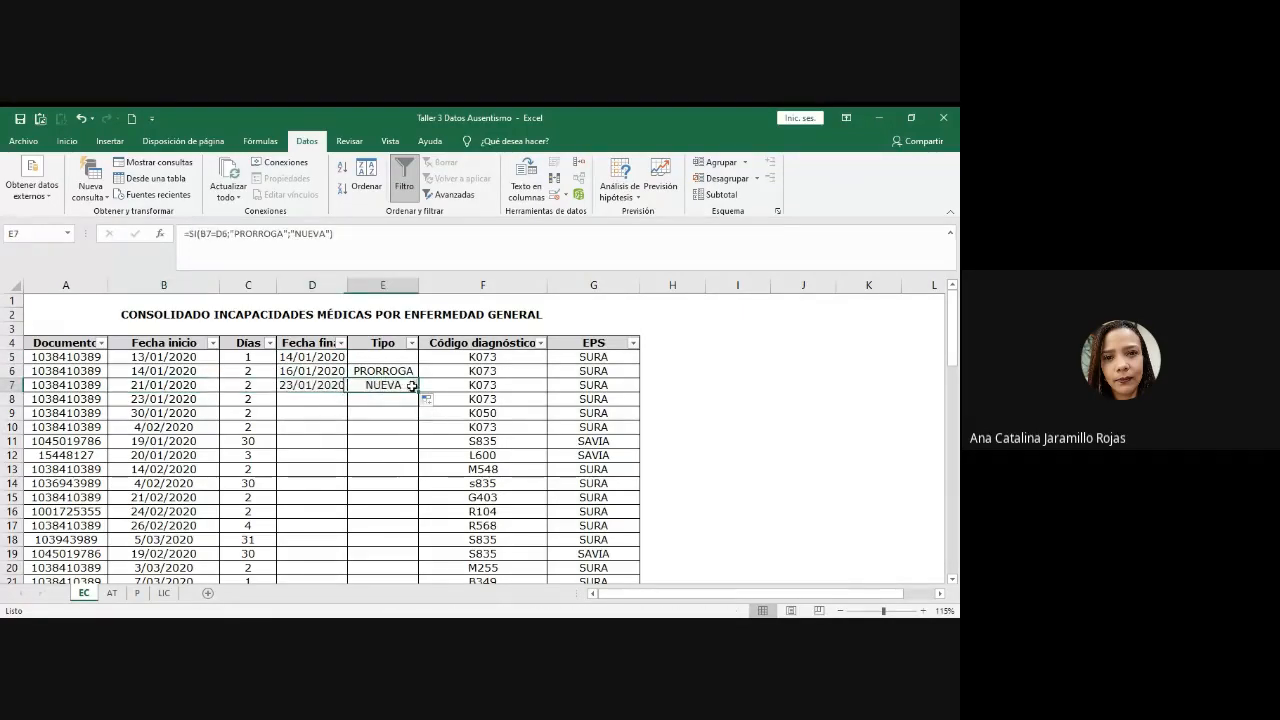
drag(168, 385, 207, 384)
click(365, 384)
click(207, 384)
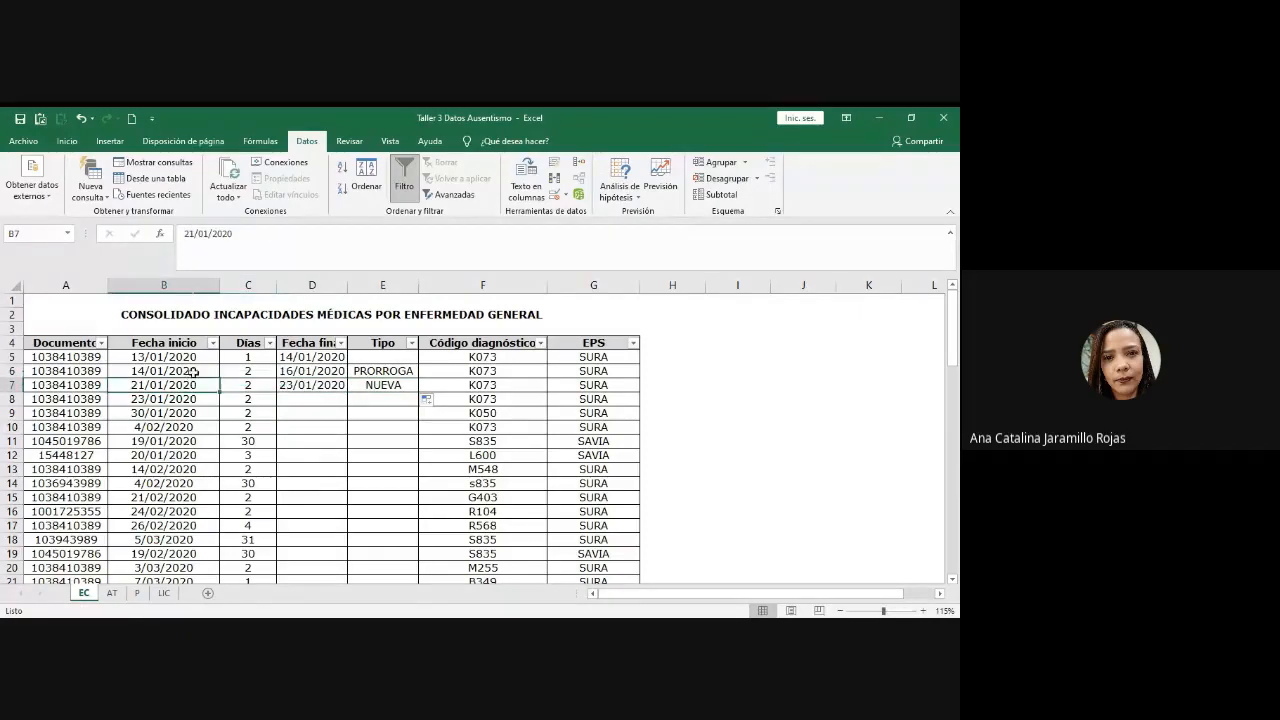
- Fill the Fecha final formula from D7 down to D8
click(312, 384)
drag(346, 391, 340, 403)
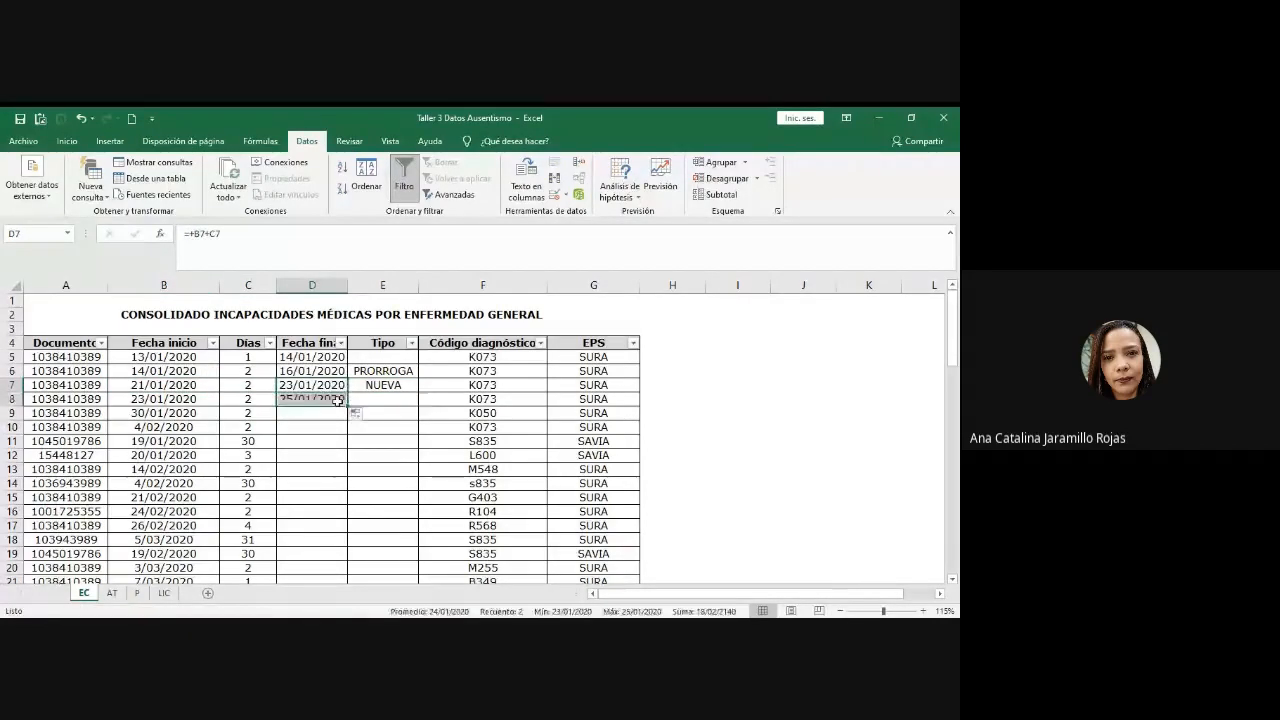
click(325, 400)
click(163, 396)
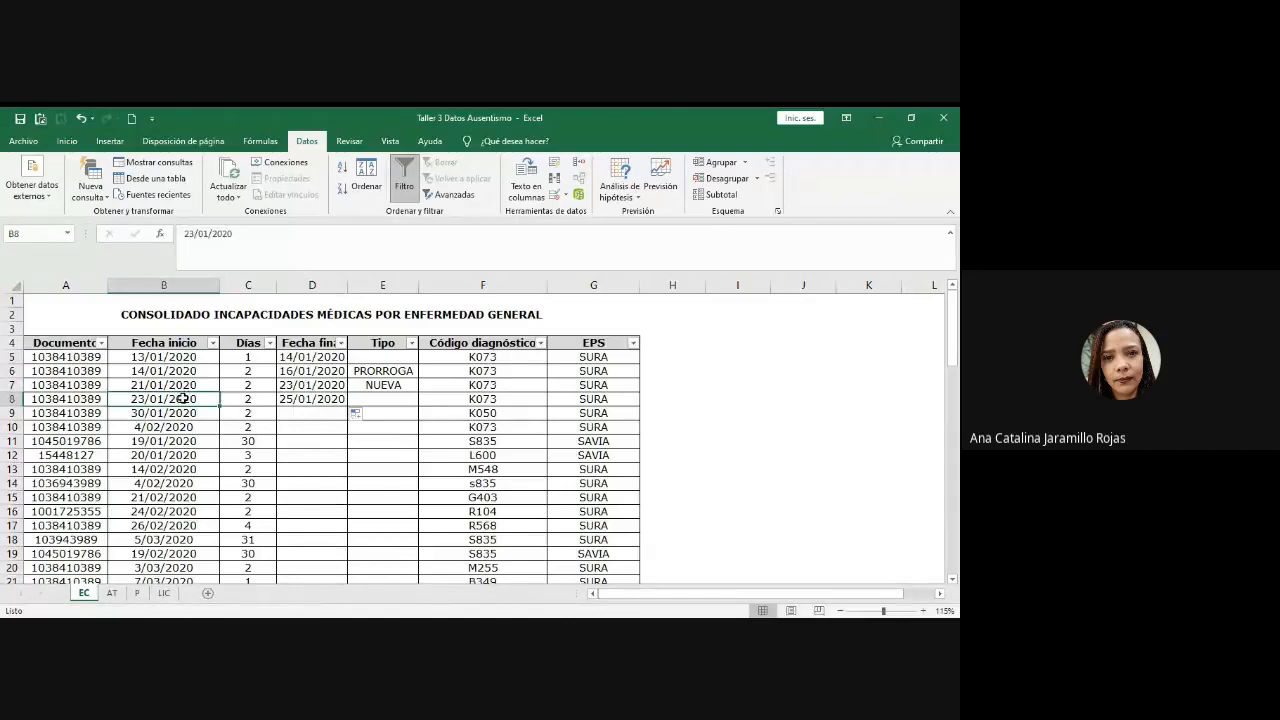
- Copy the Tipo formula from E7 into E8
click(379, 388)
key(ctrl+c)
key(Down)
key(Return)
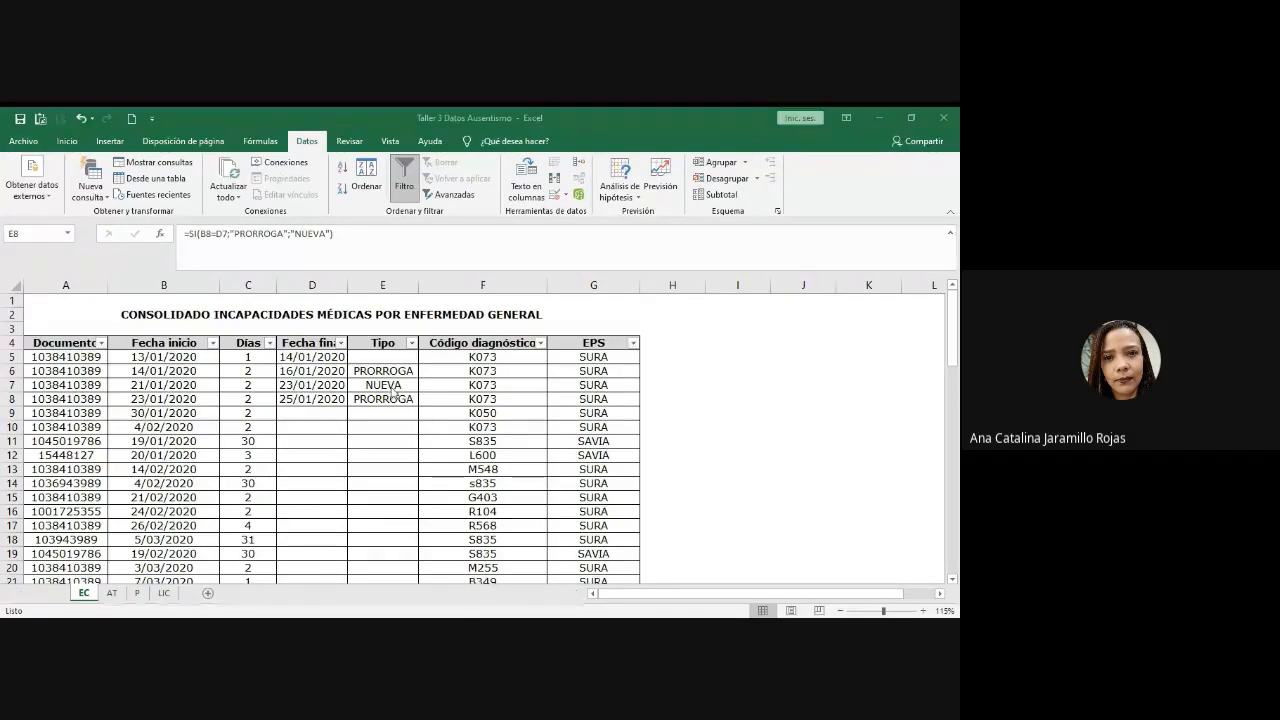
- Filter the Fecha inicio column to show only enero 2020
click(212, 344)
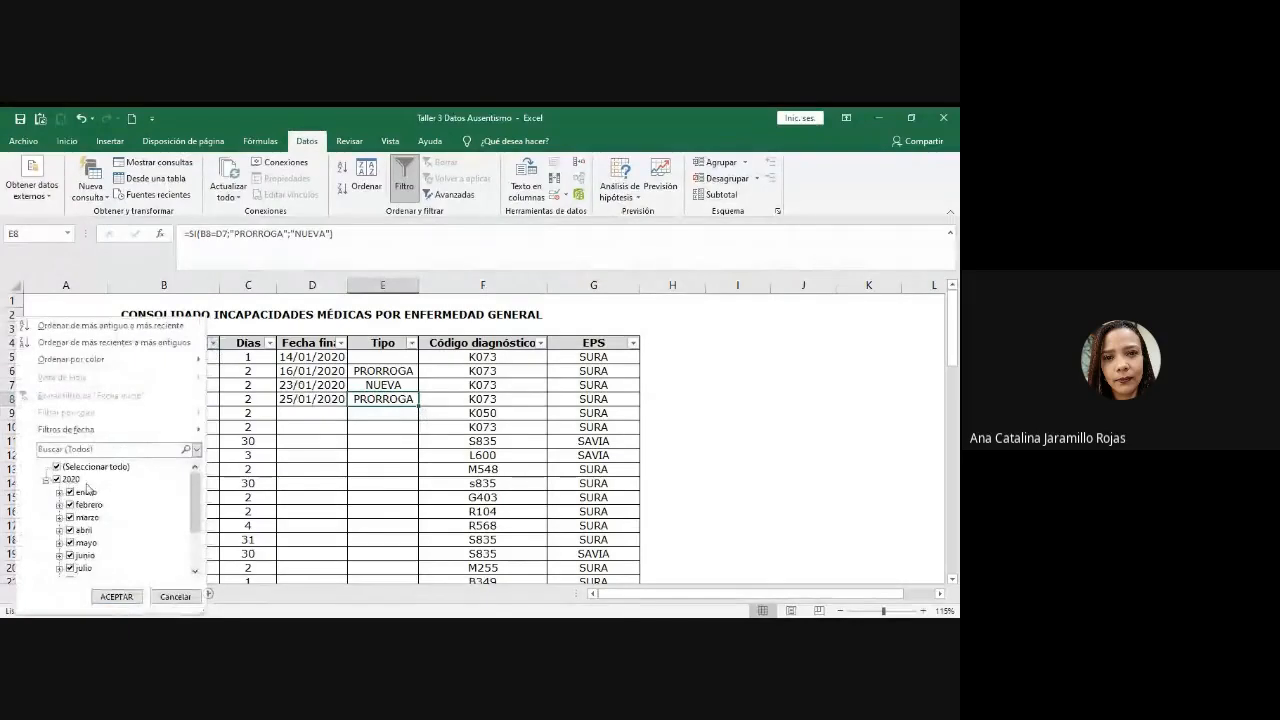
click(58, 466)
click(70, 492)
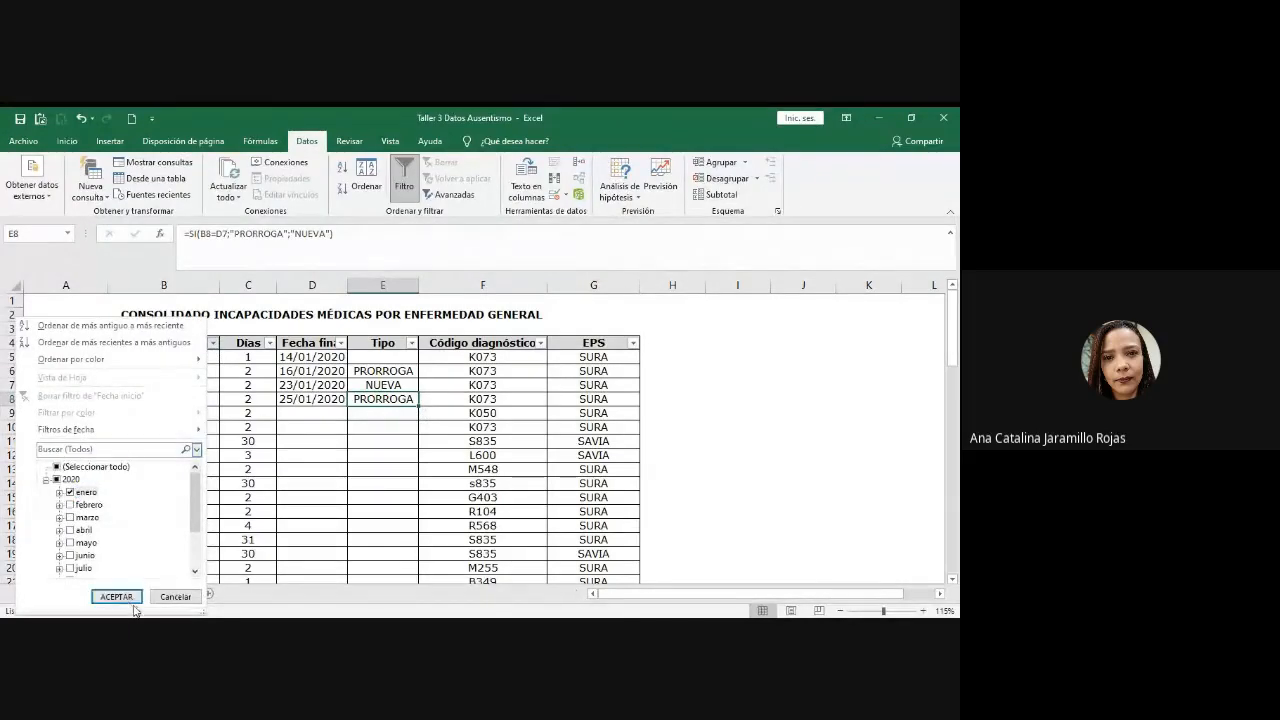
click(116, 596)
- Examine the Fecha inicio, Fecha final and Tipo values of the filtered January rows
drag(198, 357, 203, 443)
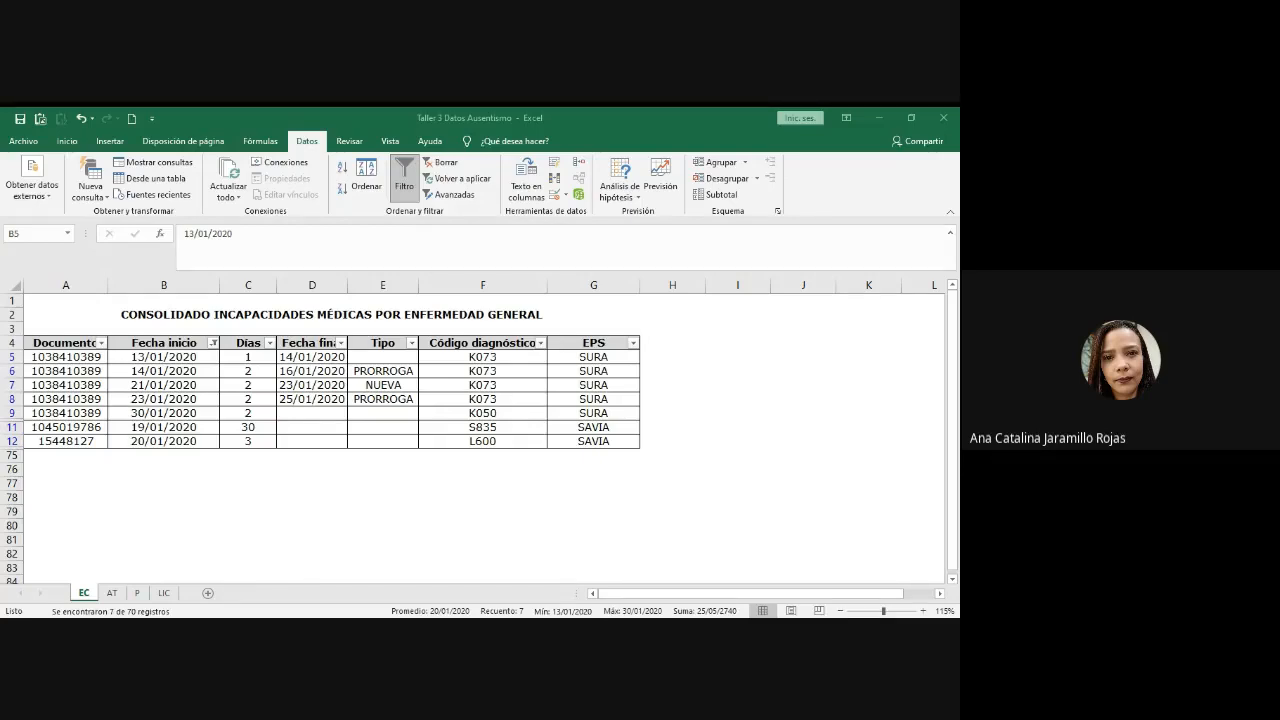
key(alt+Tab)
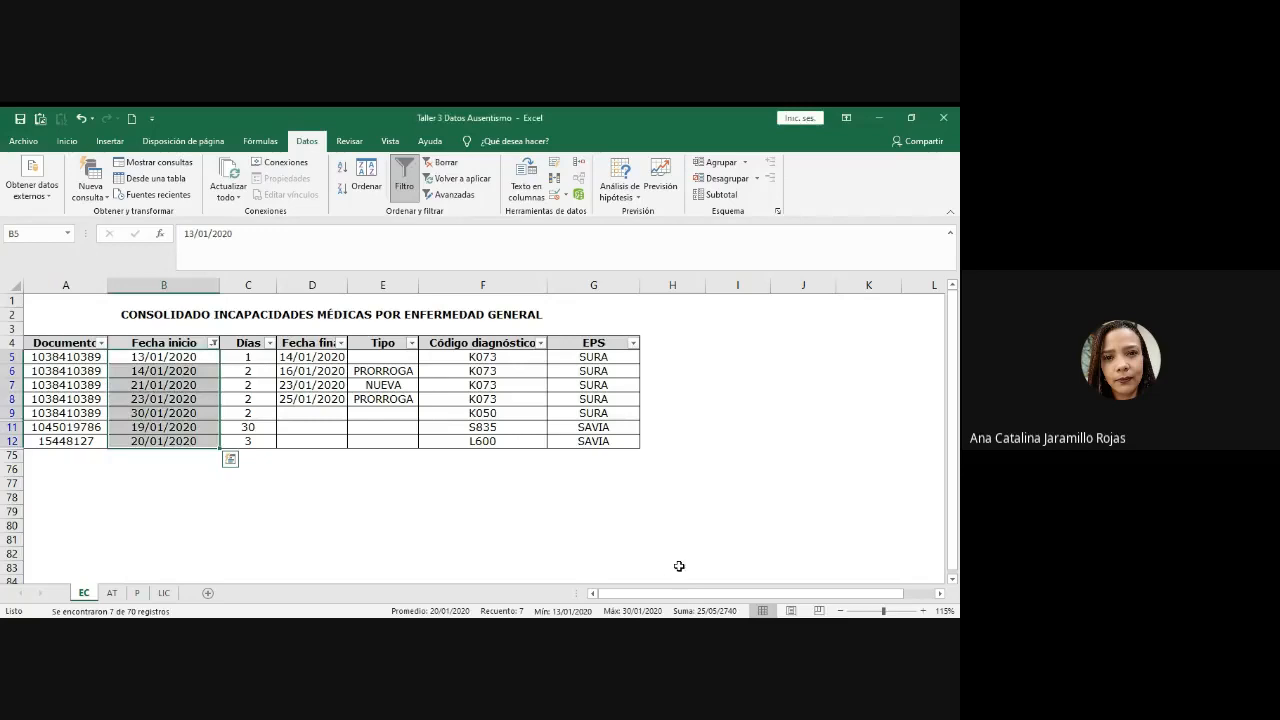
key(alt+Tab)
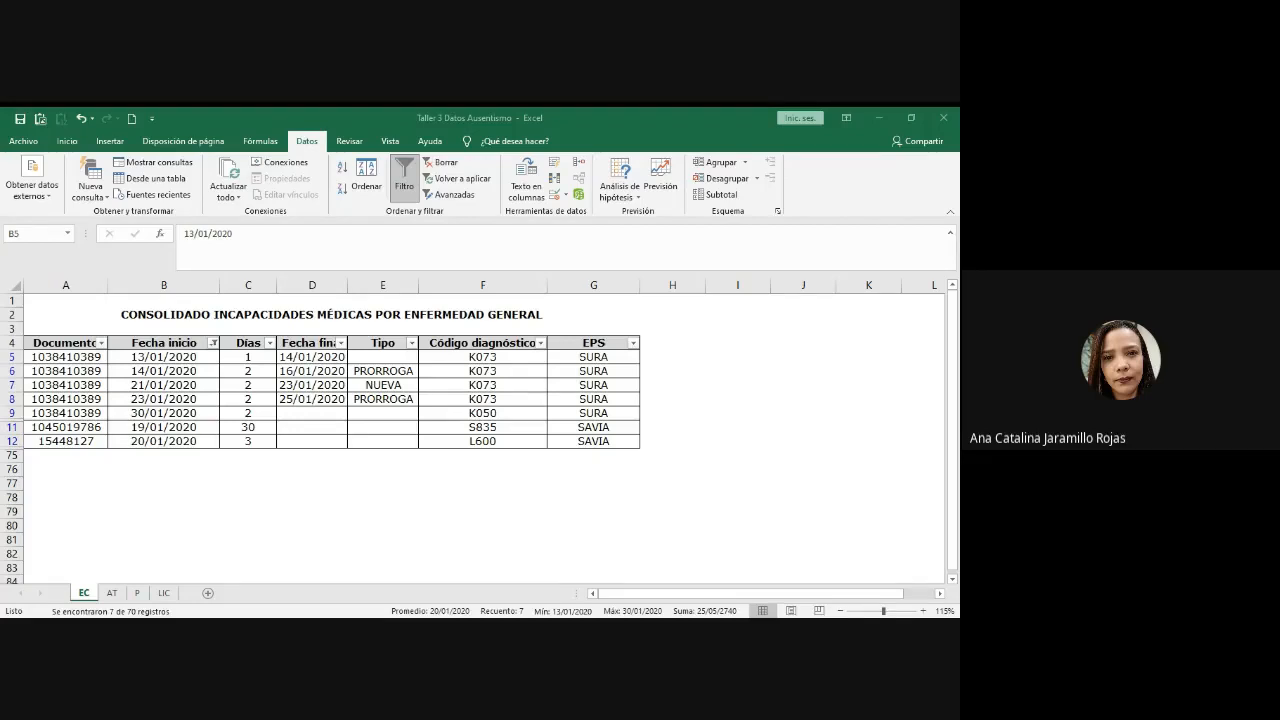
click(398, 371)
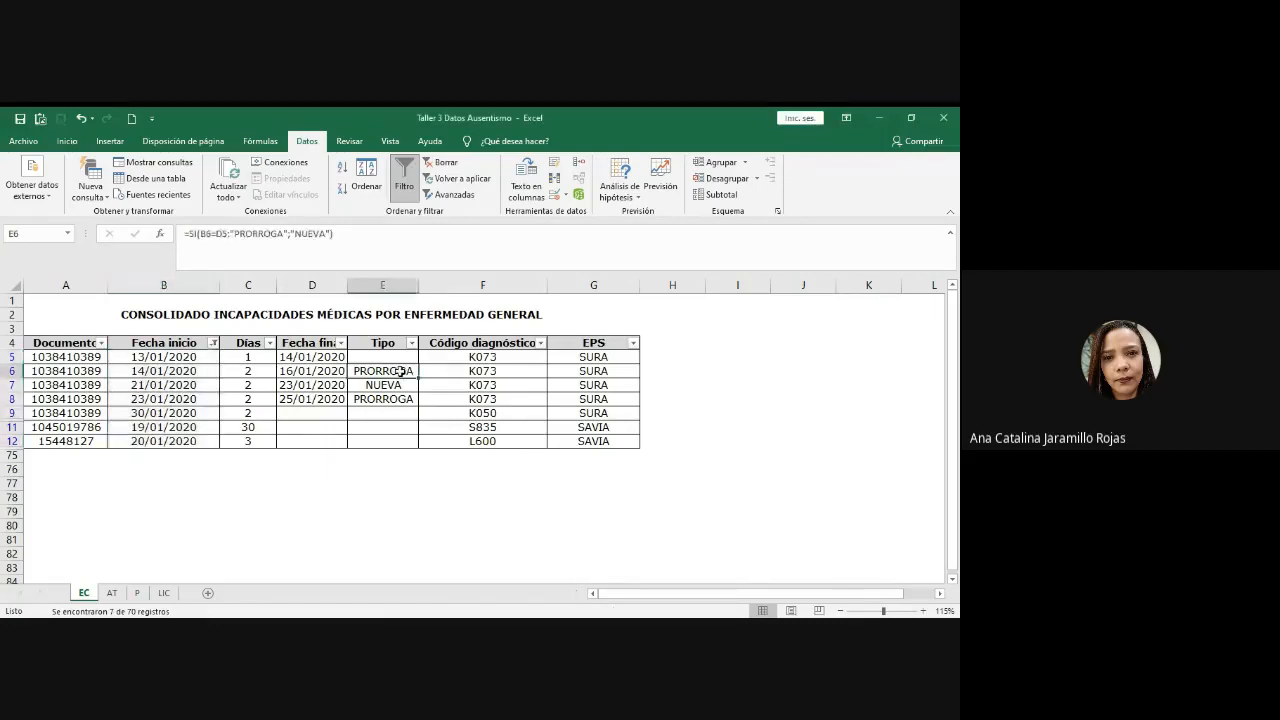
click(302, 358)
drag(38, 357, 603, 452)
click(378, 370)
click(383, 358)
click(390, 413)
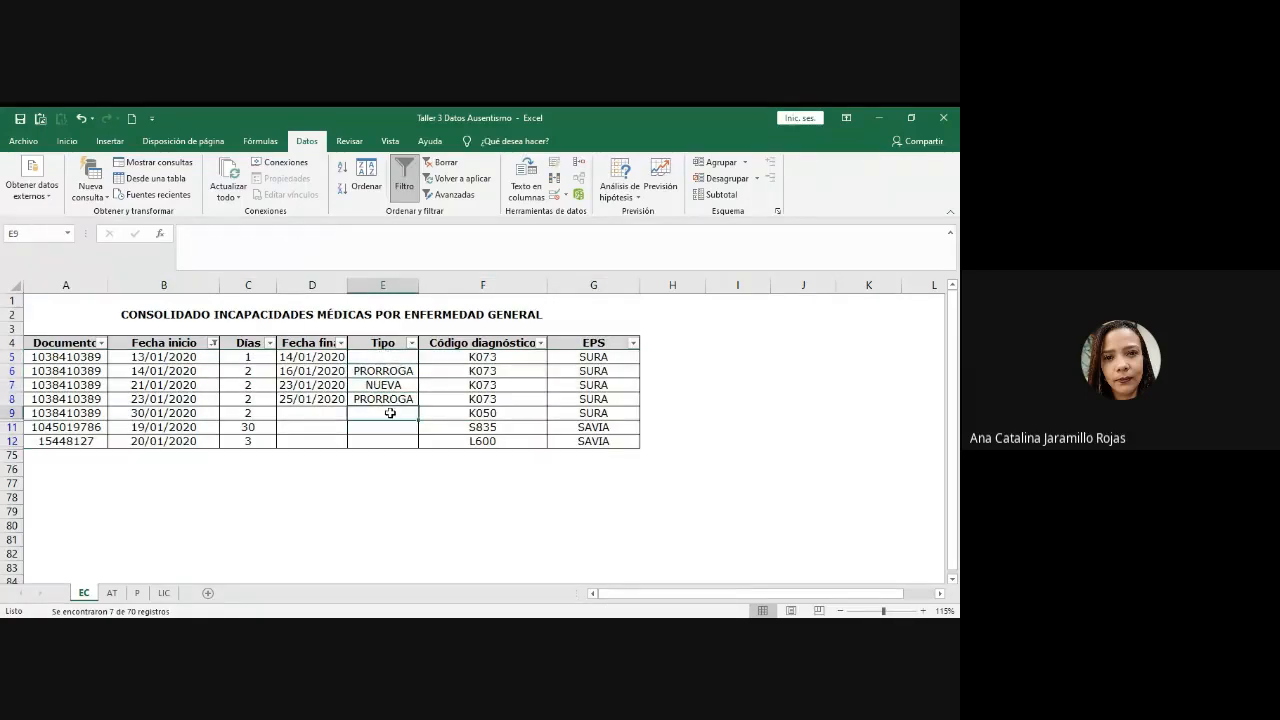
click(388, 384)
click(373, 397)
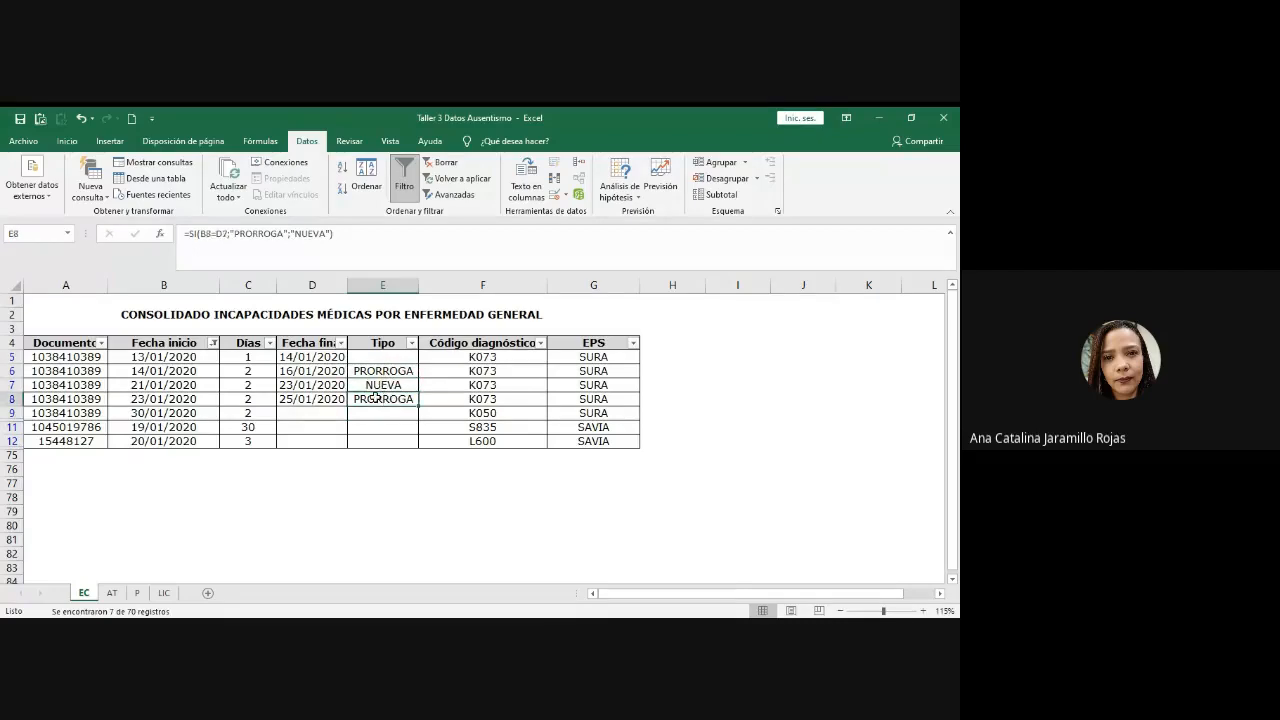
drag(300, 400, 357, 400)
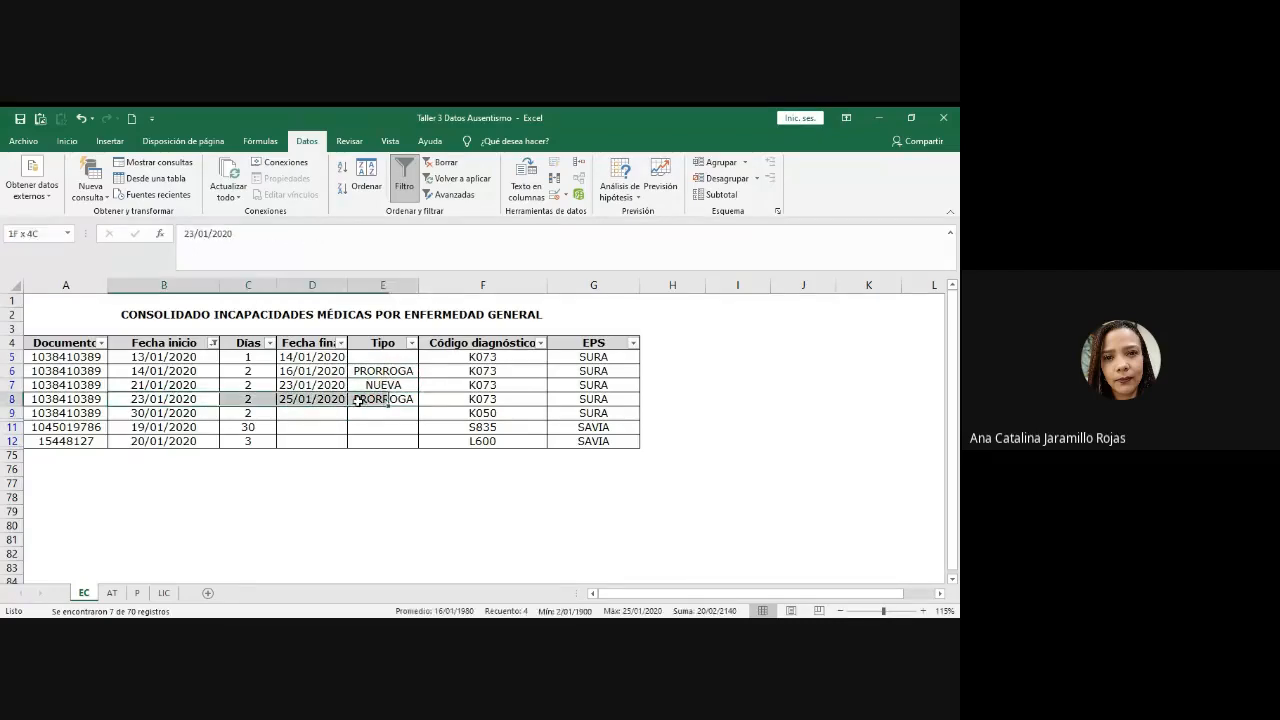
drag(312, 357, 342, 400)
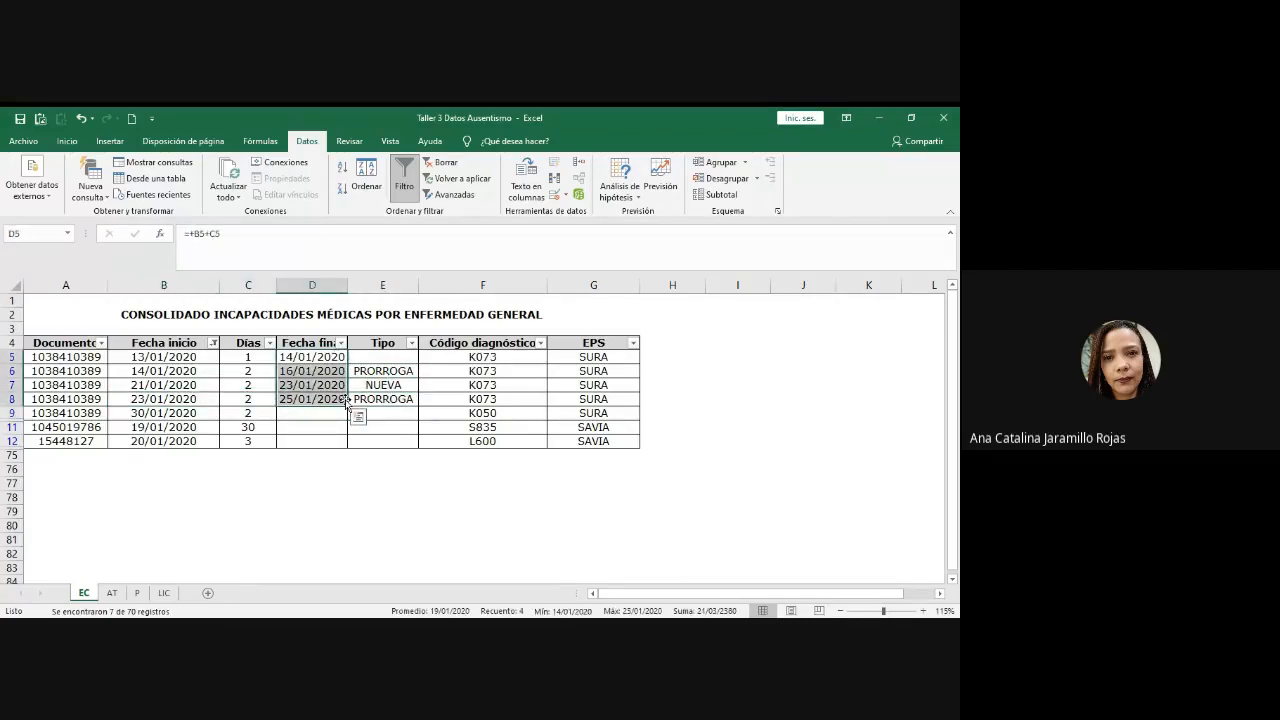
click(382, 398)
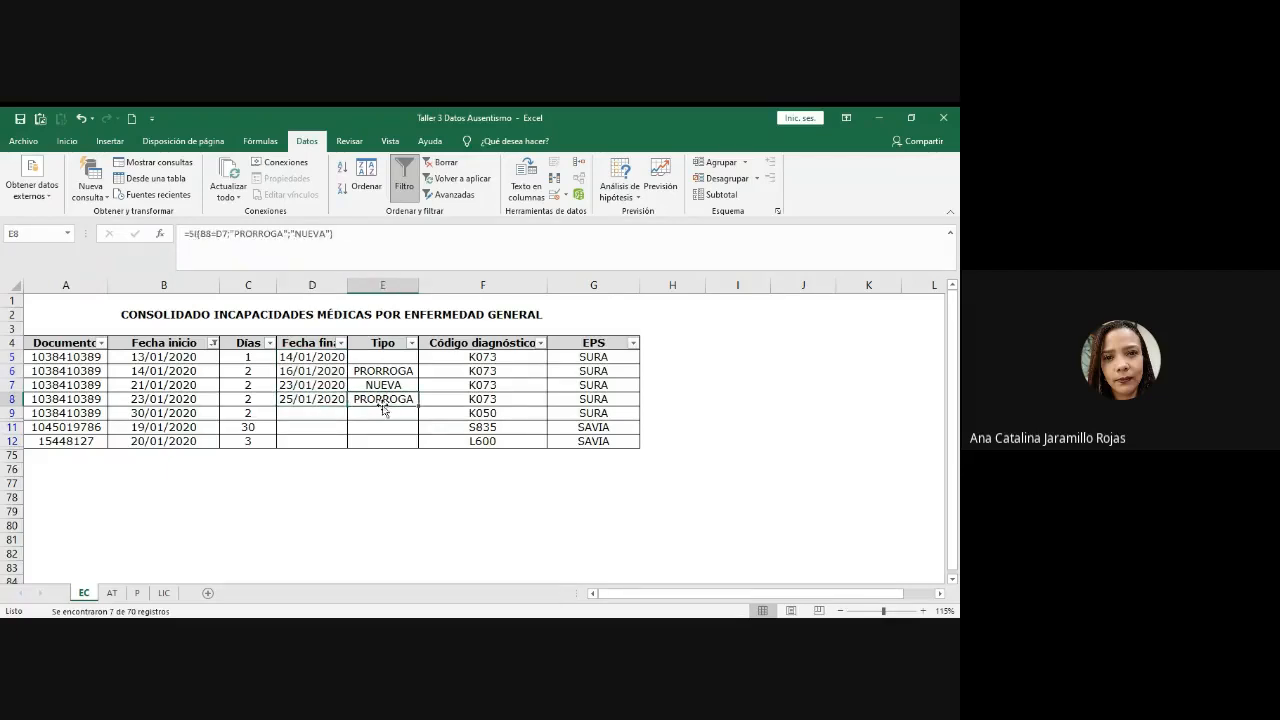
- Fill the Fecha final formula from D8 down to D9
click(314, 400)
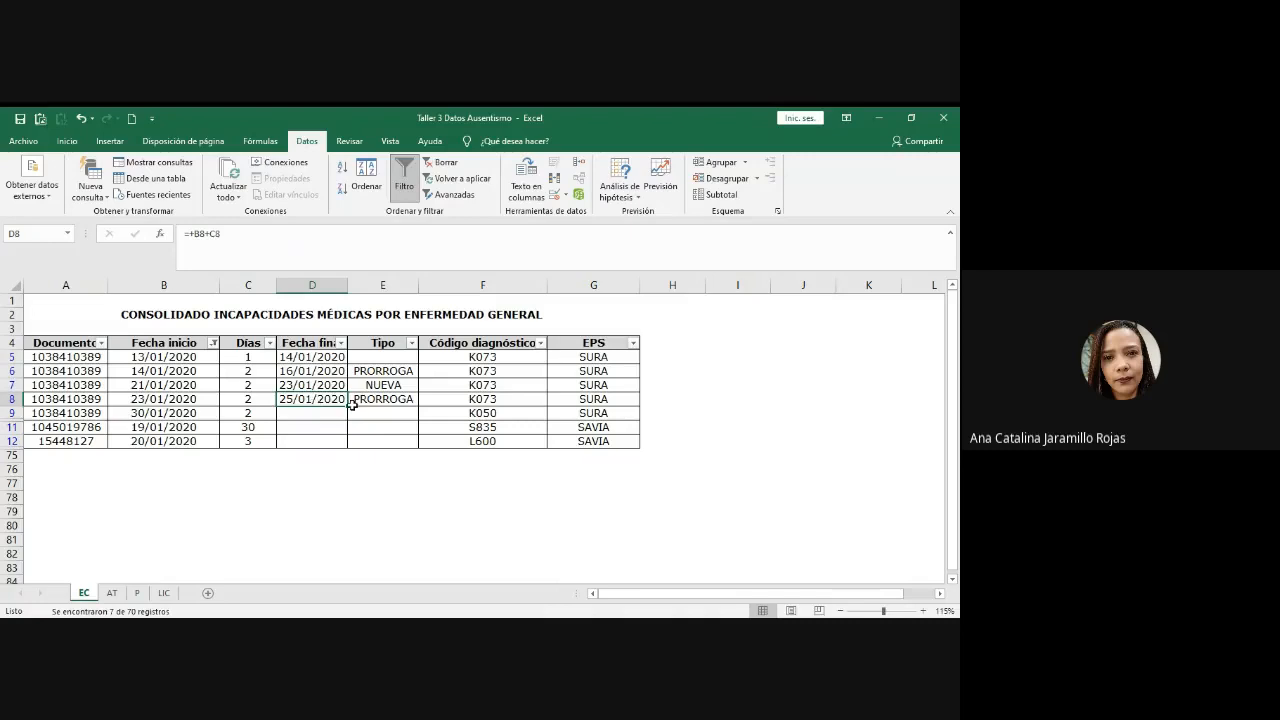
drag(347, 406, 350, 419)
click(376, 421)
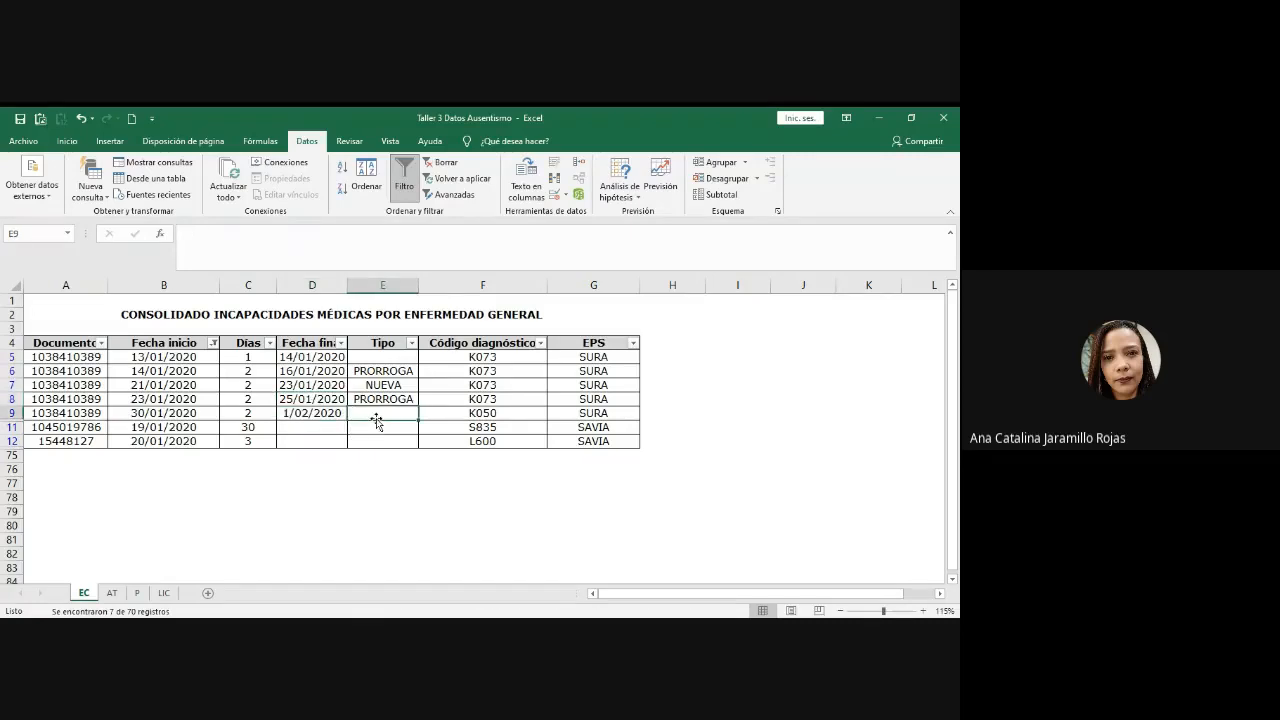
- Review the Fecha inicio, Días and Fecha final values in row 9 and the Días values of the rows below it
click(338, 414)
click(391, 414)
click(295, 416)
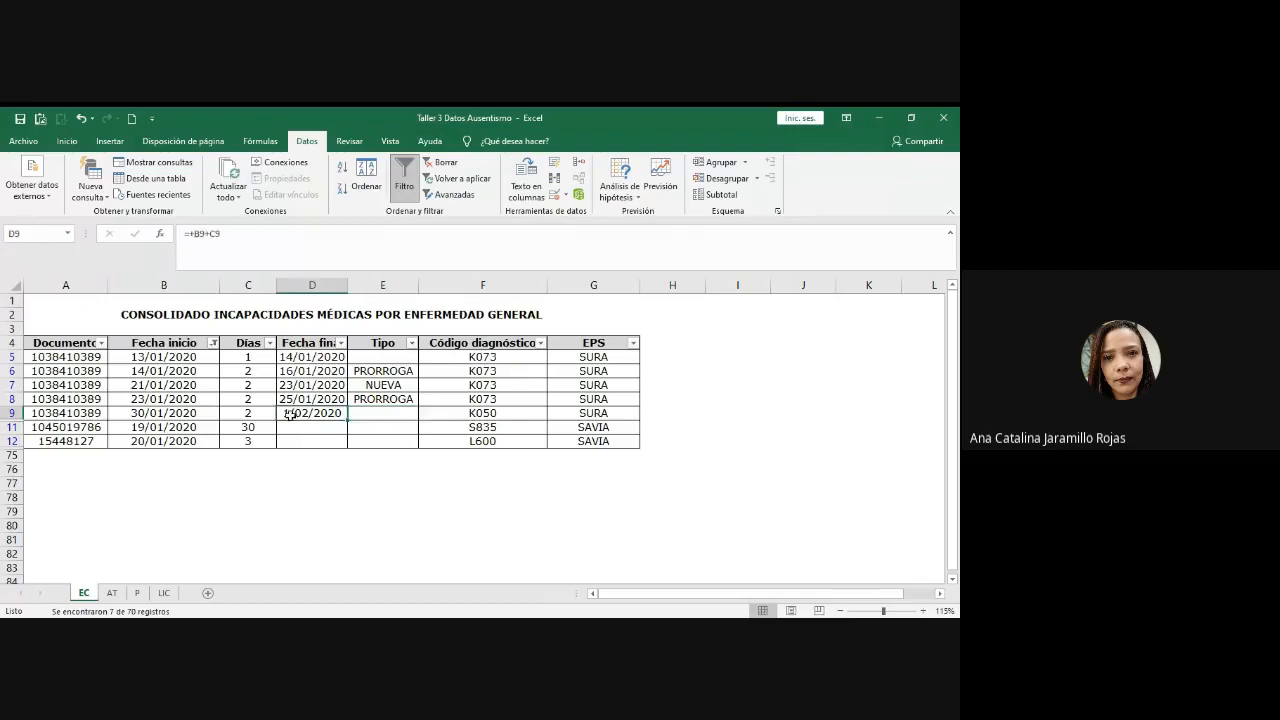
click(386, 412)
click(329, 413)
drag(248, 413, 316, 413)
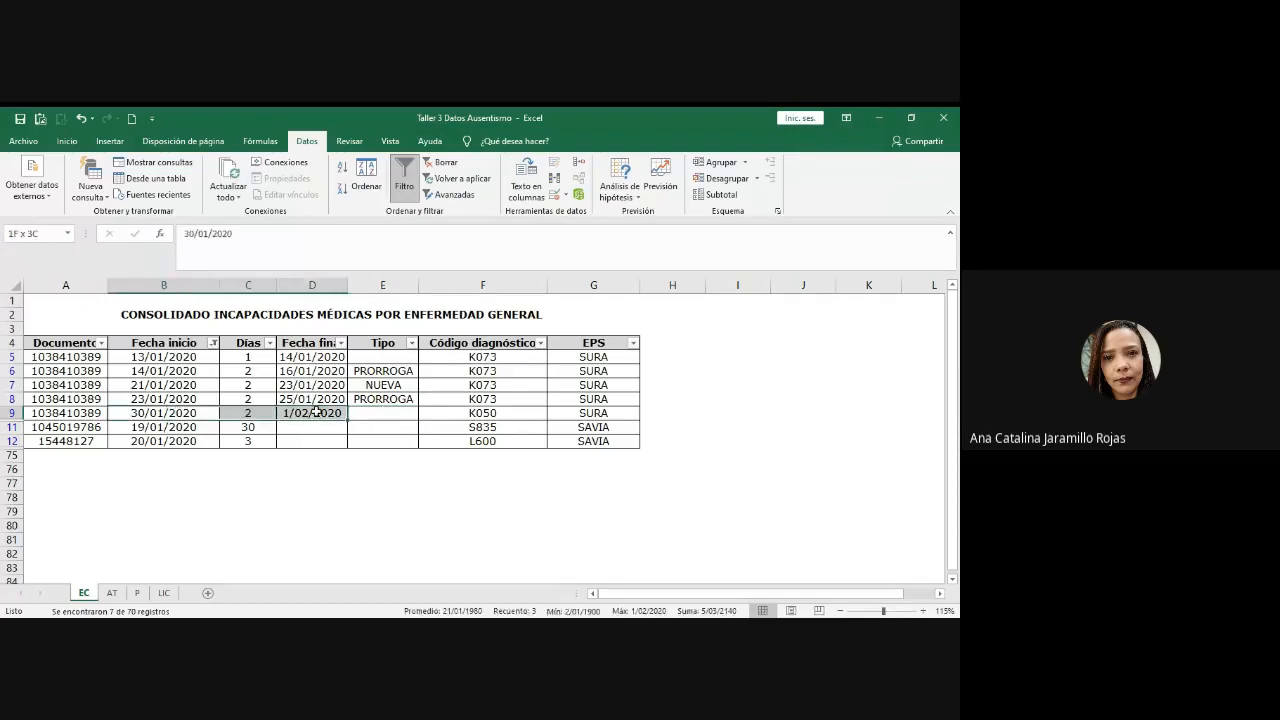
click(316, 413)
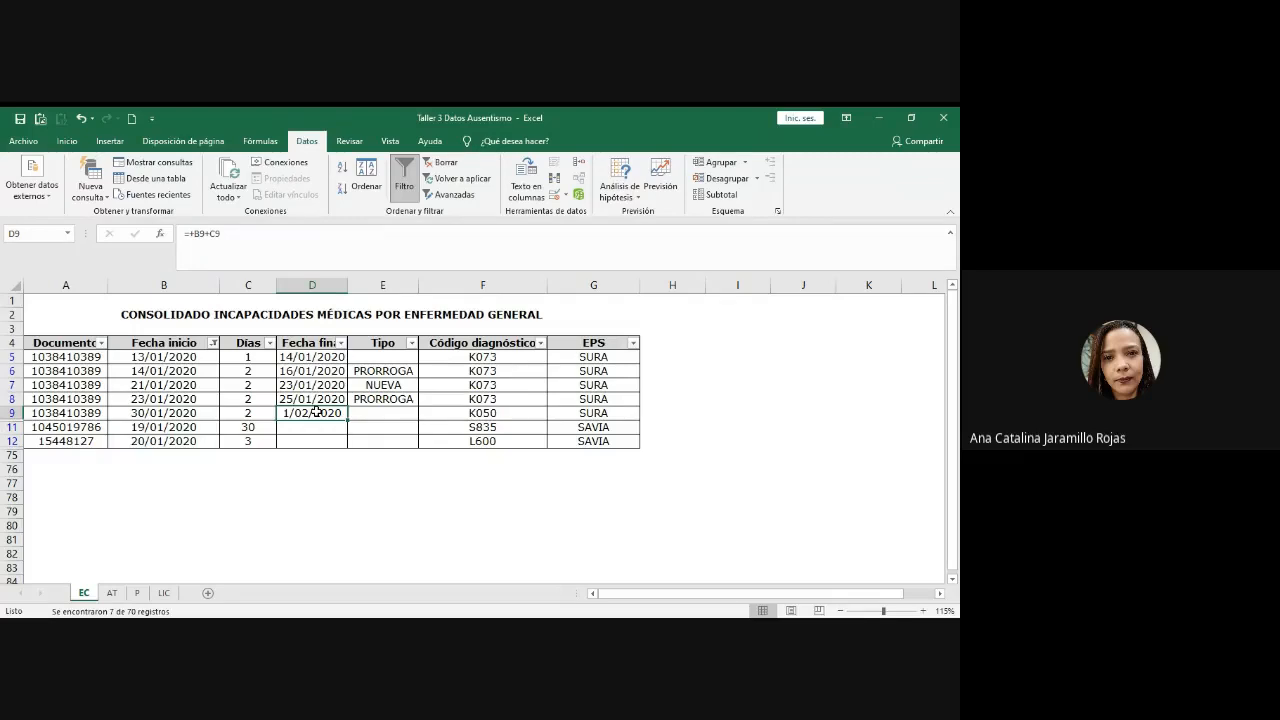
key(Left)
key(Left)
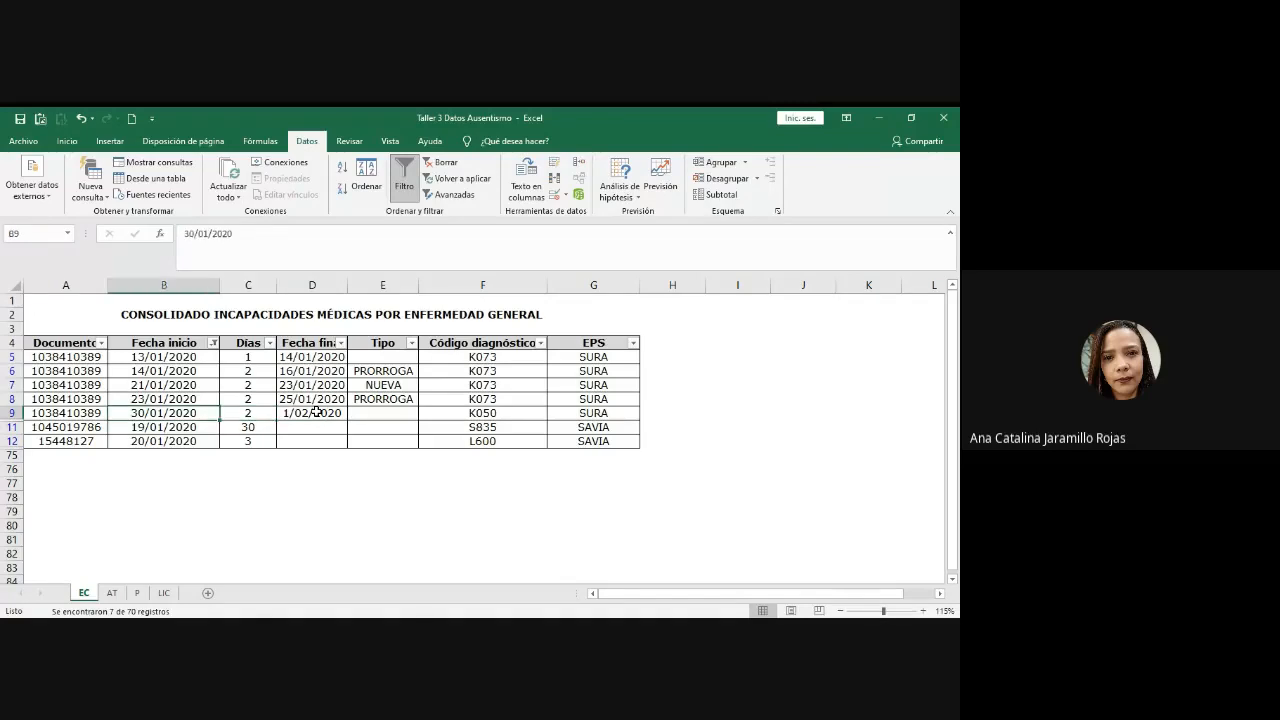
click(316, 413)
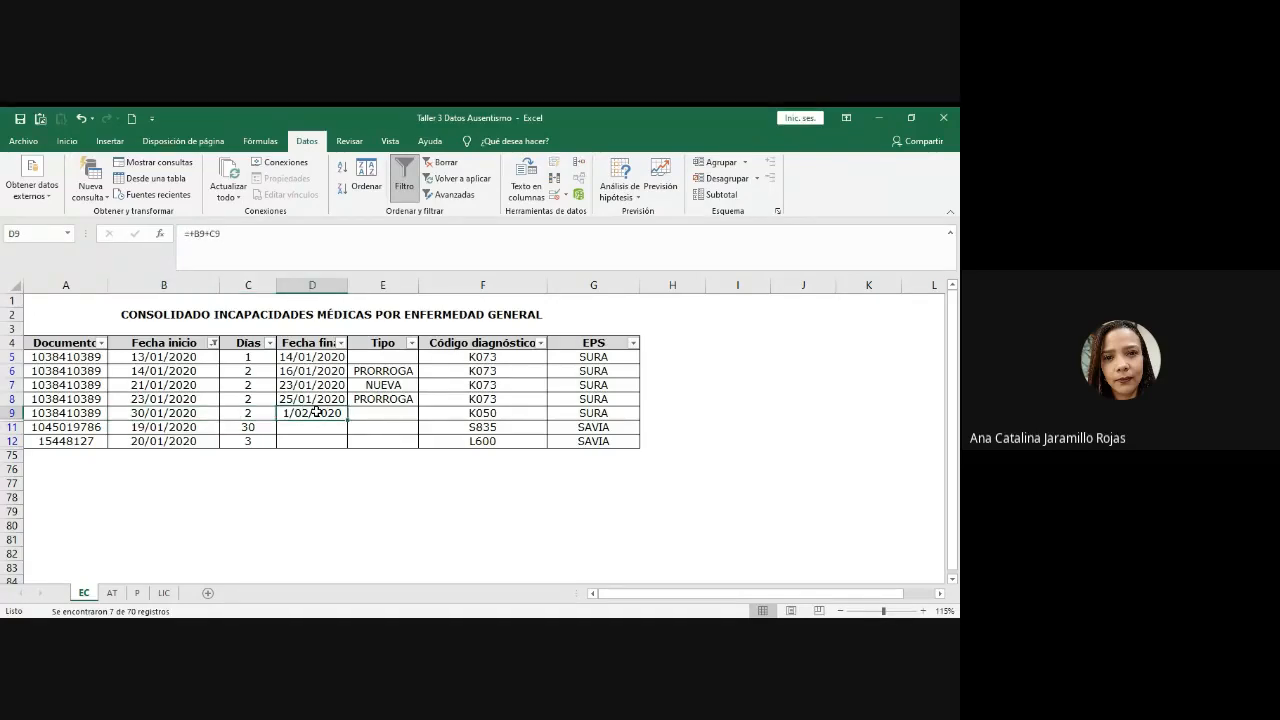
key(Down)
key(Left)
key(Down)
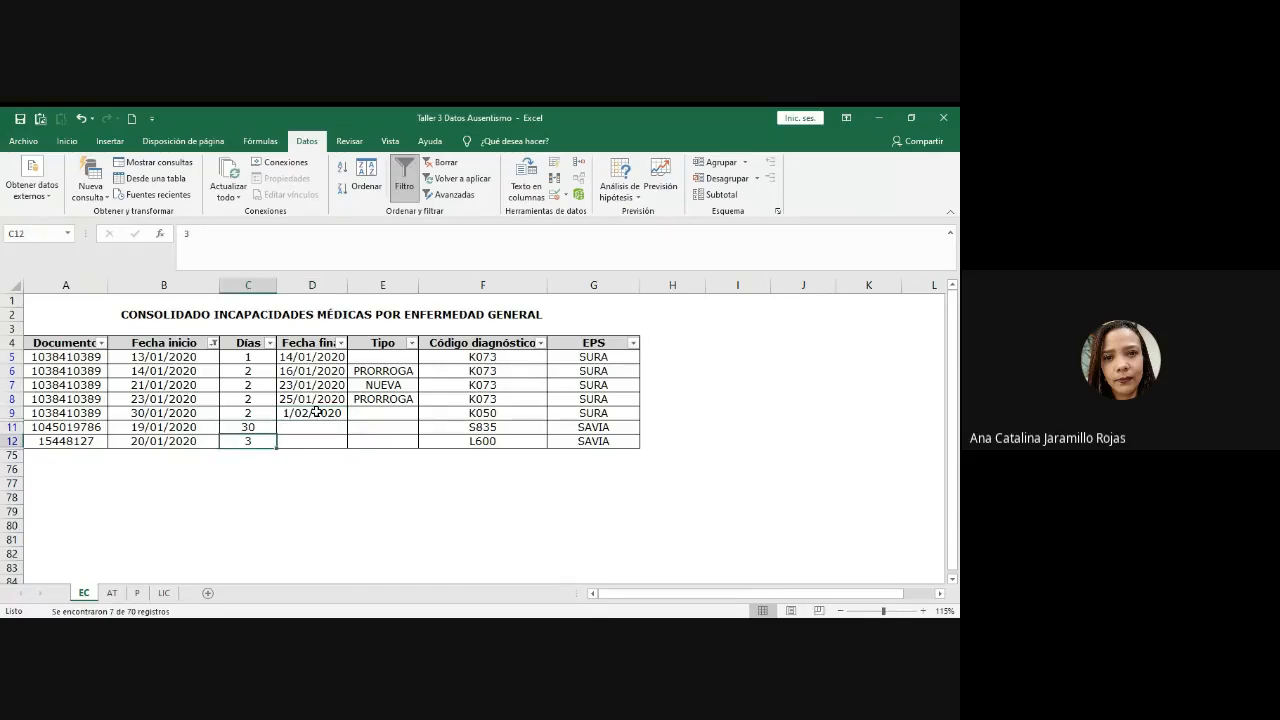
- Clear the Fecha final cell D9 and fill the formula down again from D8
key(Up)
key(Right)
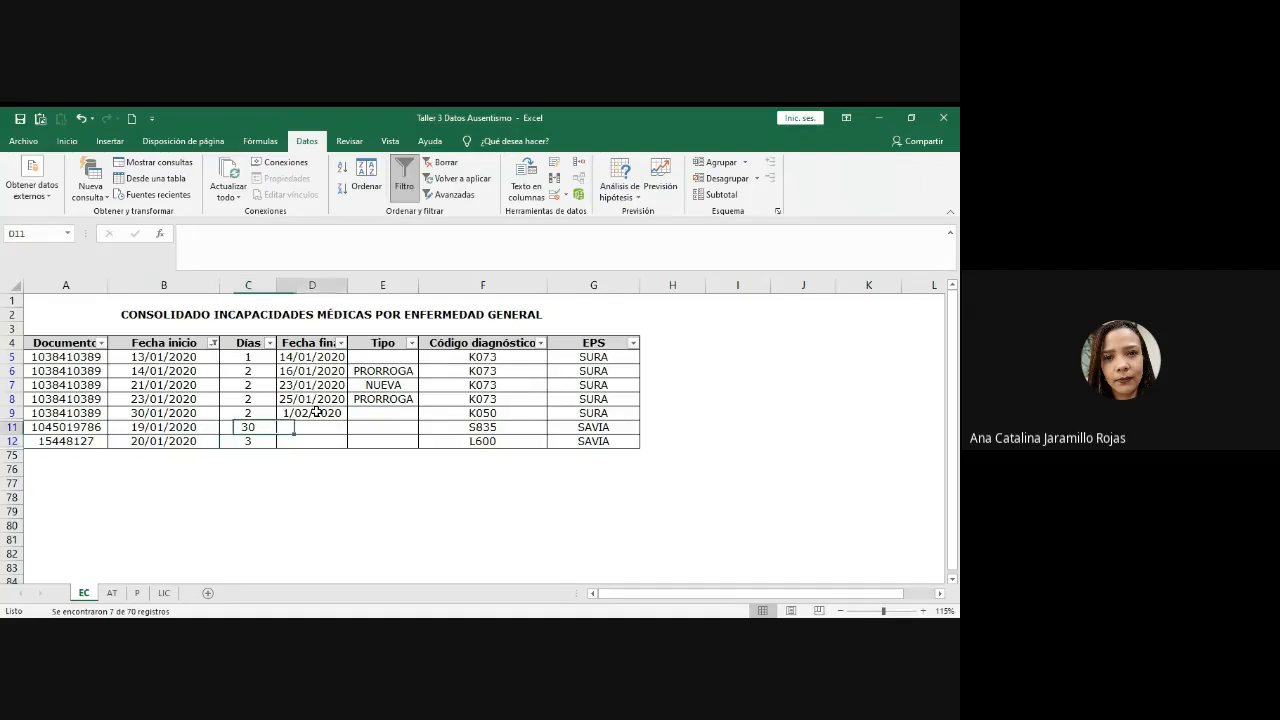
key(Down)
click(316, 412)
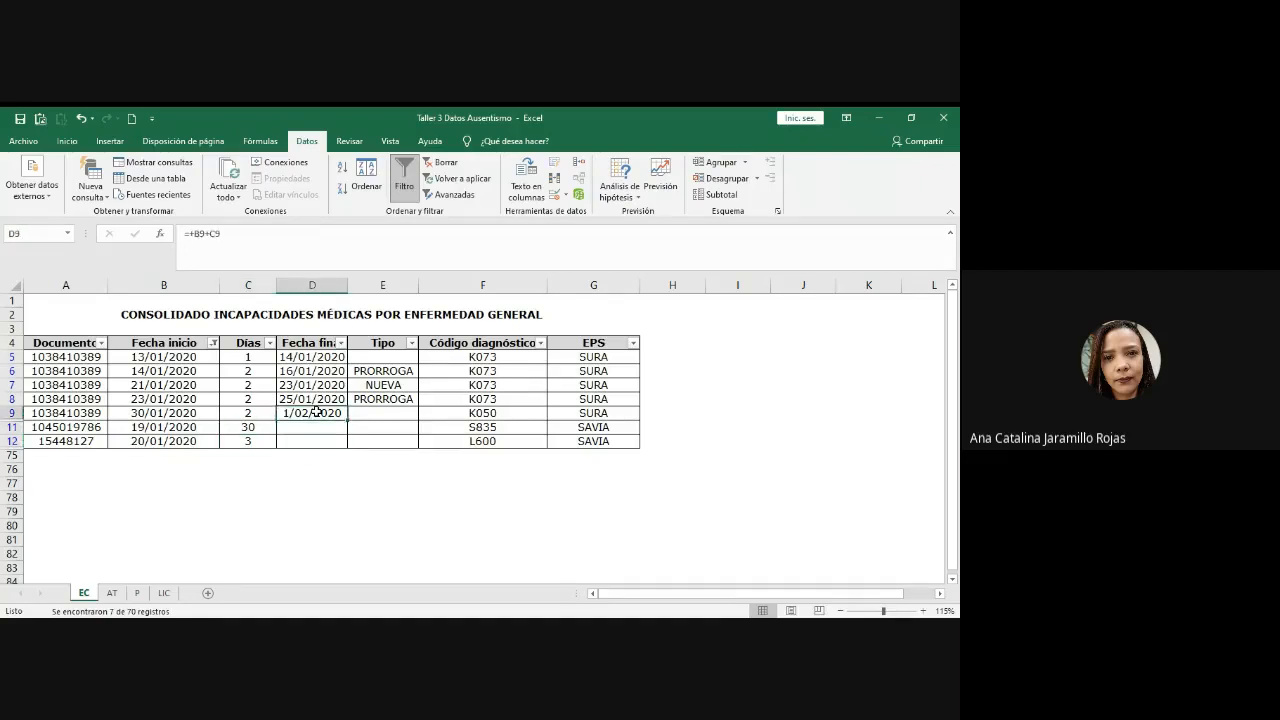
key(Delete)
click(322, 399)
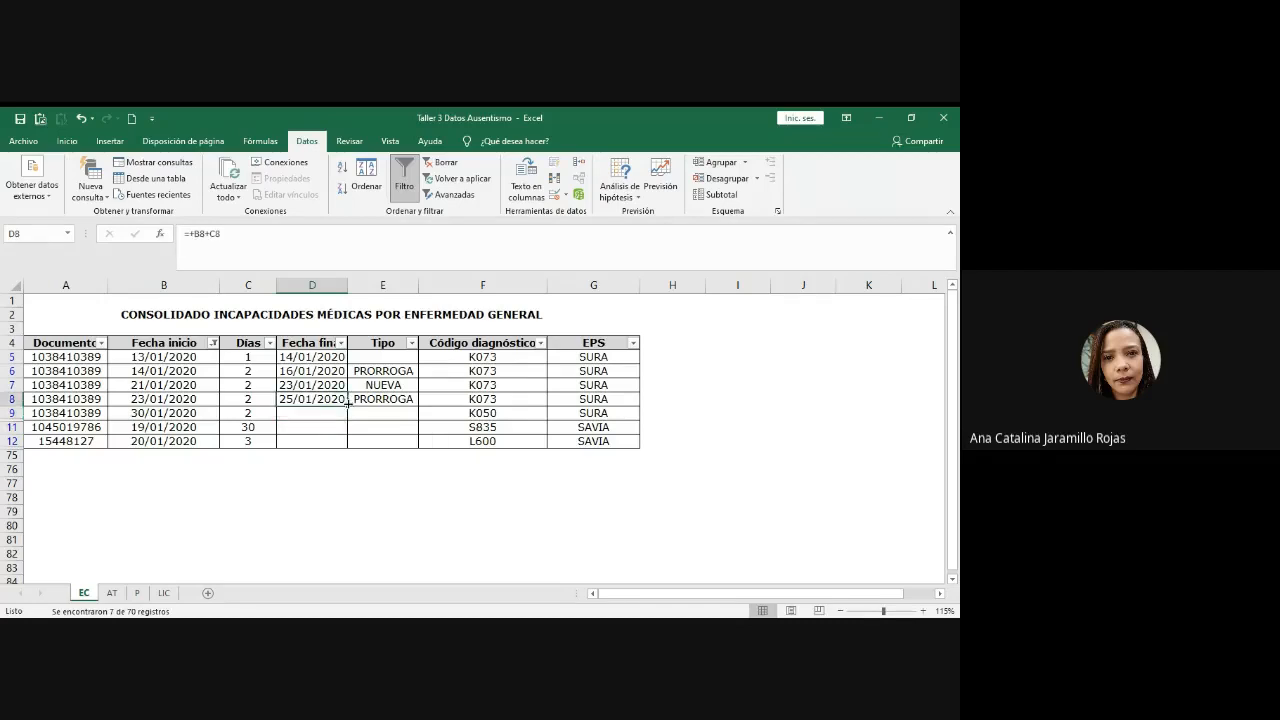
drag(343, 401, 381, 420)
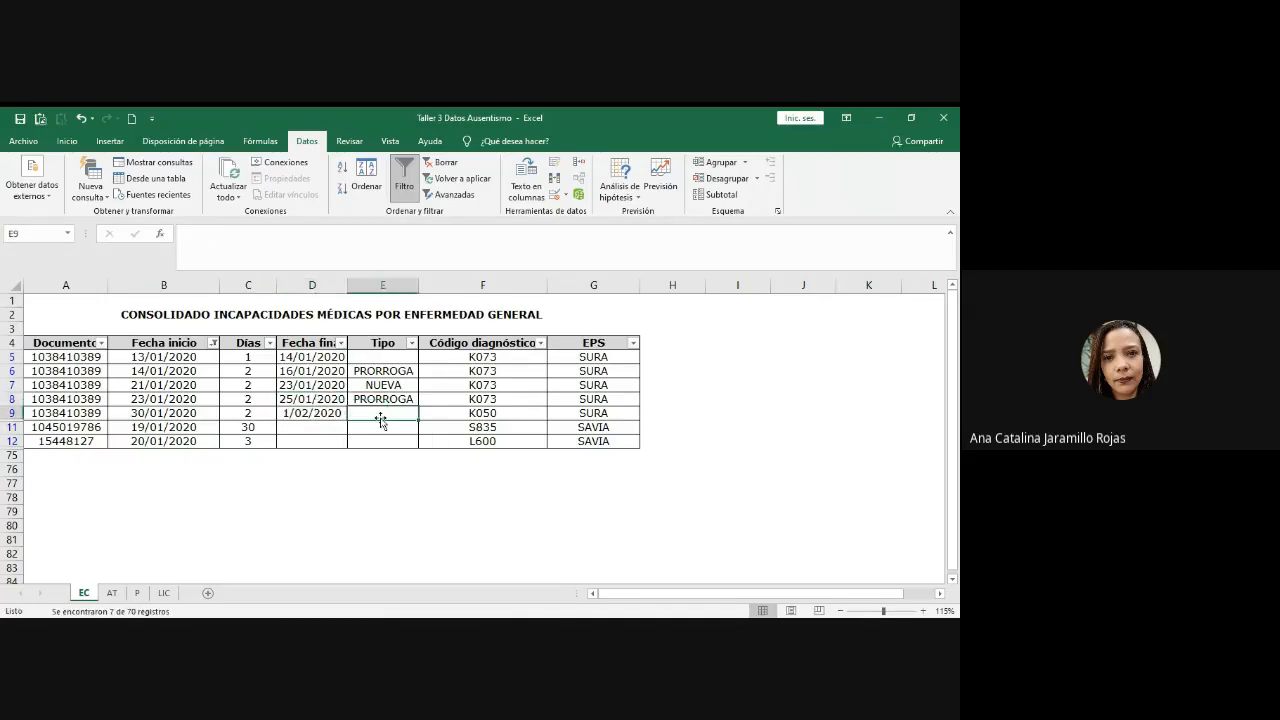
- Examine the Fecha final formula in D5 and the Fecha inicio and Días cells it adds
key(alt+Tab)
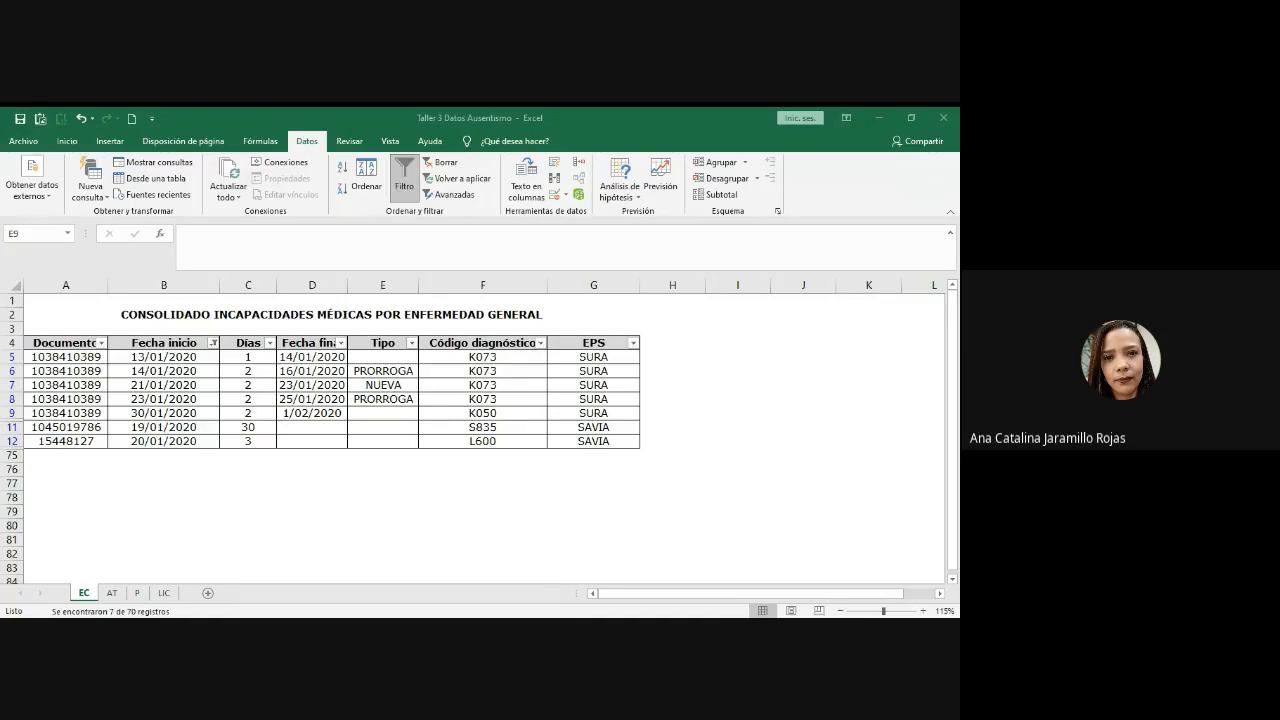
click(634, 427)
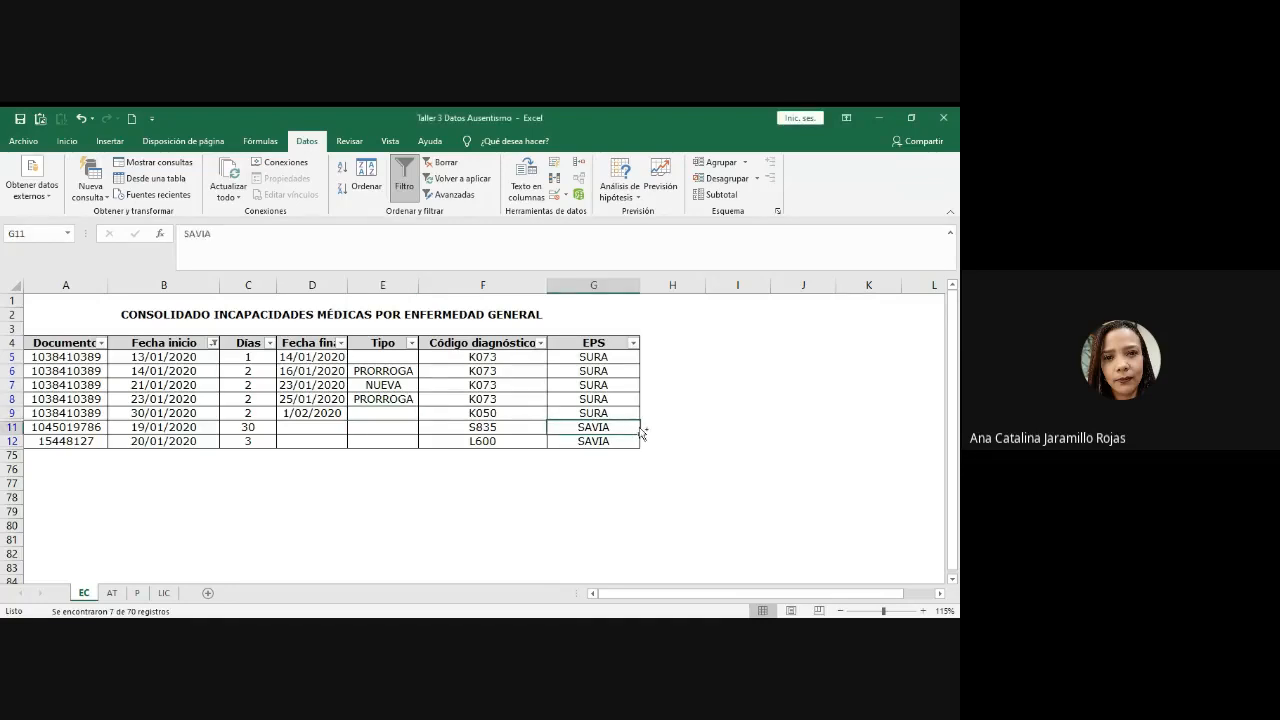
scroll(638, 426, up, 1)
click(352, 362)
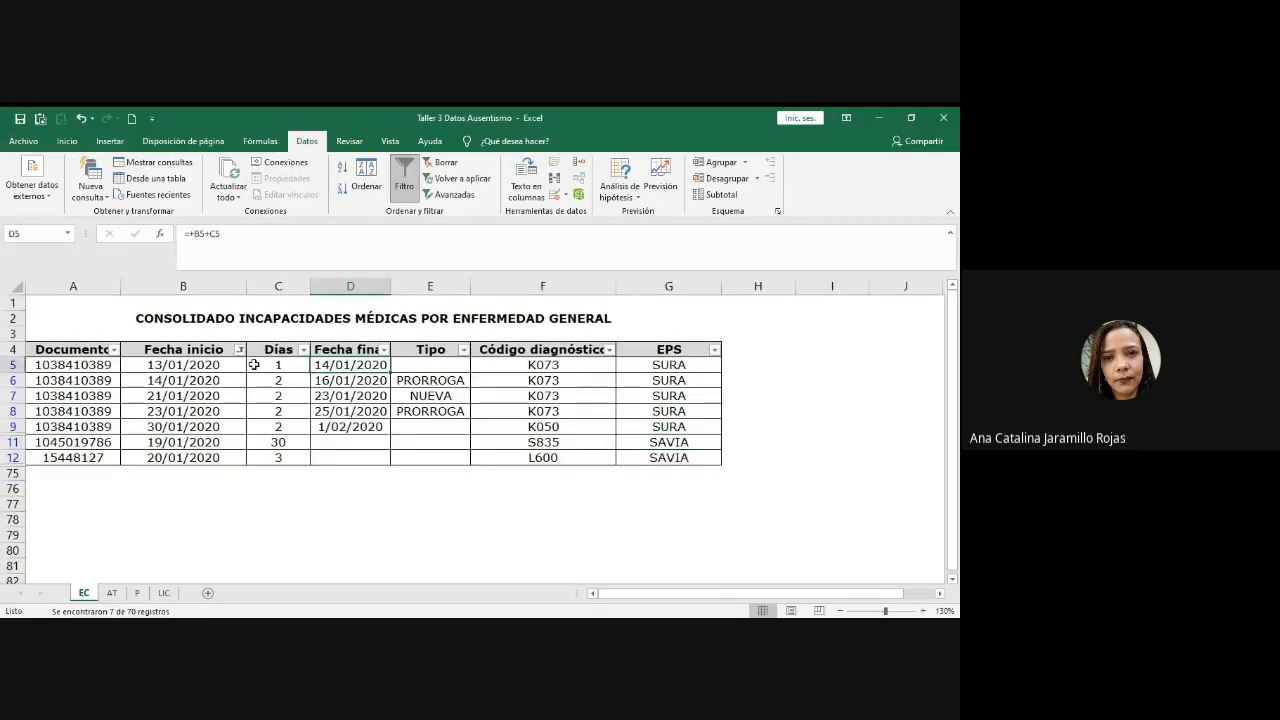
click(210, 367)
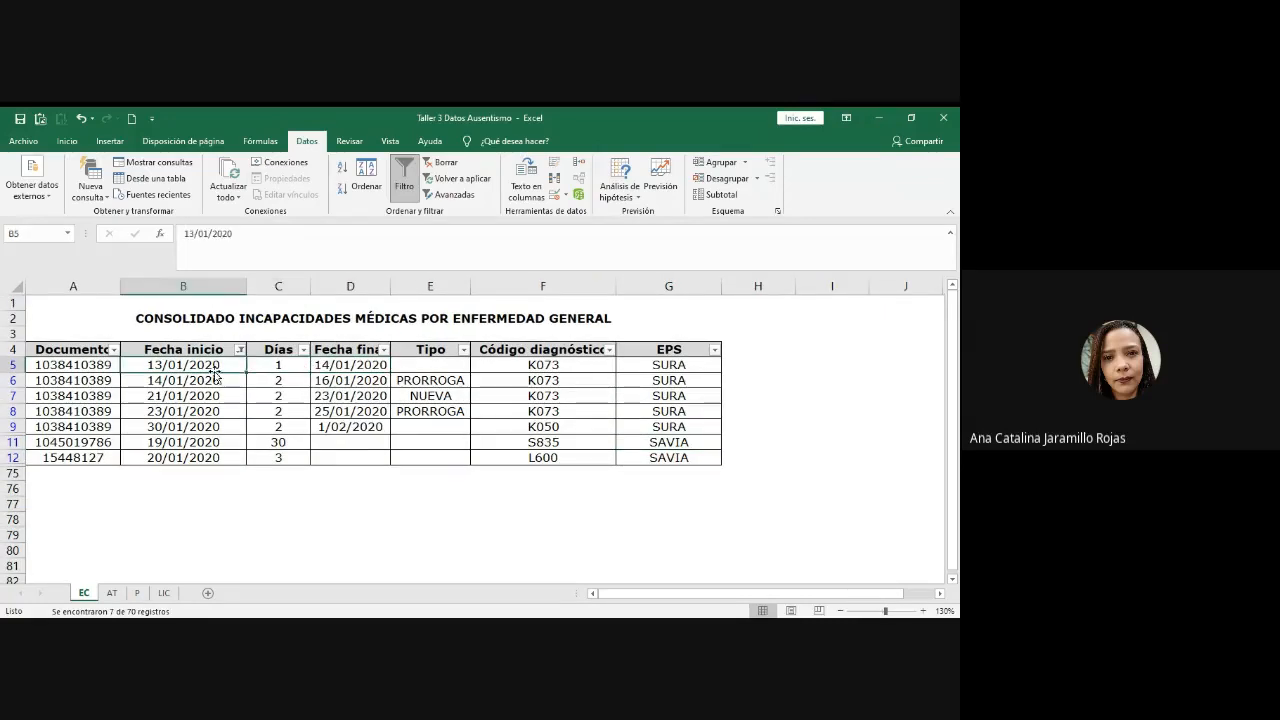
click(357, 364)
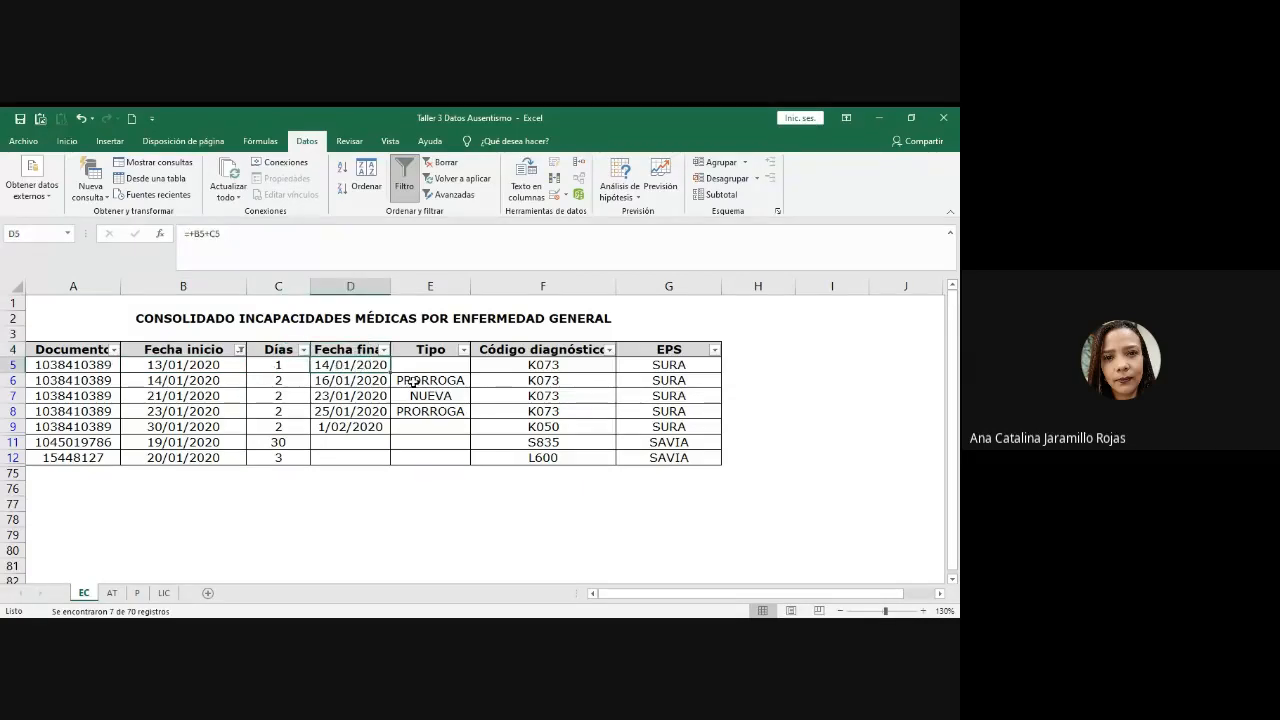
key(F2)
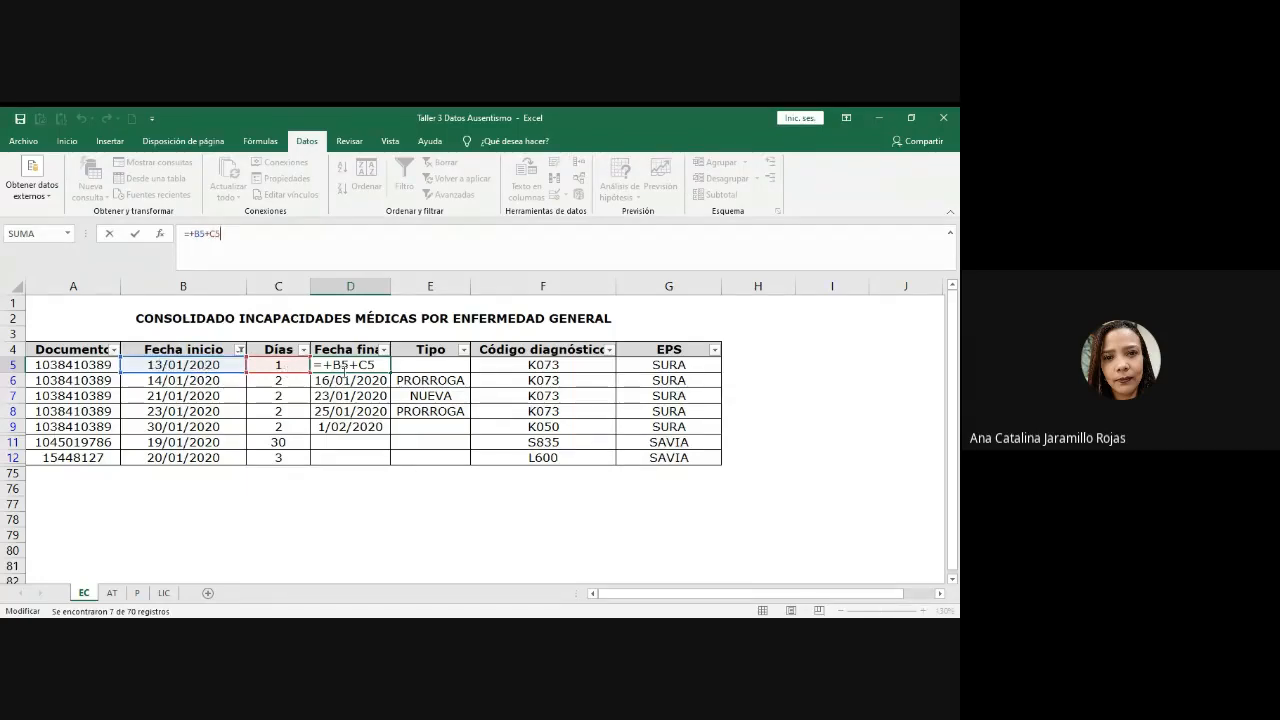
key(Return)
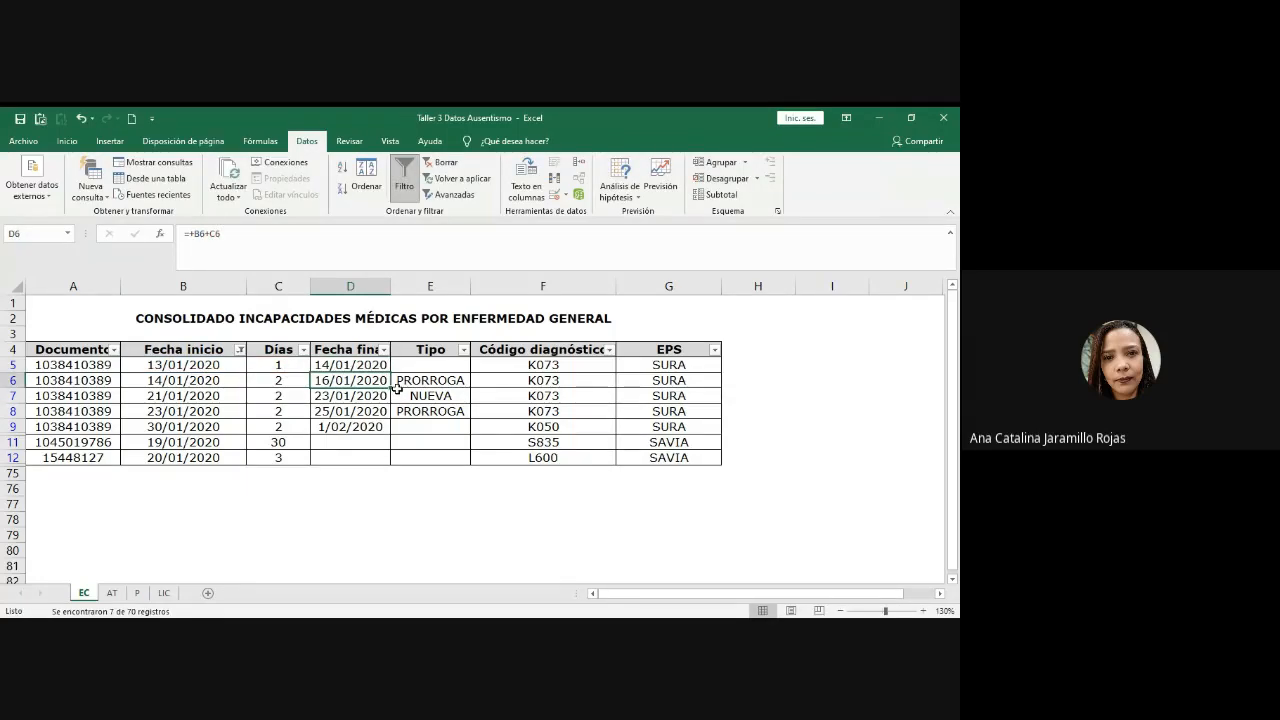
- Change the number format of the Fecha final cell D5 to General
click(364, 366)
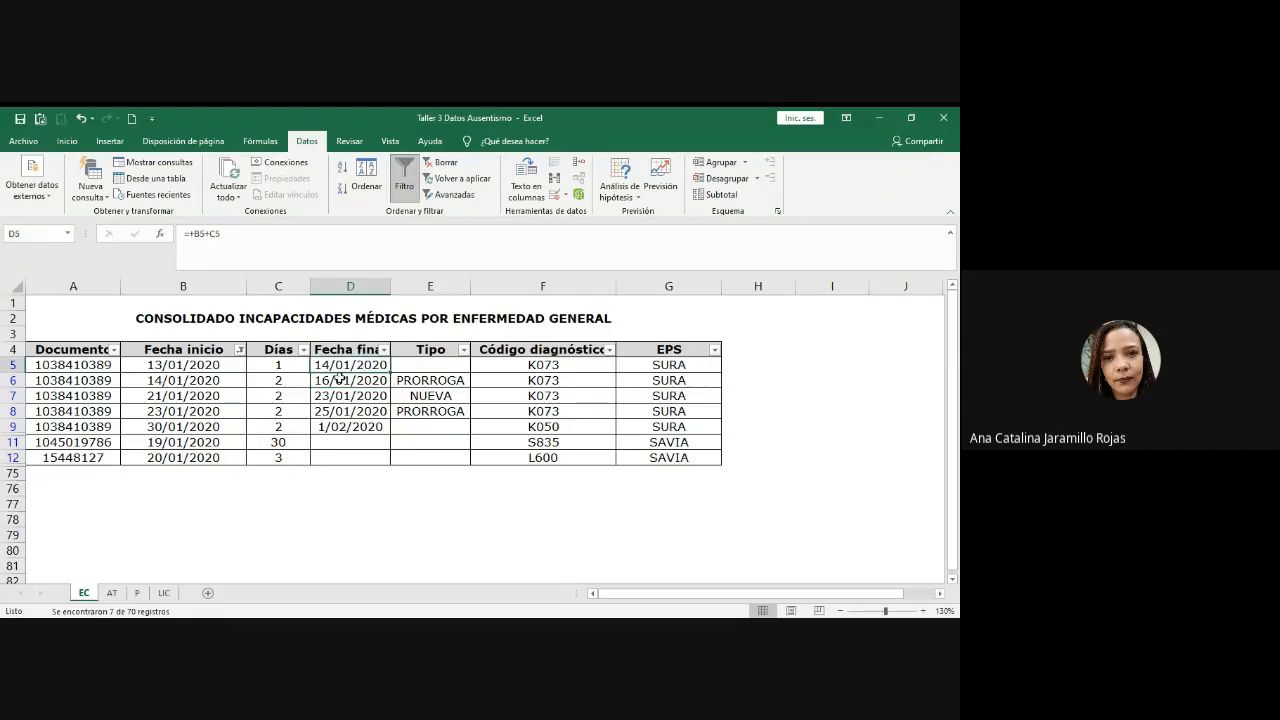
click(66, 141)
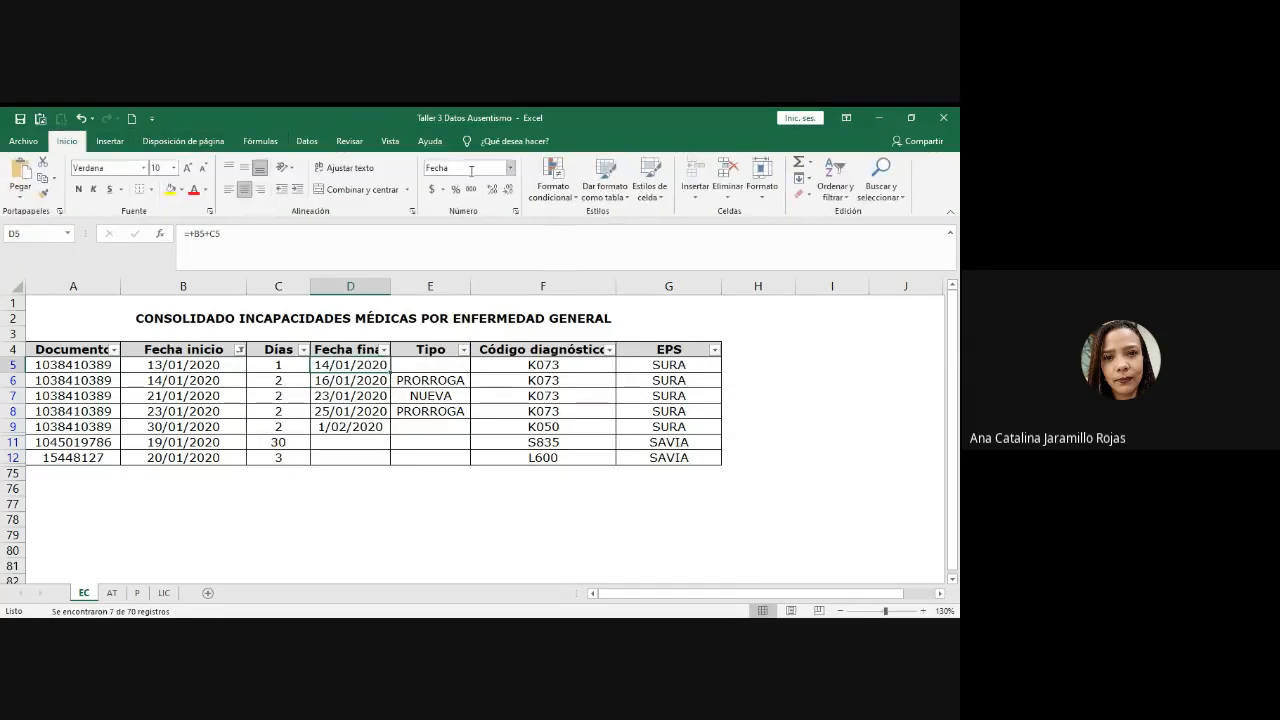
click(510, 168)
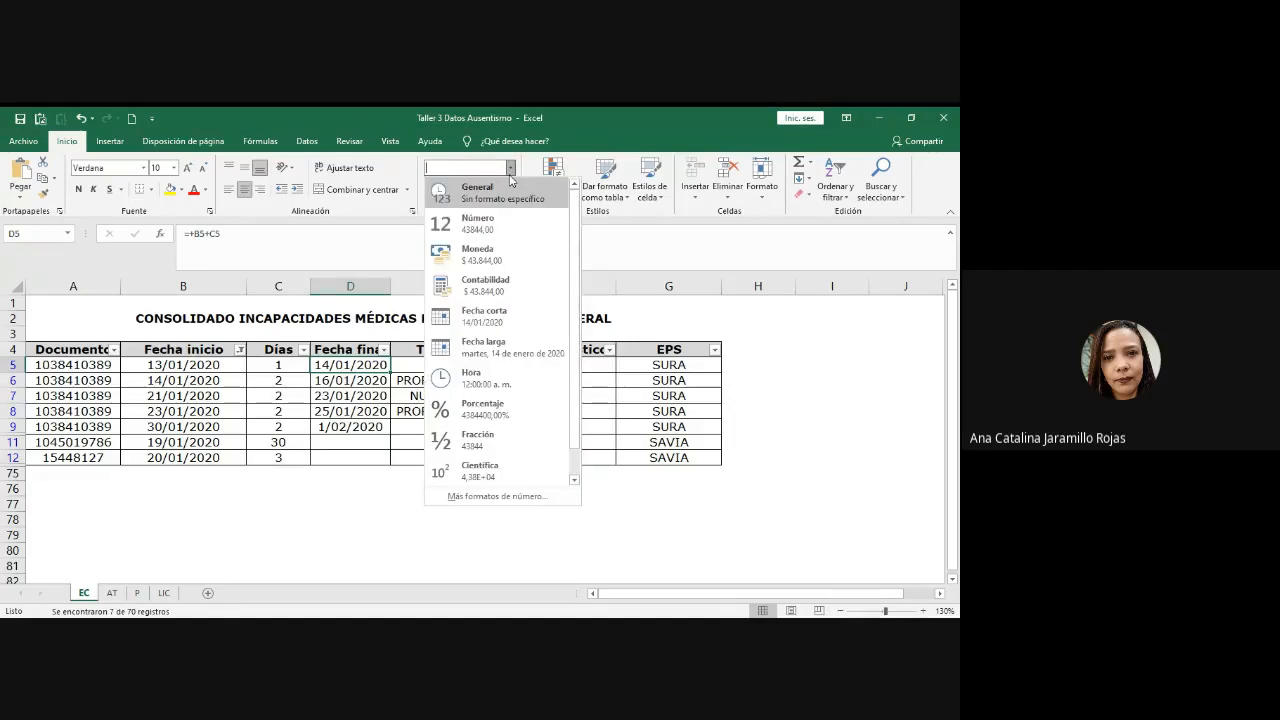
click(470, 183)
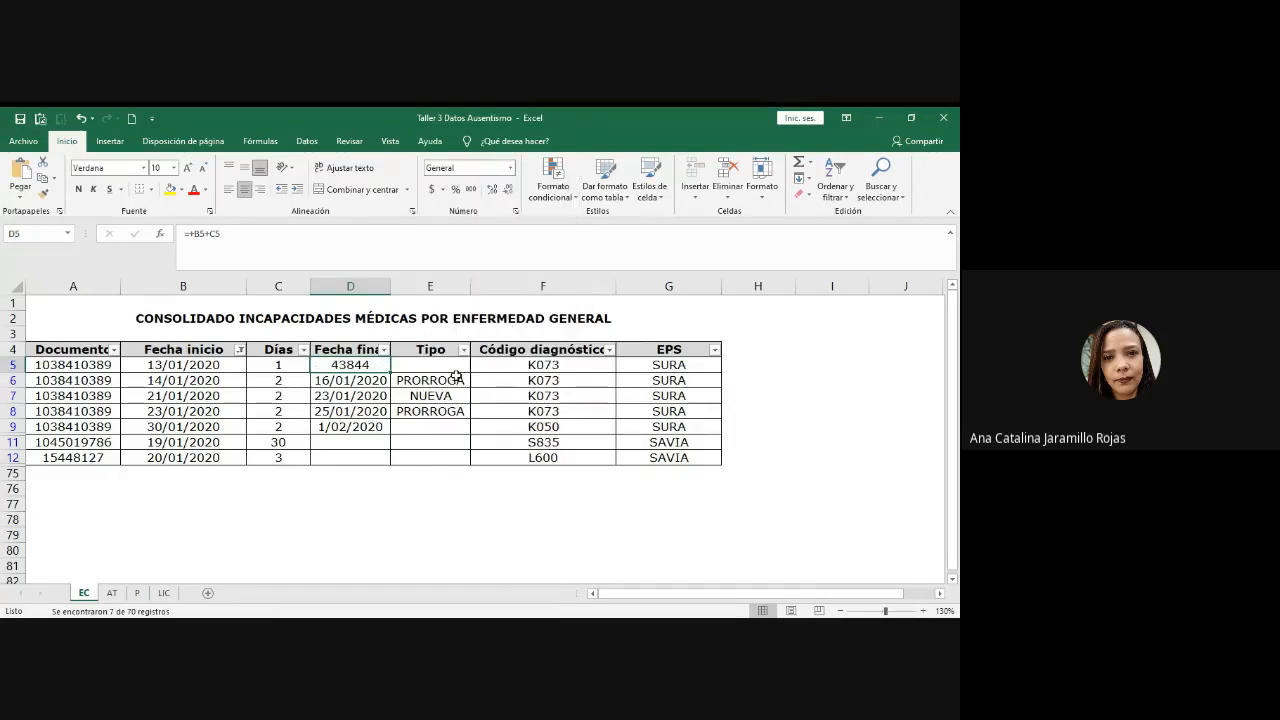
- Format the Fecha final cell D5 as Fecha with the type *14/03/2012
click(364, 379)
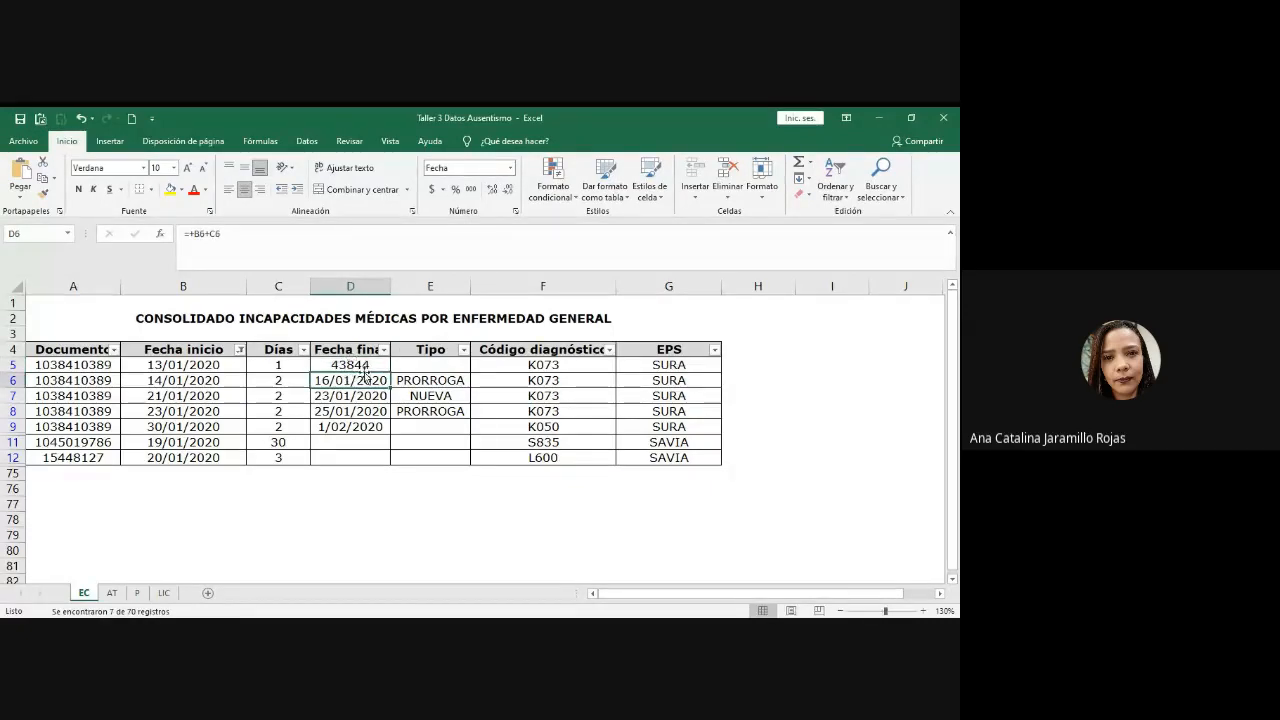
click(365, 368)
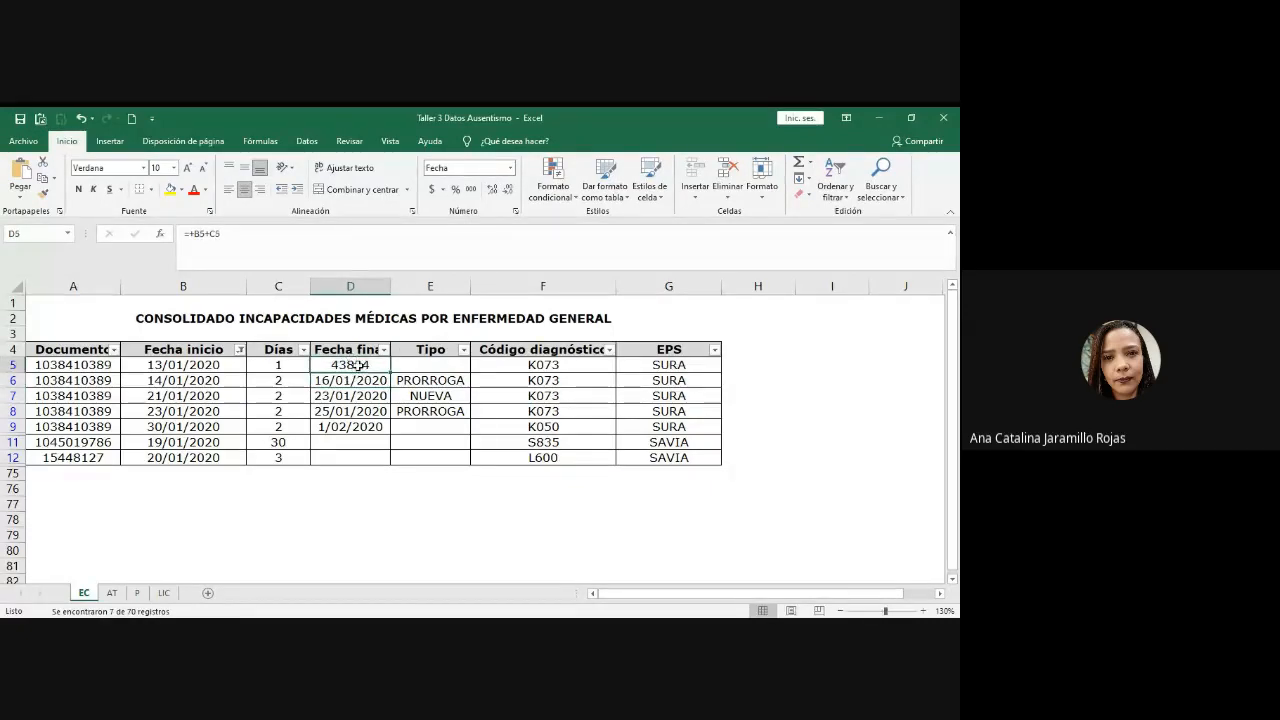
click(516, 213)
click(579, 328)
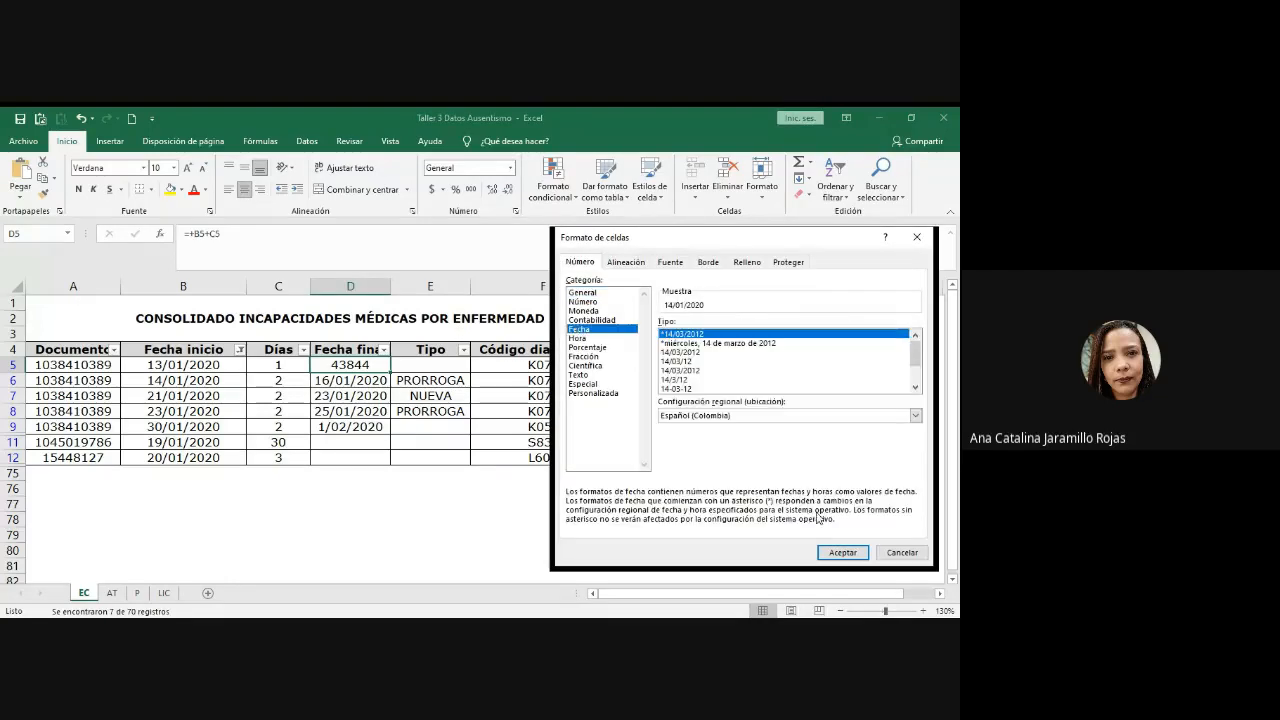
click(843, 553)
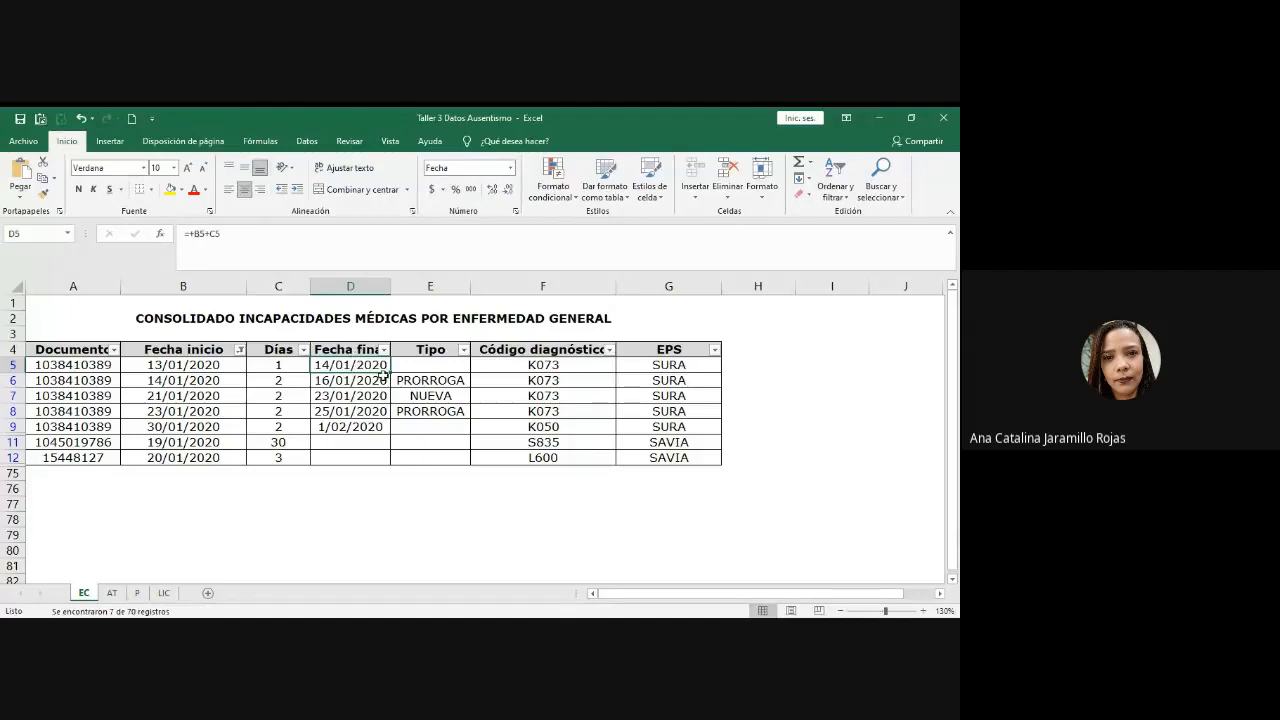
- Compare the Documento, Fecha final and Tipo cells of the first two leave records in rows 5 and 6
click(440, 396)
click(345, 382)
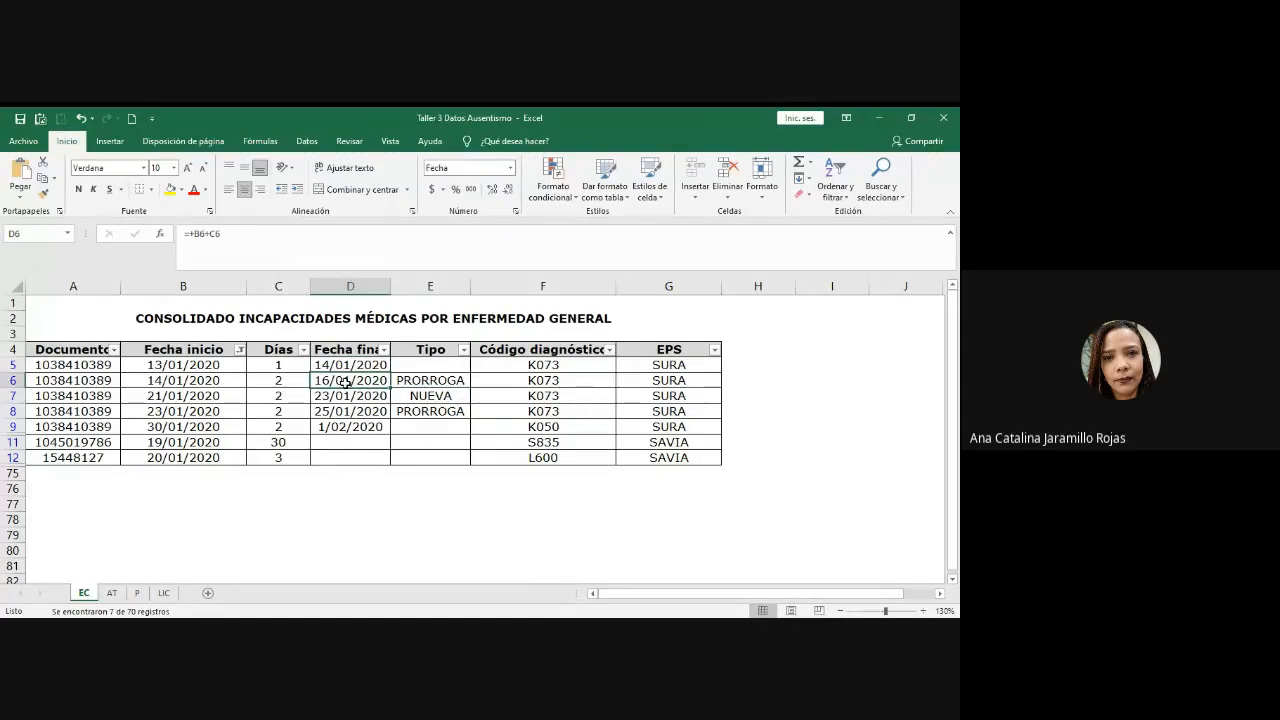
key(alt+Tab)
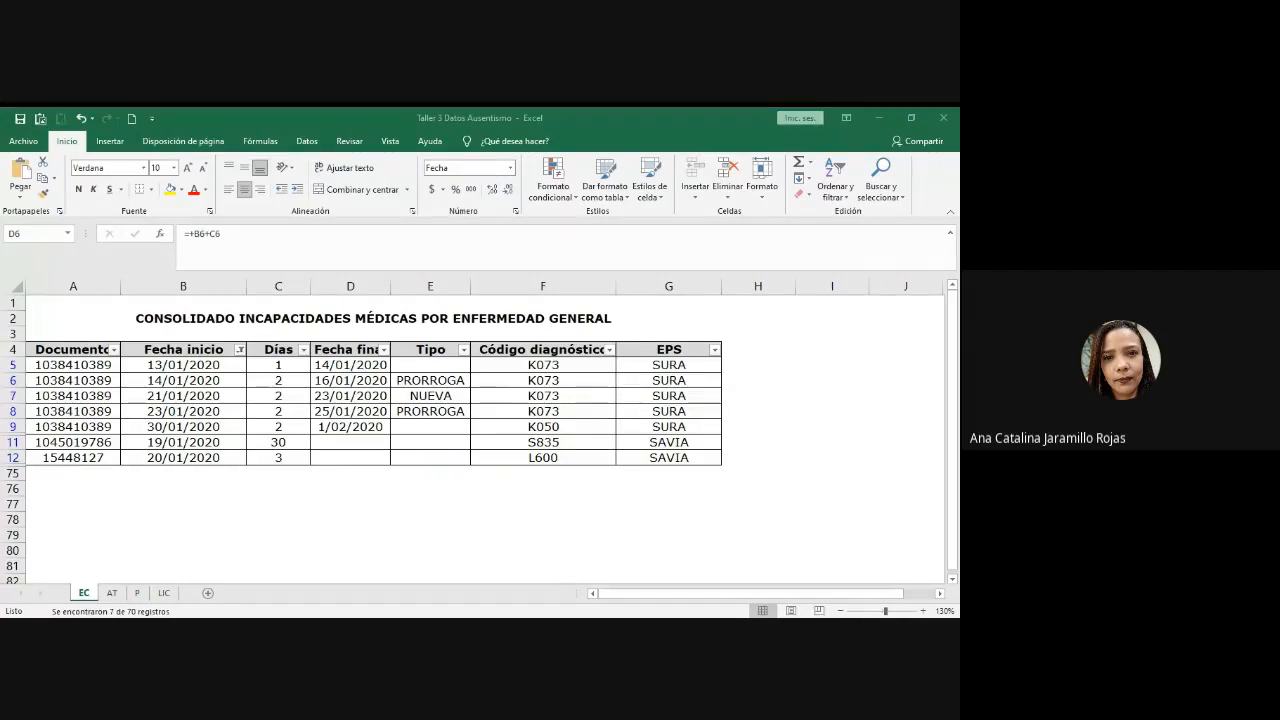
click(440, 380)
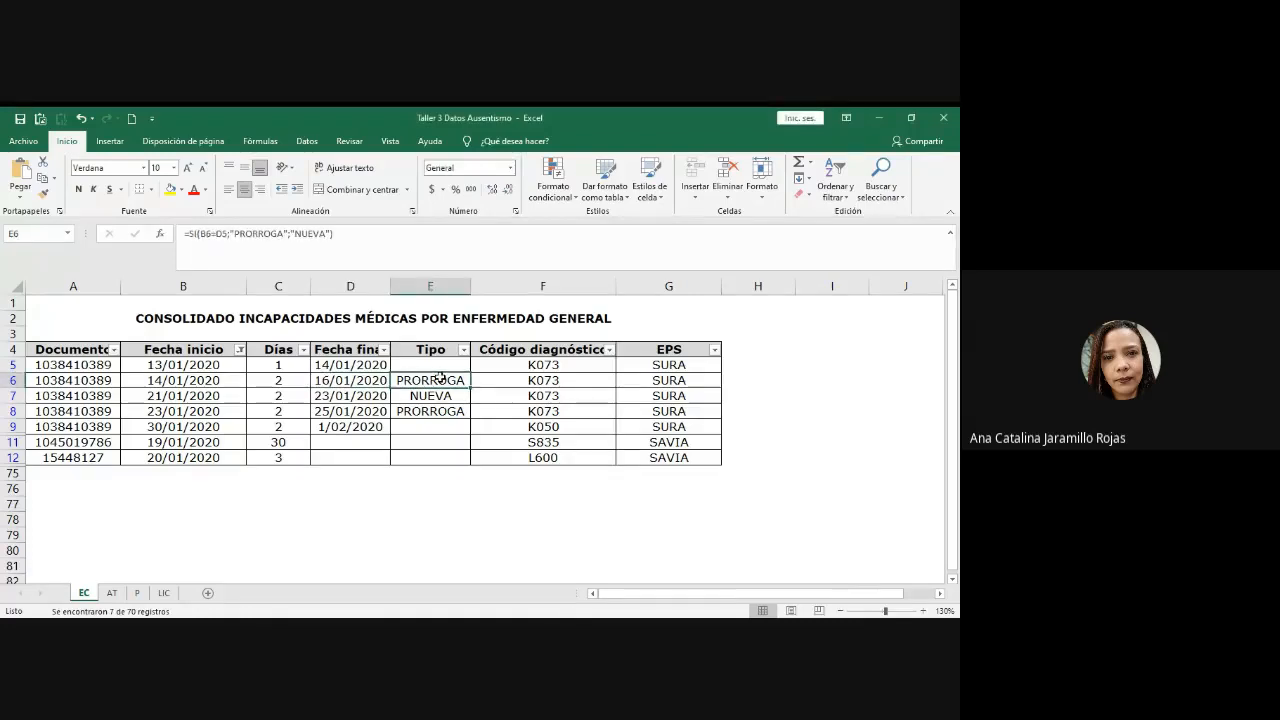
click(352, 364)
click(104, 364)
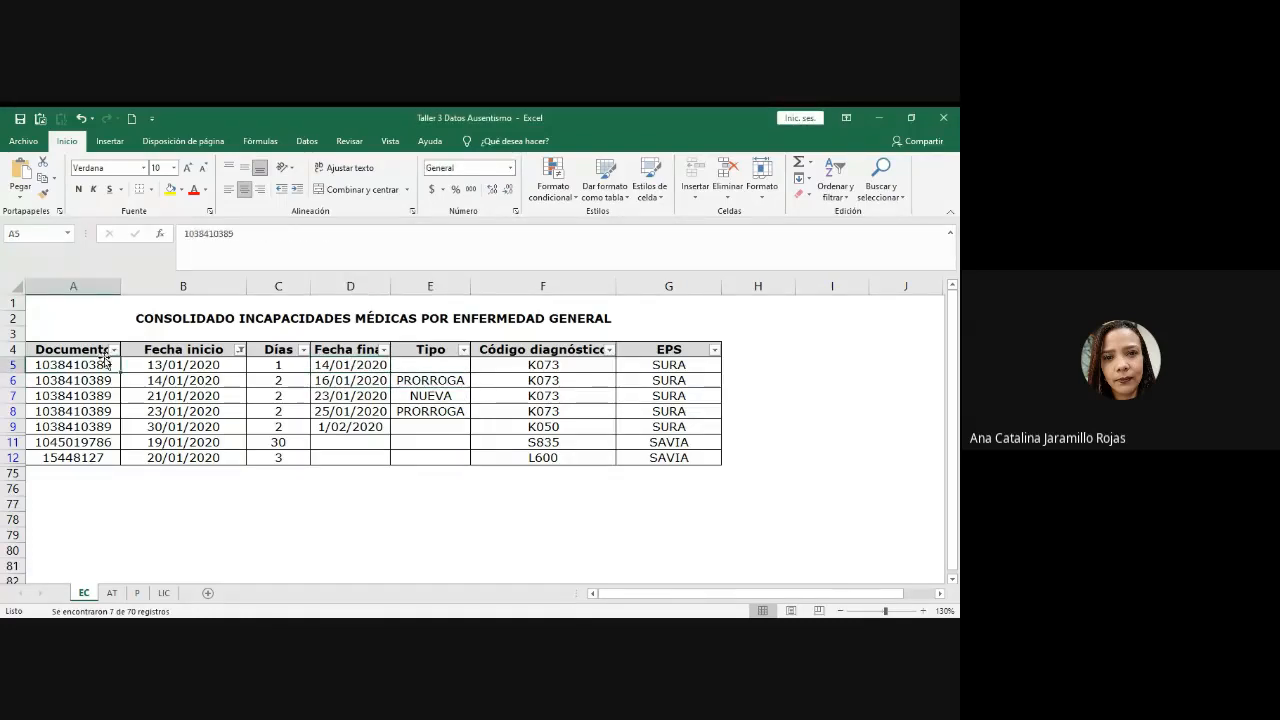
click(403, 389)
drag(70, 364, 680, 364)
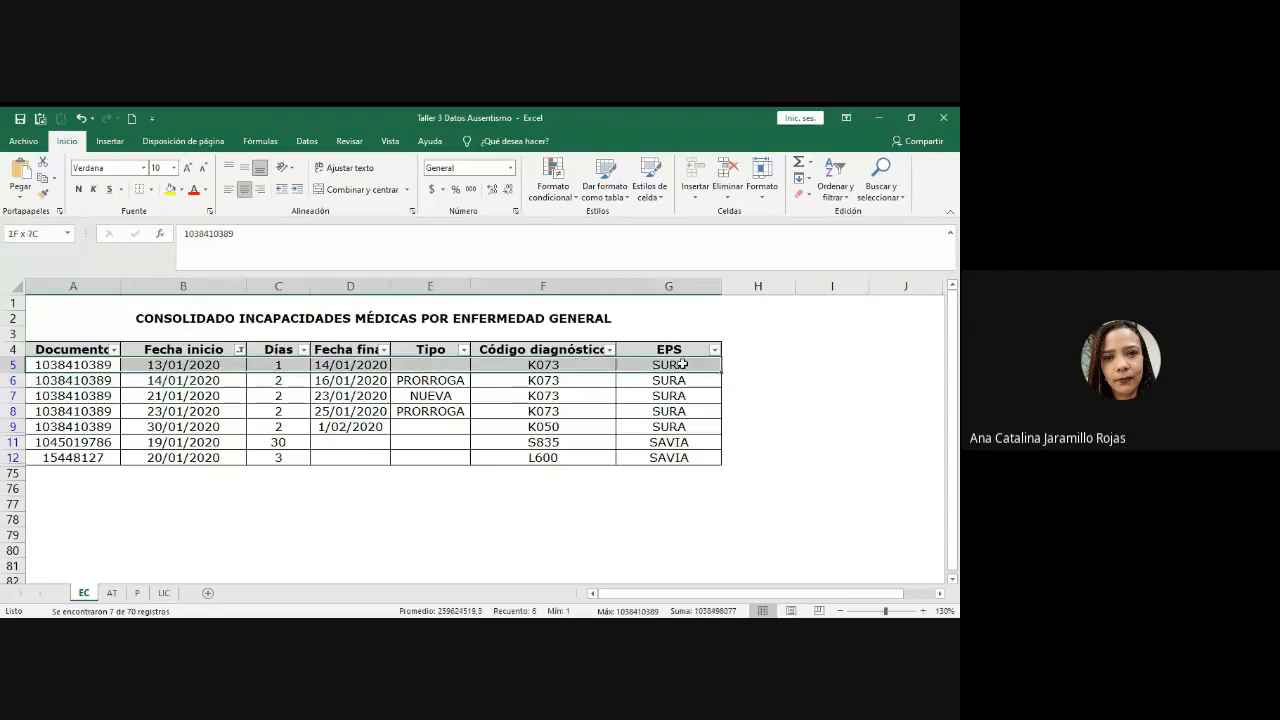
click(87, 381)
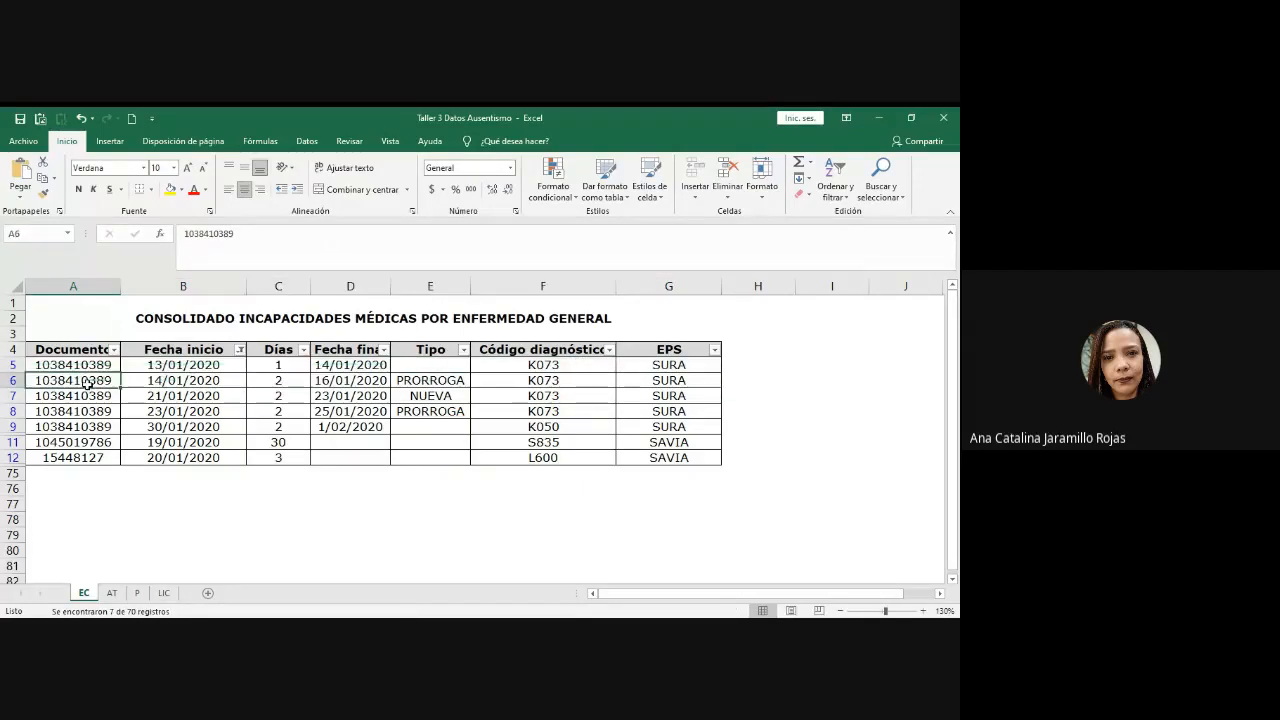
click(459, 384)
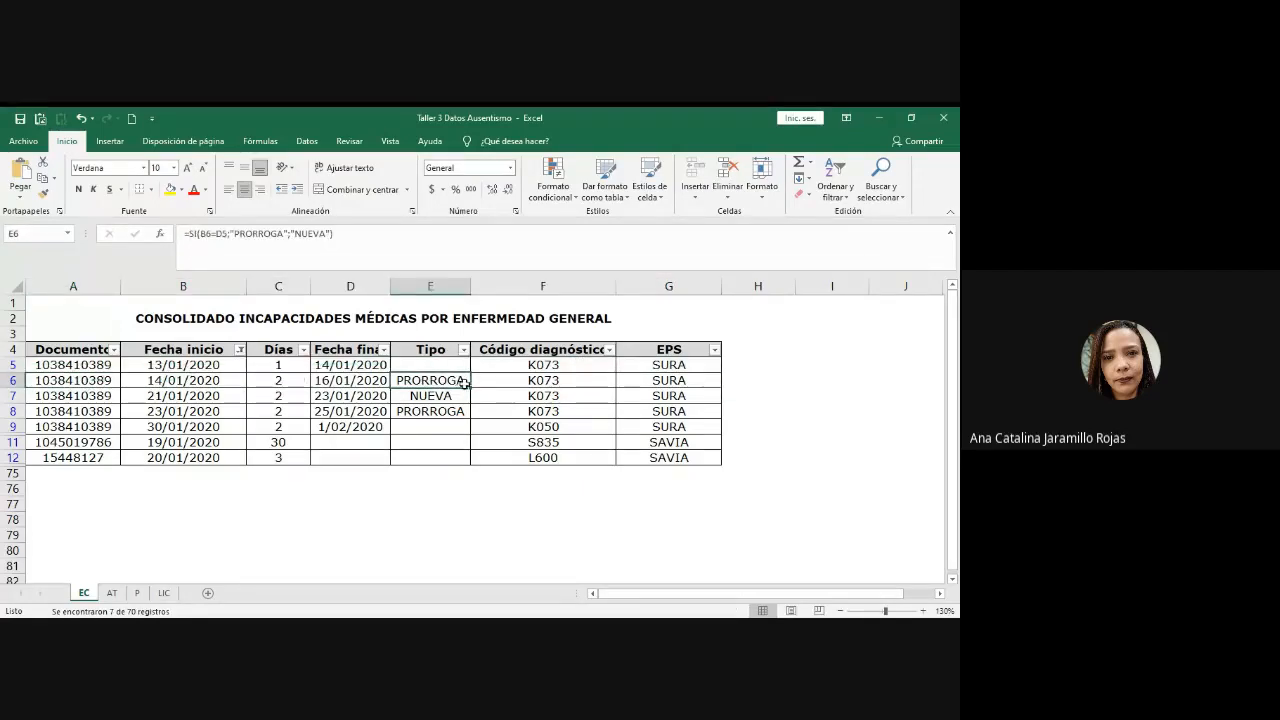
- Examine the "PRORROGA" and "NUEVA" arguments of the SI formula in E6 and the neighbouring cells
double_click(463, 383)
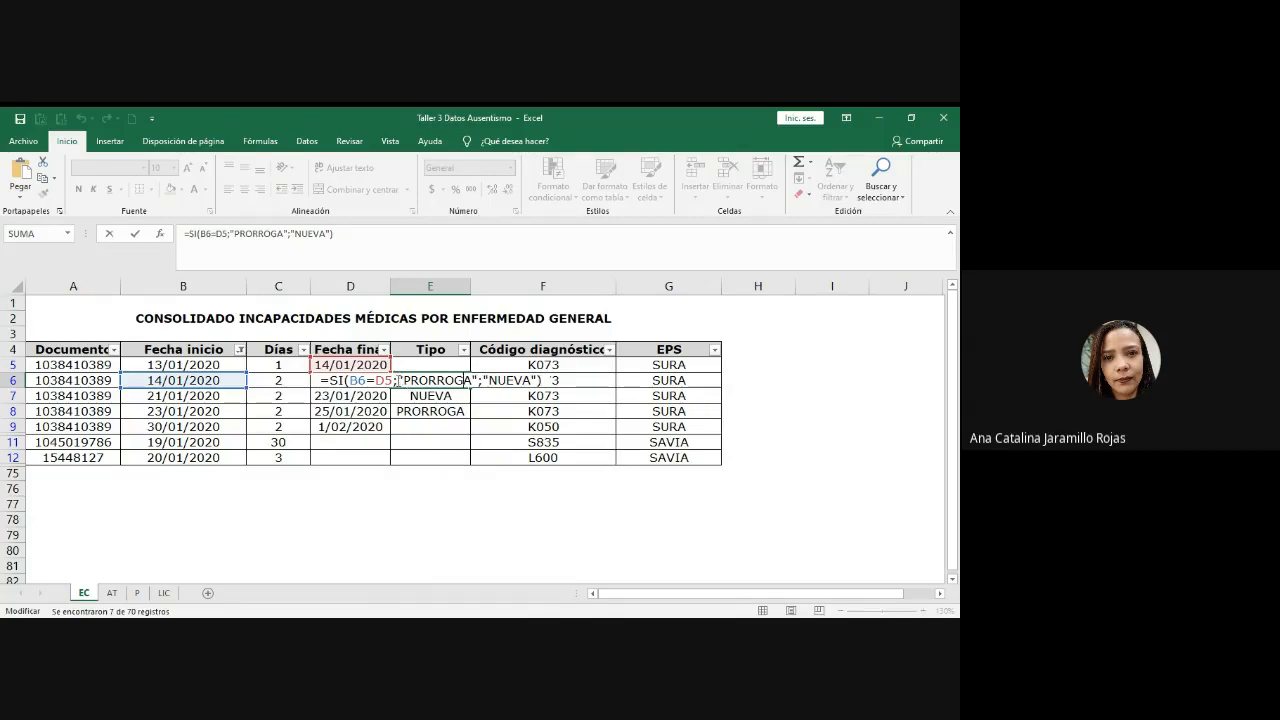
drag(398, 378, 478, 375)
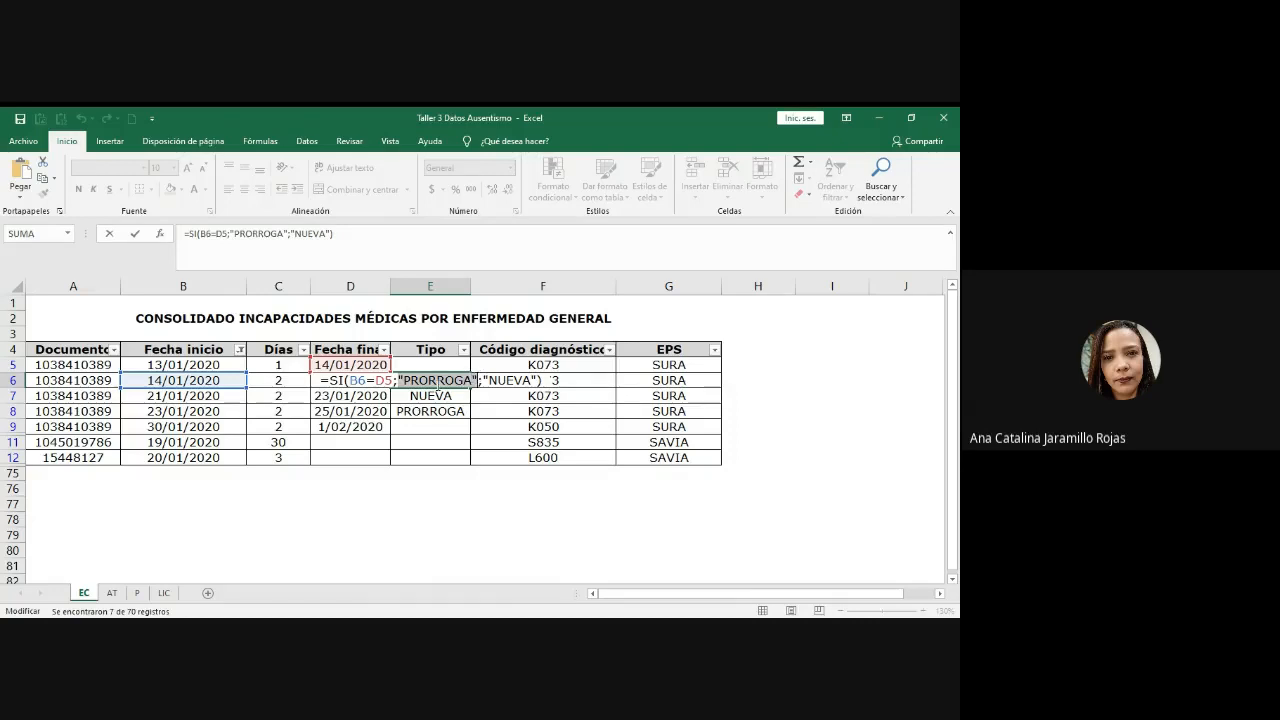
drag(484, 380, 540, 380)
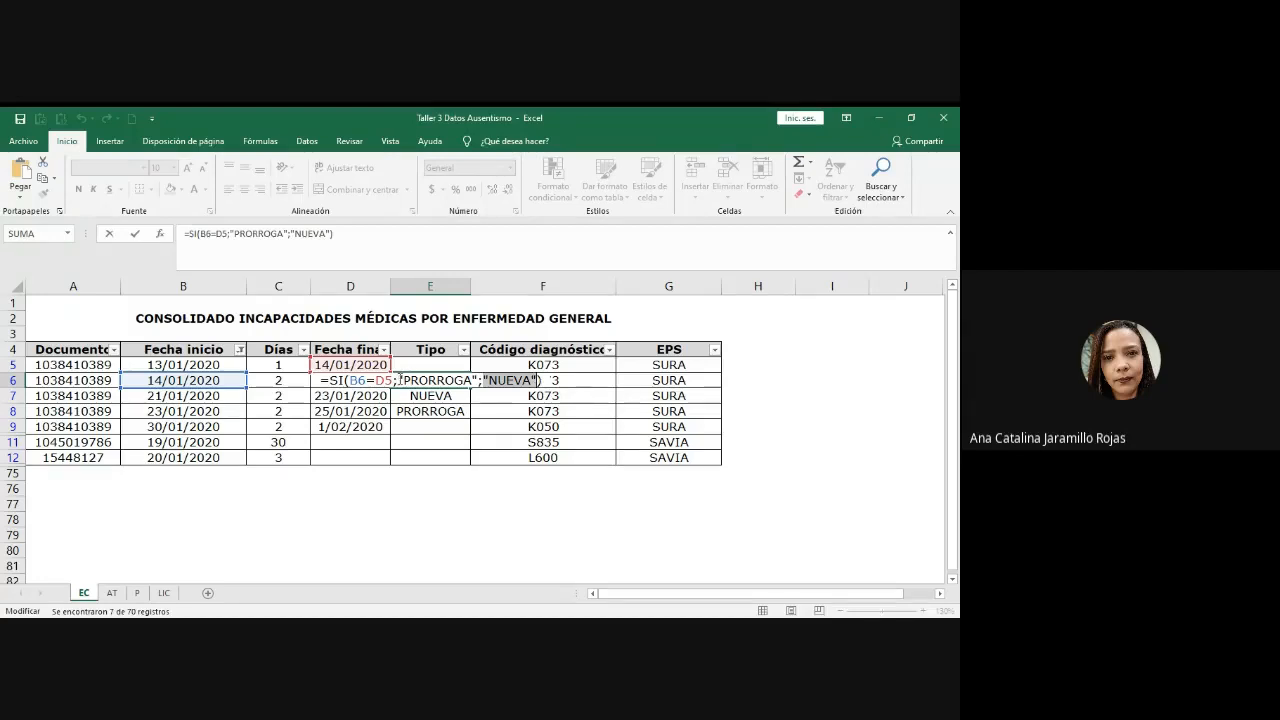
drag(398, 380, 479, 384)
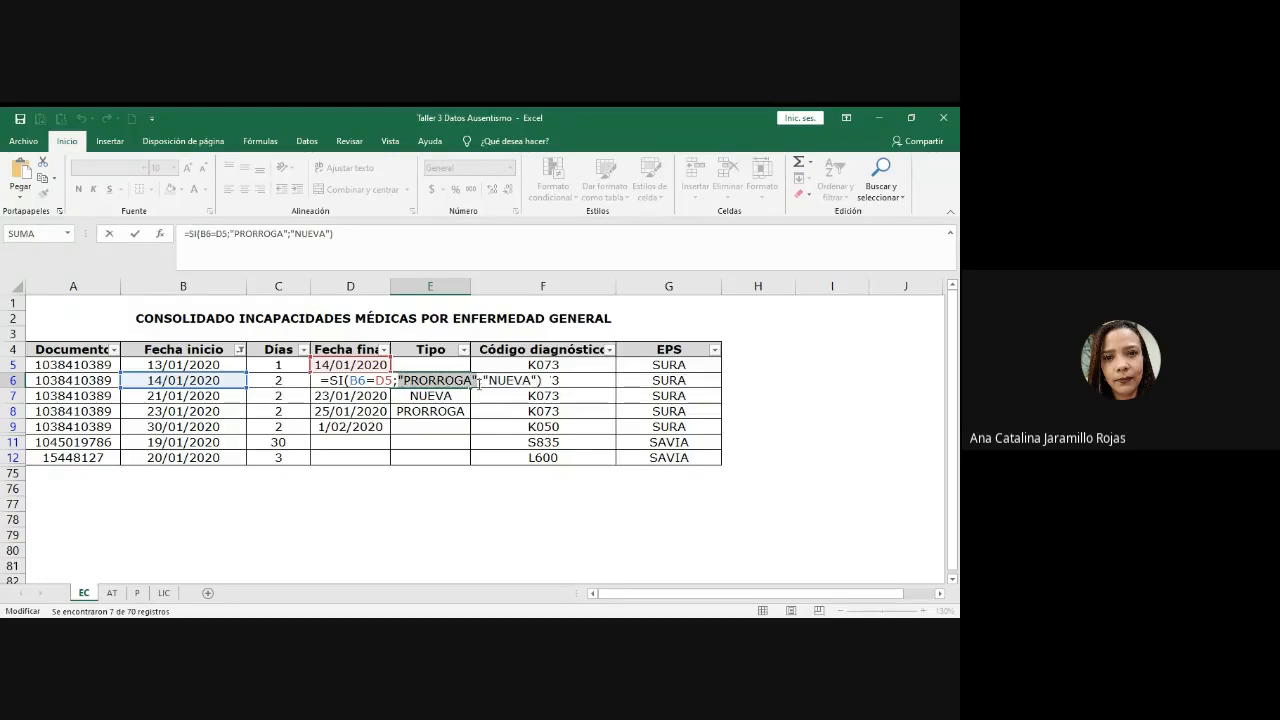
click(479, 384)
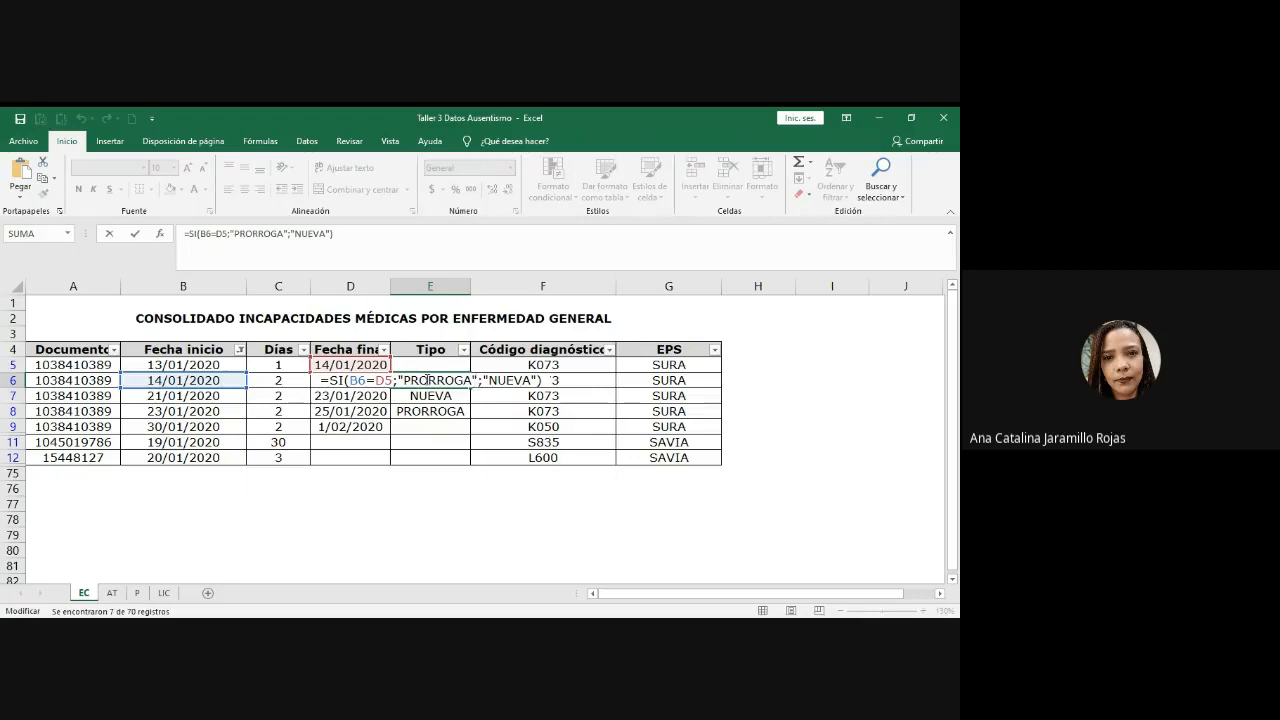
key(Left)
key(Left)
key(Left)
key(Left)
key(Left)
key(Left)
drag(396, 381, 481, 377)
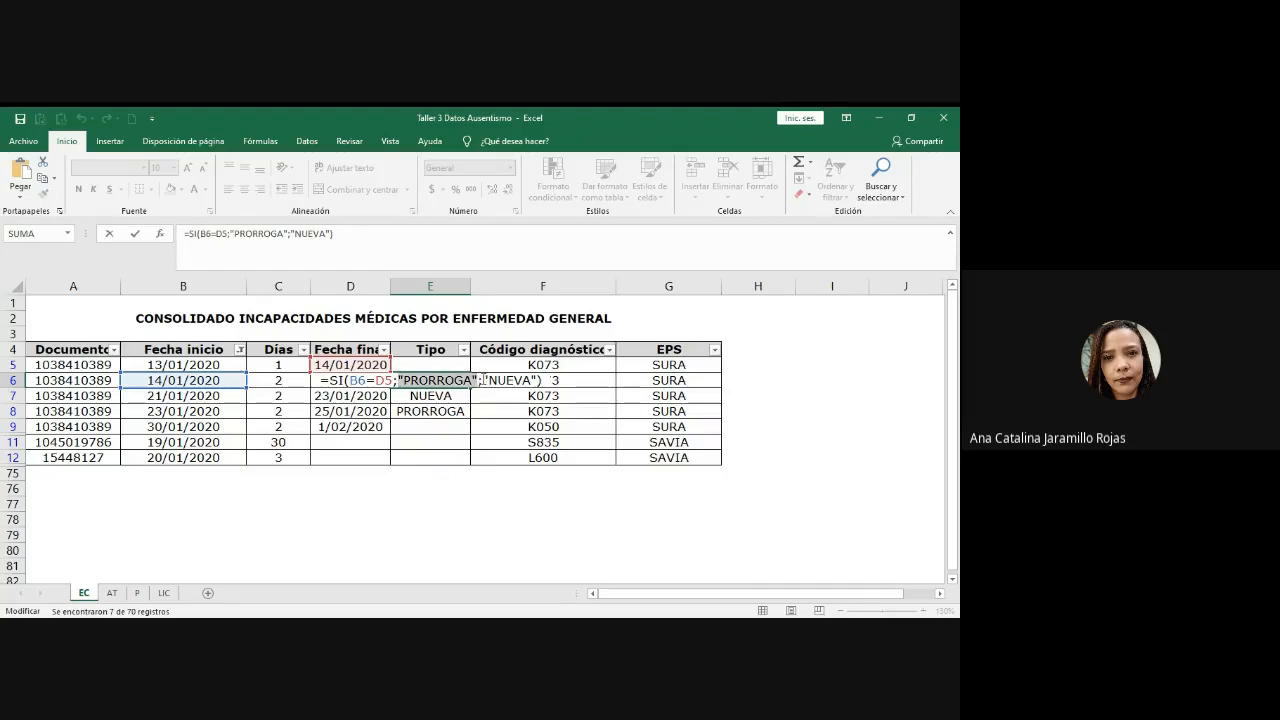
click(490, 380)
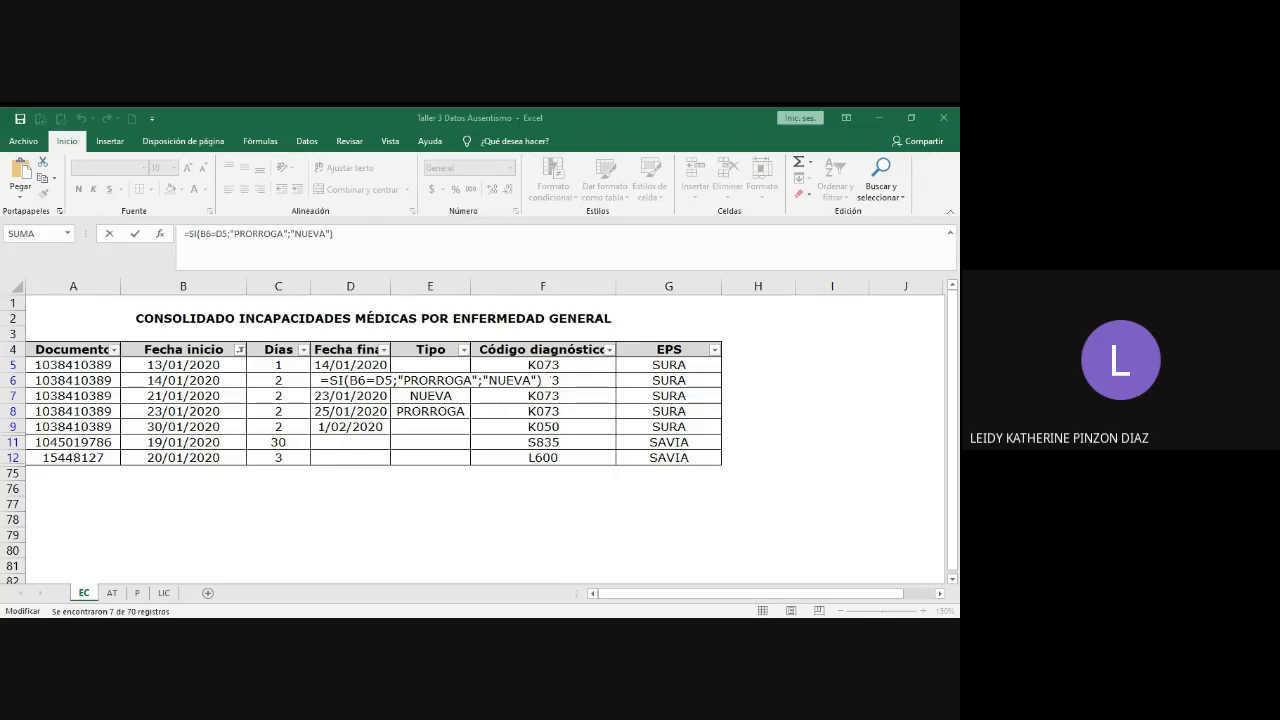
key(Return)
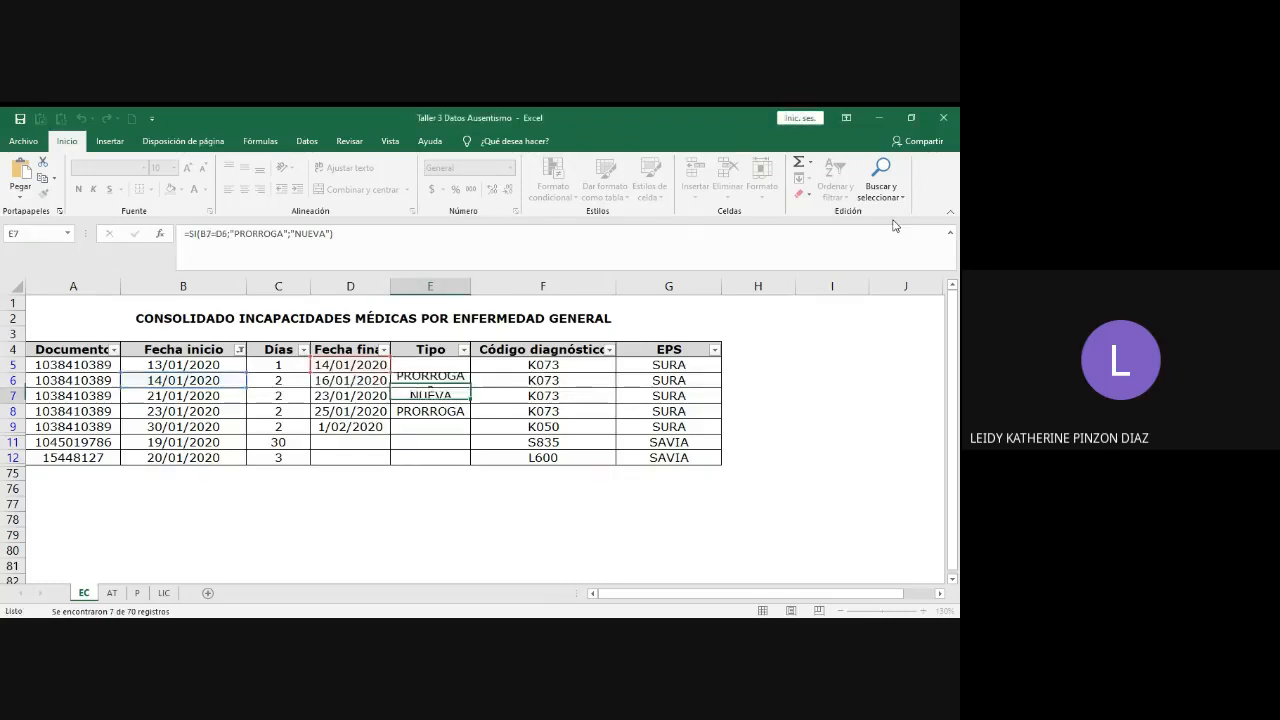
drag(226, 385, 440, 386)
click(557, 385)
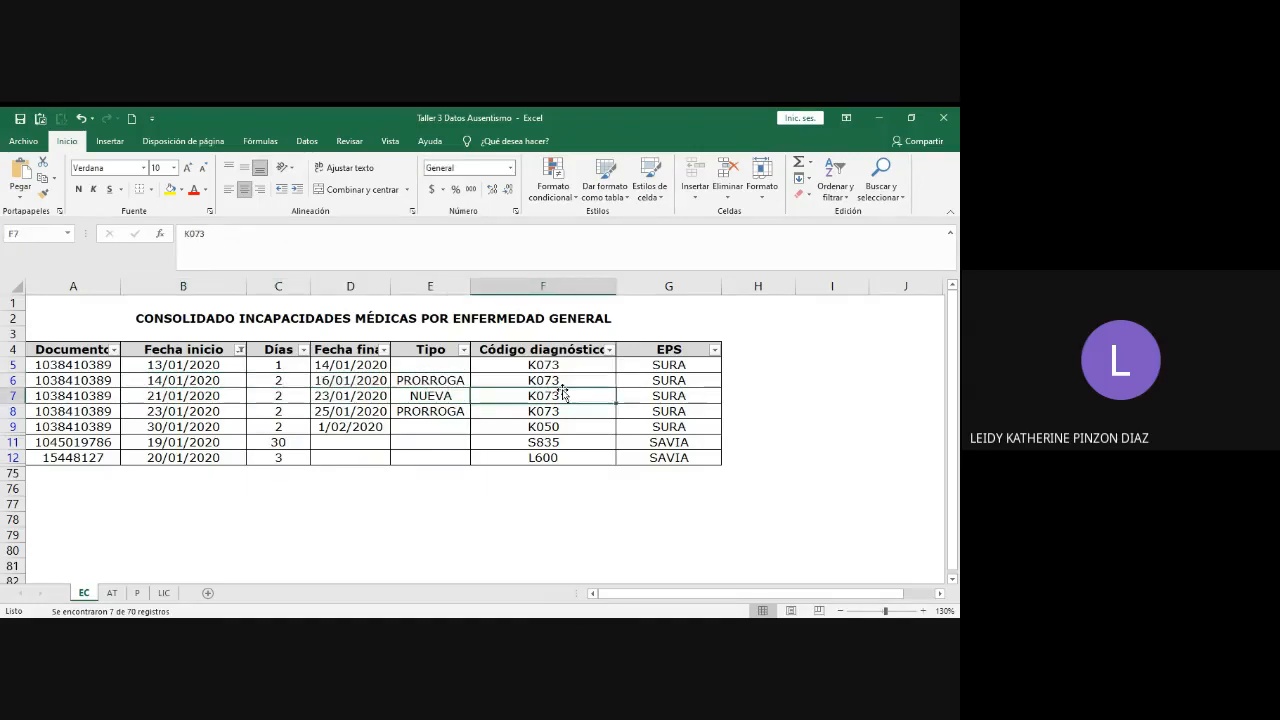
- Compare the SI formulas in Tipo cells E6 and E7 with the start and end dates of the leave in row 7
mouse_move(430, 380)
mouse_down()
mouse_move(480, 423)
mouse_move(442, 383)
mouse_up()
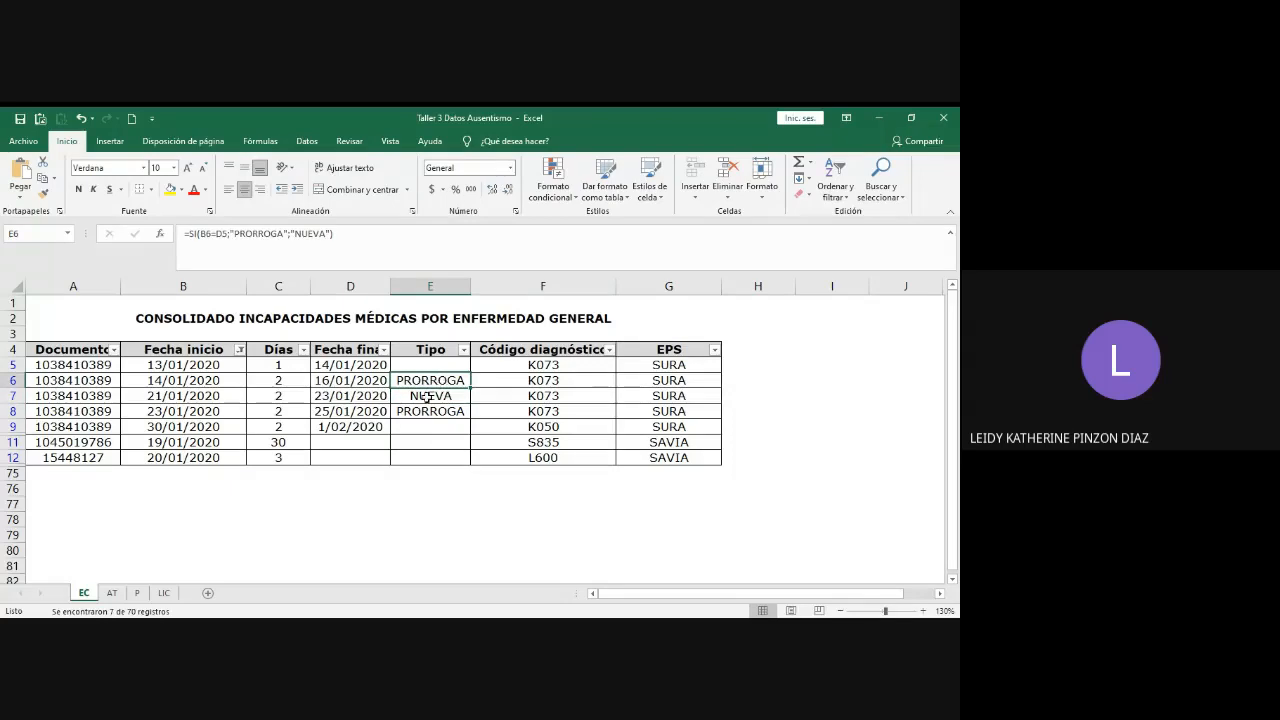
click(420, 397)
drag(232, 398, 428, 410)
click(430, 397)
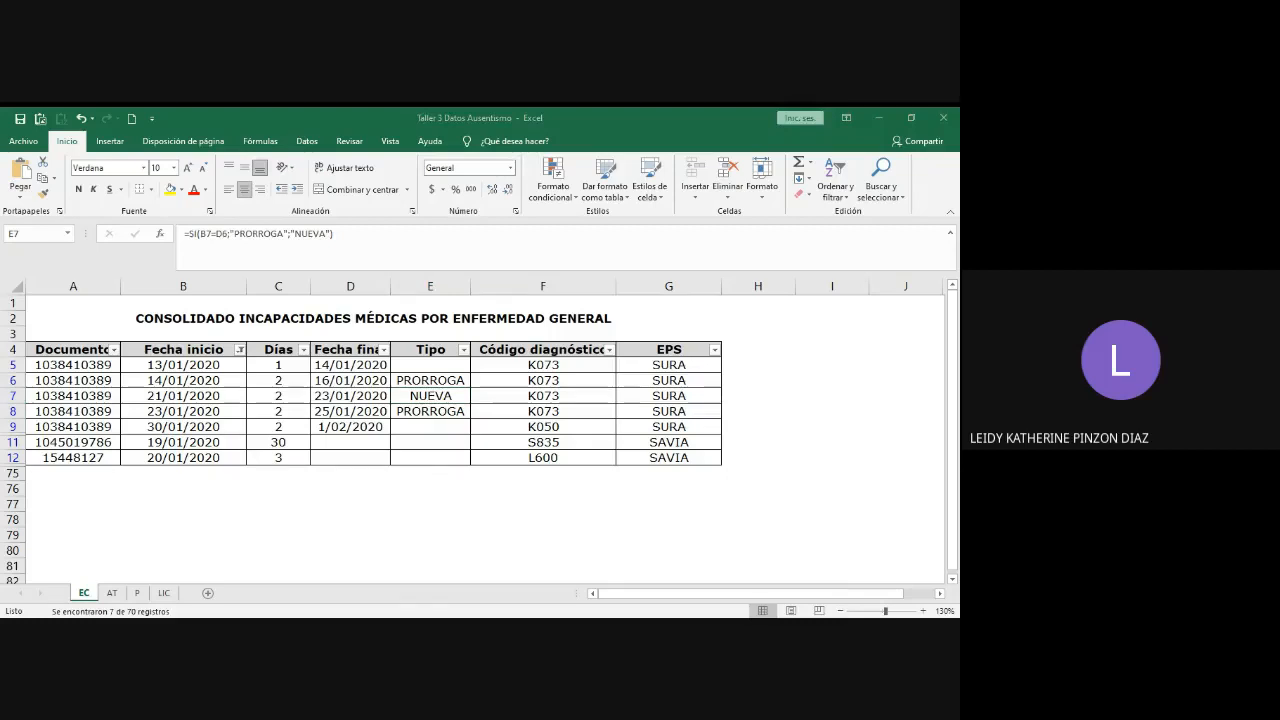
click(430, 396)
drag(217, 397, 430, 396)
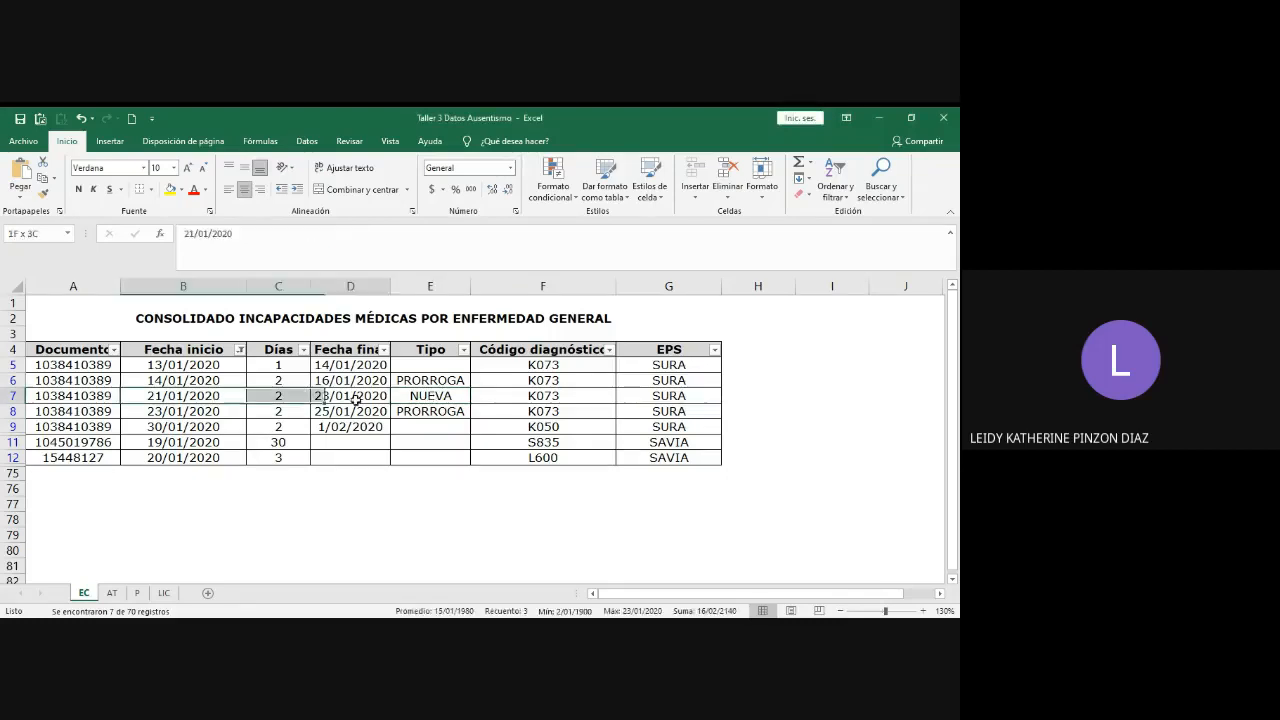
click(430, 396)
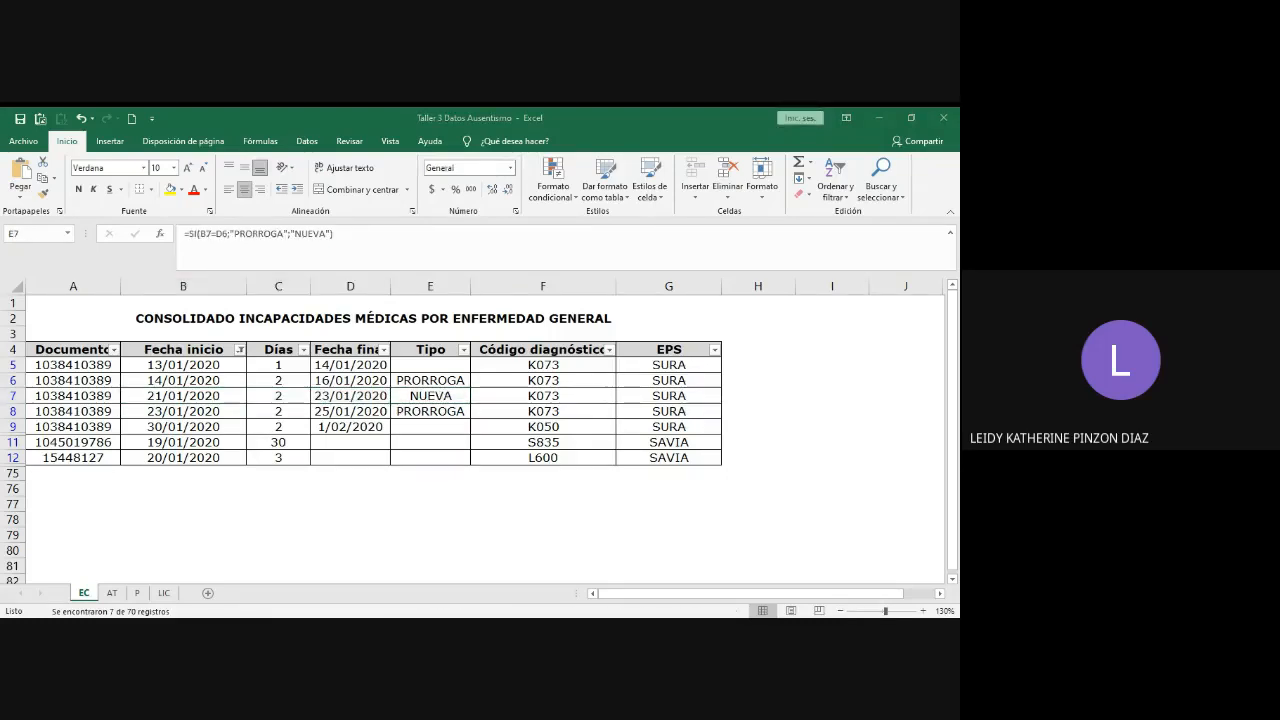
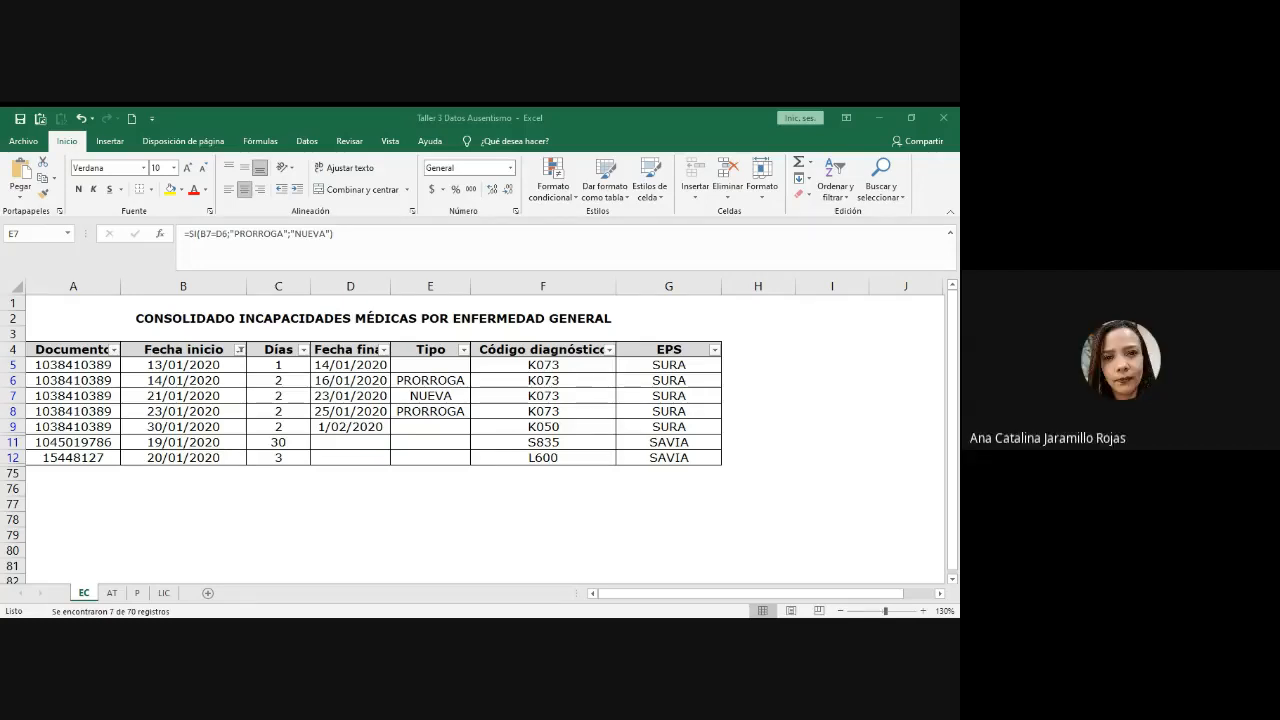
- Review the cell references and the "PRORROGA" and "NUEVA" arguments of the SI formula in E6, leaving the formula as it is
key(alt+Tab)
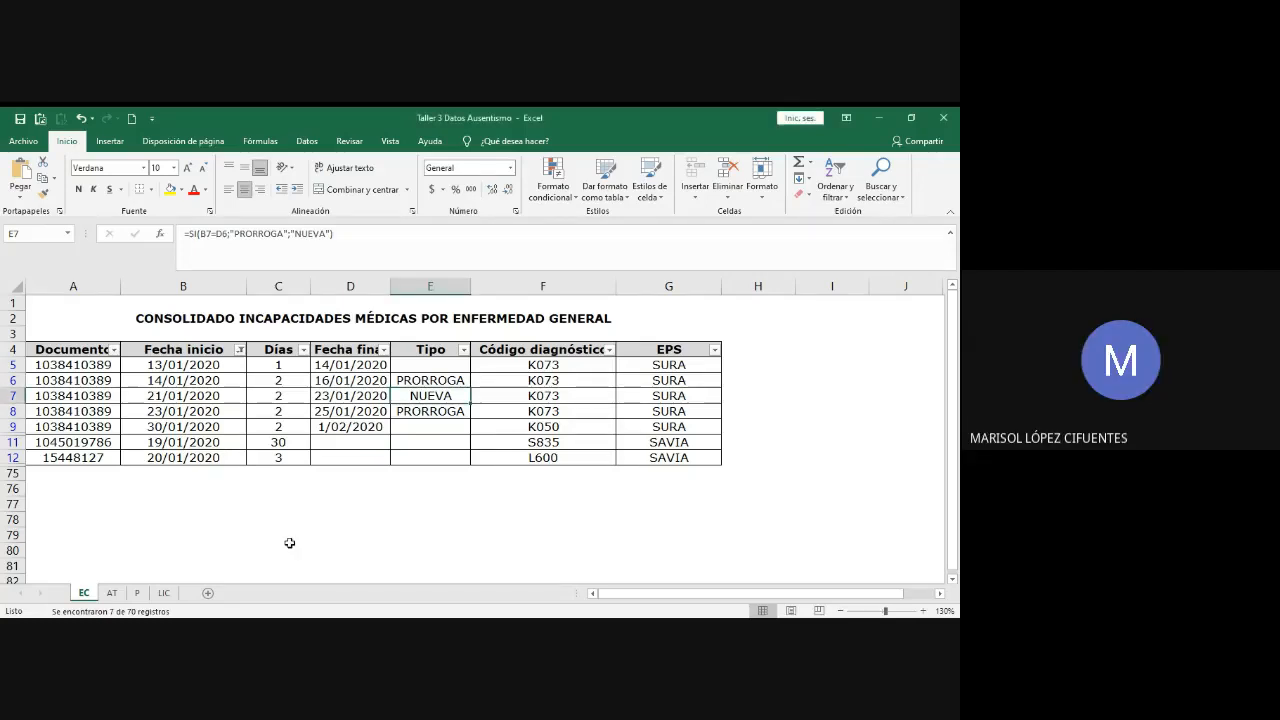
click(437, 366)
double_click(437, 380)
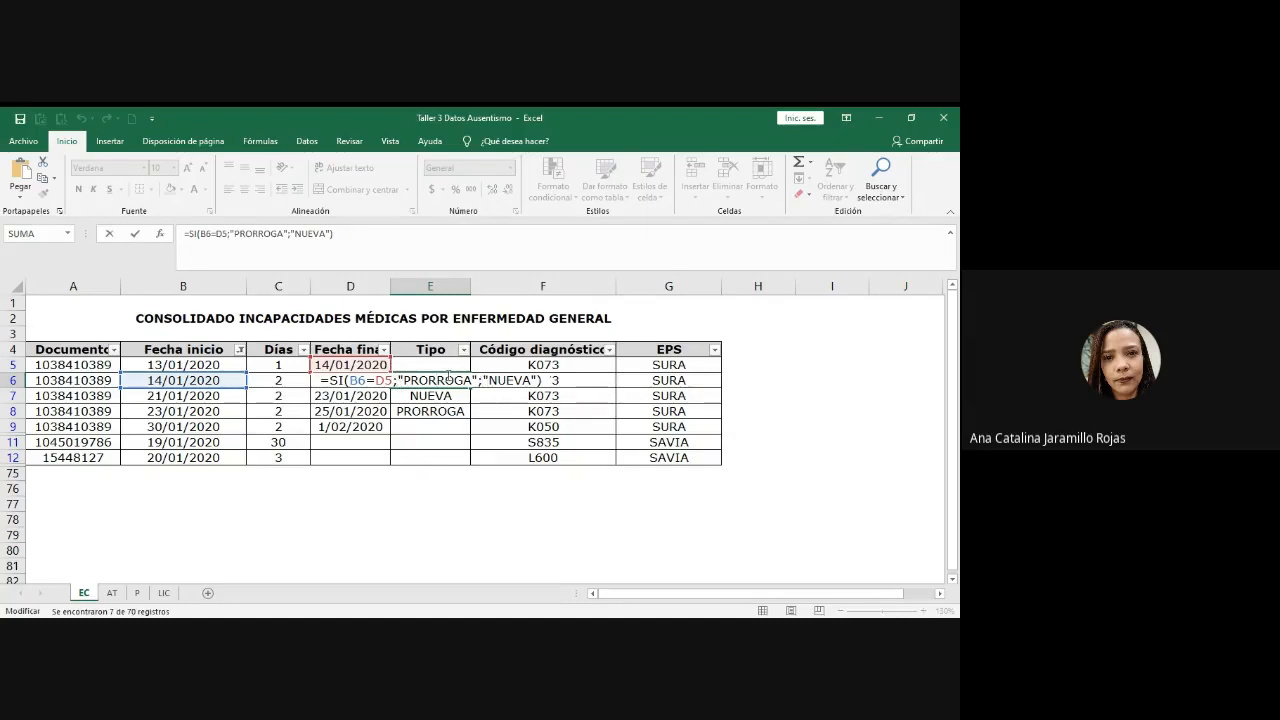
click(405, 380)
click(476, 380)
key(Escape)
double_click(468, 380)
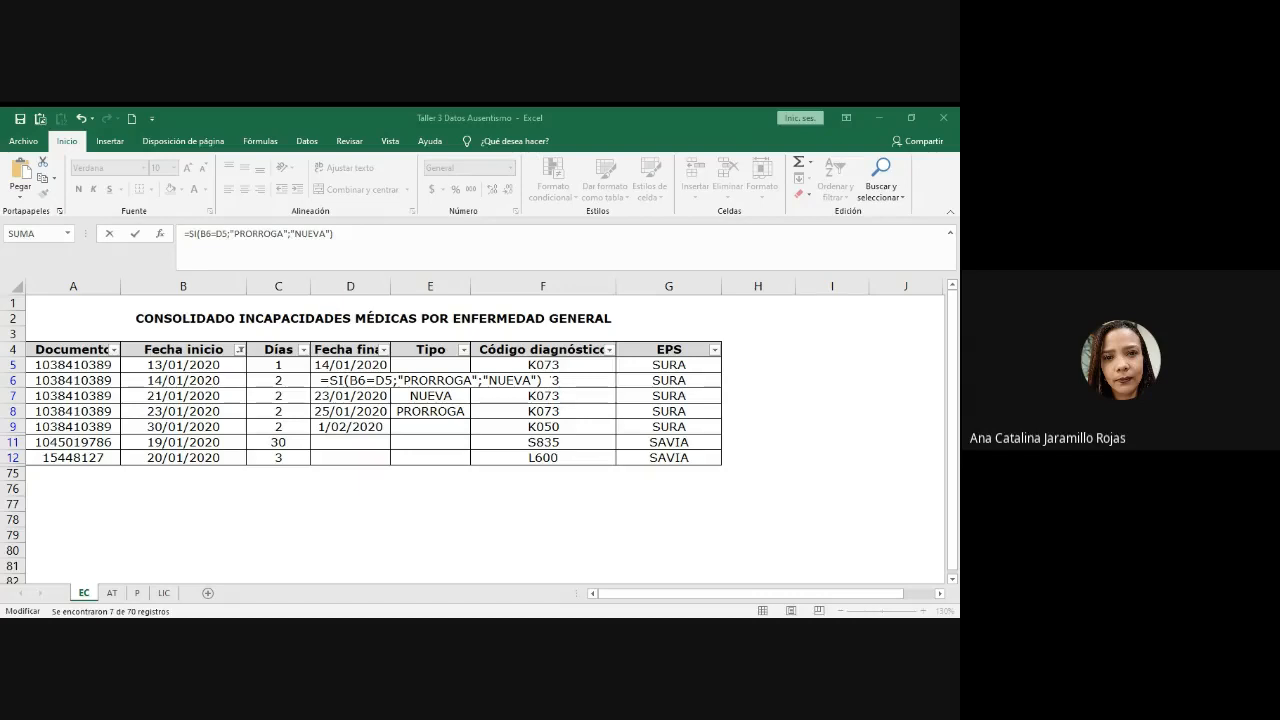
click(543, 486)
click(497, 348)
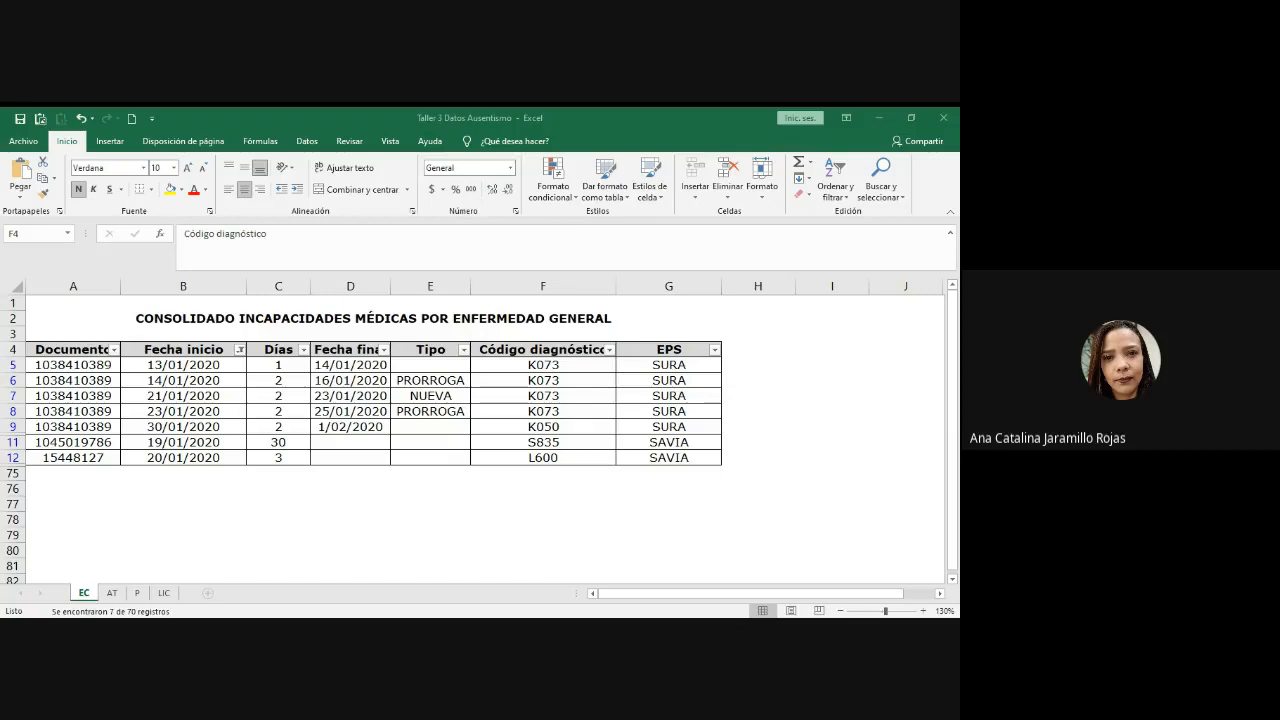
key(alt+Tab)
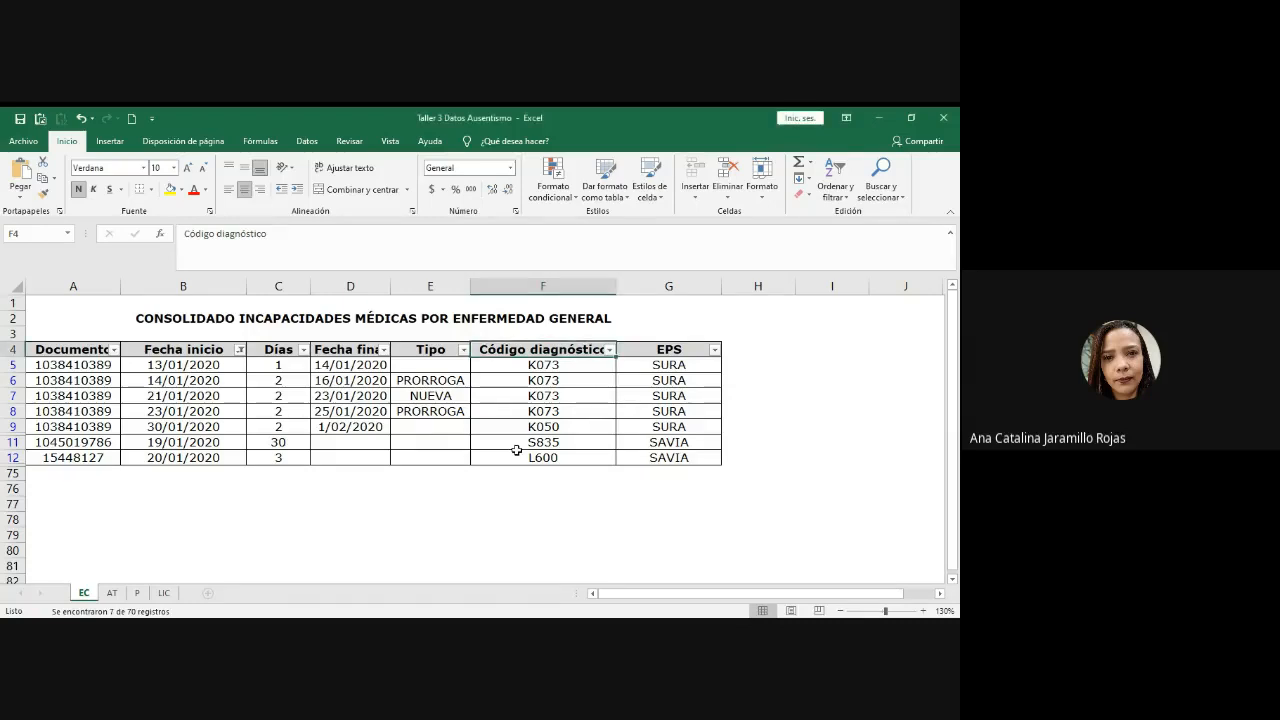
key(alt+Tab)
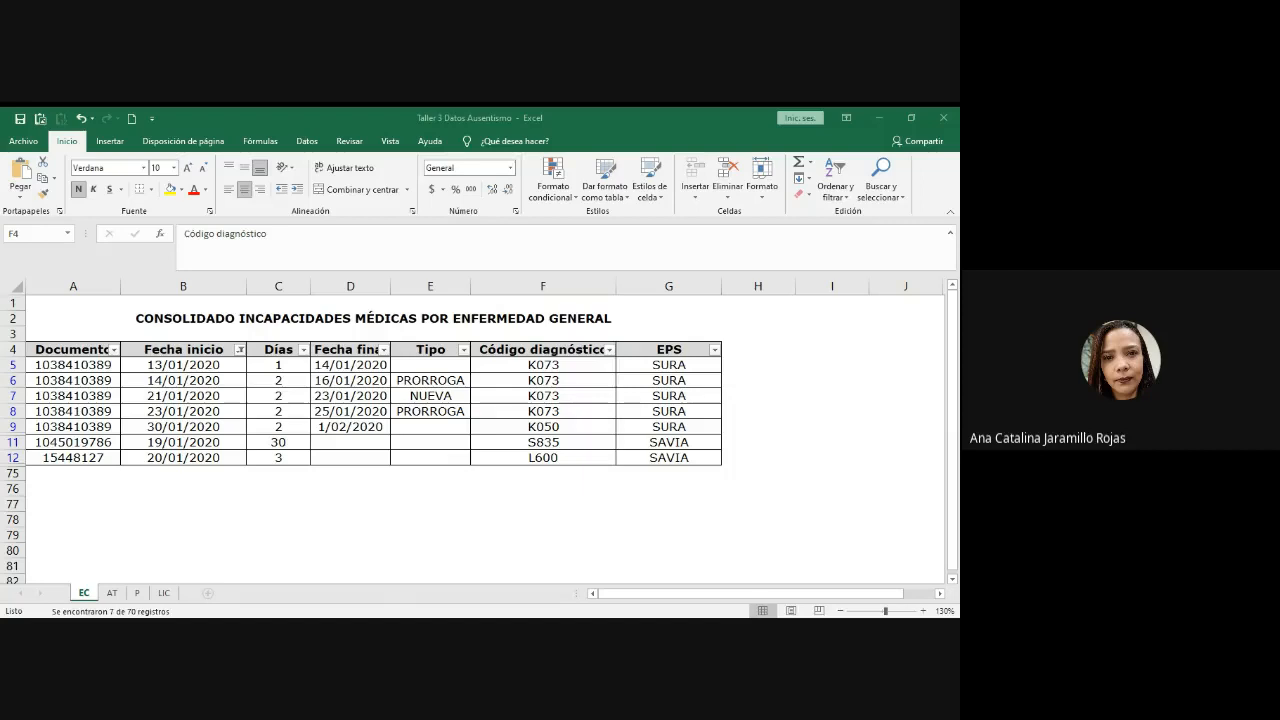
key(alt+Tab)
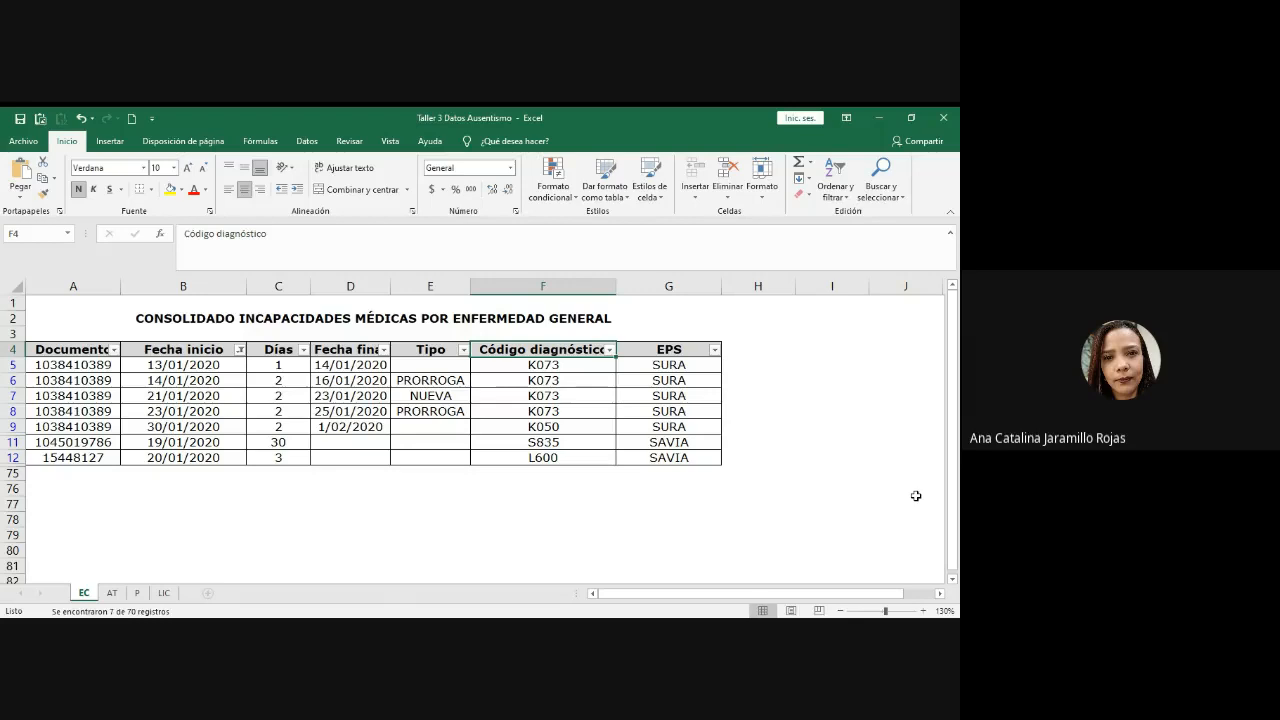
key(alt+Tab)
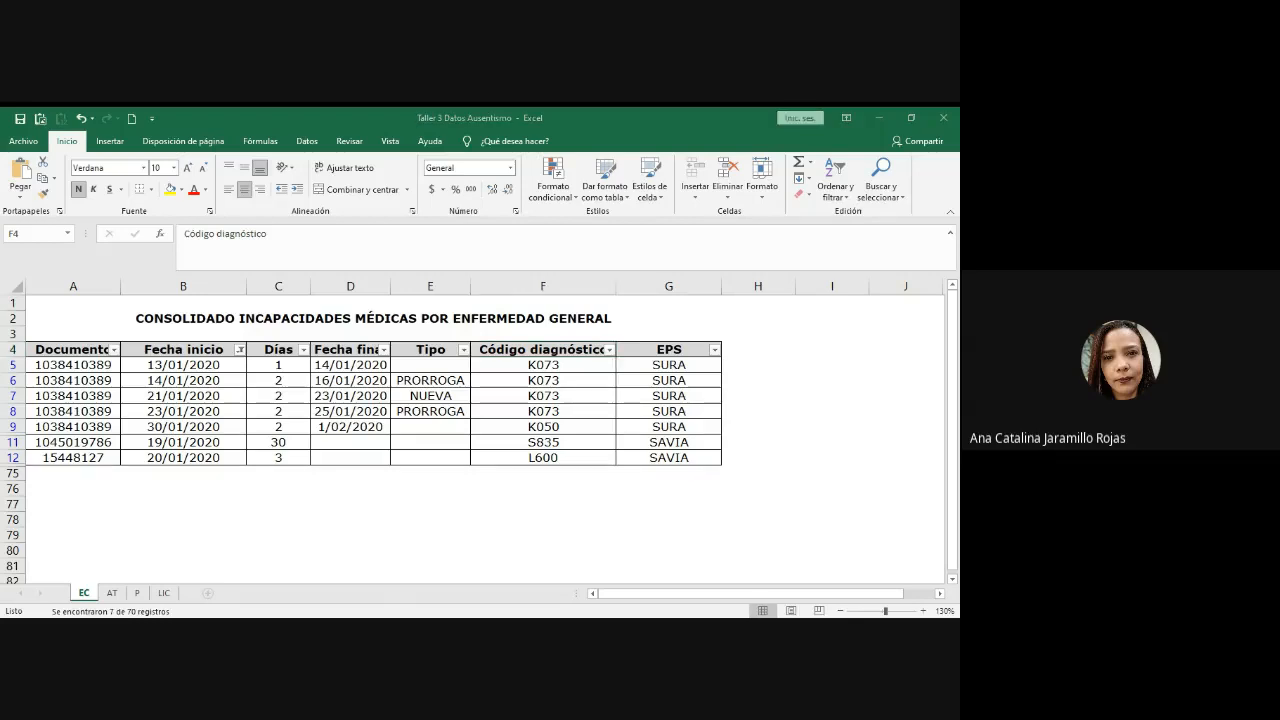
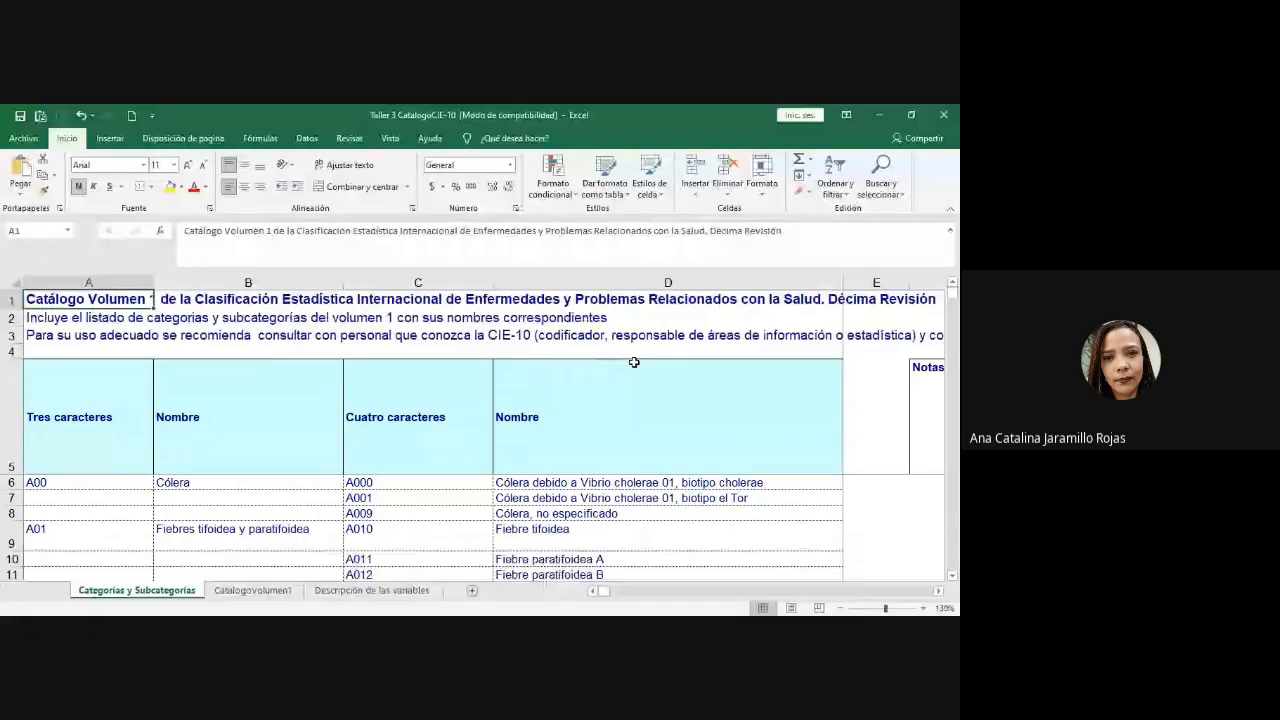
- Examine the Tres caracteres, Cuatro caracteres and Nombre column headers on the Categorías y Subcategorías sheet of the Taller 3 CatalogoCIE-10 workbook
scroll(634, 362, down, 2)
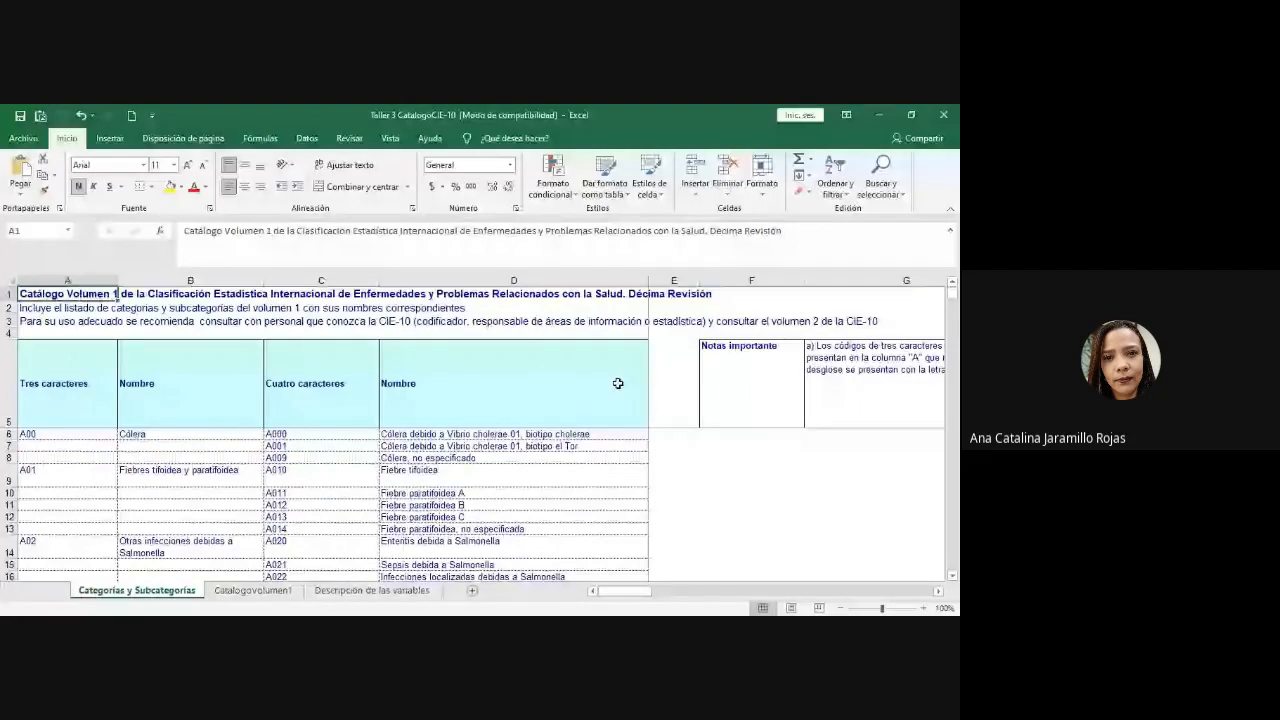
click(618, 383)
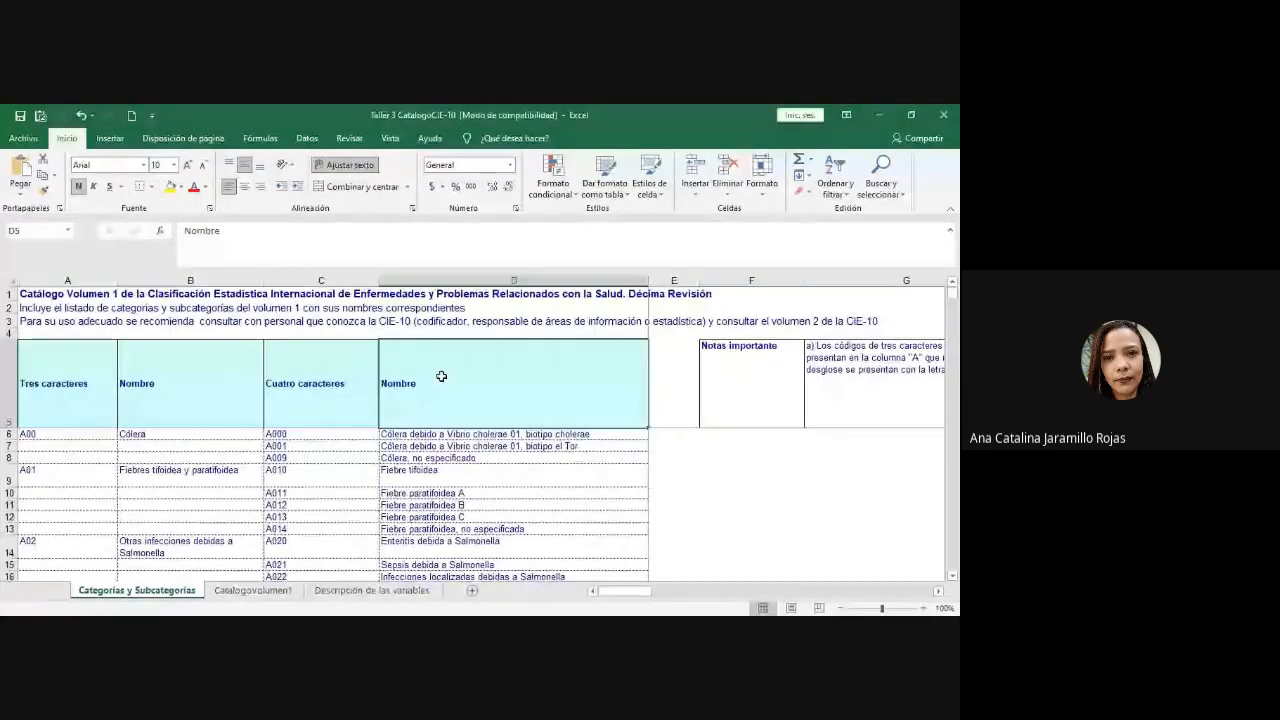
click(343, 402)
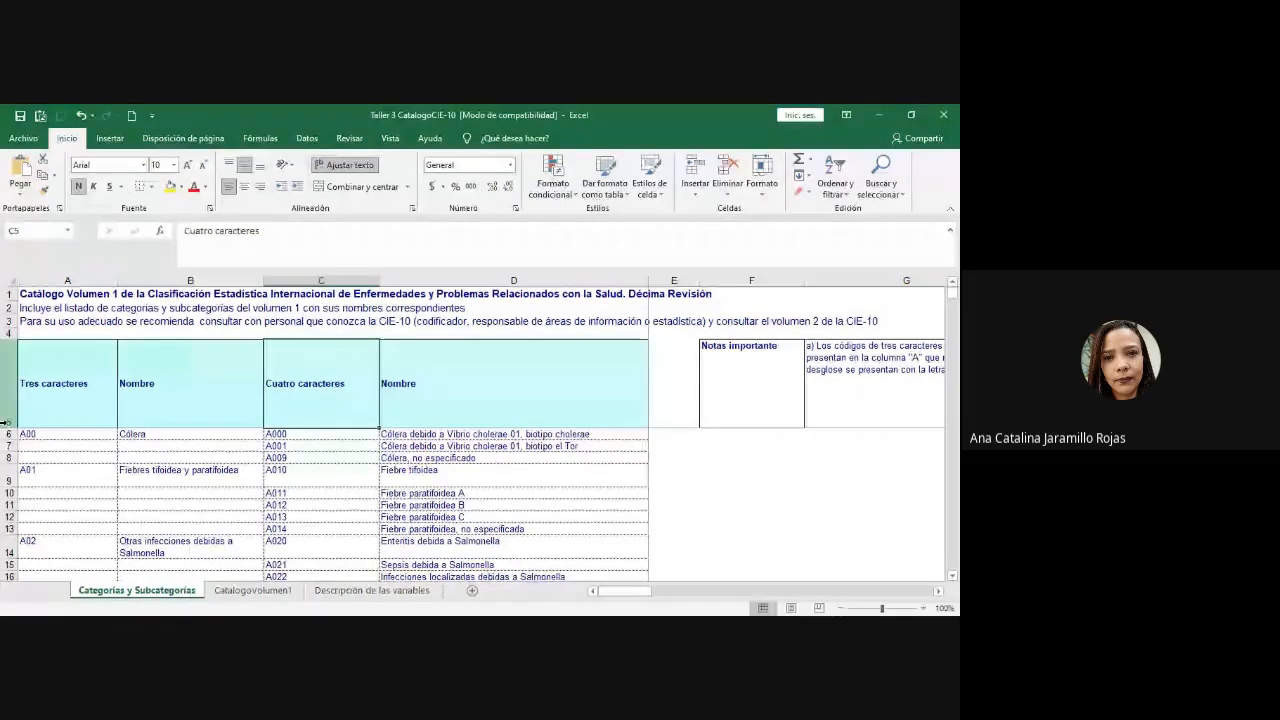
drag(65, 400, 209, 406)
click(209, 403)
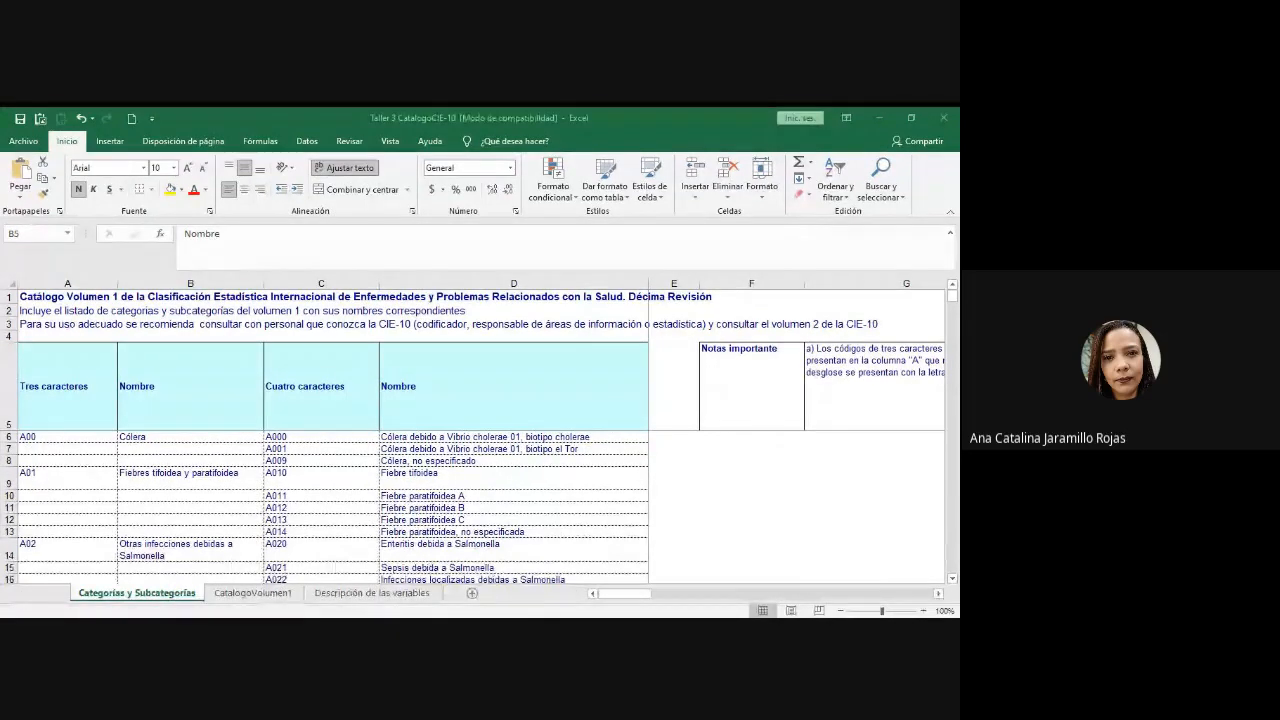
click(430, 385)
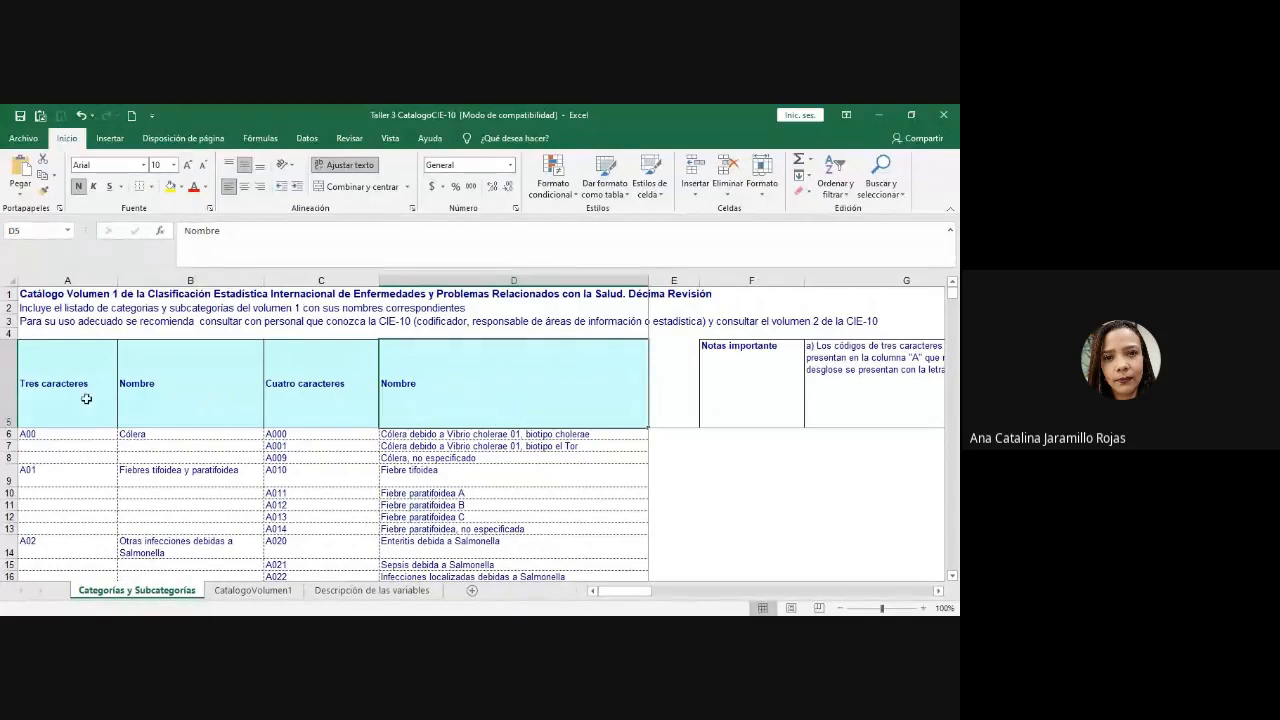
drag(286, 446, 301, 456)
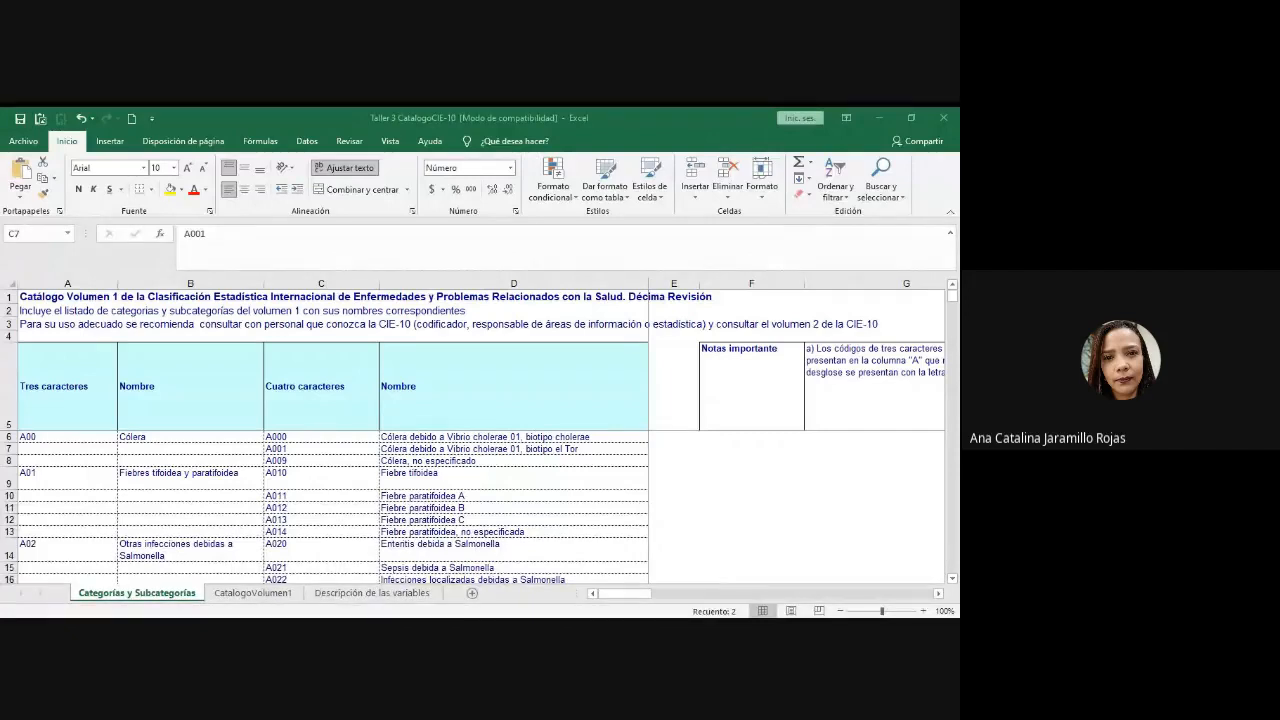
drag(110, 406, 173, 406)
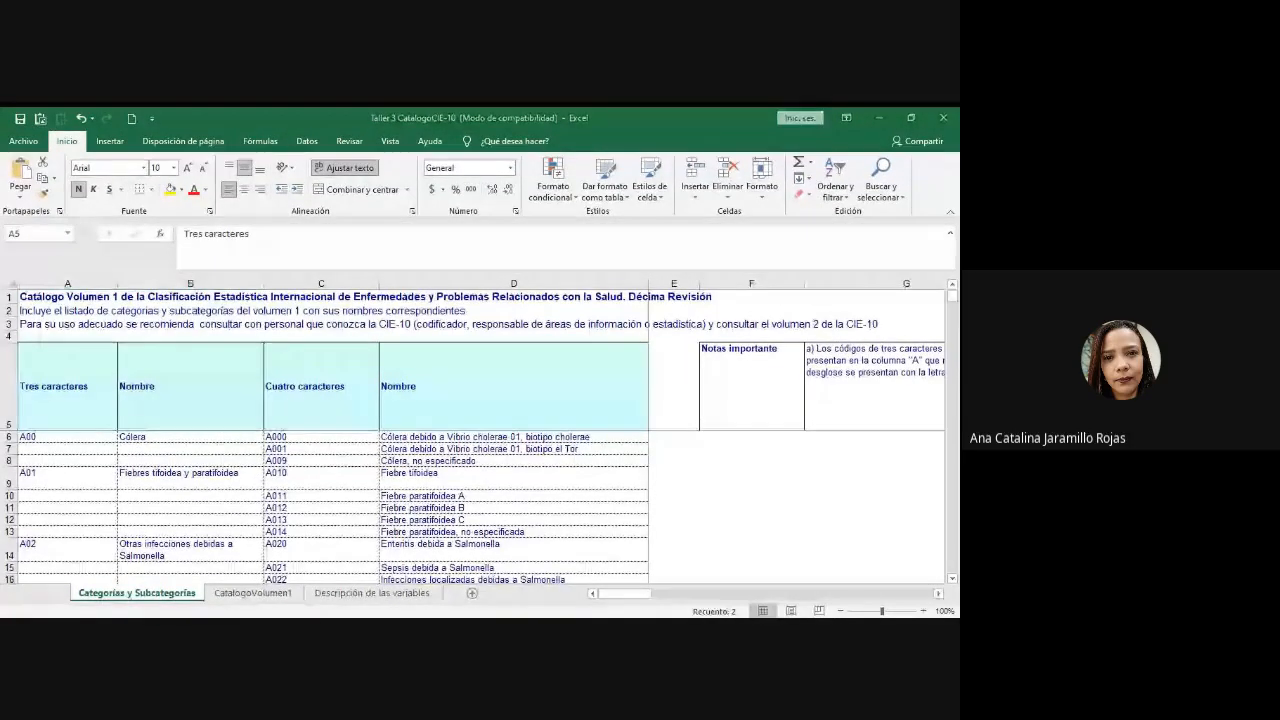
- Examine the three-character code A00 and the four-character codes A000, A001 and A009 listed under it
click(100, 437)
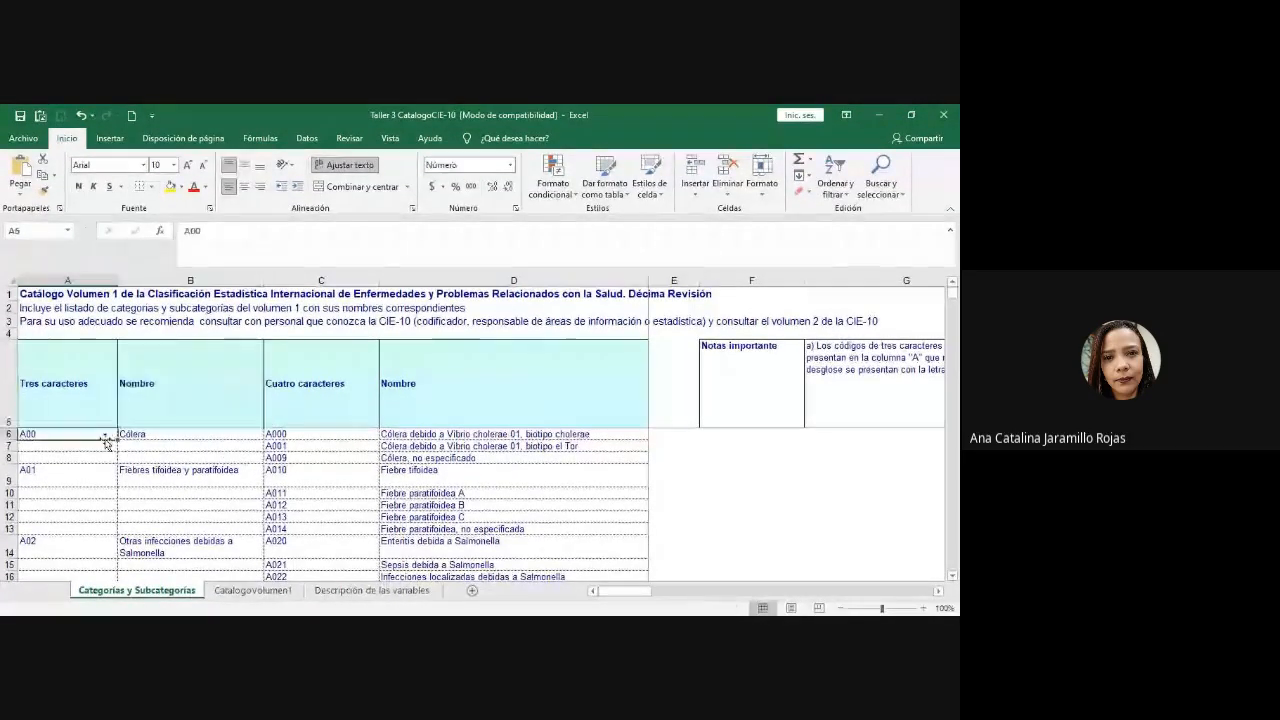
click(326, 457)
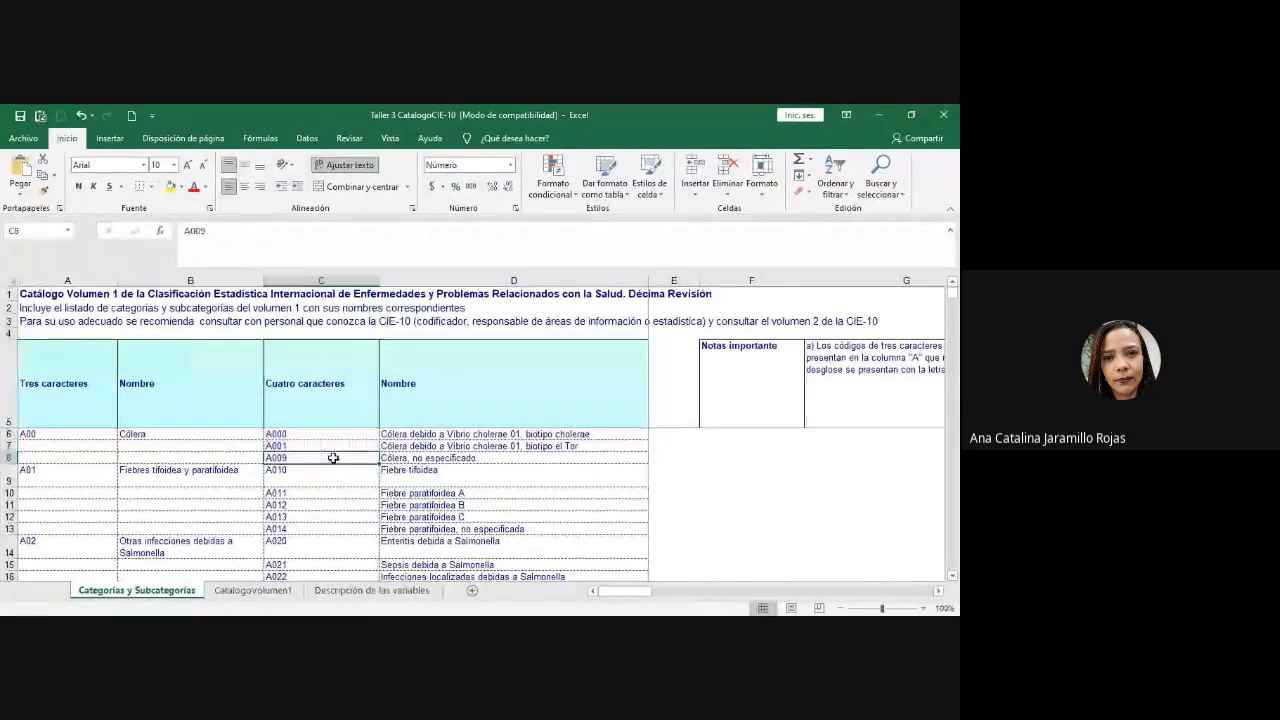
click(322, 436)
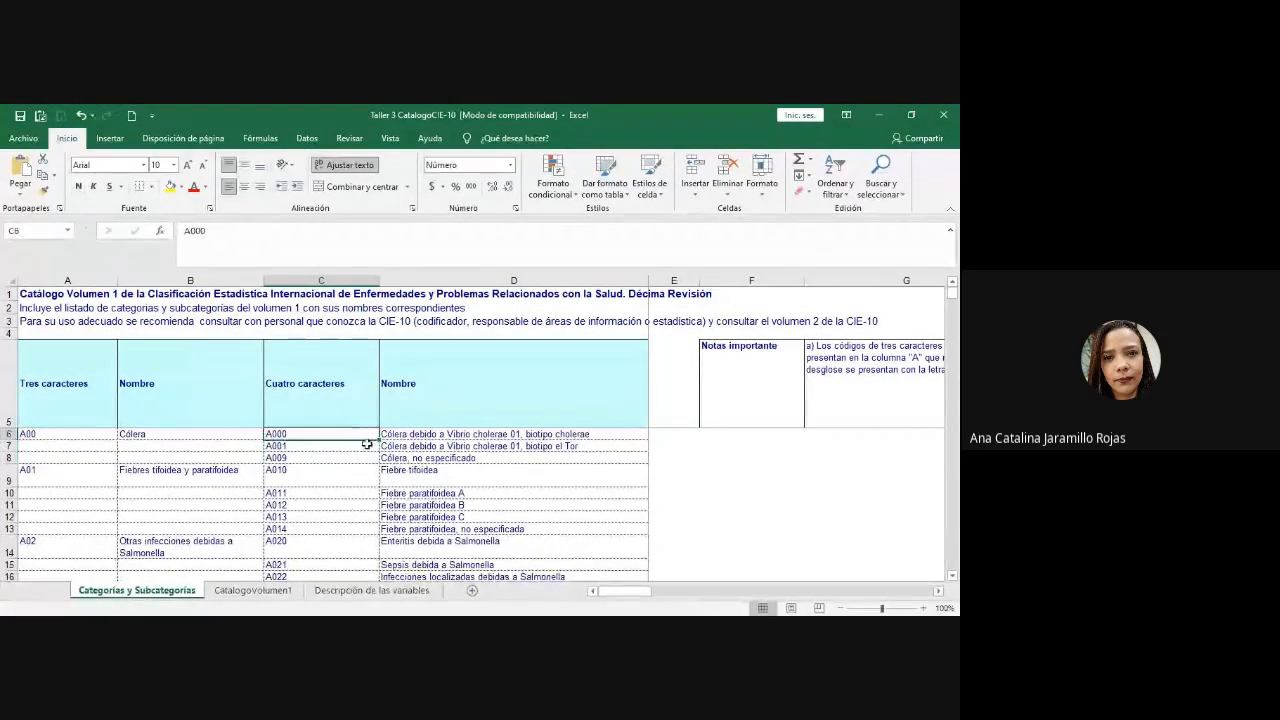
click(285, 449)
click(295, 458)
drag(324, 435, 462, 460)
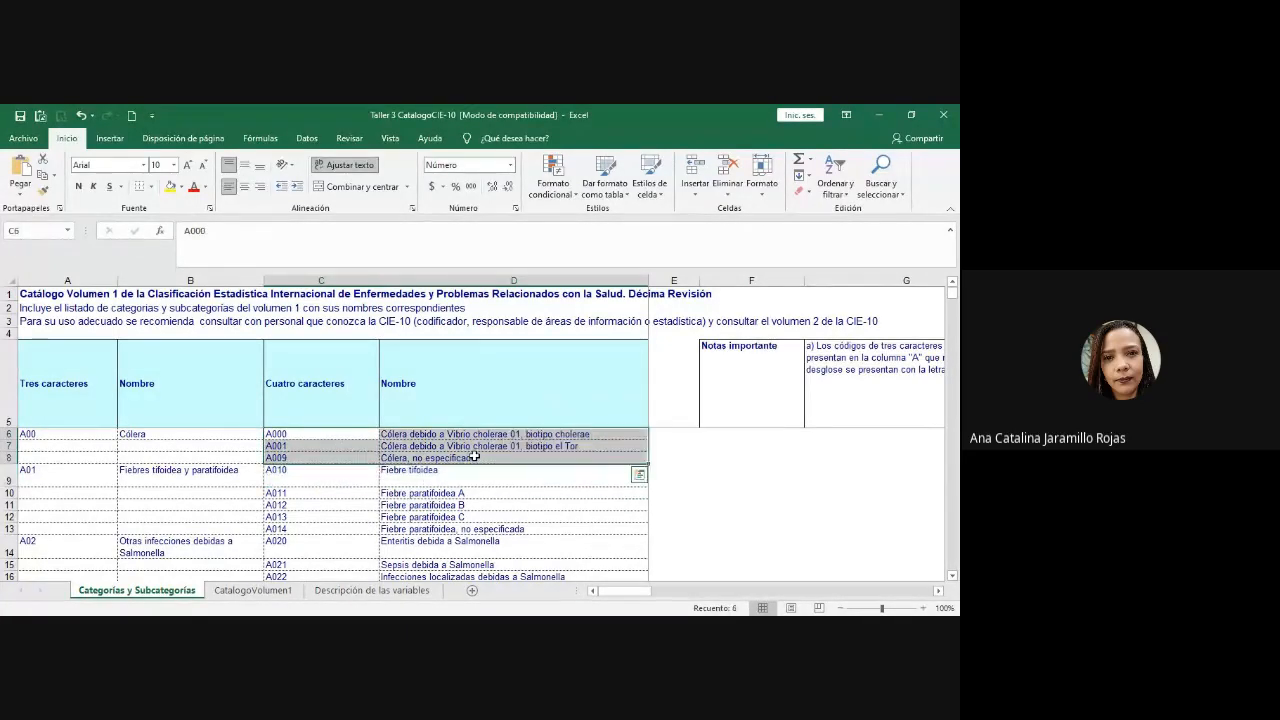
- Compare each four-character cholera code in C6:C8 with its disease name in D6:D8
ctrl+scroll(474, 456, up, 3)
scroll(689, 469, down, 3)
scroll(694, 471, up, 3)
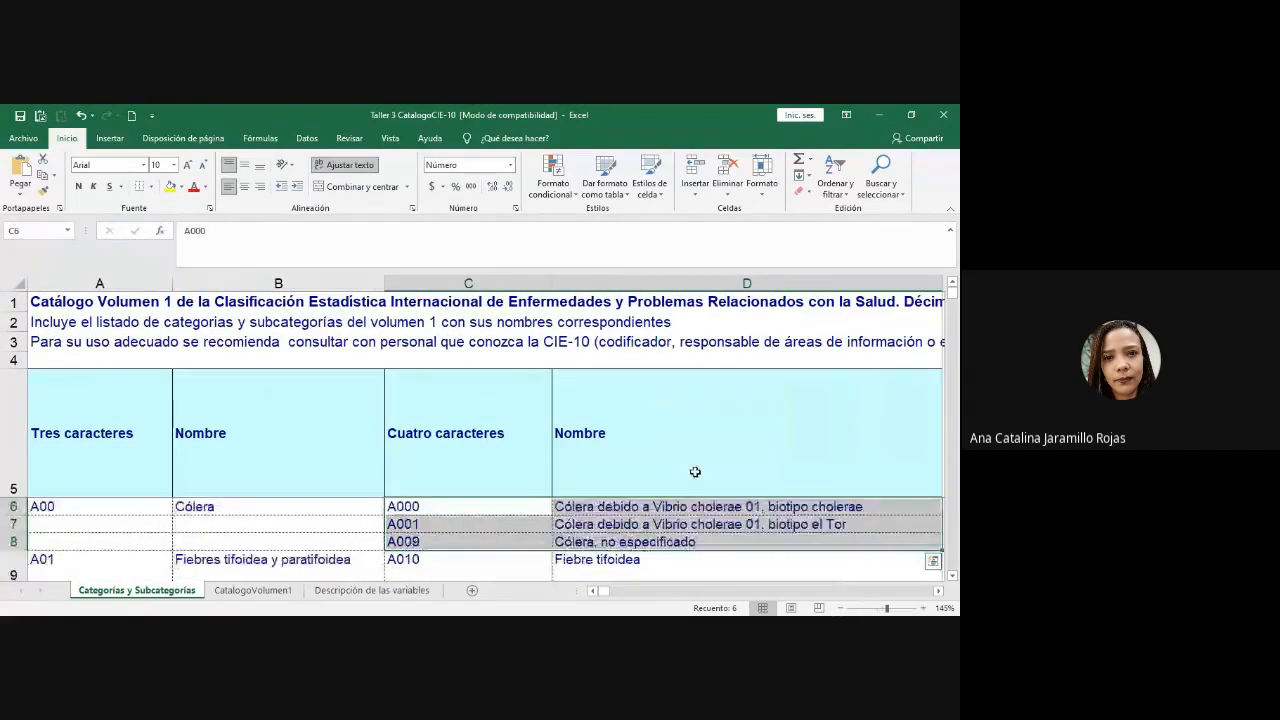
click(660, 522)
drag(514, 506, 622, 509)
click(624, 508)
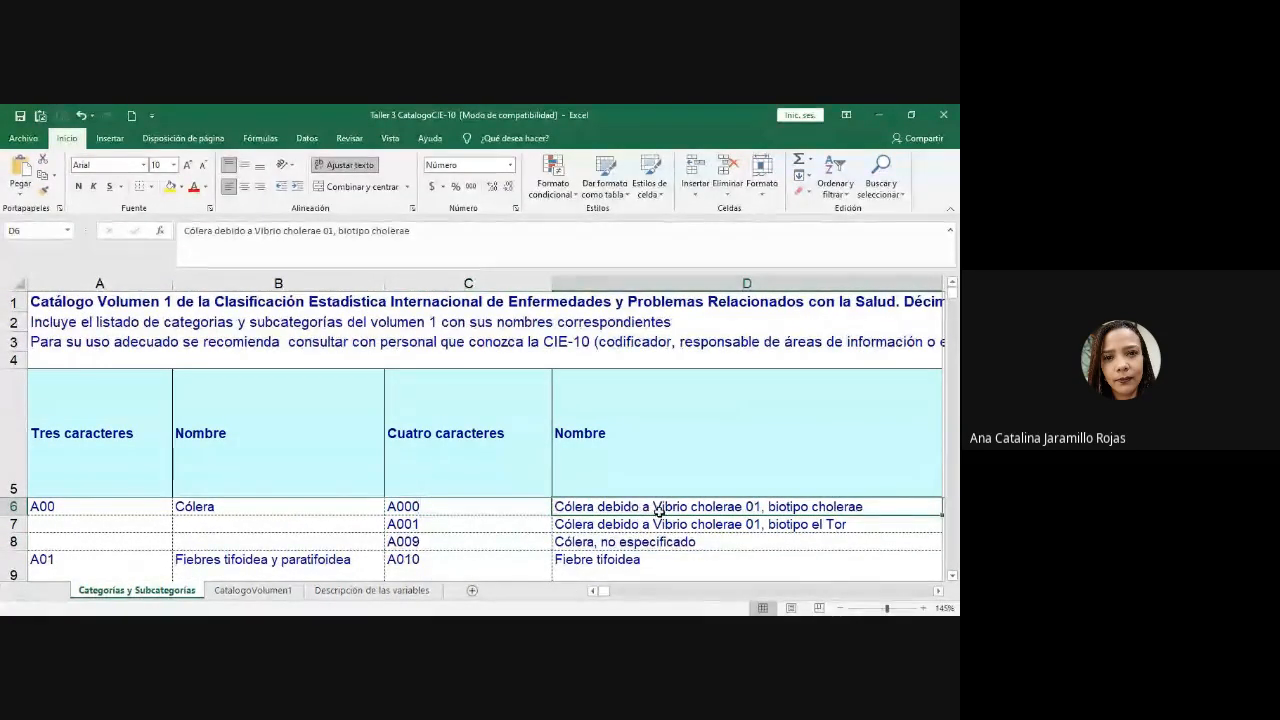
click(477, 530)
click(654, 525)
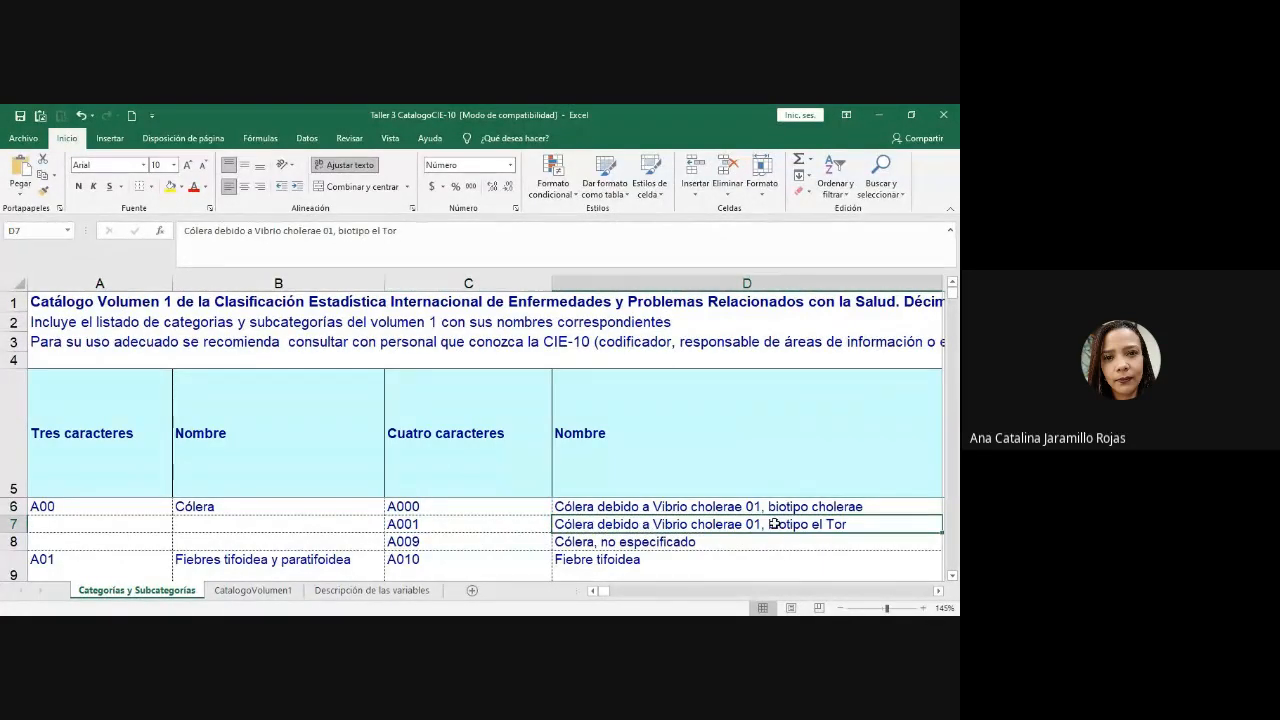
click(488, 544)
click(614, 545)
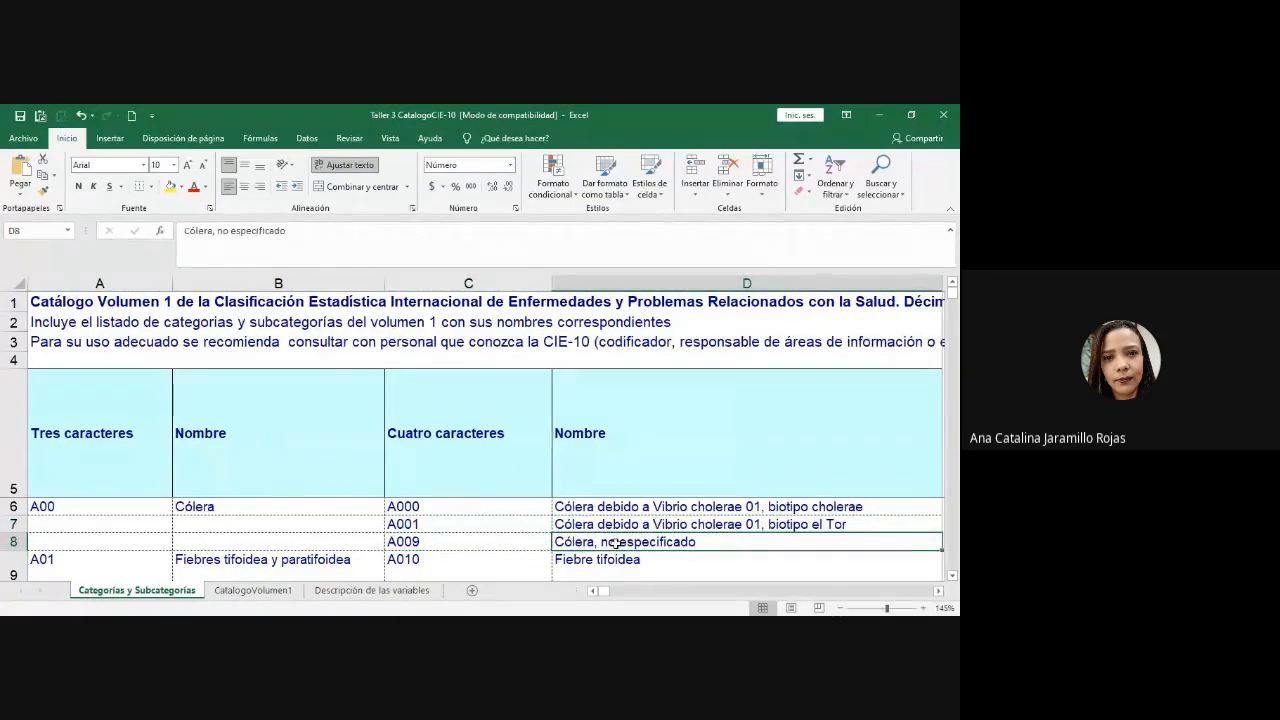
drag(512, 514, 652, 541)
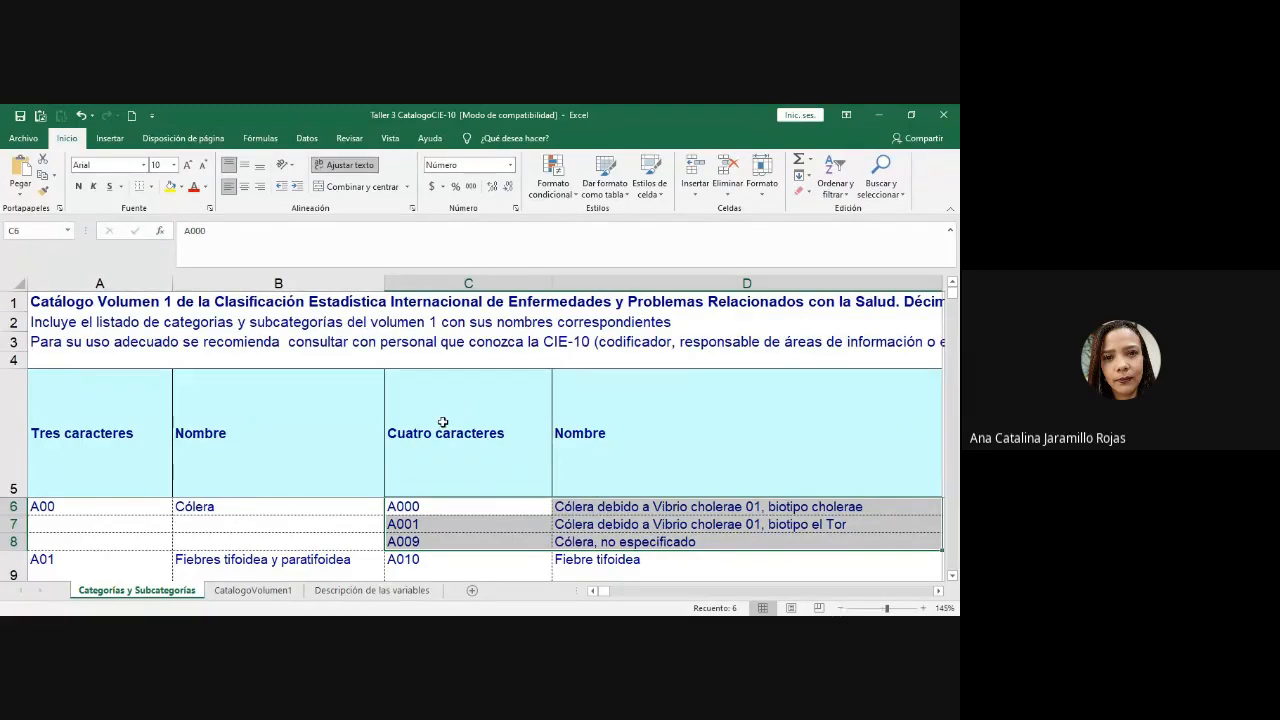
- Compare the general category A00 Cólera in A6:B6 with its detailed subcategories in C6:D8
click(53, 506)
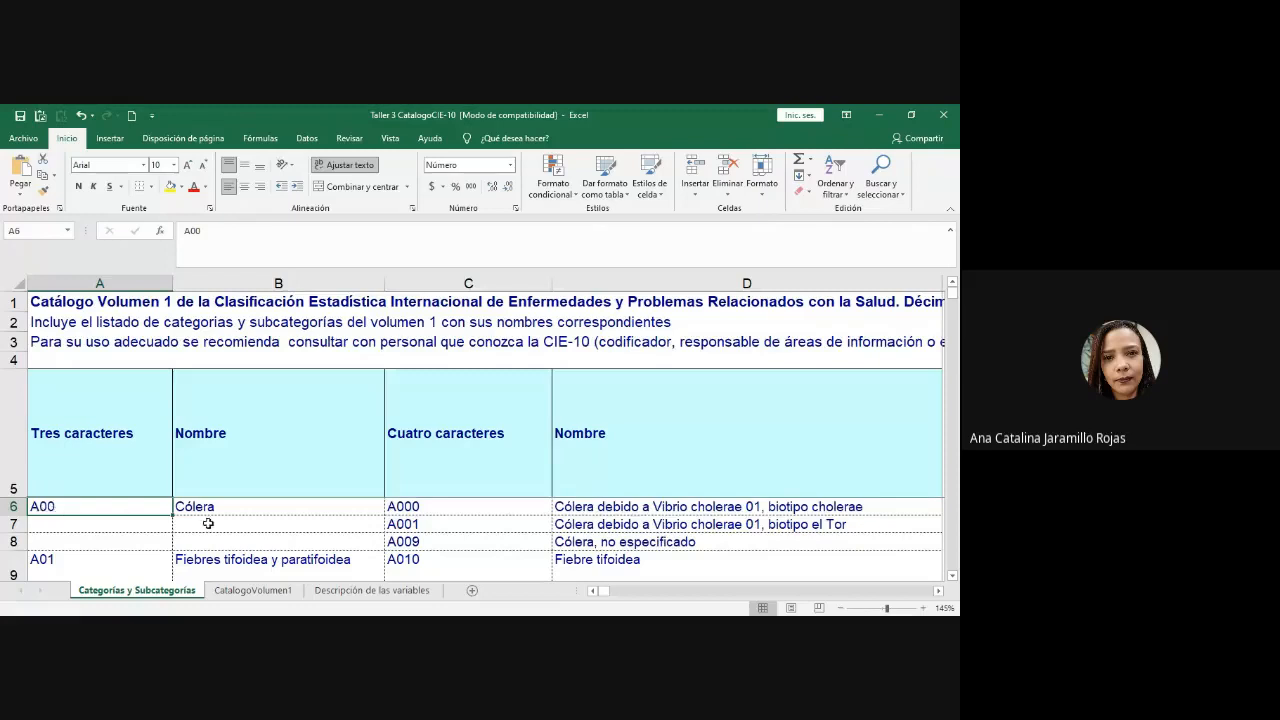
drag(137, 503, 190, 516)
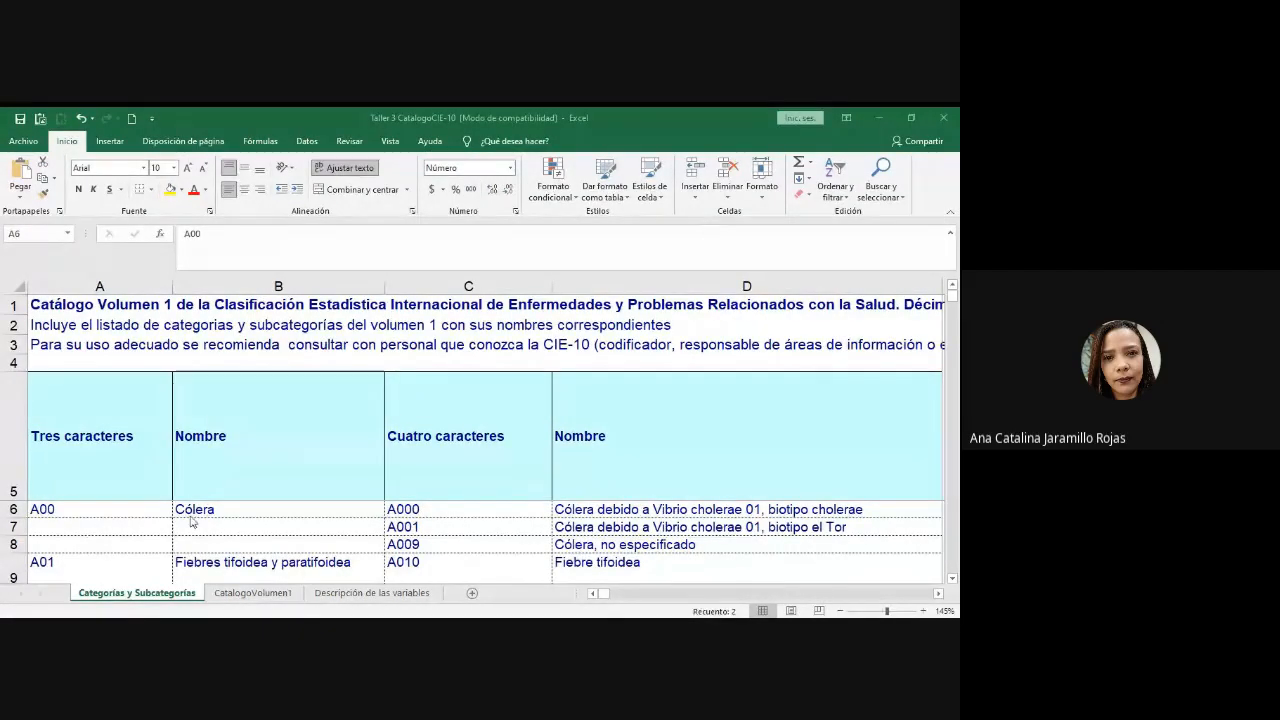
drag(74, 451, 246, 508)
click(246, 508)
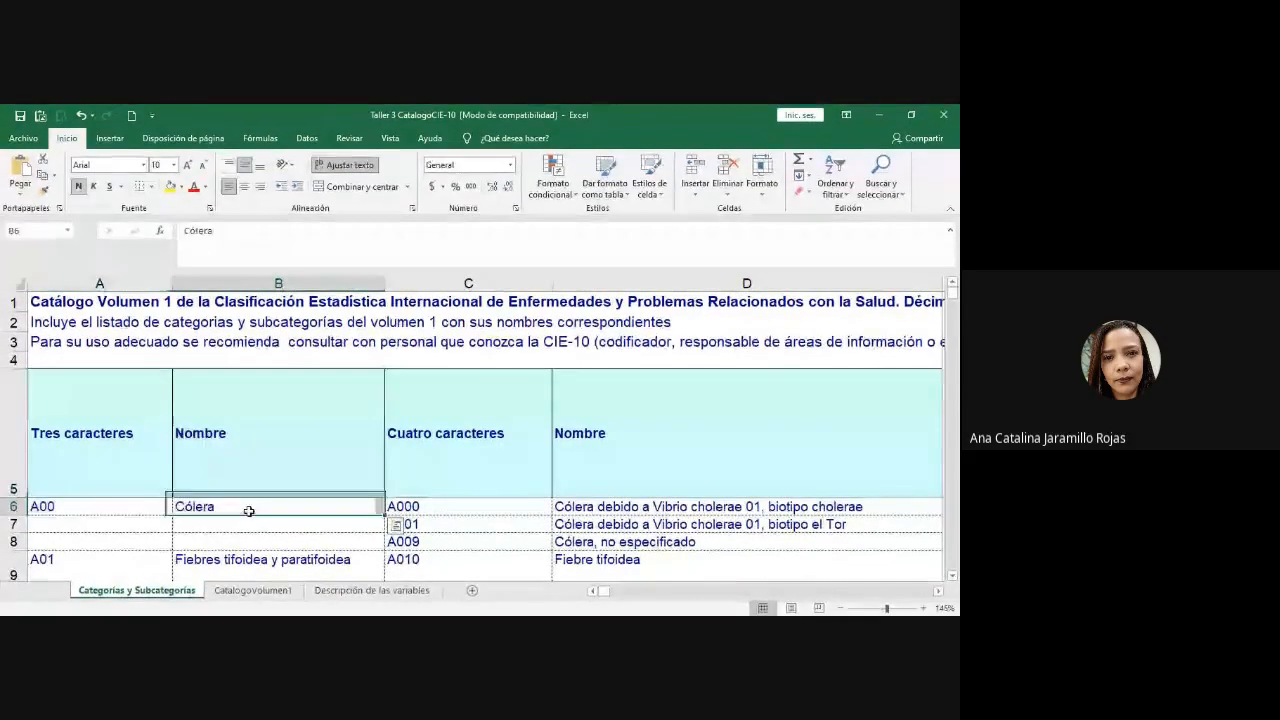
drag(412, 506, 614, 548)
click(645, 544)
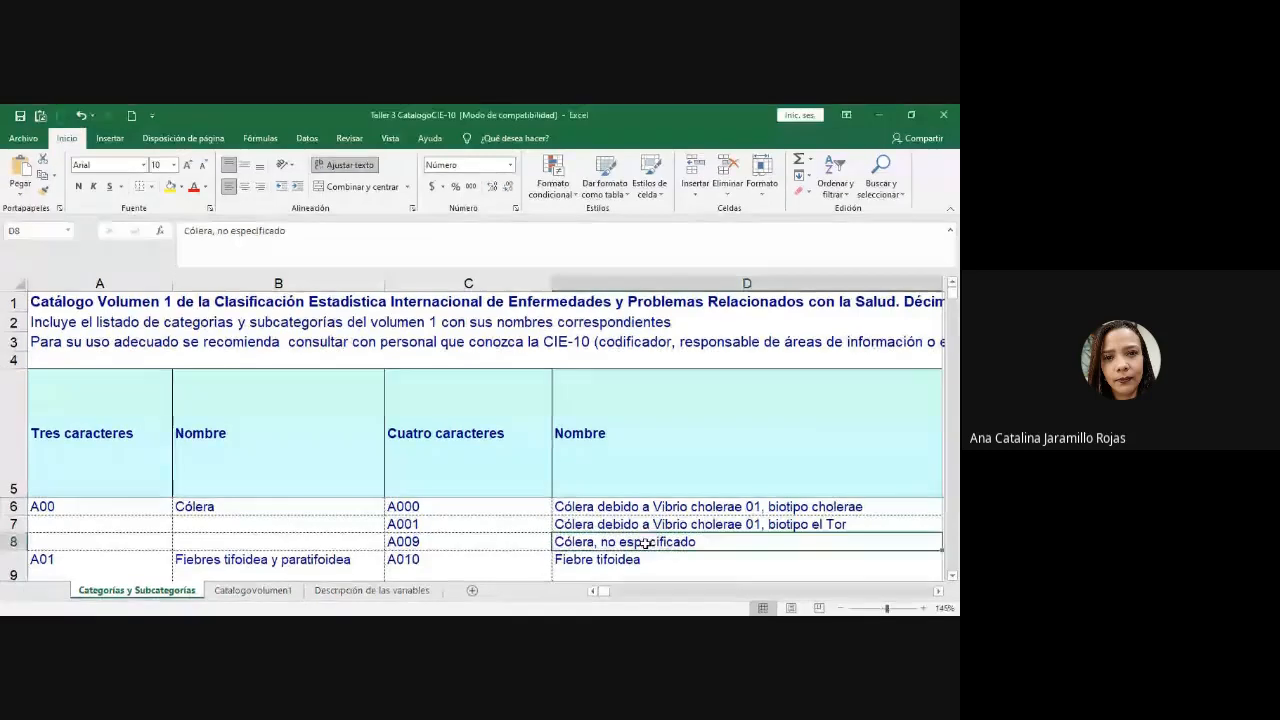
ctrl+scroll(692, 479, down, 1)
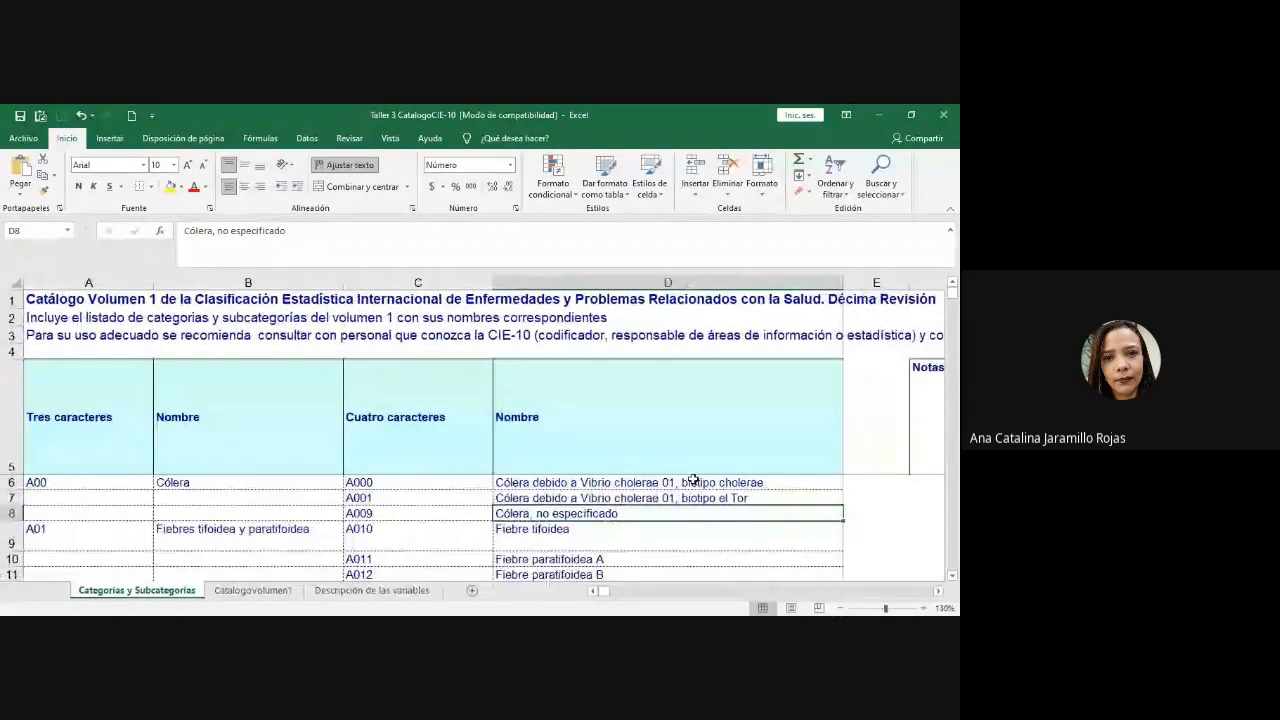
- Examine the Cuatro caracteres column, from its header in C5 to code A010, focusing on the cholera codes in C6:C8
click(470, 447)
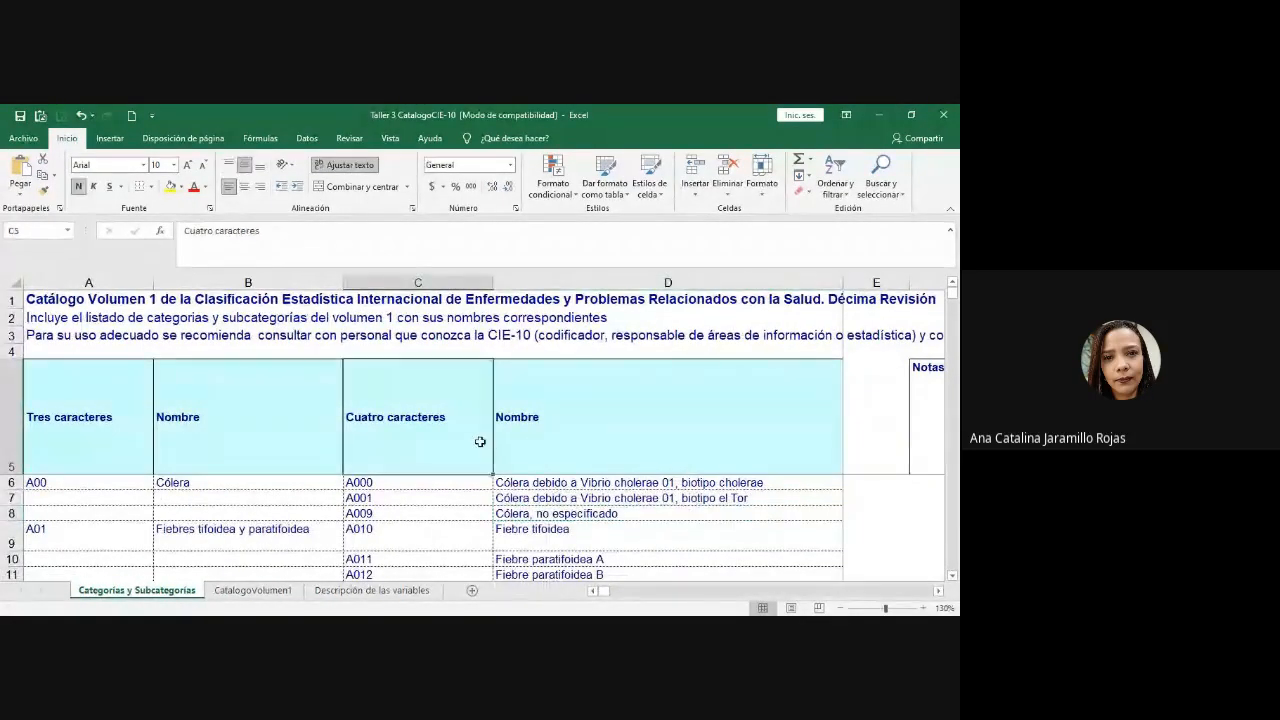
drag(471, 436, 474, 543)
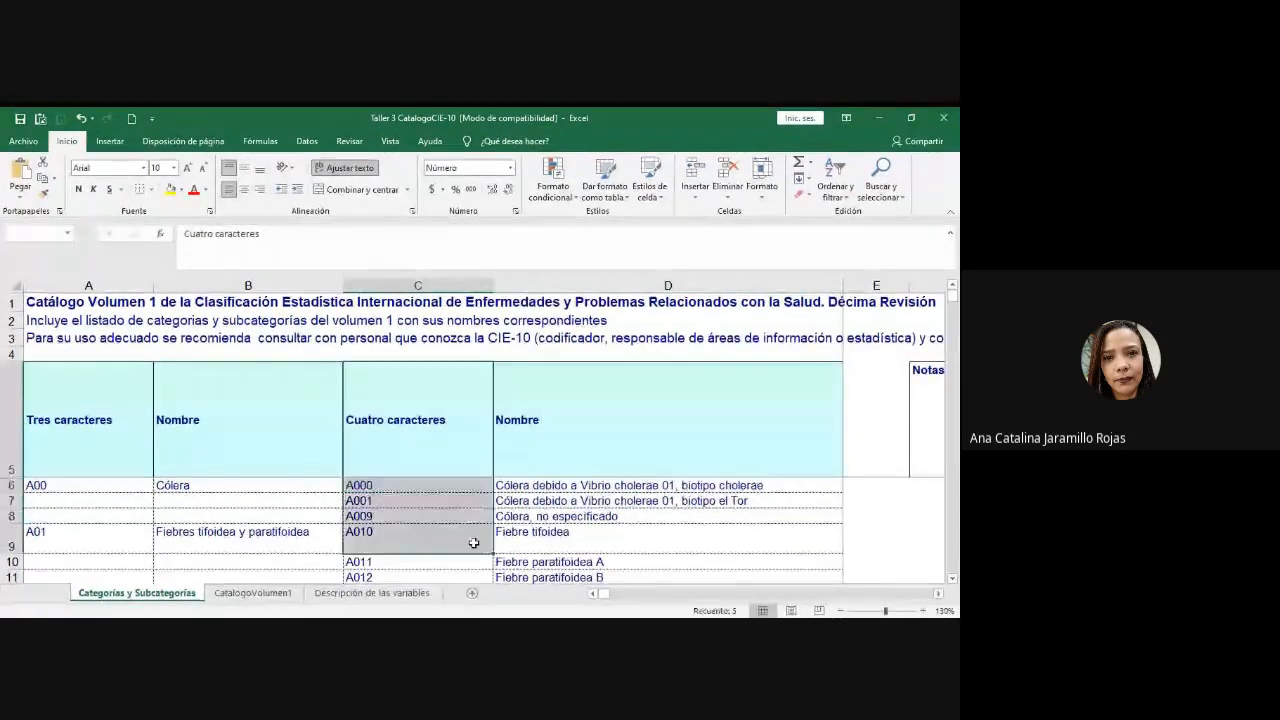
click(519, 529)
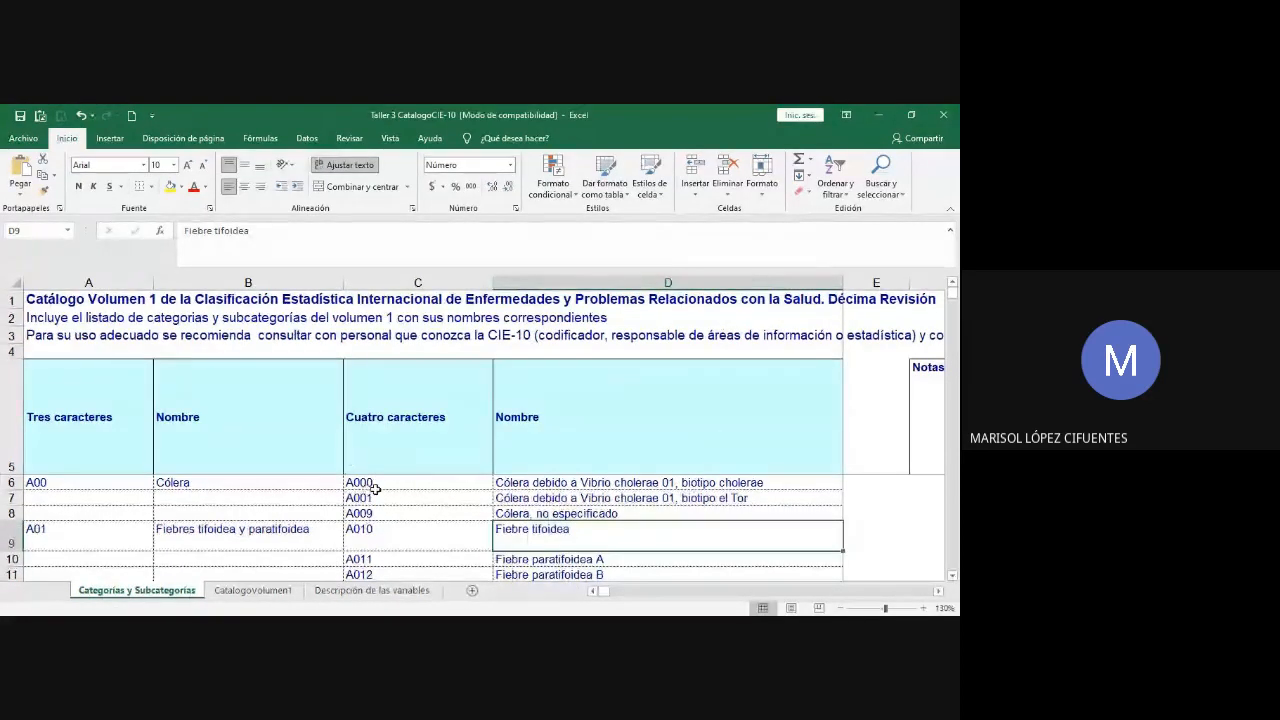
drag(375, 487, 385, 514)
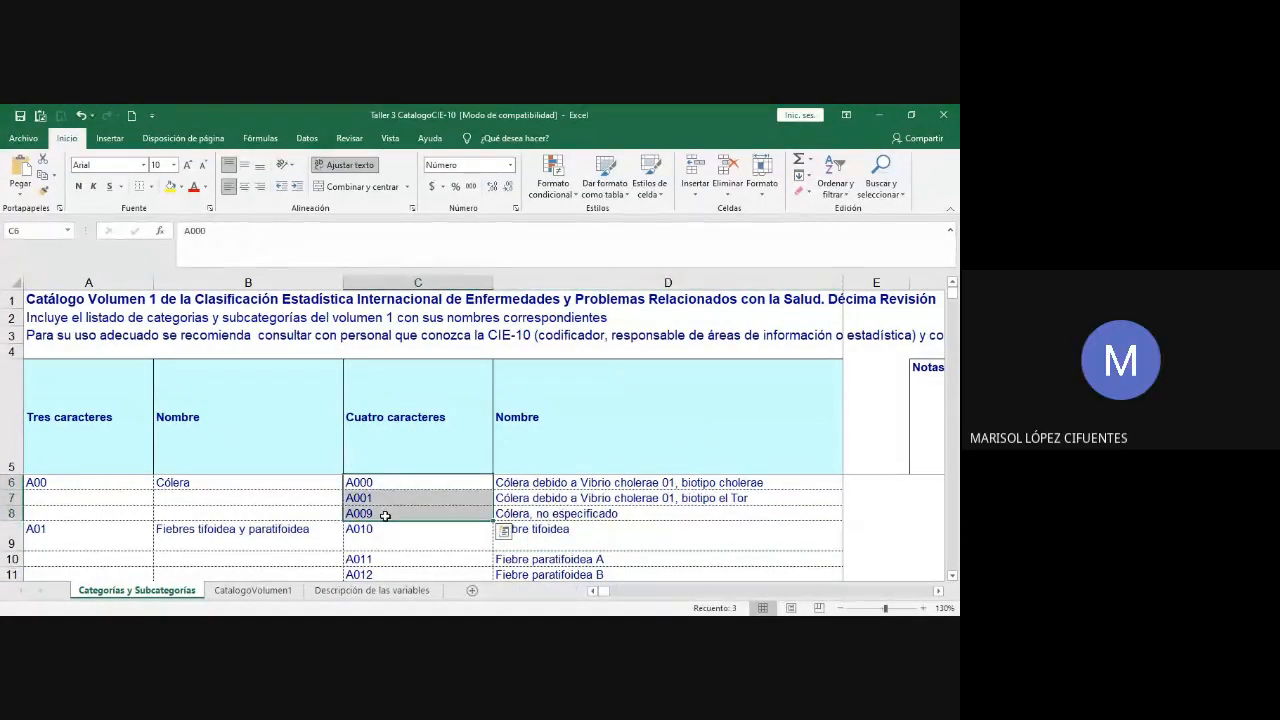
click(385, 514)
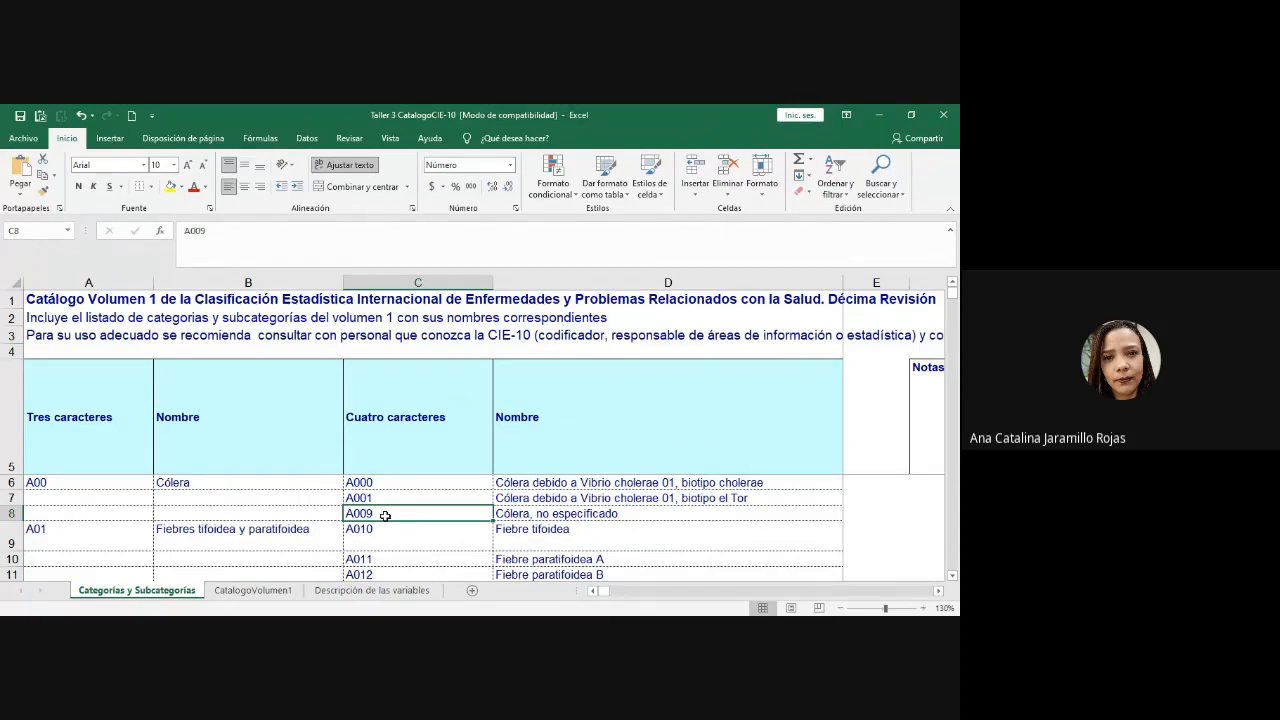
- Locate the G43 Migraña category and its first subcategory name in row 2622 of the catalogue
scroll(395, 505, down, 2)
scroll(395, 505, down, 2)
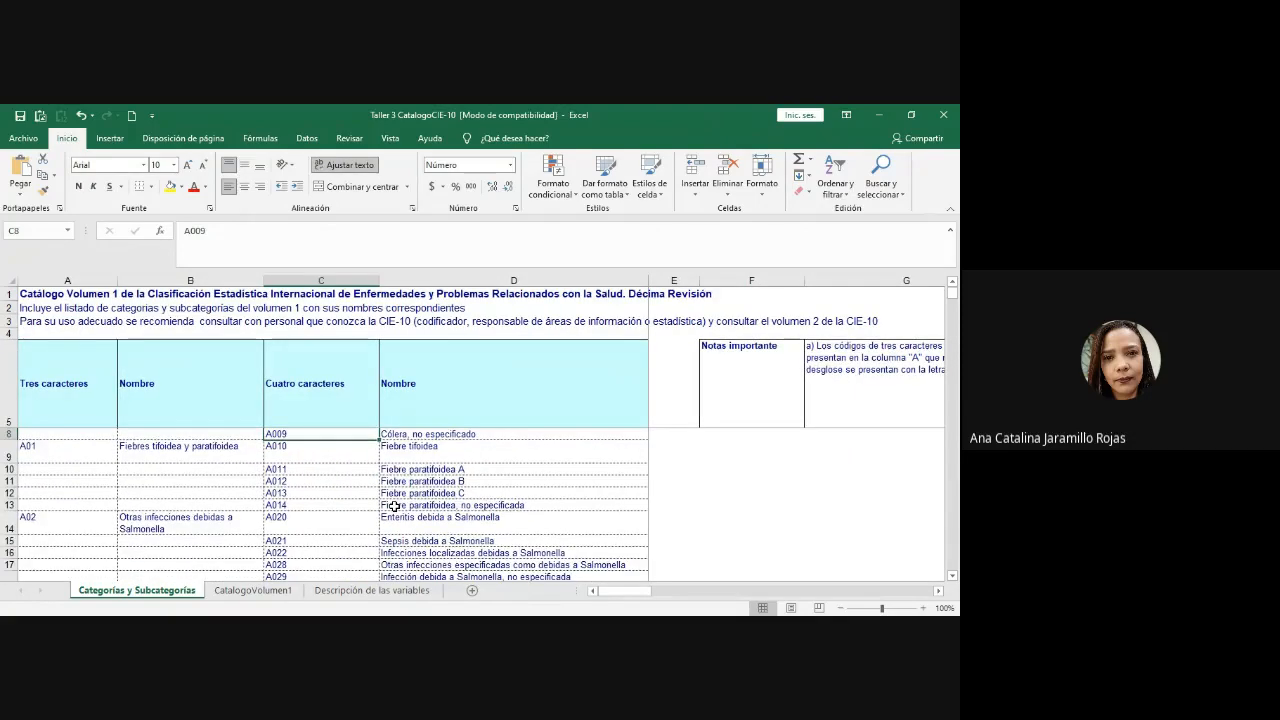
key(Right)
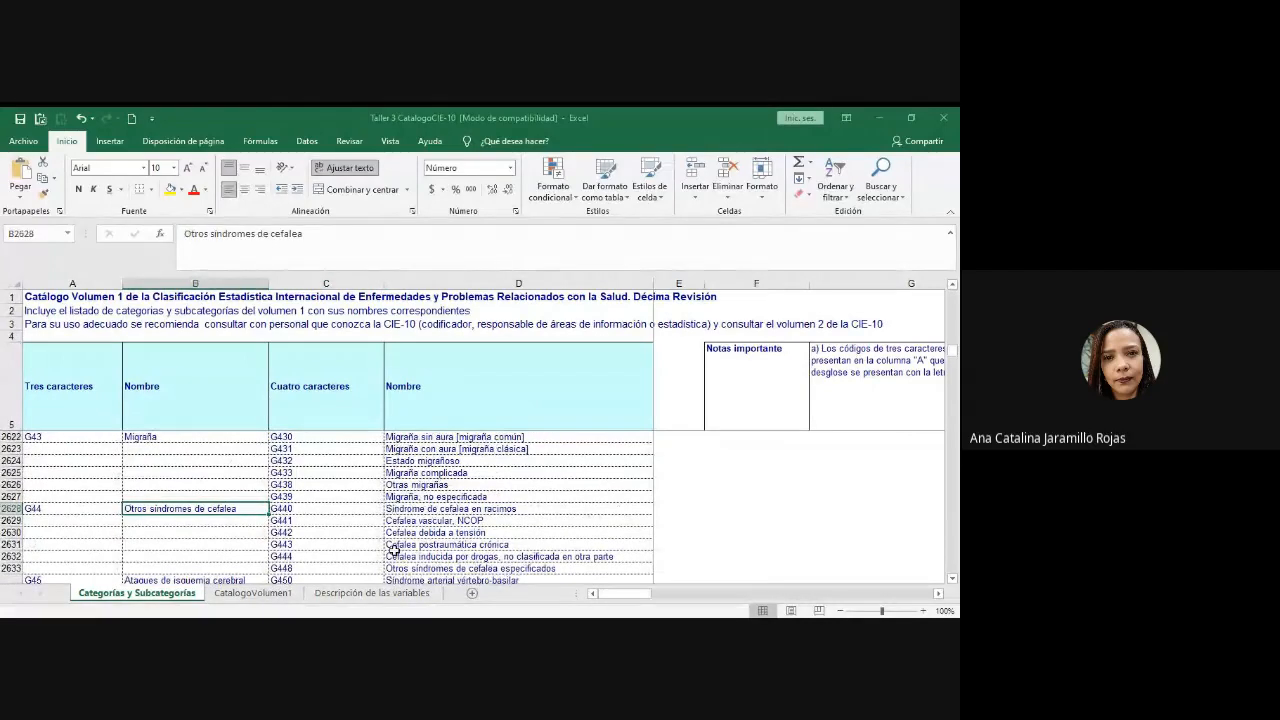
scroll(445, 430, down, 1)
scroll(449, 451, up, 3)
scroll(365, 489, down, 1)
click(140, 473)
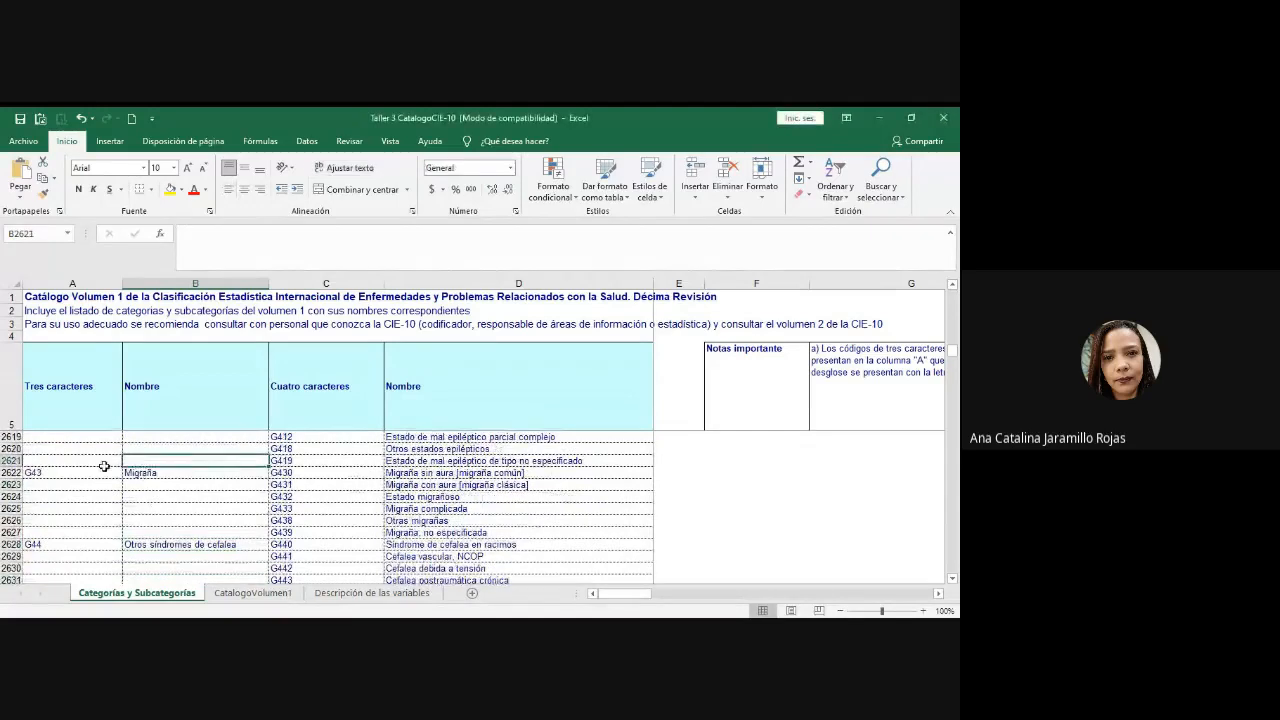
click(412, 473)
ctrl+scroll(412, 473, up, 1)
scroll(412, 473, down, 1)
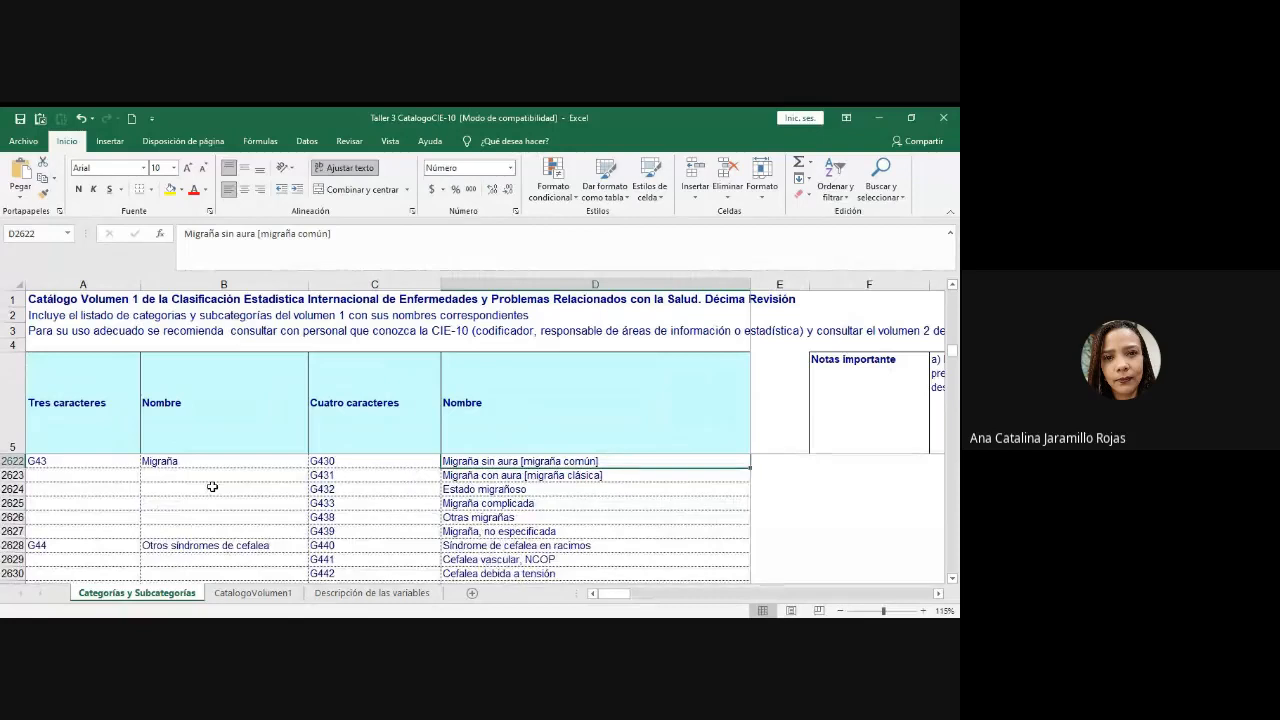
- Compare the category G43 Migraña in A2622:B2622 with the subcategory G430 and its name in C2622:D2622
drag(116, 464, 165, 462)
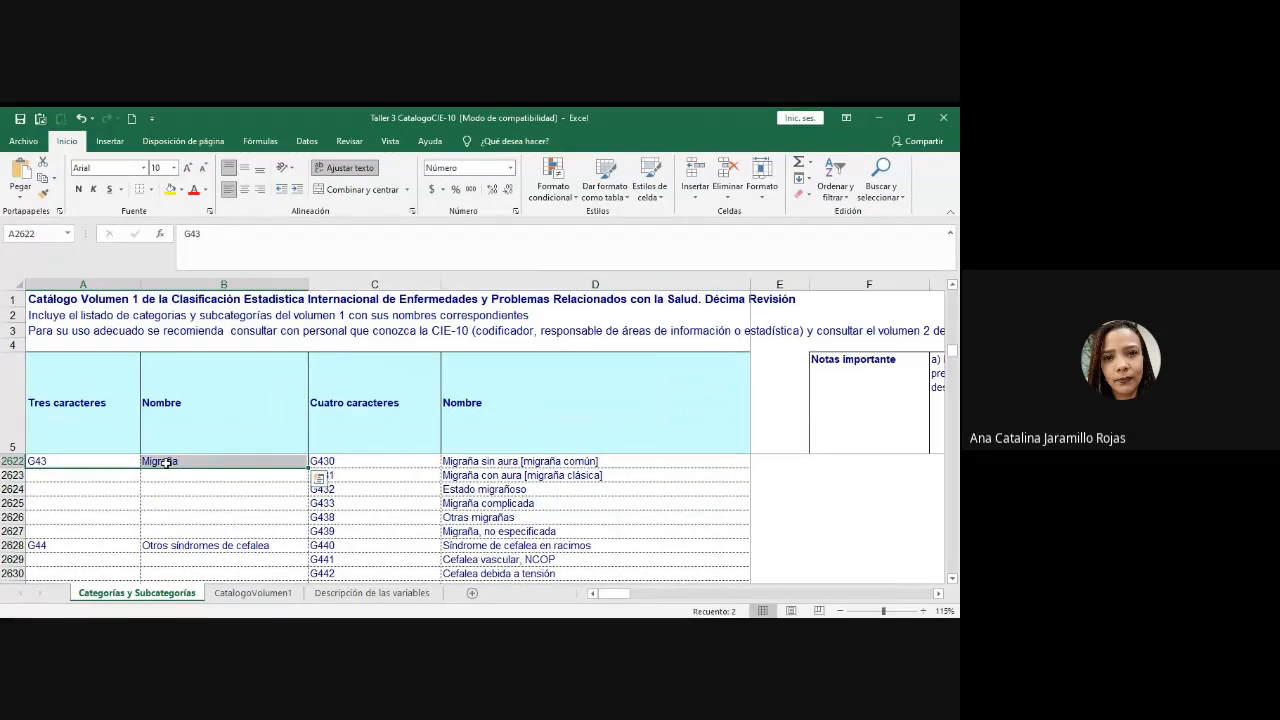
click(118, 461)
click(172, 461)
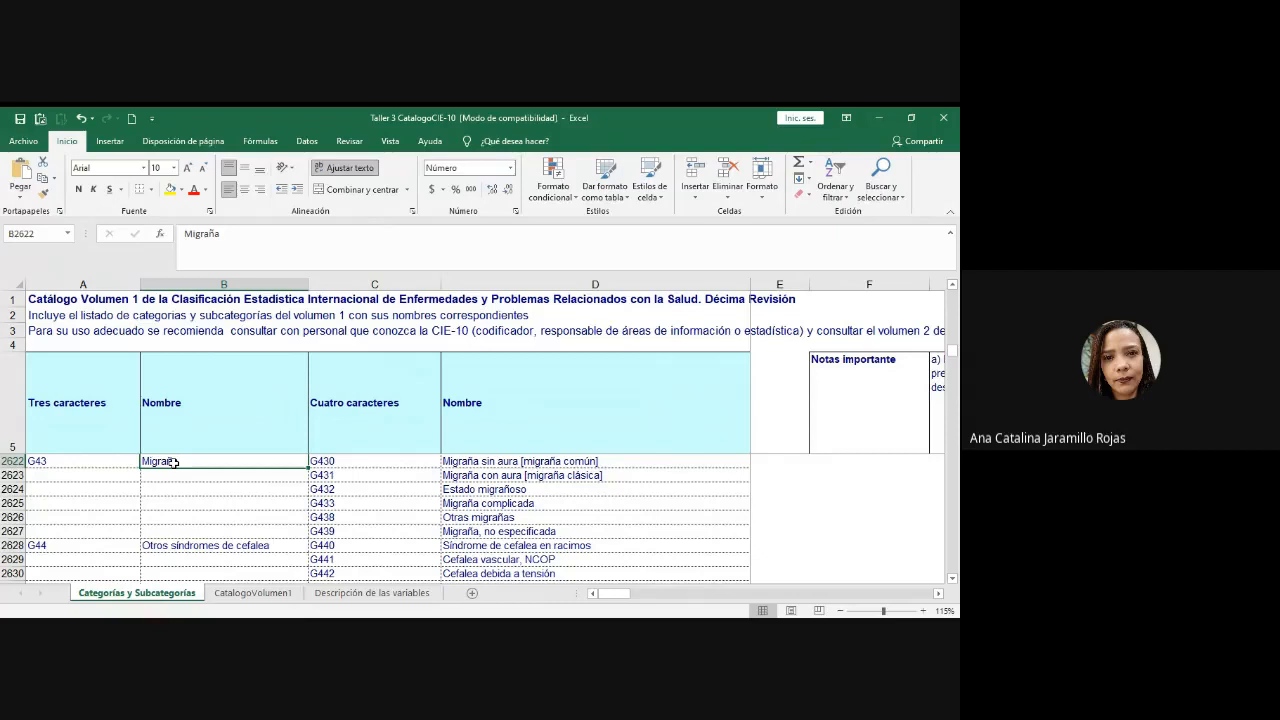
key(Right)
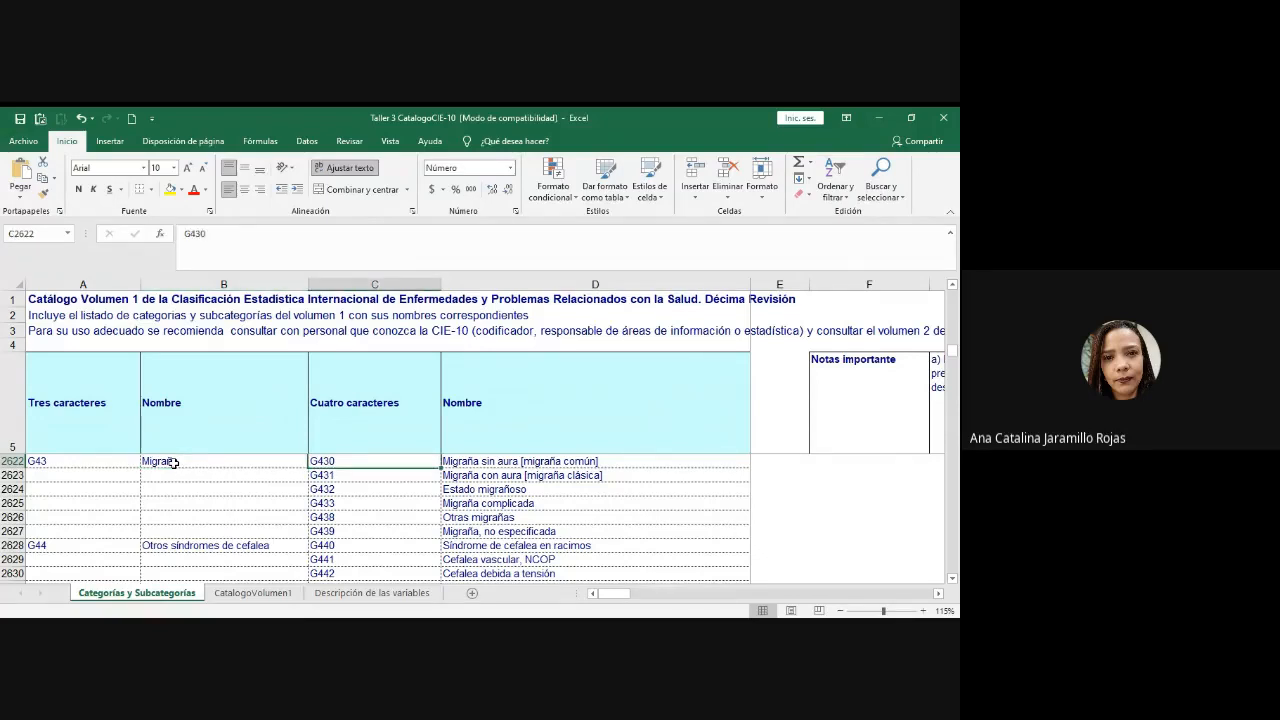
click(515, 461)
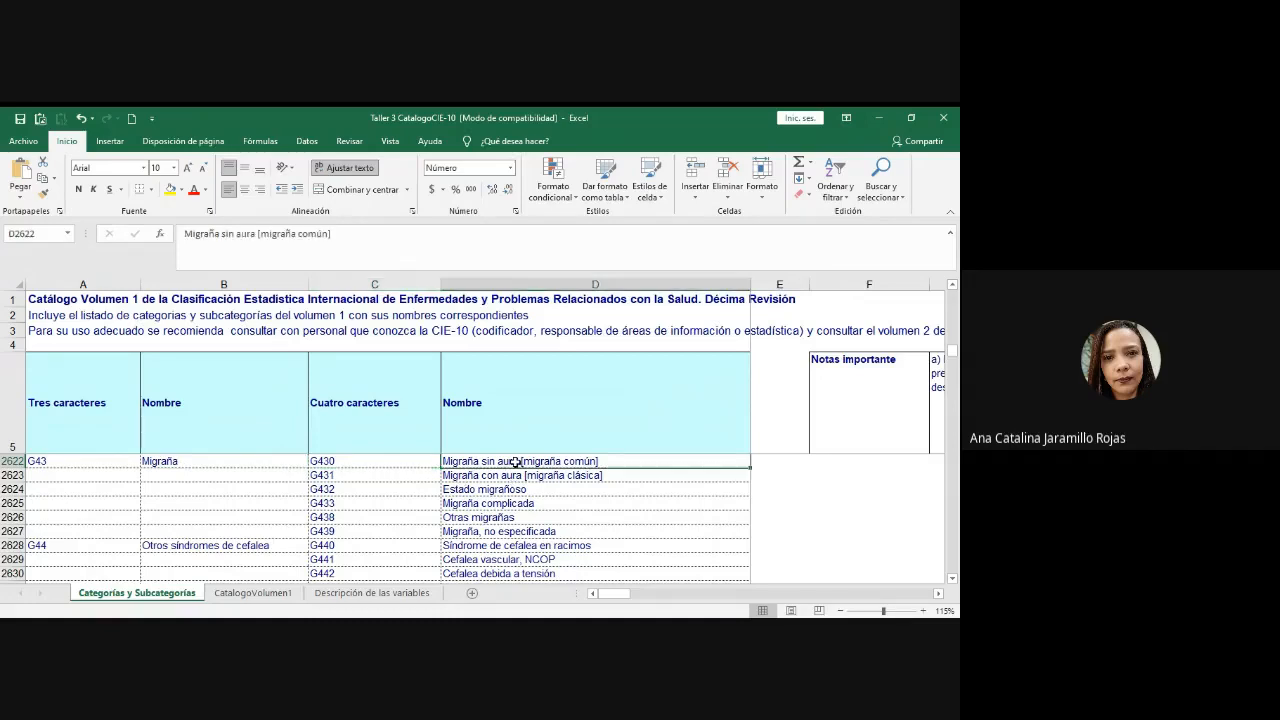
- Review the disease names of the migraine subcategories G431 to G439 one by one in D2623:D2627
click(516, 476)
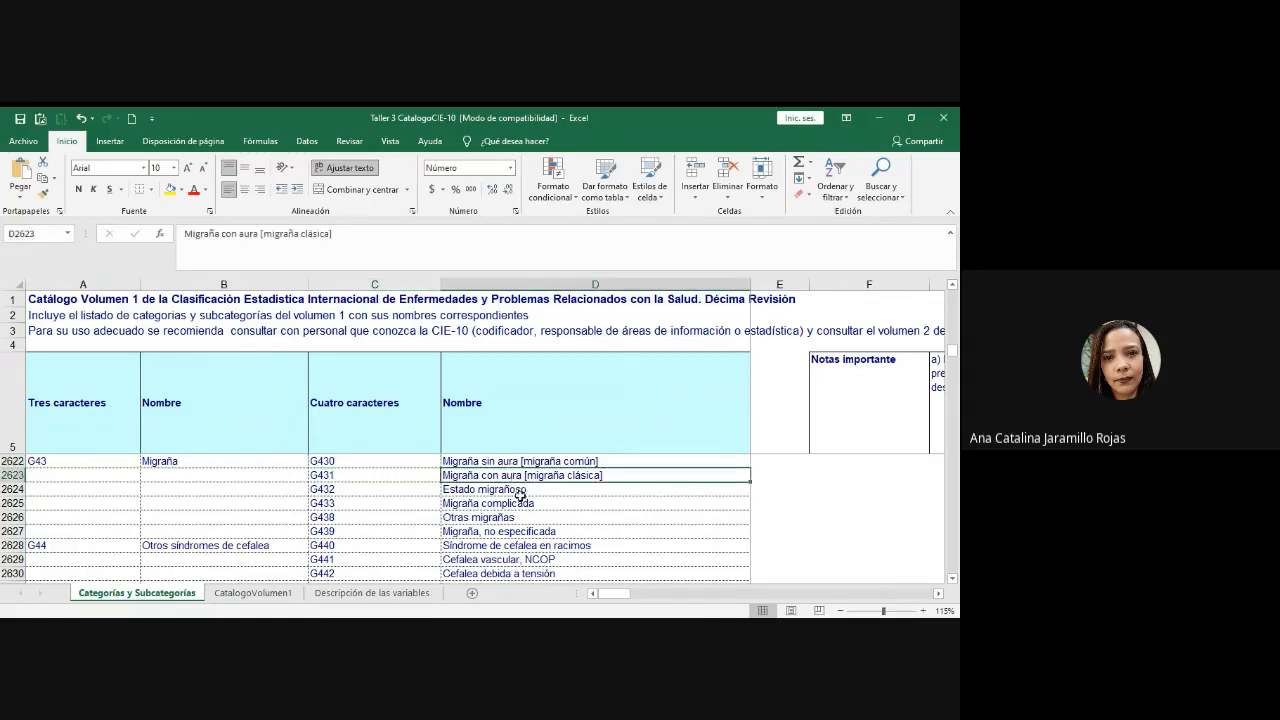
click(522, 491)
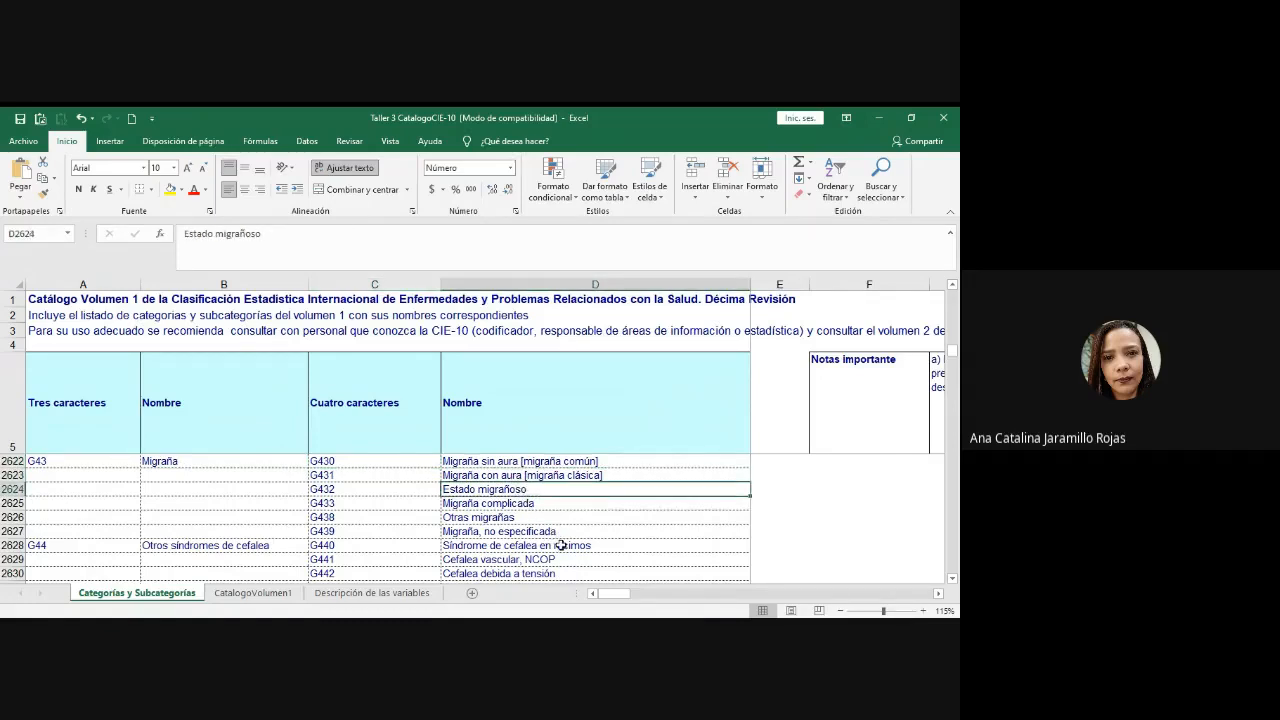
click(551, 503)
click(565, 517)
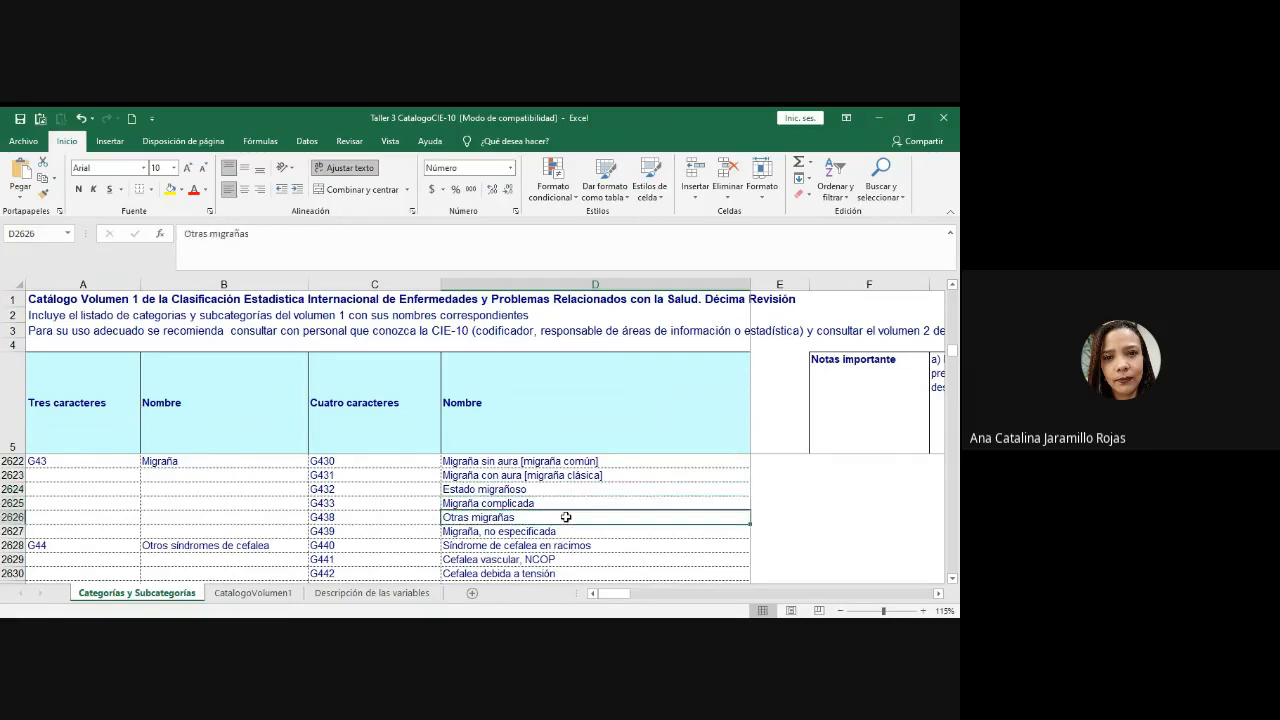
click(495, 532)
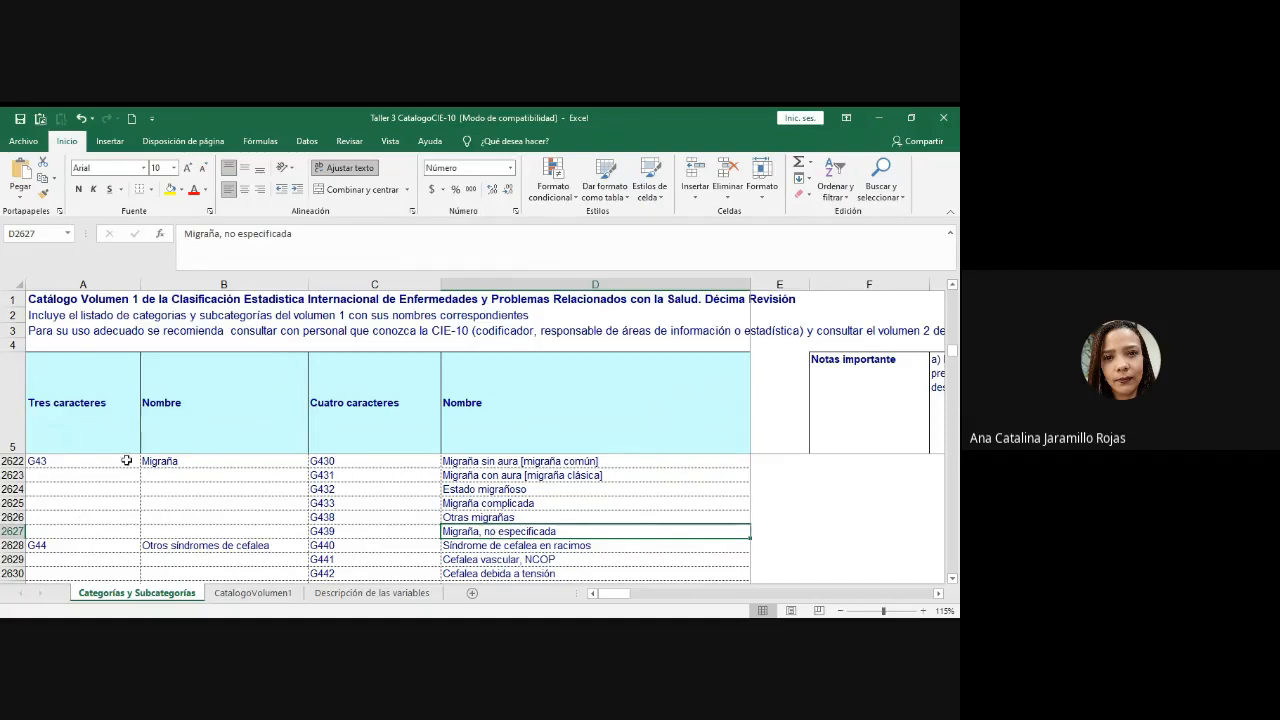
- Examine all migraine codes together with their names in C2622:D2627, alongside the neighbouring epilepsy entries
drag(325, 463, 538, 530)
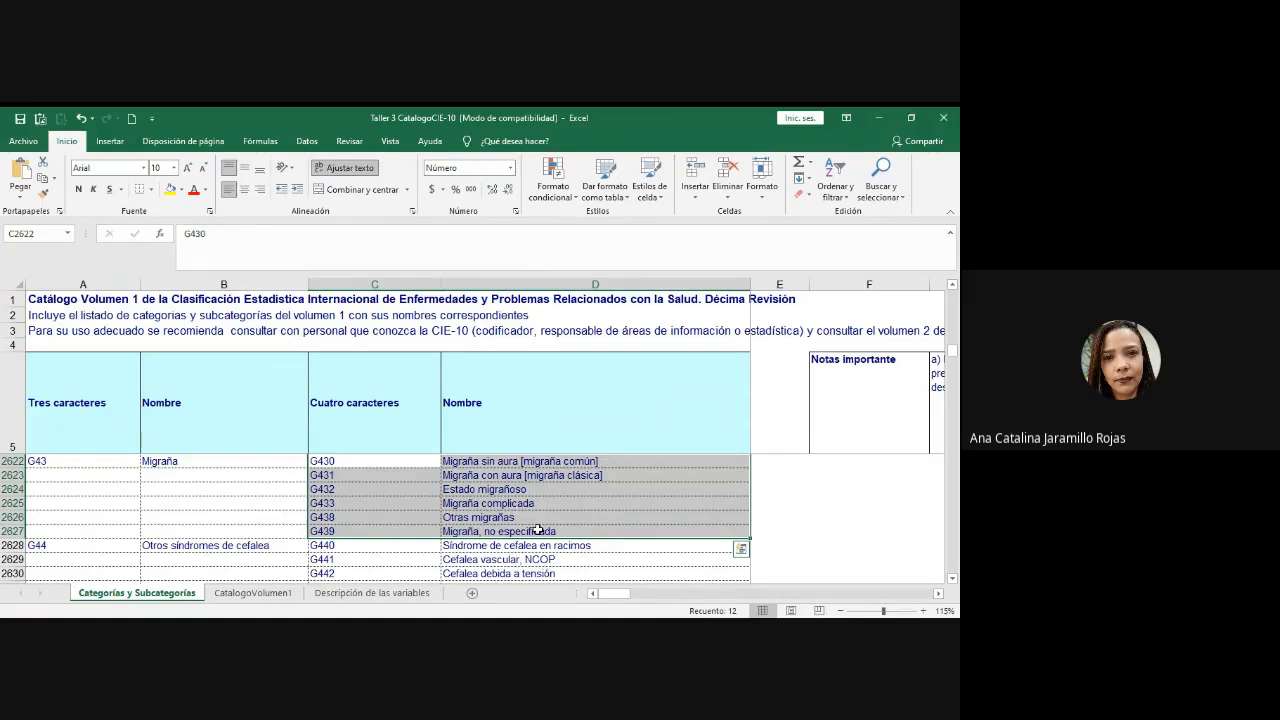
drag(360, 461, 543, 537)
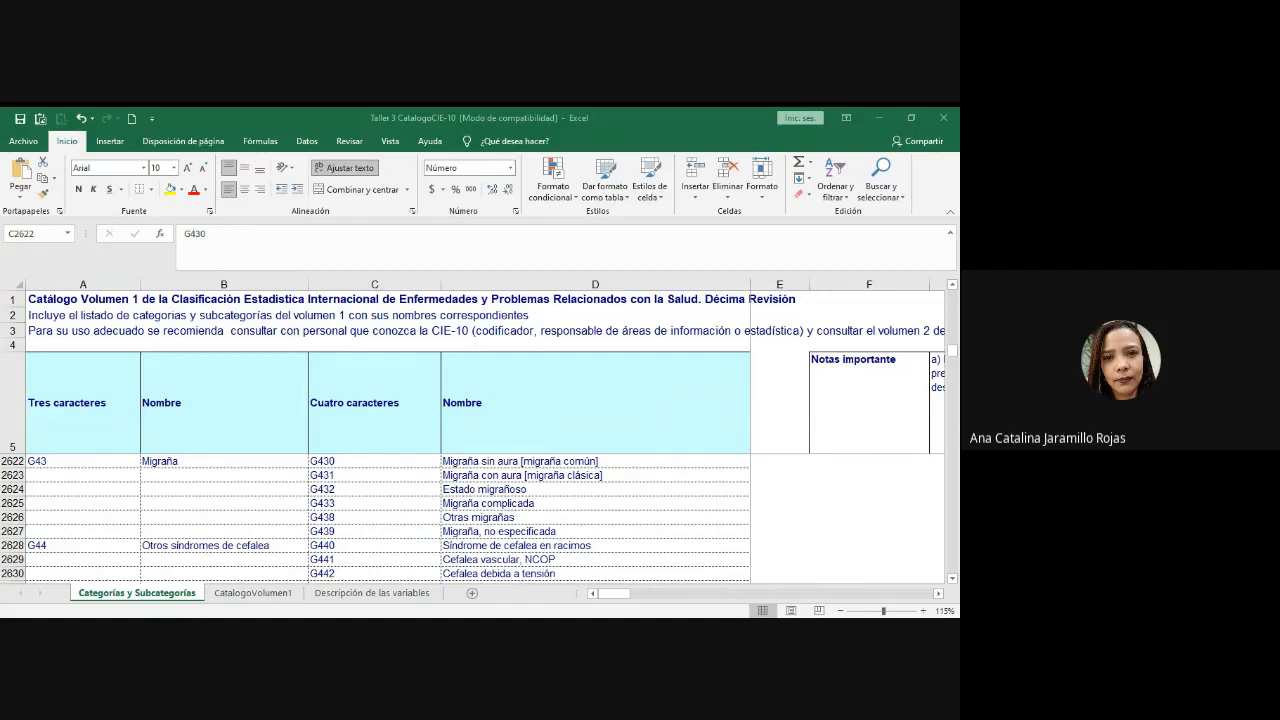
drag(330, 461, 690, 531)
click(700, 517)
scroll(728, 514, up, 5)
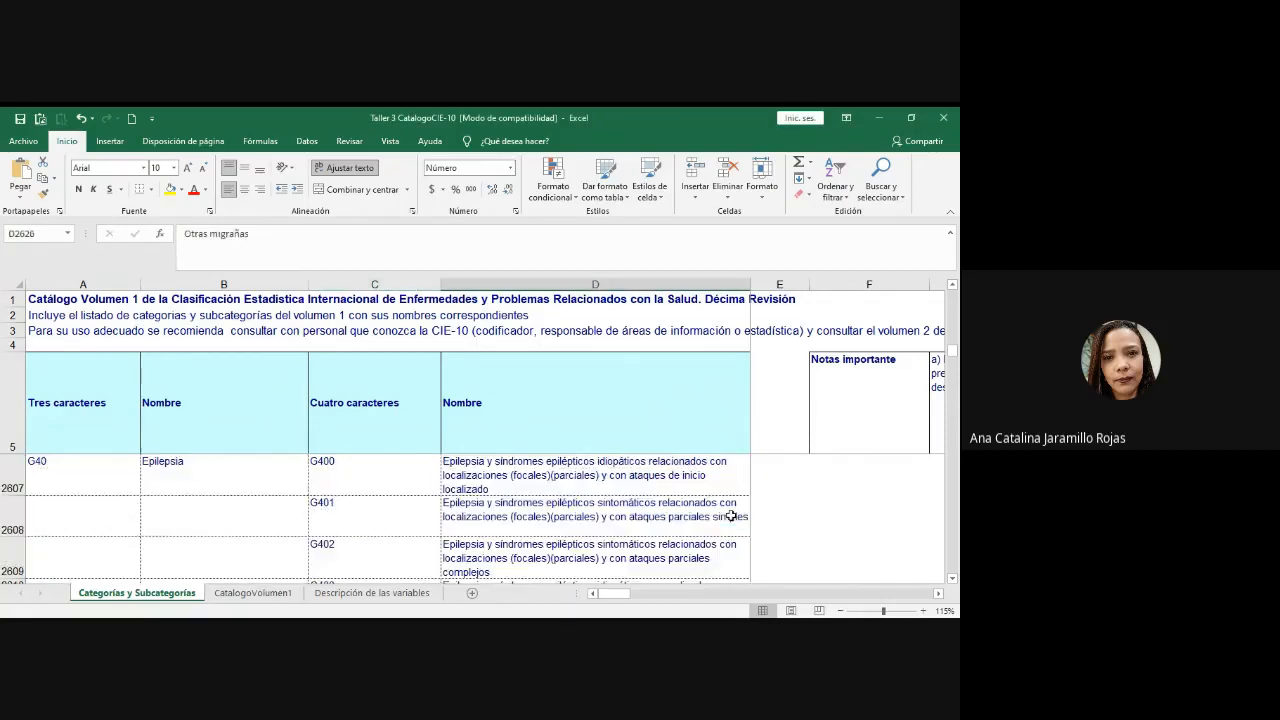
scroll(700, 480, down, 4)
click(646, 531)
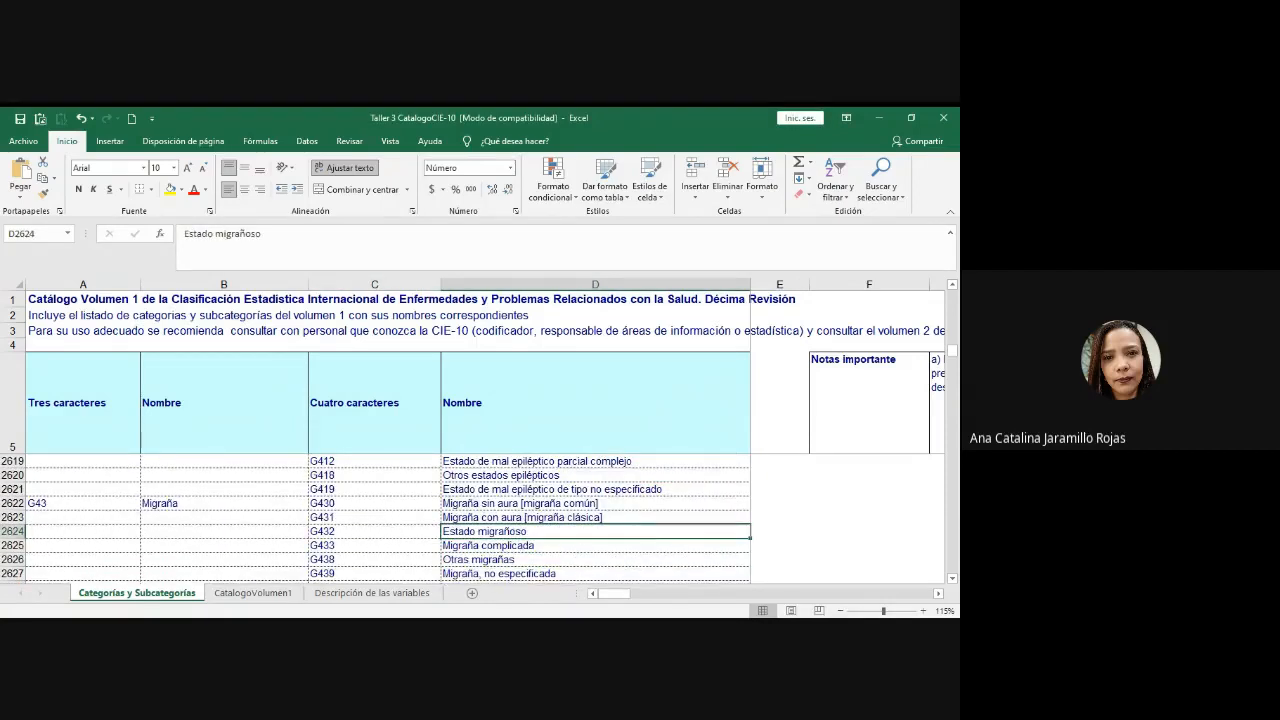
key(ctrl+b)
key(Escape)
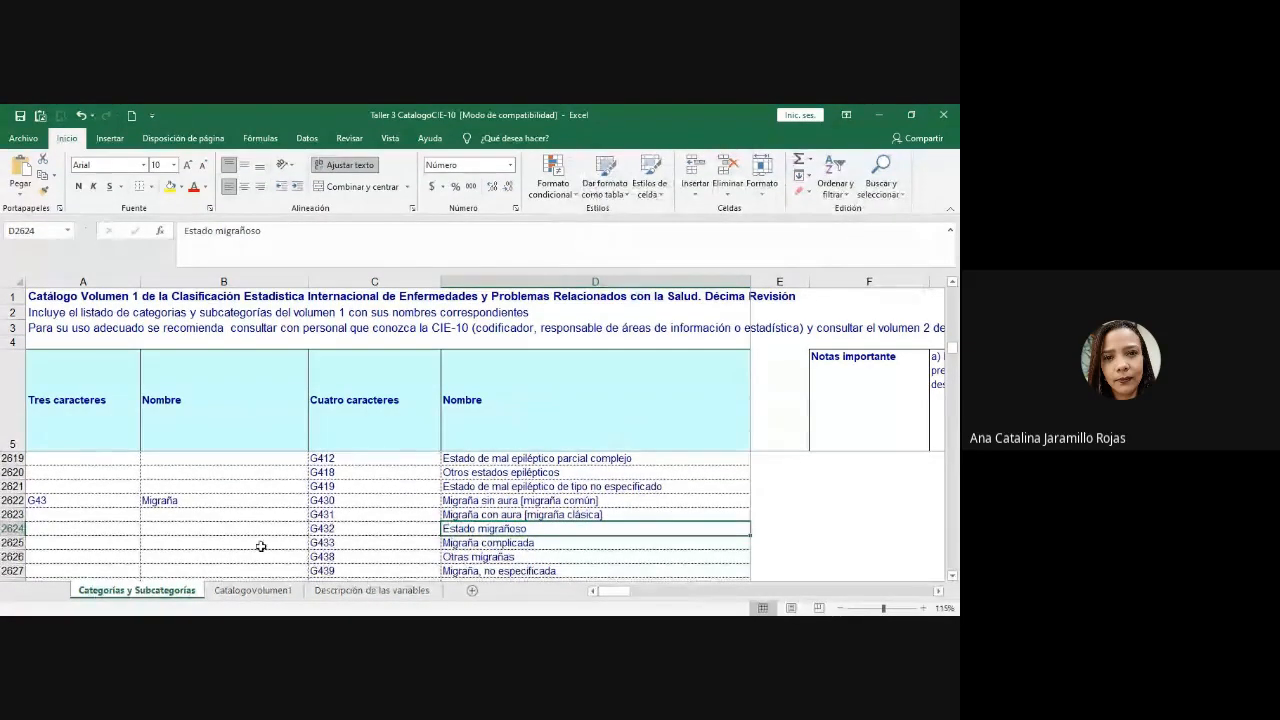
click(365, 431)
scroll(365, 431, down, 1)
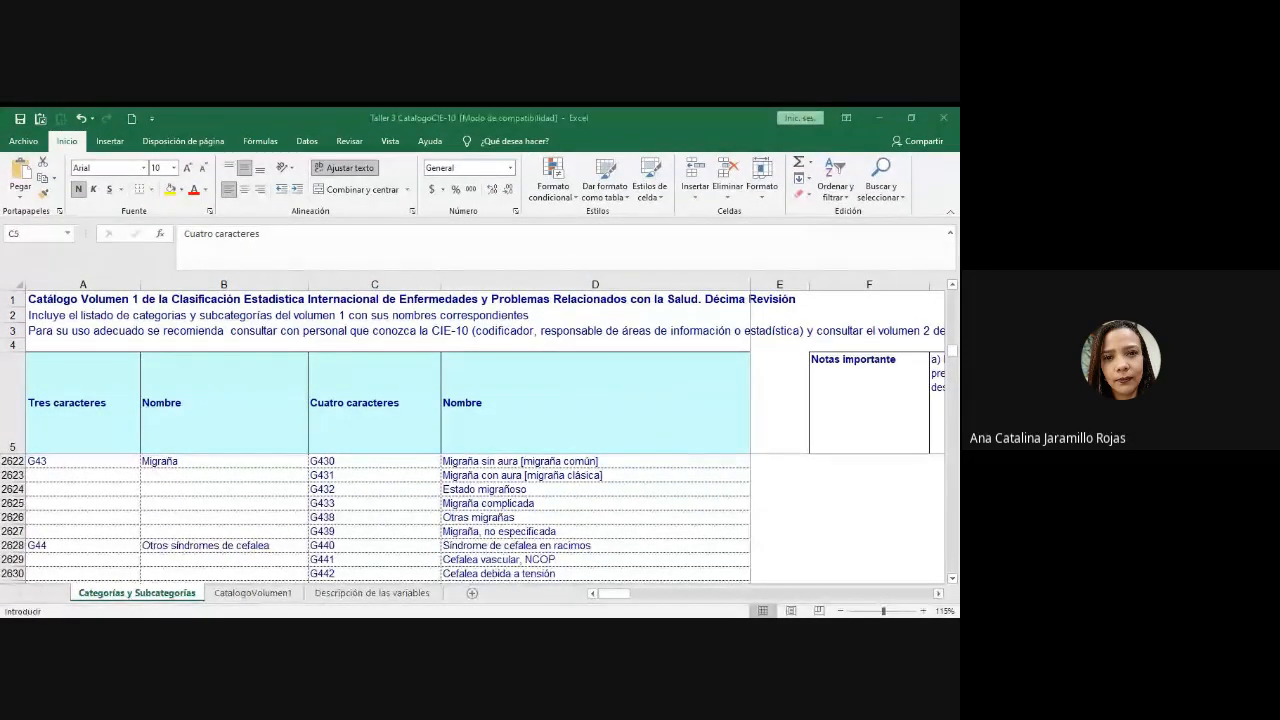
key(Escape)
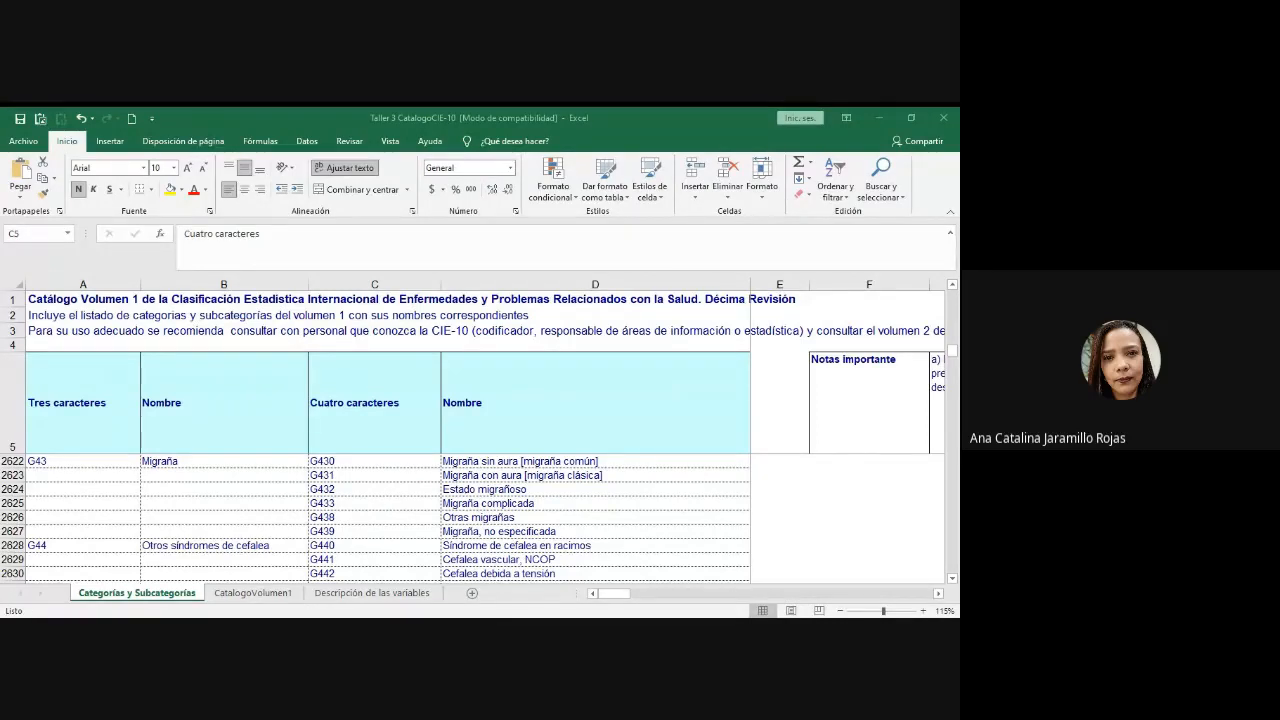
key(F2)
key(Escape)
- Go to cell C3902, which holds diagnosis code K073, in the Cuatro caracteres column
click(532, 403)
text(C3902)
key(Return)
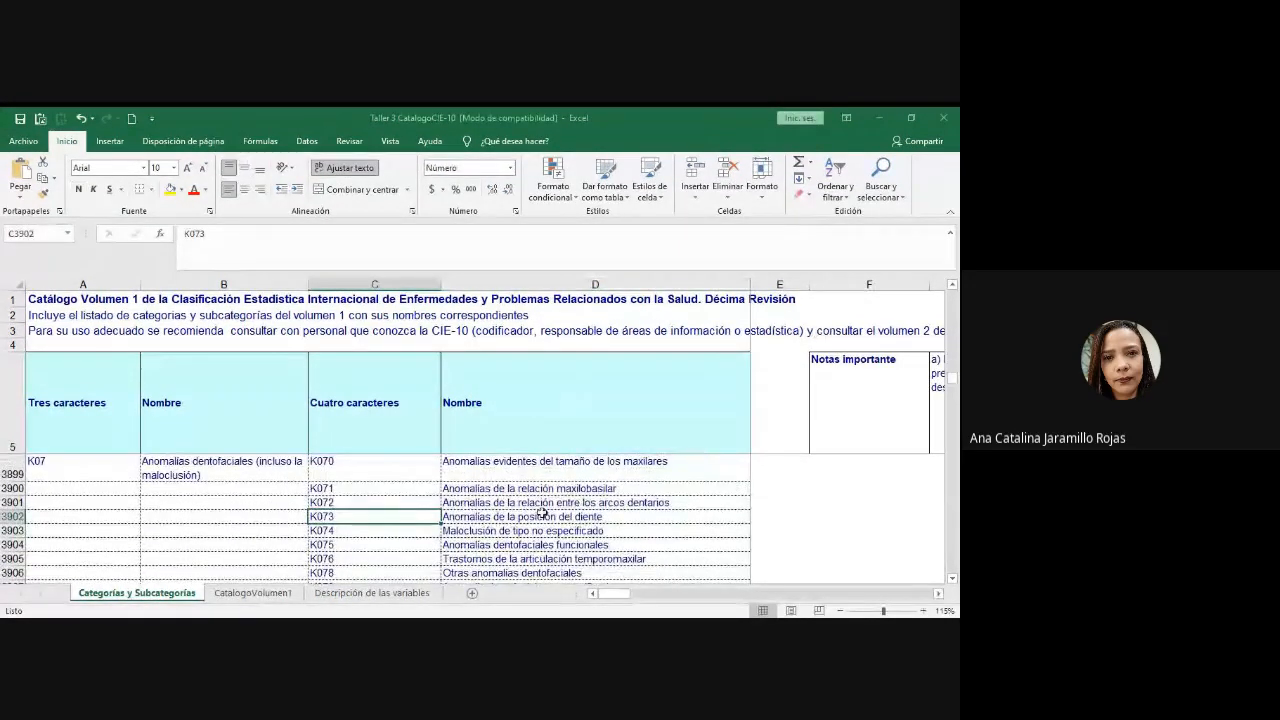
- Copy the disease name Anomalías de la posición del diente from D3902 into G5 on the EC sheet of Taller 3 Datos Ausentismo
key(Right)
key(Left)
key(Right)
key(Left)
key(Right)
drag(338, 233, 48, 222)
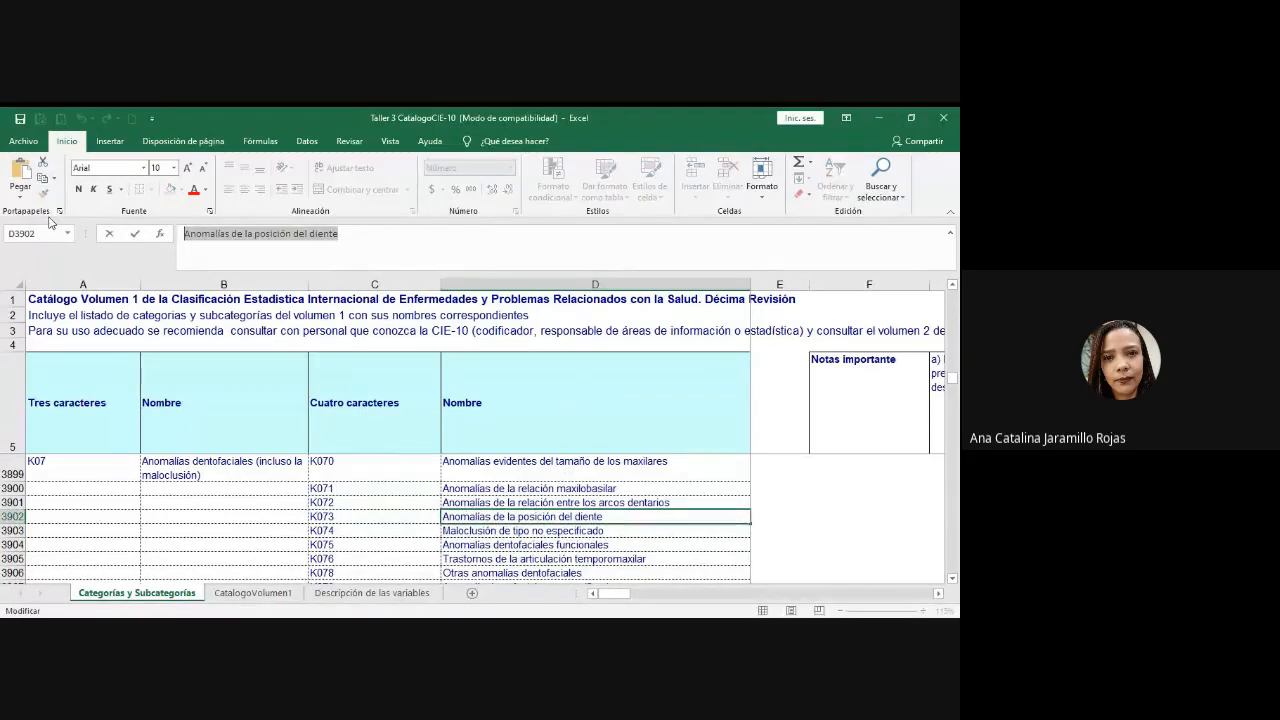
key(alt+Tab)
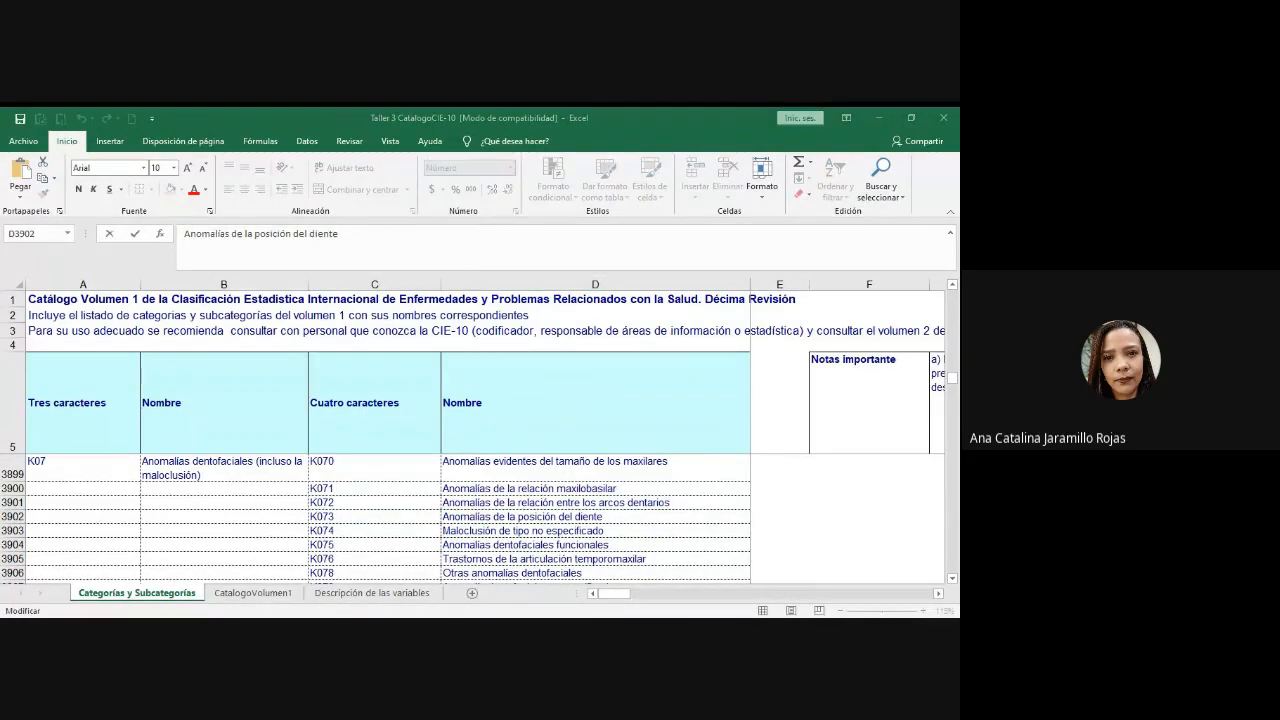
key(Escape)
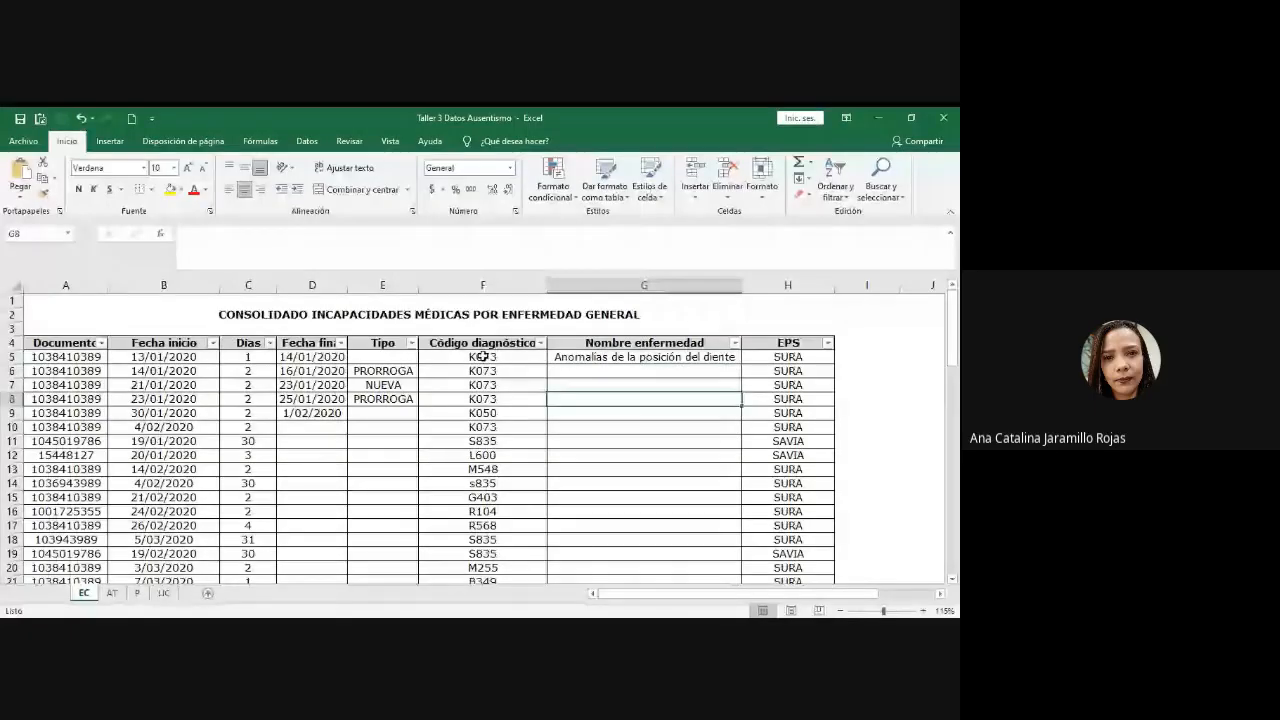
- Examine the diagnosis codes in the Código diagnóstico filter list and the disease name in the first record
click(483, 357)
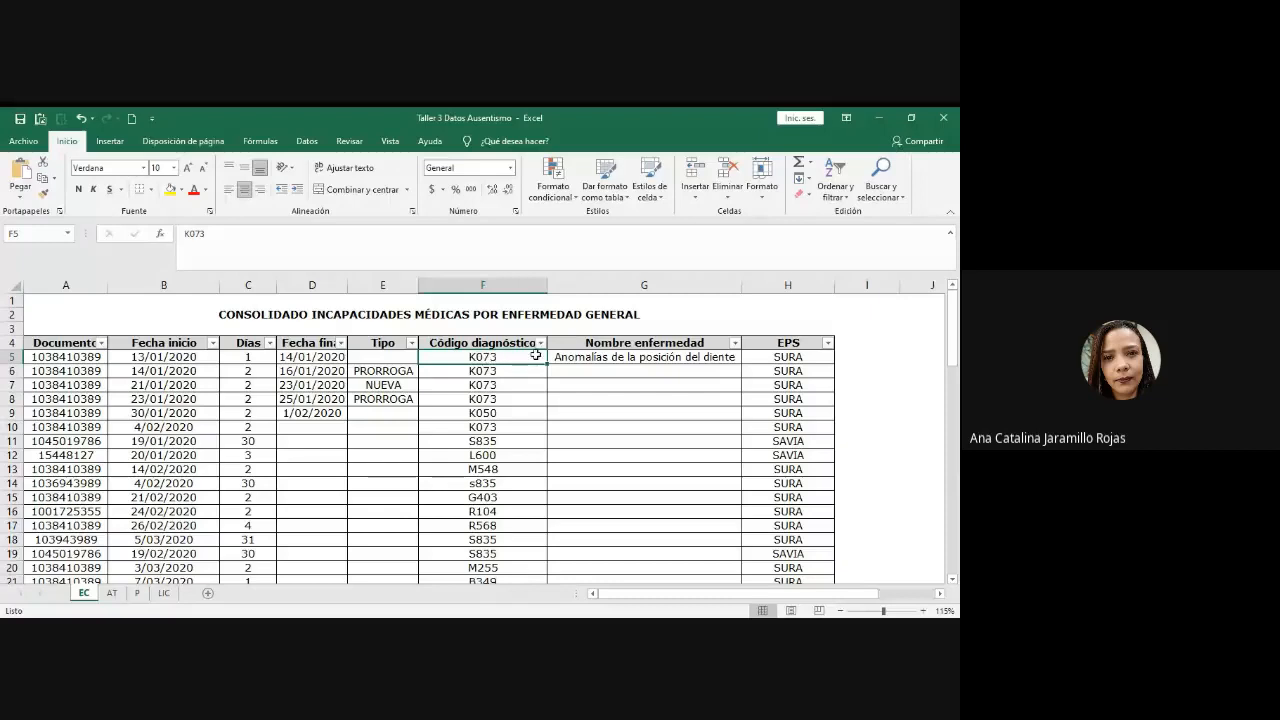
click(598, 355)
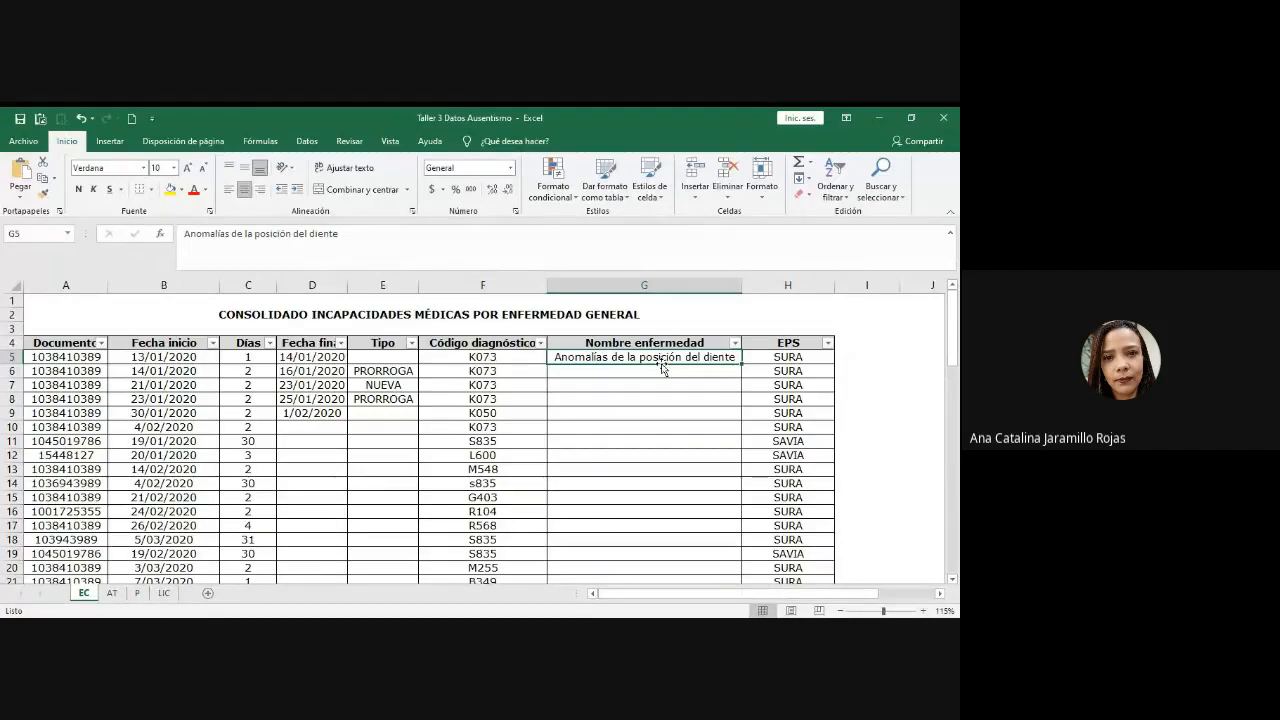
key(Left)
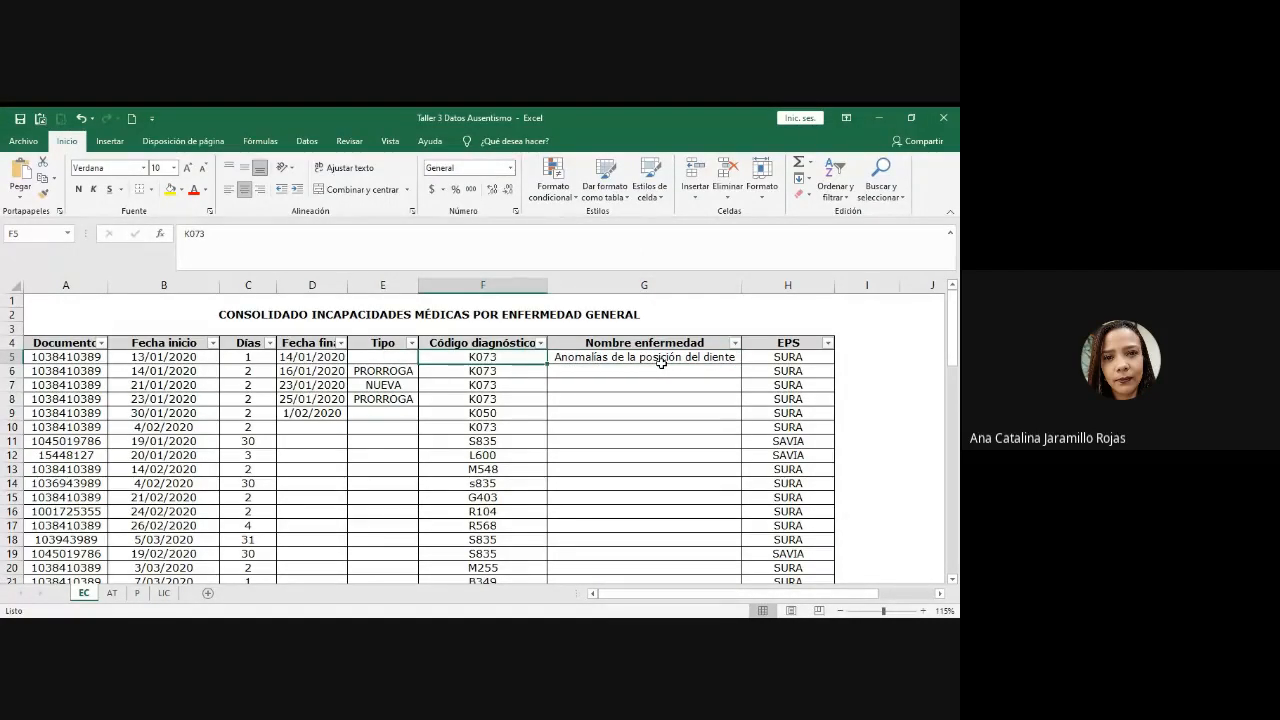
click(541, 344)
scroll(480, 486, down, 3)
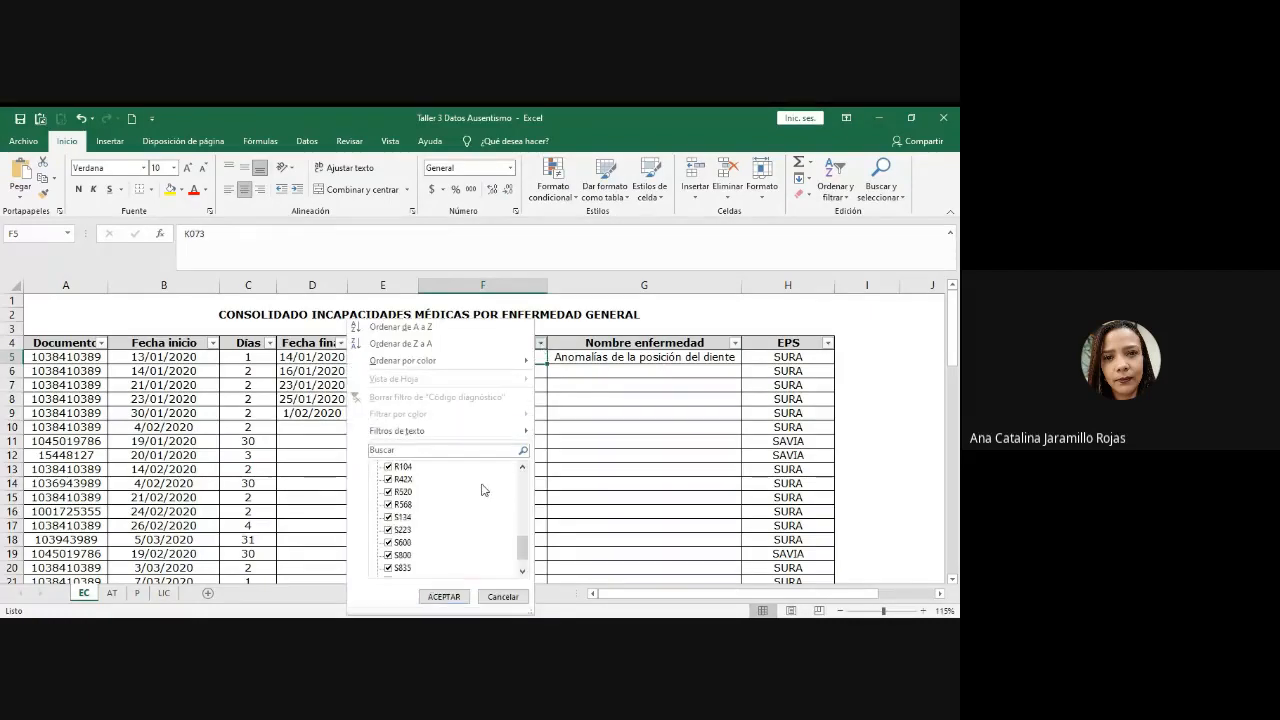
click(621, 483)
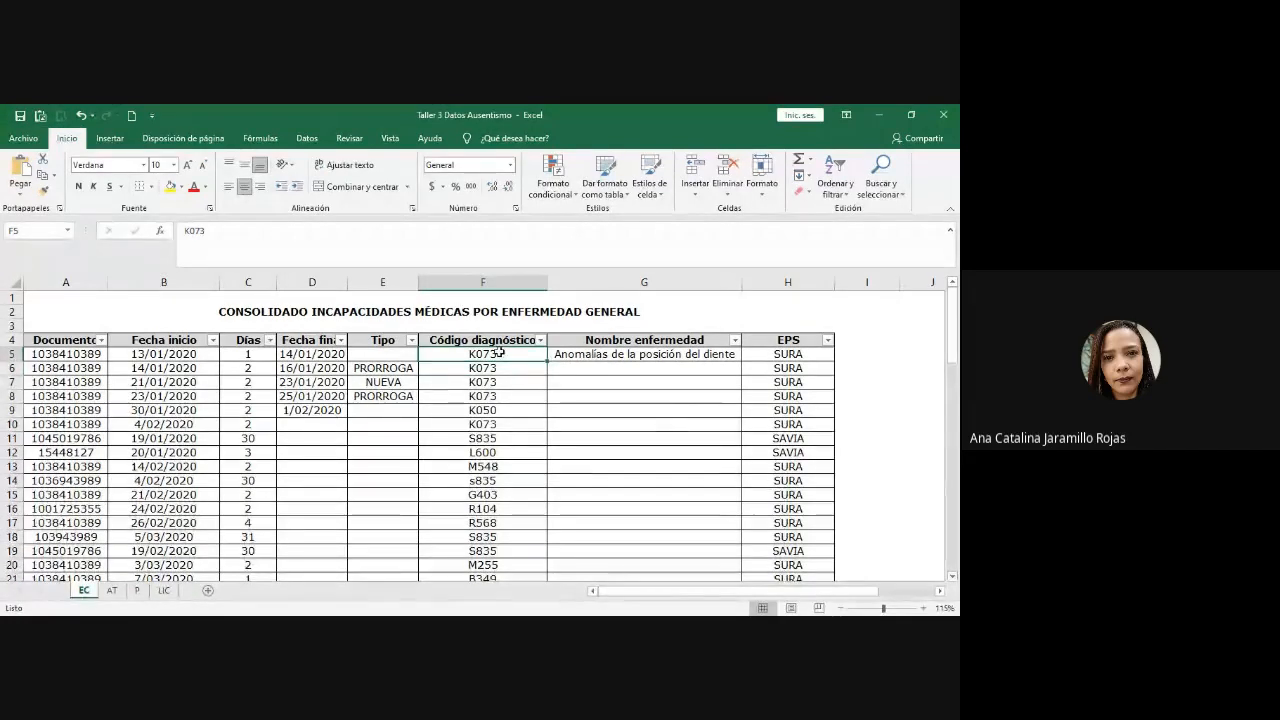
click(609, 355)
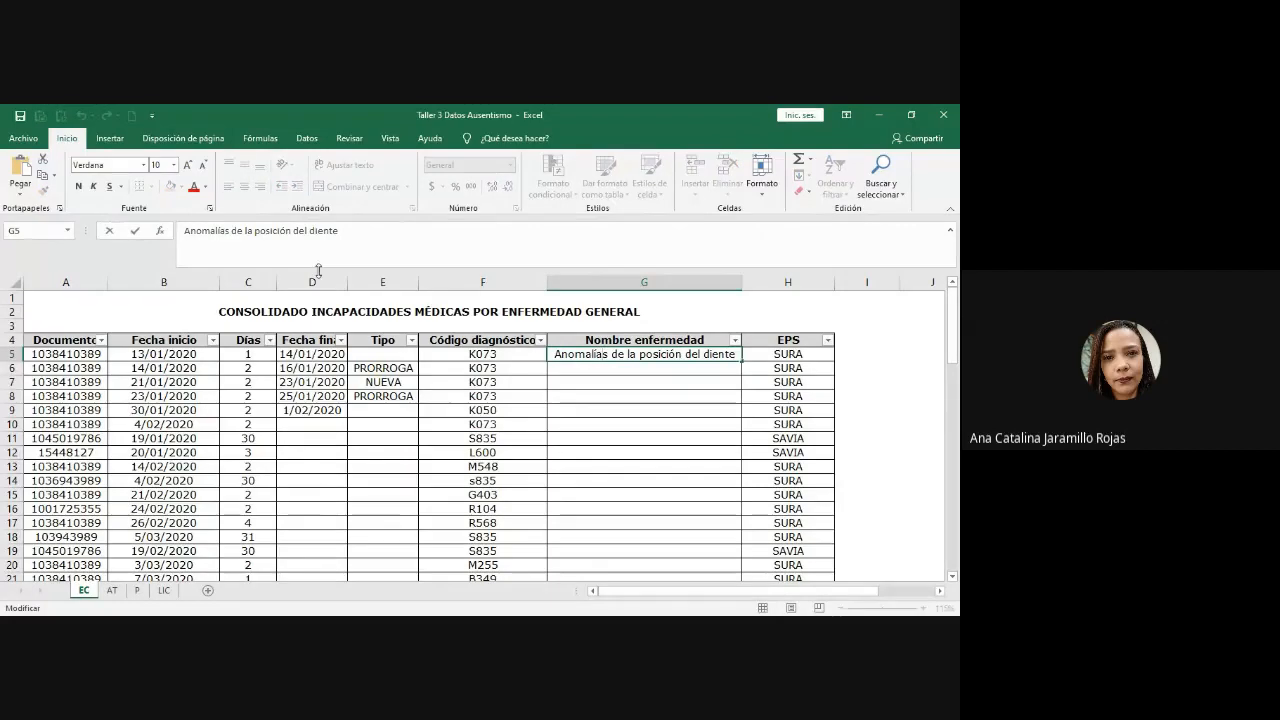
click(605, 366)
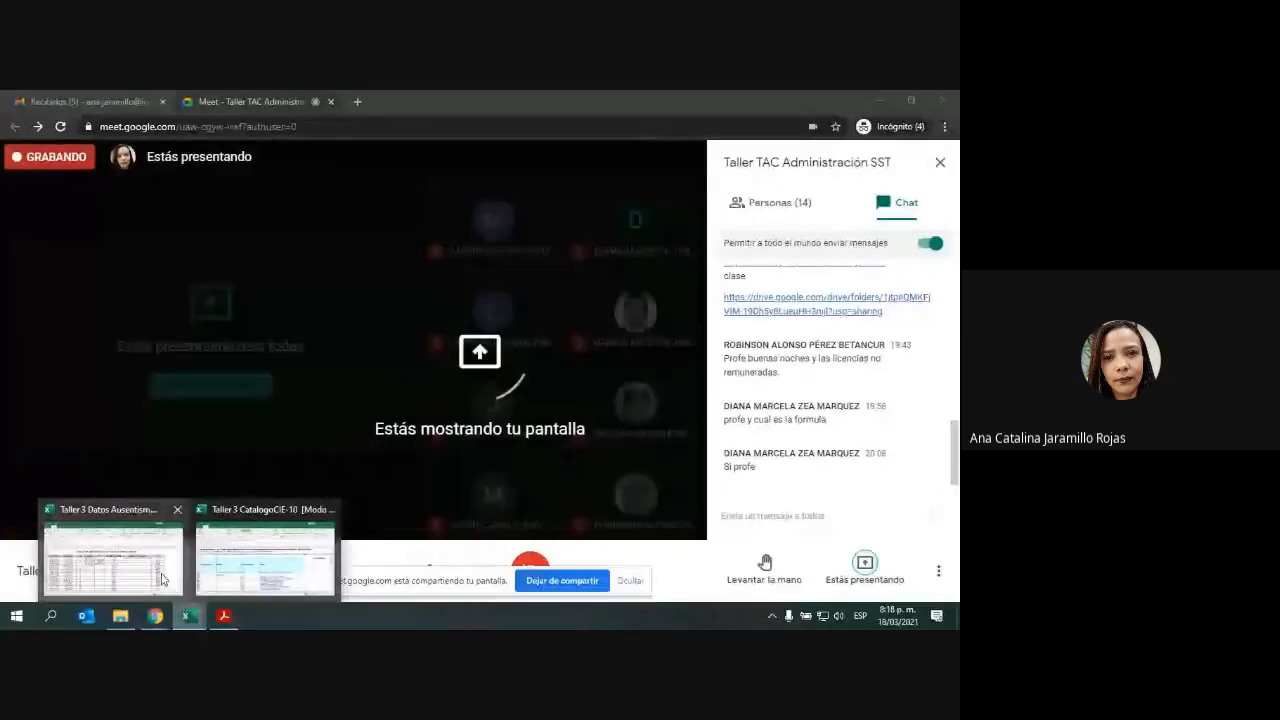
- Switch back to the Taller 3 Datos Ausentismo workbook and review the Código diagnóstico and Nombre enfermedad columns
click(114, 557)
click(627, 424)
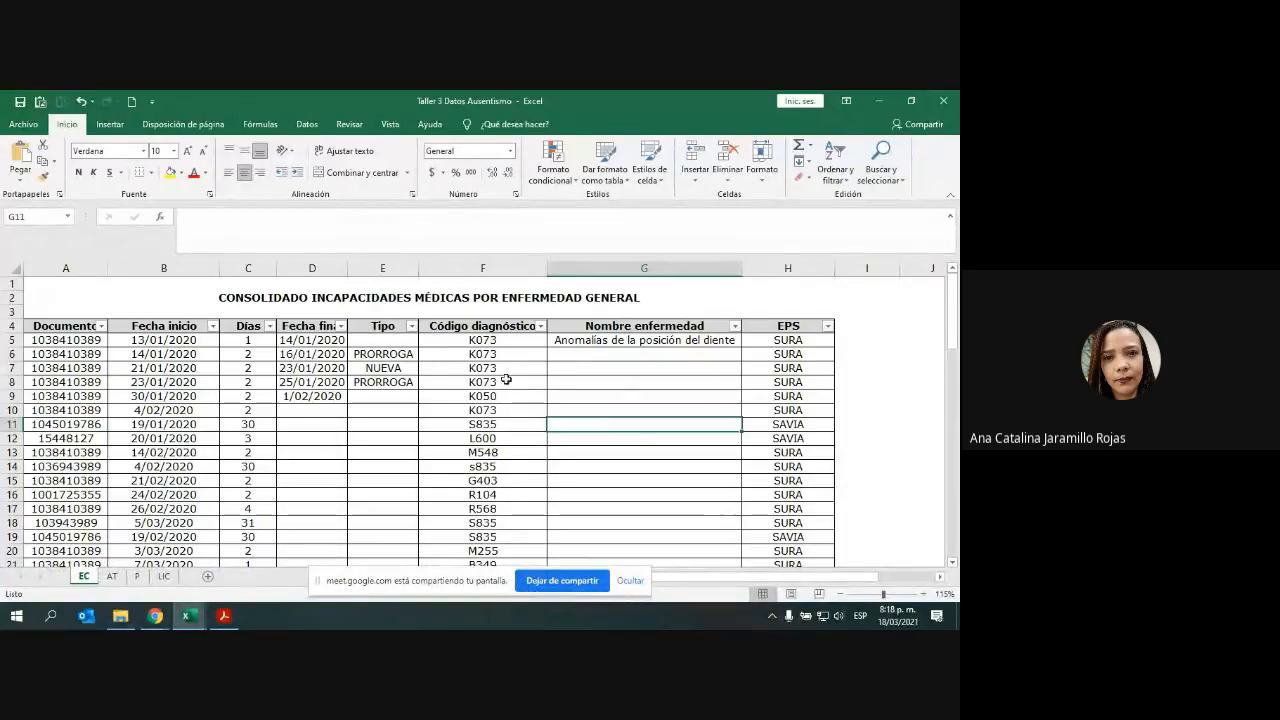
drag(495, 326, 487, 461)
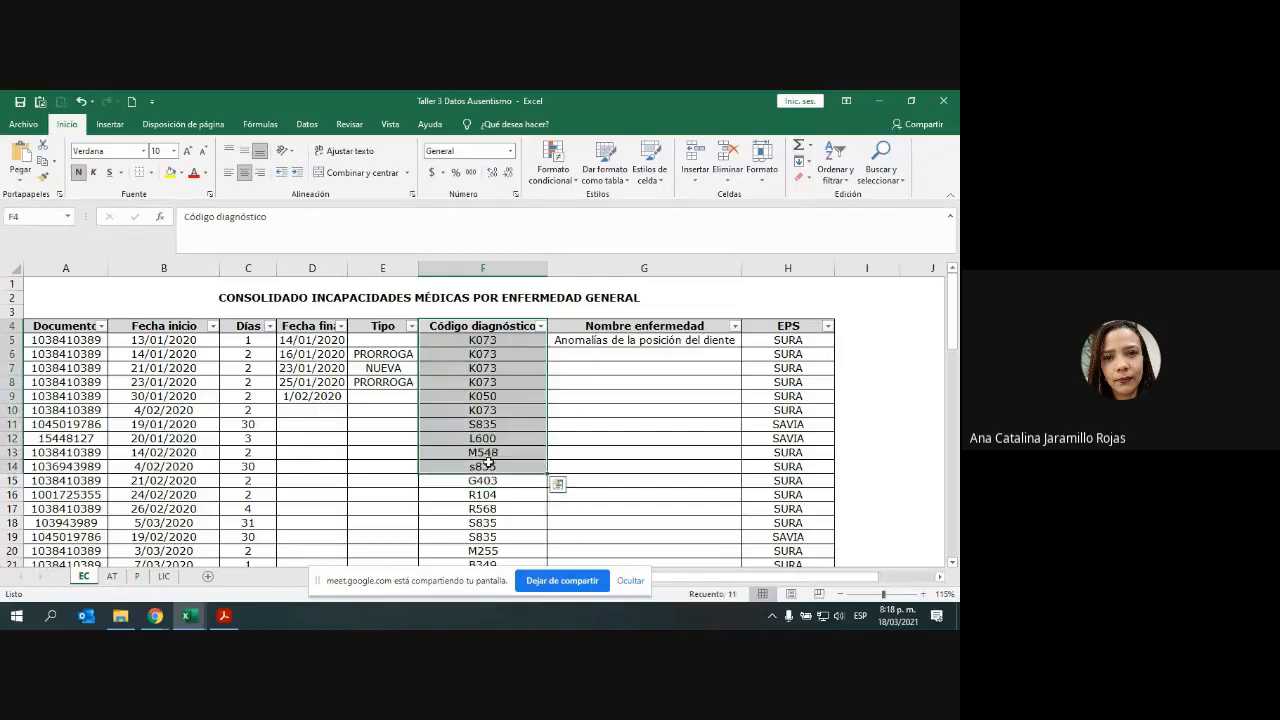
drag(644, 333, 634, 423)
click(630, 266)
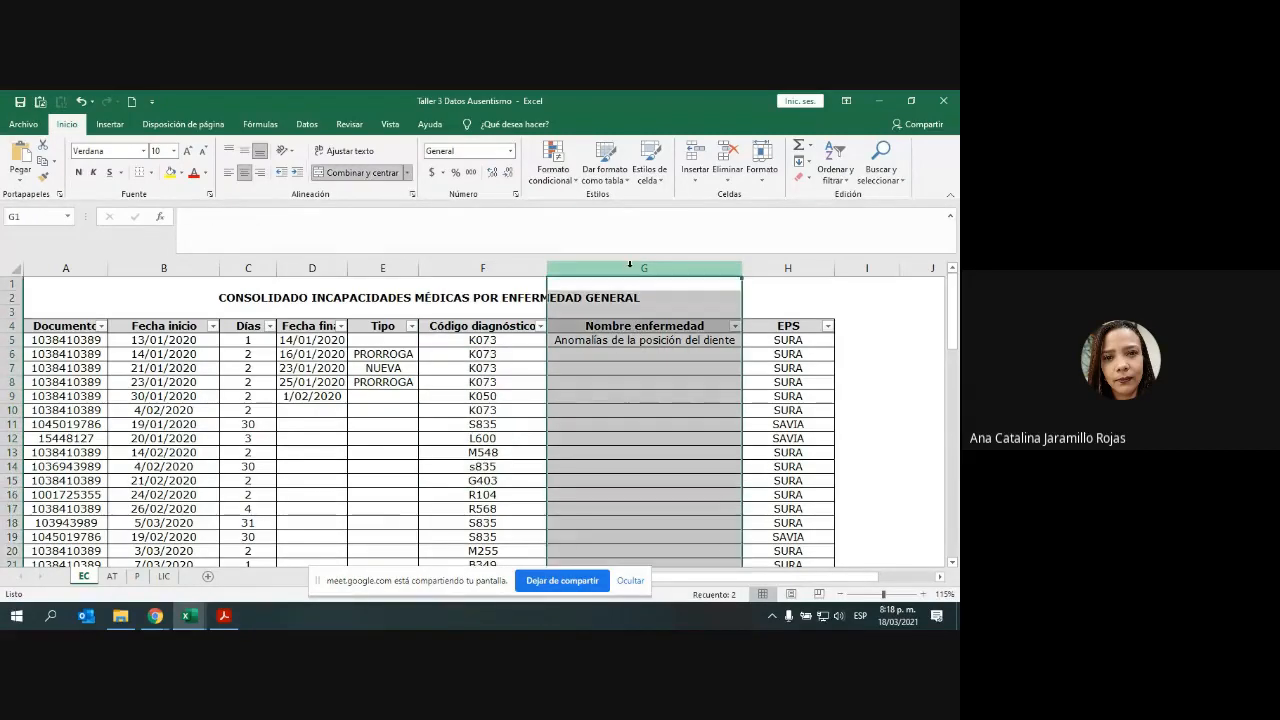
- Switch to the Google Meet call, view its participant list, and return to the absenteeism workbook
key(alt+Tab)
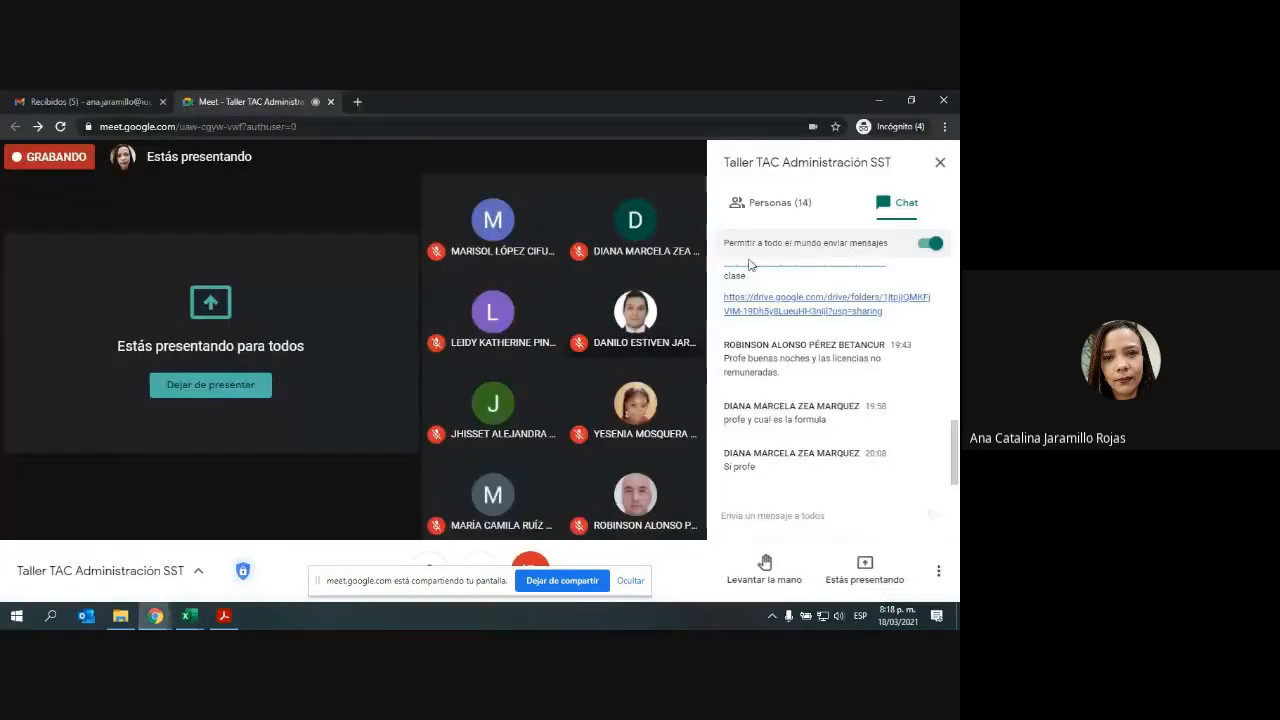
click(793, 205)
click(920, 381)
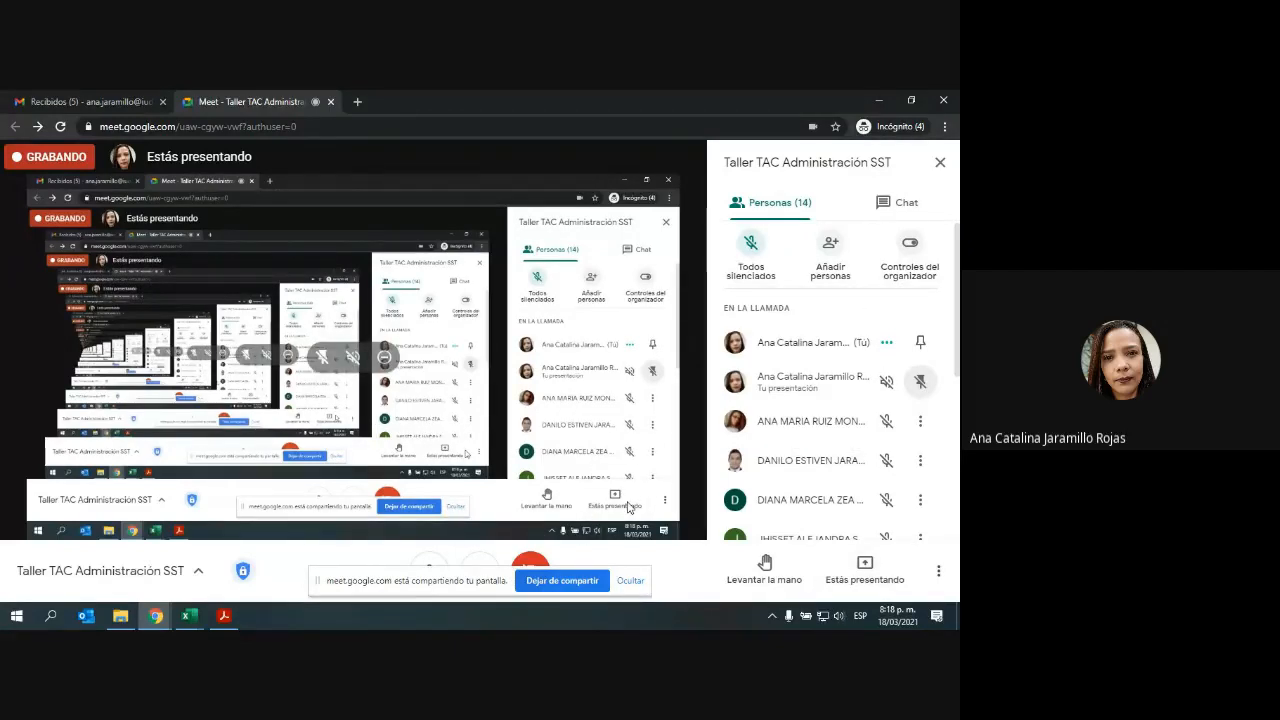
key(alt+Tab)
click(540, 438)
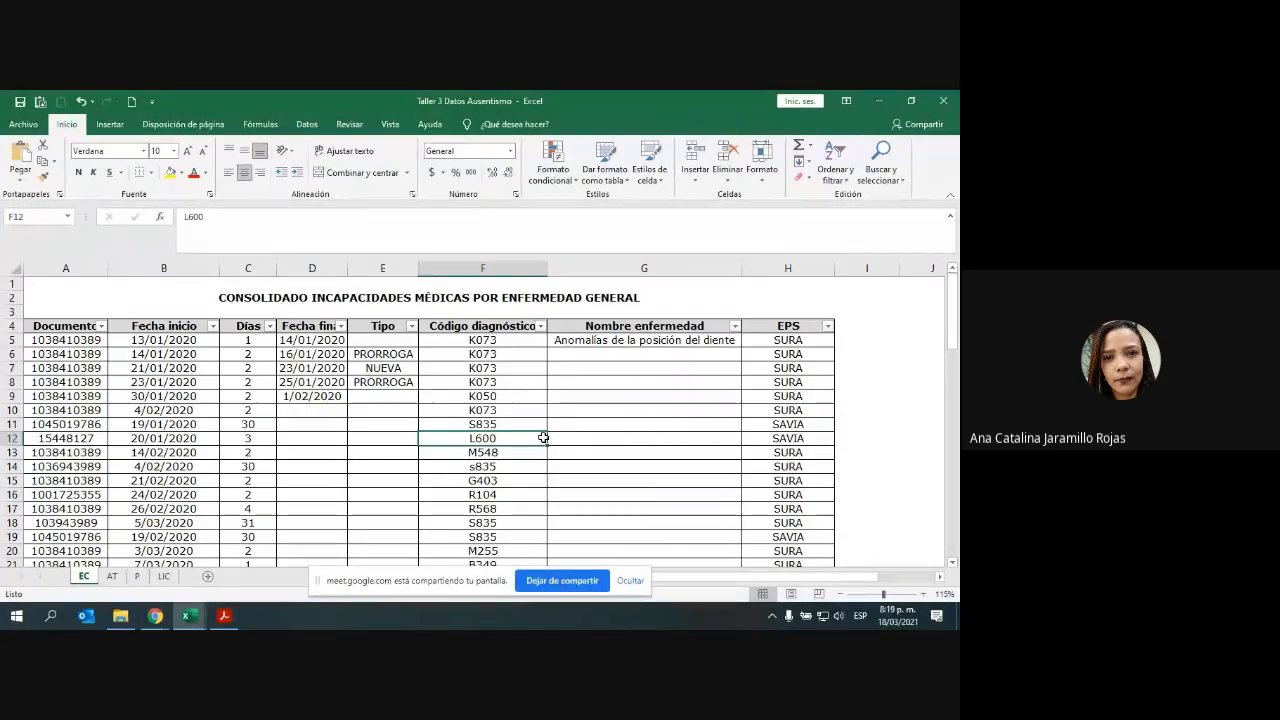
click(640, 507)
drag(496, 318, 497, 470)
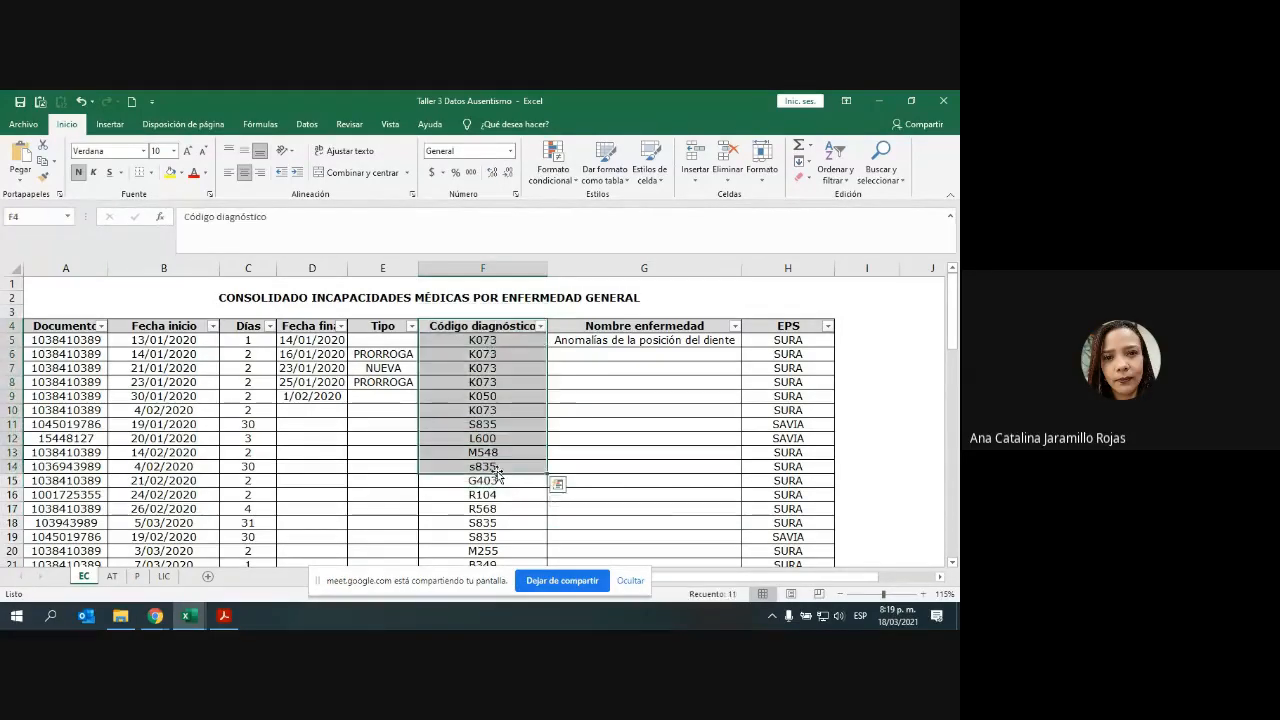
drag(572, 328, 625, 398)
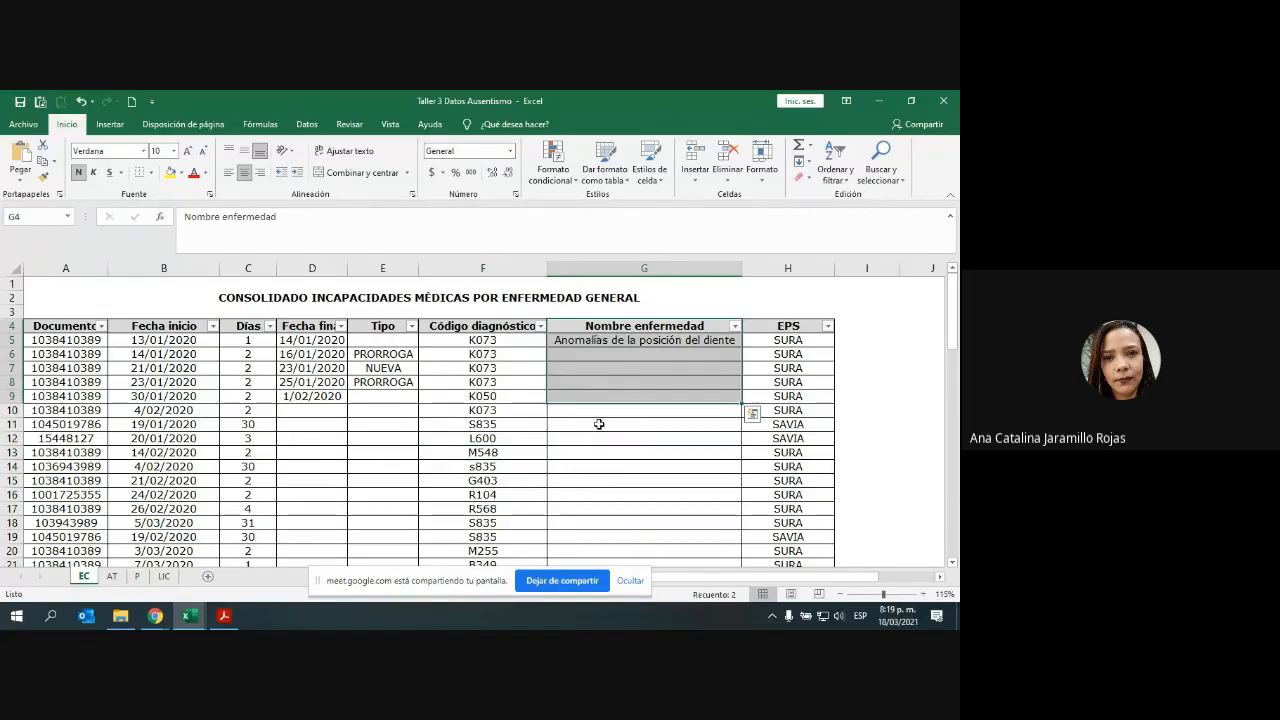
click(614, 344)
drag(628, 346, 630, 340)
click(523, 357)
click(571, 351)
click(523, 353)
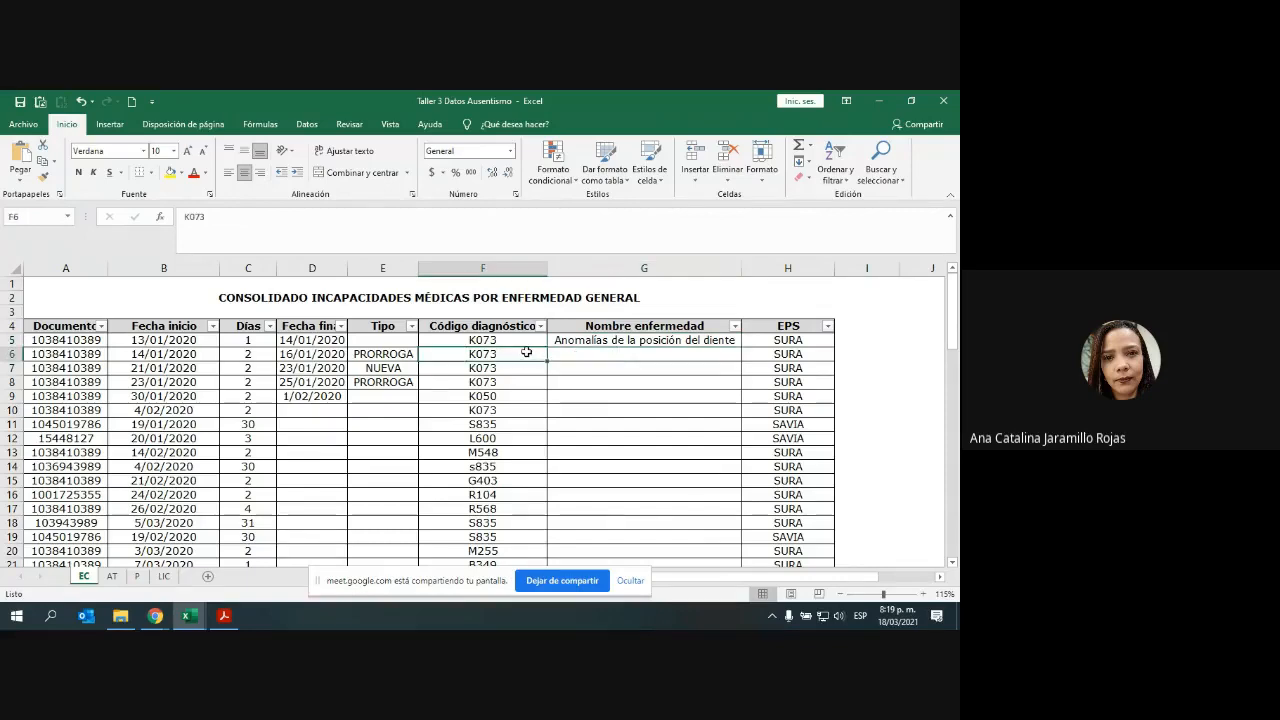
- Start a BUSCARV formula in cell G6 with F6 as the lookup value
click(641, 351)
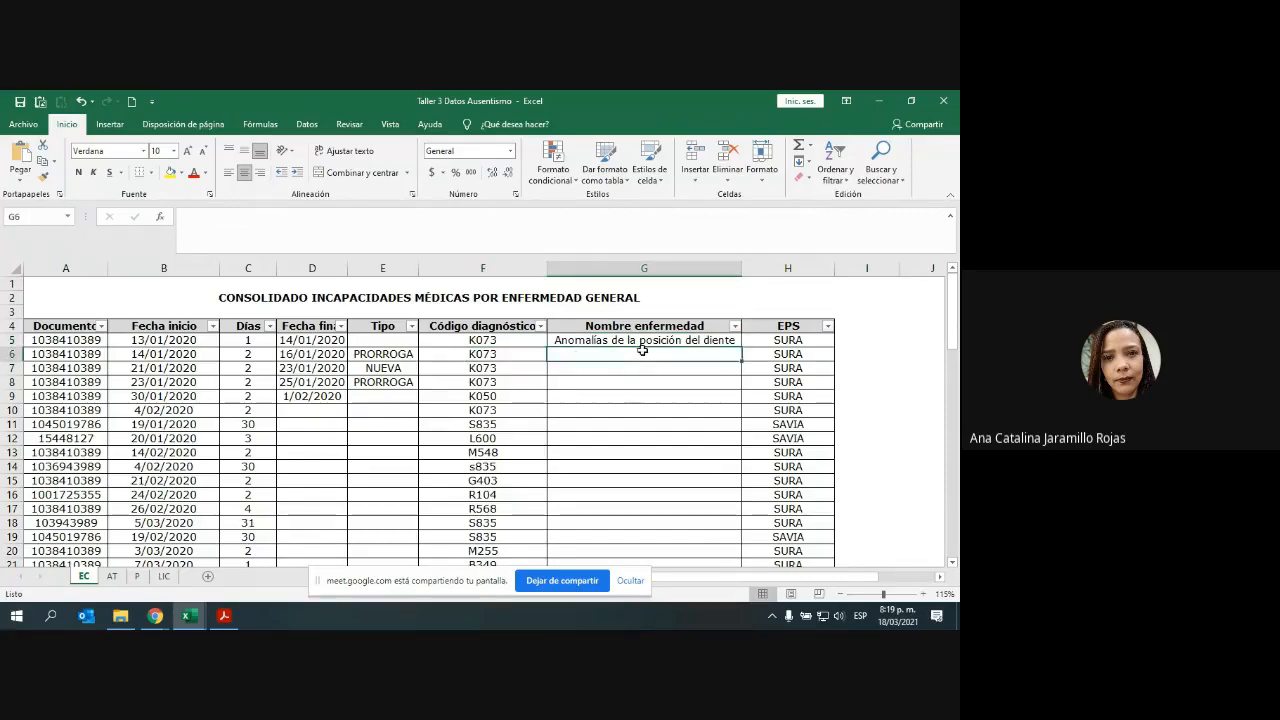
text(=buscarv)
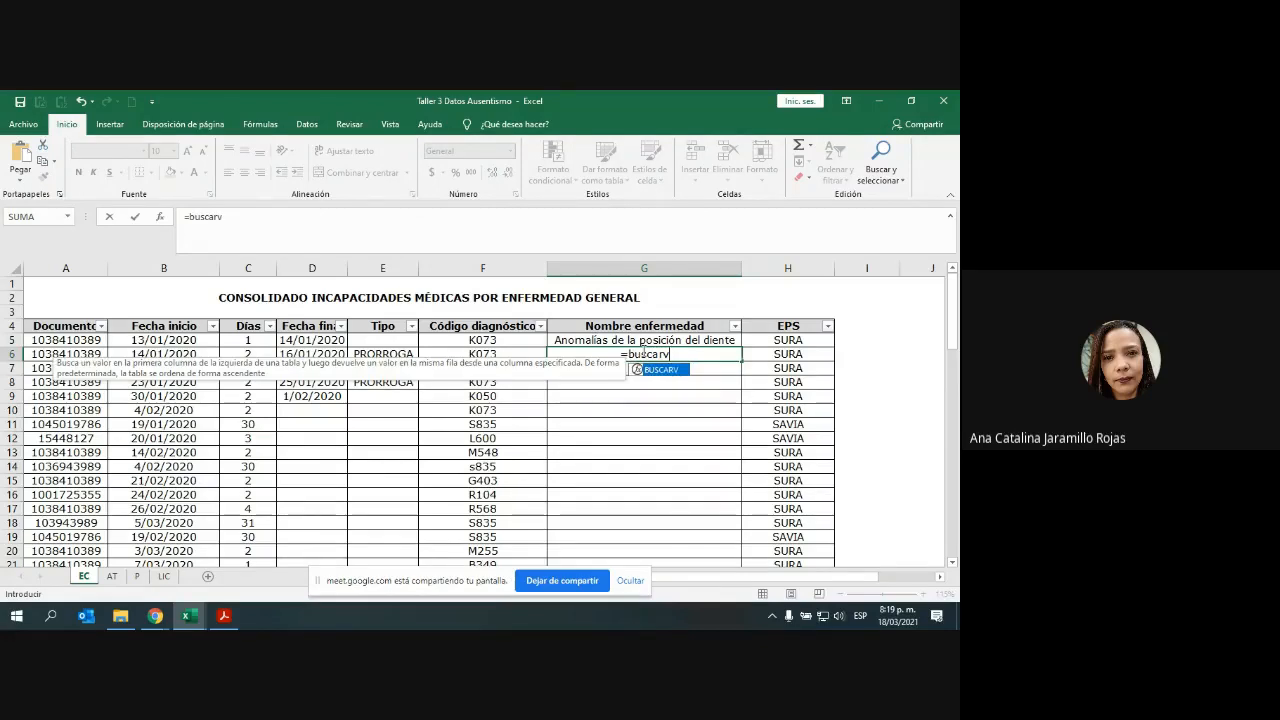
text(()
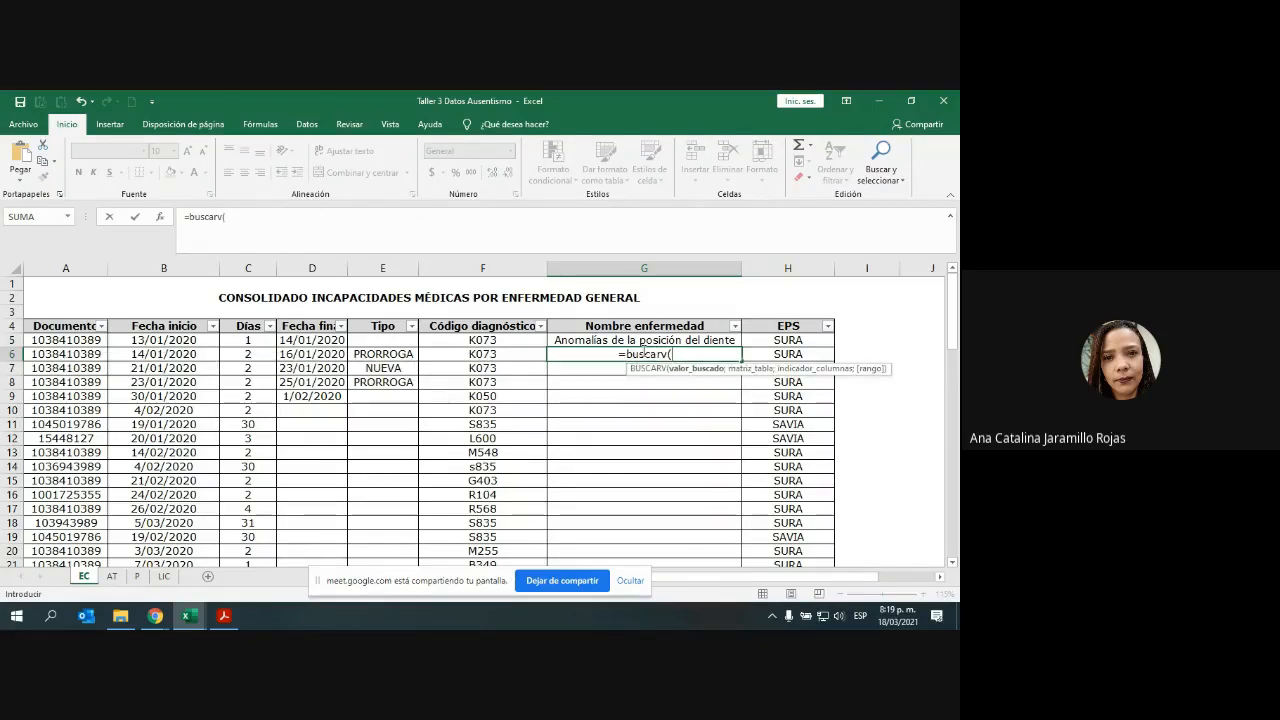
click(492, 354)
click(492, 354)
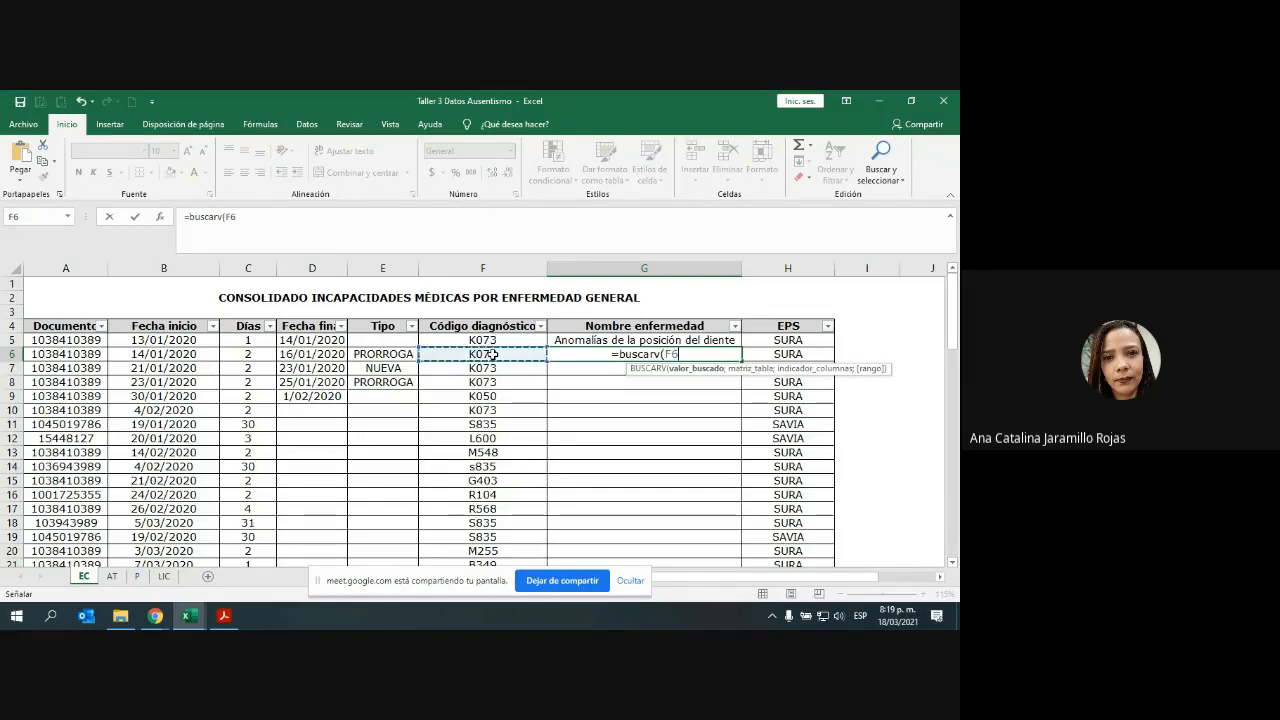
text(;)
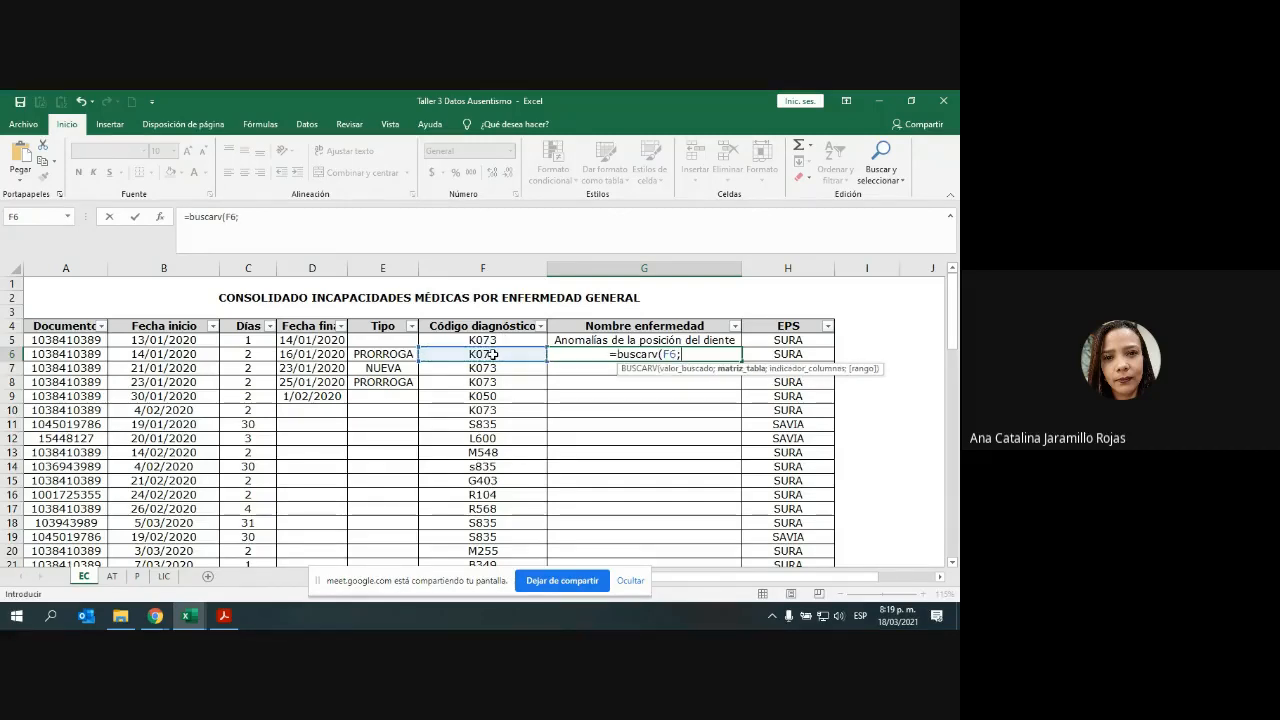
- Set the formula's table range to C5:D12658 on the Categorías y Subcategorías sheet of the Taller 3 CatalogoCIE-10 workbook
key(alt+Tab)
key(alt+Tab)
key(alt+Tab)
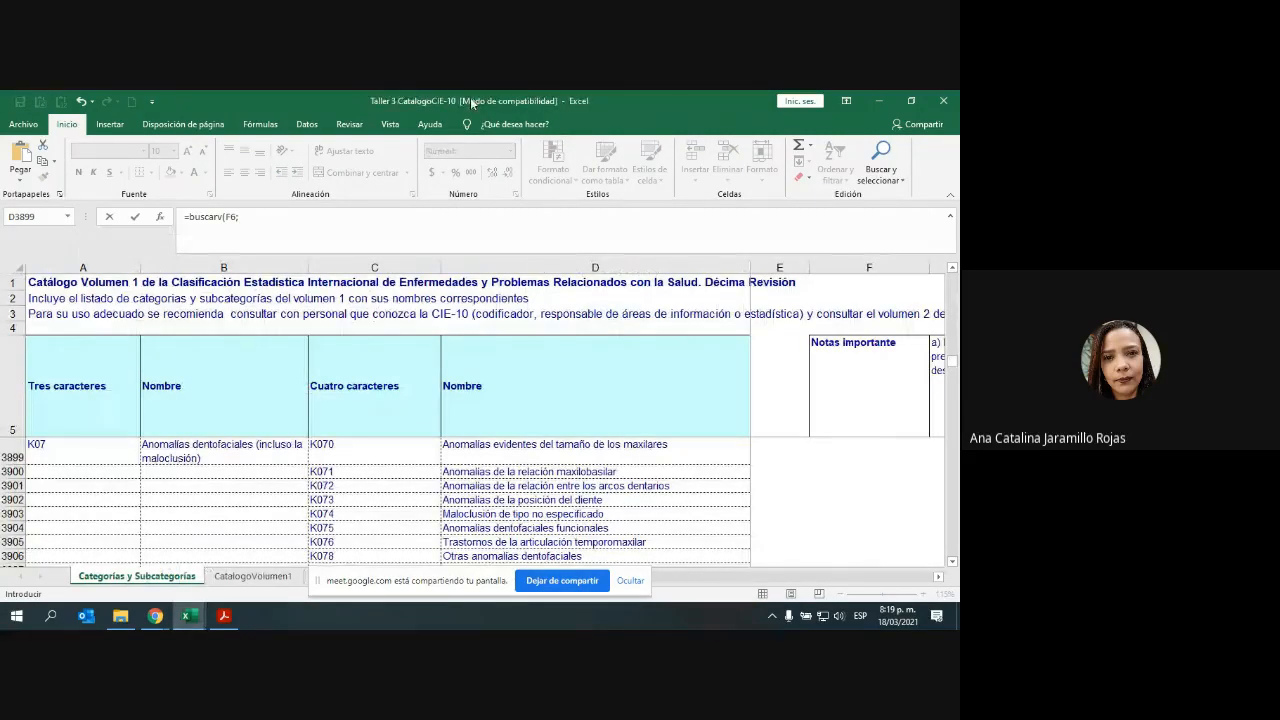
scroll(600, 409, up, 19)
scroll(638, 409, up, 20)
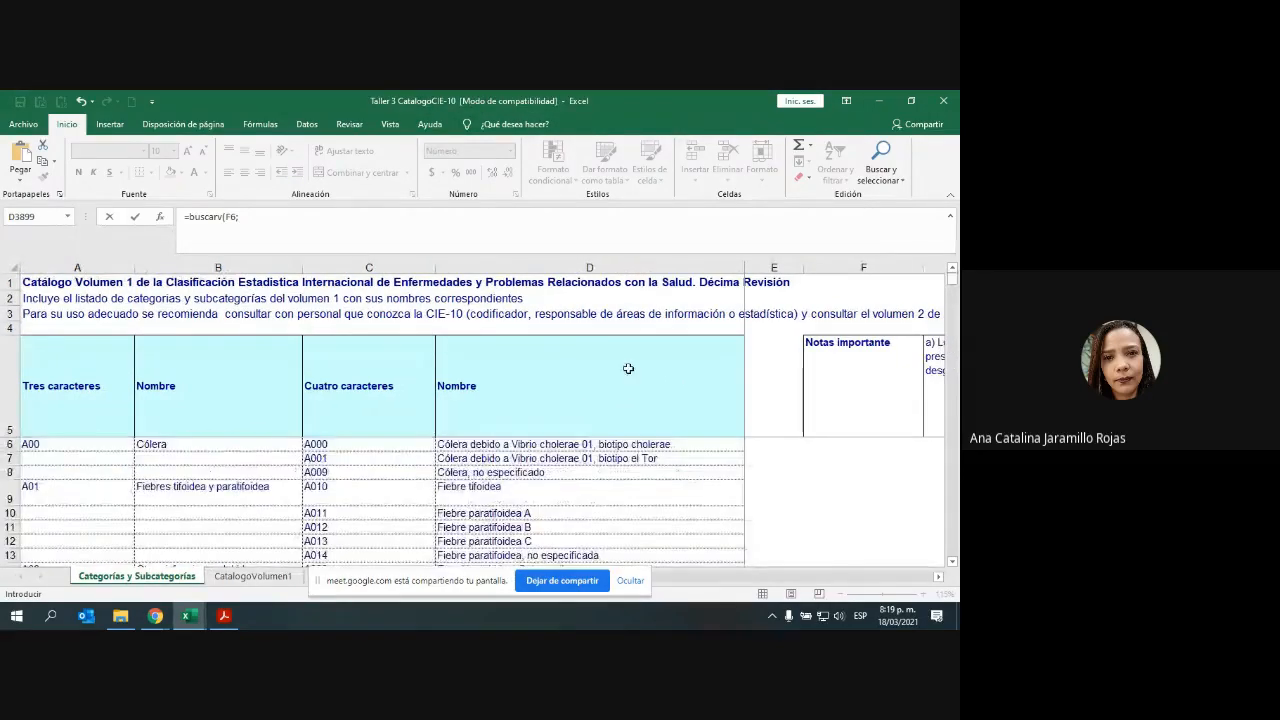
click(365, 394)
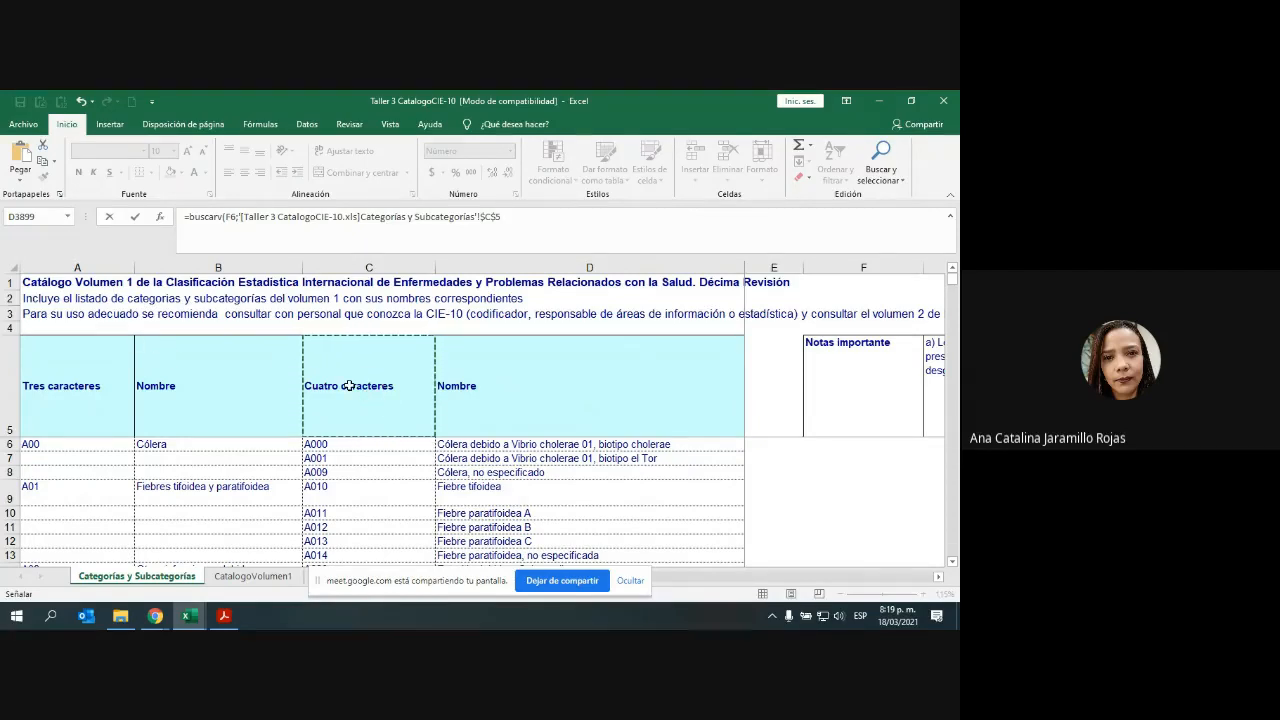
drag(348, 386, 485, 389)
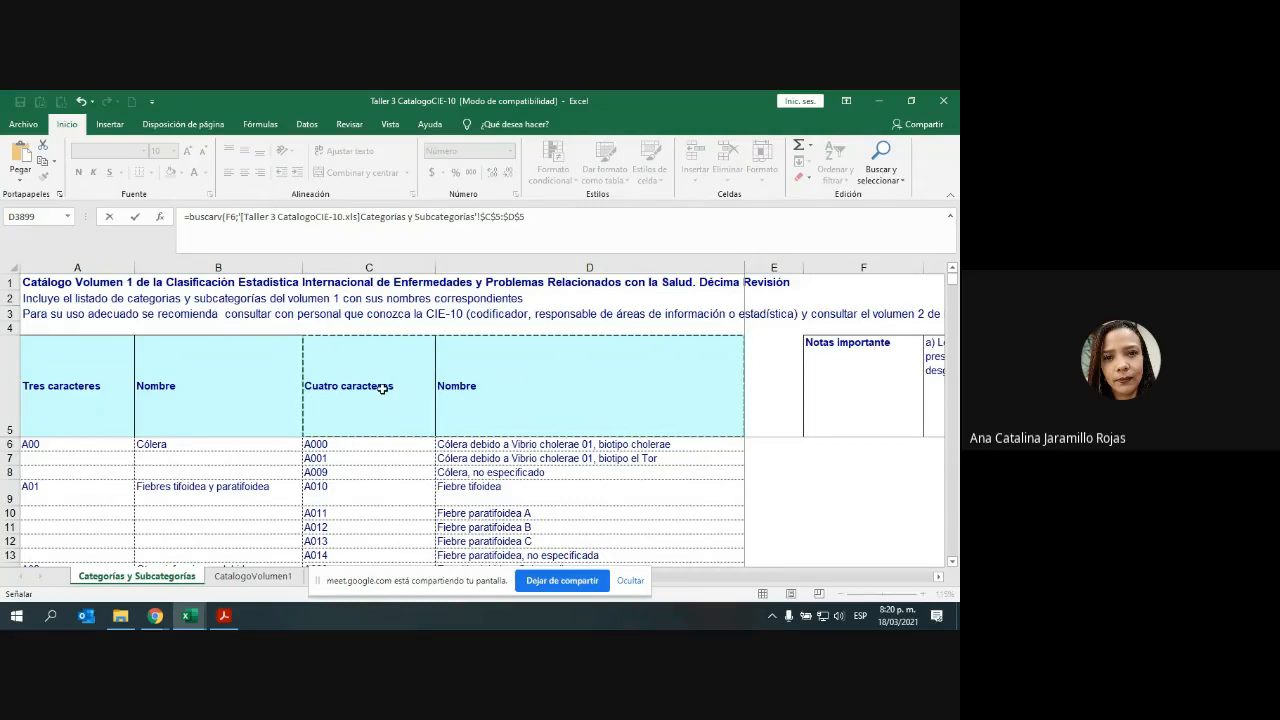
drag(382, 388, 470, 385)
drag(517, 458, 624, 628)
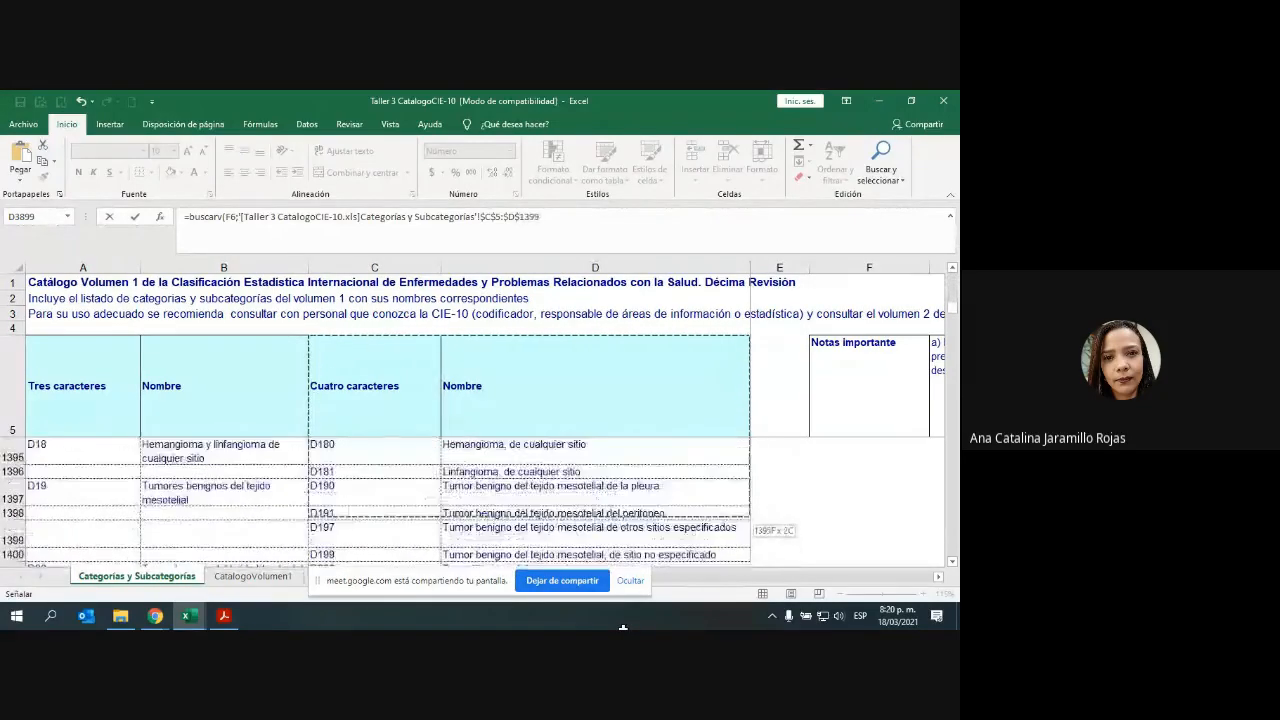
drag(624, 628, 624, 628)
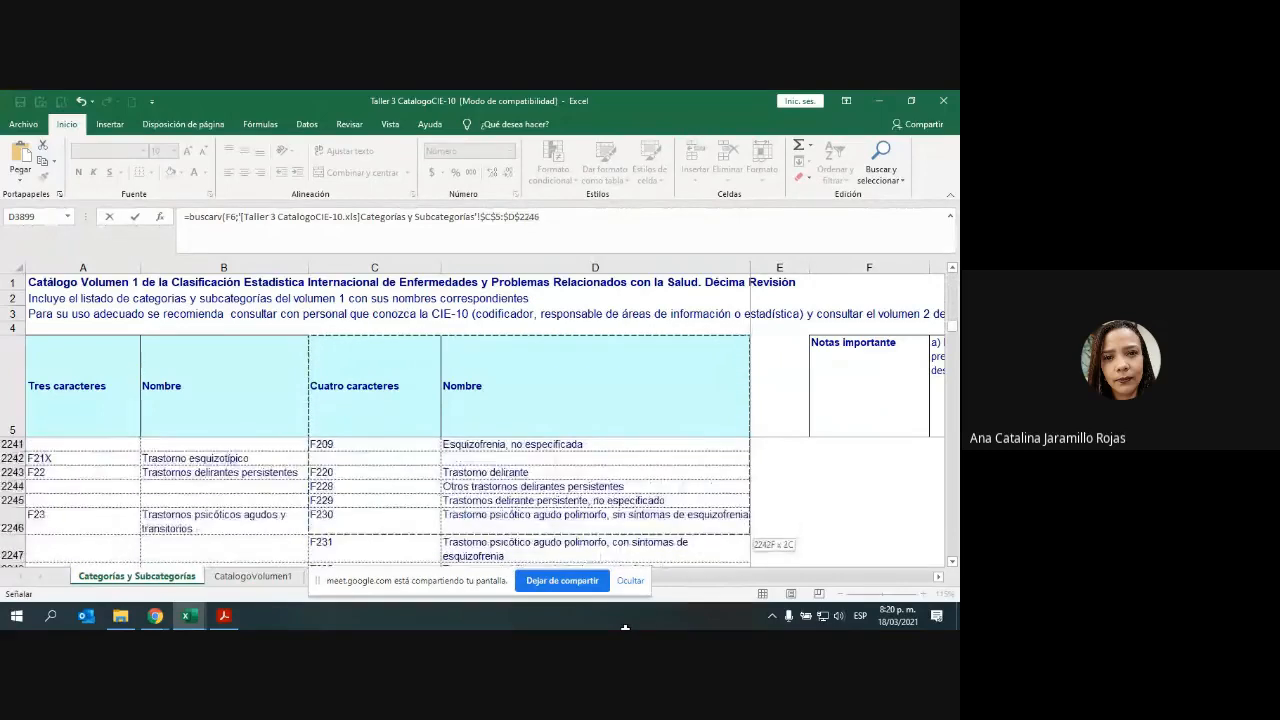
drag(624, 628, 659, 628)
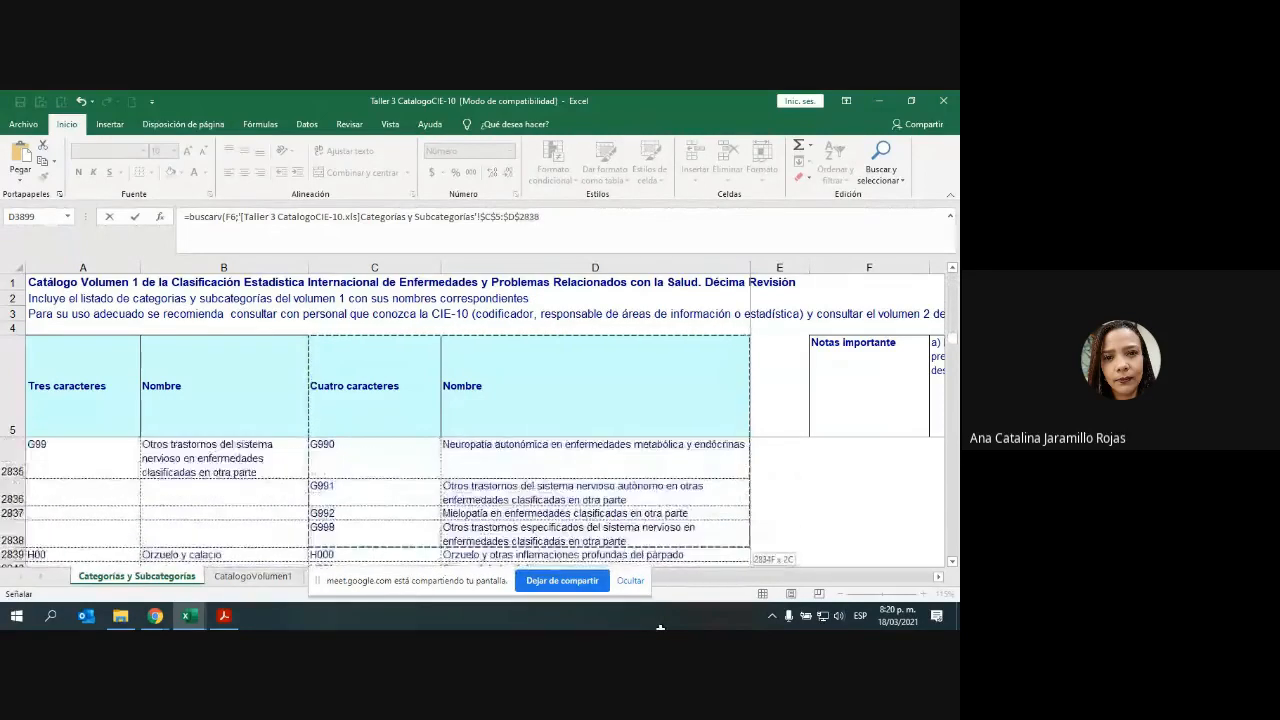
drag(660, 628, 662, 628)
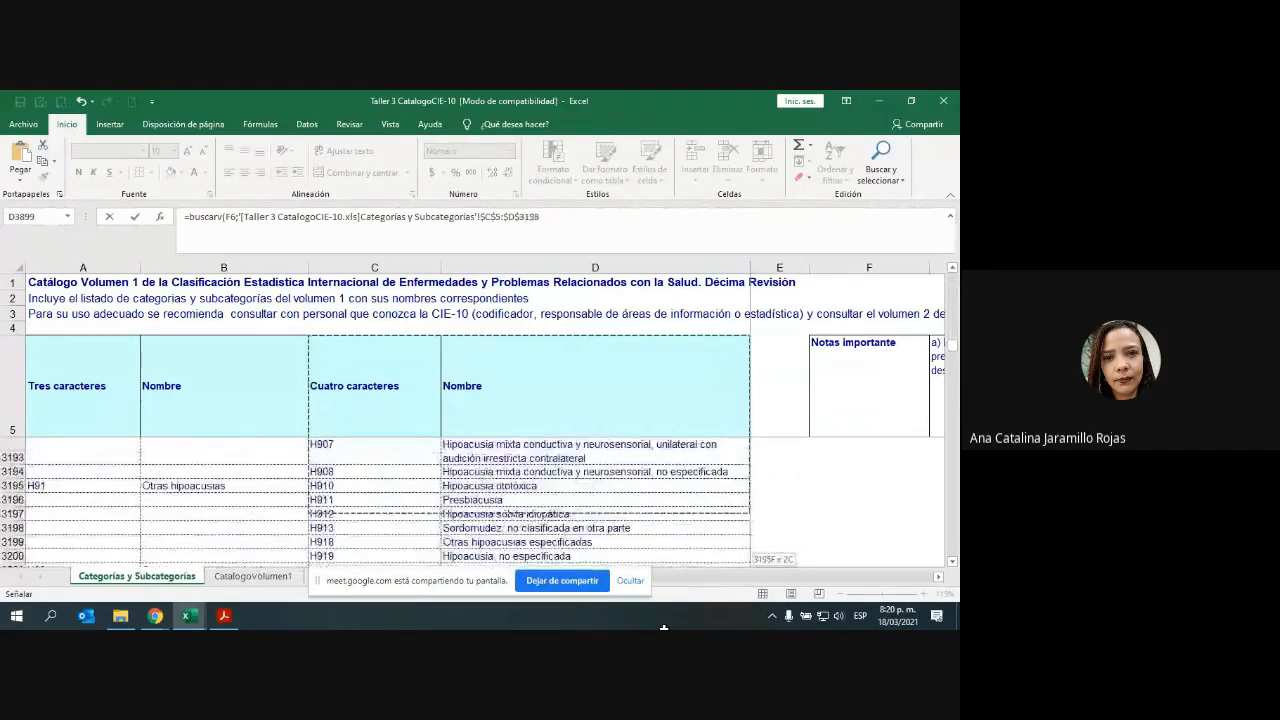
drag(664, 628, 662, 628)
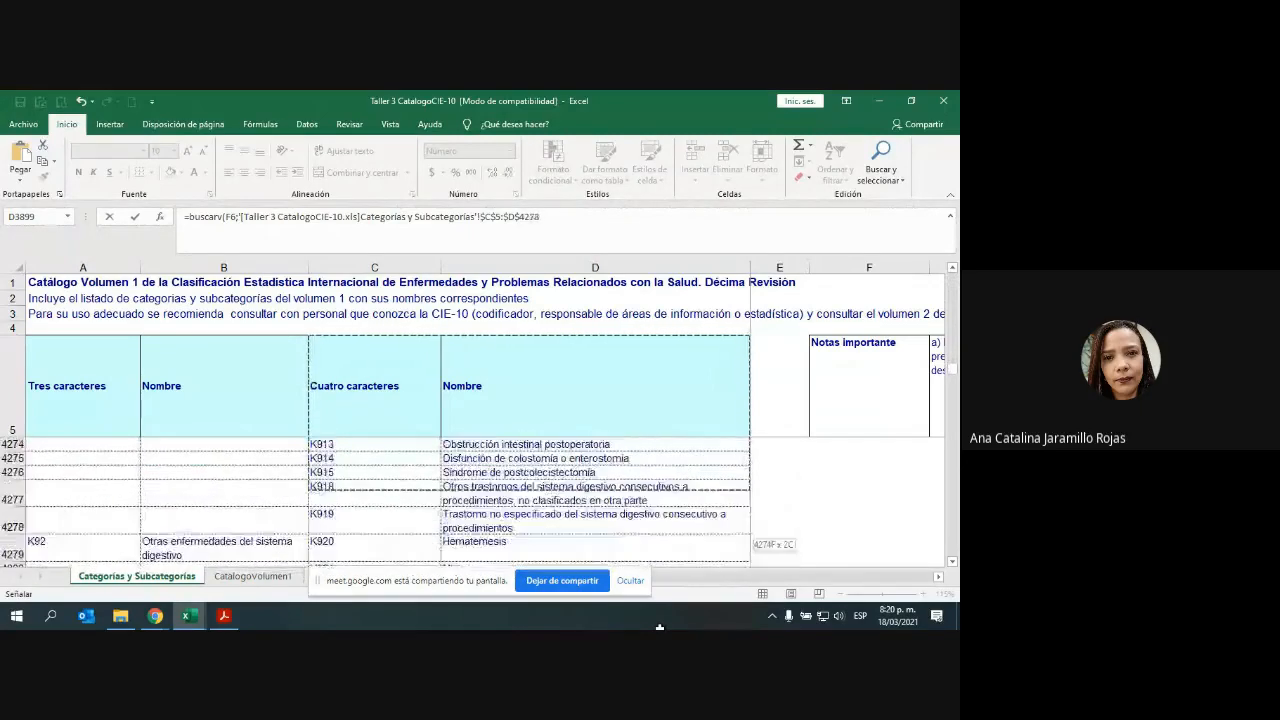
drag(659, 627, 659, 627)
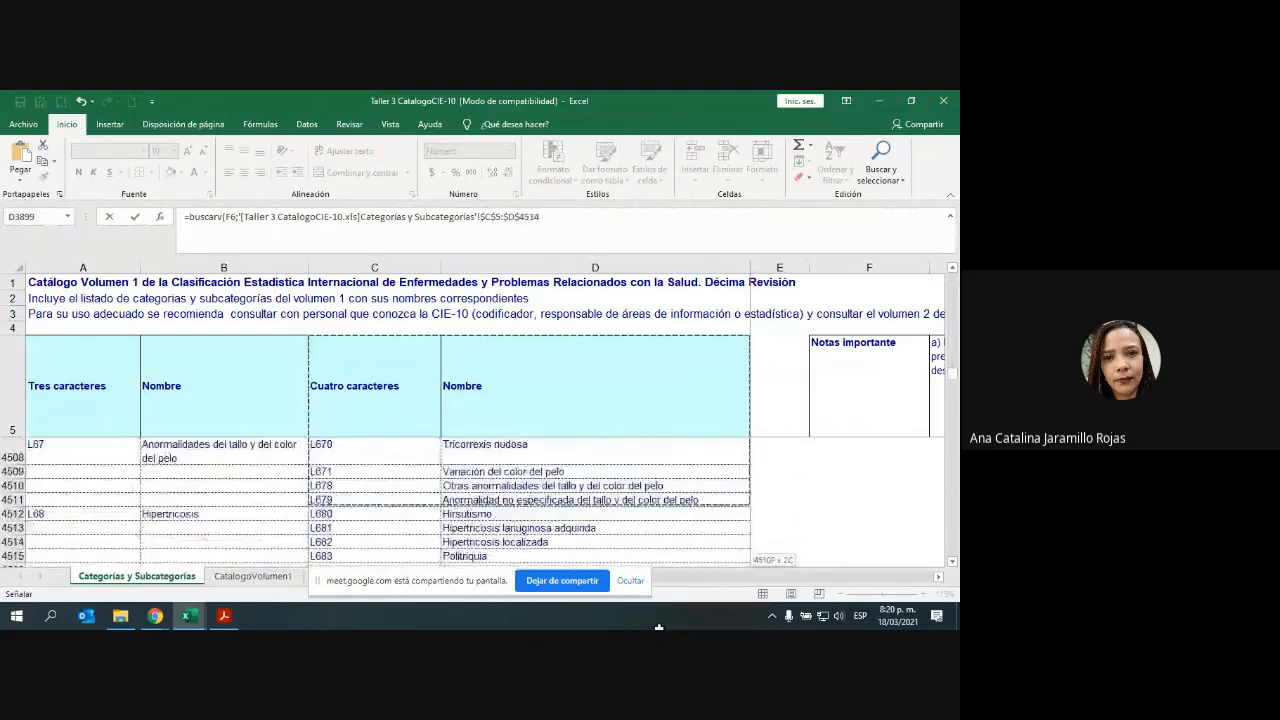
drag(659, 627, 672, 628)
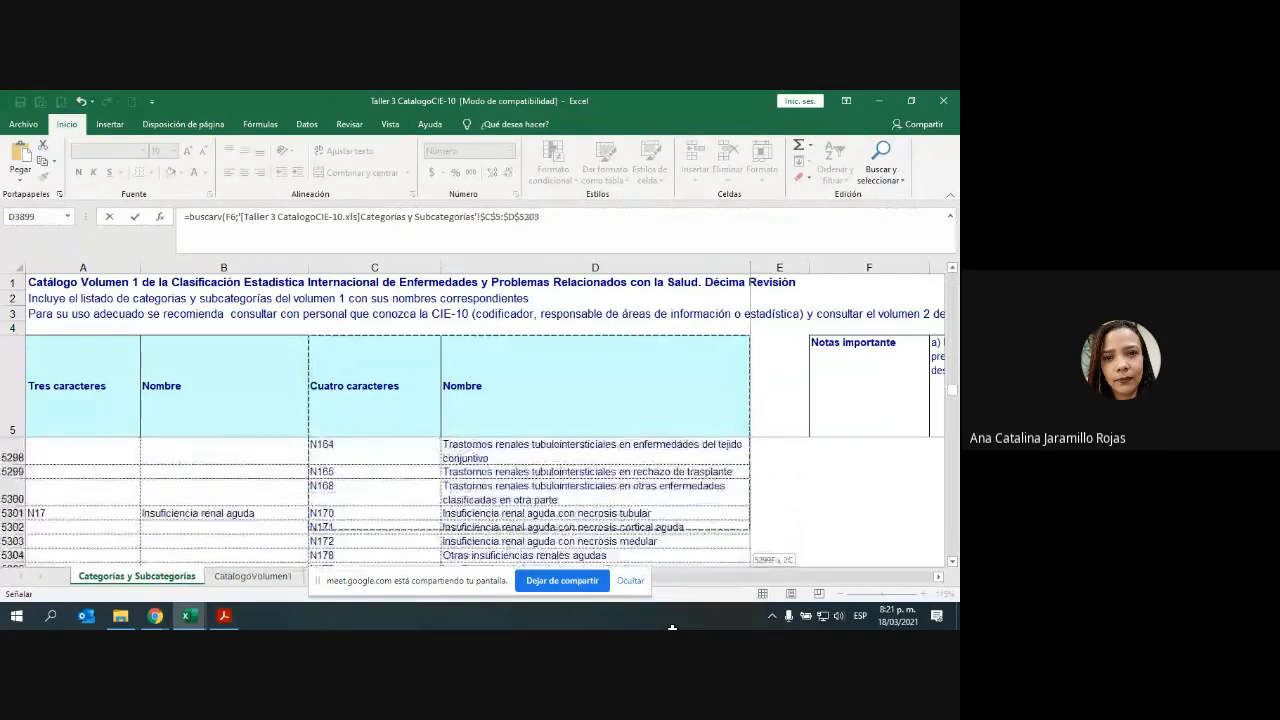
drag(672, 627, 672, 627)
drag(595, 606, 595, 606)
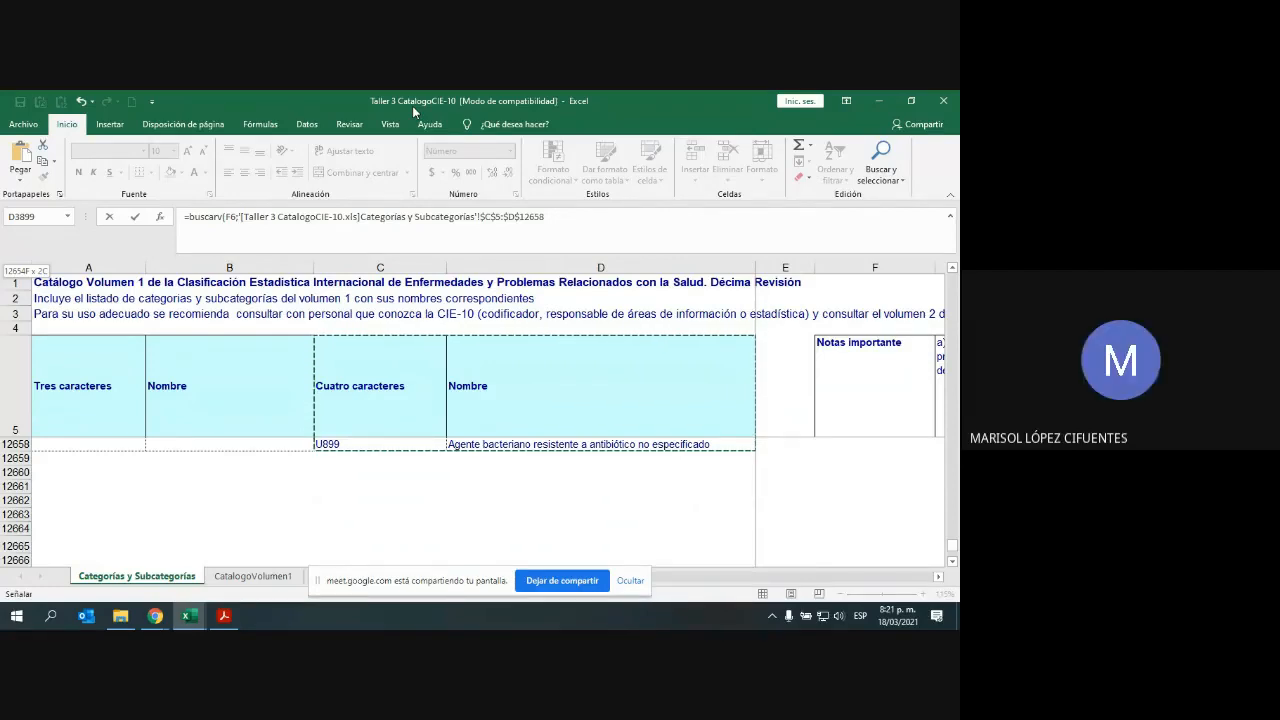
key(alt+Tab)
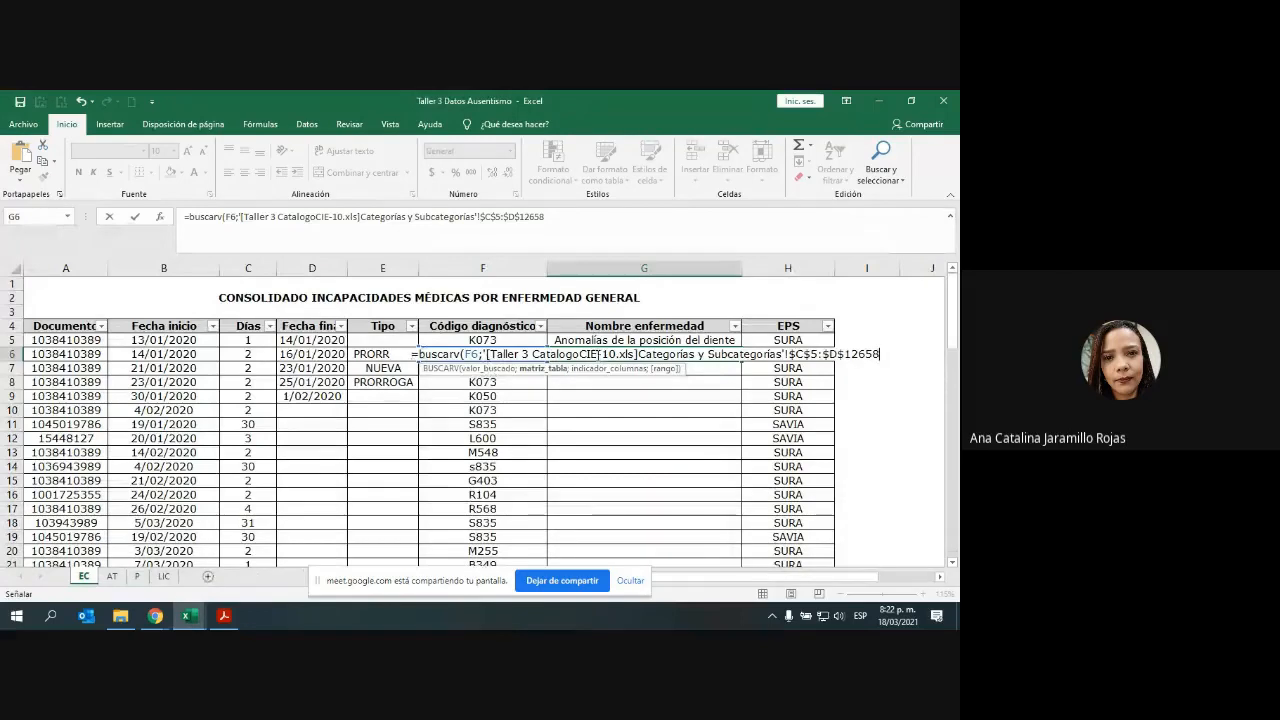
key(alt+Tab)
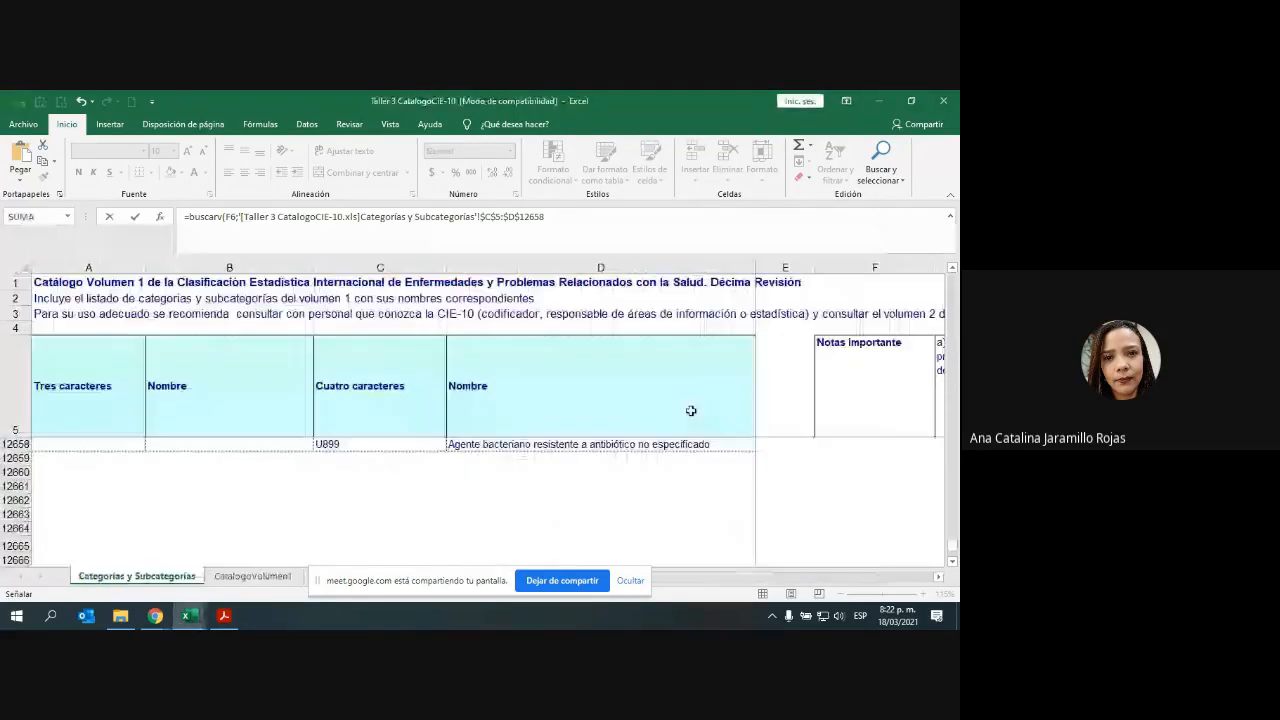
- Complete the BUSCARV formula in G6 with column index 2 and FALSO for an exact match
click(480, 218)
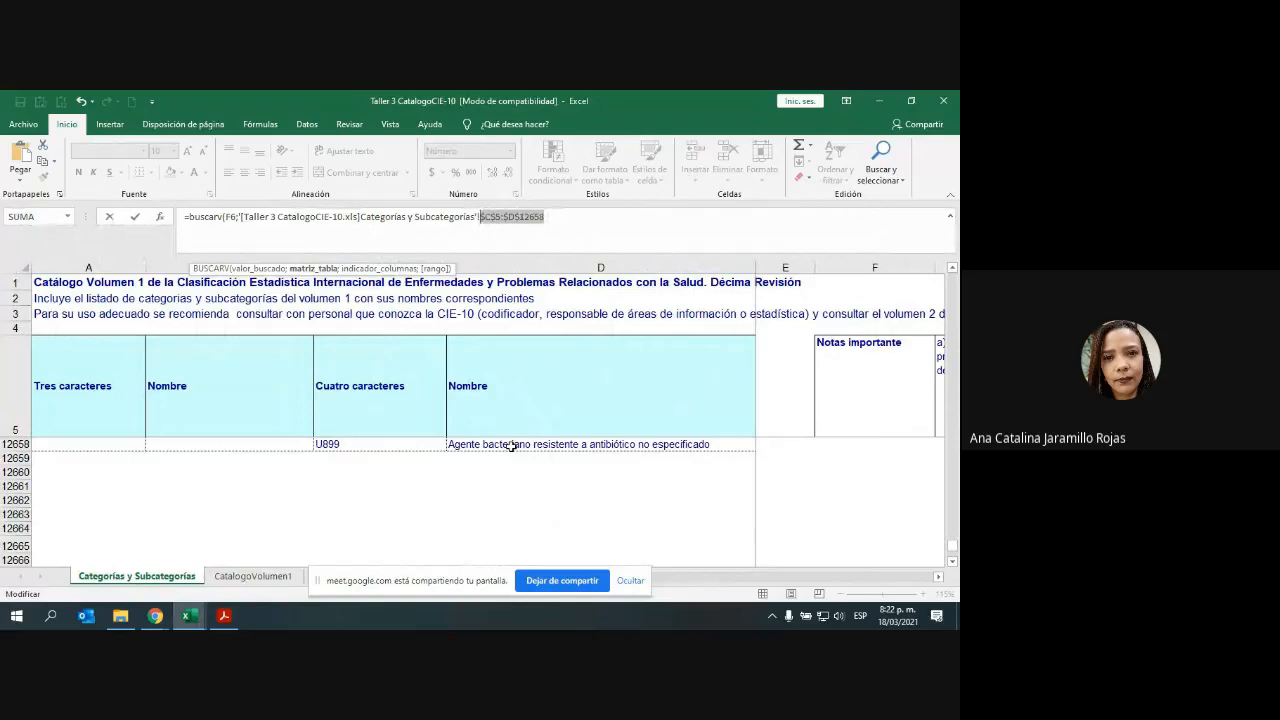
text(;)
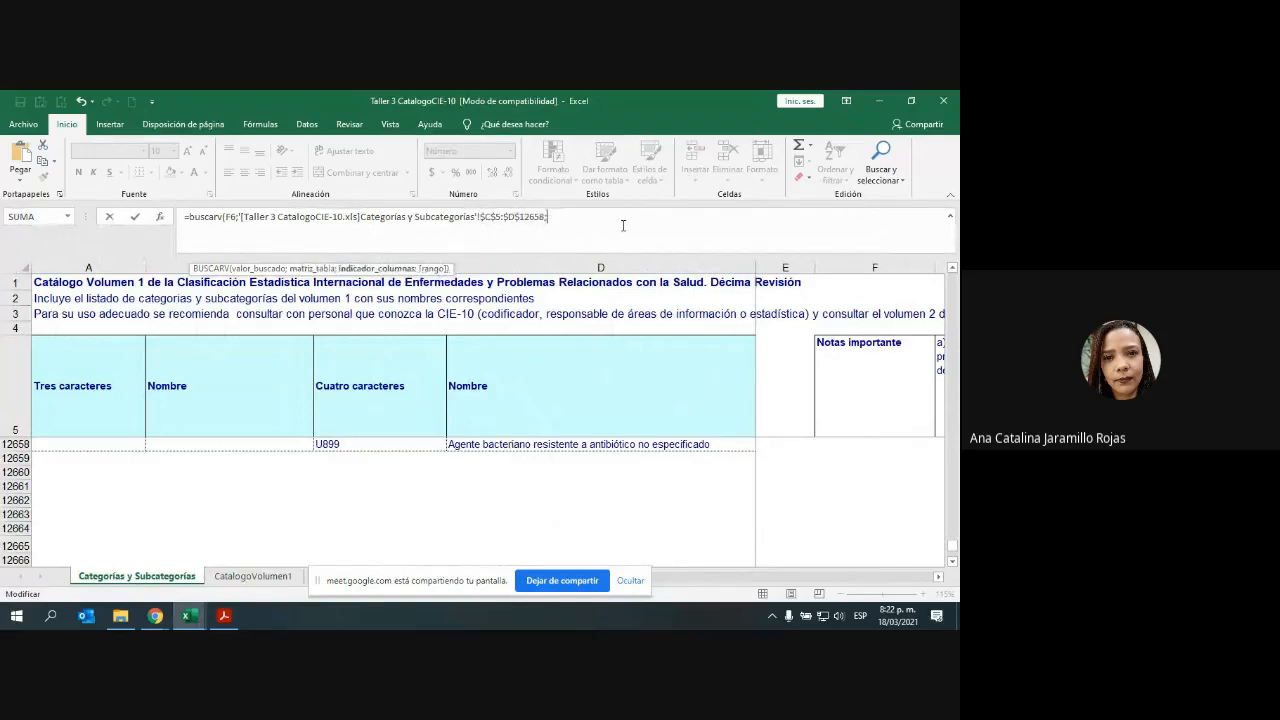
text(2)
text(;falso))
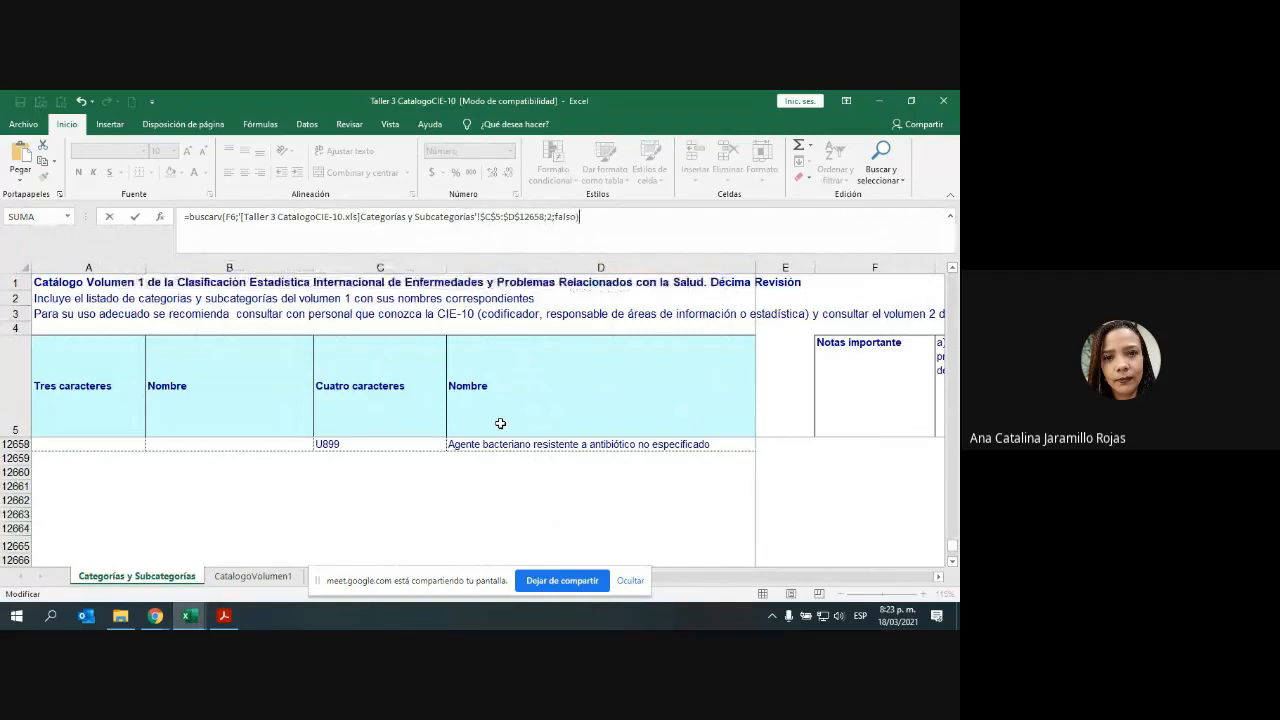
key(Return)
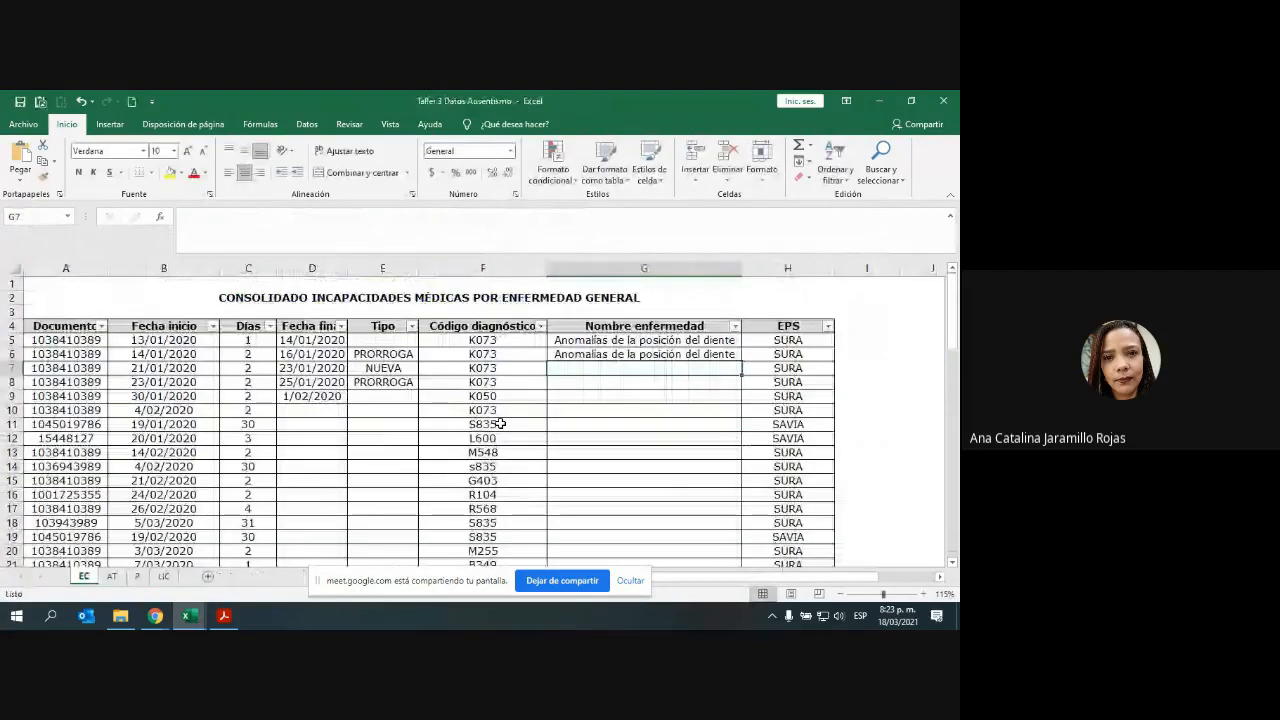
- Reopen the BUSCARV formula in G6 and review its table range argument
key(Up)
key(F2)
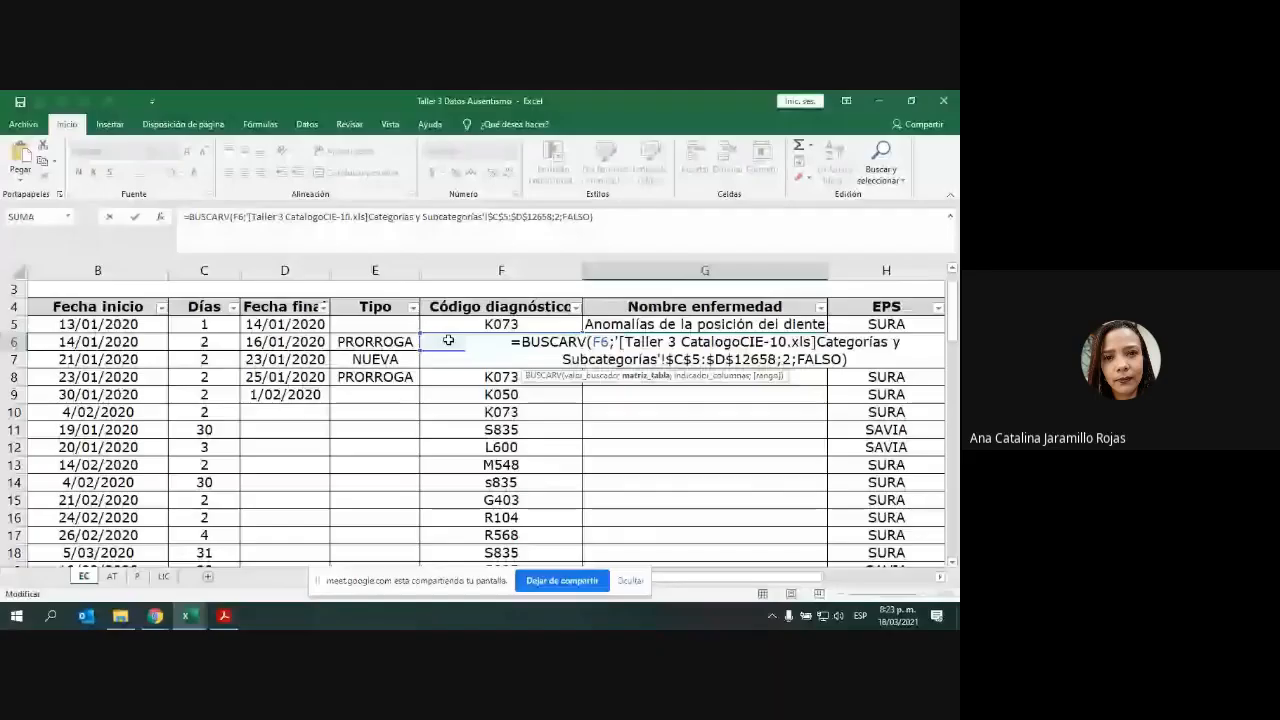
double_click(684, 360)
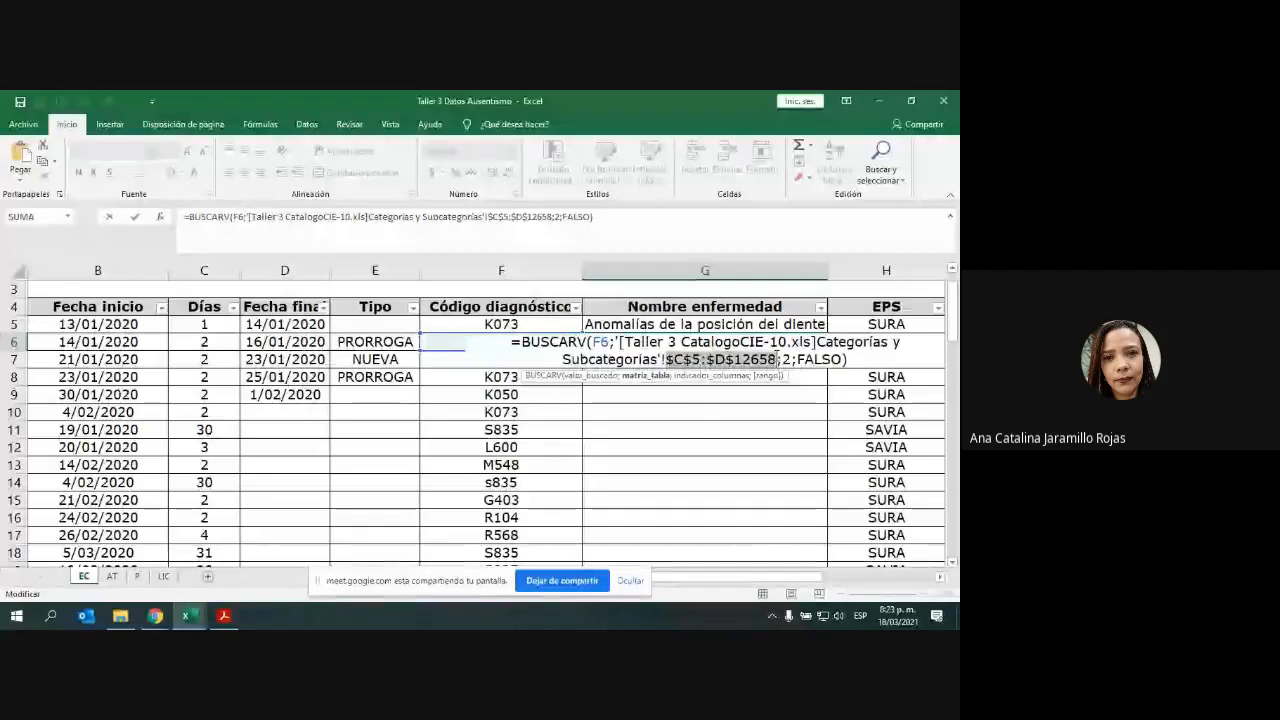
key(ctrl+Return)
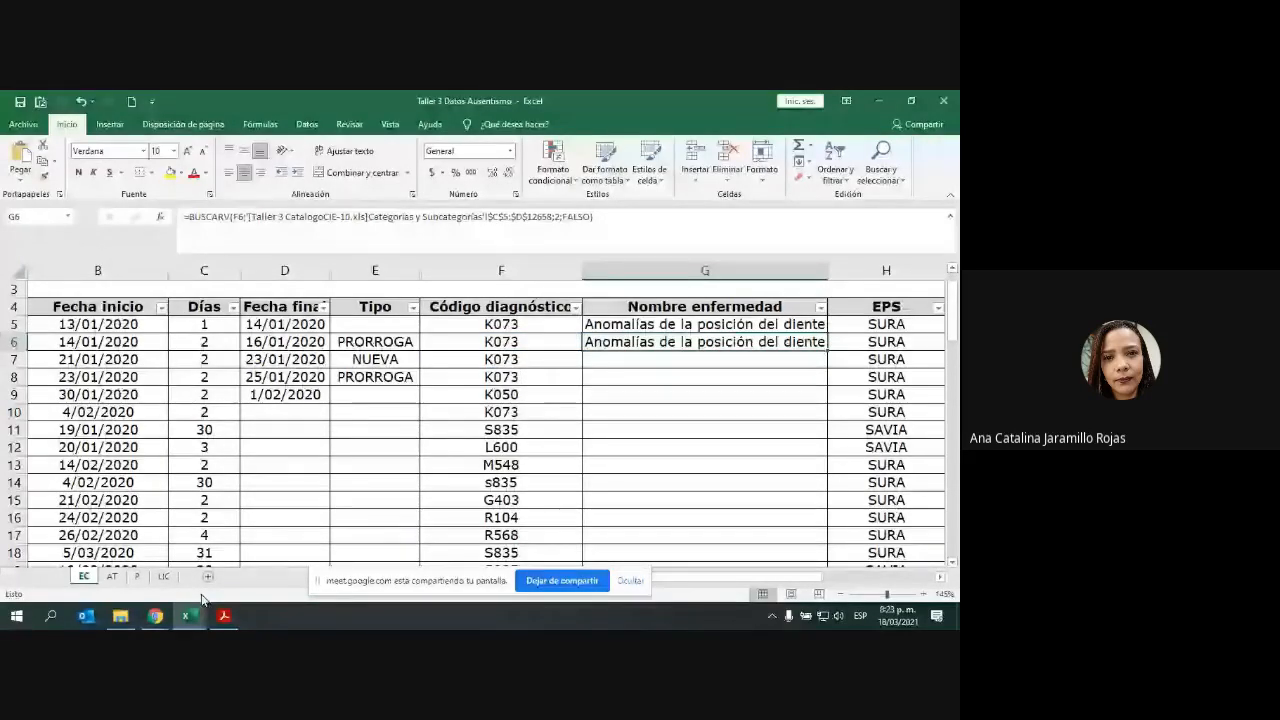
- Switch to the Taller 3 CatalogoCIE-10 workbook and examine how the Cuatro caracteres and Nombre columns form the lookup table
key(alt+Tab)
click(420, 388)
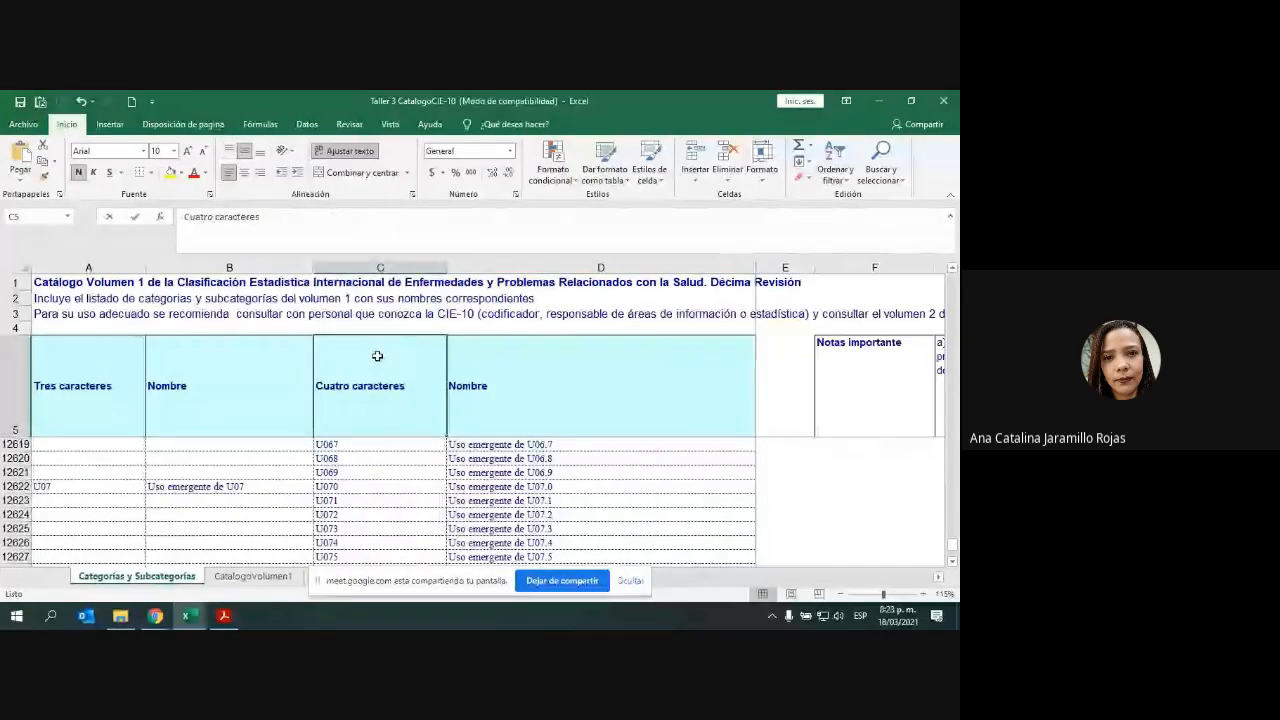
key(Down)
click(359, 443)
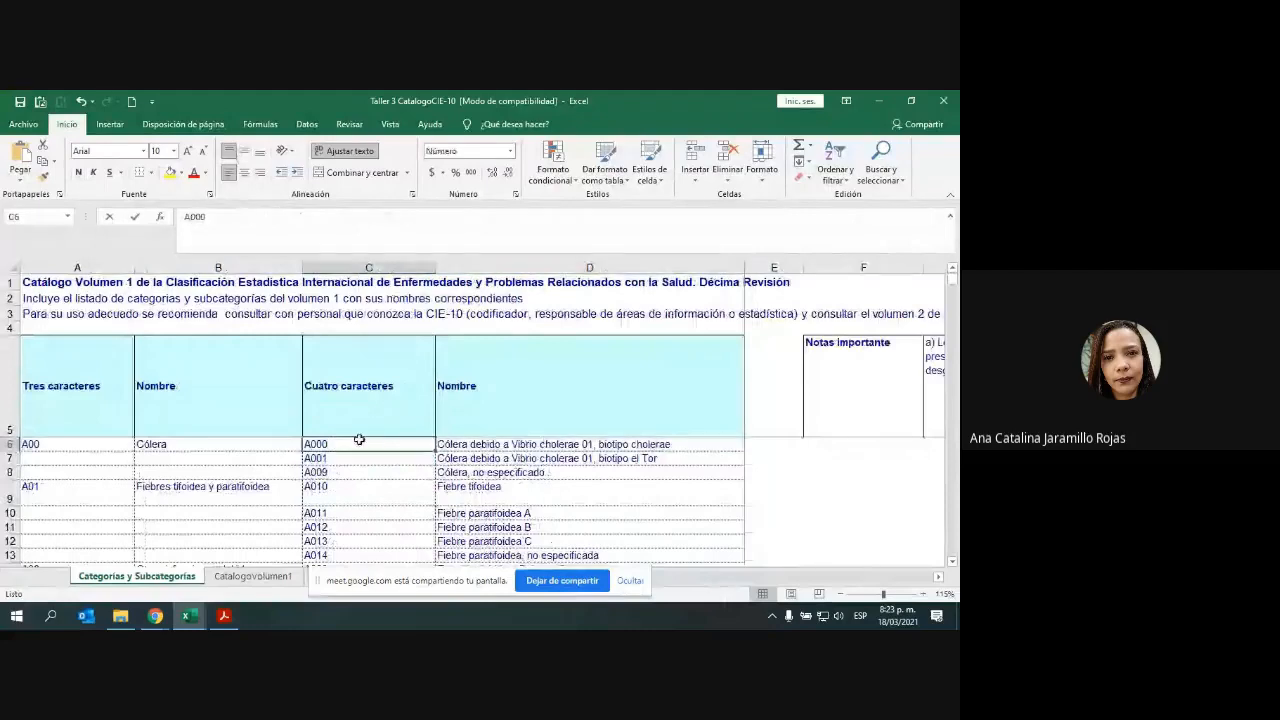
click(364, 388)
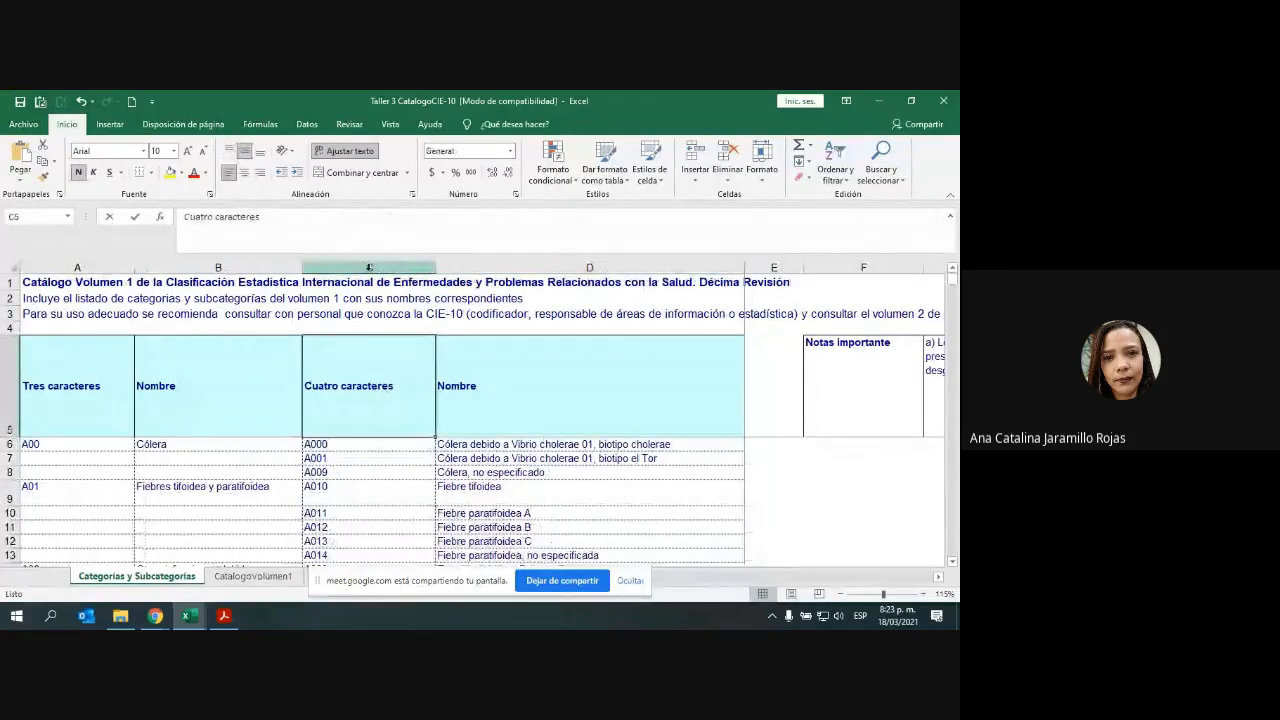
click(369, 267)
click(517, 266)
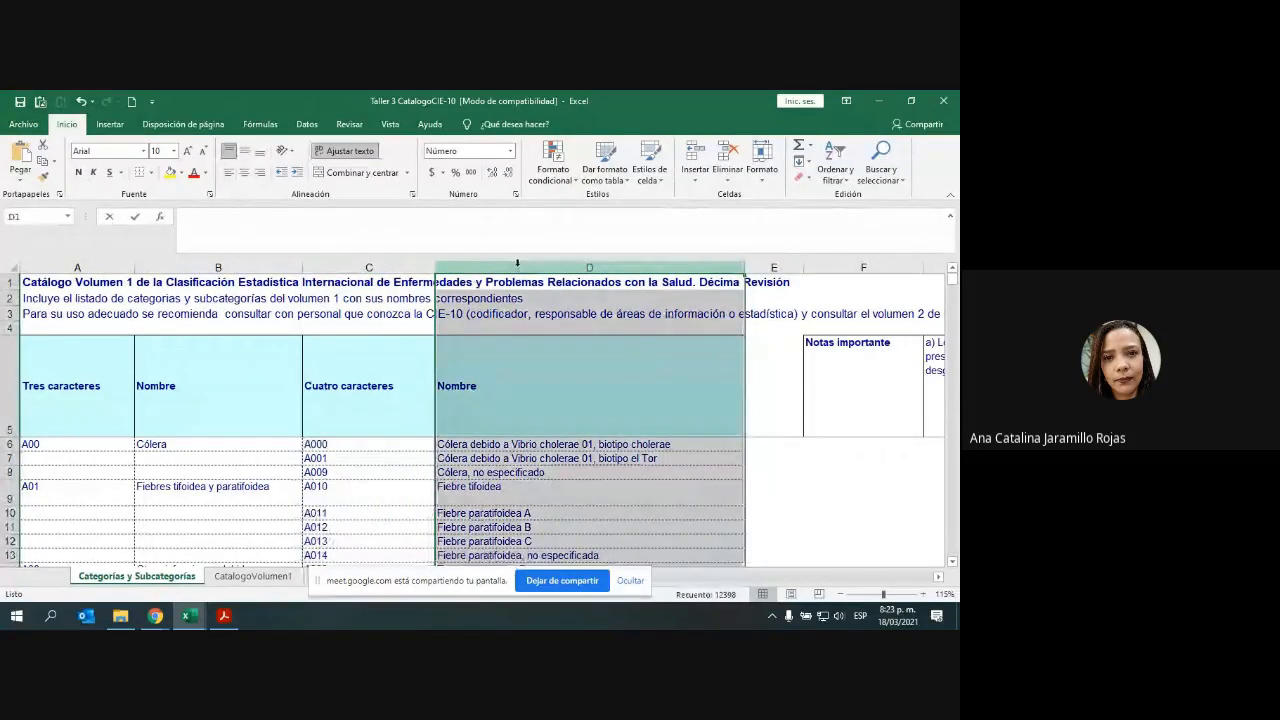
click(403, 358)
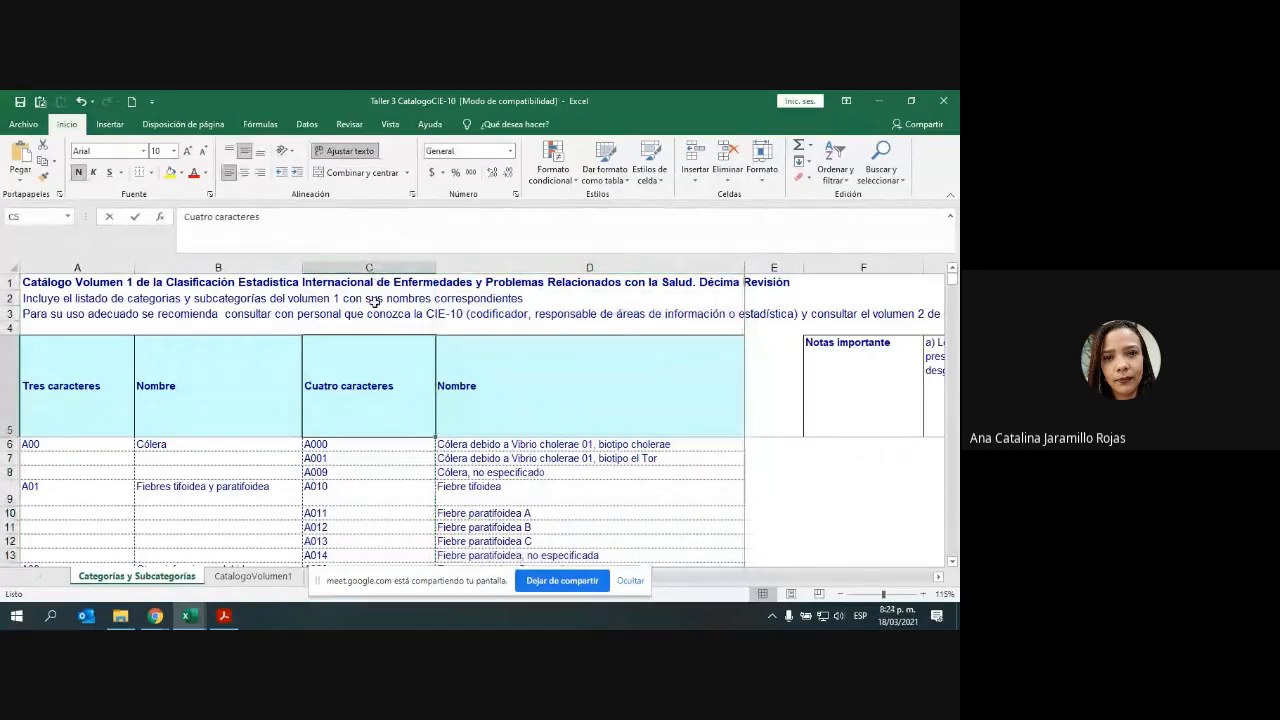
drag(386, 402, 595, 417)
drag(392, 407, 526, 414)
drag(373, 411, 555, 495)
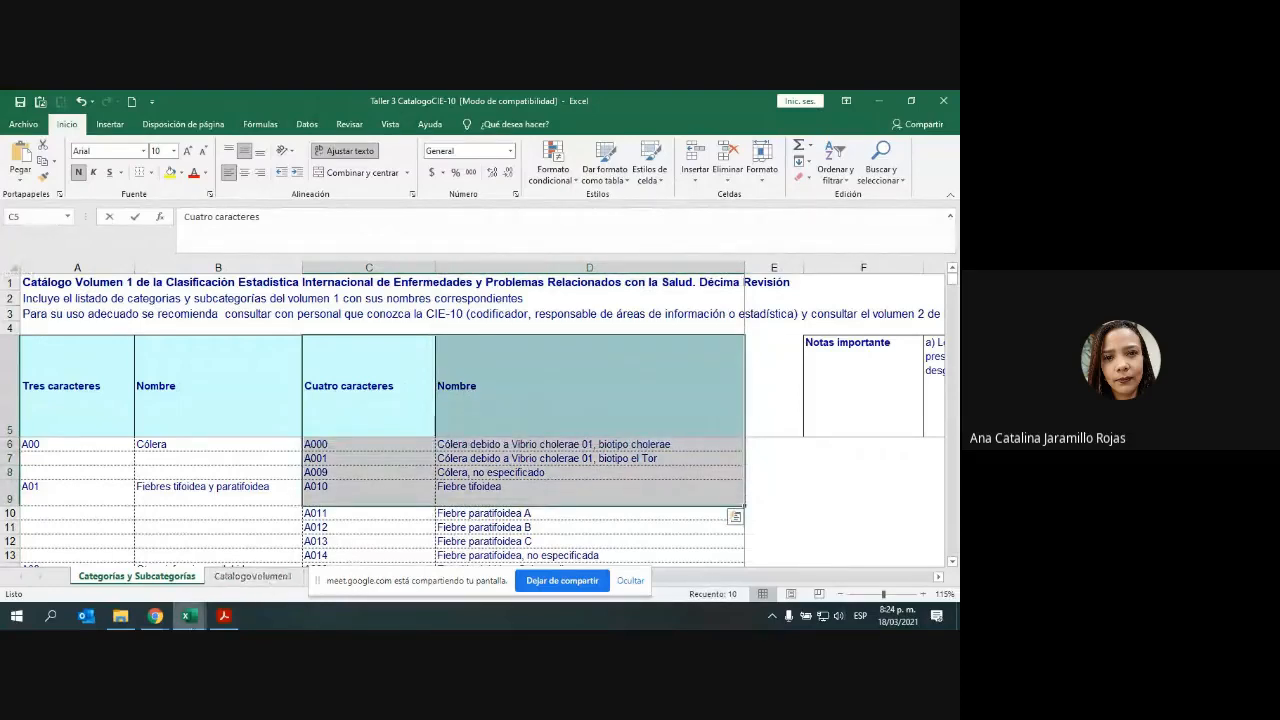
- Return to the Taller 3 Datos Ausentismo workbook and review the column index and table range in G6's formula
click(186, 615)
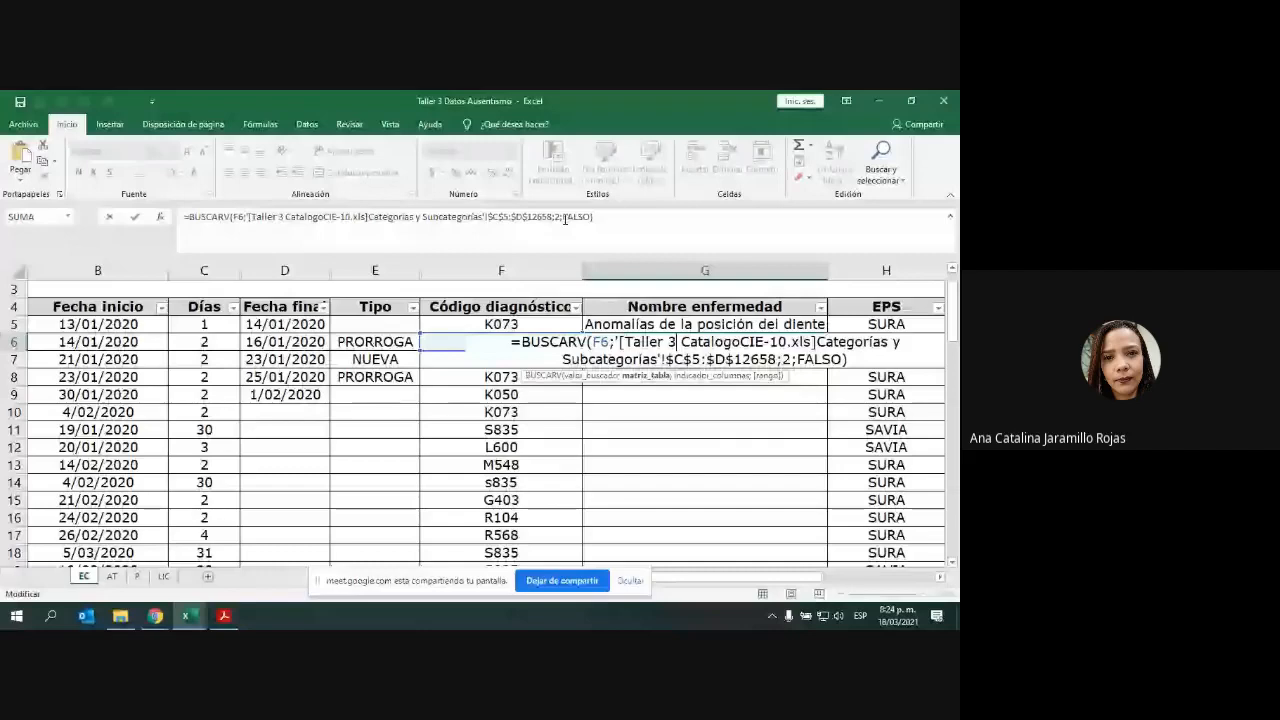
click(558, 217)
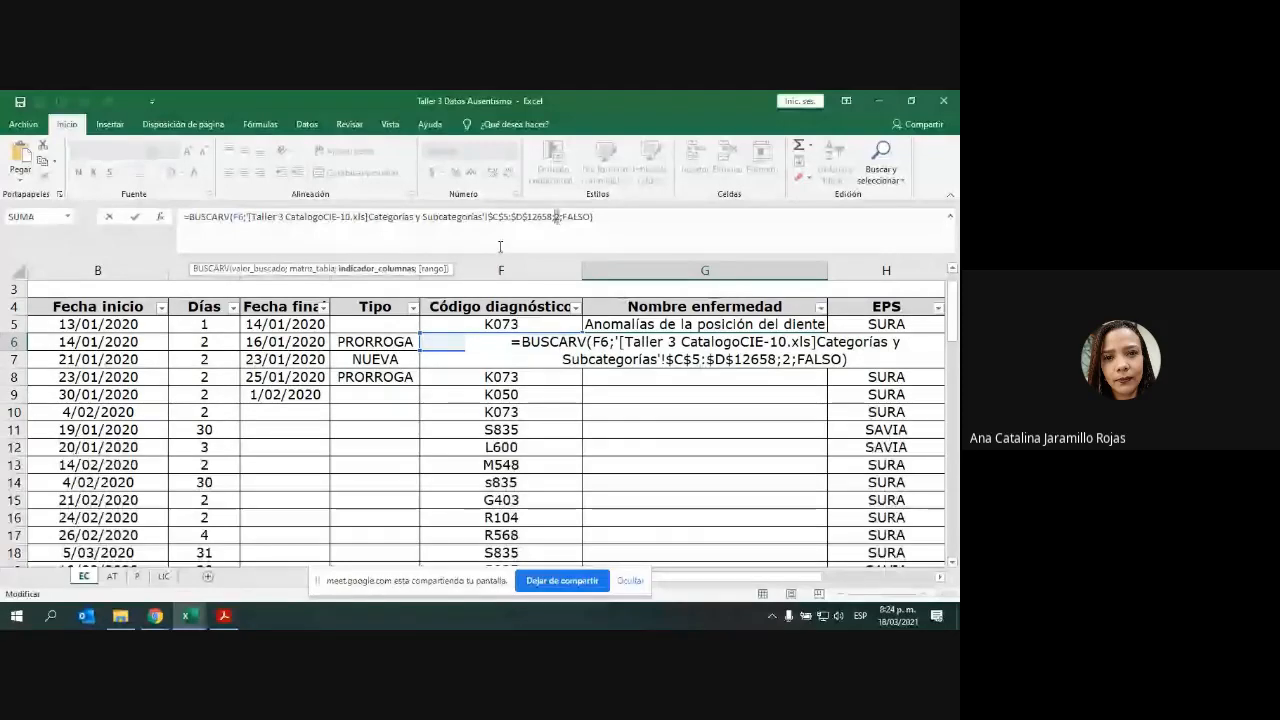
key(ctrl+Return)
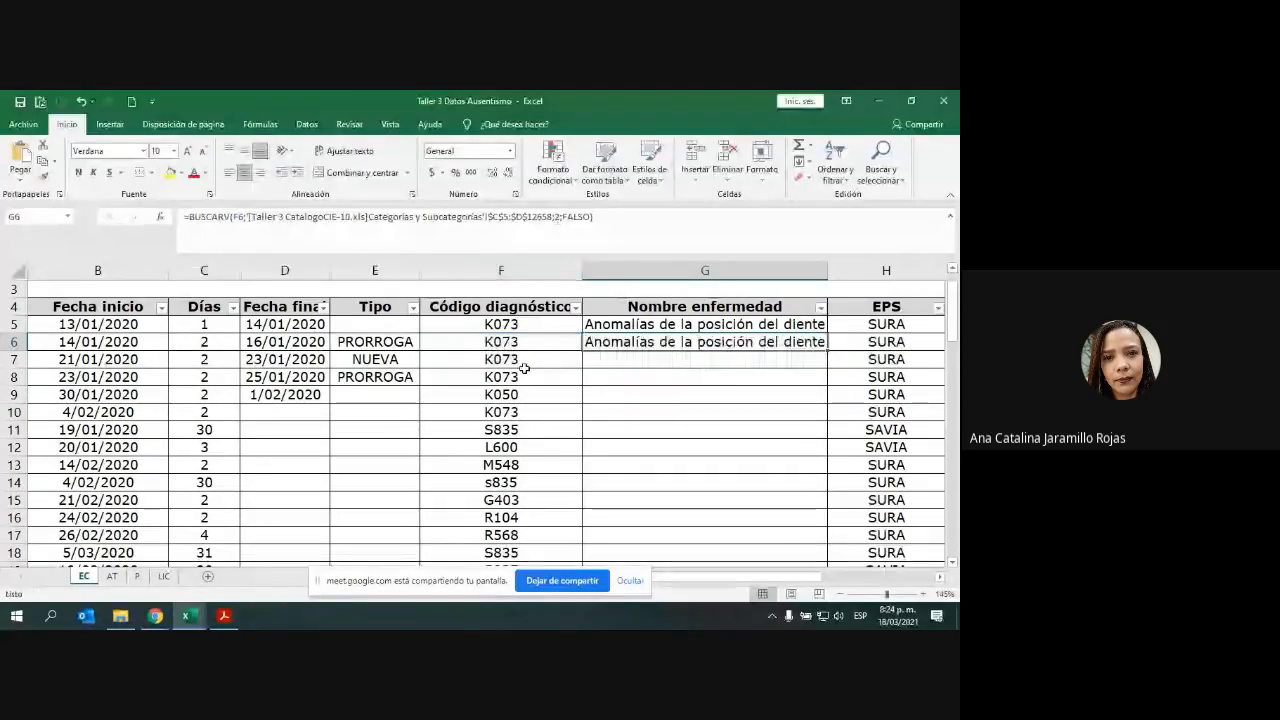
click(494, 218)
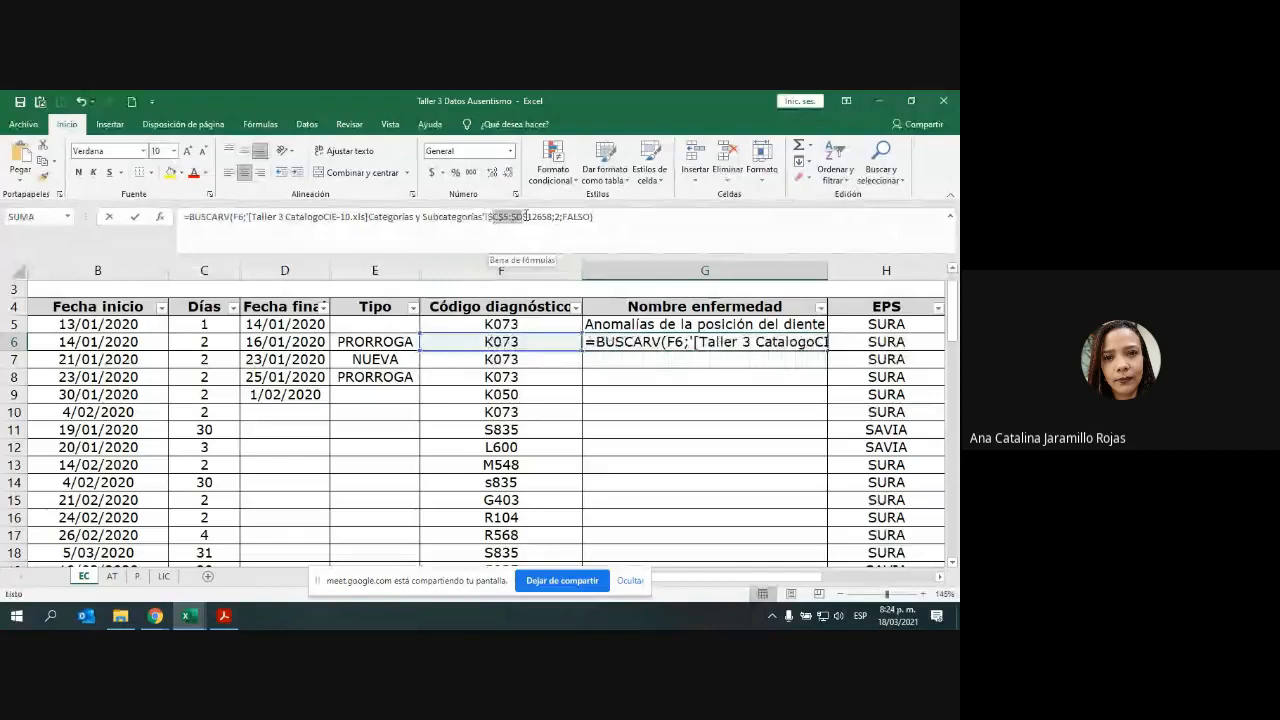
key(Escape)
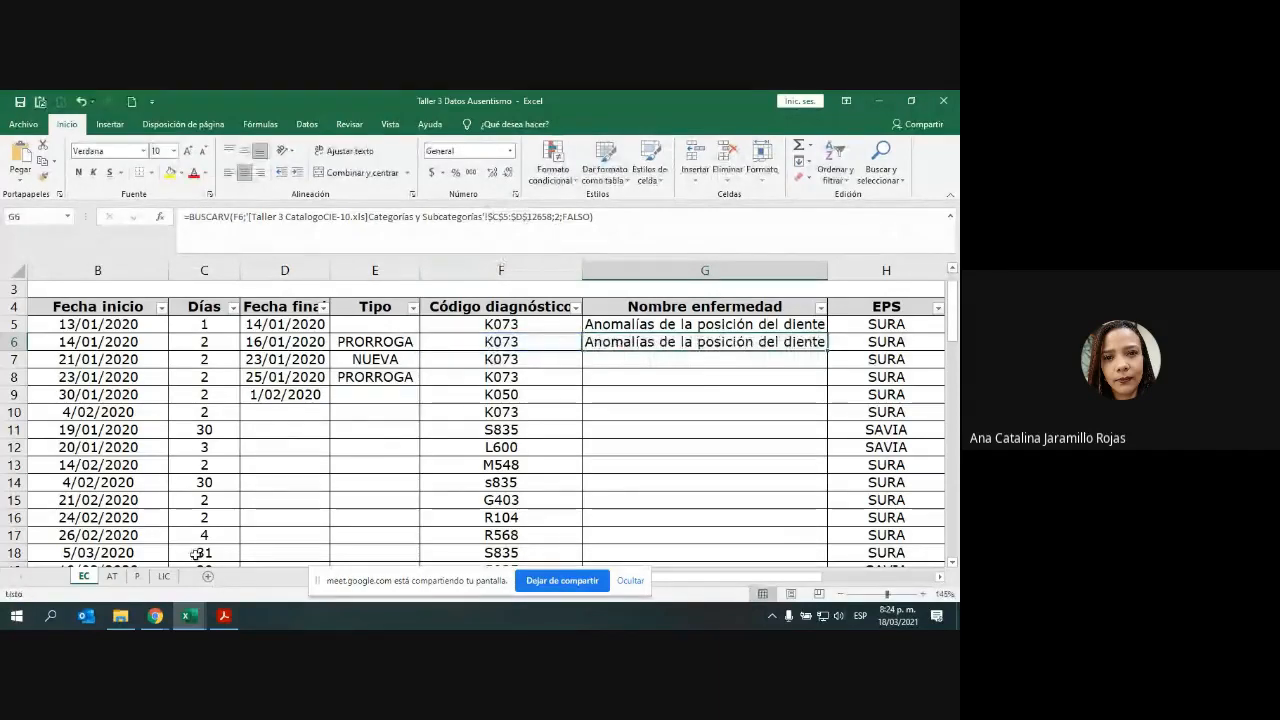
- Check the positions of columns C and D in the CIE-10 catalogue workbook
key(ctrl+Tab)
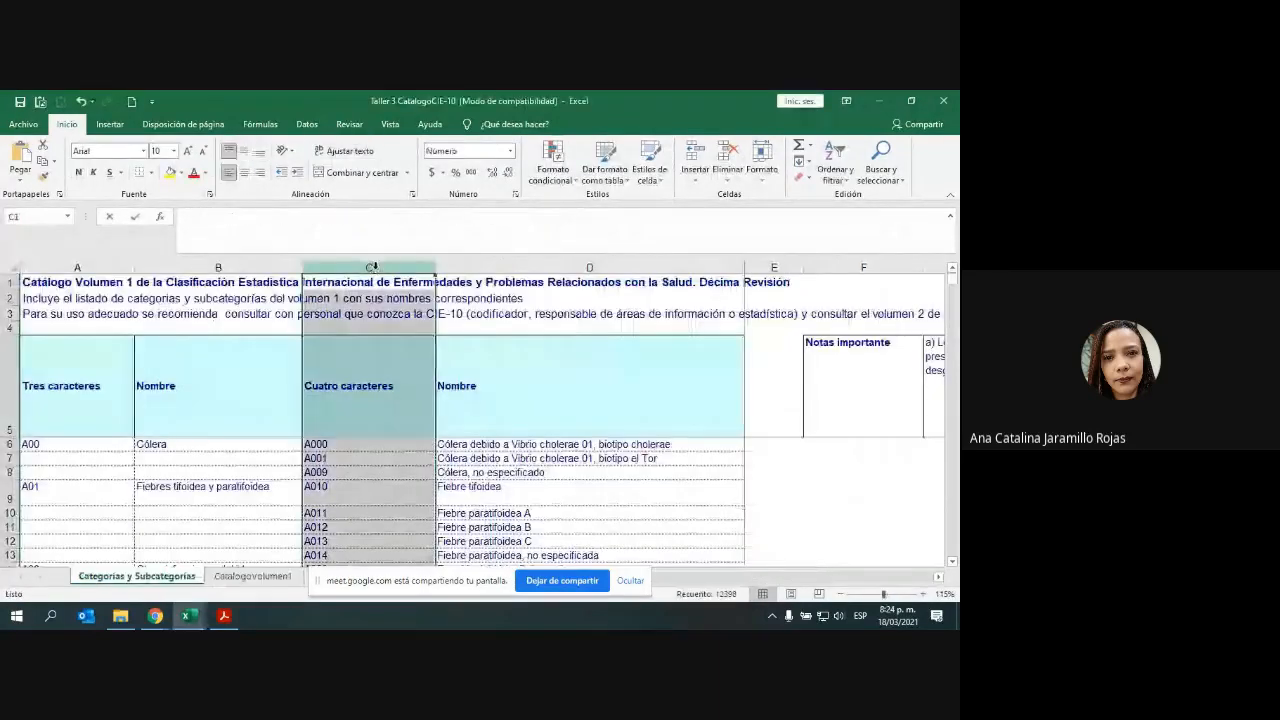
click(589, 267)
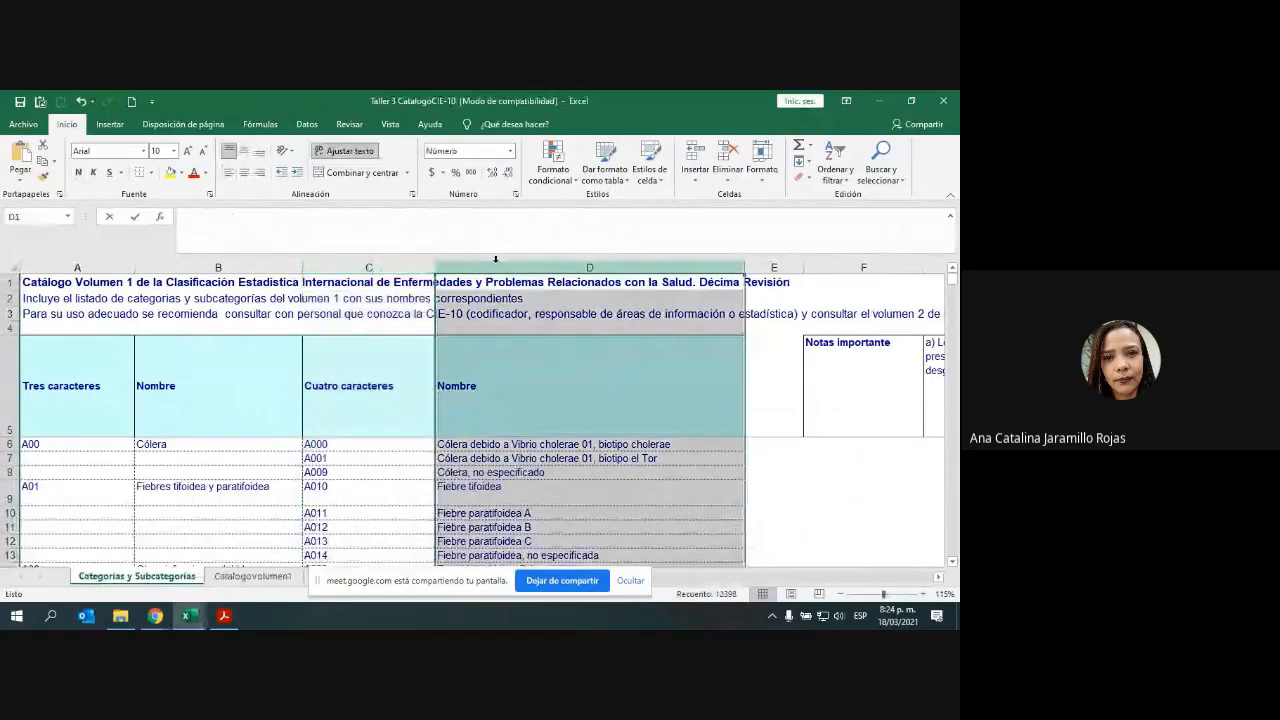
click(517, 391)
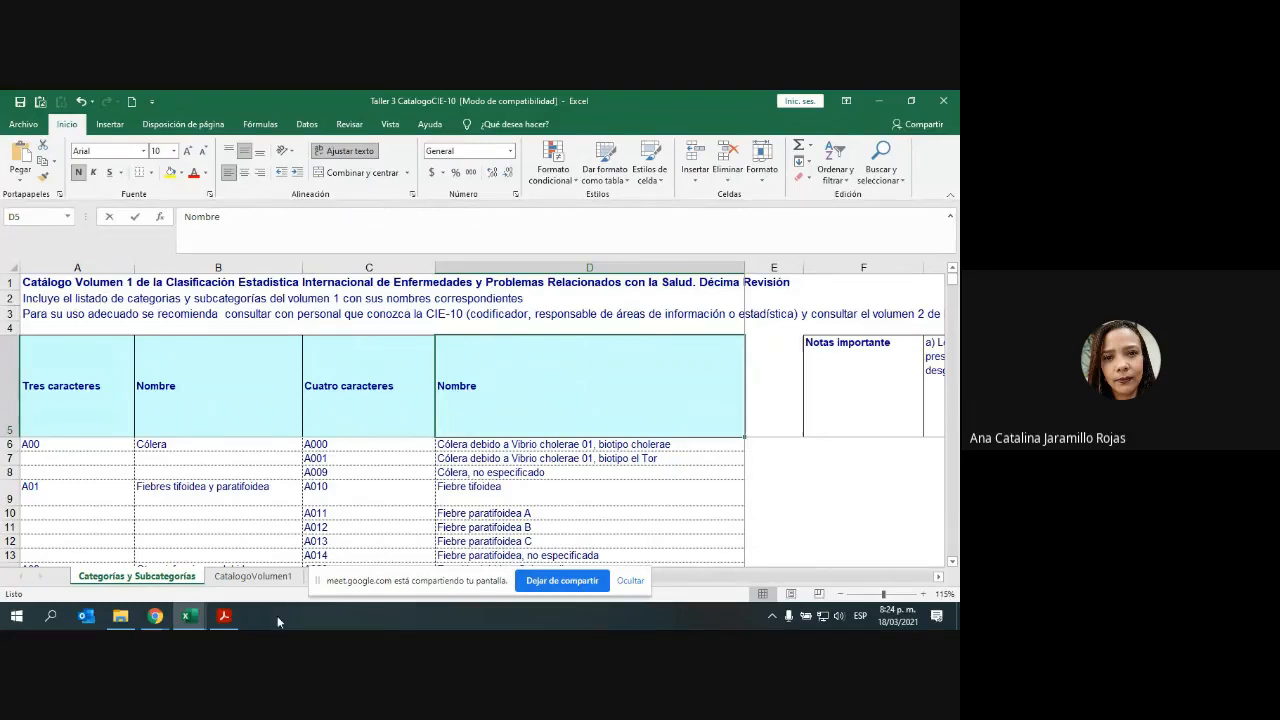
- Go back to the absenteeism workbook and review the column index and FALSO arguments of the BUSCARV formula in G6
click(189, 617)
click(165, 567)
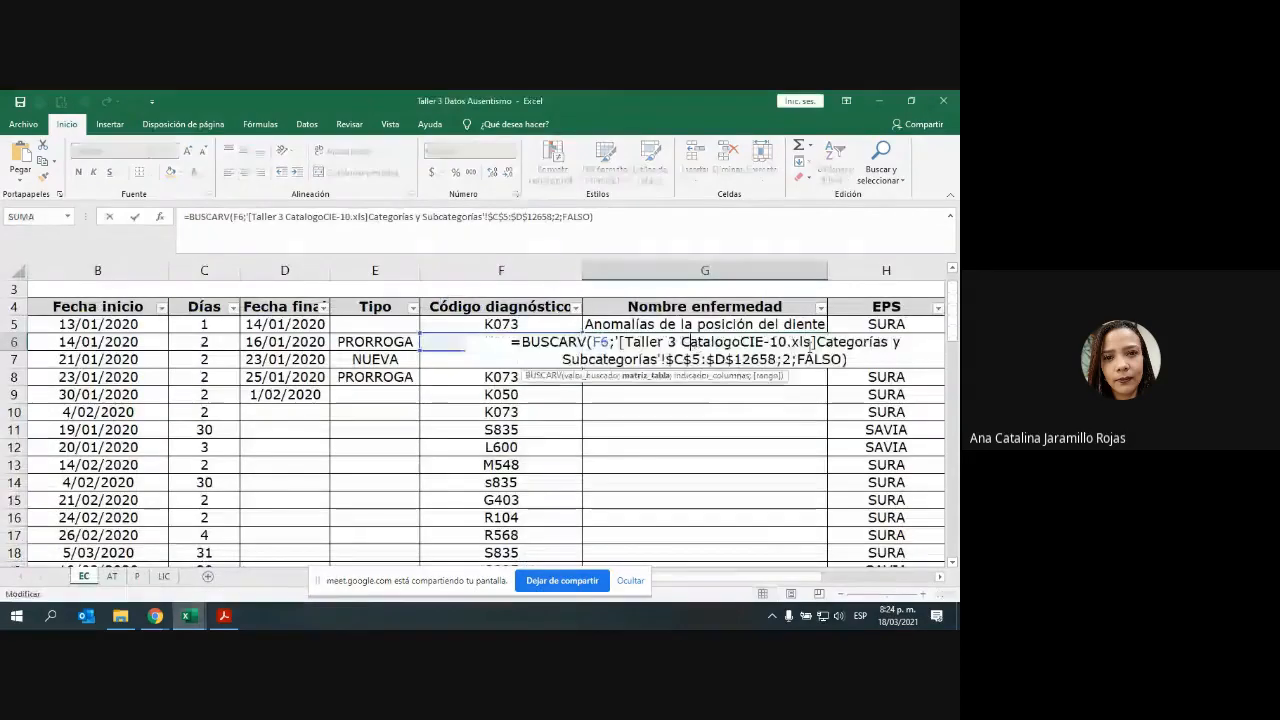
double_click(786, 360)
double_click(820, 360)
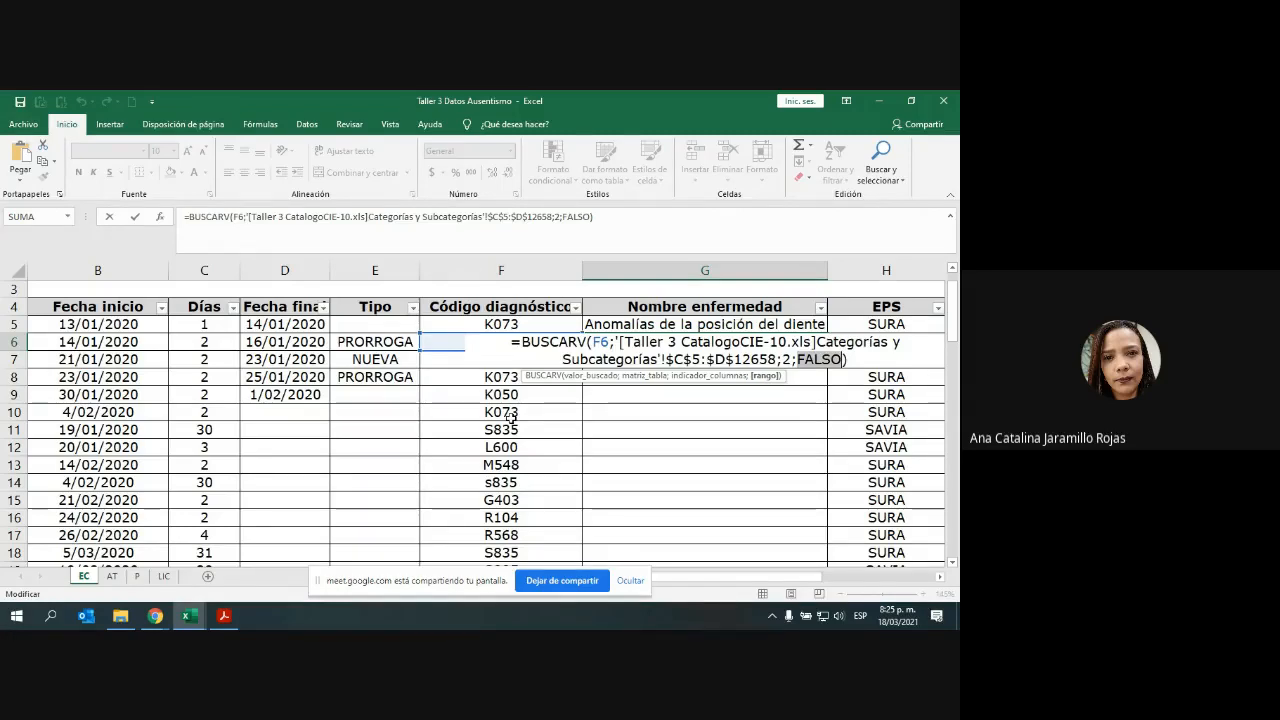
key(Return)
- Fit the Nombre enfermedad column's width to its contents and reopen the formula in G6
click(671, 340)
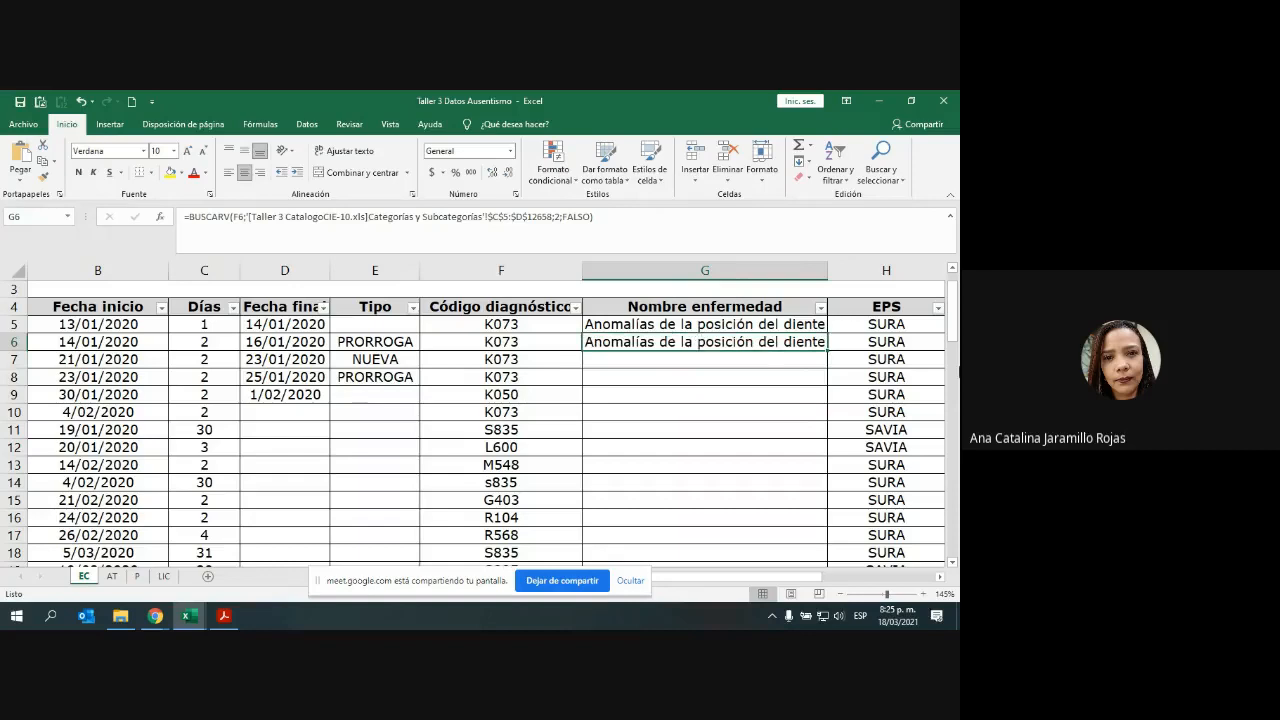
double_click(828, 270)
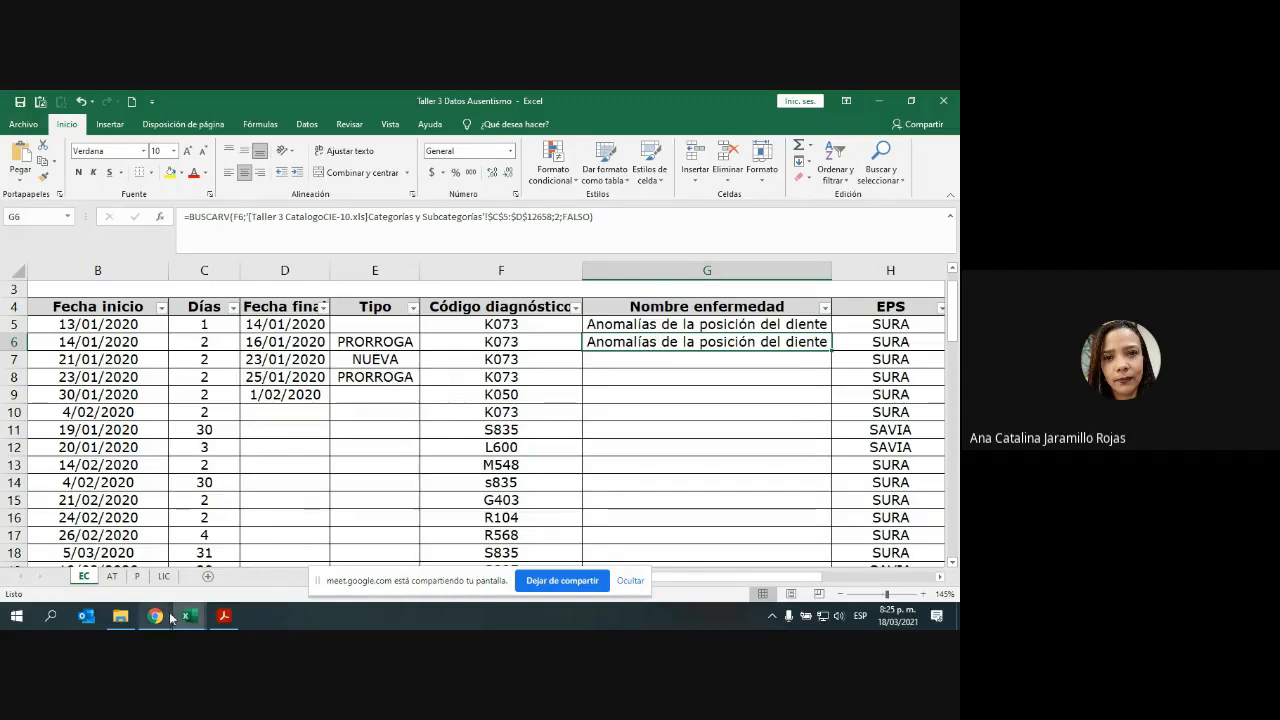
double_click(698, 340)
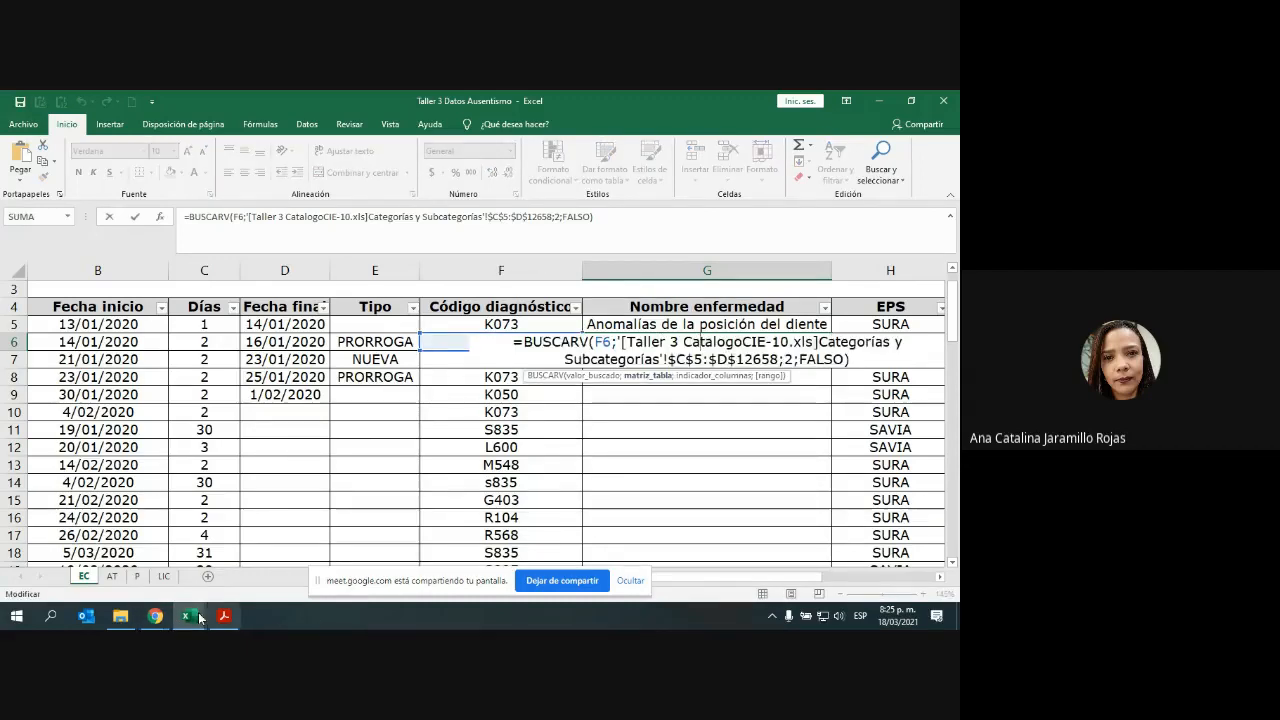
- Switch between the Google Meet call and the absenteeism workbook, and stop sharing the screen
click(157, 616)
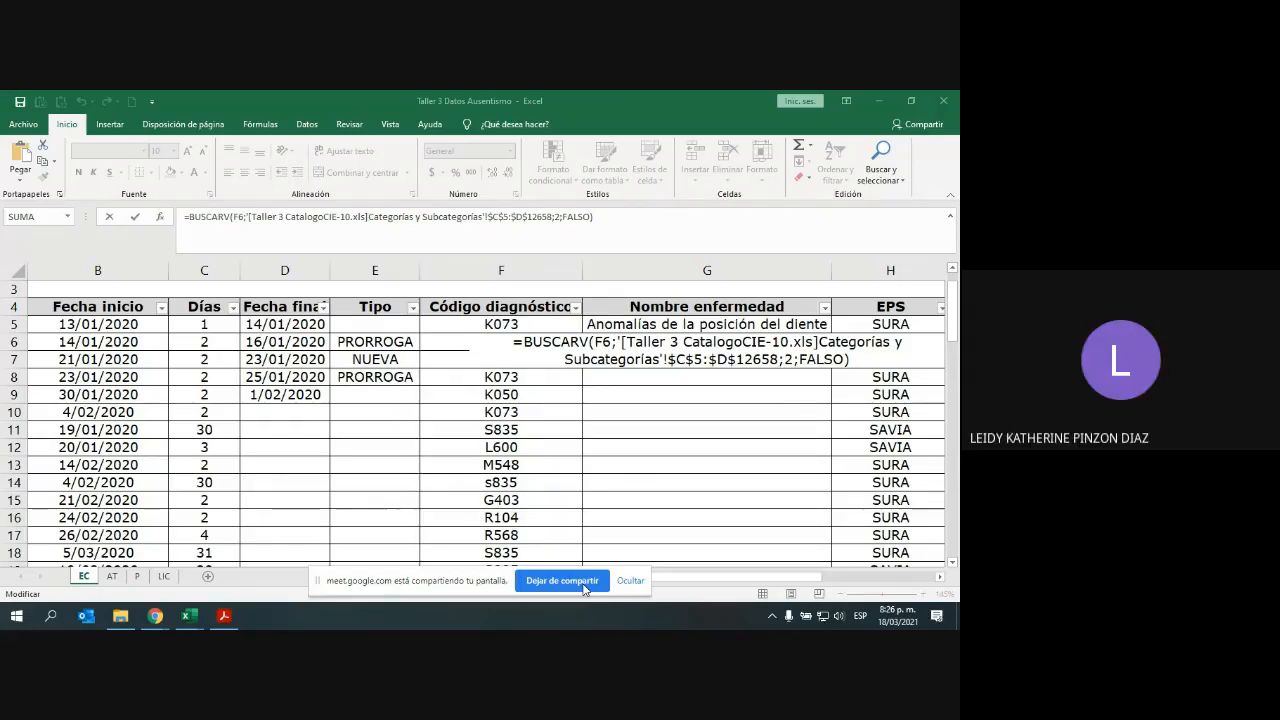
key(alt+Tab)
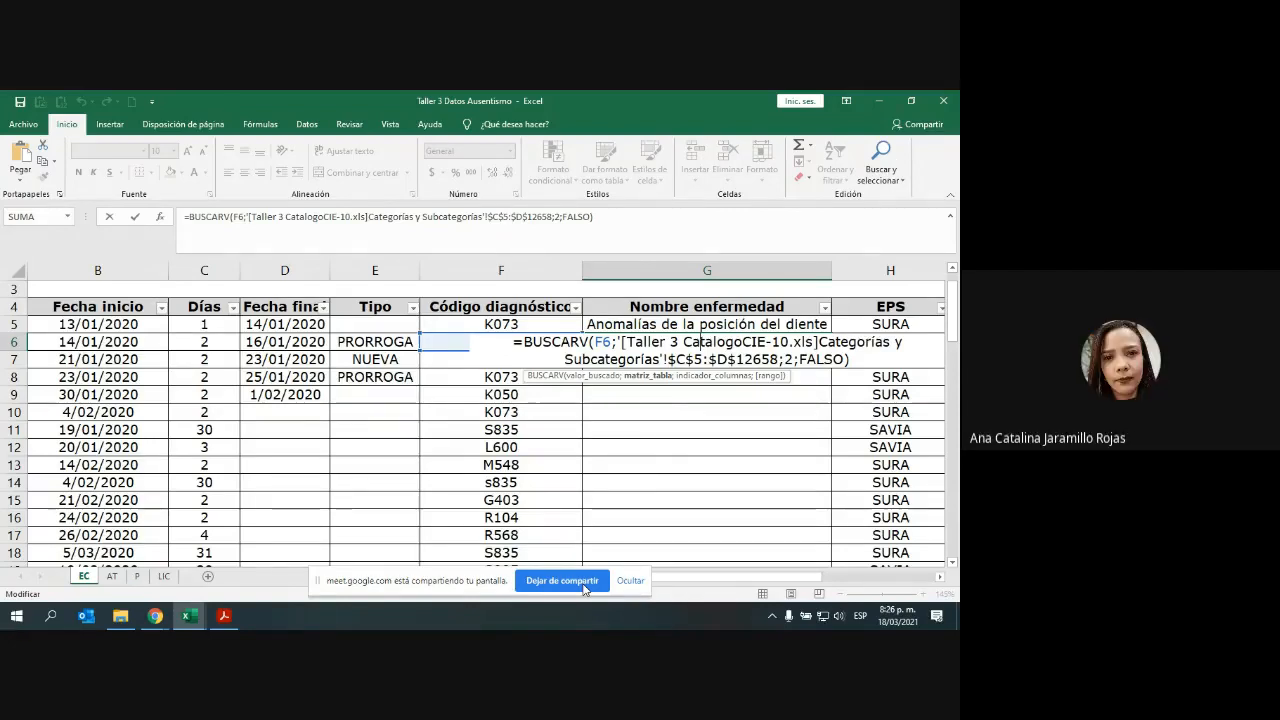
key(alt+Tab)
key(alt+Tab)
key(alt+Tab)
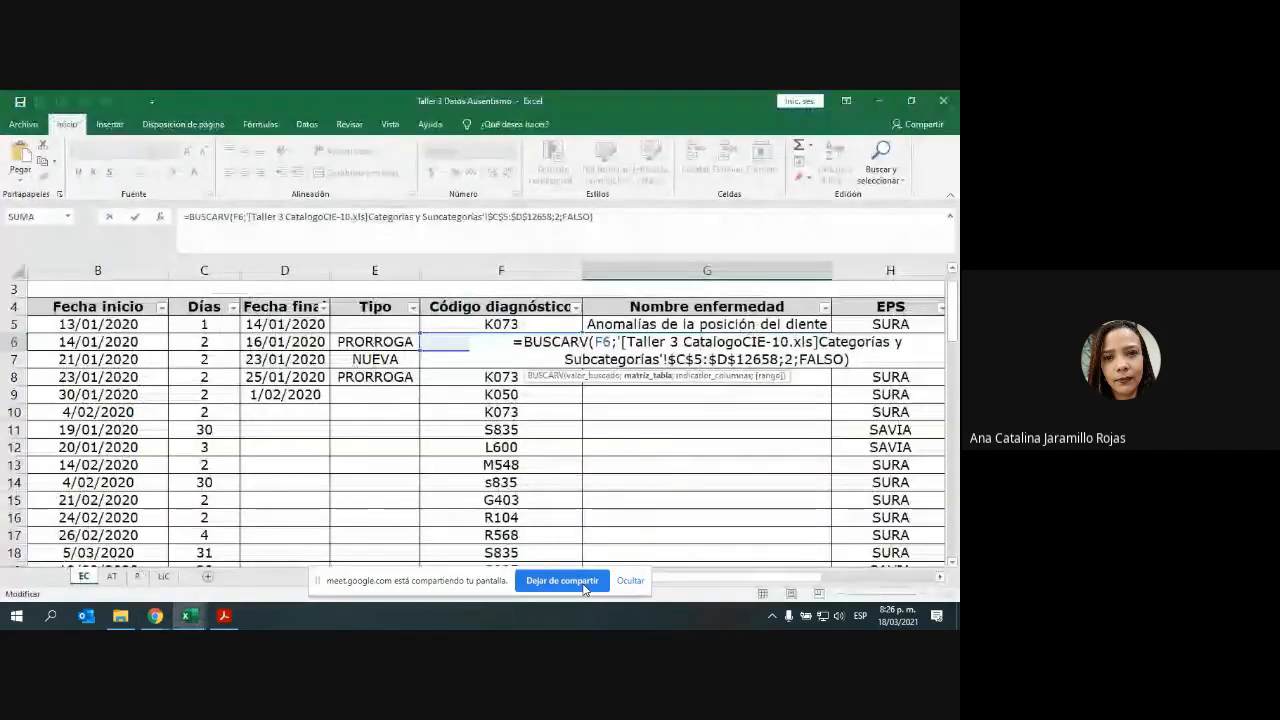
click(584, 584)
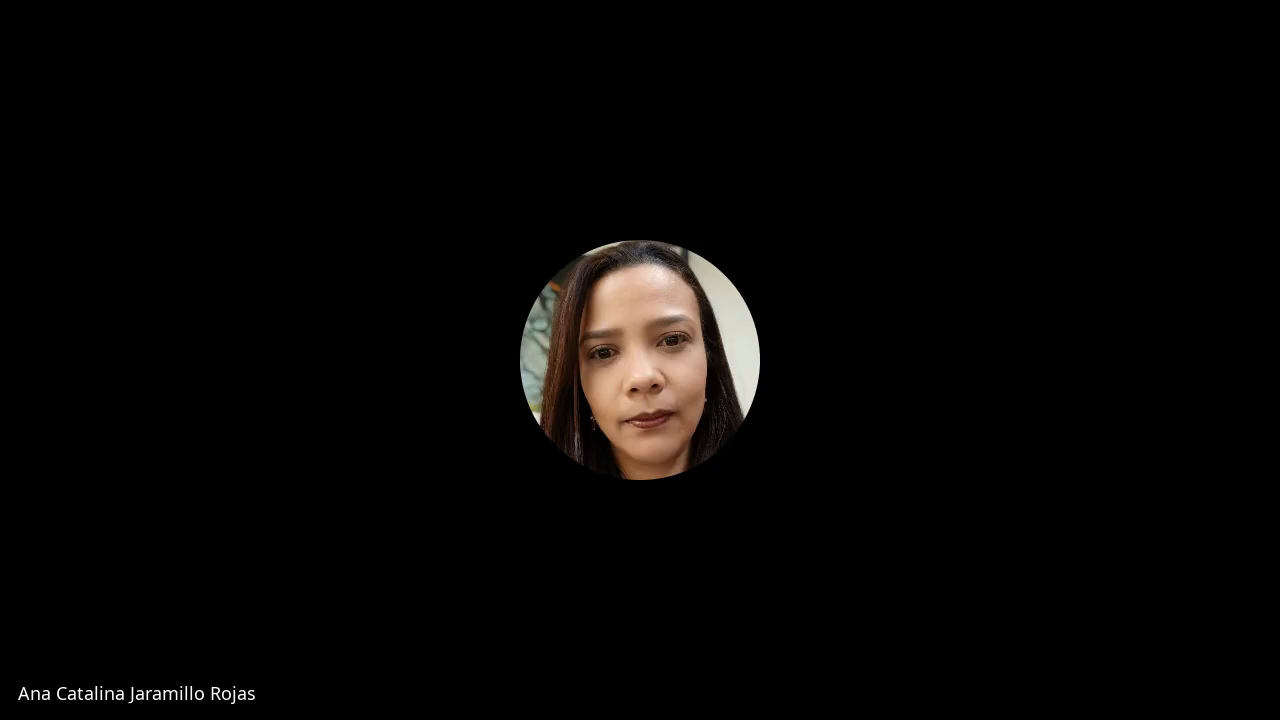
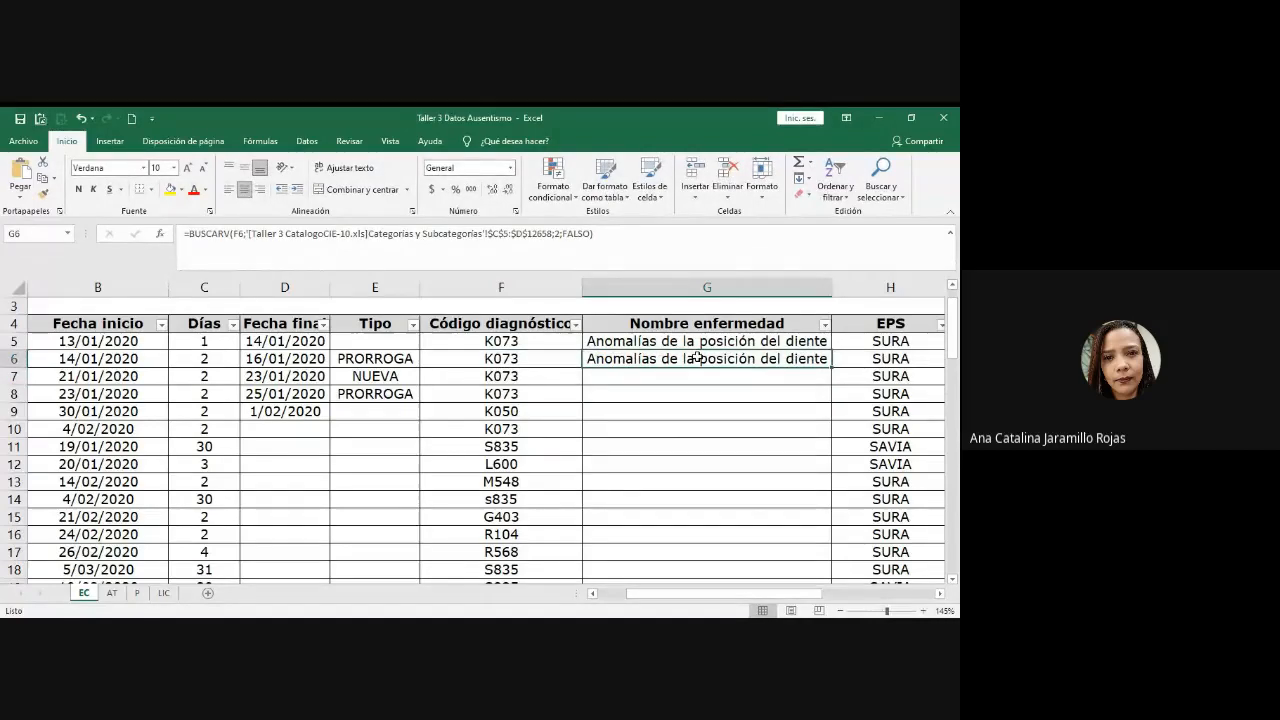
- Look over the whole absenteeism table down to its last record and return to its header
ctrl+scroll(697, 357, down, 3)
ctrl+scroll(694, 357, down, 3)
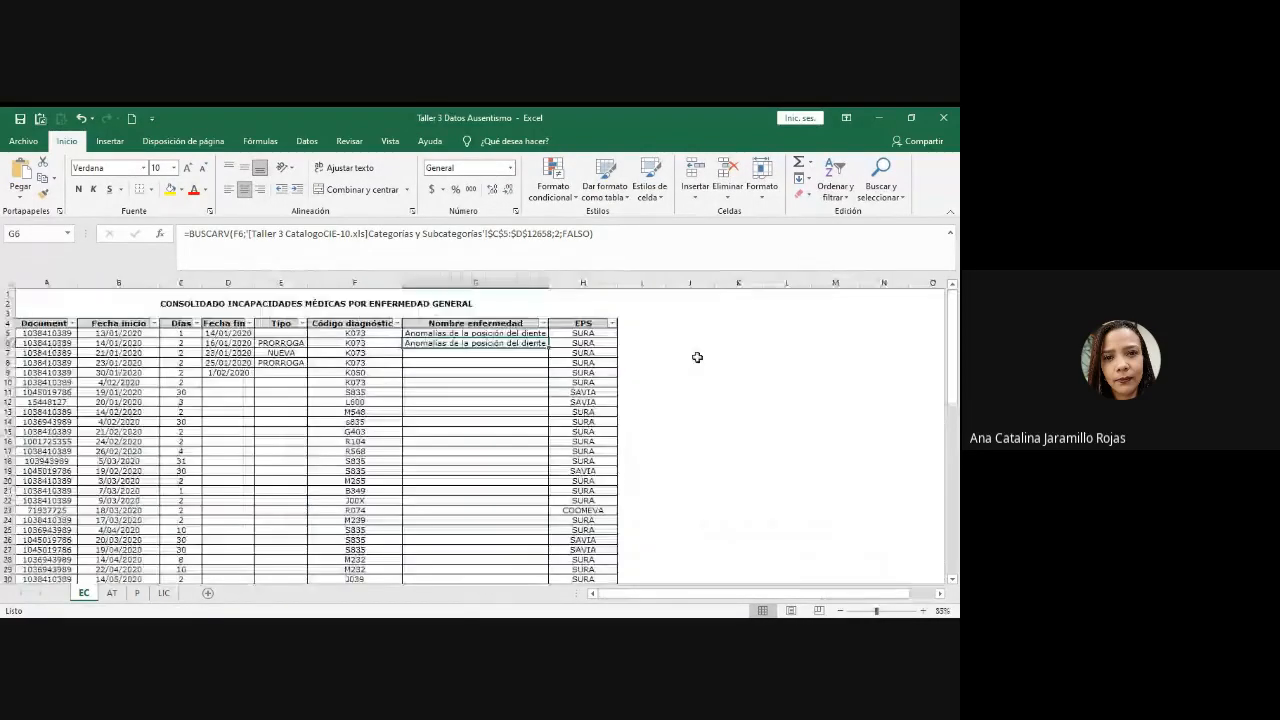
scroll(520, 366, down, 5)
scroll(521, 366, down, 13)
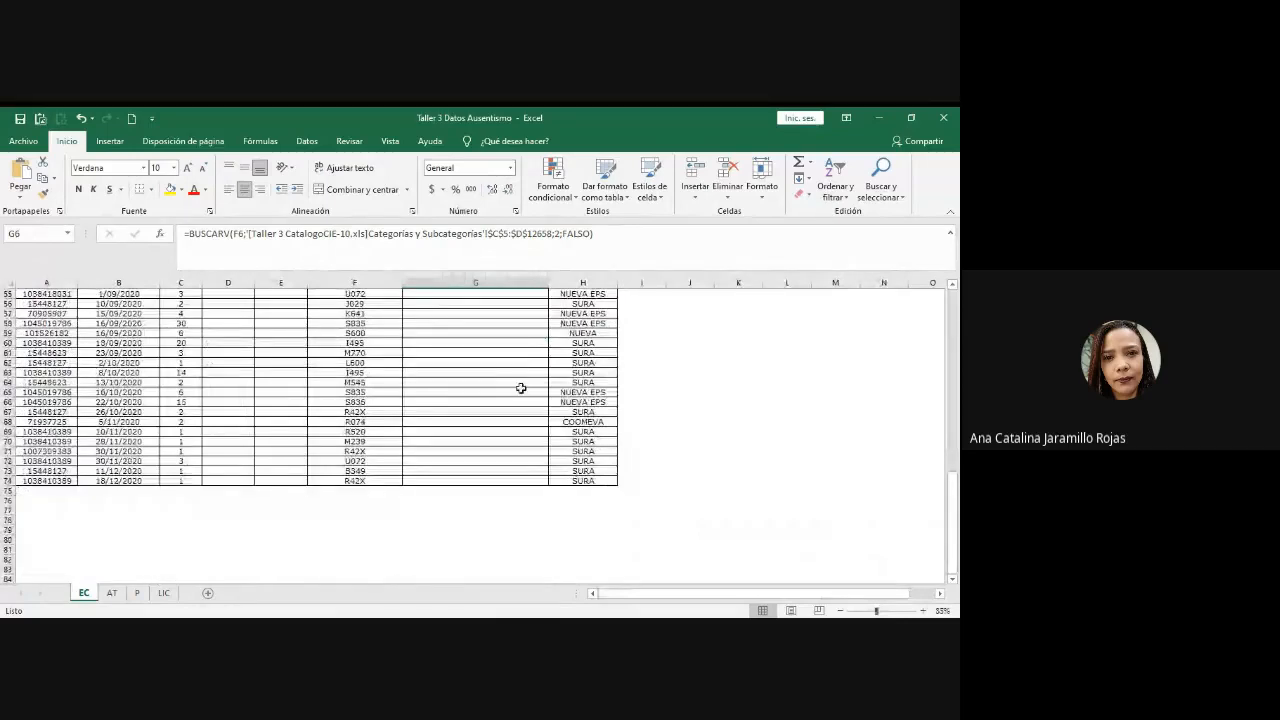
scroll(521, 388, up, 9)
scroll(521, 388, up, 9)
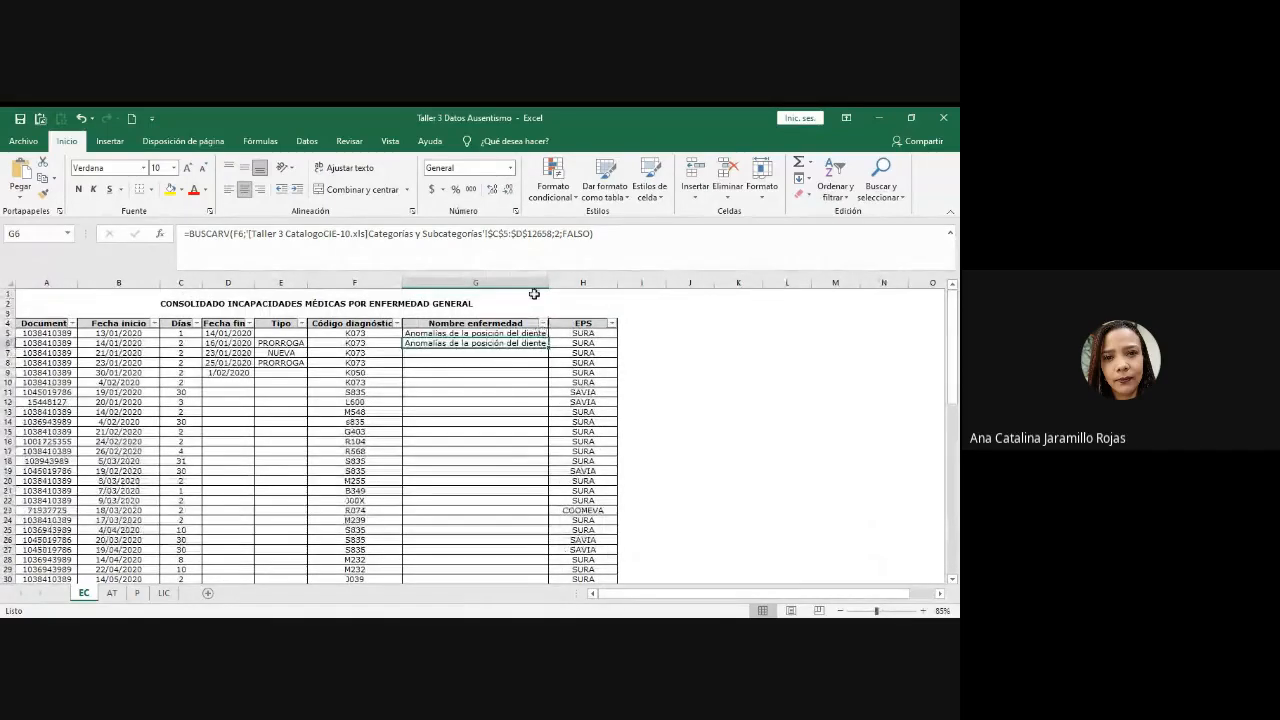
- Review the lookup range $C$5:$D$12658 inside the BUSCARV formula in G6 and leave the cell unedited
scroll(534, 293, up, 5)
double_click(540, 316)
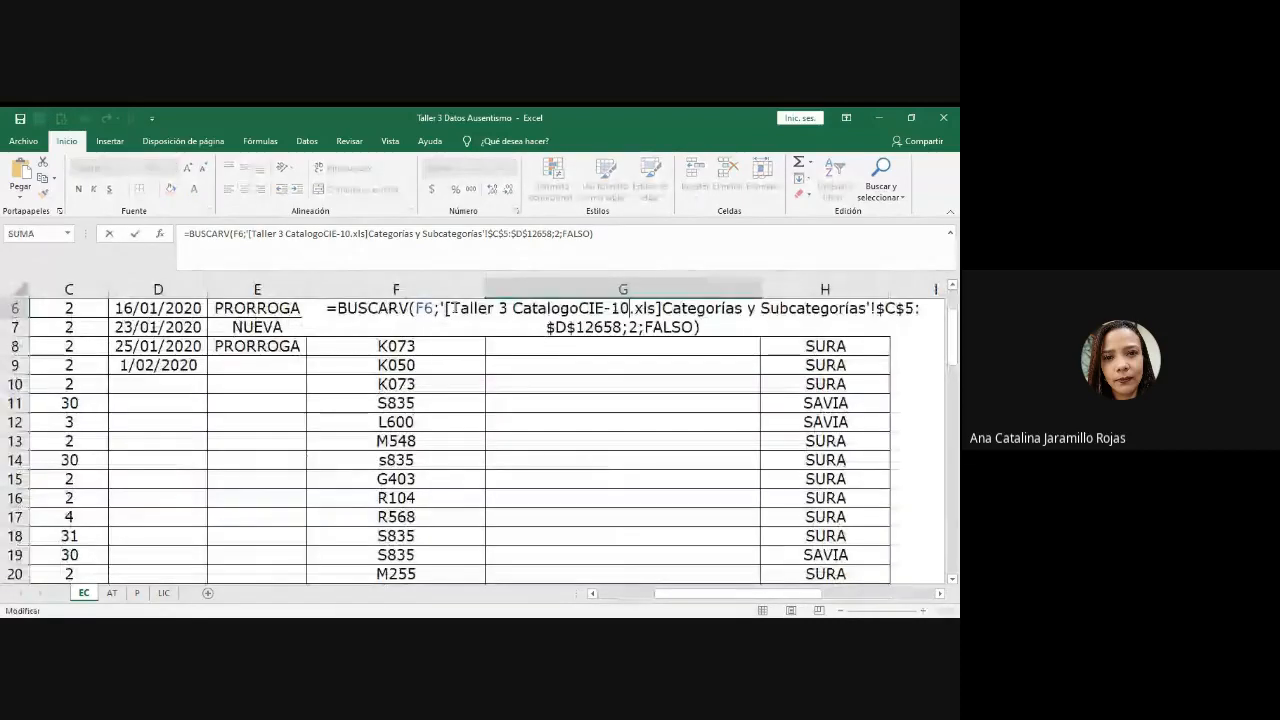
drag(876, 308, 624, 326)
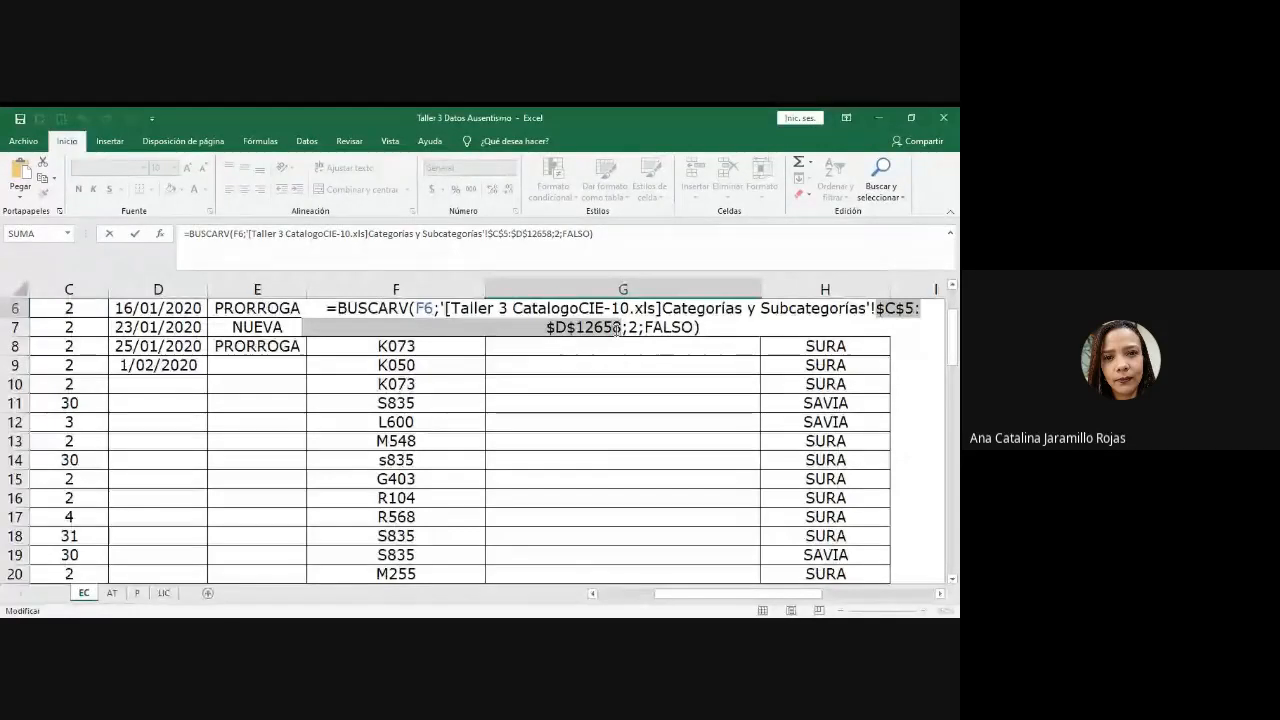
key(Escape)
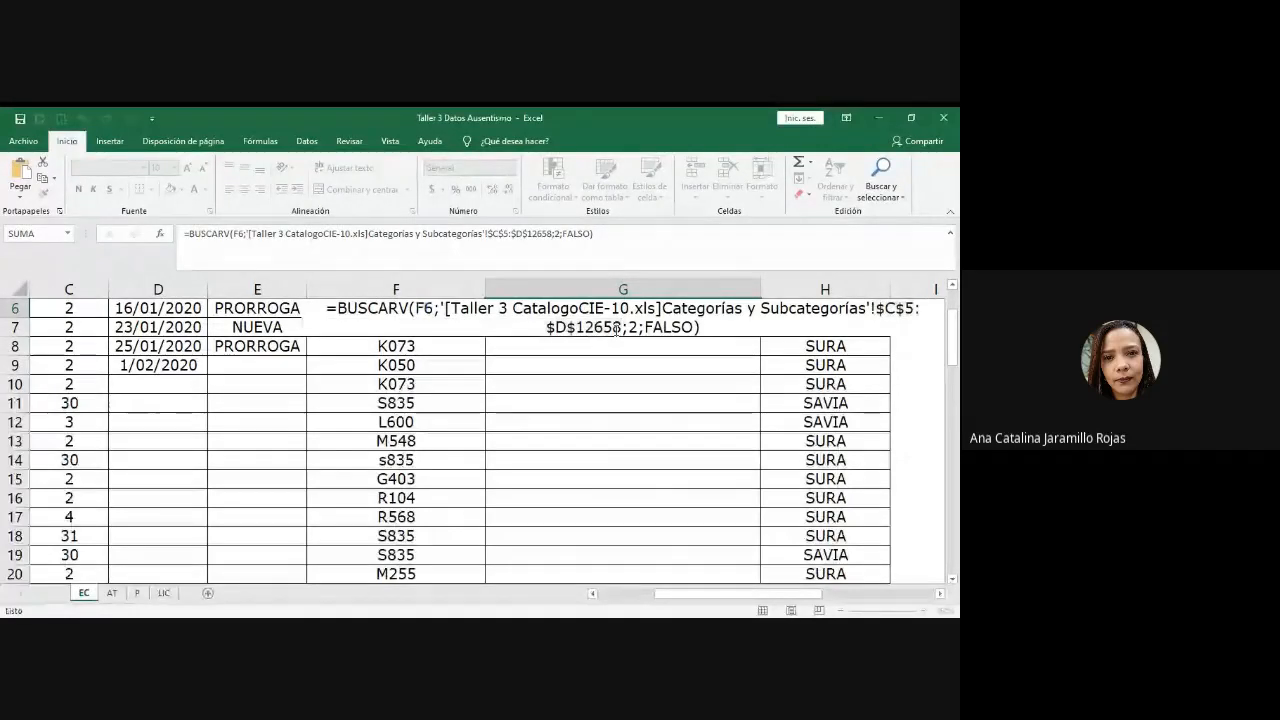
key(Return)
scroll(615, 330, down, 2)
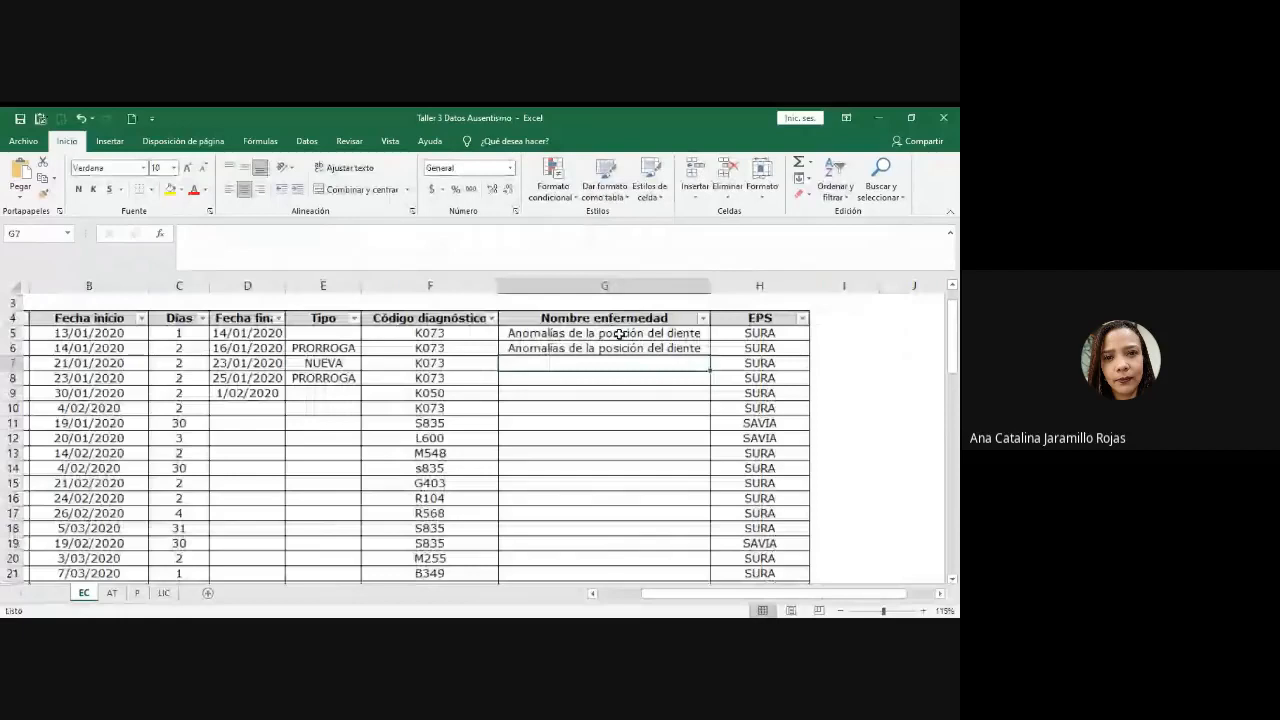
- Fill the BUSCARV formula from G6 down the Nombre enfermedad column and check the result for code J00X in row 22
click(620, 348)
scroll(628, 348, down, 2)
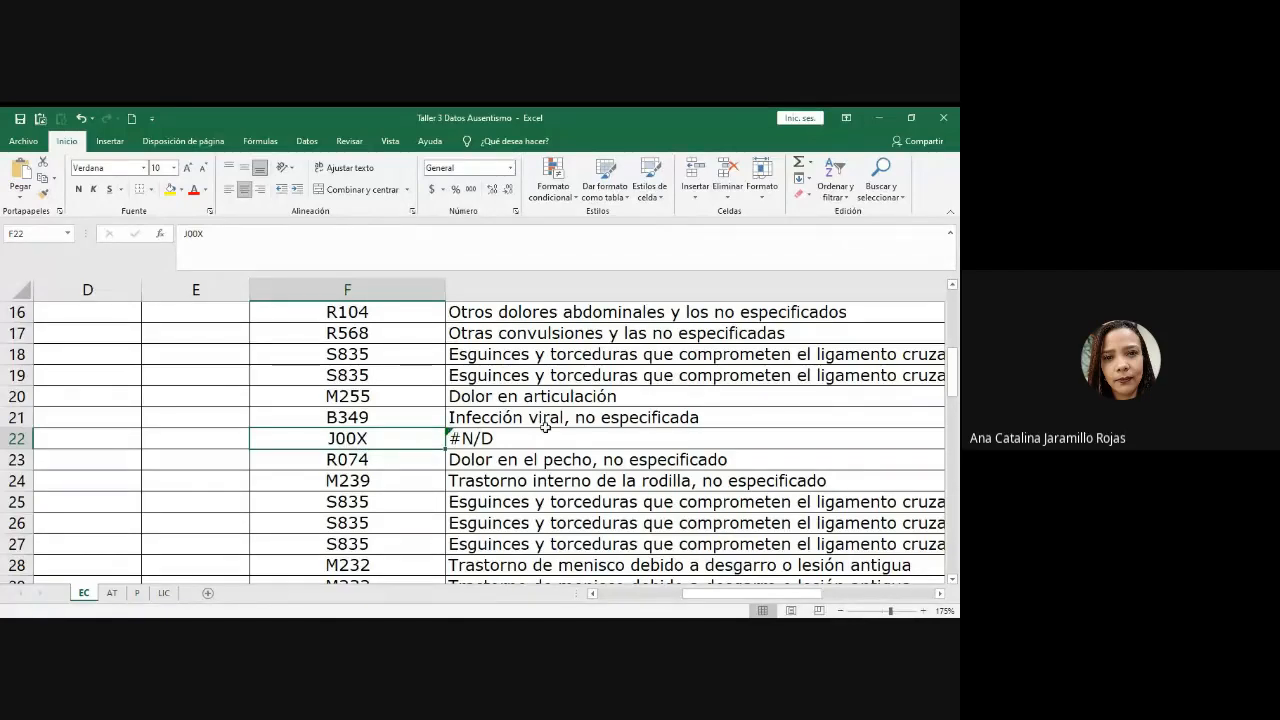
ctrl+scroll(545, 427, down, 2)
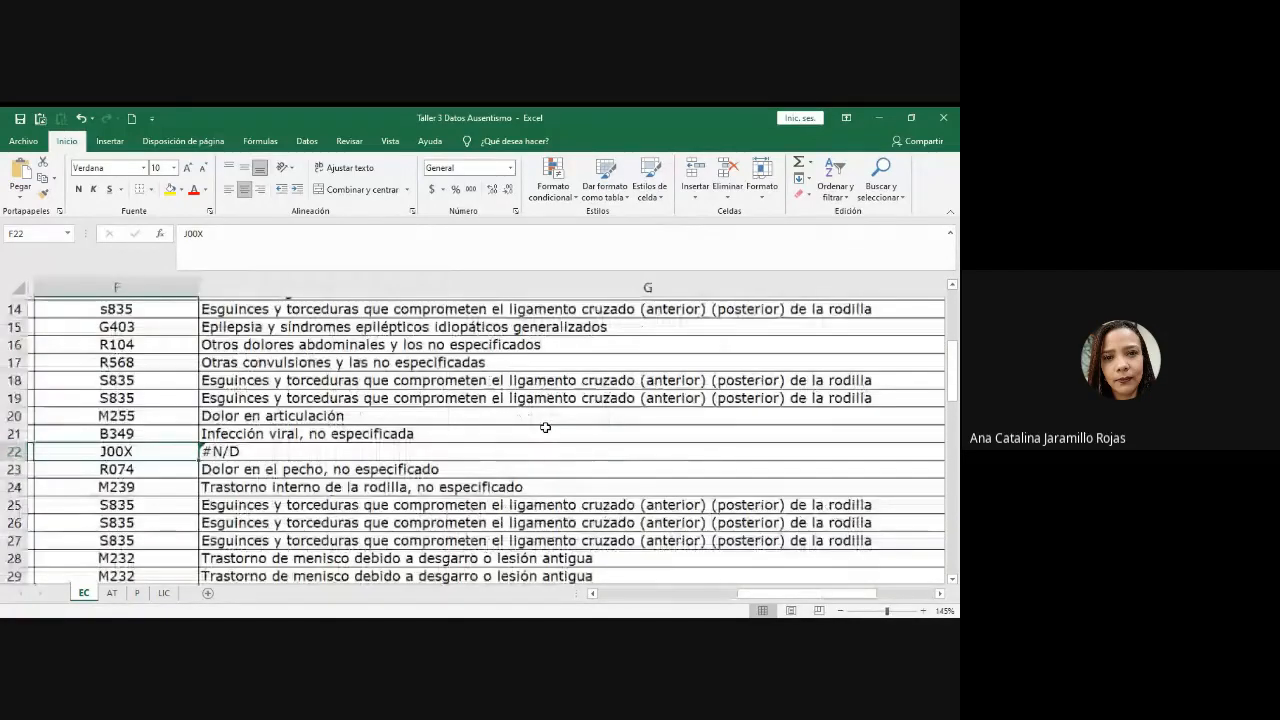
click(315, 451)
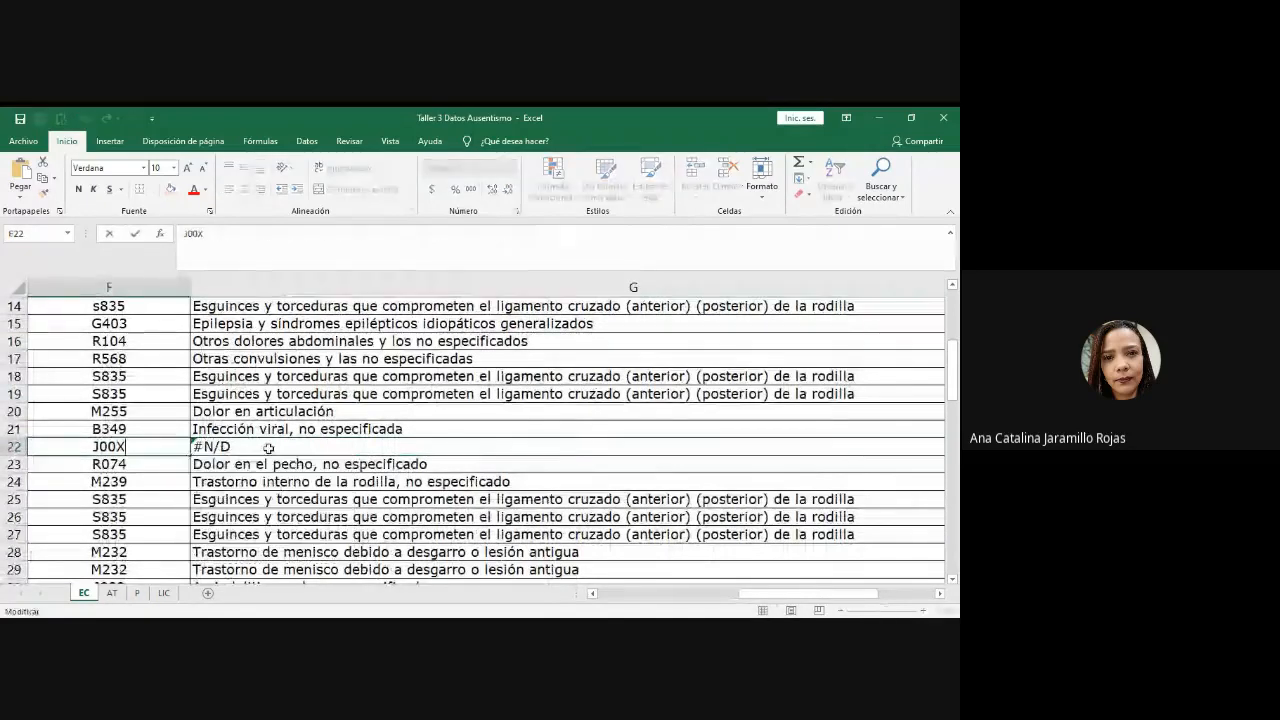
ctrl+scroll(467, 466, down, 1)
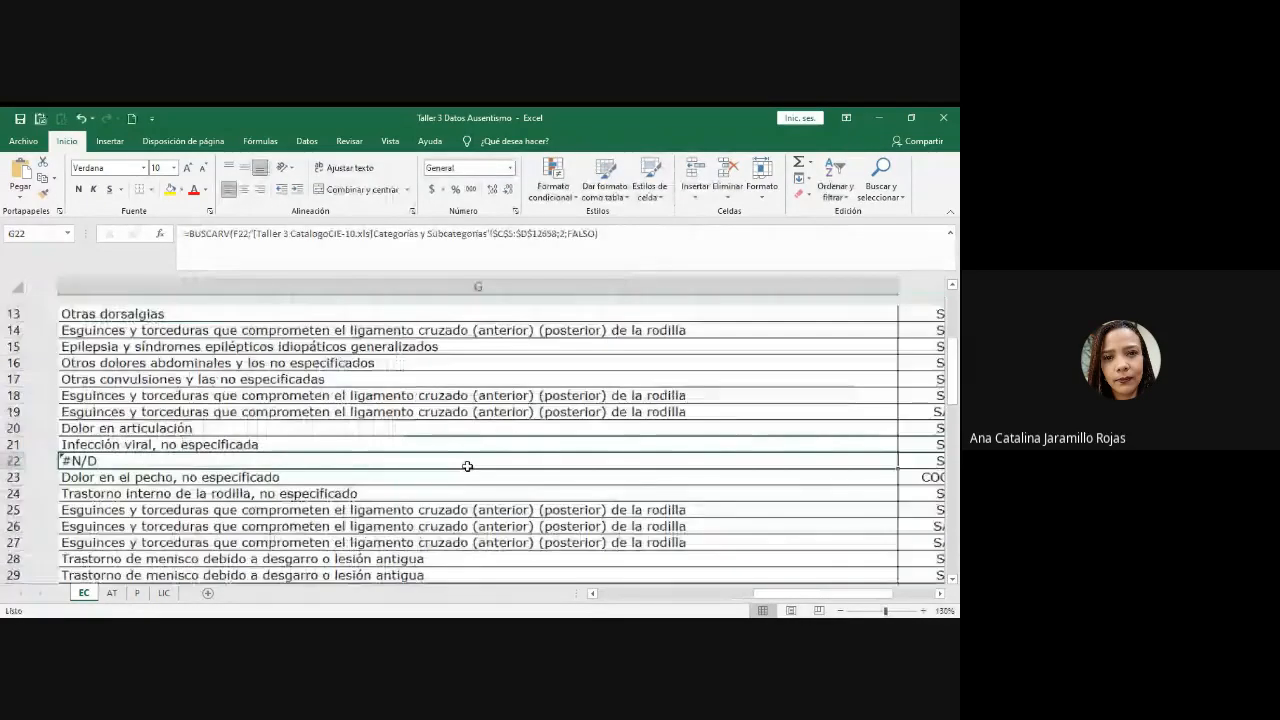
- Filter the Nombre enfermedad column to show only the #N/D records
scroll(467, 466, down, 3)
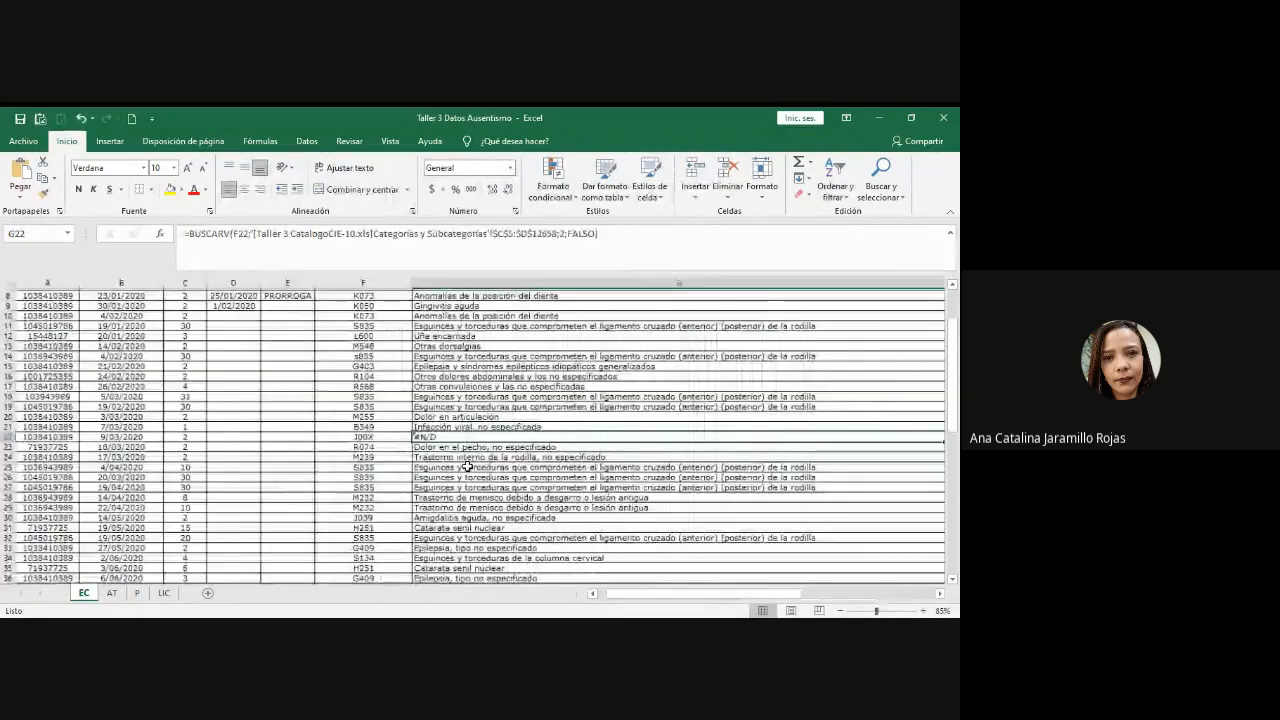
scroll(467, 466, up, 3)
click(916, 323)
drag(893, 479, 898, 556)
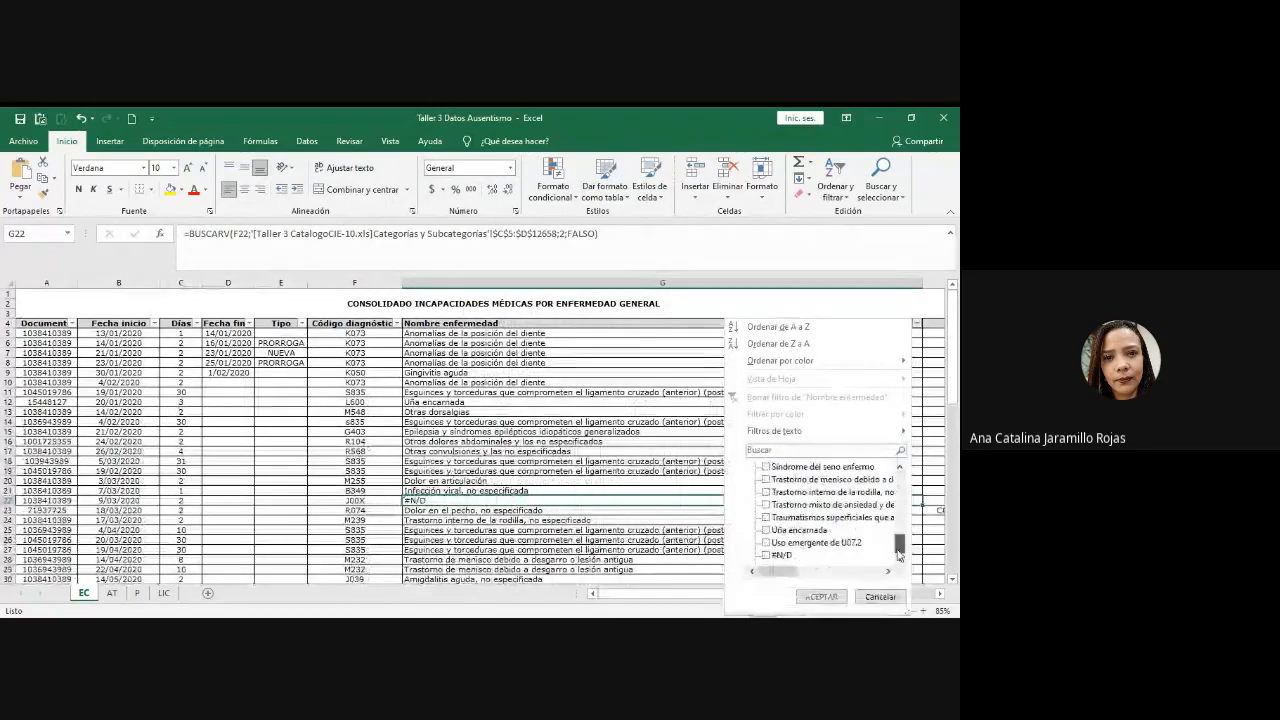
click(768, 555)
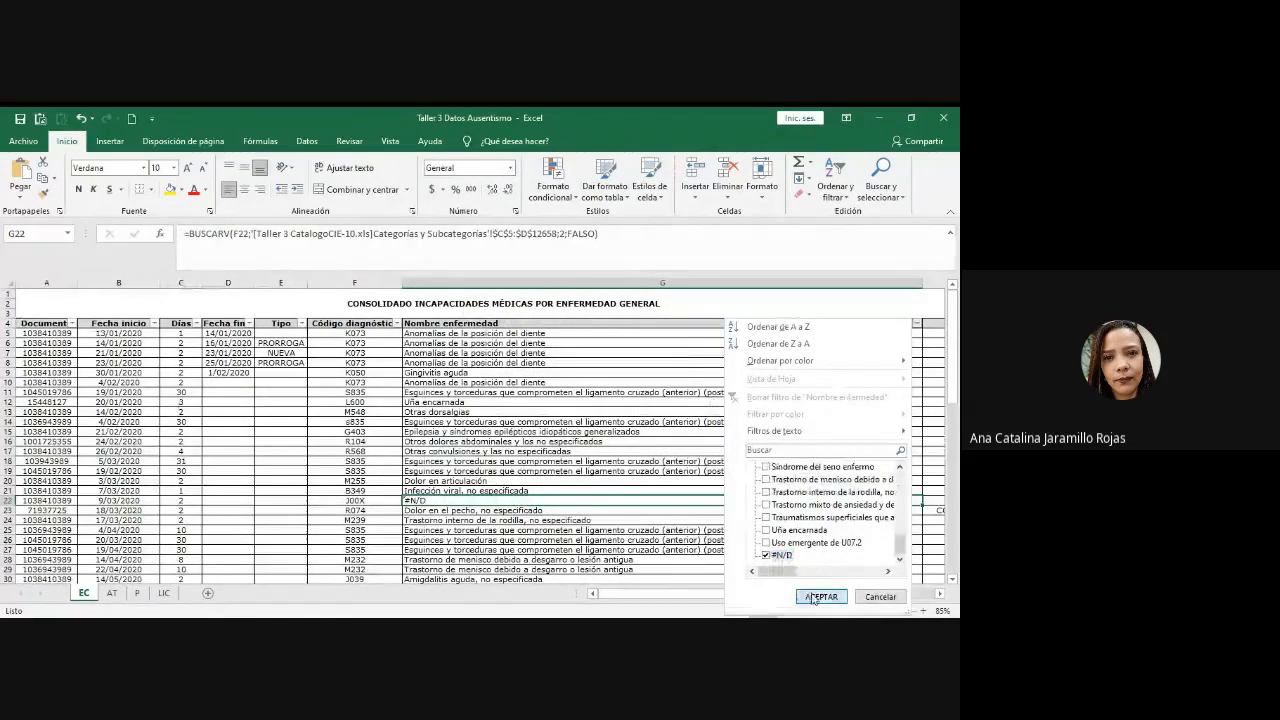
click(821, 596)
scroll(517, 357, up, 2)
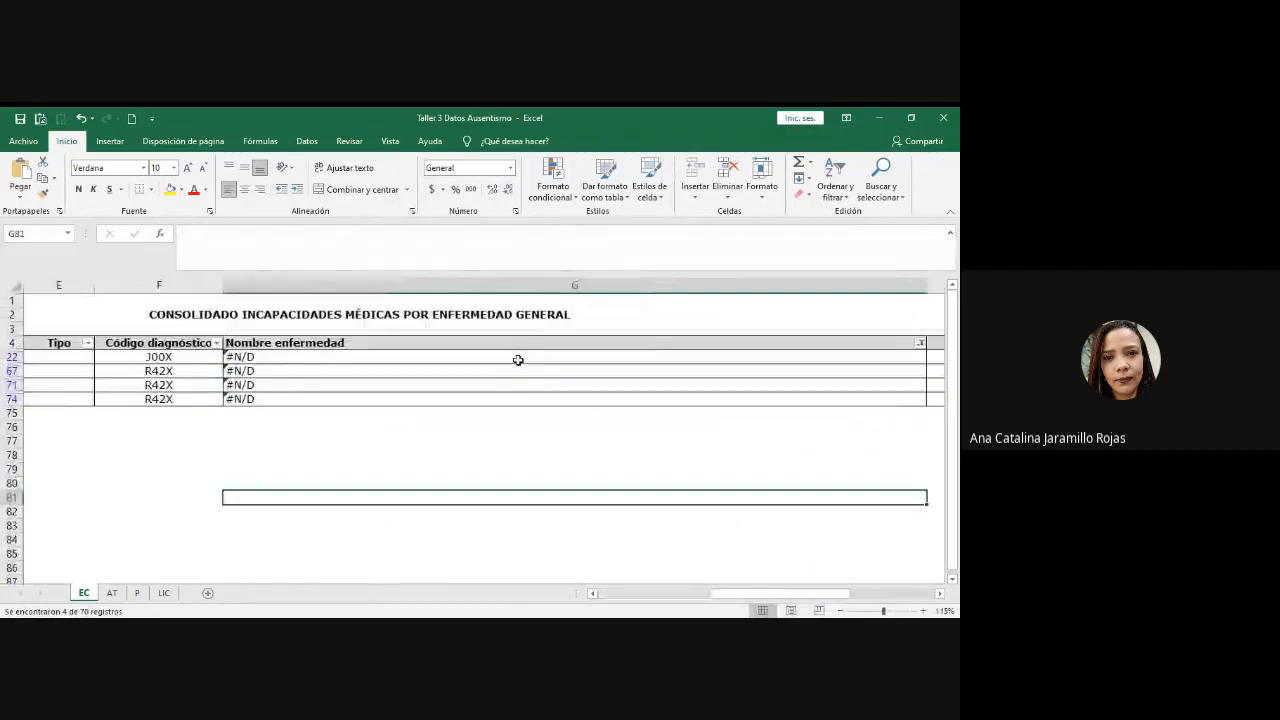
- Examine the filtered #N/D results together with their diagnosis codes J00X and R42X
click(319, 358)
shift+click(323, 403)
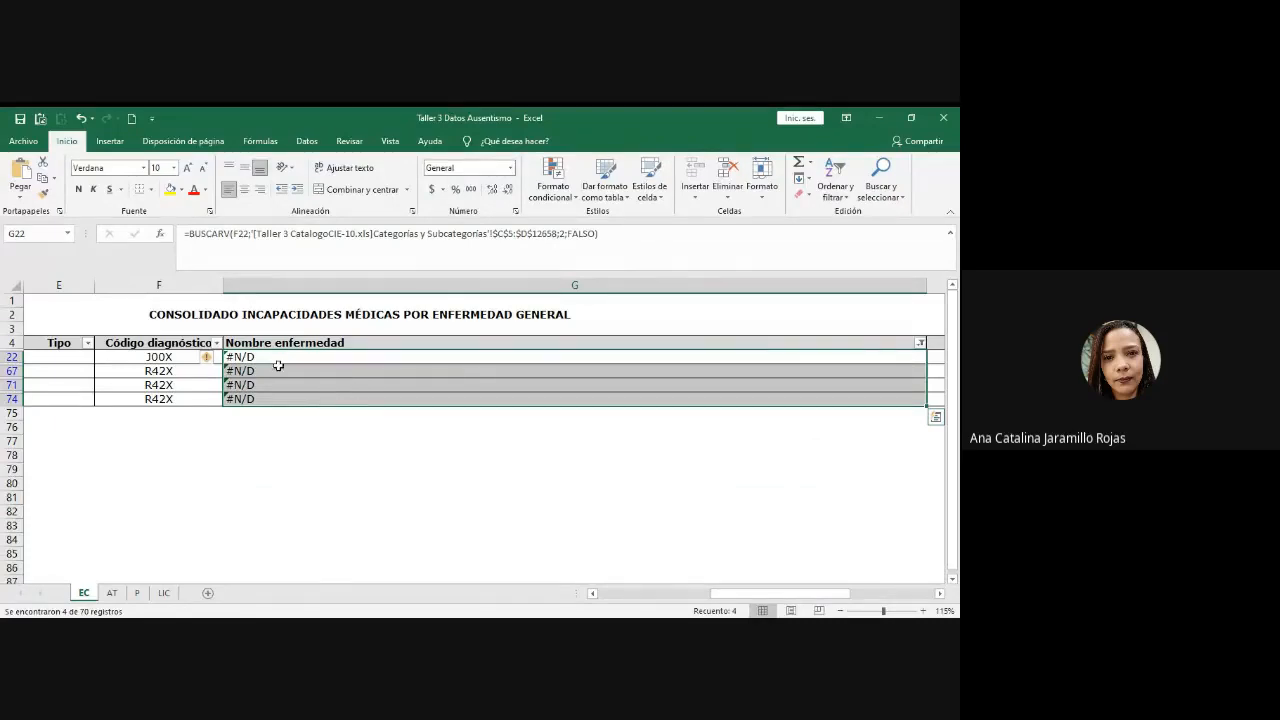
click(242, 356)
shift+click(252, 398)
mouse_move(168, 357)
mouse_down()
mouse_move(186, 397)
mouse_move(186, 370)
mouse_up()
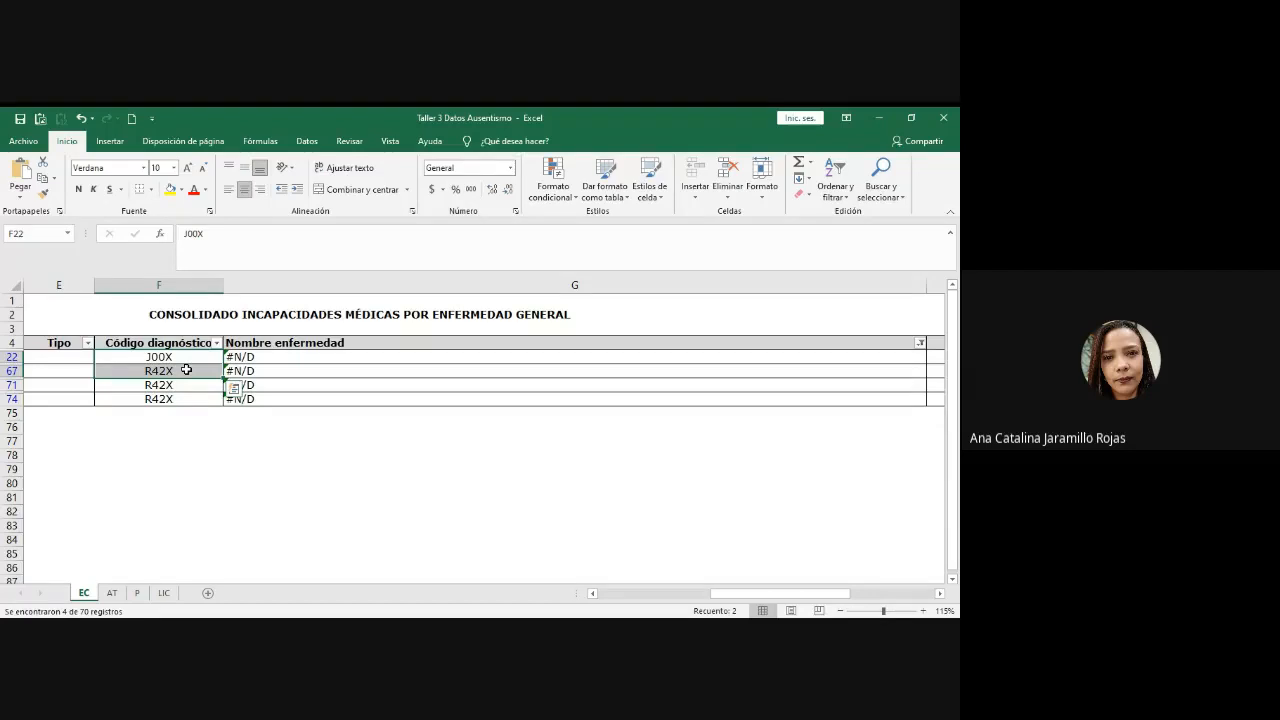
click(183, 370)
mouse_move(185, 357)
mouse_down()
mouse_move(186, 398)
mouse_move(185, 359)
mouse_up()
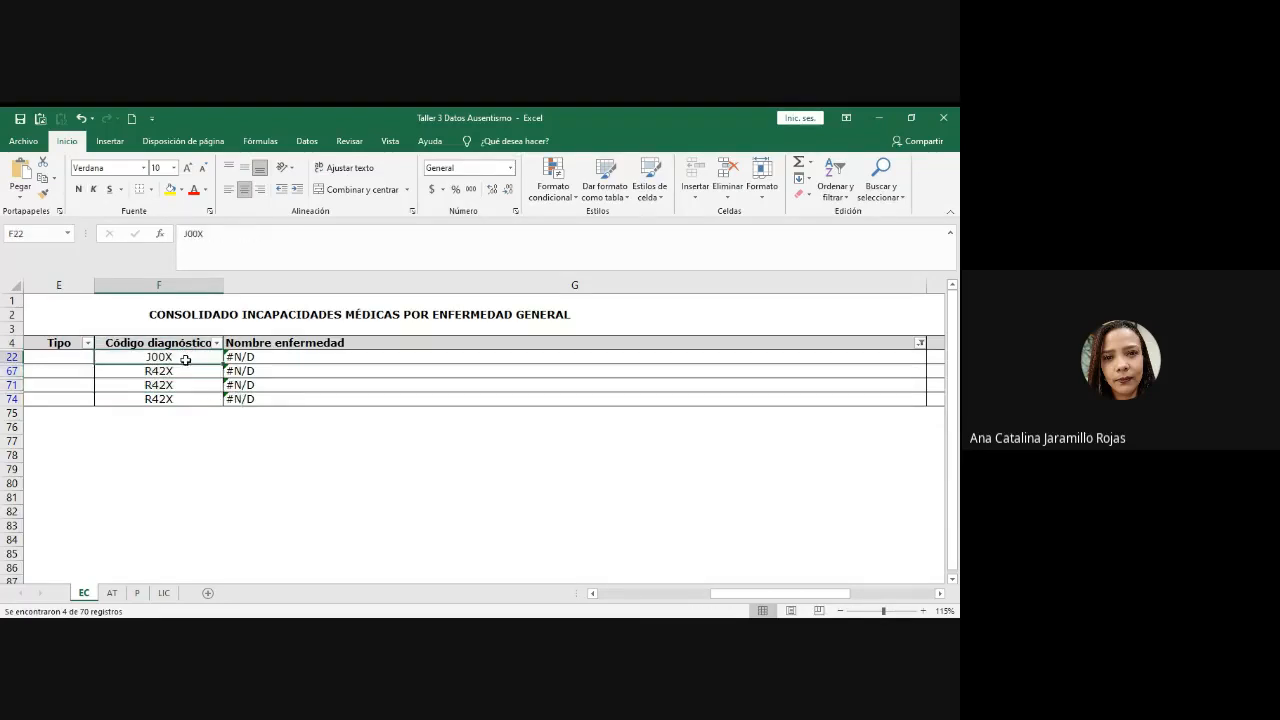
click(187, 370)
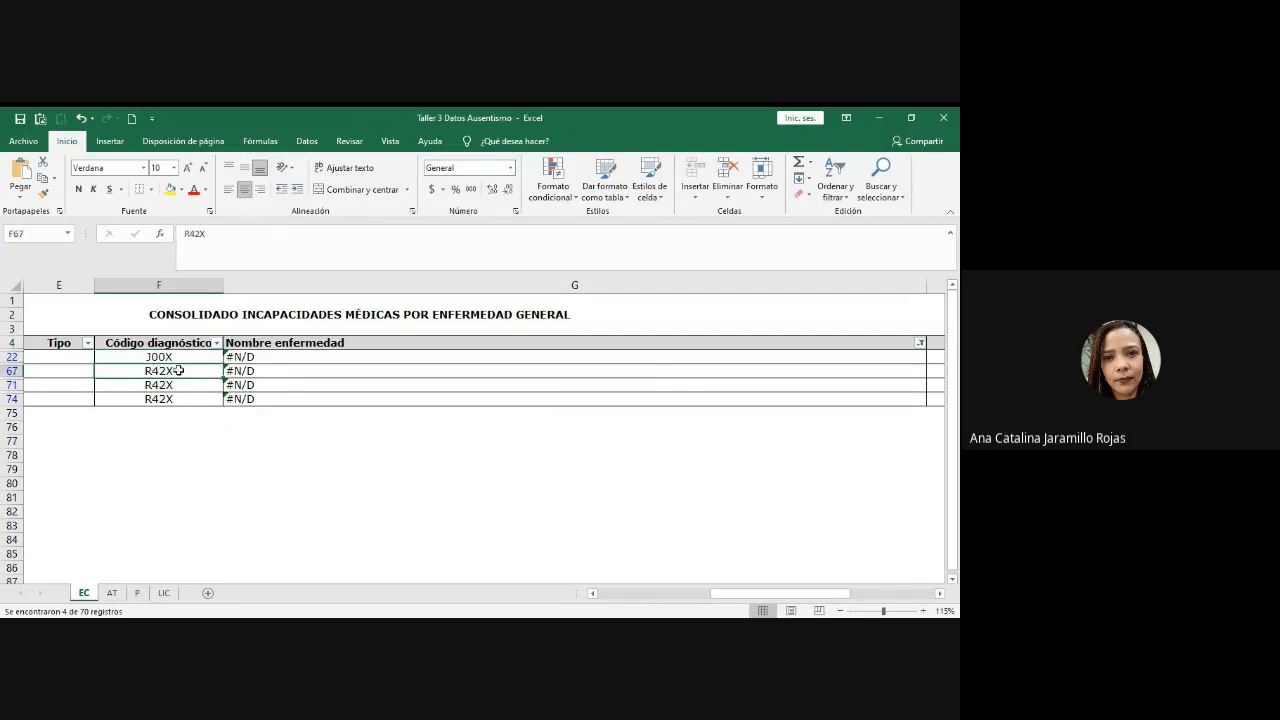
- Switch to the CIE-10 catalogue workbook and find diagnosis code J00X in the Categorías y Subcategorías sheet
click(186, 358)
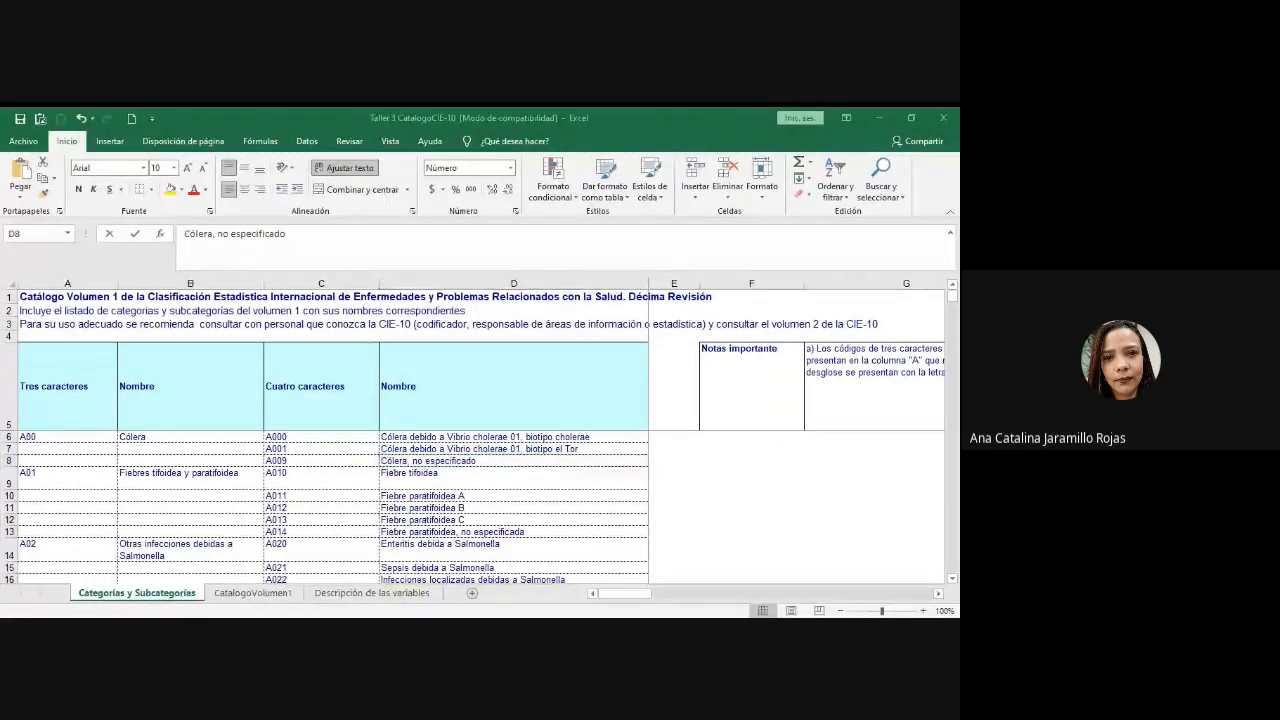
key(F2)
key(Escape)
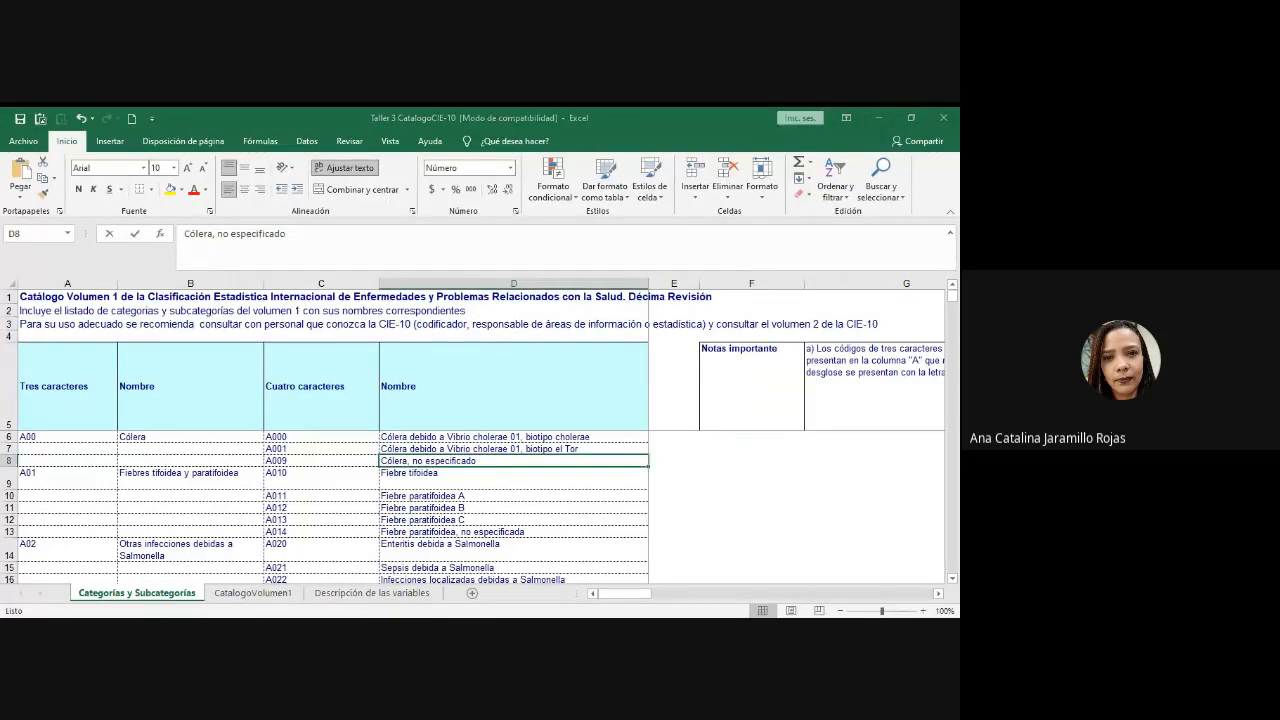
key(Right)
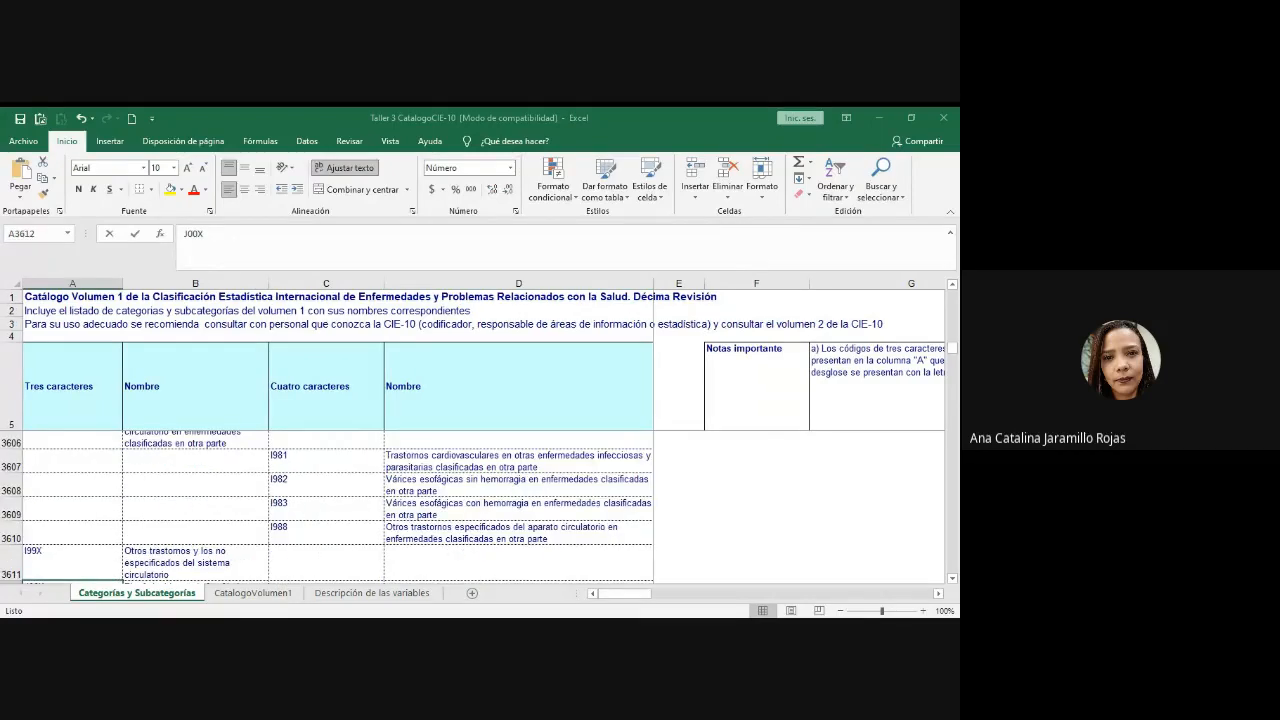
scroll(709, 437, down, 1)
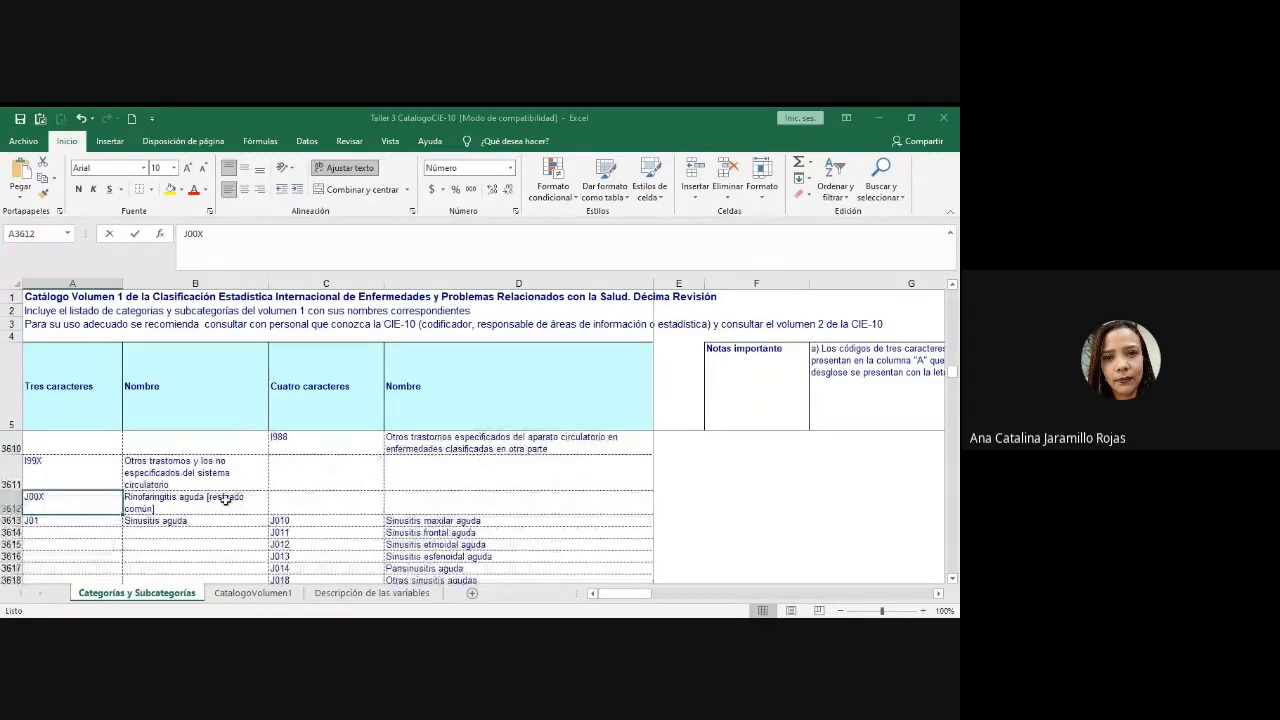
- Compare the Tres caracteres and Nombre columns A:B, which hold J00X, with the Cuatro caracteres and Nombre columns C:D
mouse_move(78, 380)
mouse_down()
mouse_move(137, 391)
mouse_move(204, 531)
mouse_move(150, 400)
mouse_move(77, 371)
mouse_up()
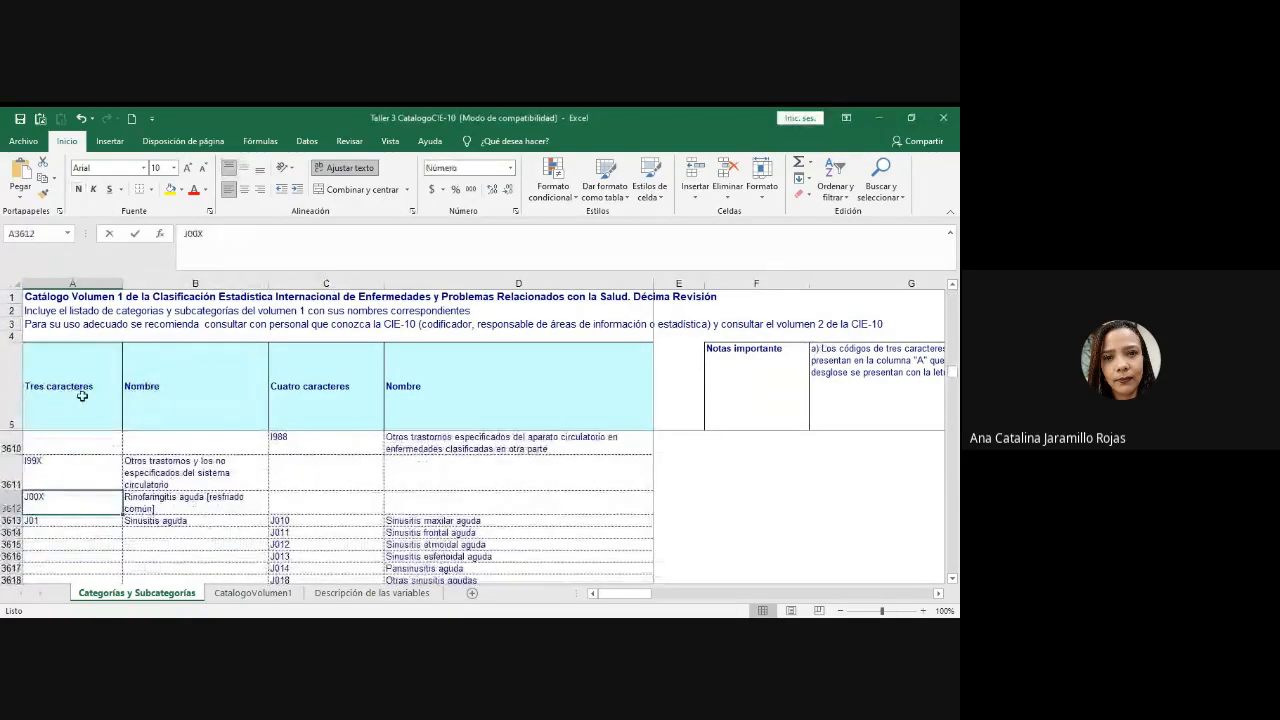
drag(80, 391, 202, 404)
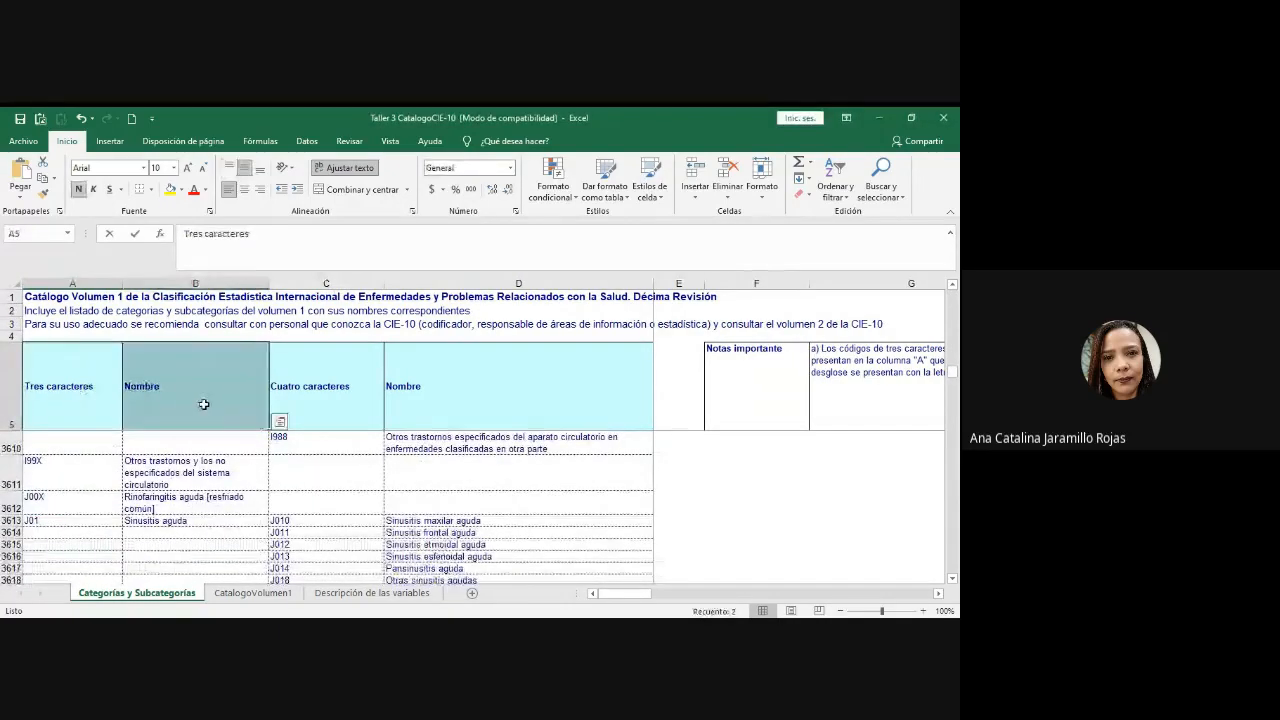
drag(355, 398, 465, 394)
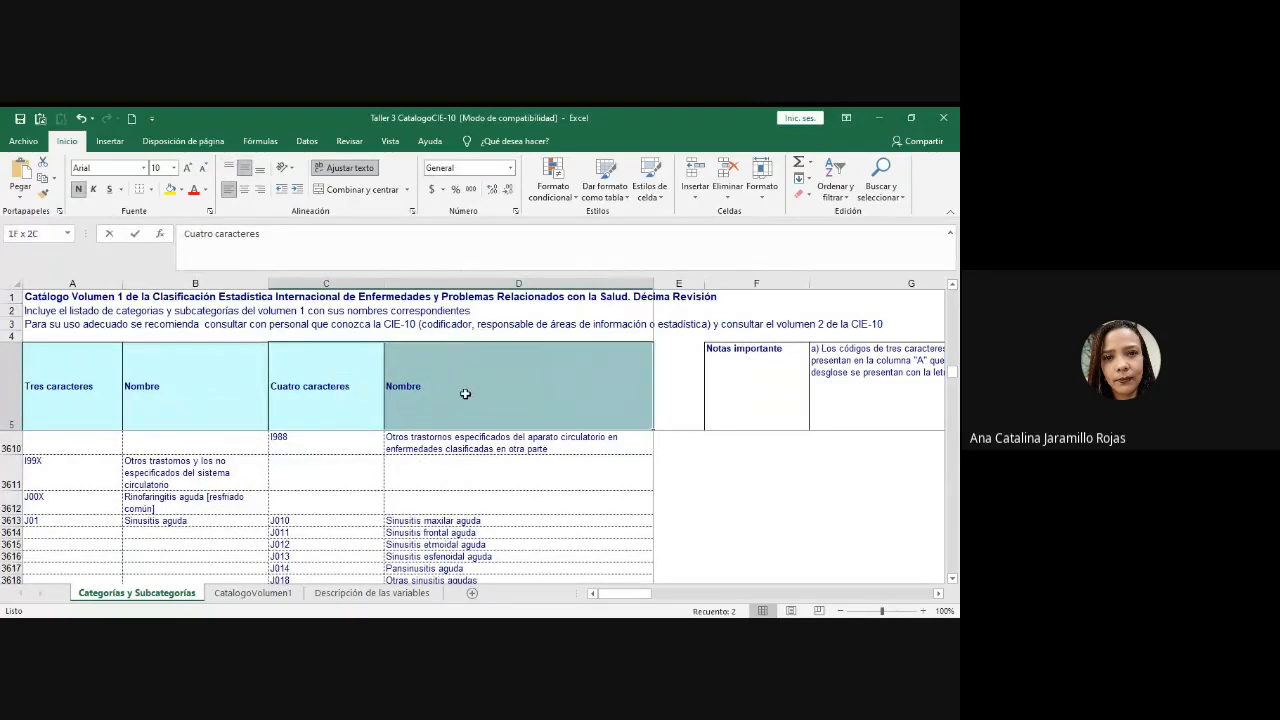
click(352, 283)
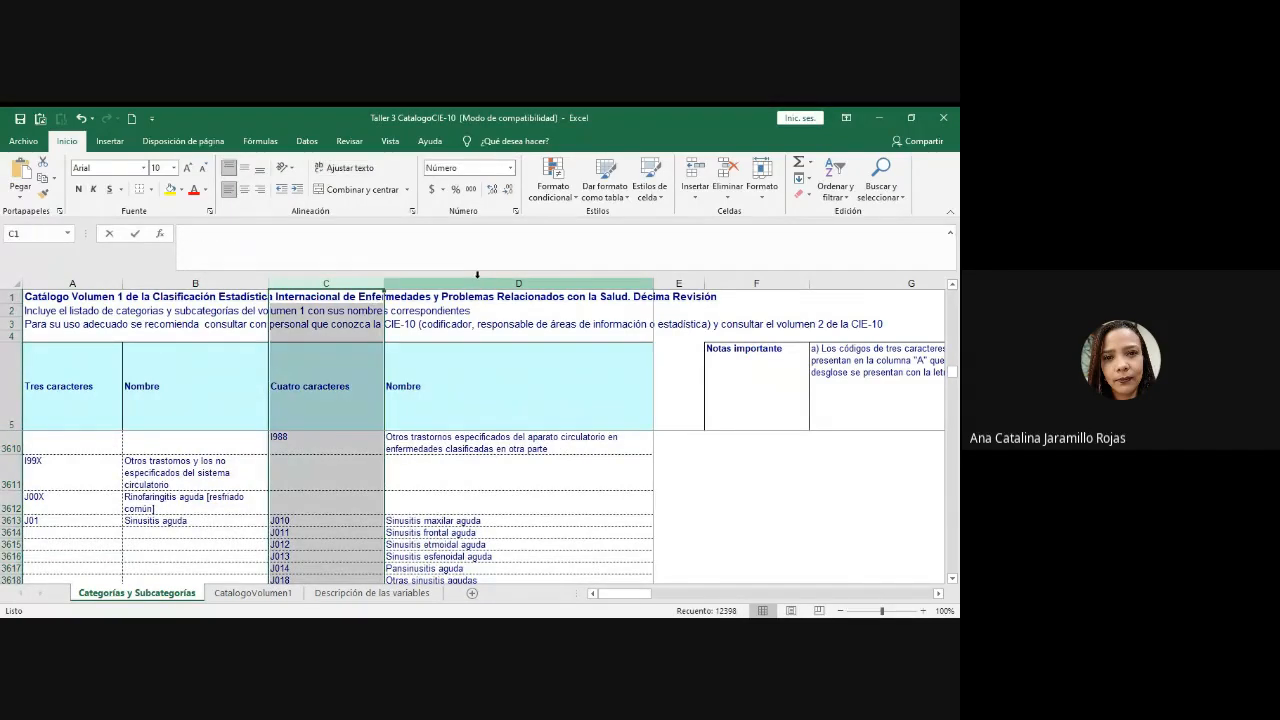
shift+click(477, 283)
click(56, 504)
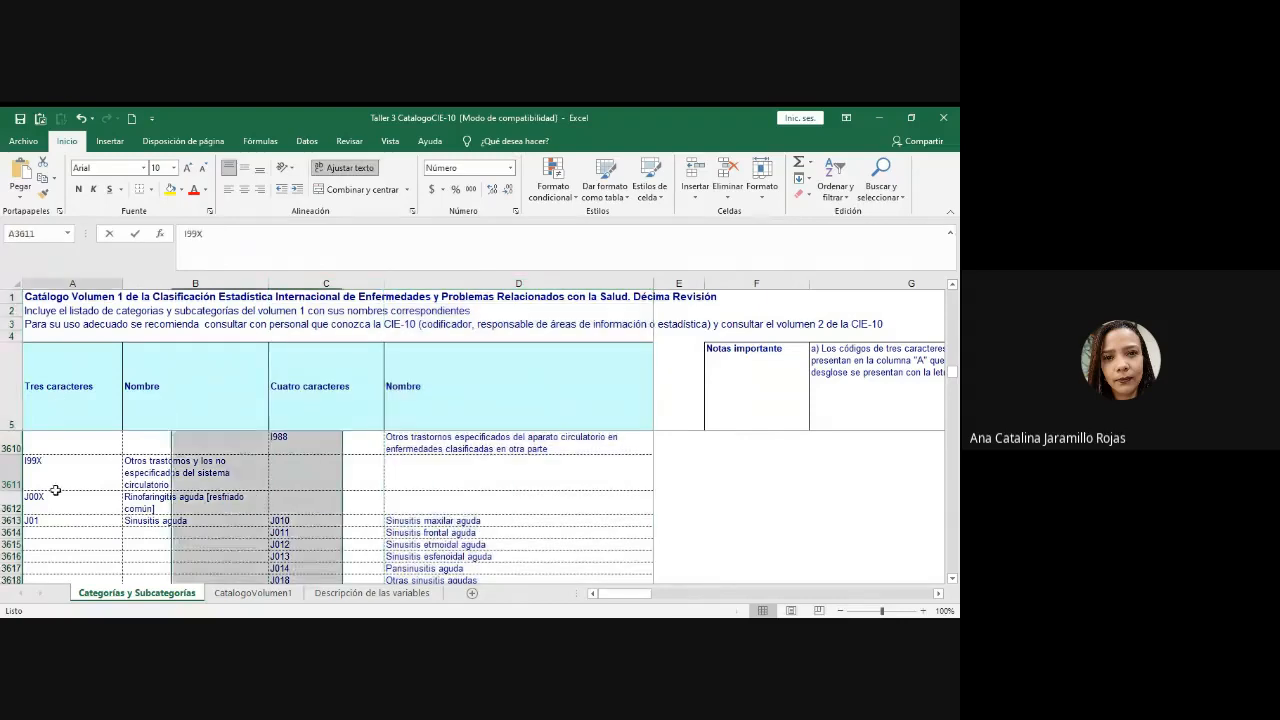
click(164, 508)
click(77, 283)
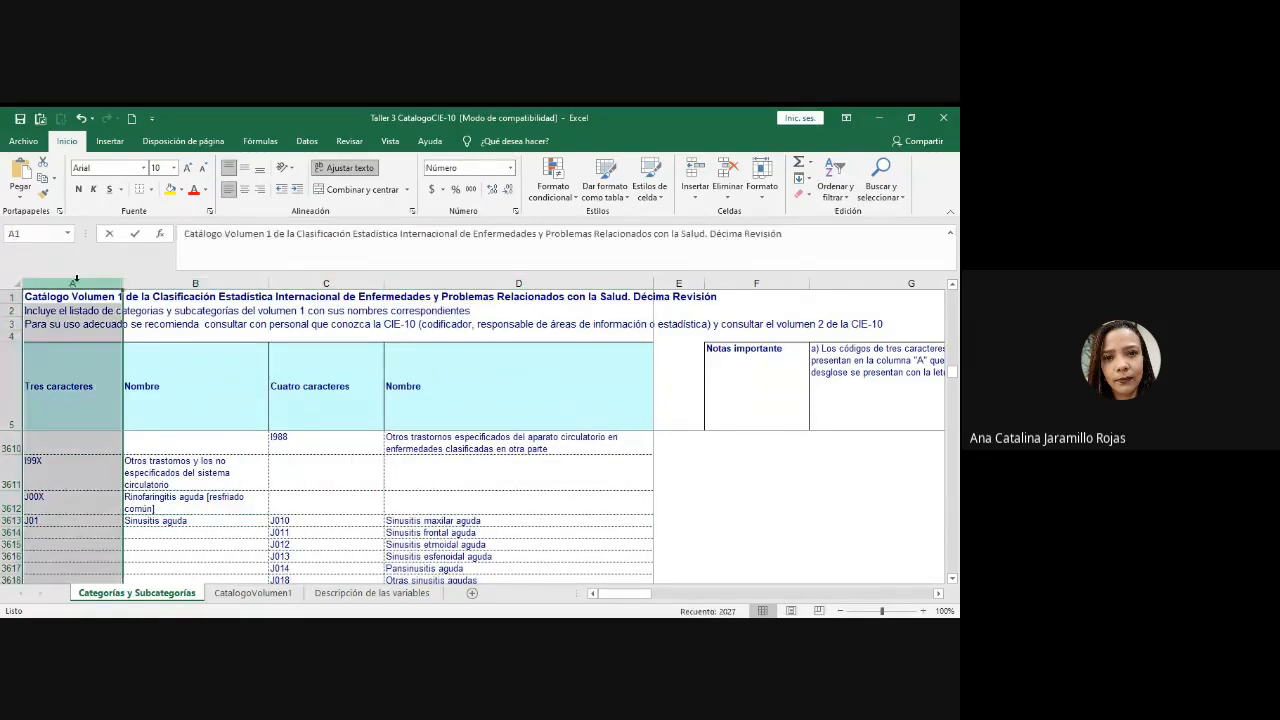
click(203, 283)
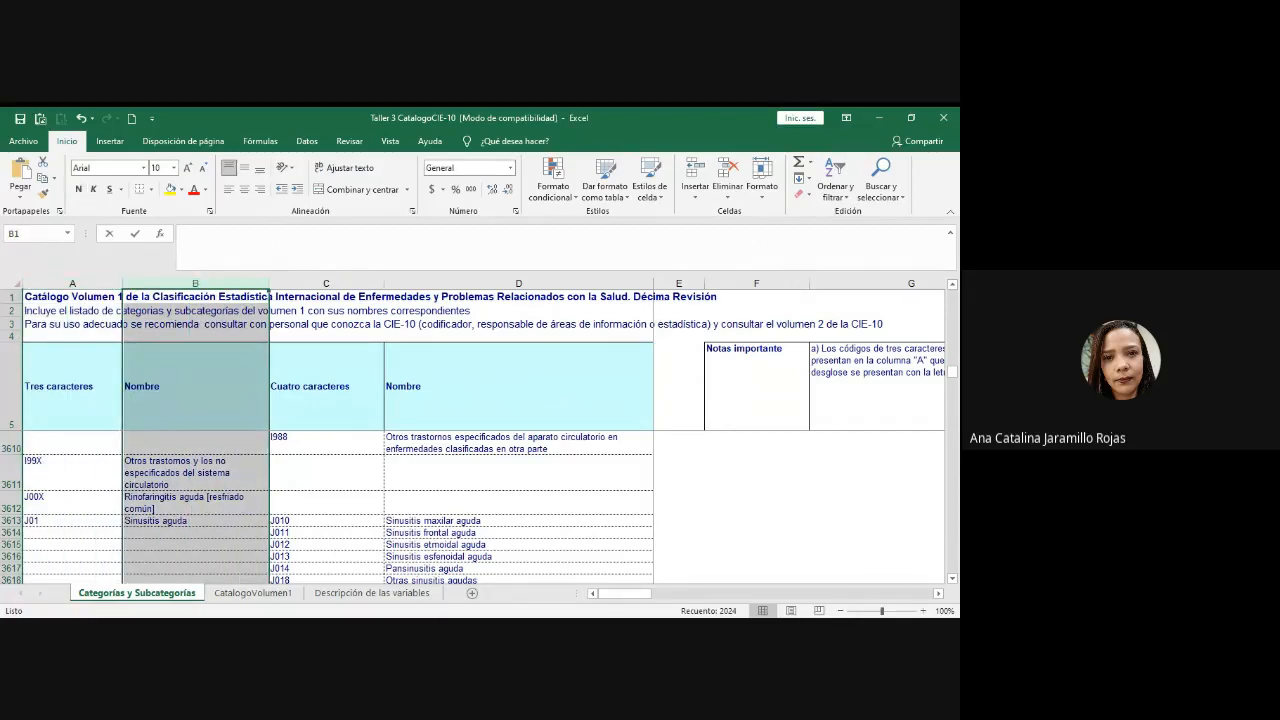
- Find code R42X in the catalogue and check the Tres caracteres and Nombre headers of its columns
key(F2)
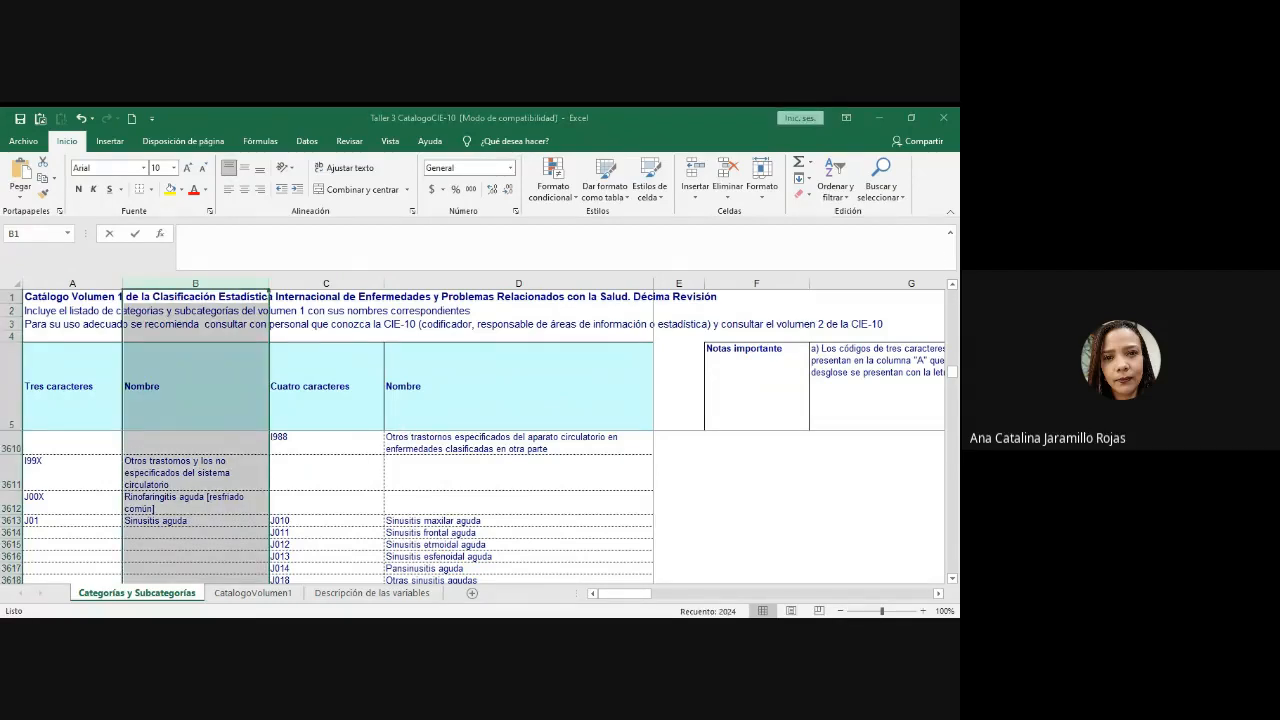
key(Delete)
click(486, 409)
click(259, 488)
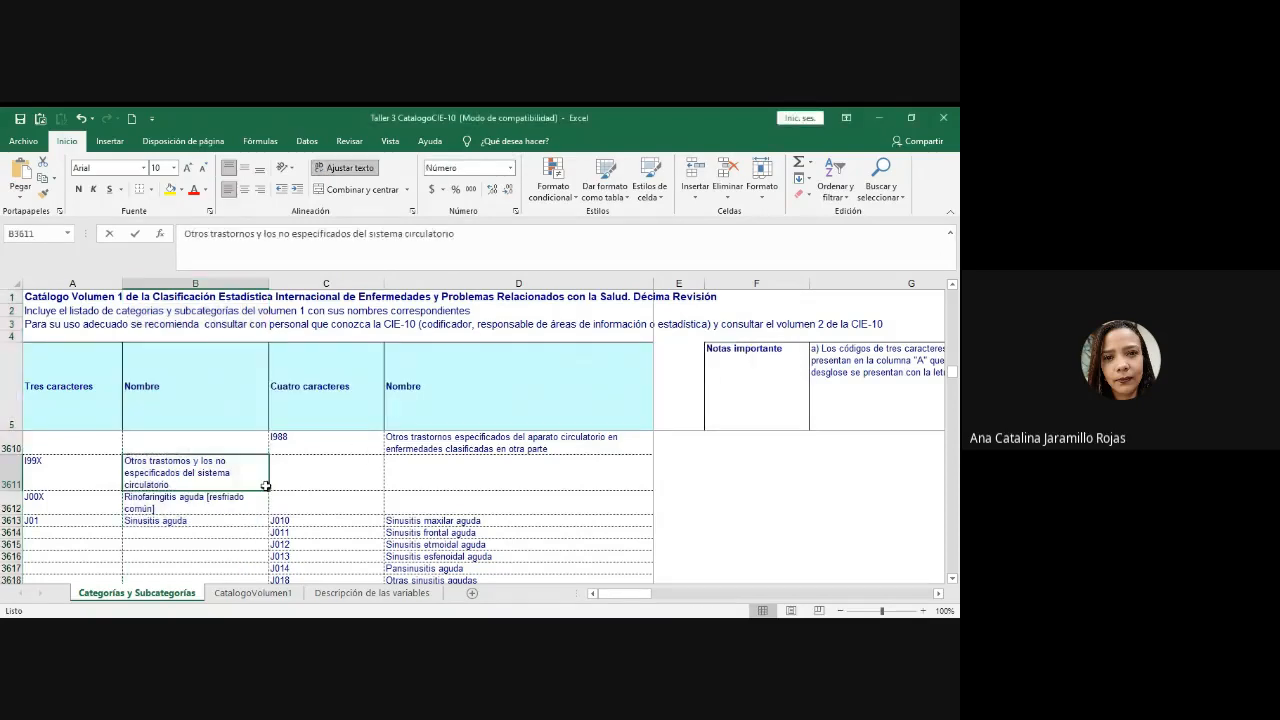
click(72, 496)
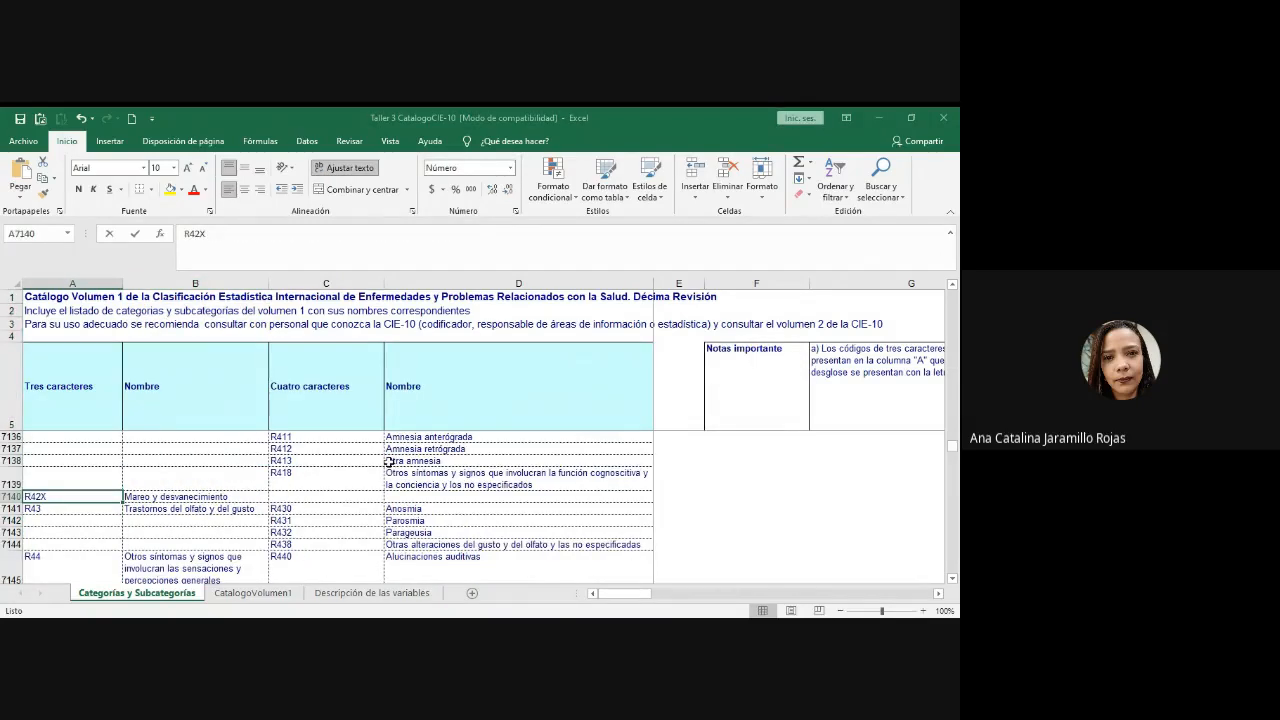
drag(62, 402, 176, 400)
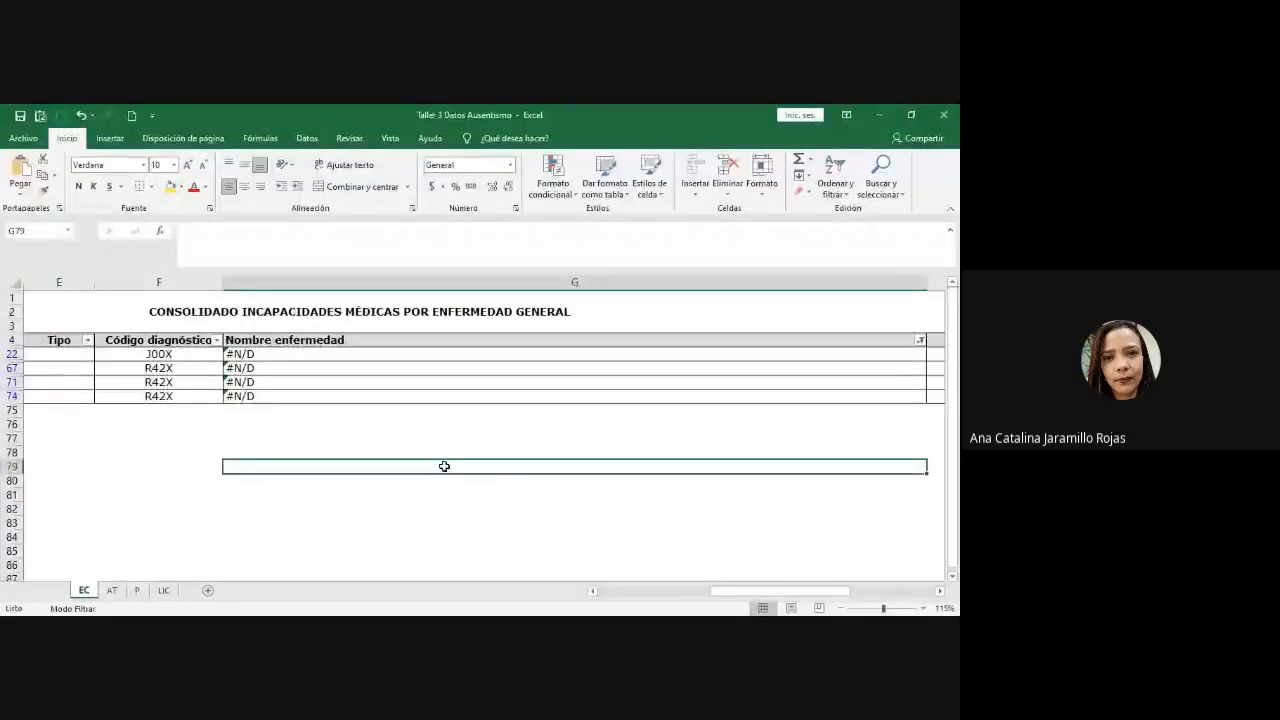
- Change the BUSCARV lookup range in G22 to $A$5:$B$12658 in the CIE-10 catalogue
click(505, 354)
double_click(440, 354)
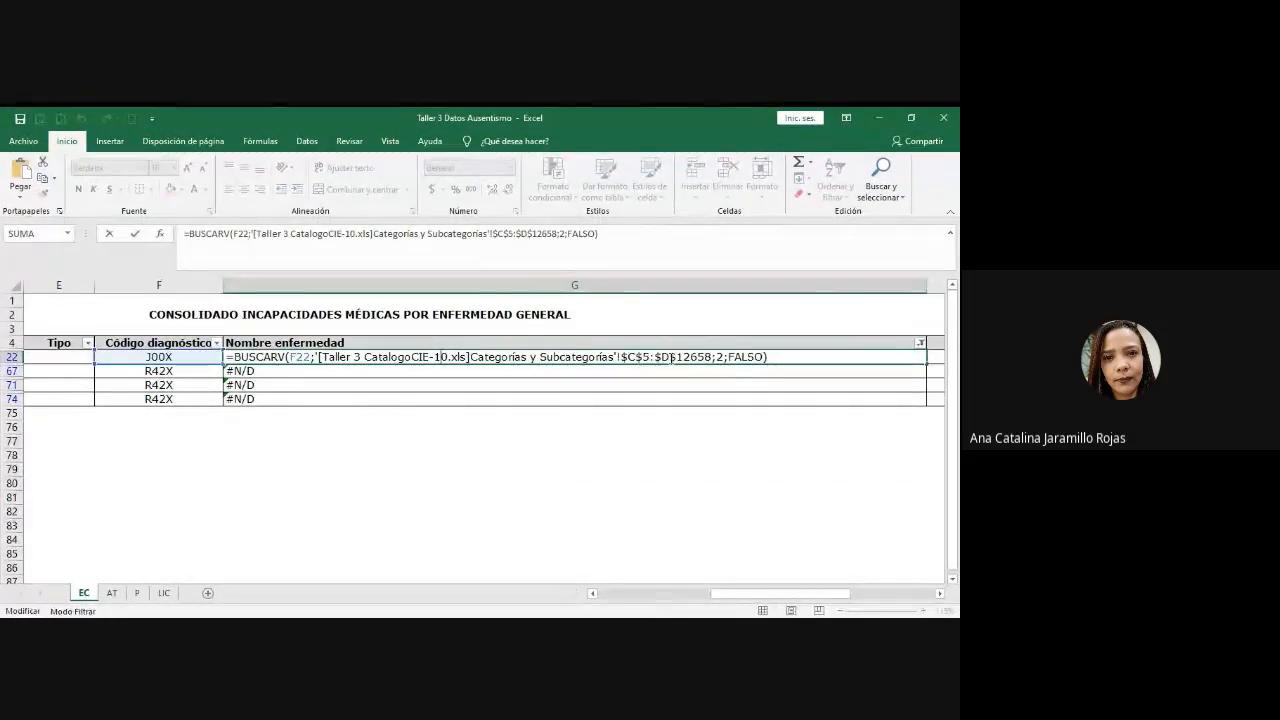
drag(630, 357, 639, 357)
text(a)
key(BackSpace)
text(A)
drag(660, 357, 668, 357)
text(B)
key(ctrl+Return)
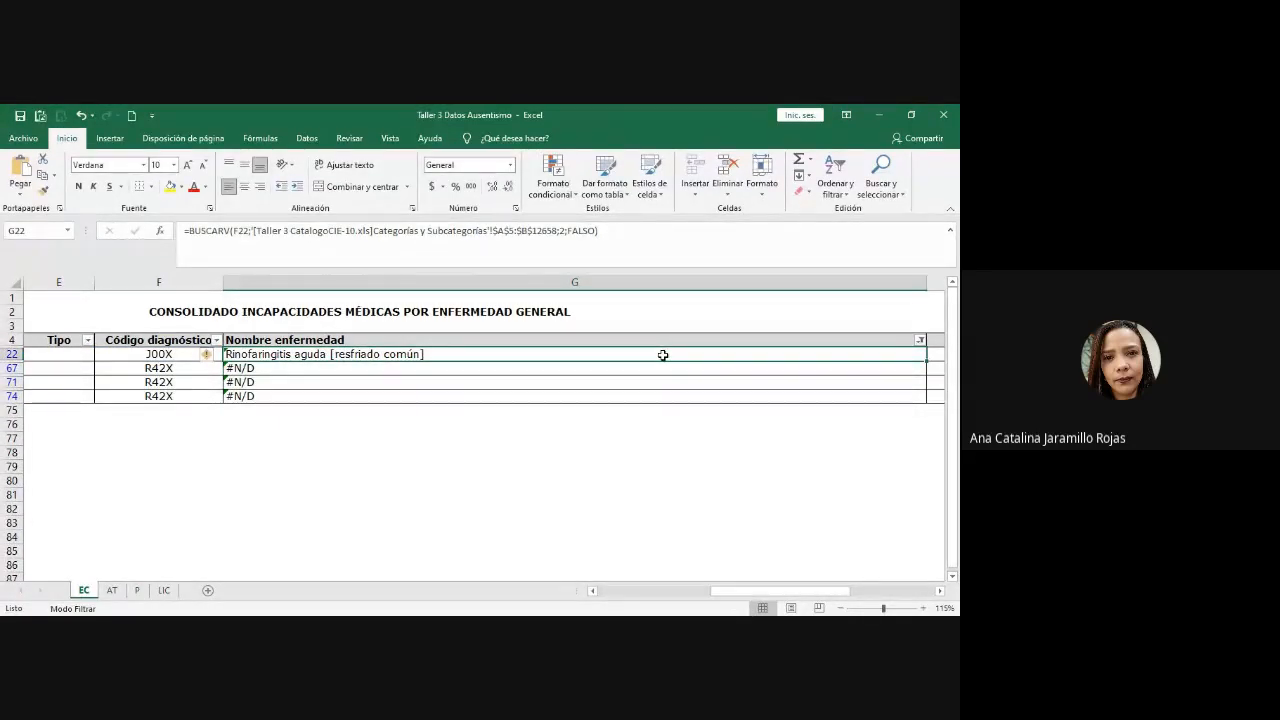
- Recheck the BUSCARV formula in G22, then undo its lookup range change
key(ctrl+c)
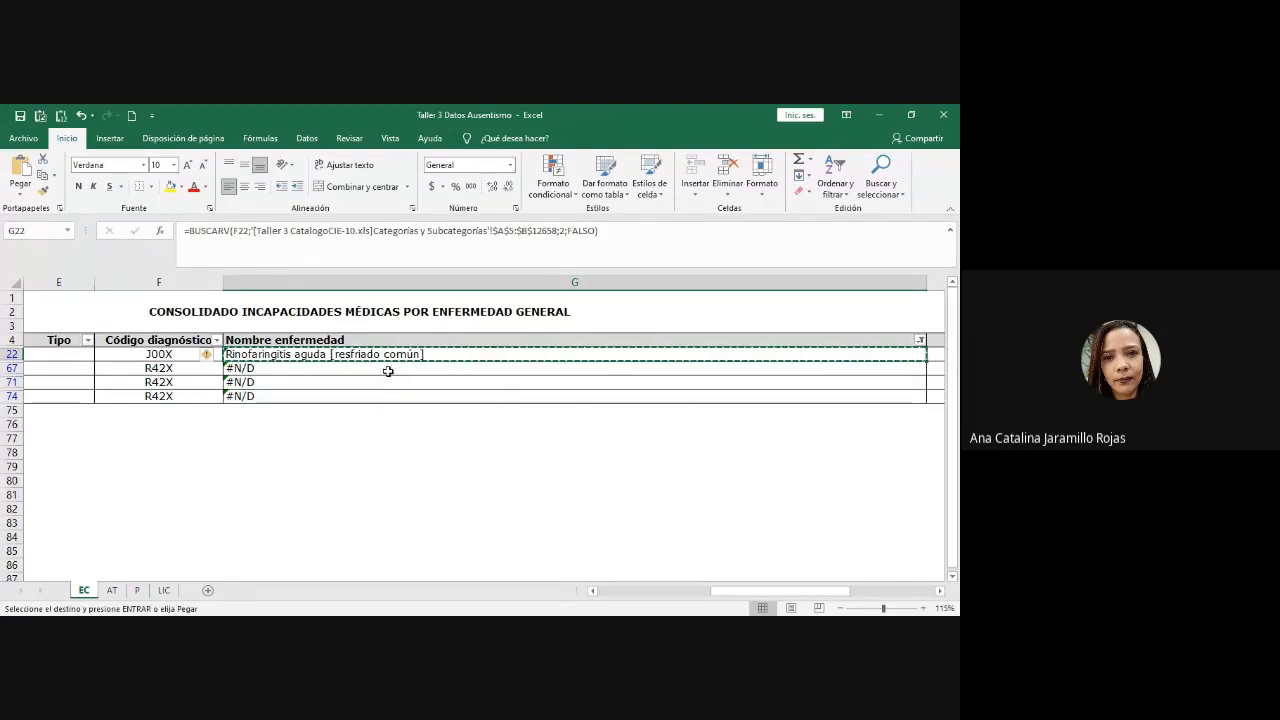
double_click(380, 354)
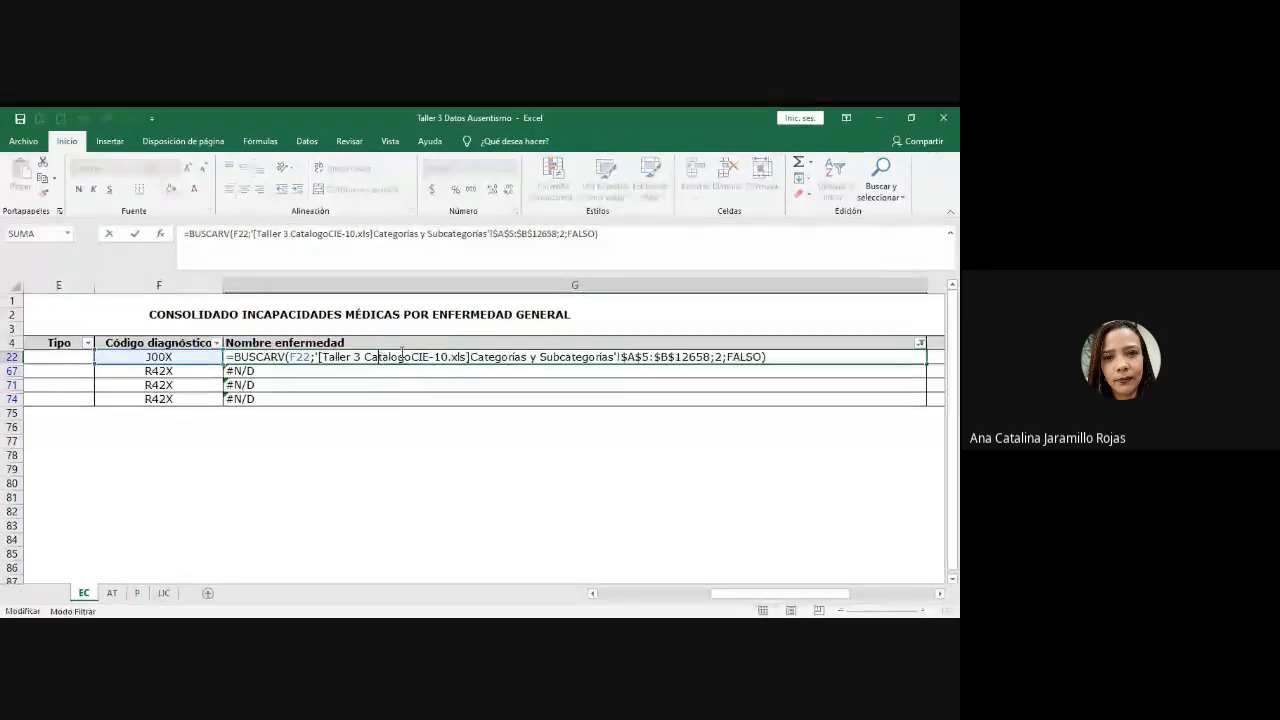
key(Return)
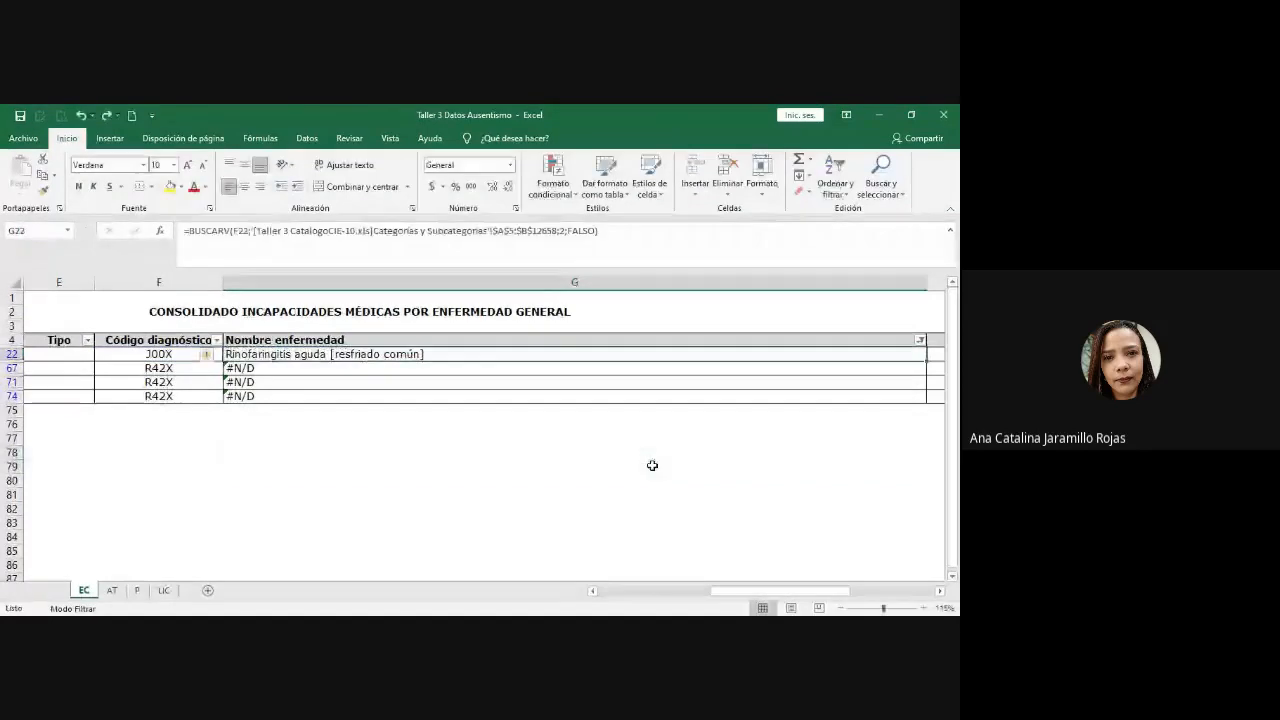
key(ctrl+z)
ctrl+scroll(631, 449, up, 3)
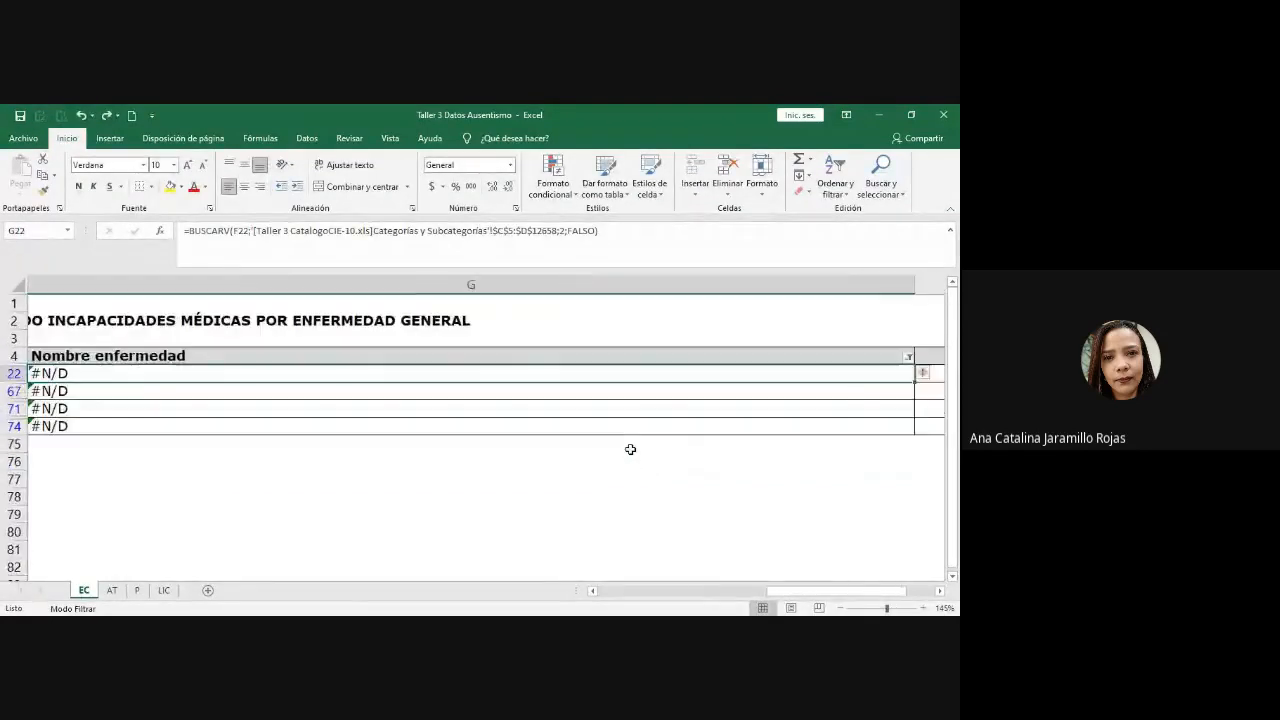
- Review the Código diagnóstico values of the four filtered #N/D records
drag(800, 593, 746, 600)
drag(225, 374, 224, 430)
drag(218, 373, 222, 426)
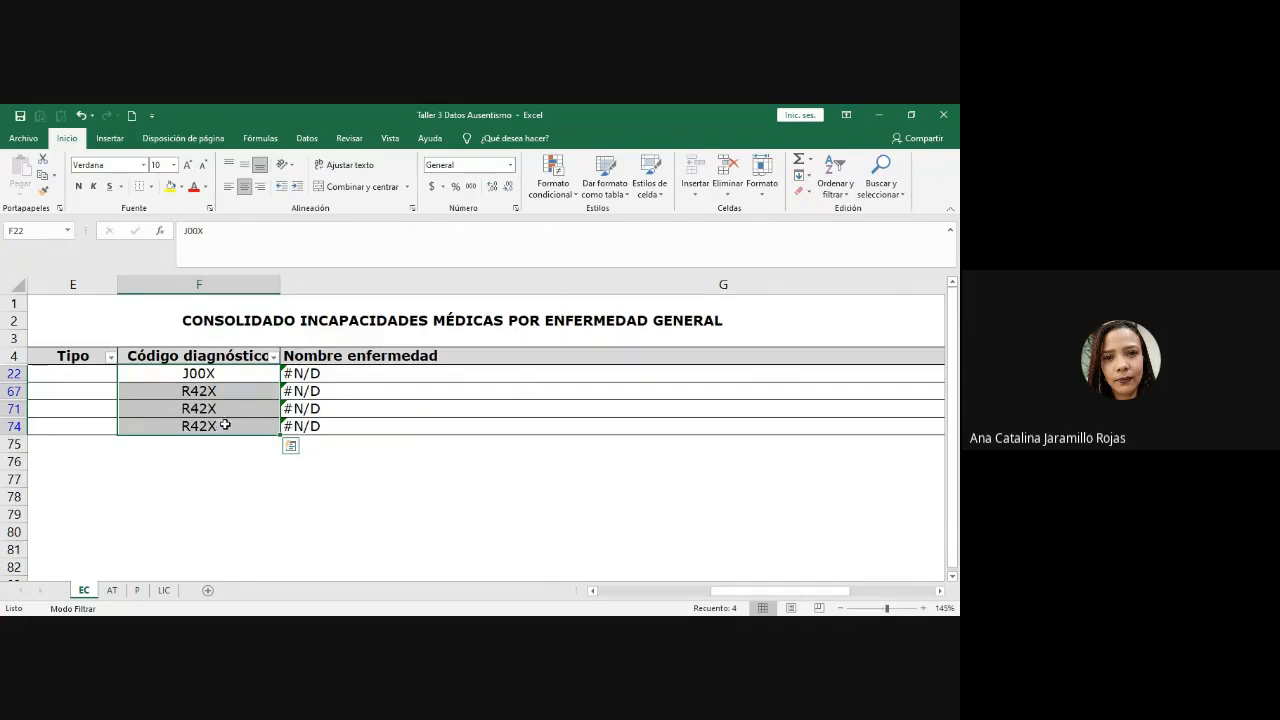
- Edit the G22 formula so that BUSCARV searches columns A:B of the catalogue, $A$5:$B$12658
click(300, 374)
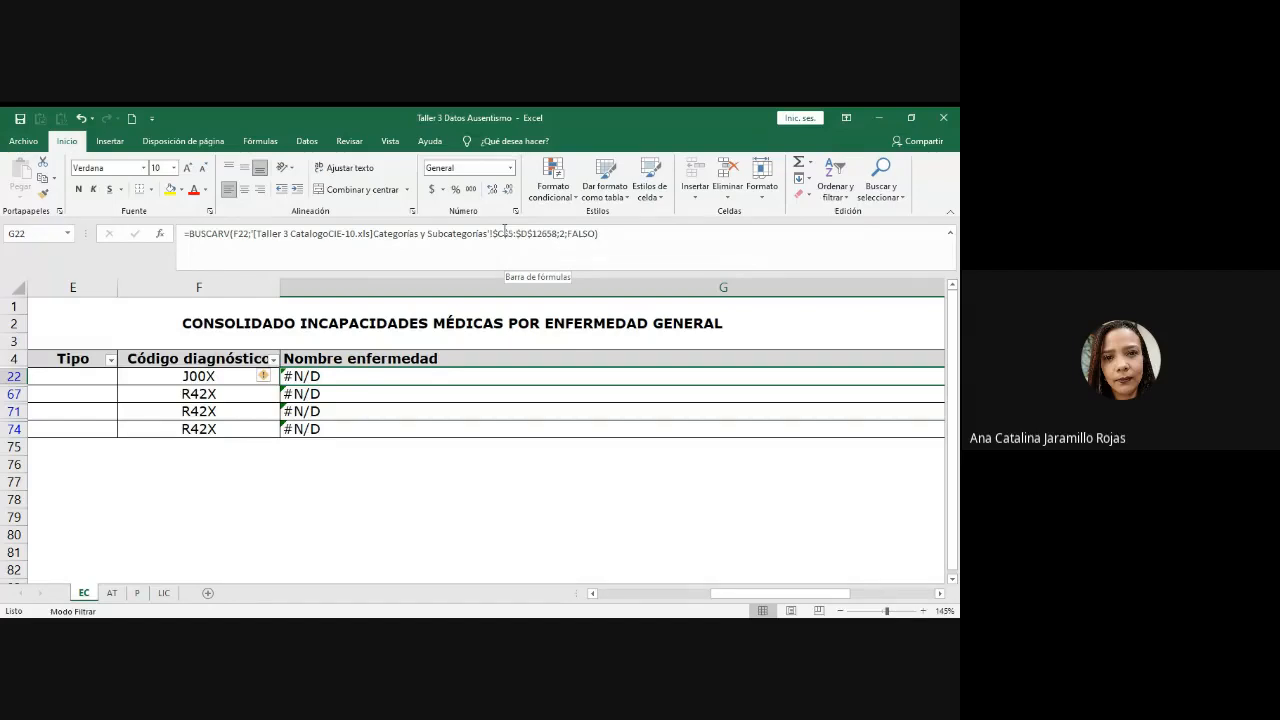
click(505, 231)
drag(527, 234, 558, 234)
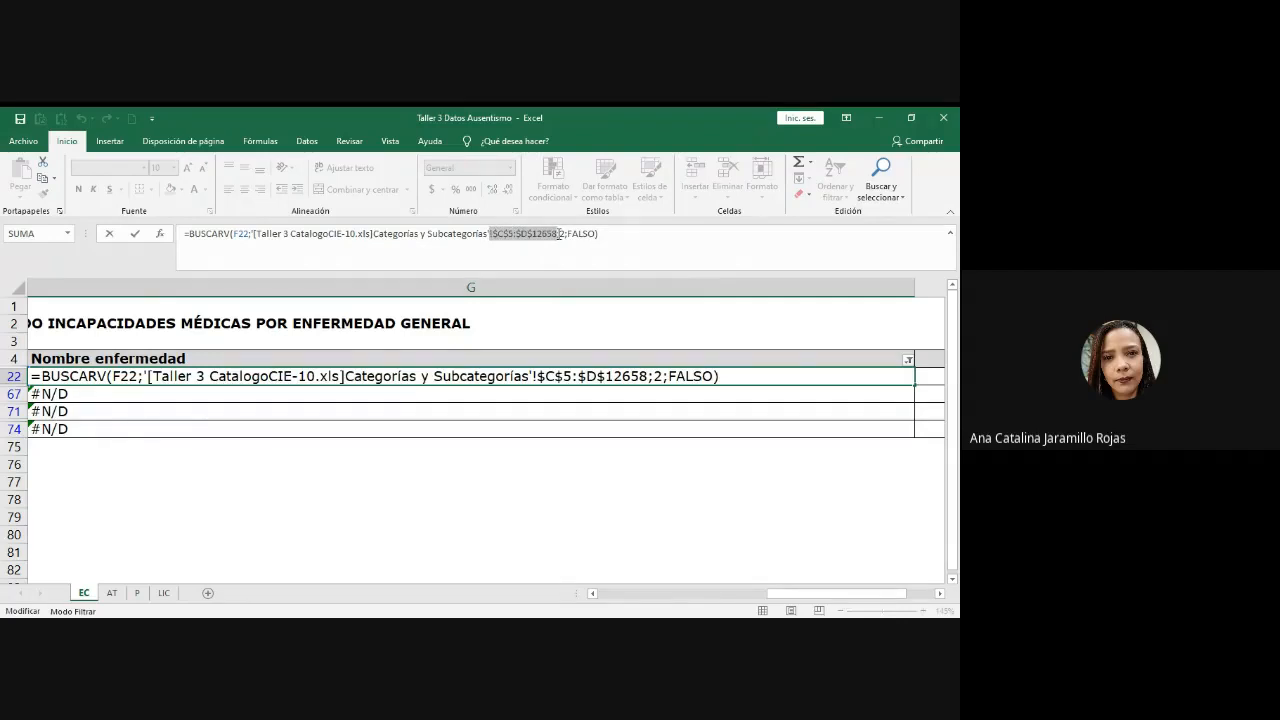
click(503, 234)
key(BackSpace)
text(A)
click(525, 234)
key(BackSpace)
text(B)
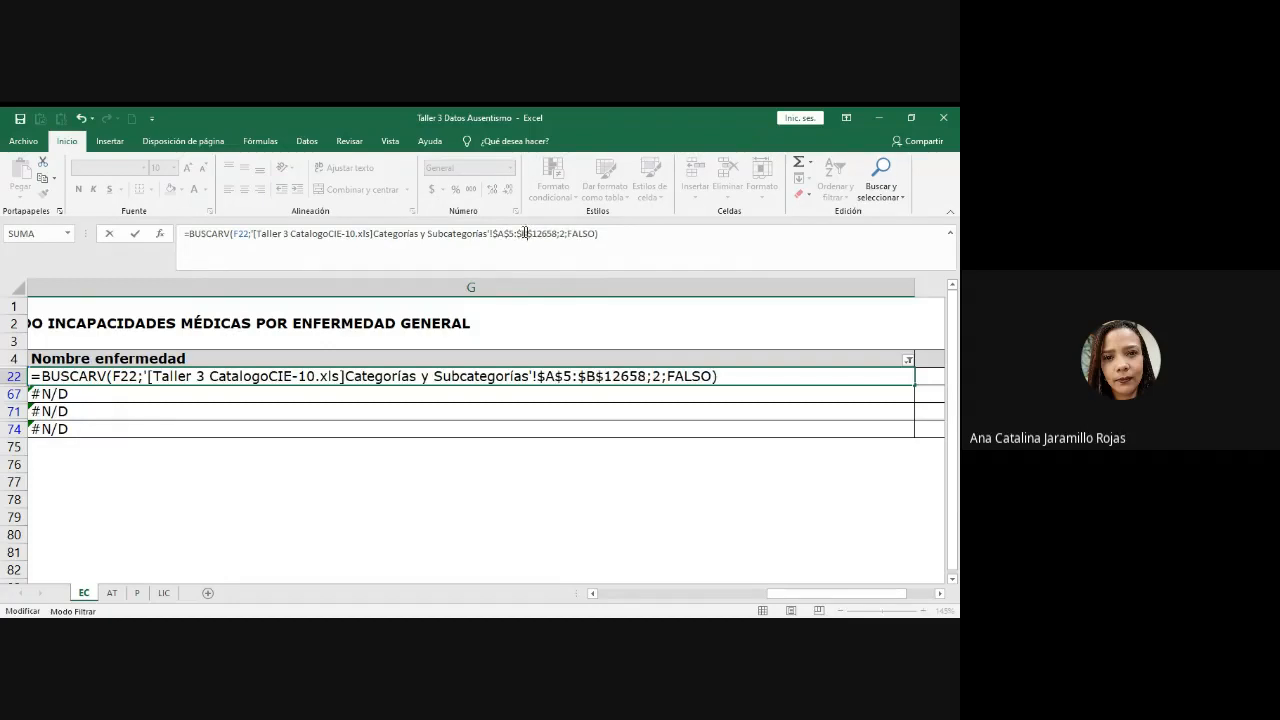
key(Return)
- Check G22's disease name against code J00X and recheck the lookup range in its formula
key(Left)
key(Left)
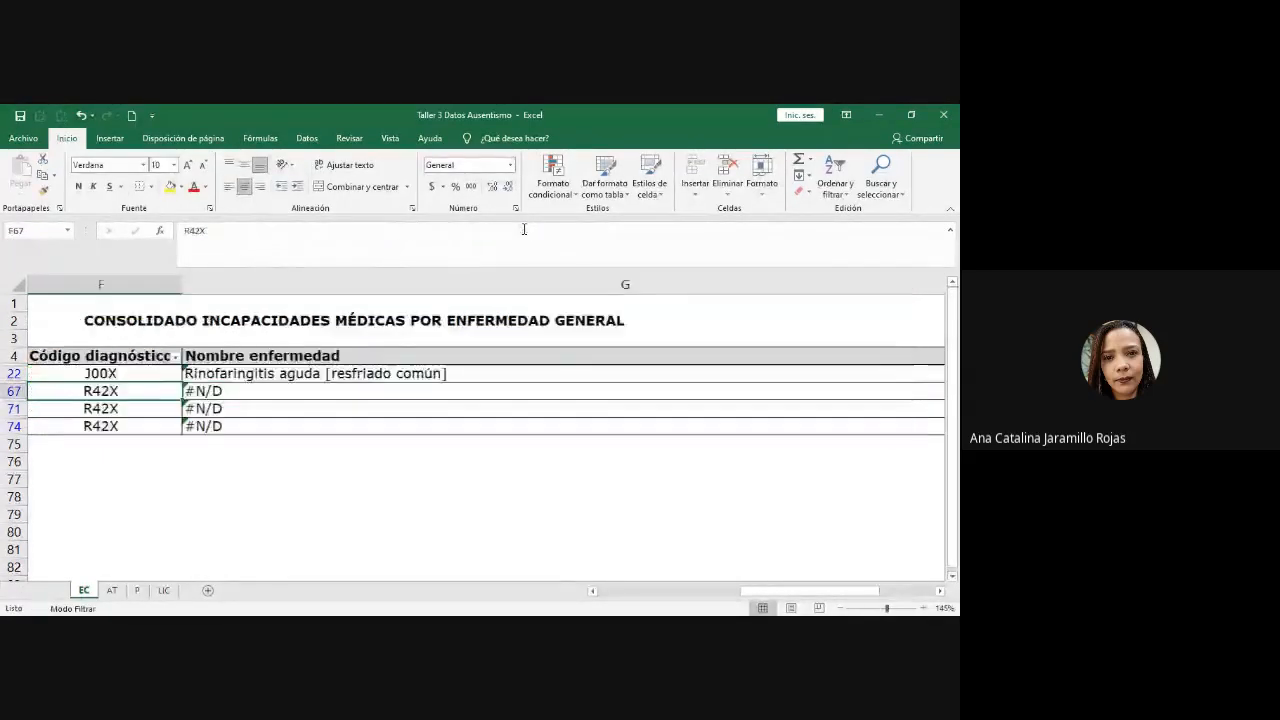
key(Right)
key(Right)
key(Up)
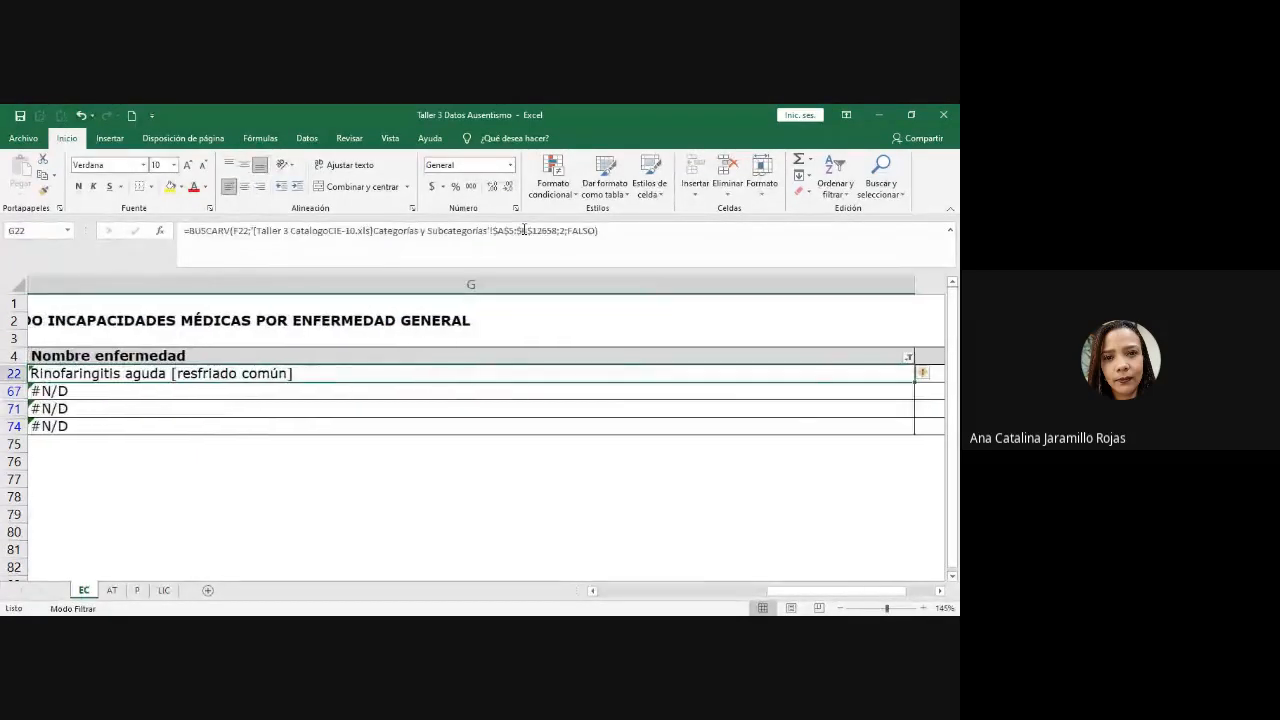
key(Left)
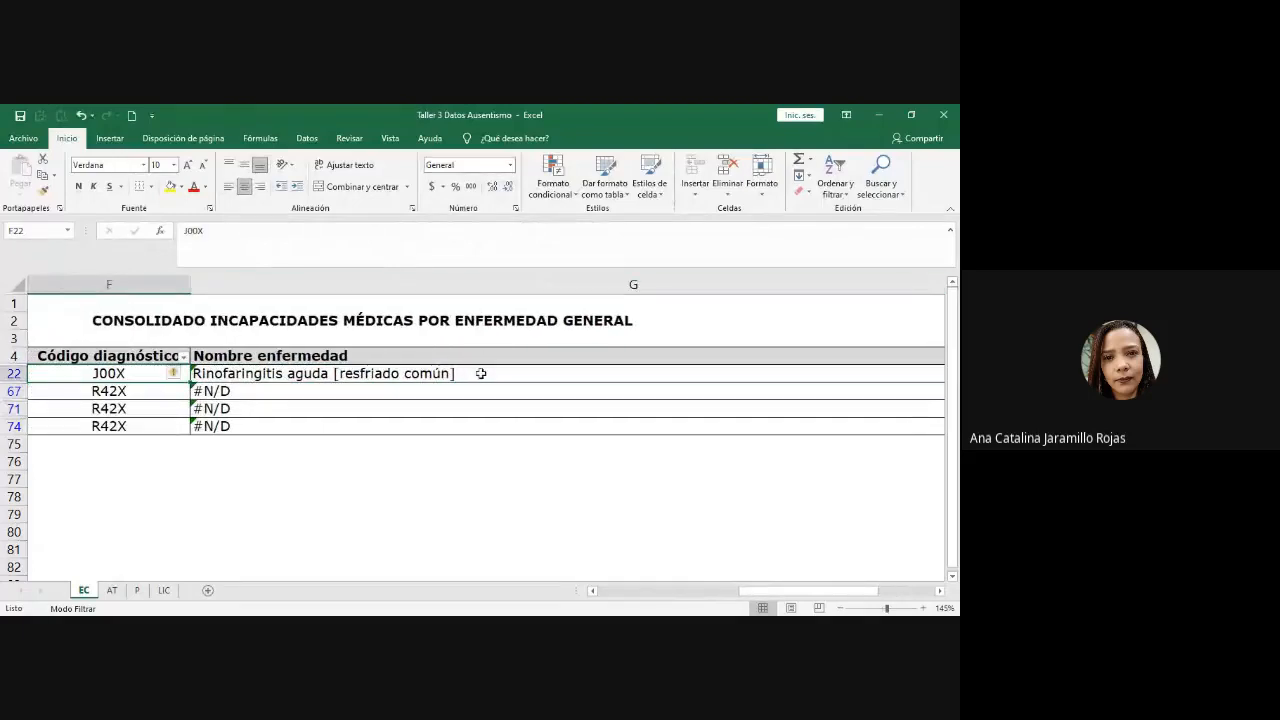
double_click(481, 373)
text(C)
drag(586, 378, 597, 378)
text(D)
key(Return)
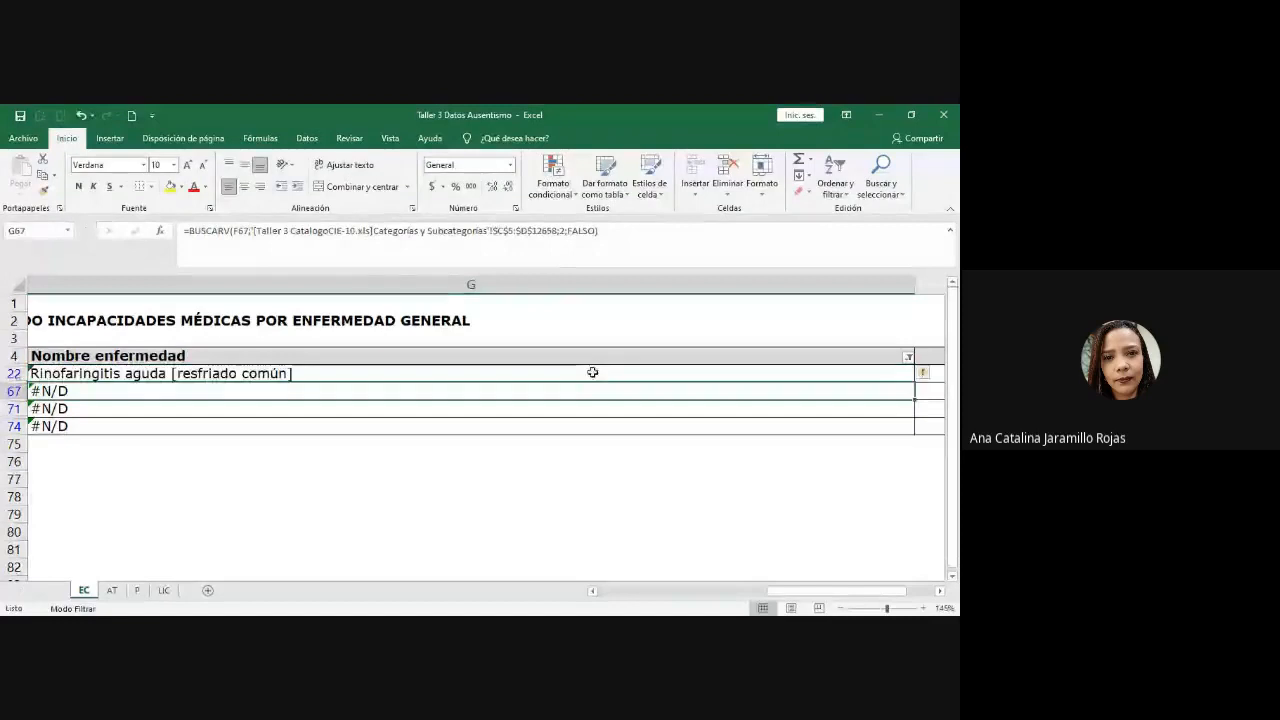
- Set the BUSCARV lookup range in G67 to $A$5:$B$12658 for code R42X
click(499, 225)
drag(497, 233, 526, 233)
text(A)
text(B)
key(Return)
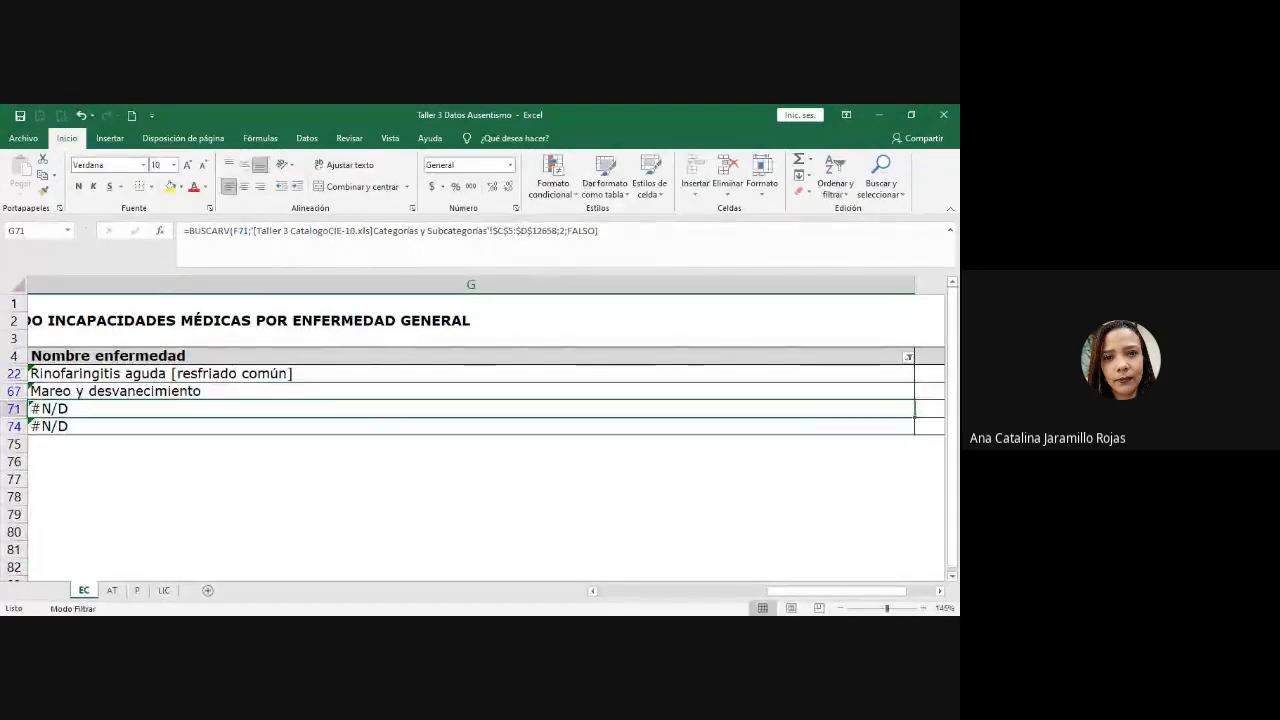
- Copy the corrected G67 formula to G71 and G74, the other R42X records
scroll(305, 393, left, 3)
click(305, 391)
key(ctrl+c)
click(303, 408)
key(ctrl+v)
click(303, 426)
key(ctrl+v)
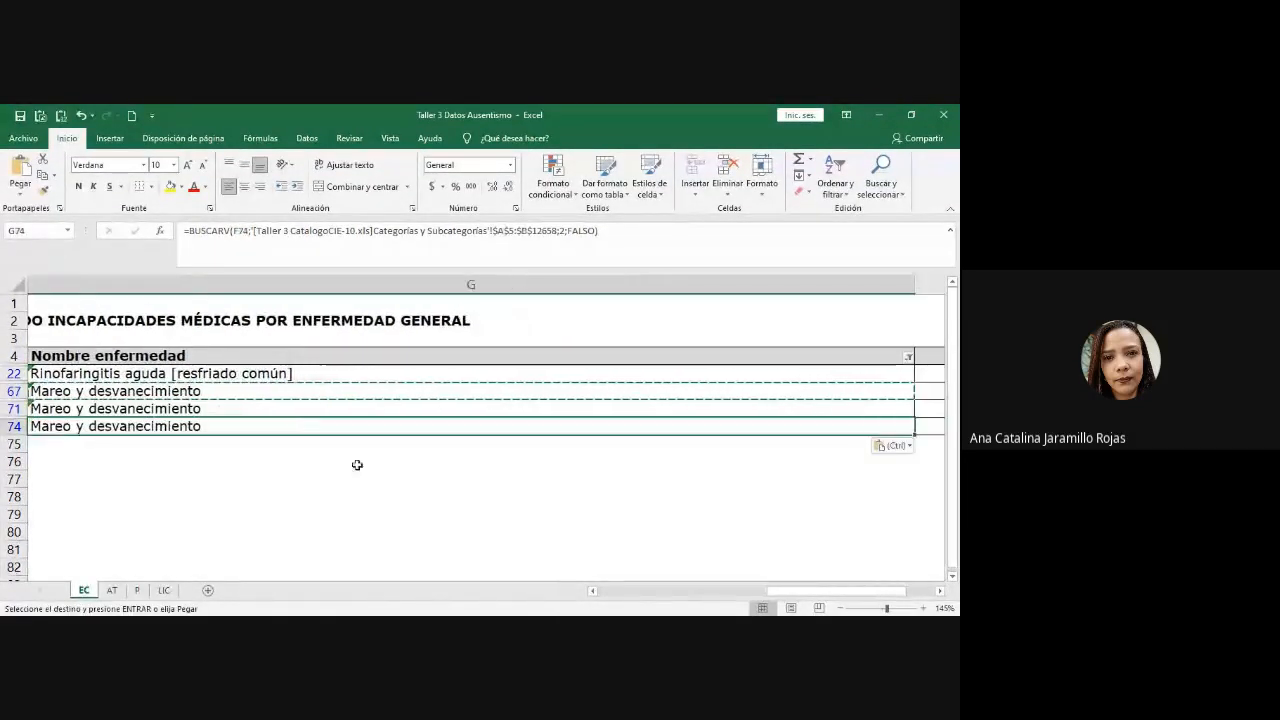
- Check the Nombre enfermedad results of the four filtered records against their diagnosis codes
scroll(600, 480, left, 3)
click(482, 531)
click(482, 390)
key(Escape)
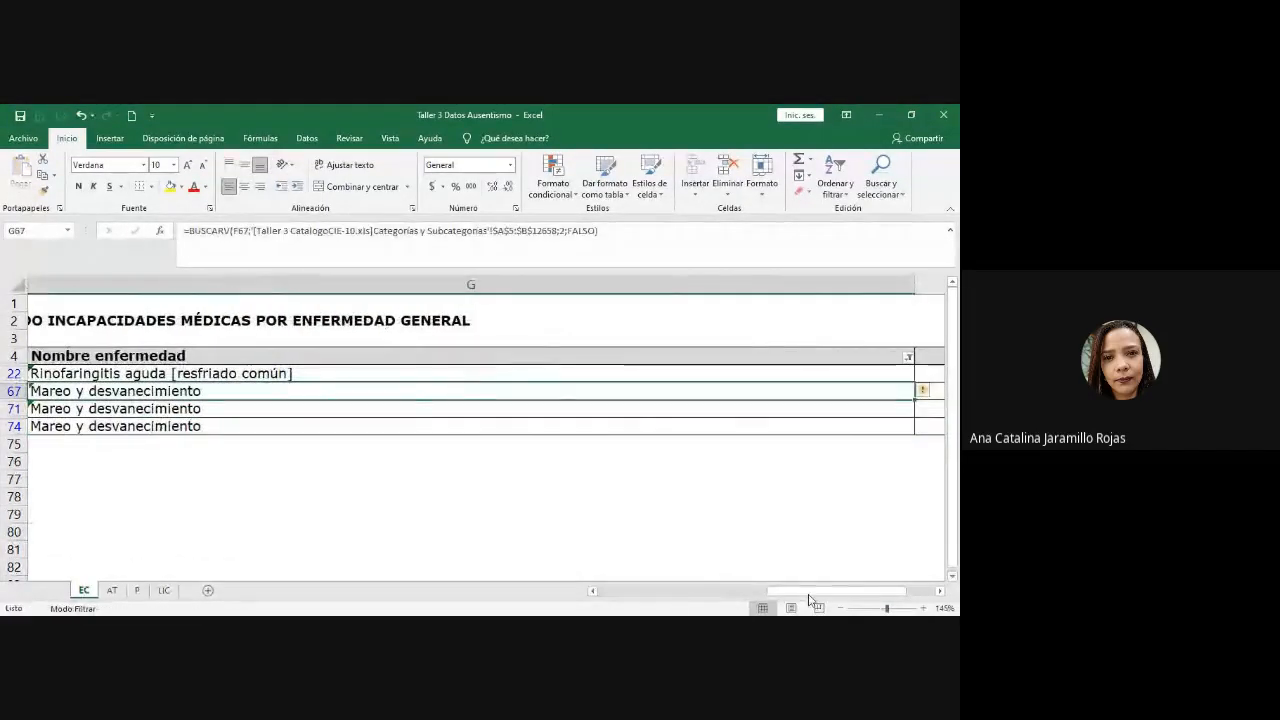
scroll(810, 598, left, 3)
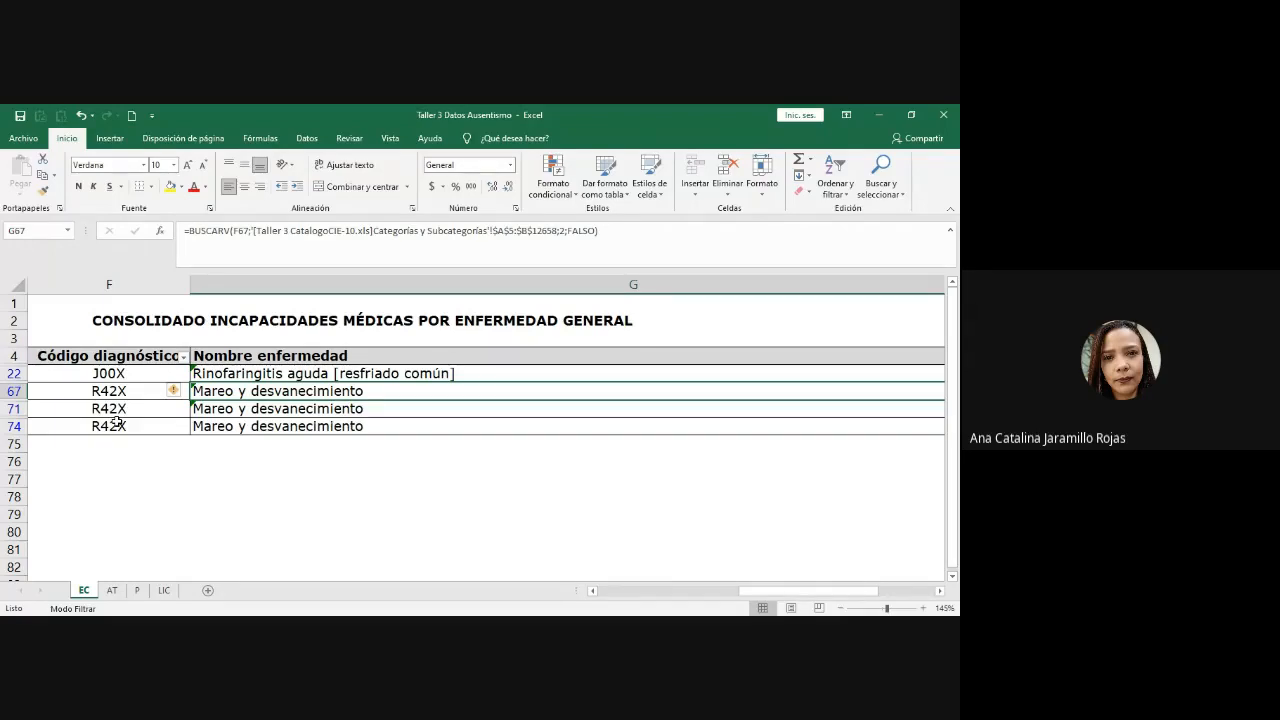
drag(358, 378, 383, 424)
click(383, 424)
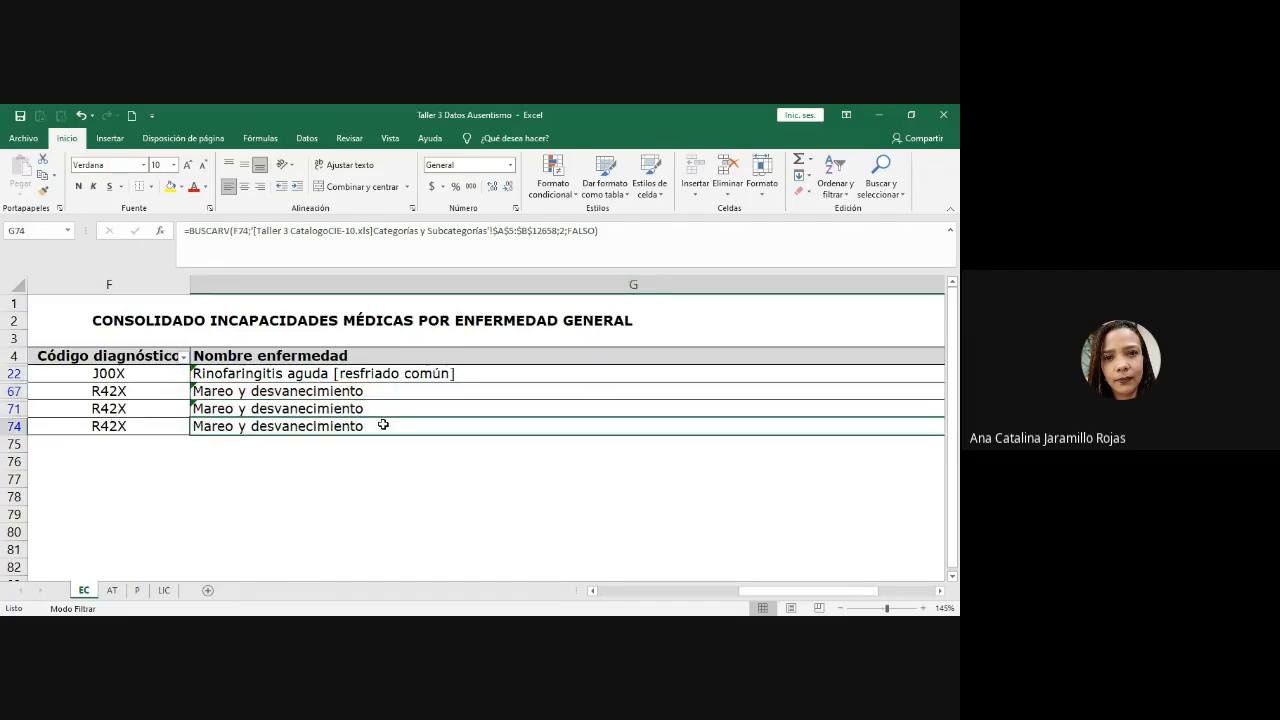
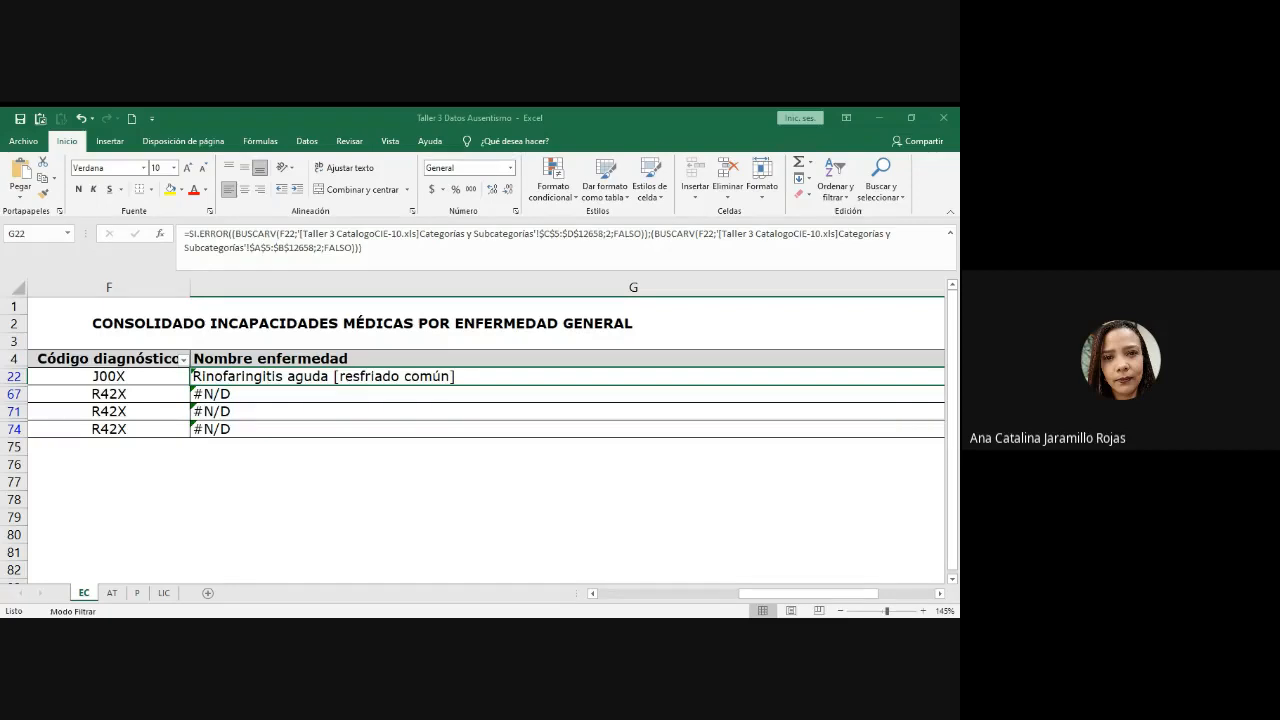
- Inspect the SI.ERROR formula in G22 and undo its changes back to the BUSCARV over $C$5:$D$12658
click(665, 379)
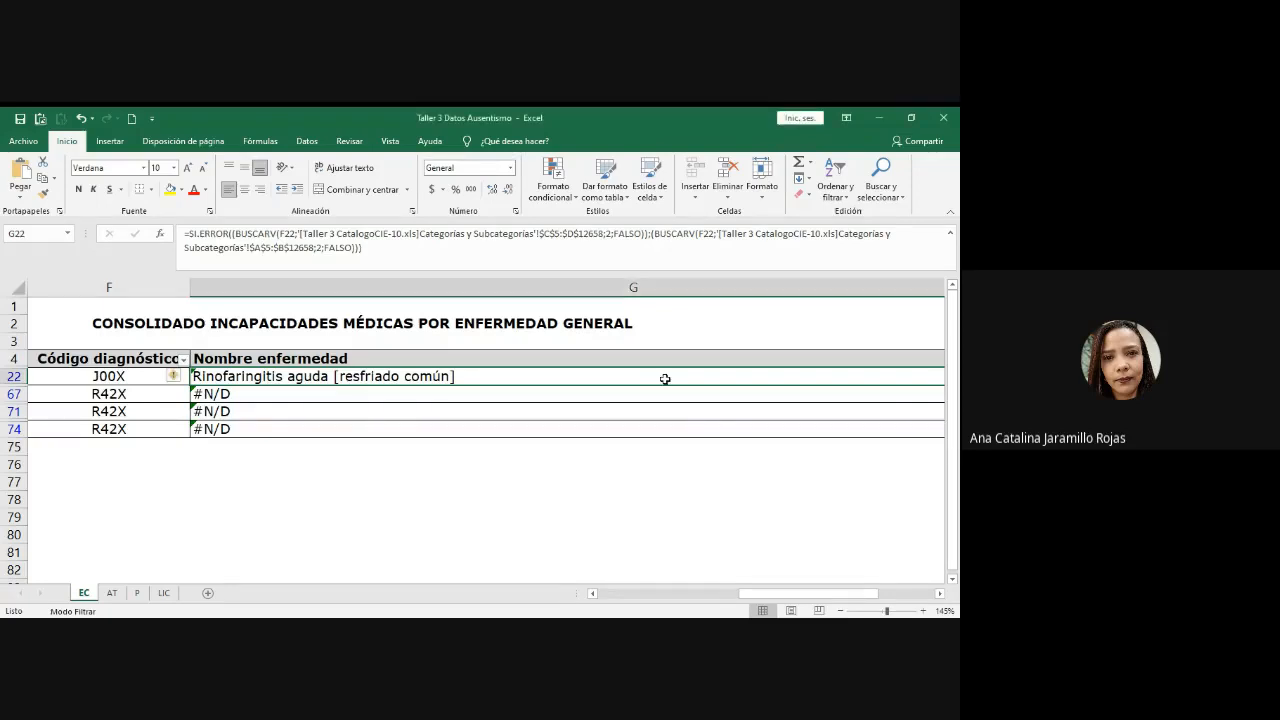
double_click(665, 370)
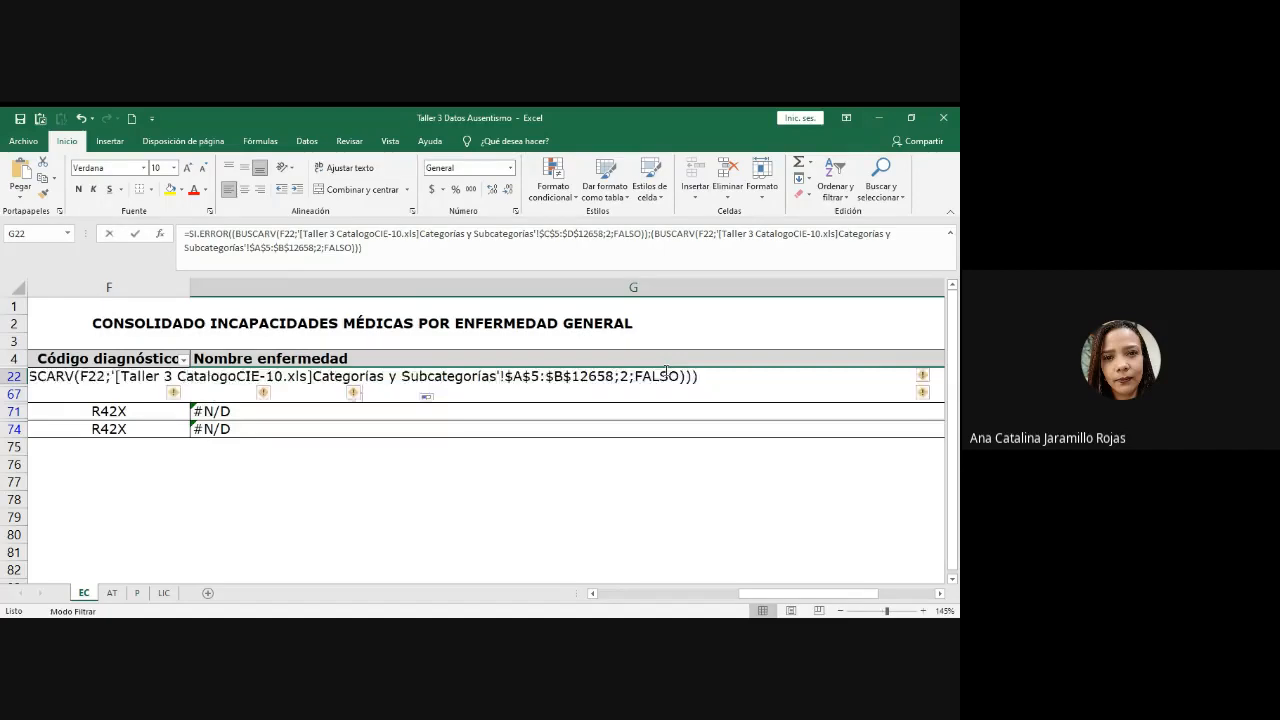
key(Escape)
key(ctrl+z)
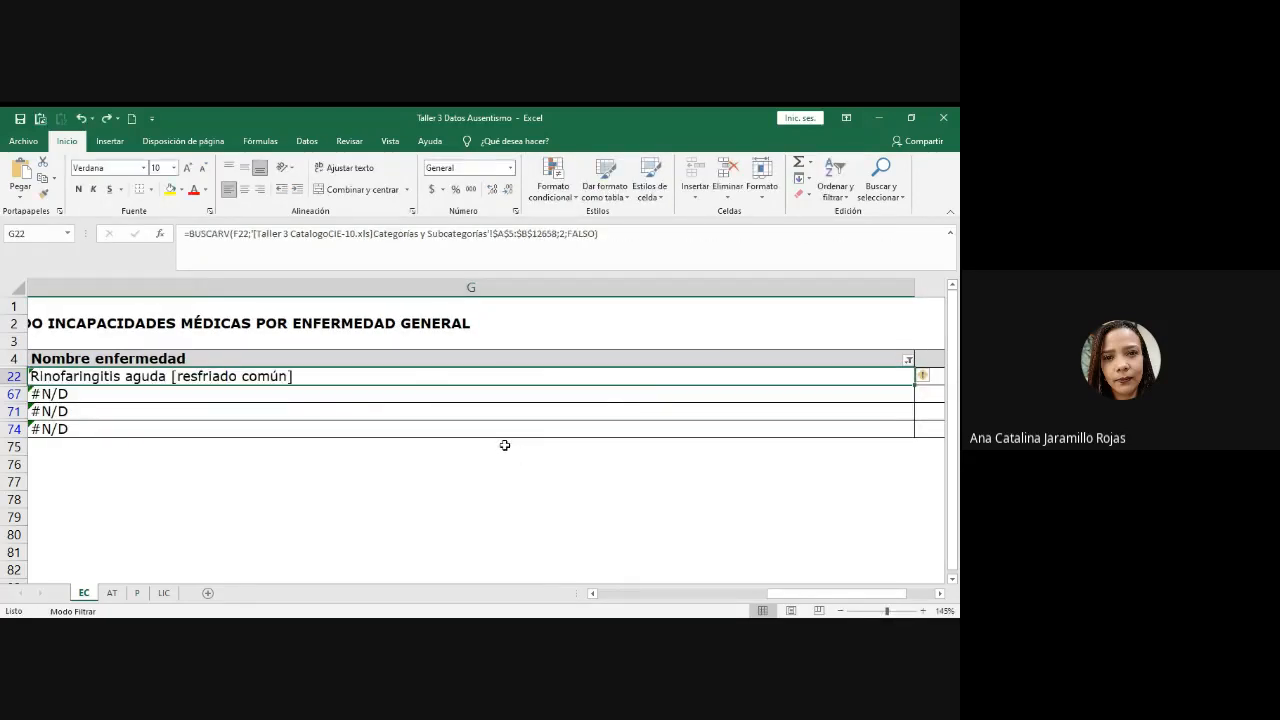
key(ctrl+z)
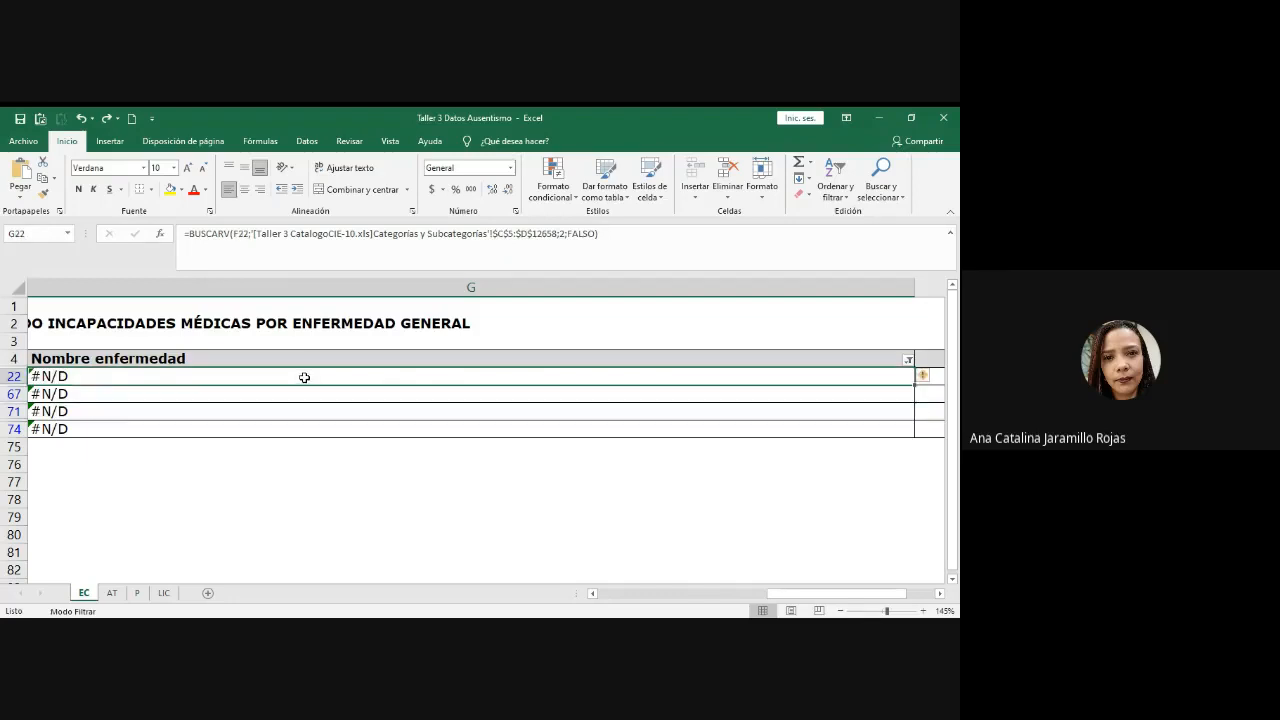
- Examine the C:D lookup range inside the BUSCARV formula of G22 without changing it
drag(840, 596, 806, 596)
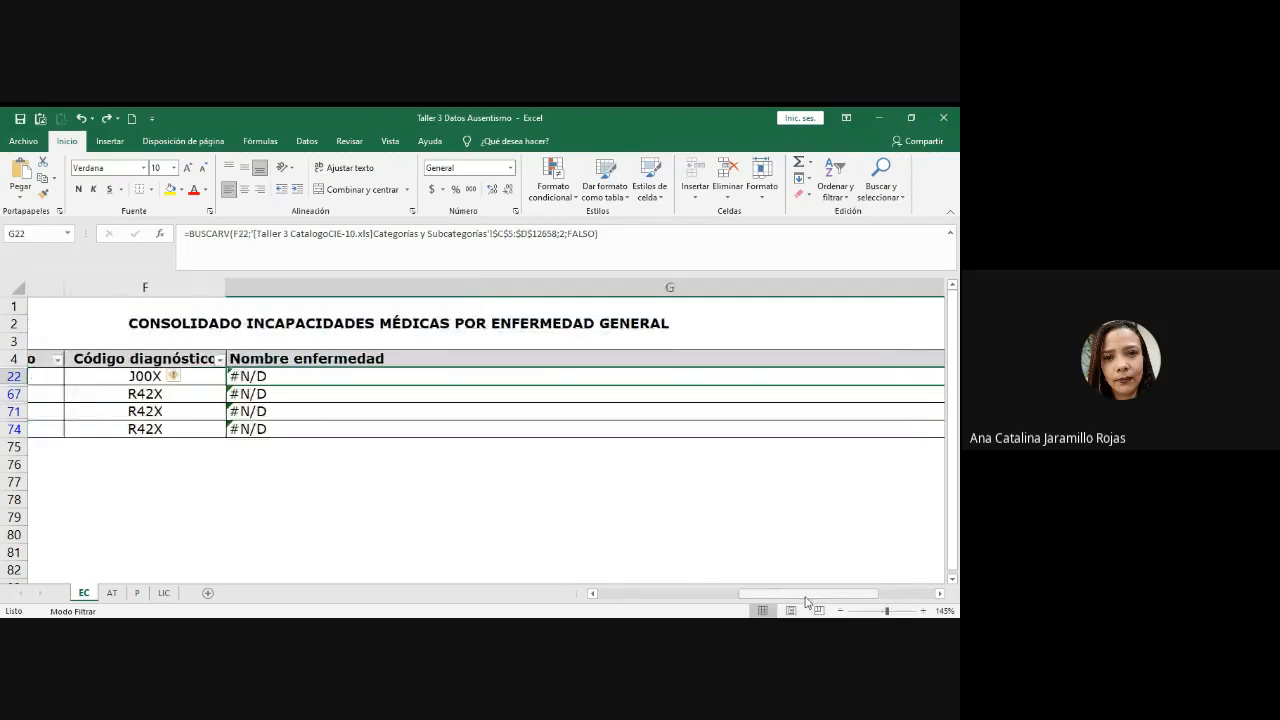
double_click(506, 375)
drag(544, 378, 602, 376)
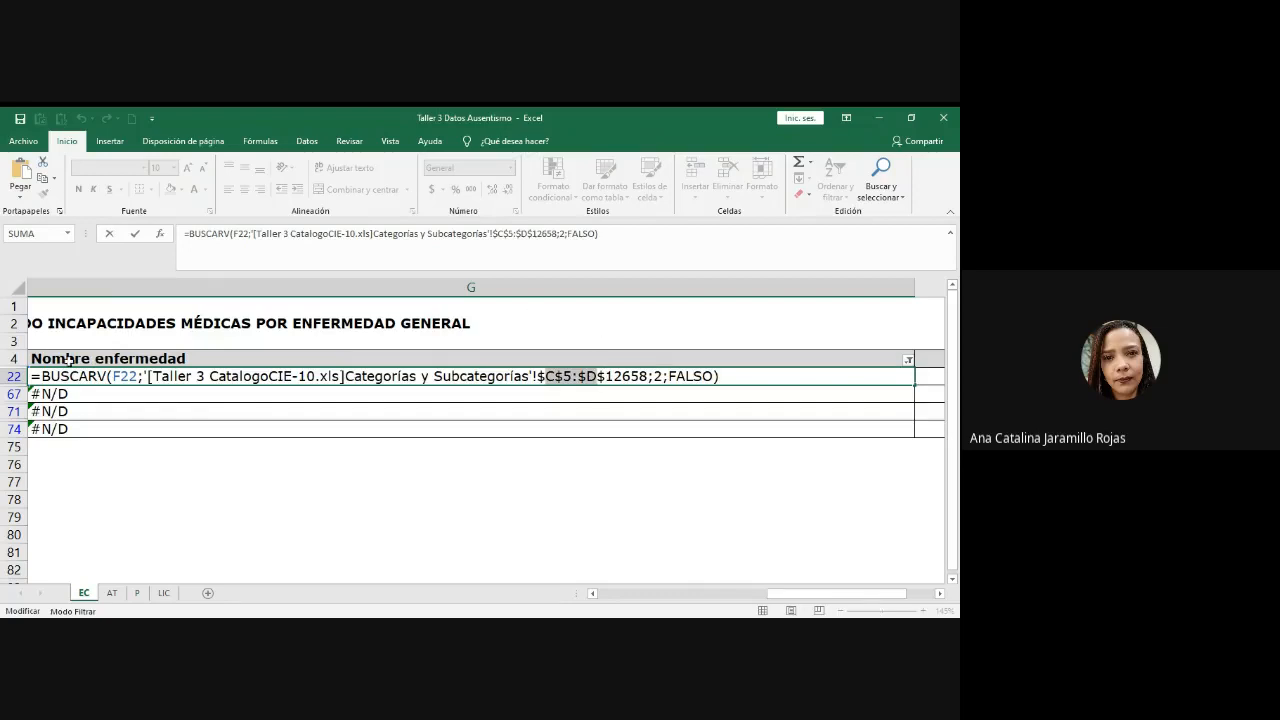
click(42, 376)
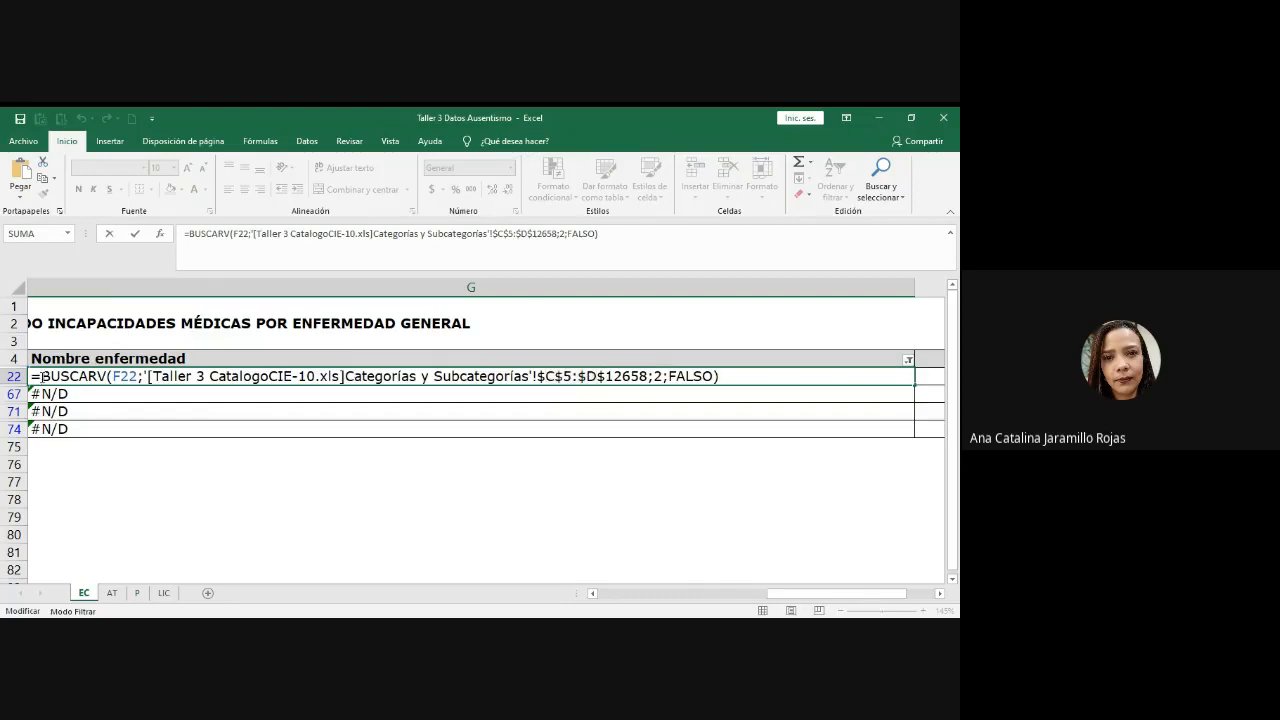
key(Return)
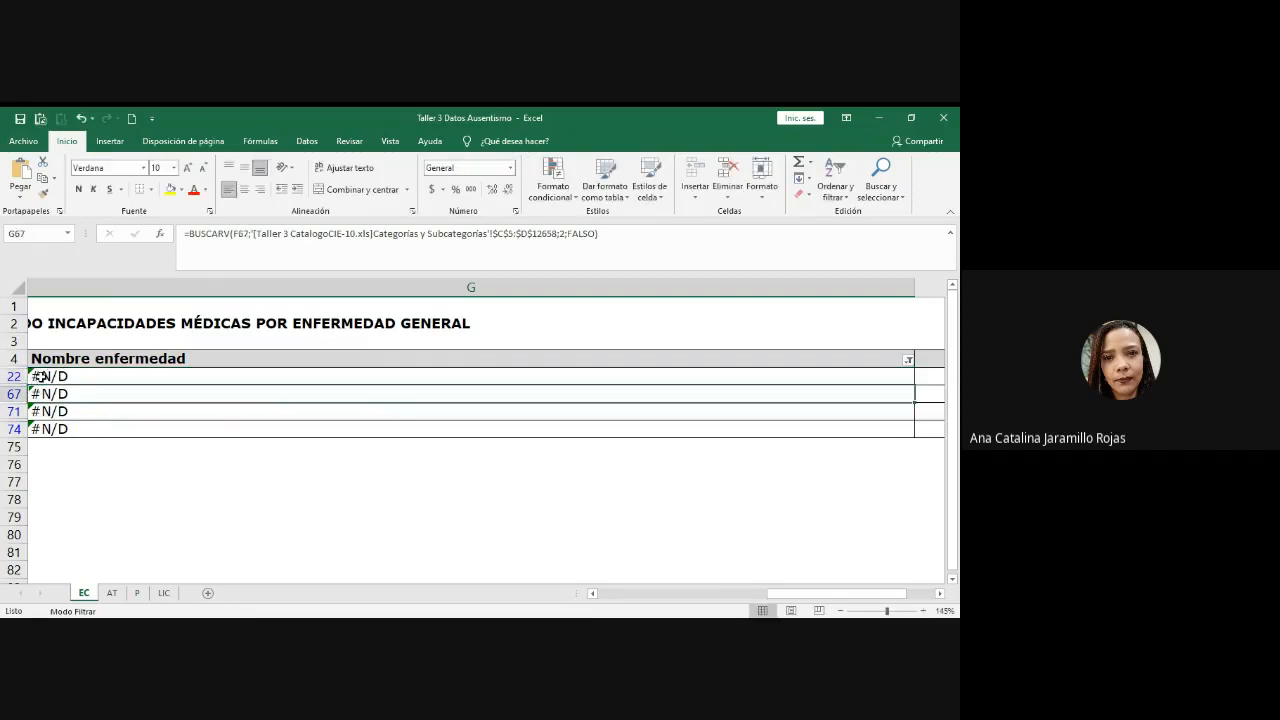
- Enclose the whole BUSCARV expression in G22 in an additional pair of parentheses
click(42, 376)
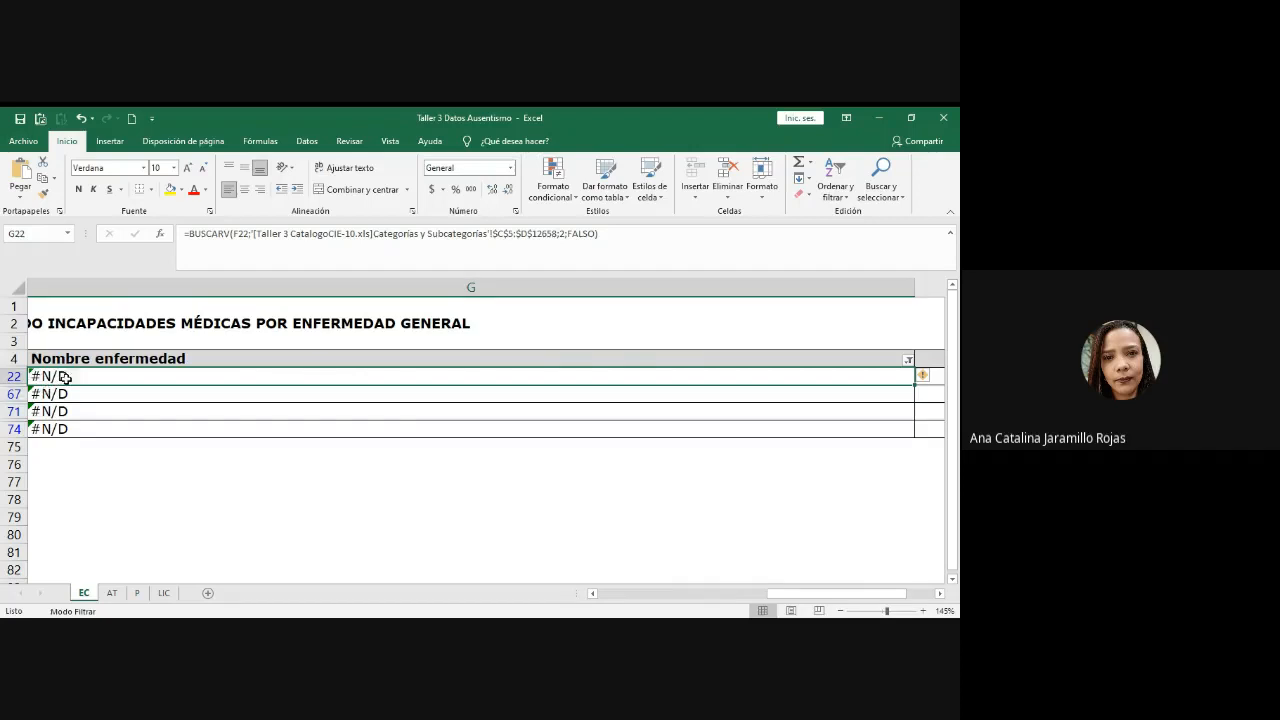
click(189, 233)
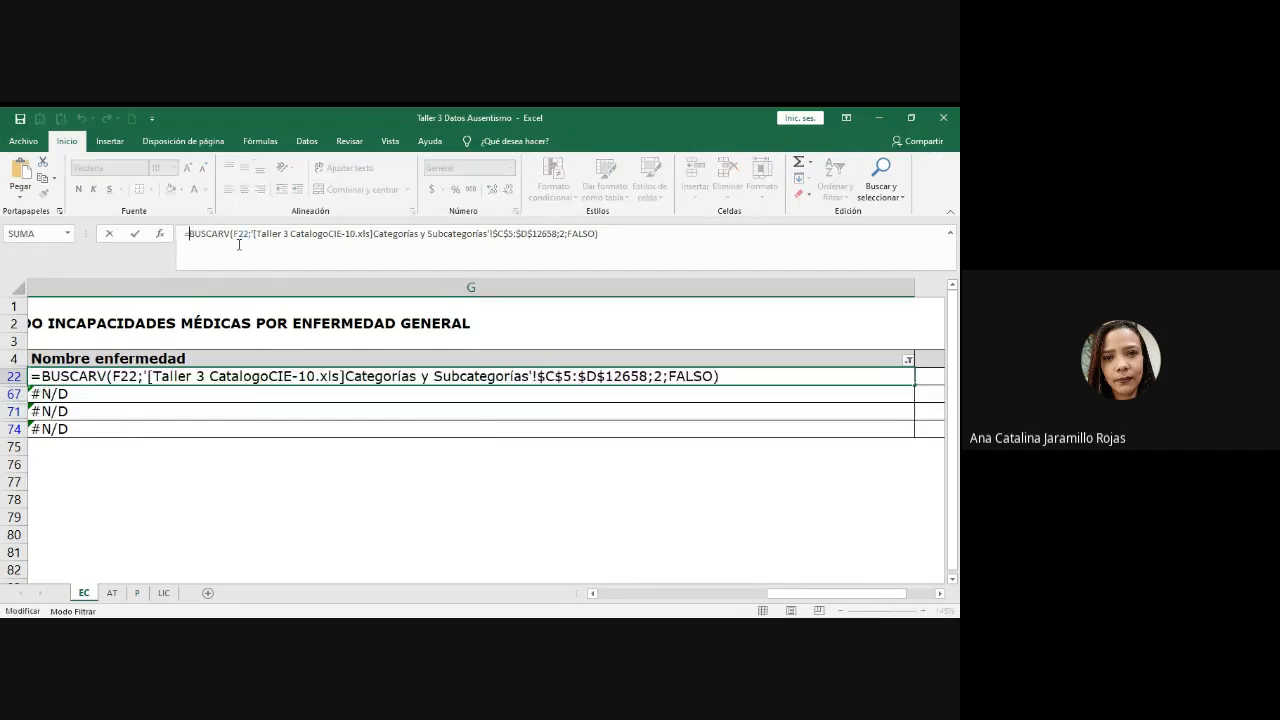
text(()
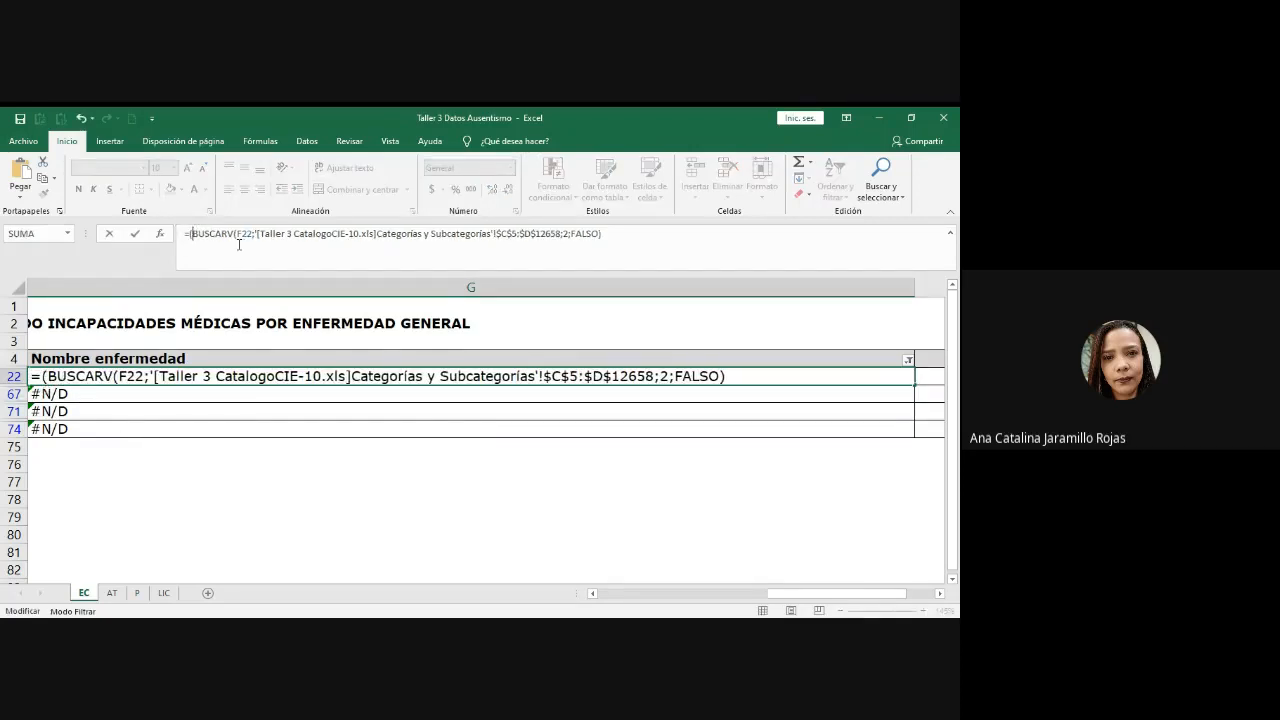
click(708, 240)
text())
- Insert SI.ERROR with an opening parenthesis before the parenthesised BUSCARV expression in the formula of G22
drag(607, 236, 190, 236)
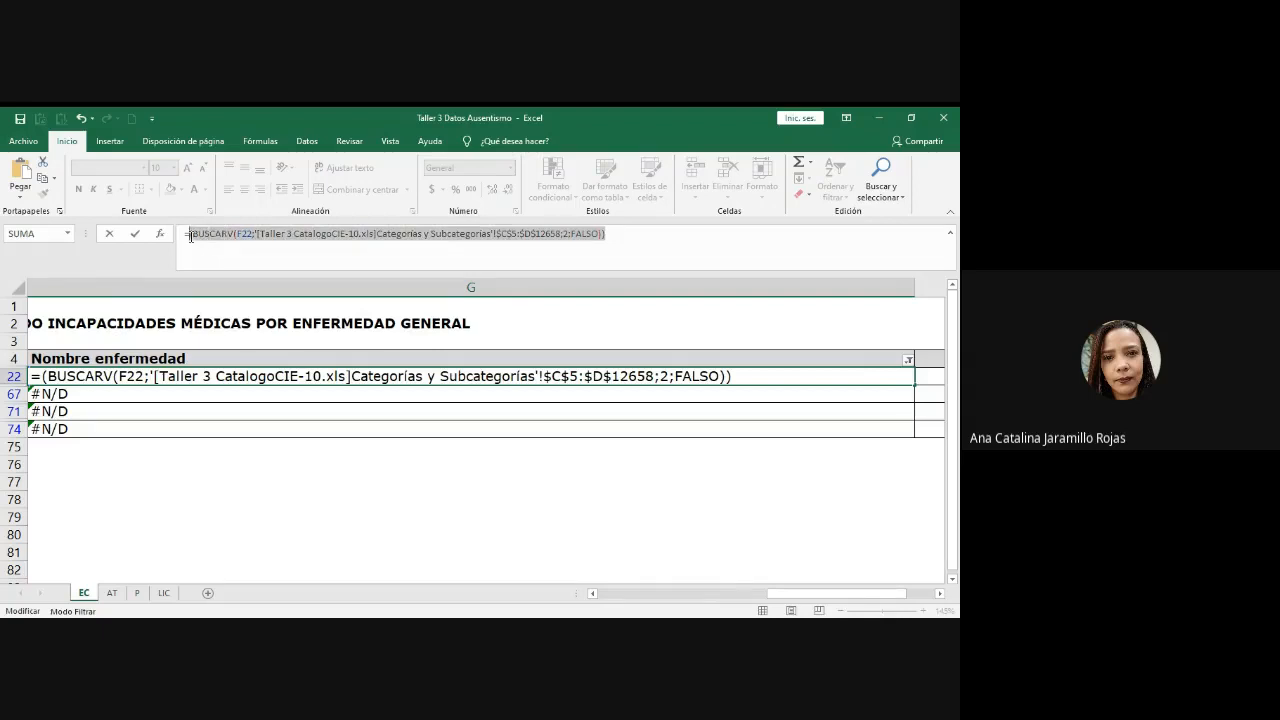
click(190, 236)
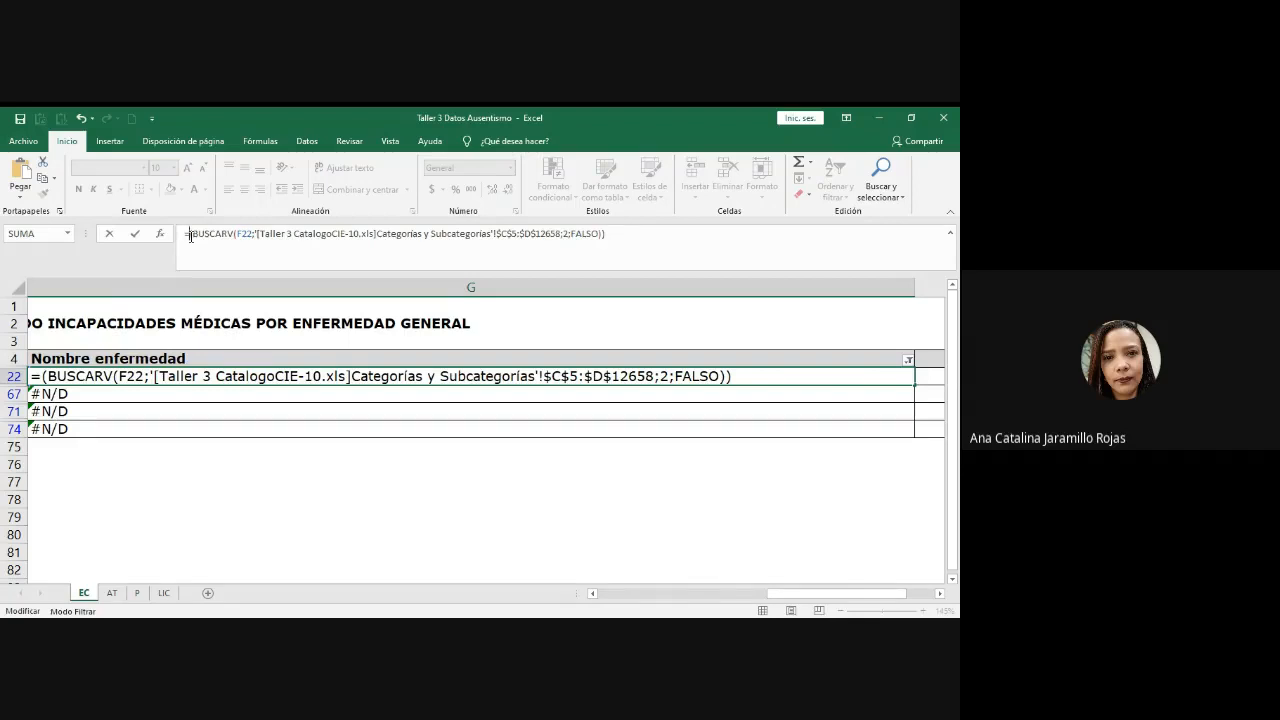
text(SI.E)
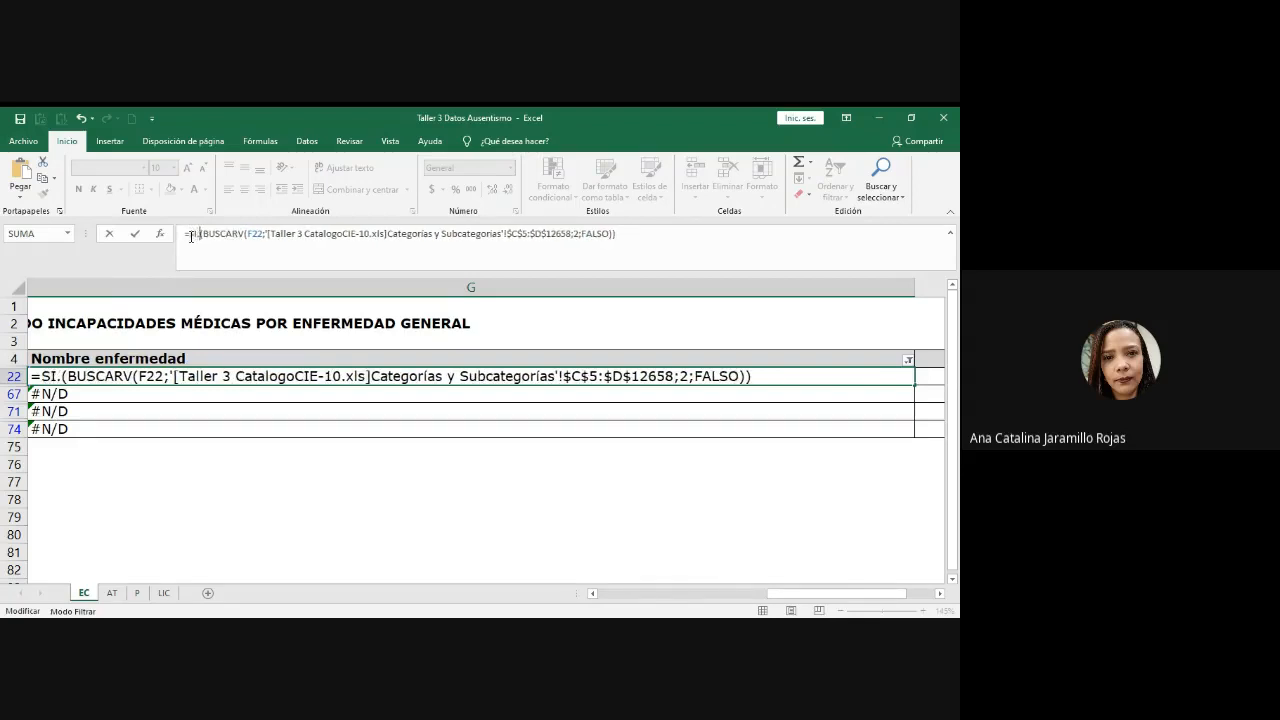
text(RRRO)
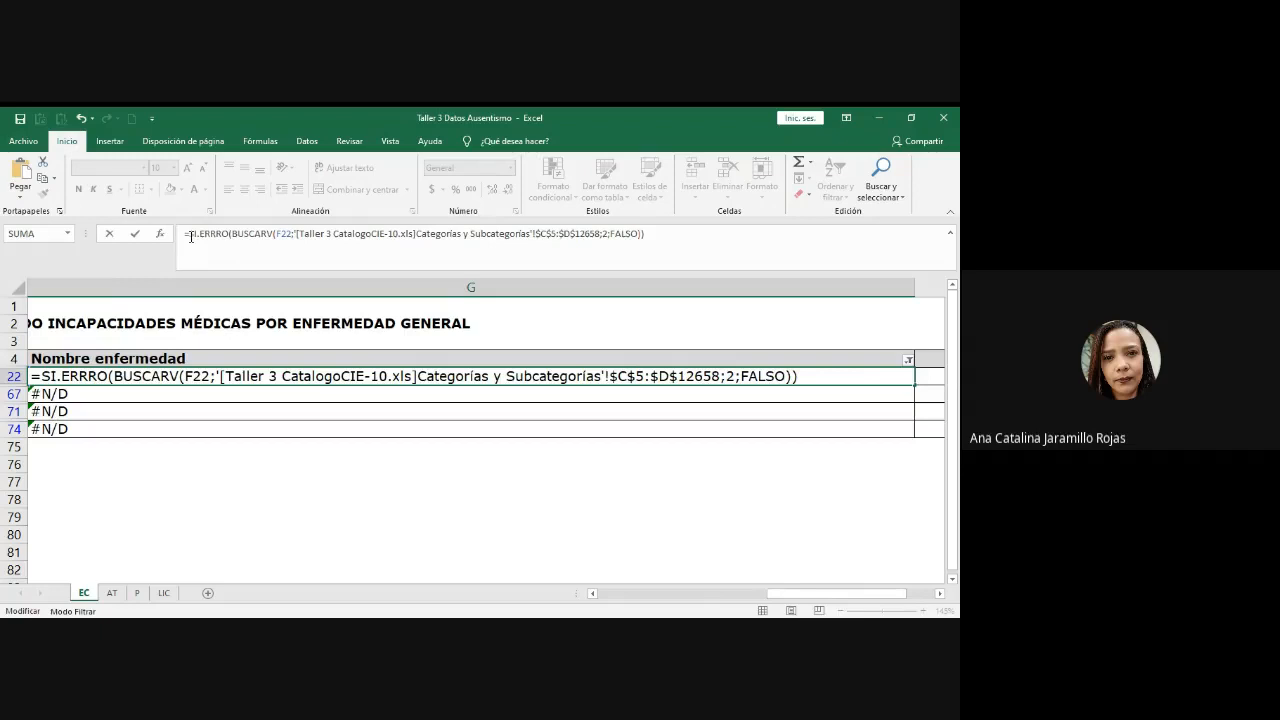
key(BackSpace)
key(BackSpace)
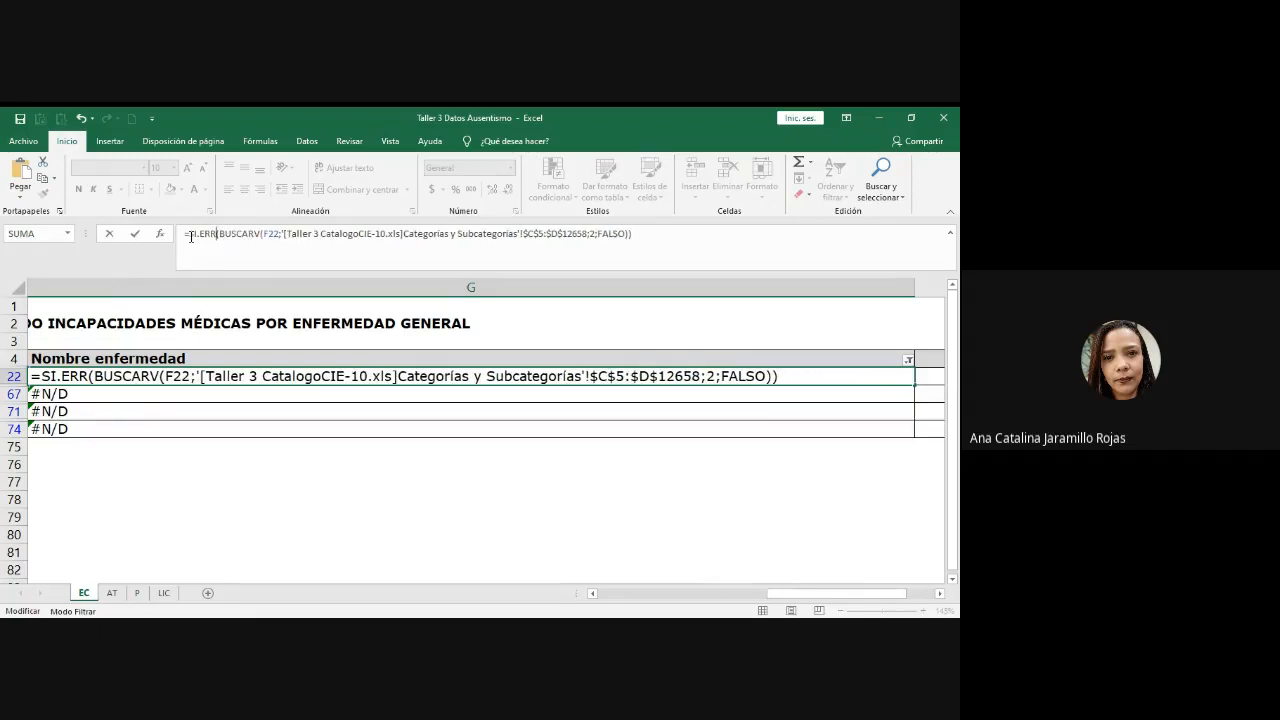
text(OR)
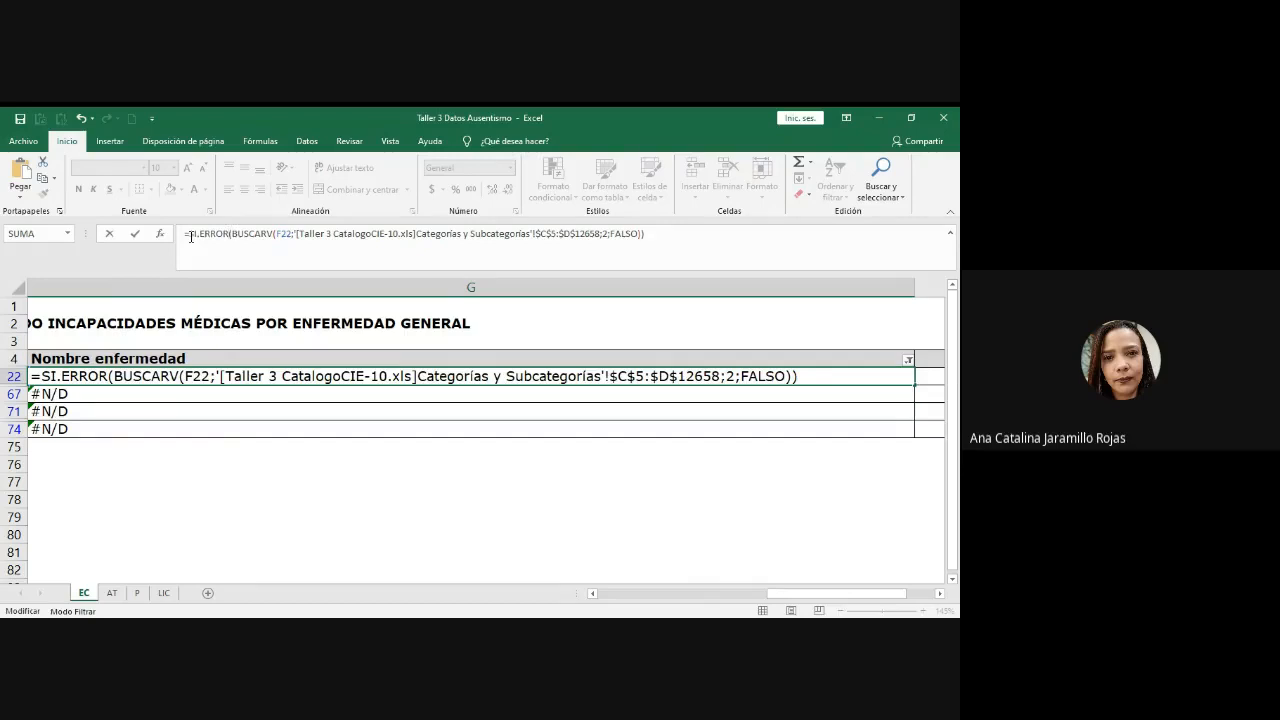
text(()
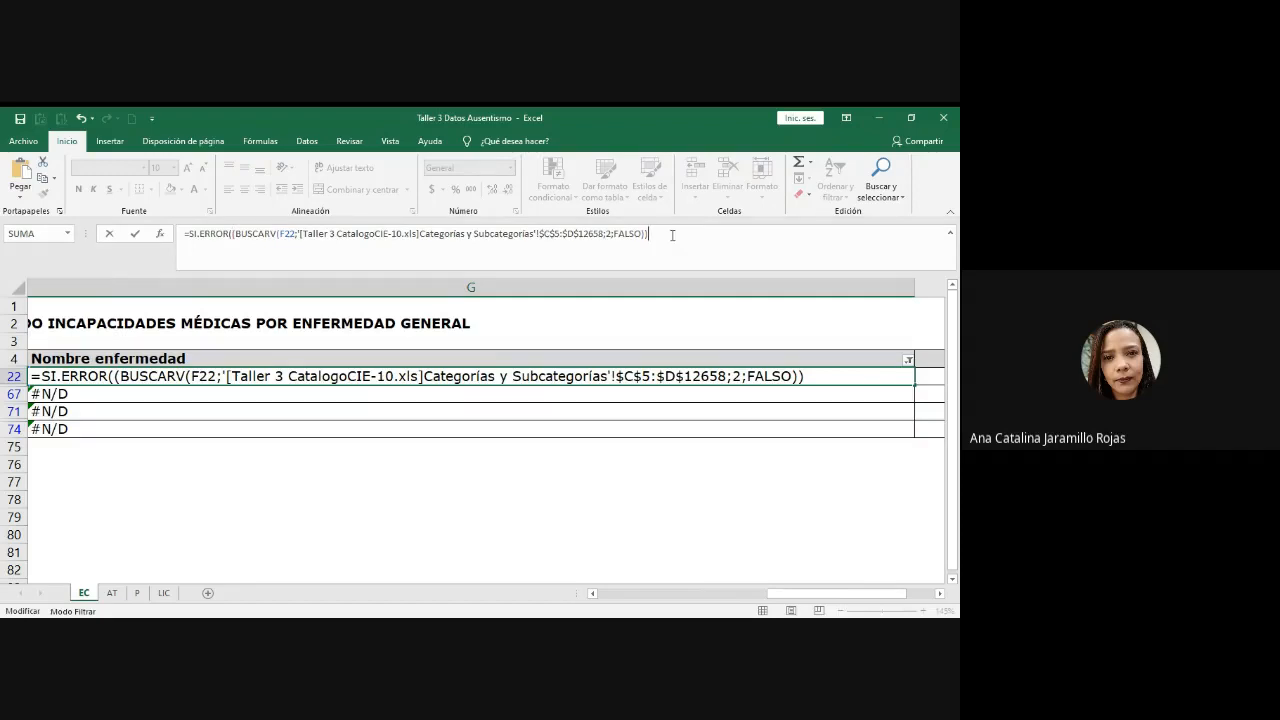
- Add a semicolon after the first BUSCARV in G22 and paste a copy of that parenthesised BUSCARV as the second SI.ERROR argument
drag(232, 234, 691, 234)
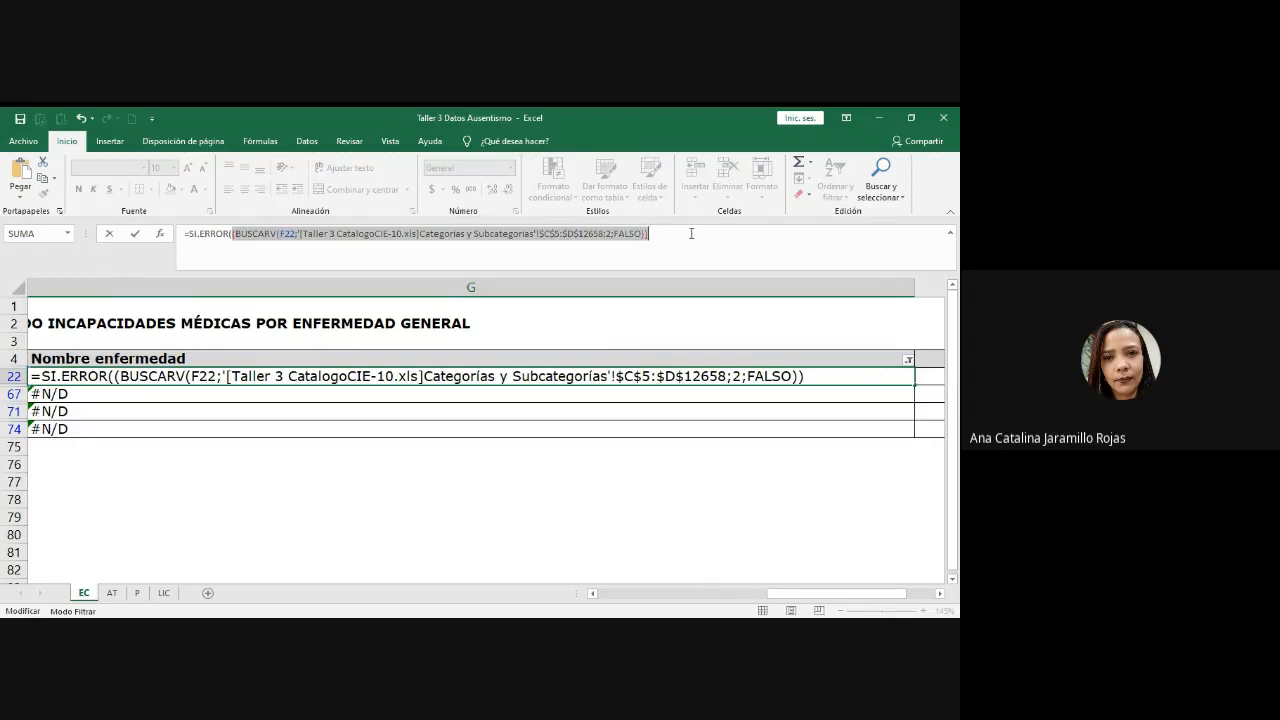
click(691, 234)
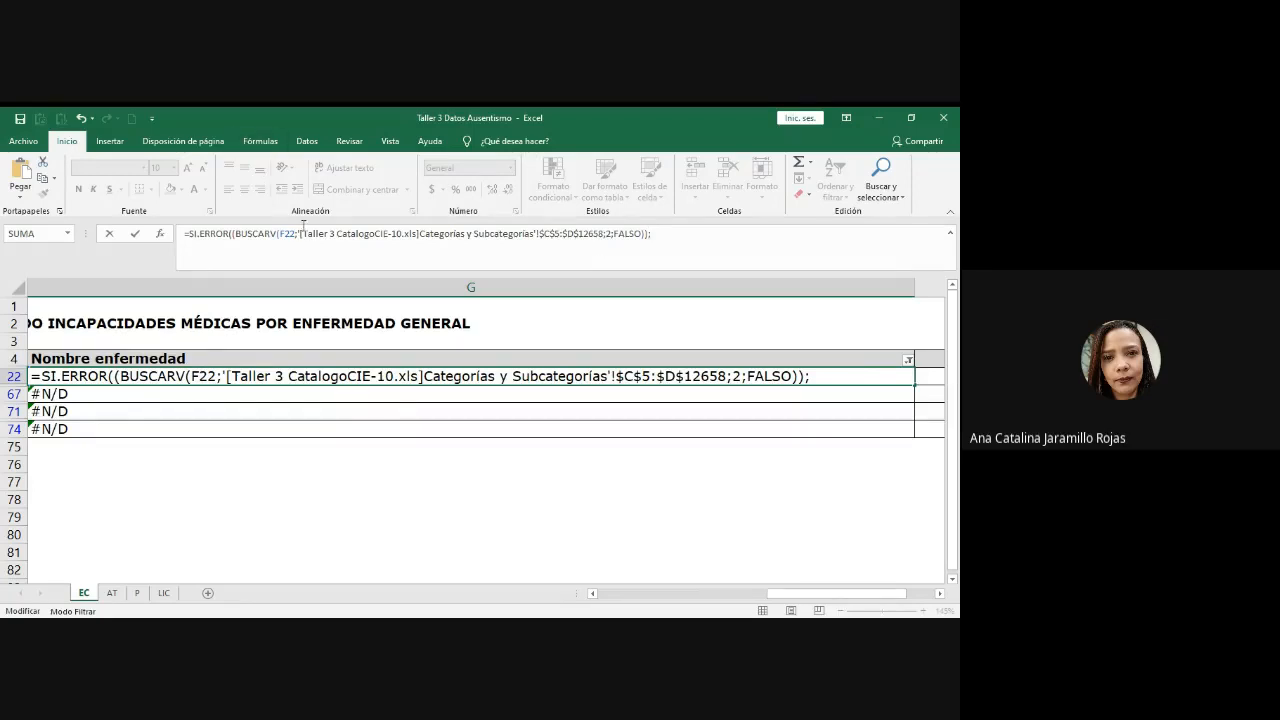
drag(232, 233, 651, 234)
shift+click(645, 233)
key(ctrl+c)
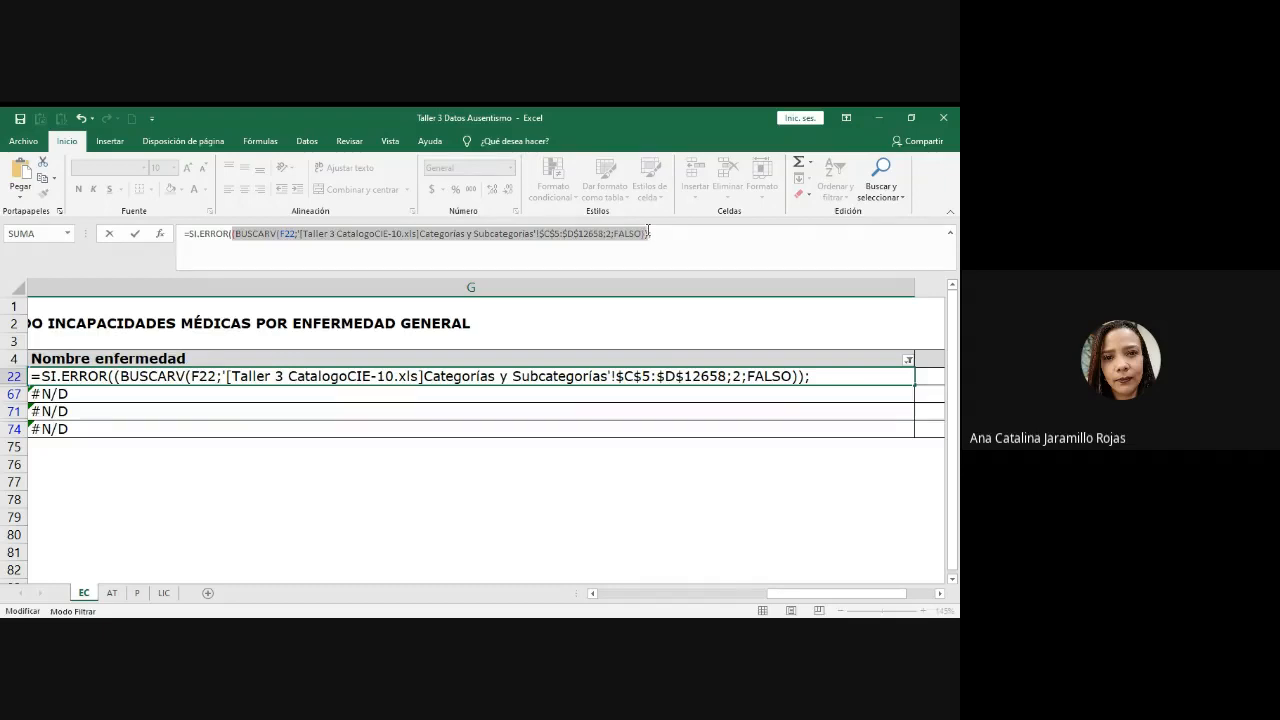
click(674, 234)
key(ctrl+v)
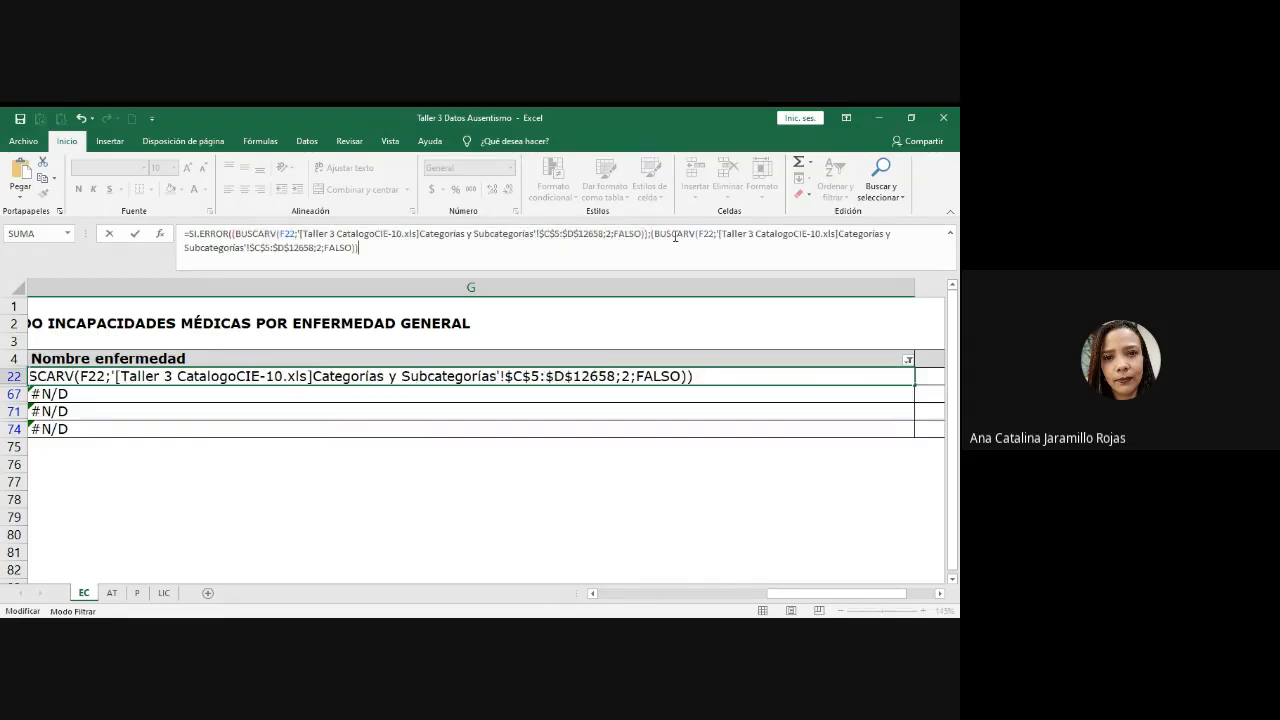
- Change the second BUSCARV's range in G22 to $A$5:$B$12658 and complete the SI.ERROR formula with a closing parenthesis
click(256, 247)
key(BackSpace)
text(A)
click(282, 248)
key(Delete)
text(B)
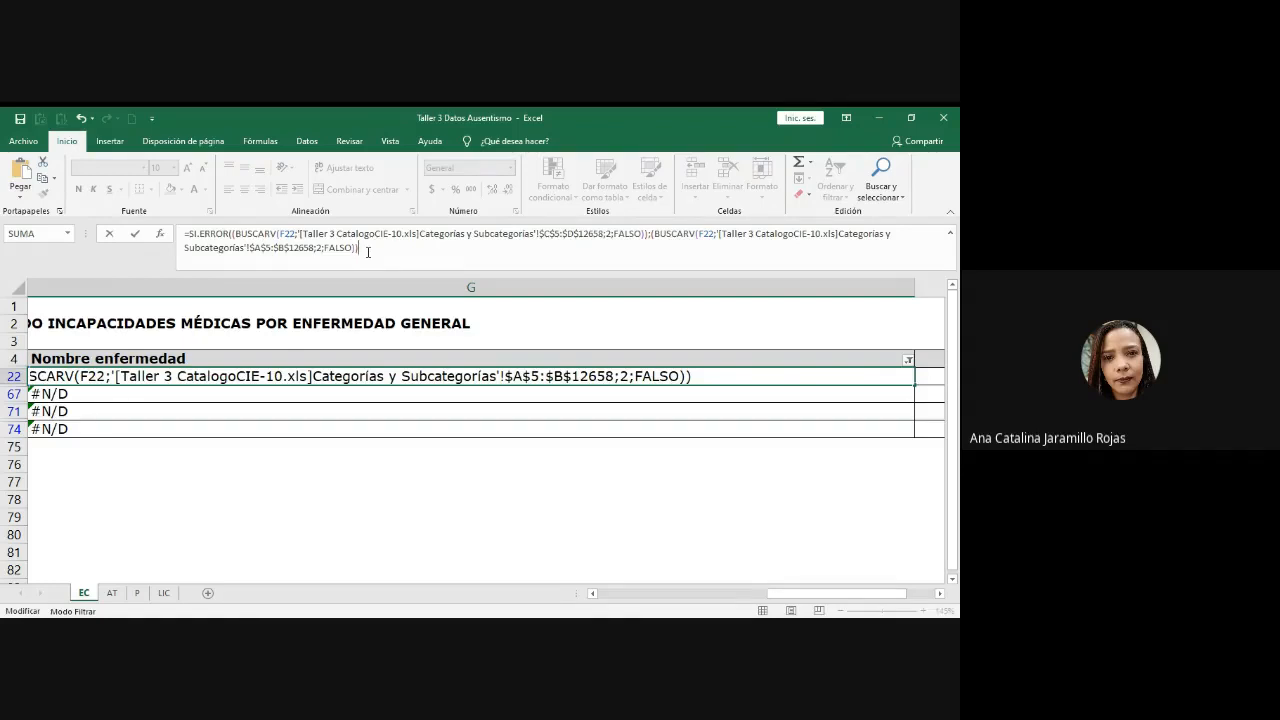
key(Return)
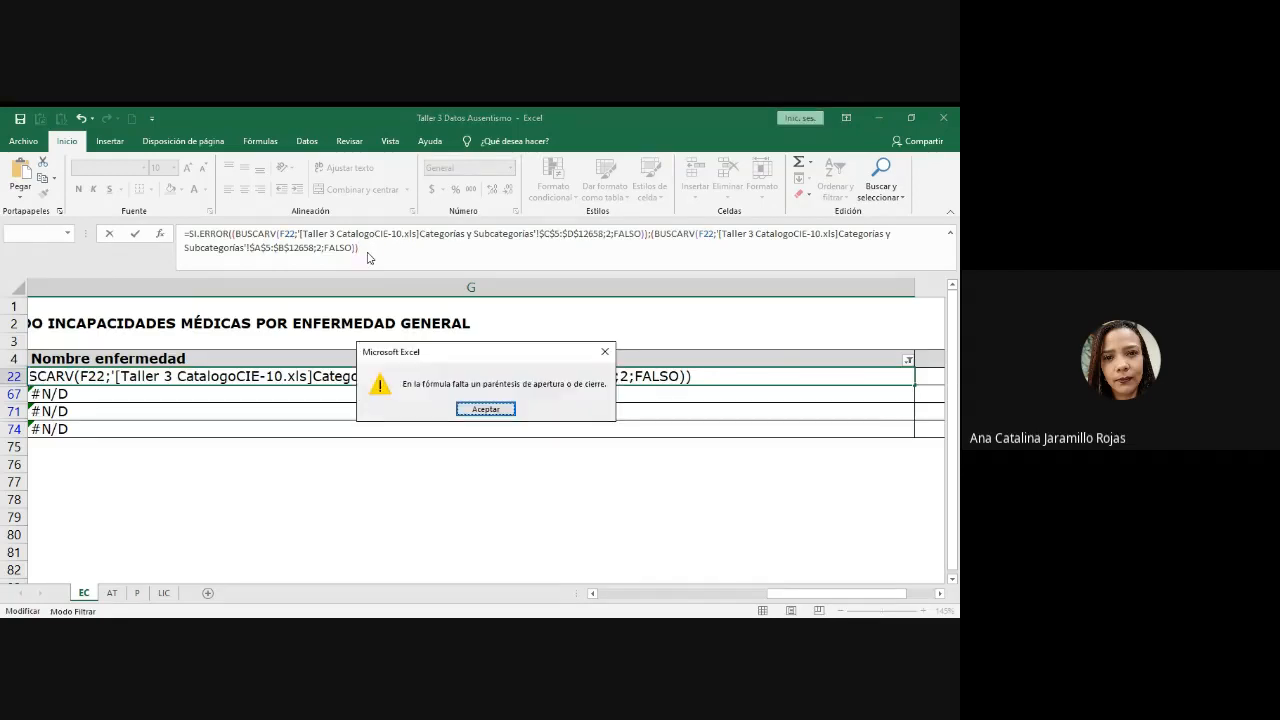
key(Return)
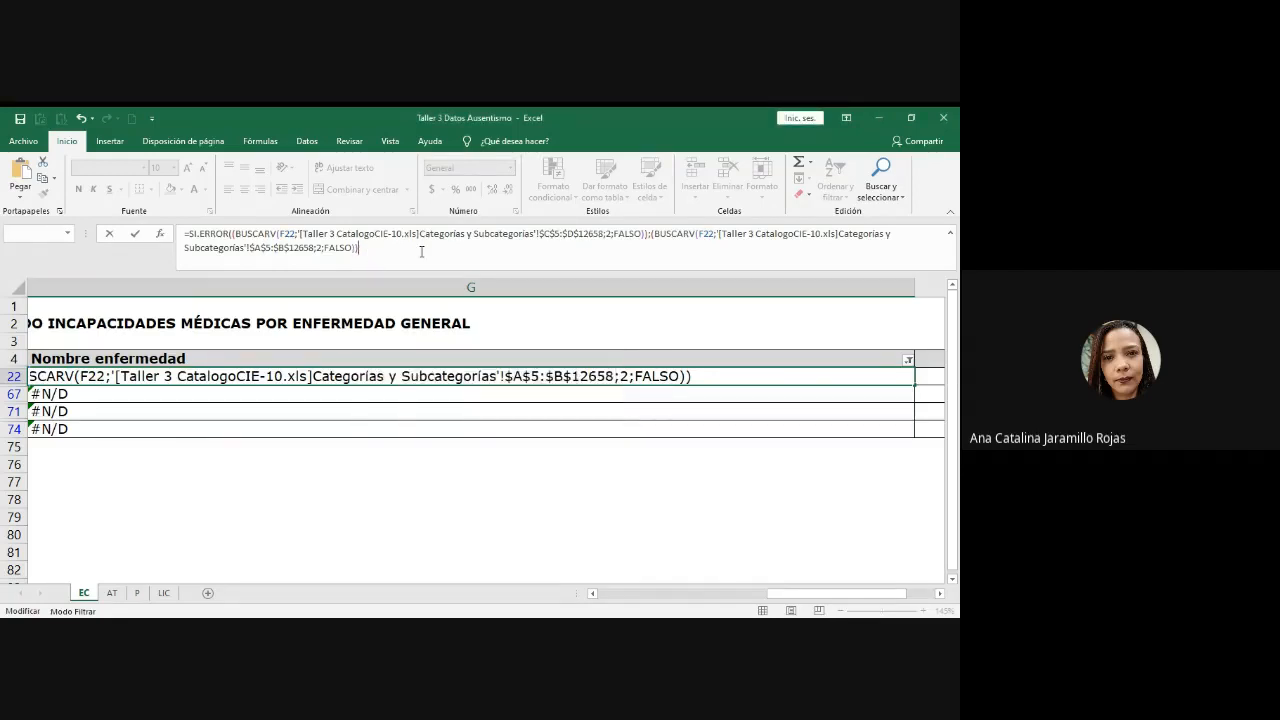
text())
key(Return)
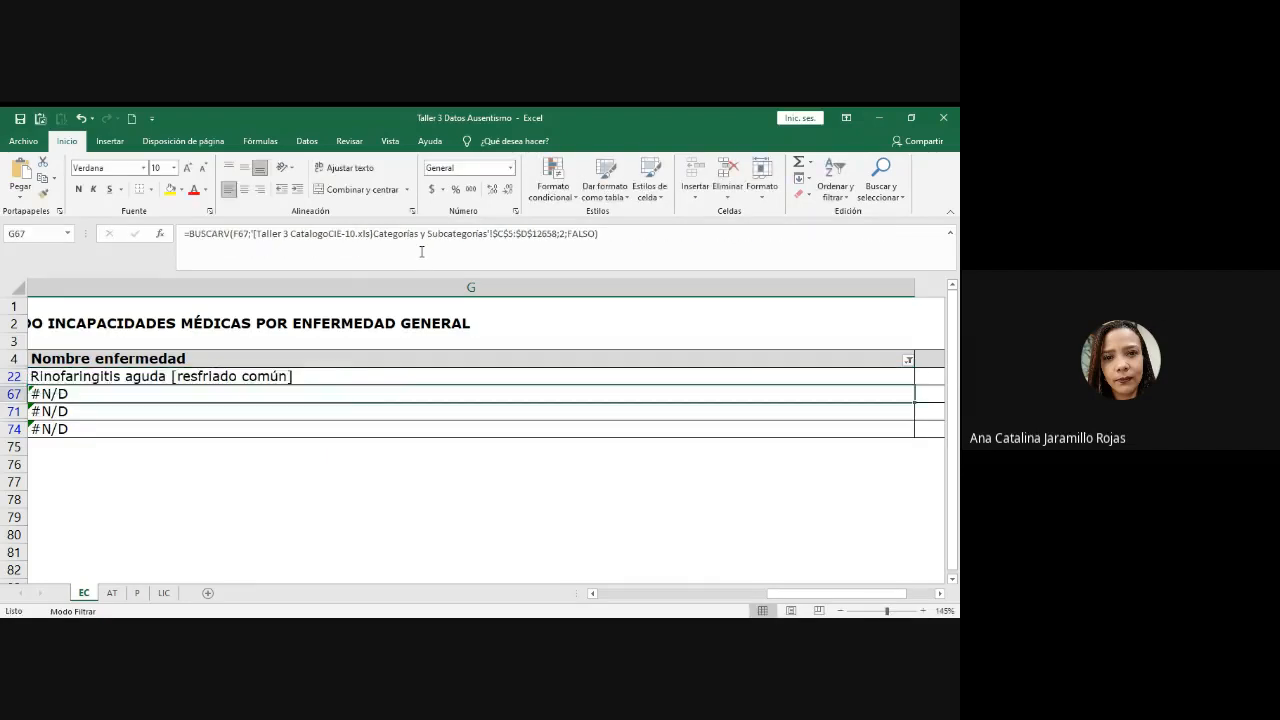
- Review the completed SI.ERROR formula in G22 alongside the record's diagnosis code, leaving it unchanged
key(Up)
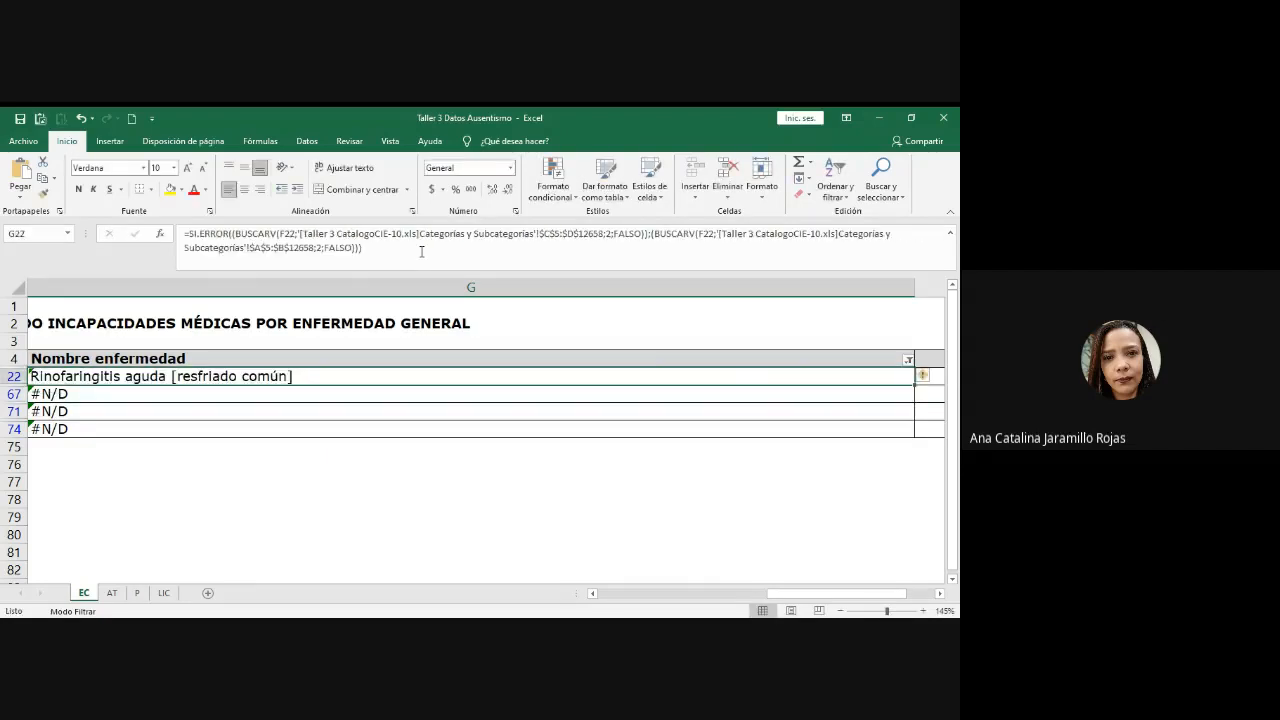
drag(790, 597, 732, 598)
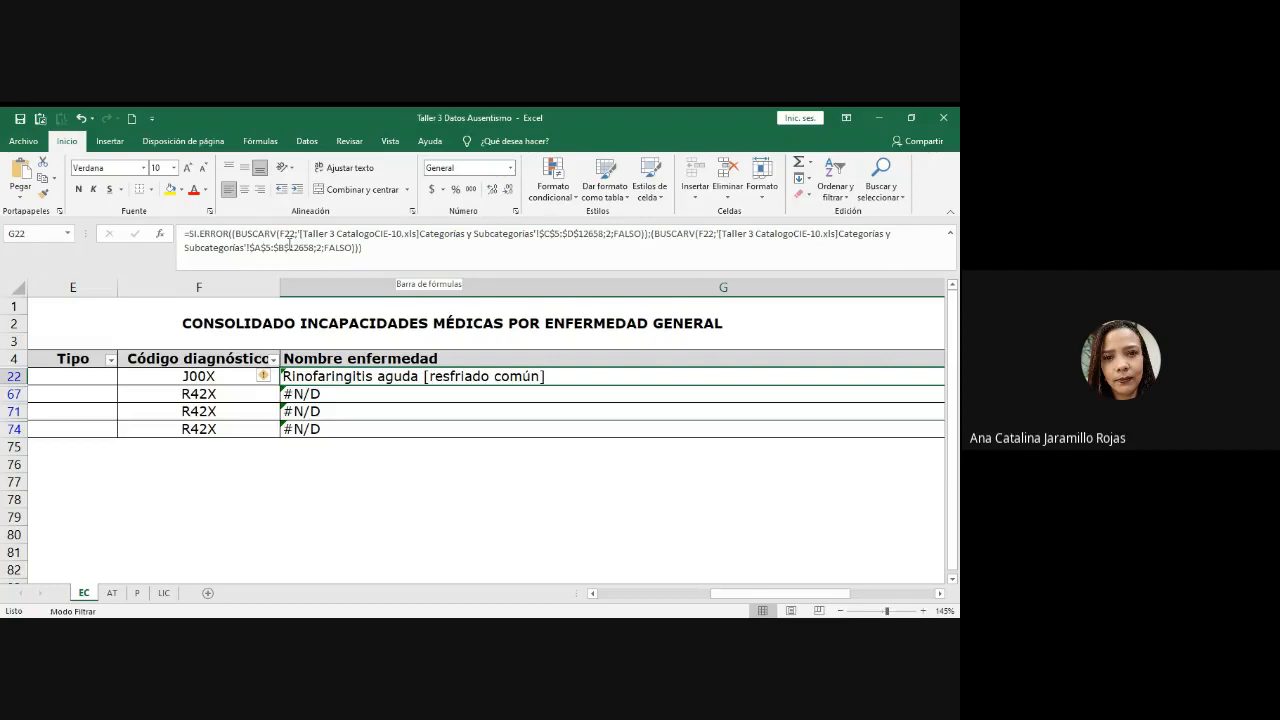
key(alt+Tab)
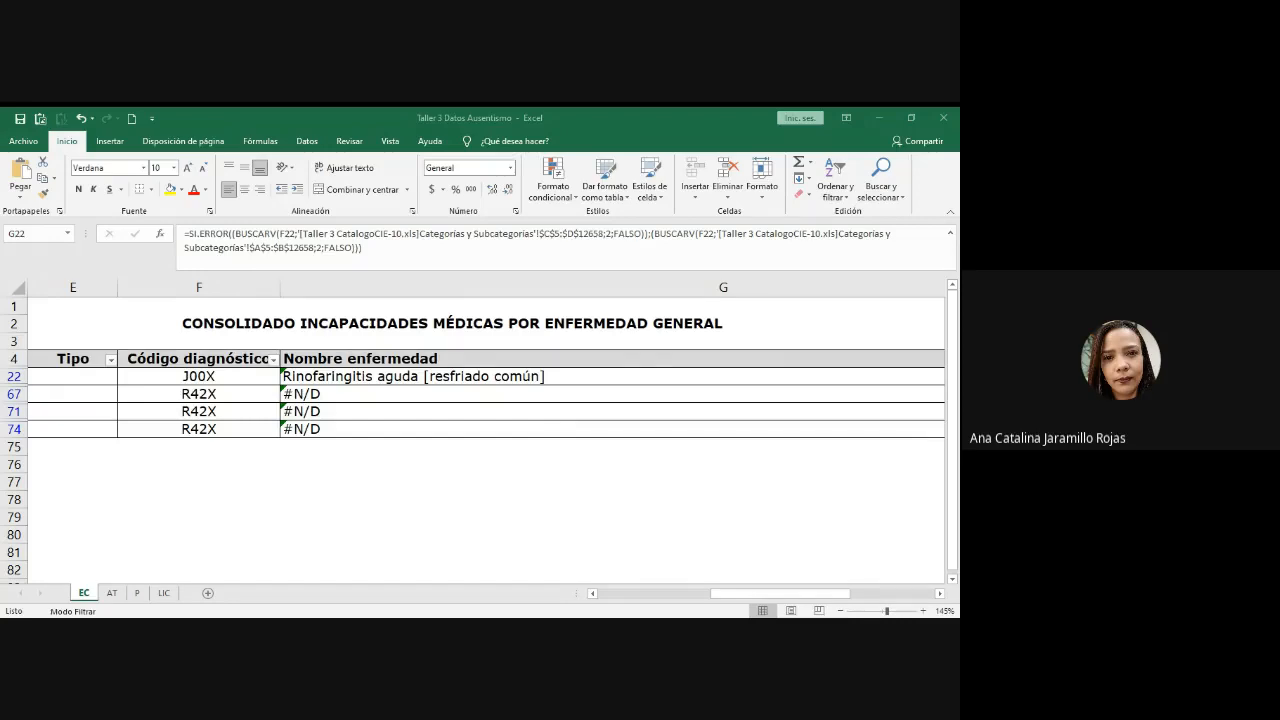
double_click(642, 376)
drag(618, 394, 69, 304)
key(Escape)
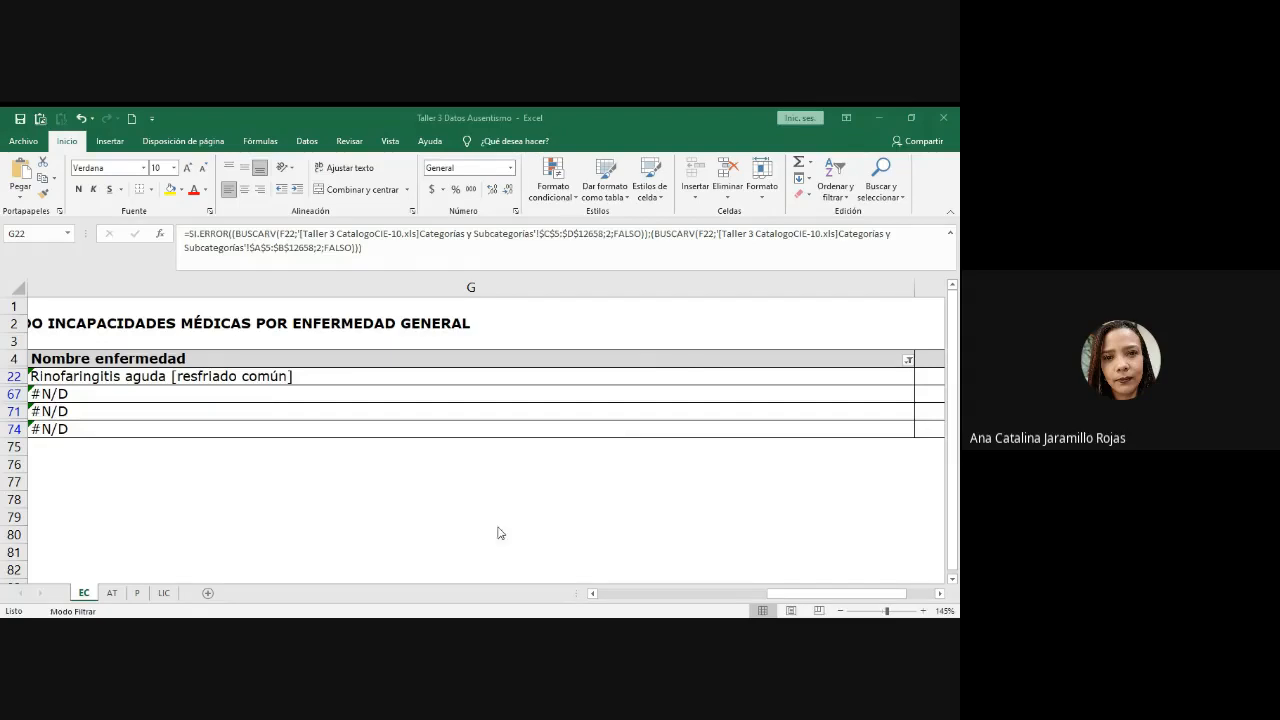
drag(785, 594, 750, 597)
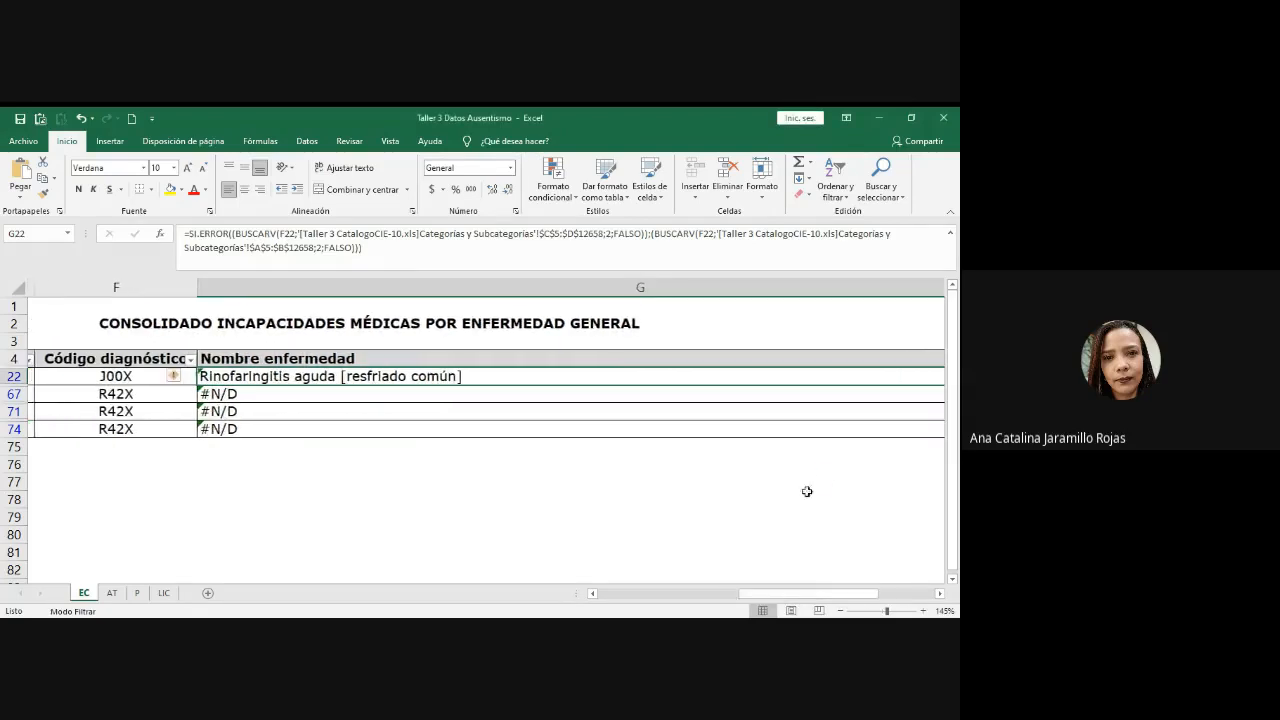
- Fill the SI.ERROR formula from G22 down to the three filtered R42X records in rows 67, 71 and 74
scroll(824, 477, down, 2)
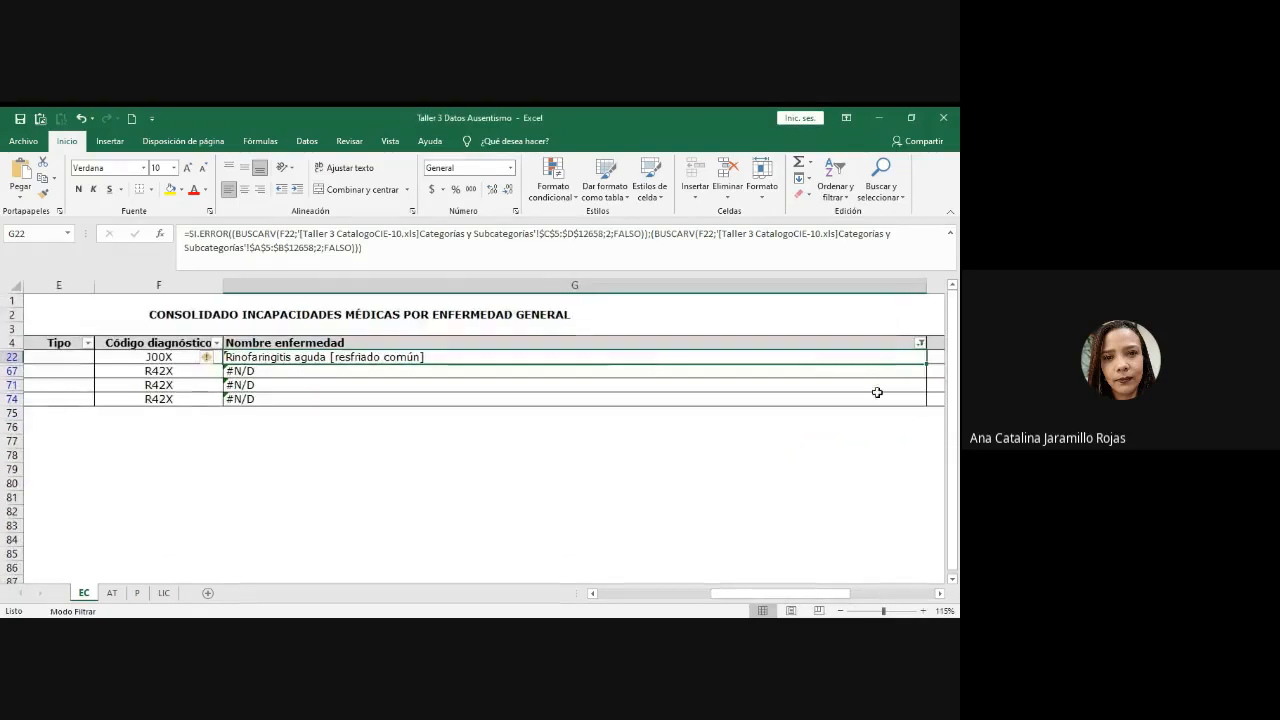
click(920, 343)
click(427, 396)
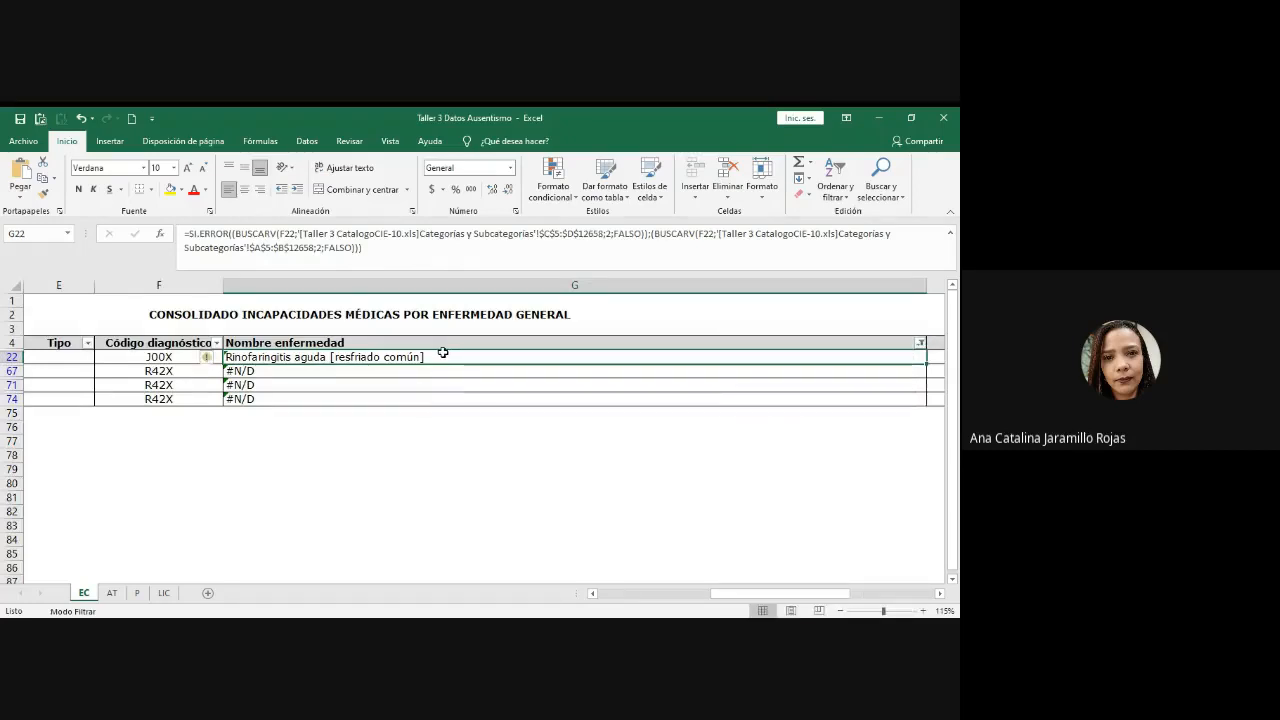
drag(926, 363, 920, 404)
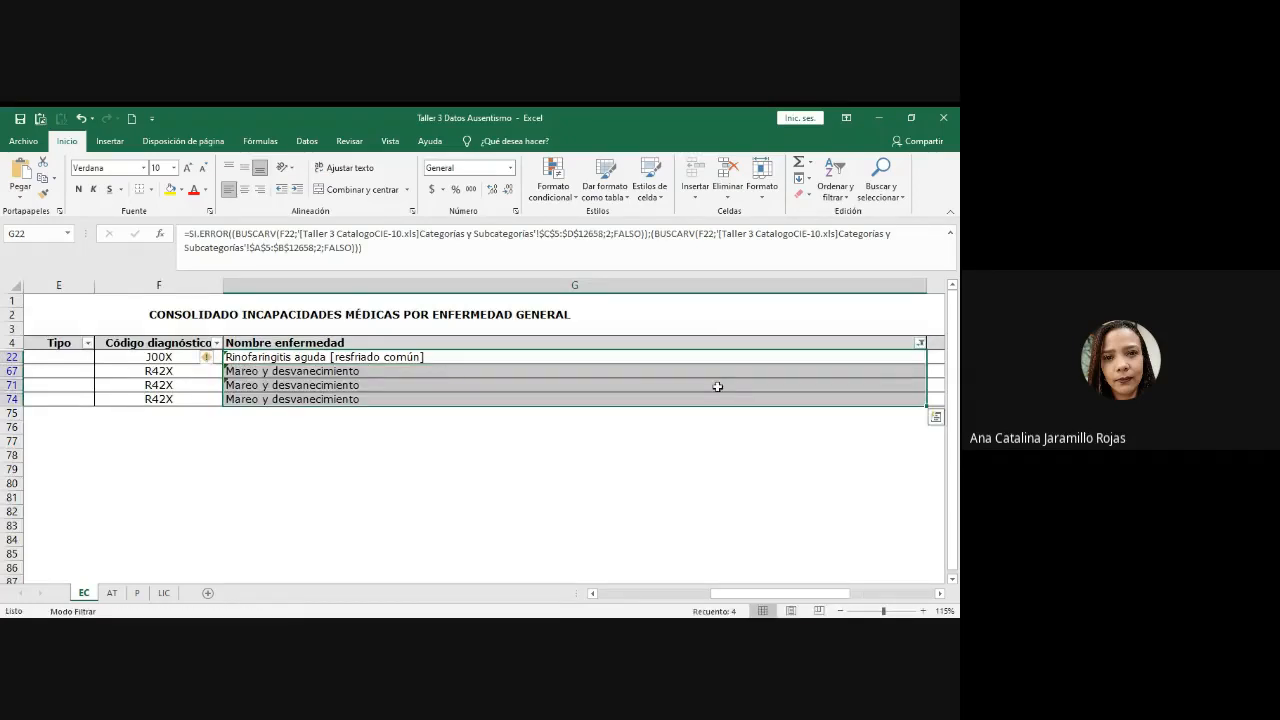
click(451, 370)
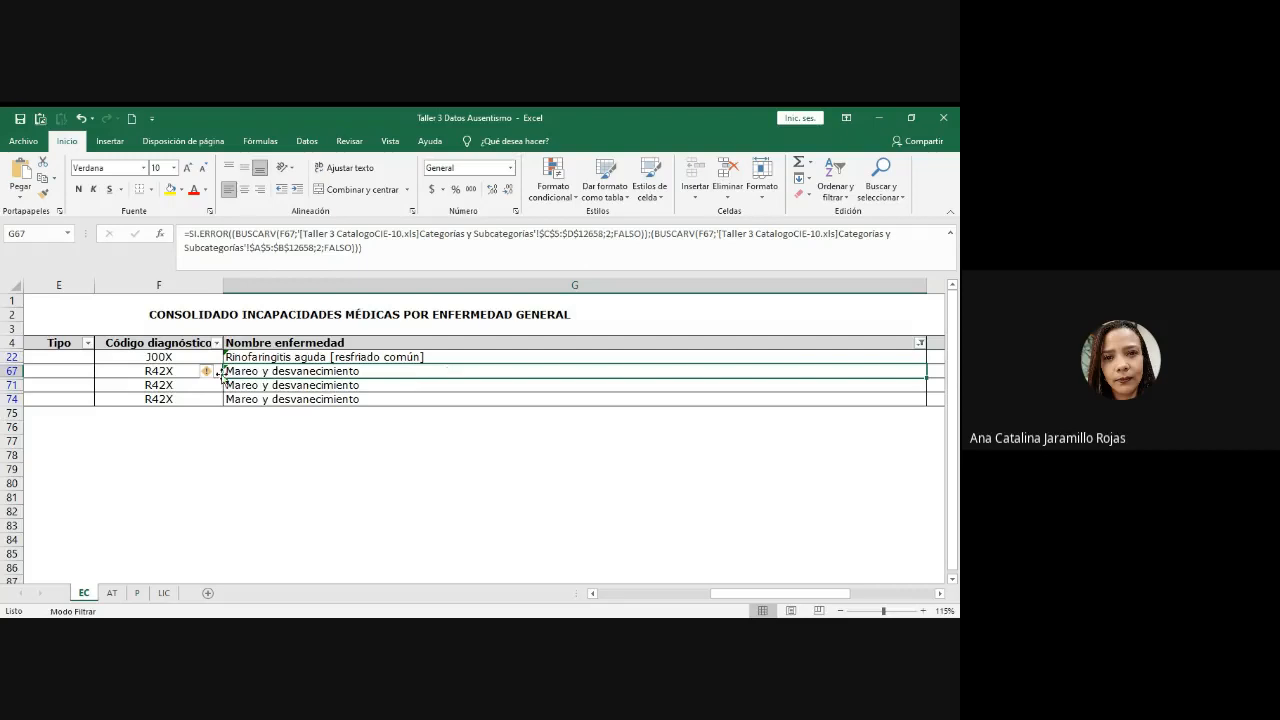
- Compare the J00X code with its disease name, and clear the Nombre enfermedad filter to show all records
mouse_move(318, 358)
mouse_down()
mouse_move(334, 401)
mouse_move(303, 357)
mouse_up()
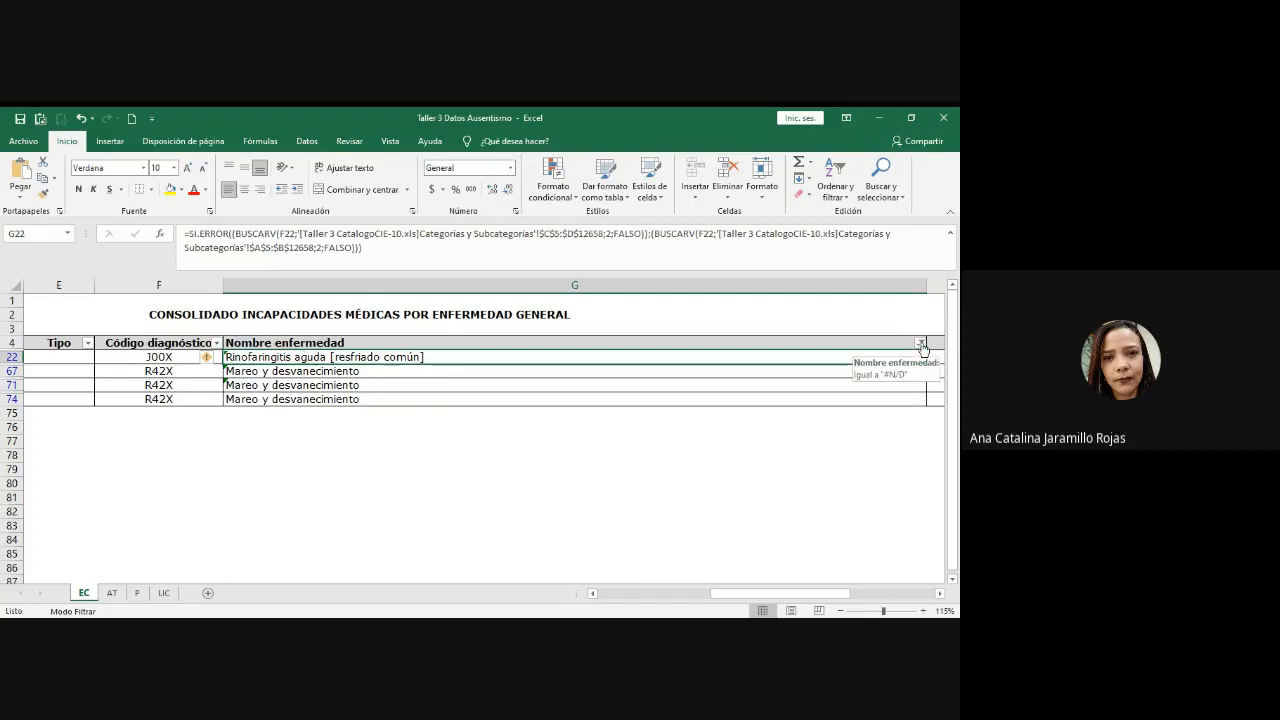
click(172, 358)
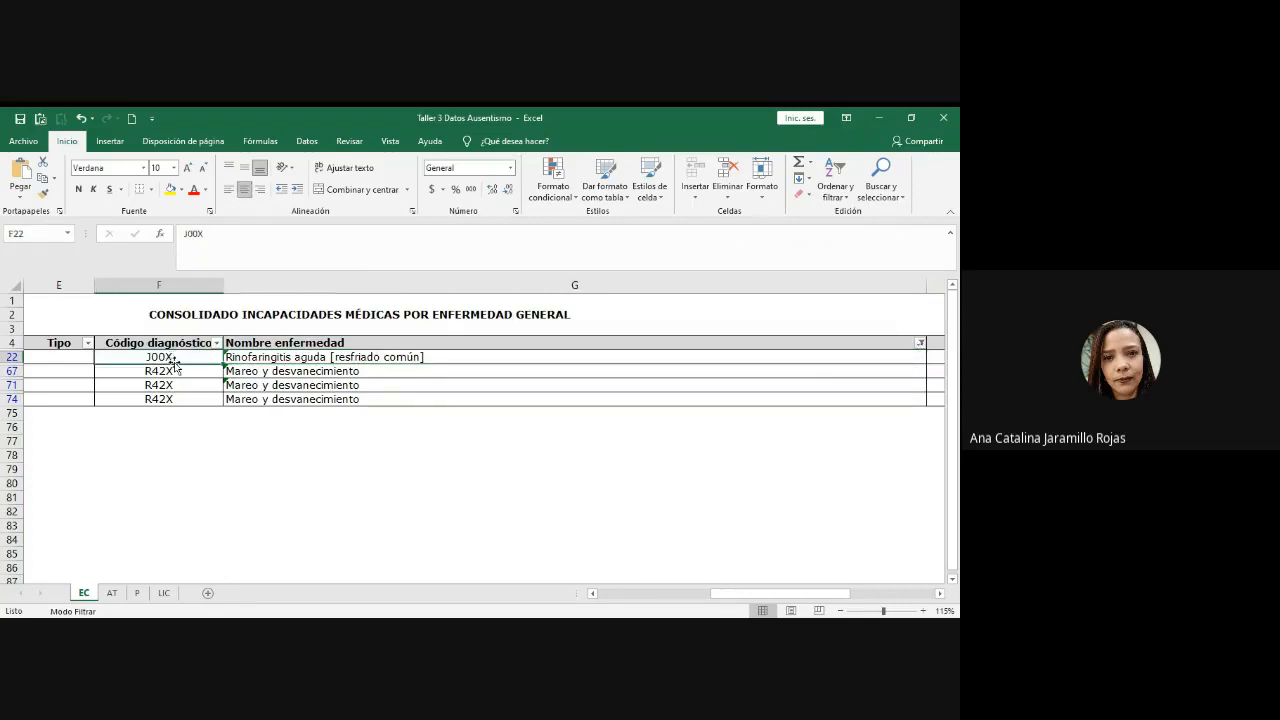
drag(194, 357, 282, 367)
click(169, 357)
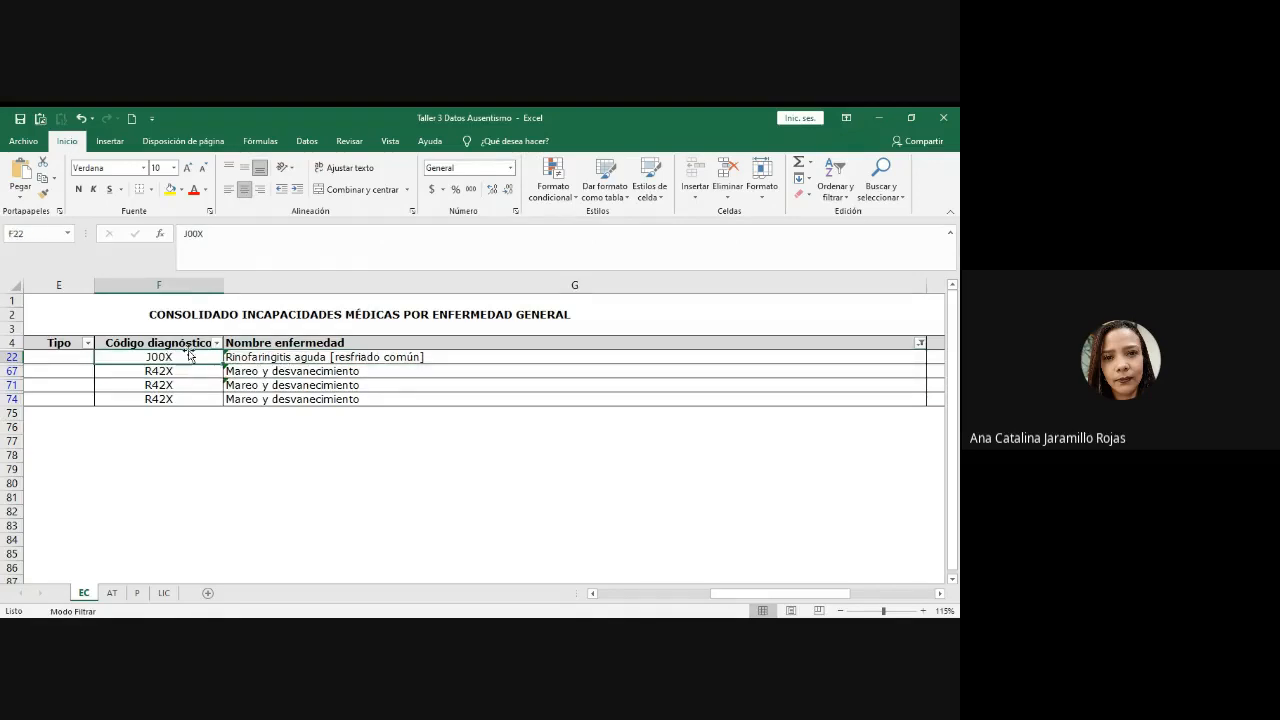
click(919, 342)
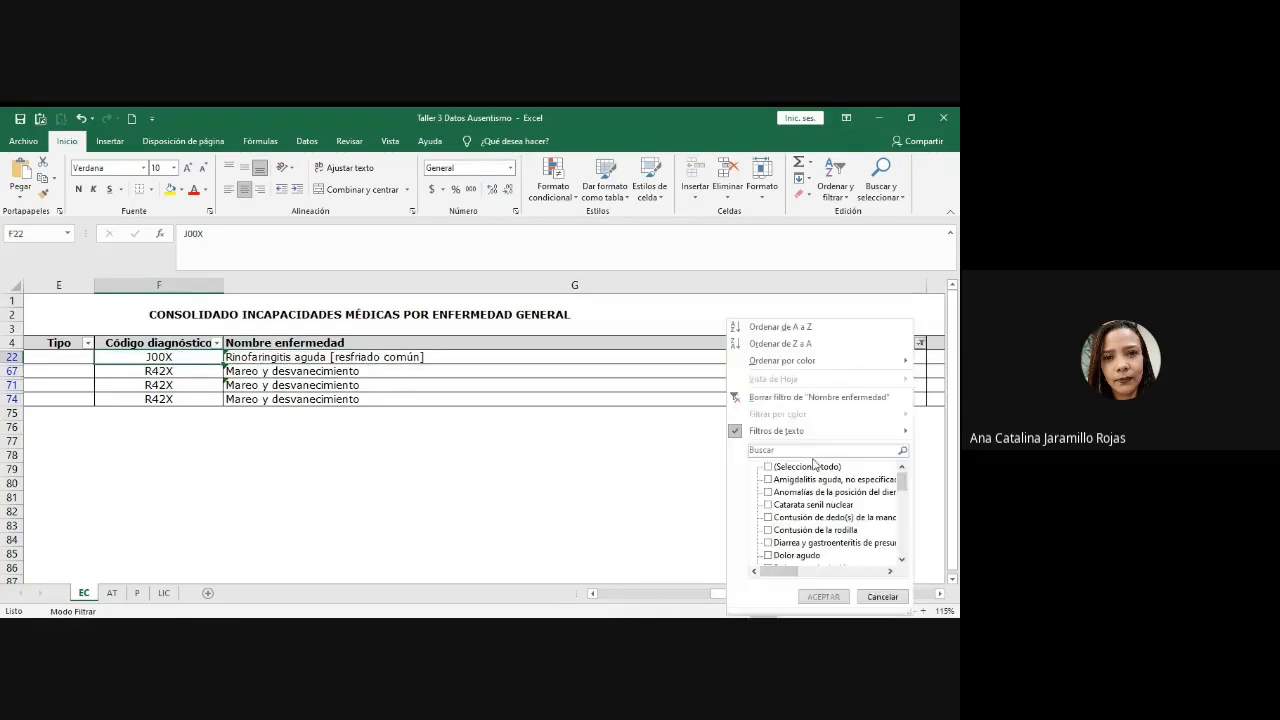
click(819, 398)
scroll(694, 377, down, 5)
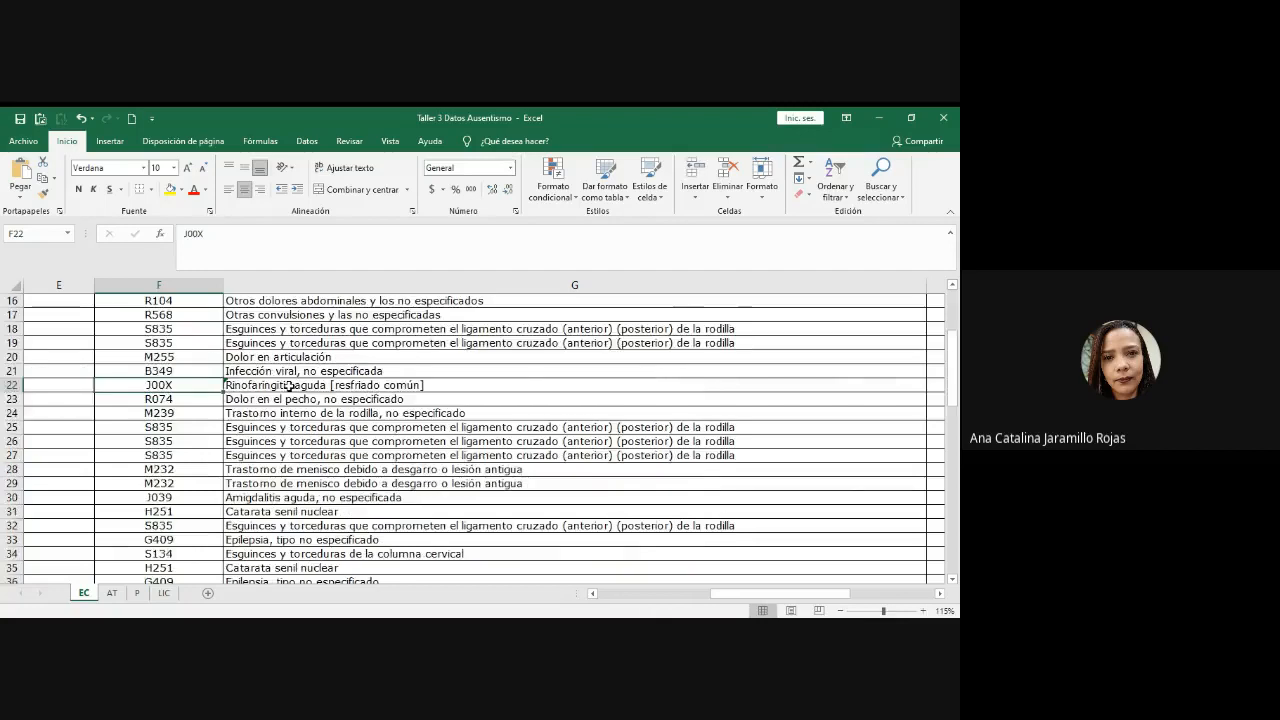
scroll(400, 420, up, 2)
click(10, 469)
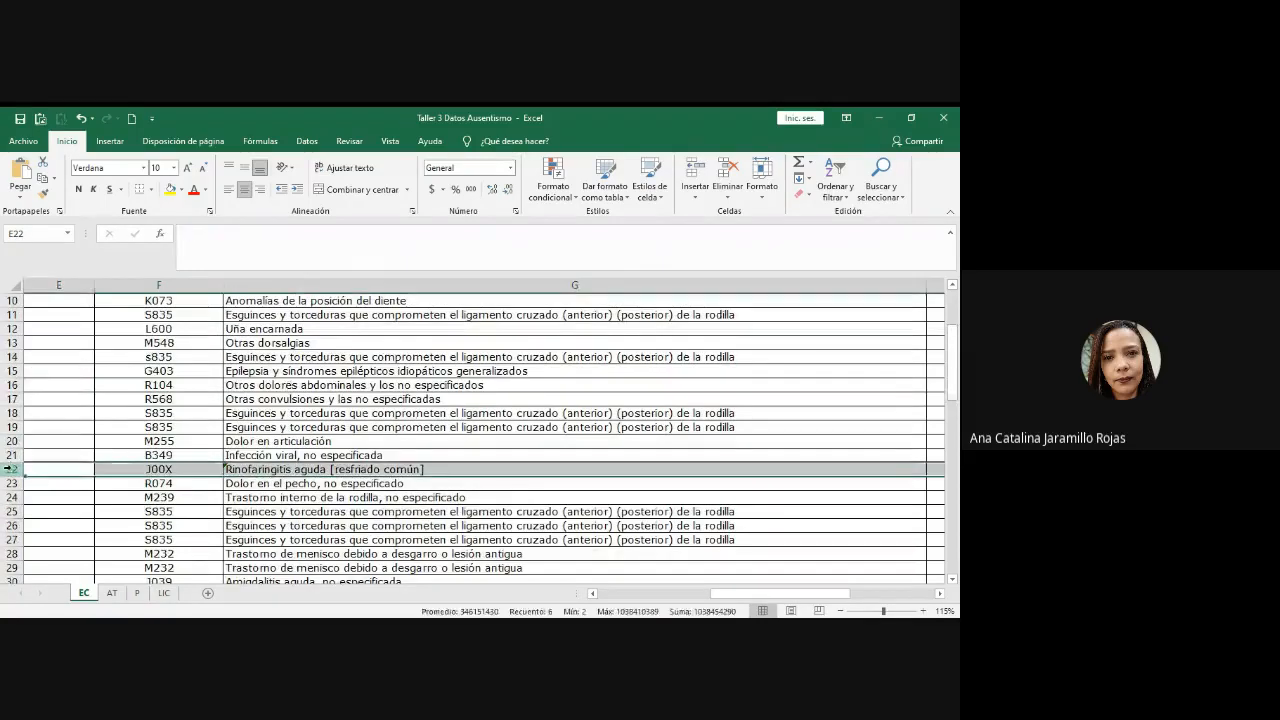
- Compare the formulas in G21 and G22, and fill the SI.ERROR formula from G22 up into G21 for inspection
click(448, 468)
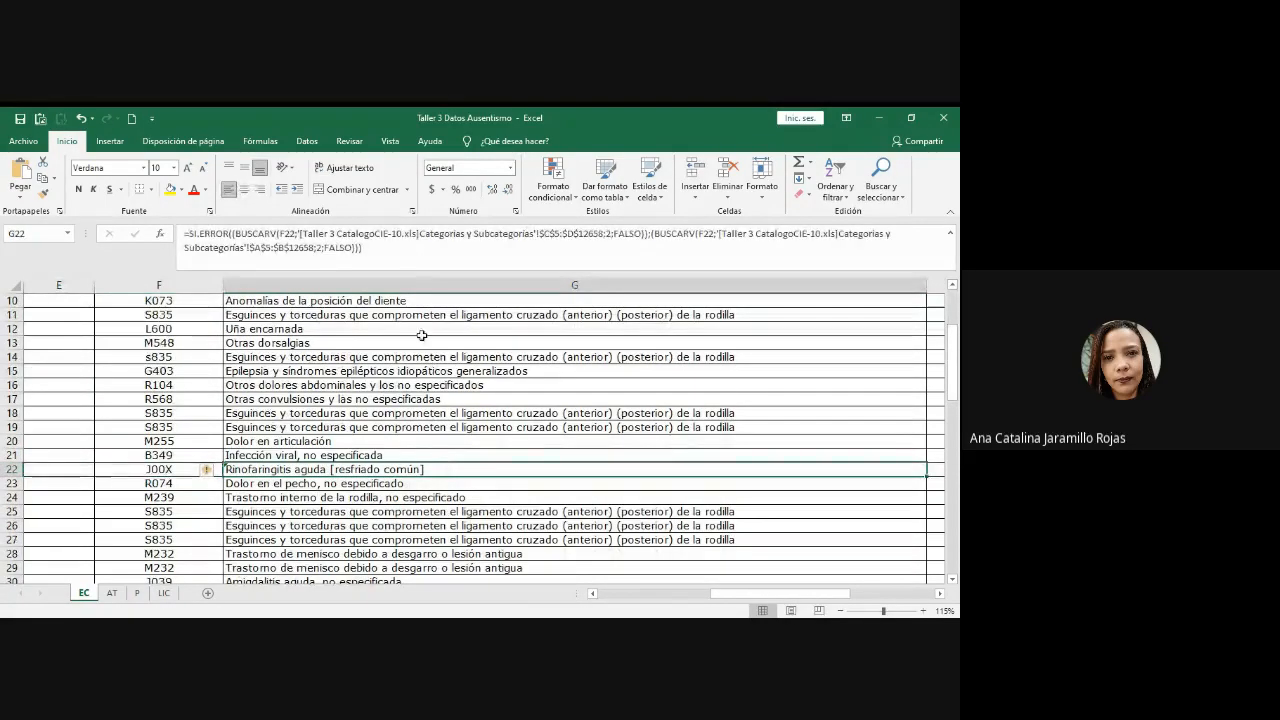
click(401, 455)
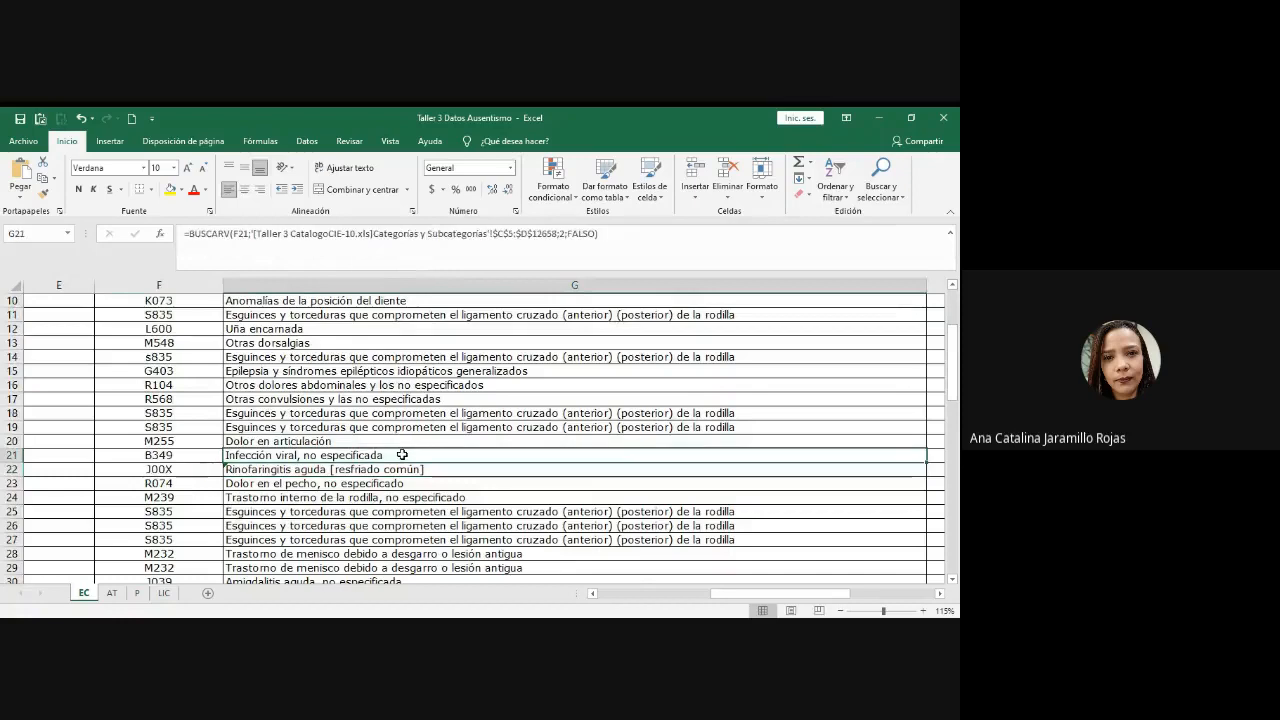
click(663, 237)
key(Return)
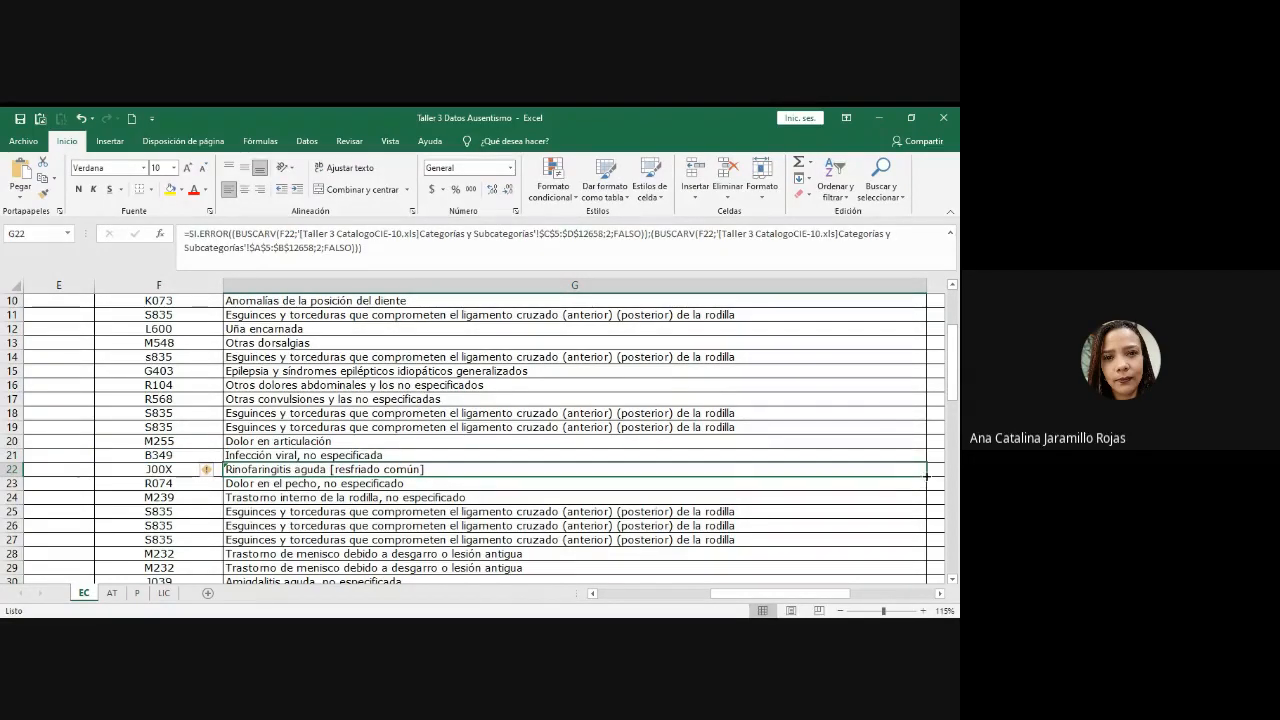
drag(924, 476, 923, 455)
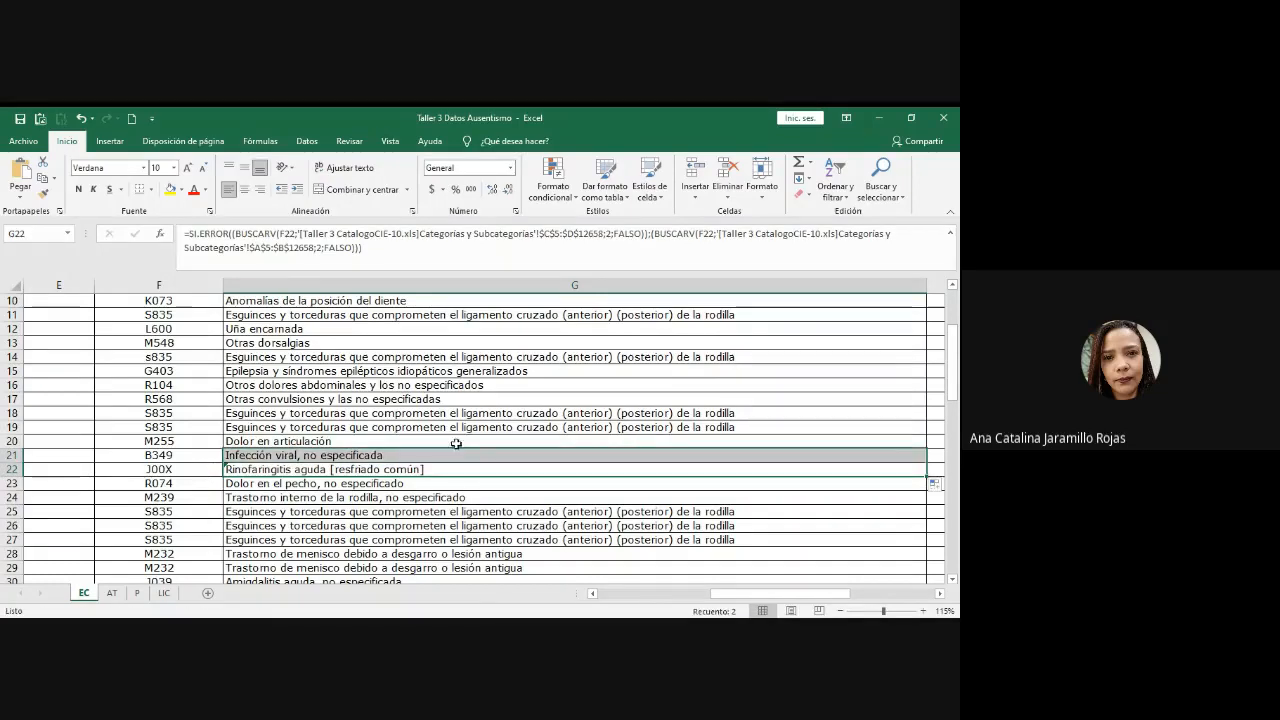
double_click(349, 456)
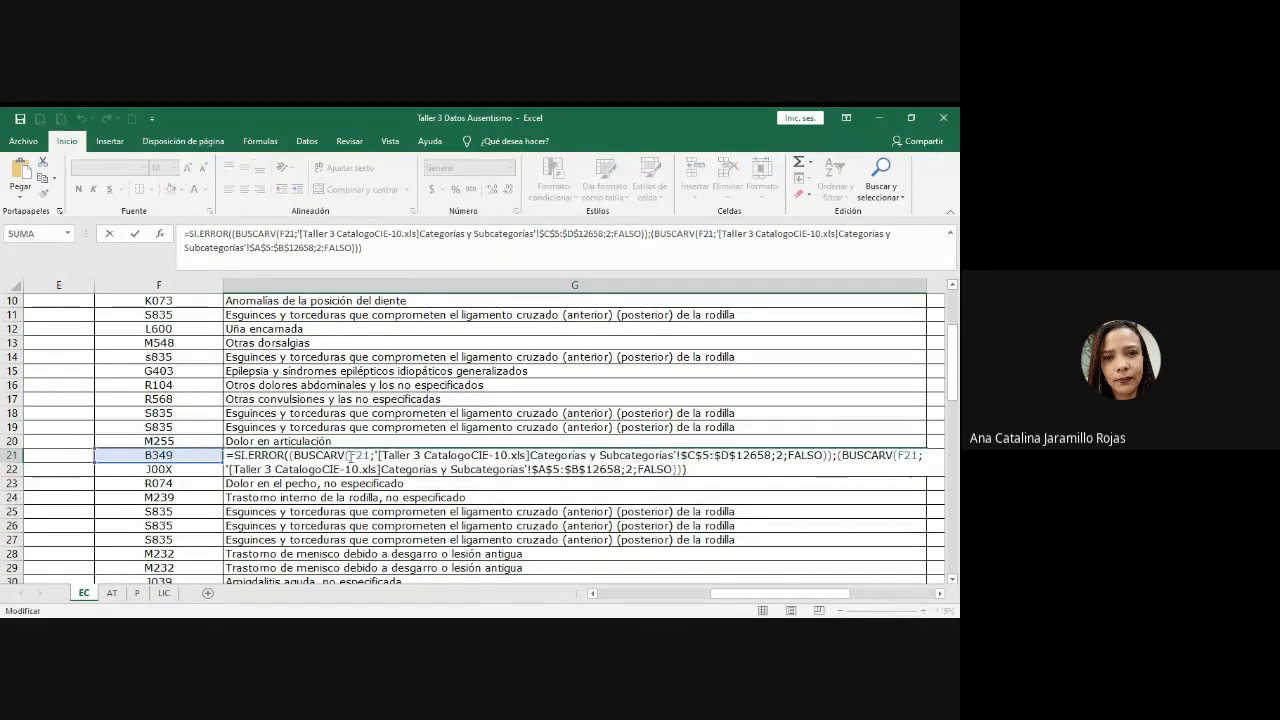
- Fill the SI.ERROR formula from G21 upward through the Nombre enfermedad column to G5
key(Return)
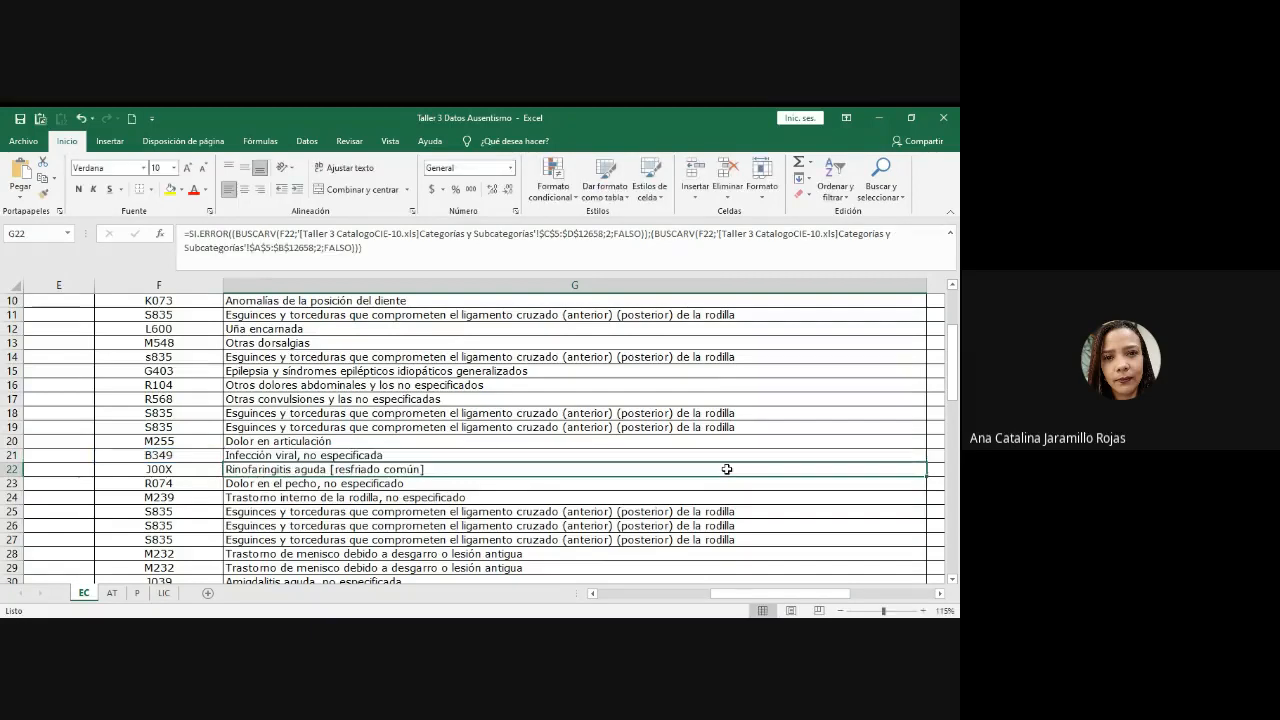
key(Up)
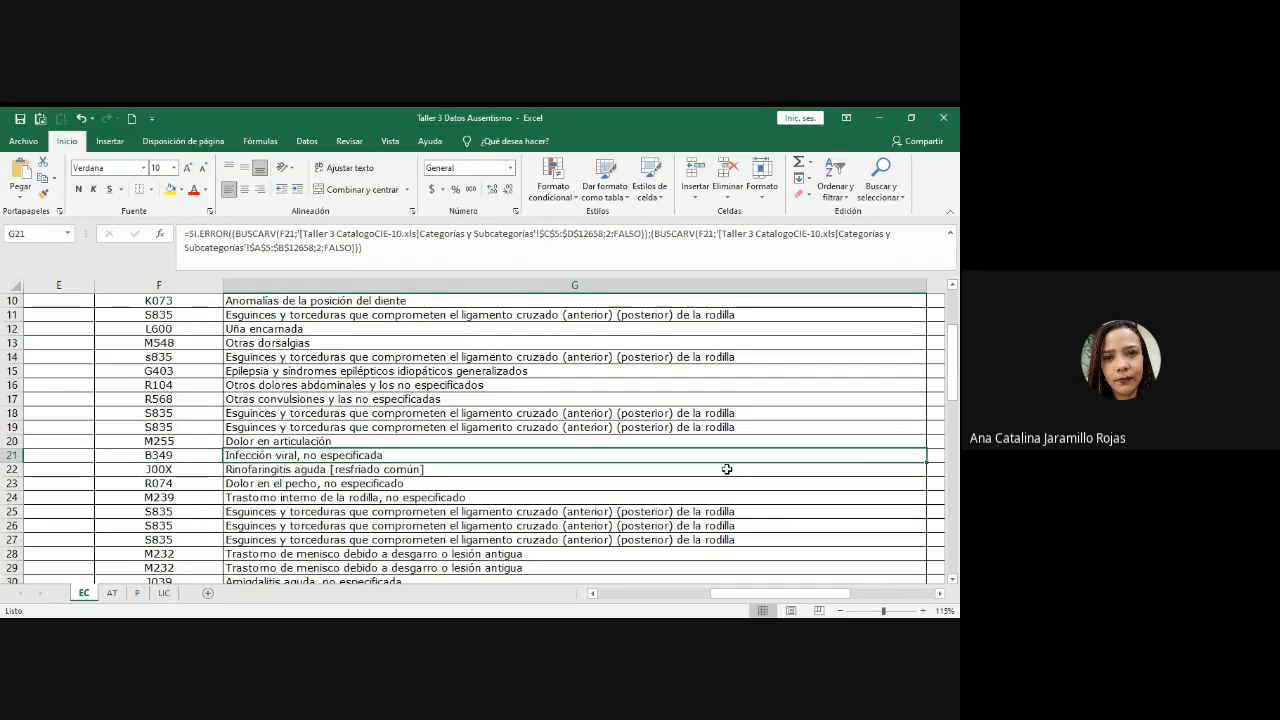
scroll(893, 452, up, 1)
scroll(893, 452, up, 2)
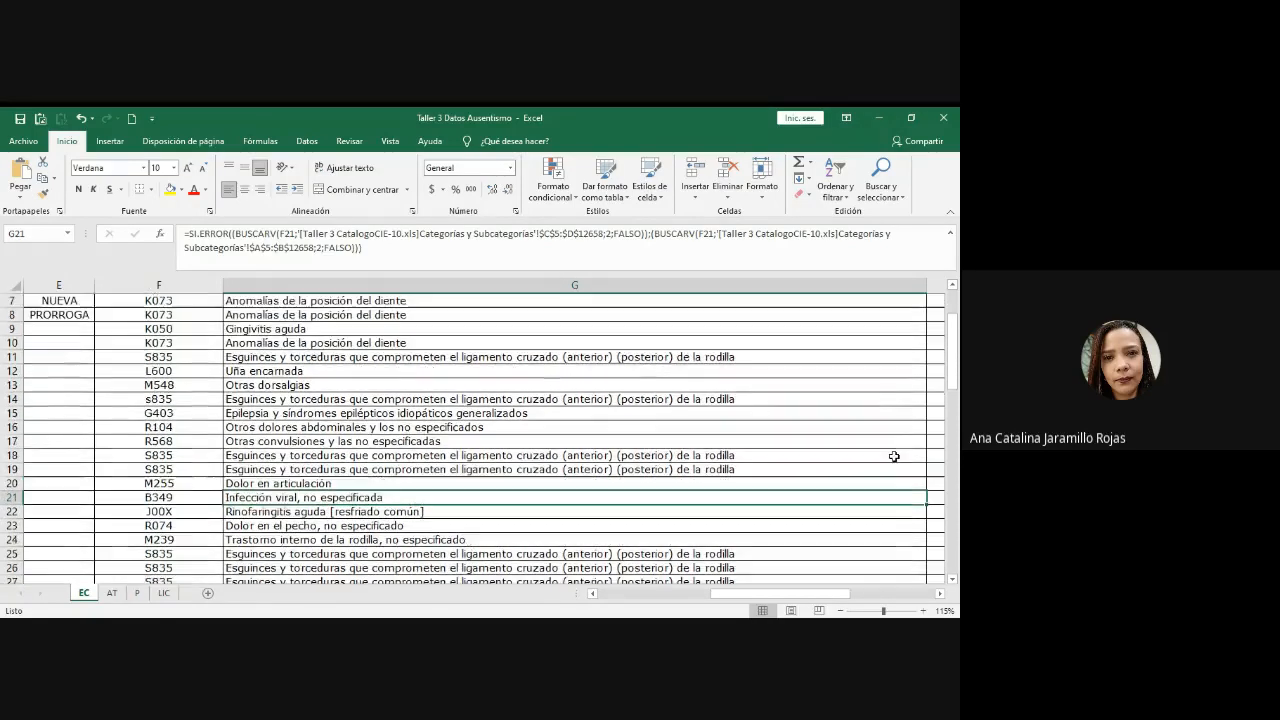
drag(928, 545, 922, 306)
mouse_move(889, 410)
mouse_down()
mouse_move(889, 449)
mouse_move(926, 456)
mouse_move(917, 567)
mouse_move(888, 579)
mouse_move(876, 553)
mouse_up()
scroll(871, 537, up, 14)
scroll(872, 541, up, 5)
click(691, 441)
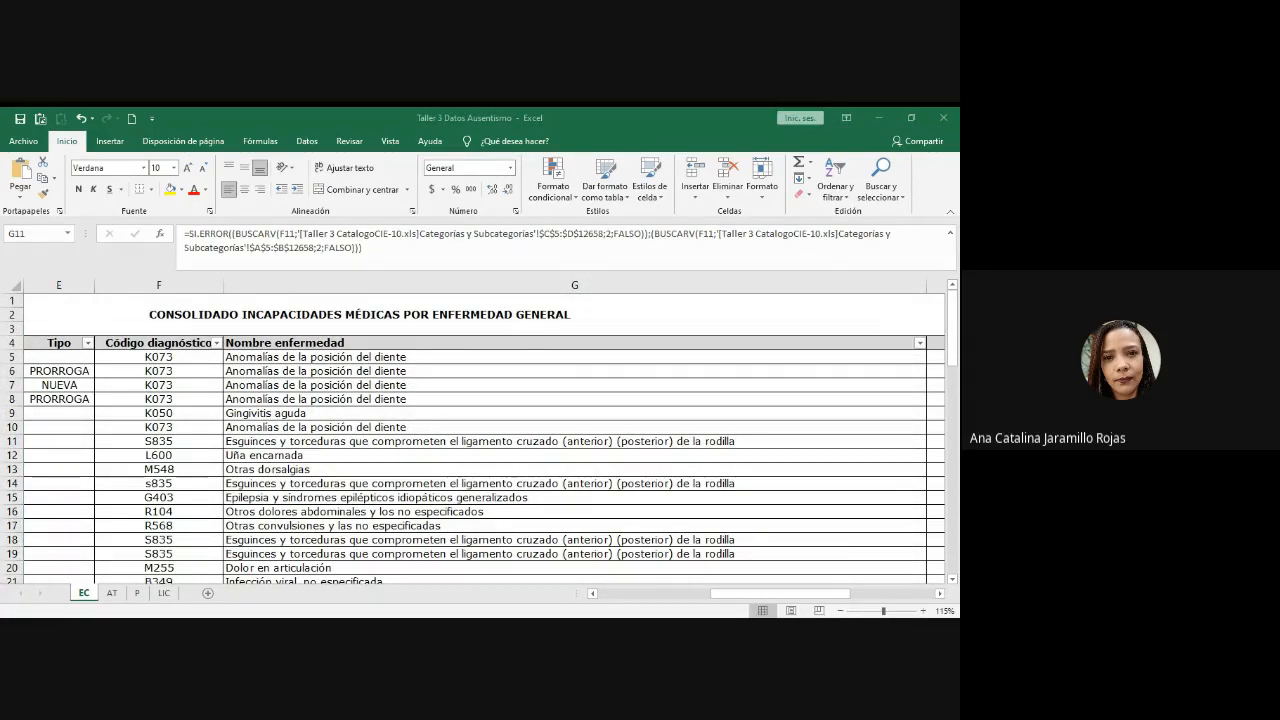
- Review the SI.ERROR formula in G11 with its two BUSCARV lookups, leaving it unchanged
click(451, 446)
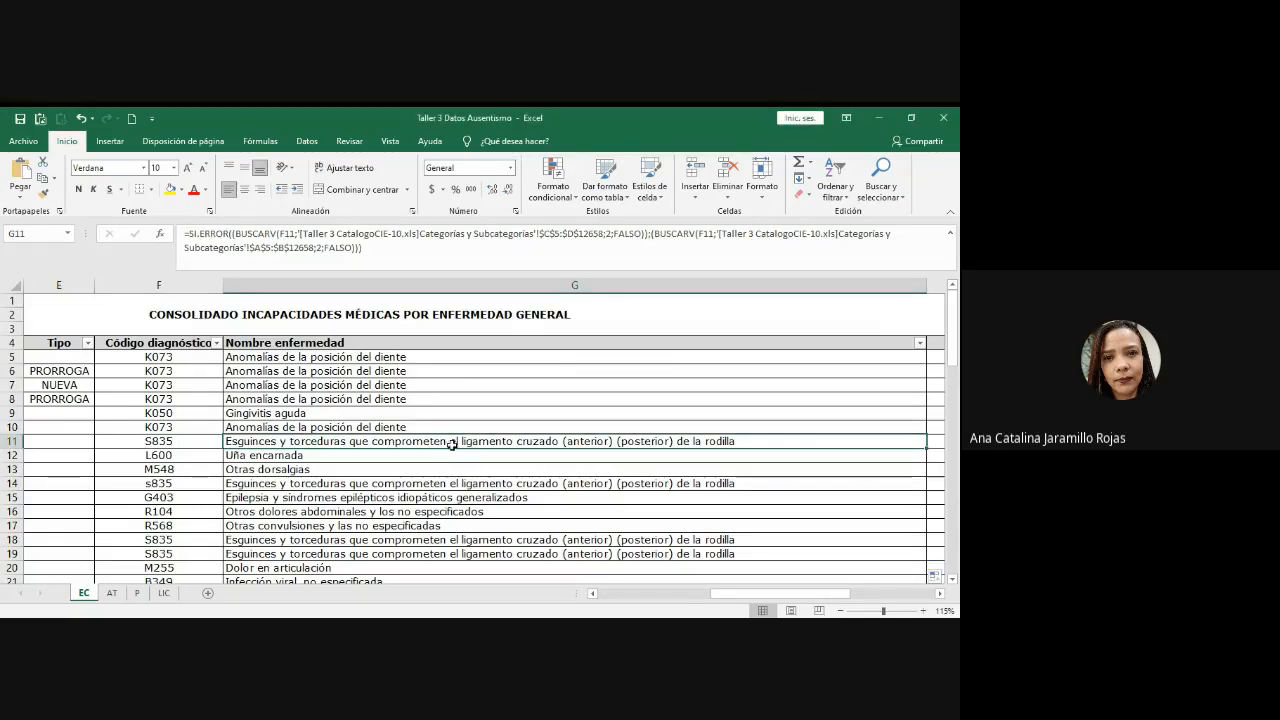
double_click(451, 443)
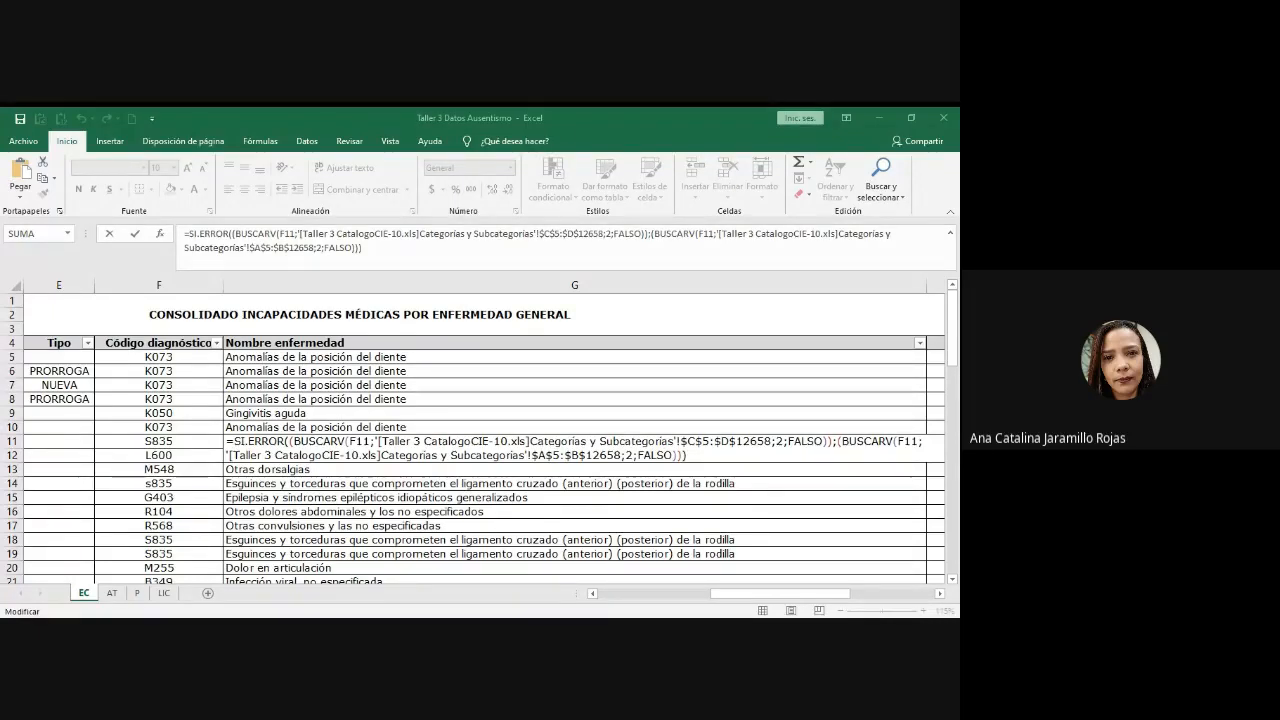
click(701, 459)
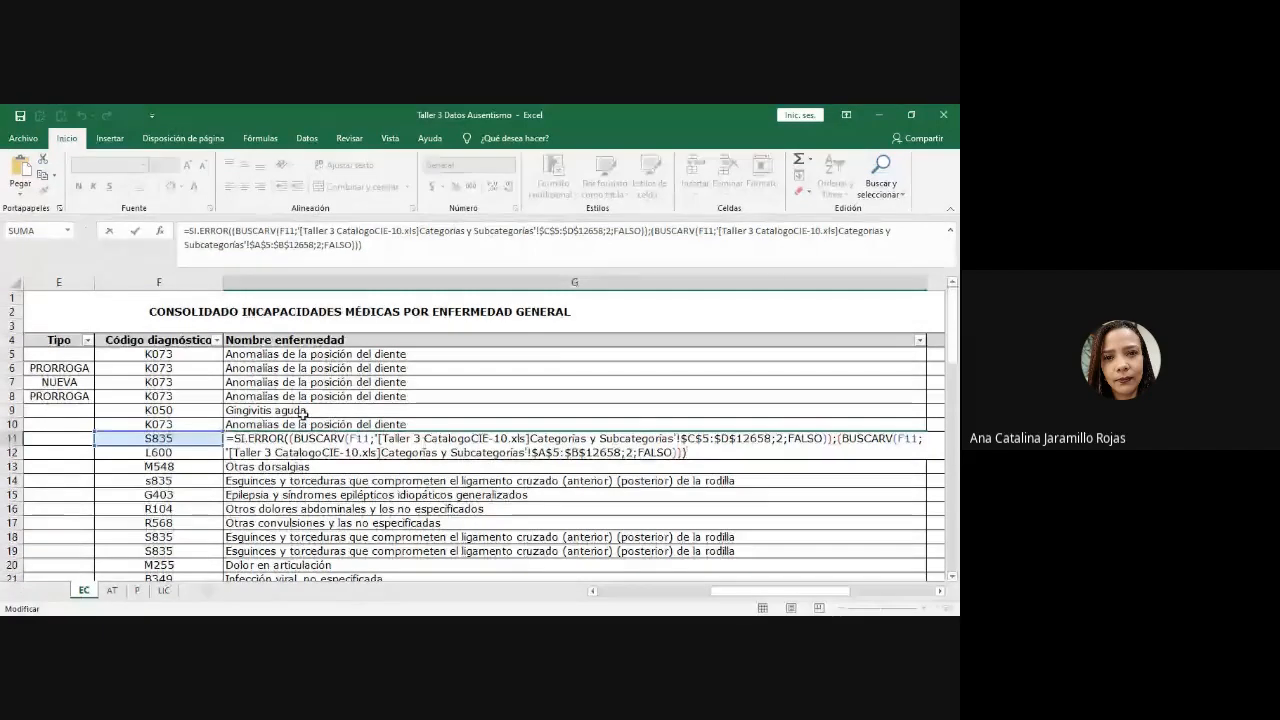
key(Return)
- Test the formula with an invalid code by changing the diagnosis code in F11 to S83I, and check G11
click(158, 438)
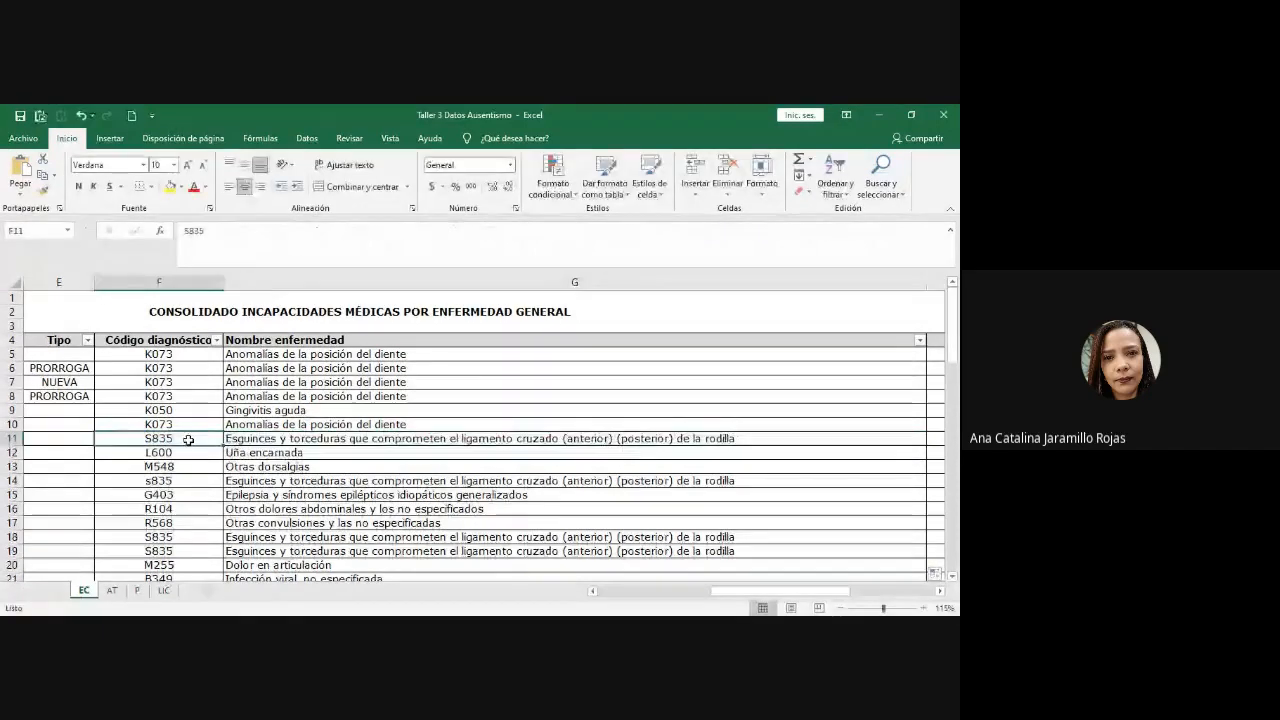
click(220, 238)
key(BackSpace)
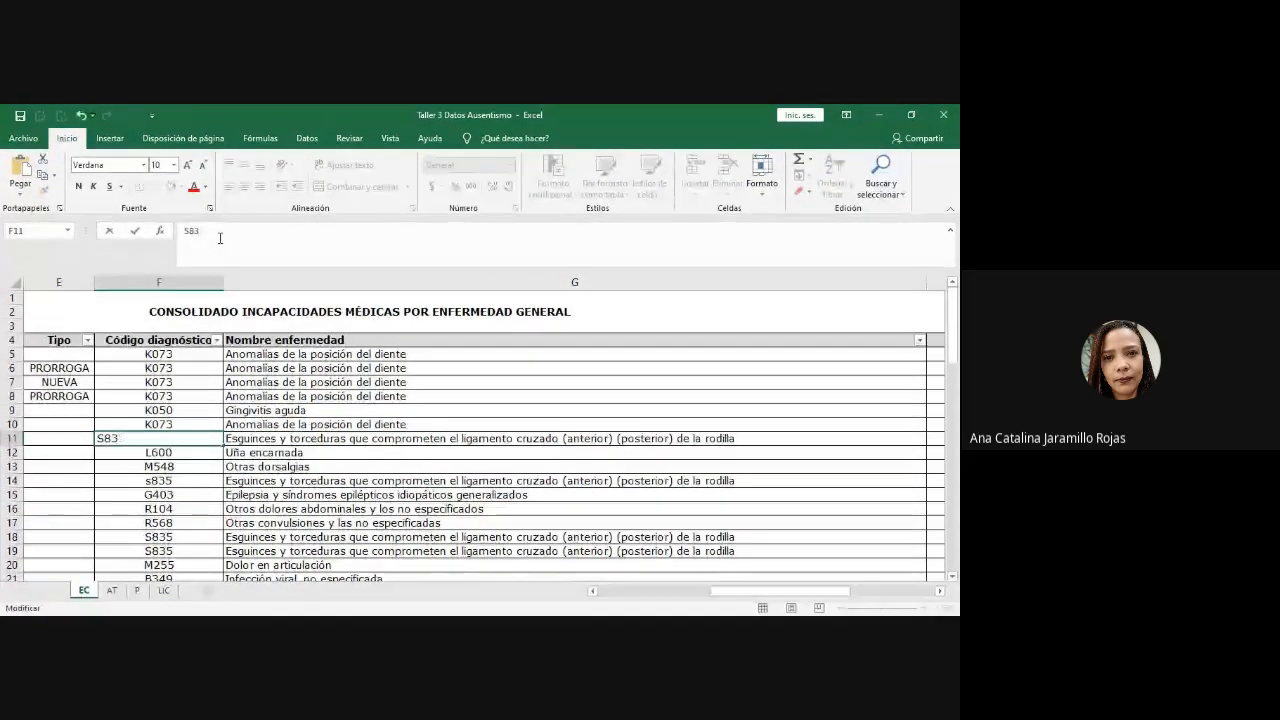
text(I)
key(Return)
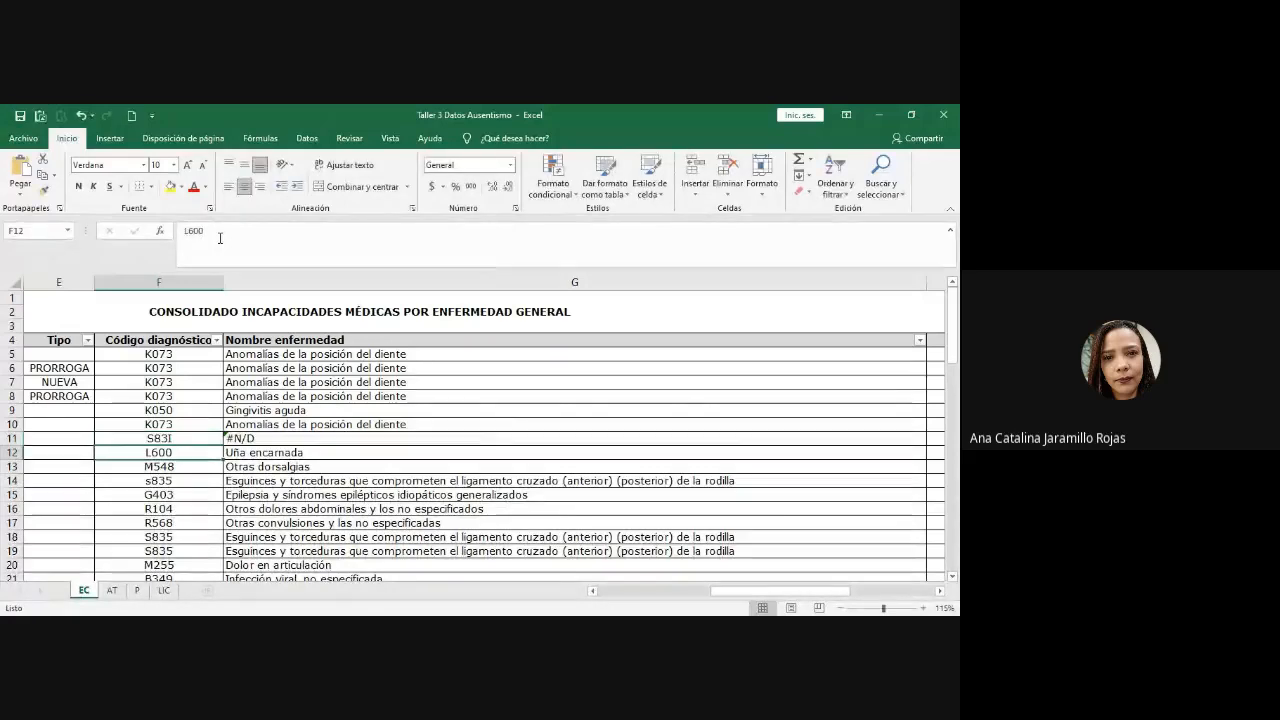
key(Up)
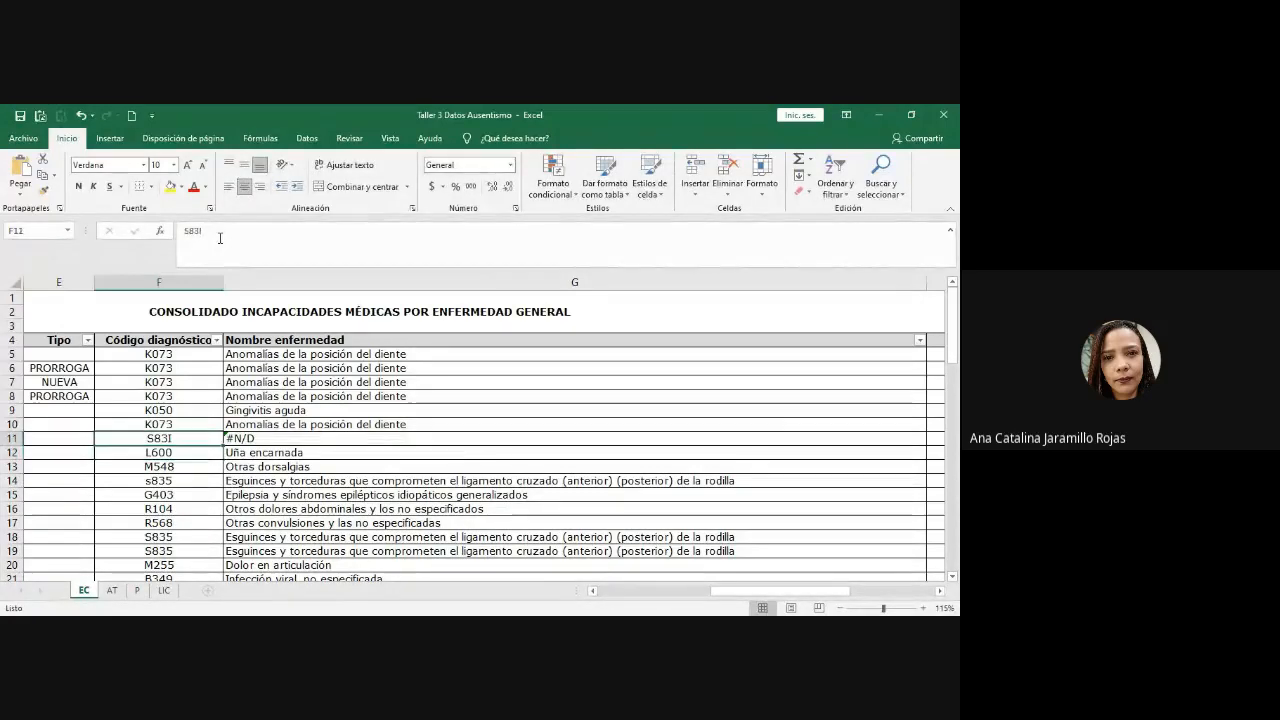
key(Right)
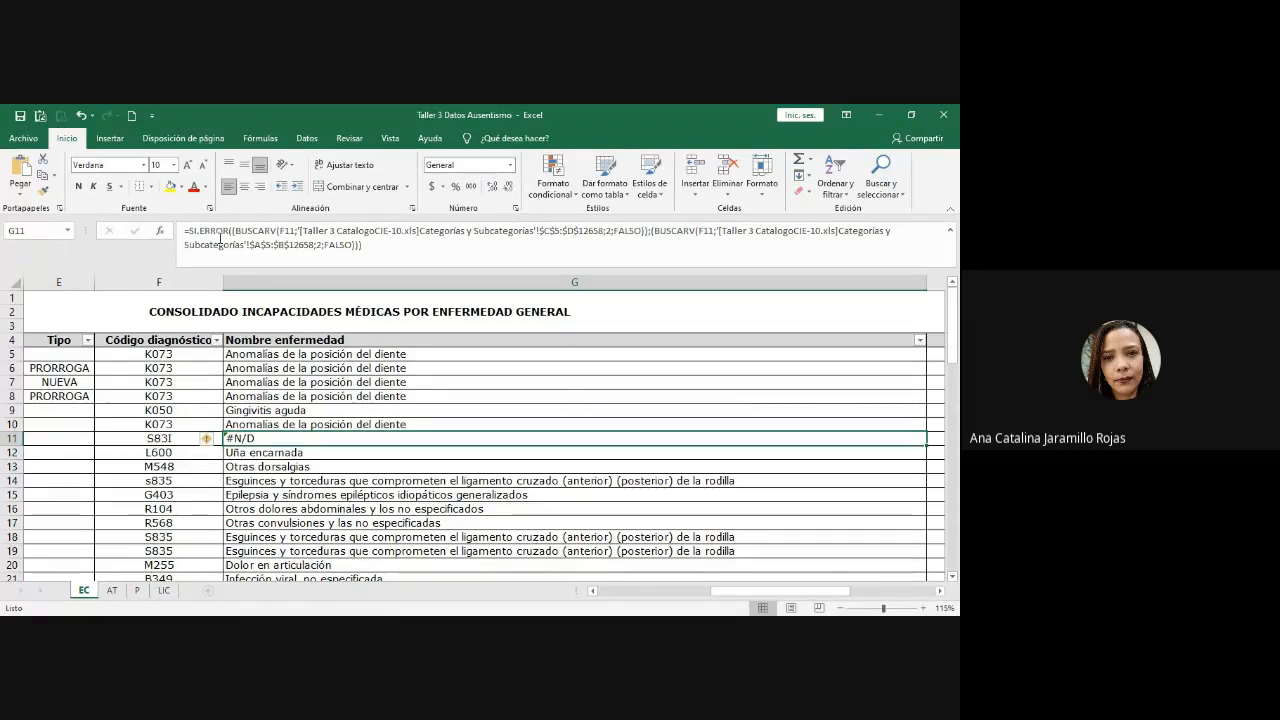
- Restore the diagnosis code S835 in F11
key(Left)
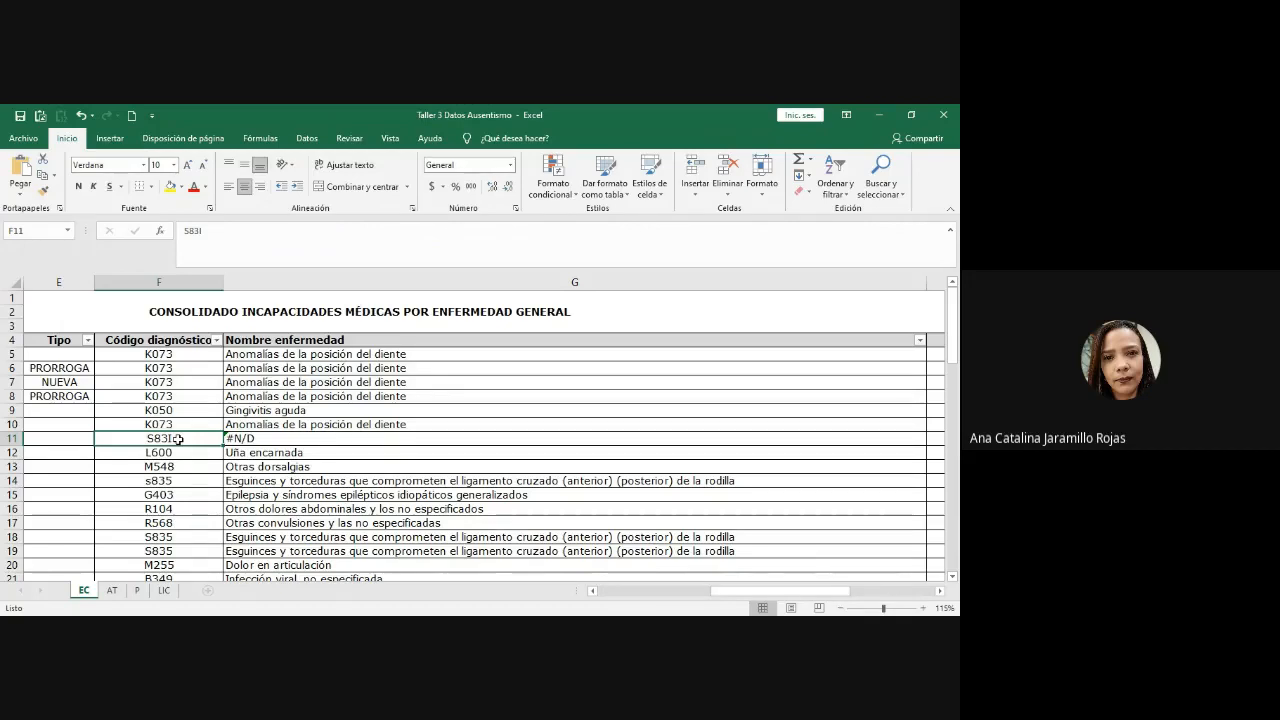
text(5)
key(ctrl+Return)
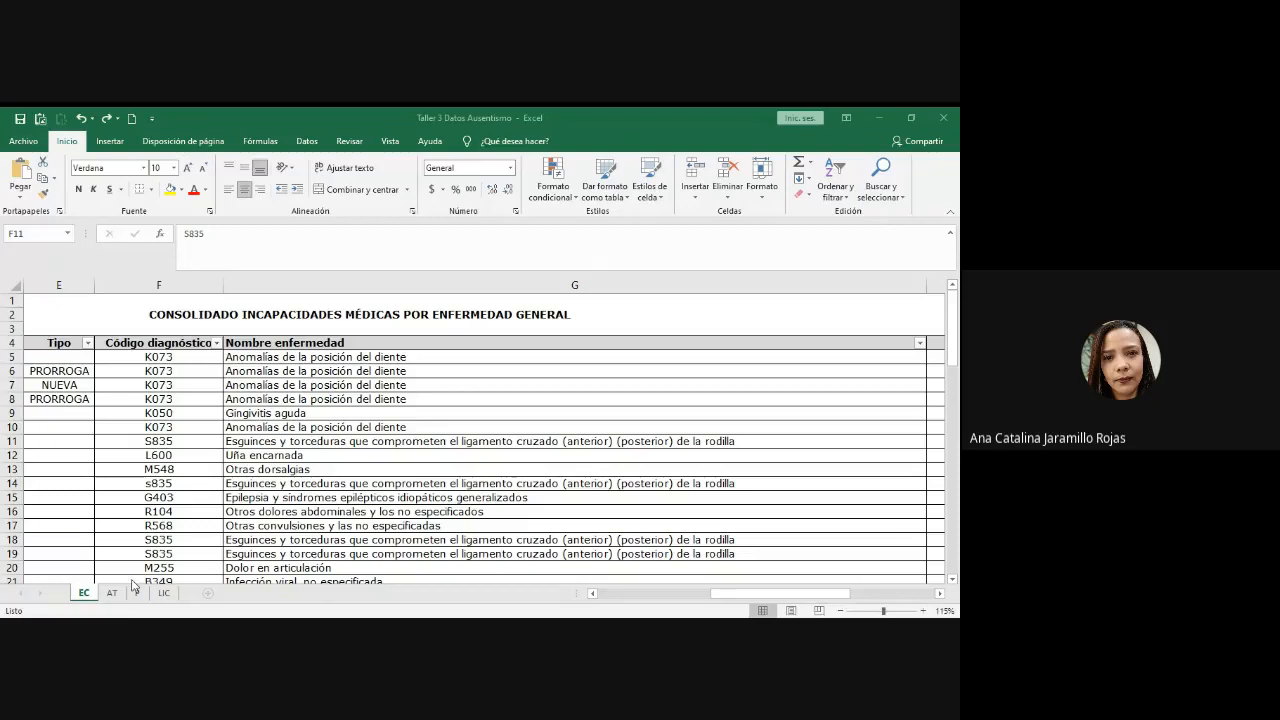
- Examine the catalogue ranges used by both BUSCARV lookups in G11, keeping the formula as it is
double_click(510, 447)
click(723, 452)
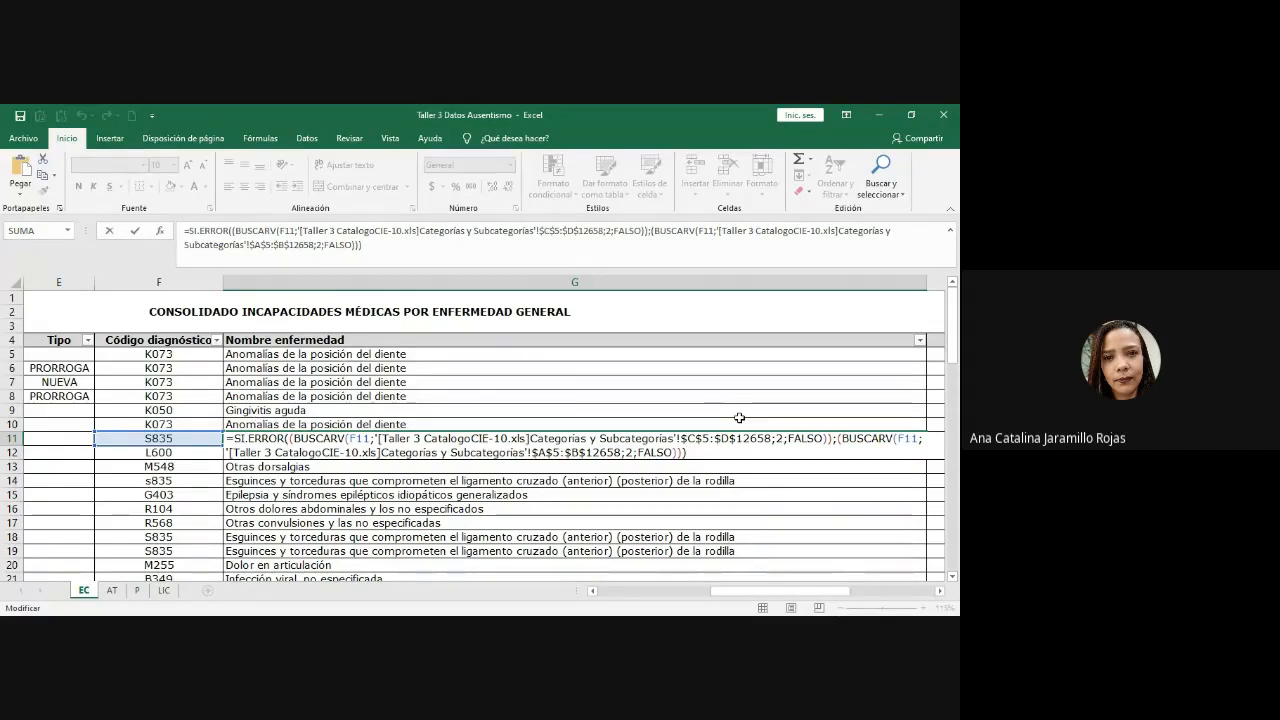
key(ctrl+Return)
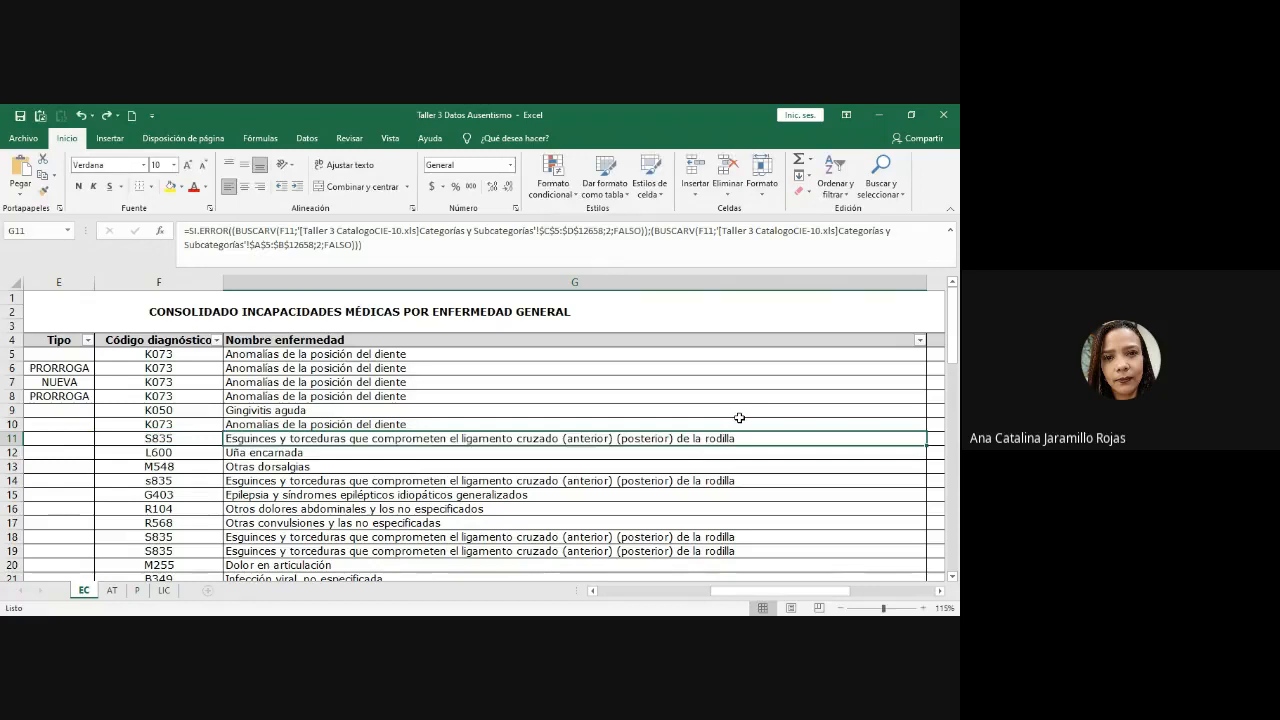
- Review the Código diagnóstico and Nombre enfermedad columns from their headers down to the last record in row 74
click(344, 340)
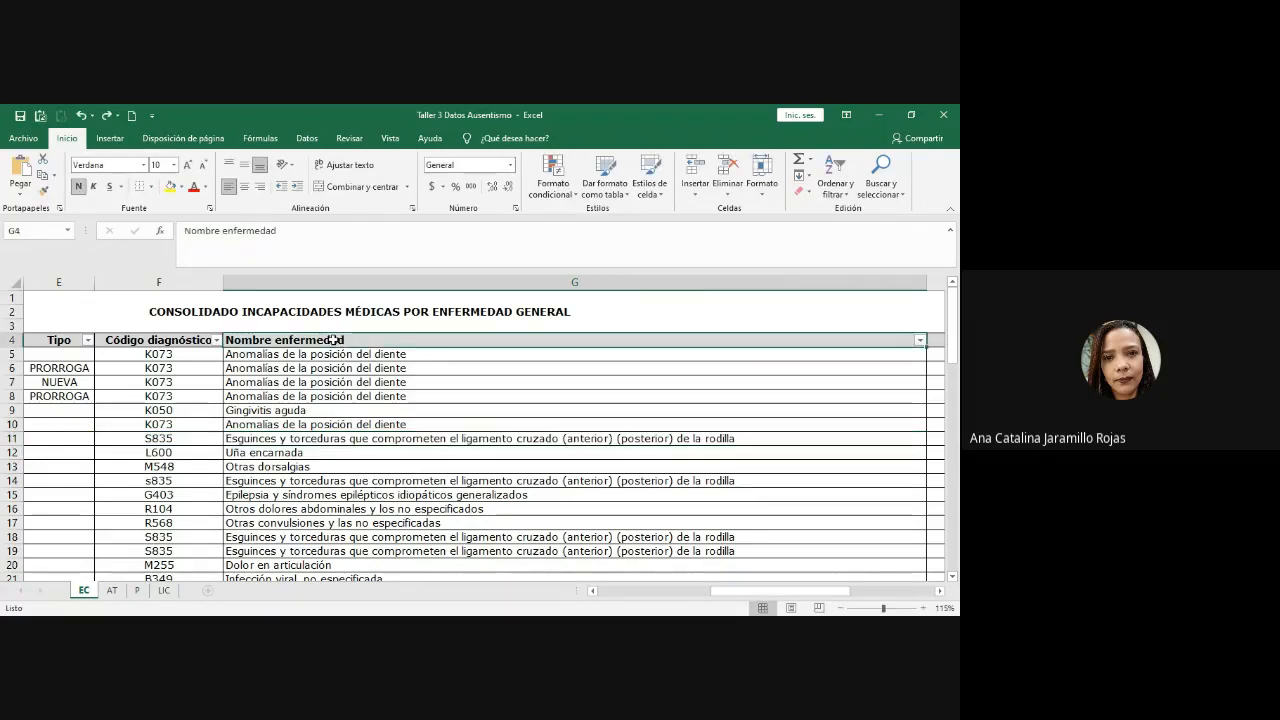
click(186, 339)
drag(186, 339, 271, 338)
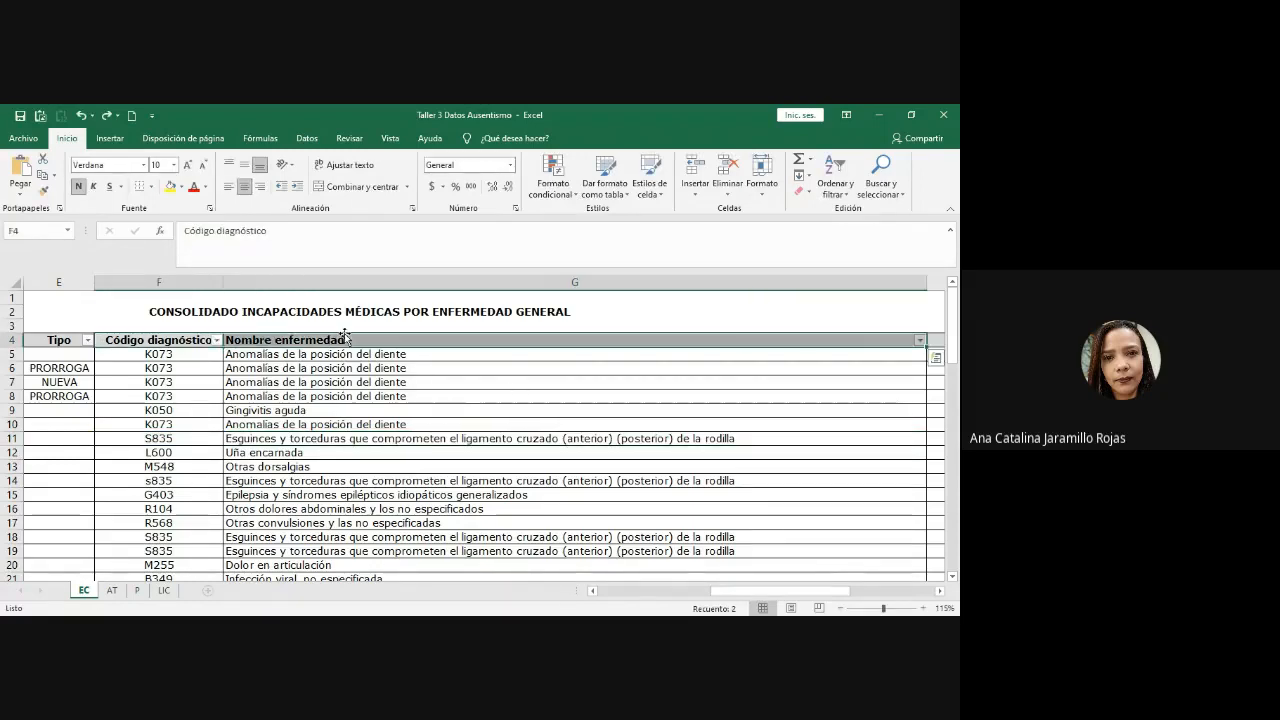
drag(414, 354, 428, 423)
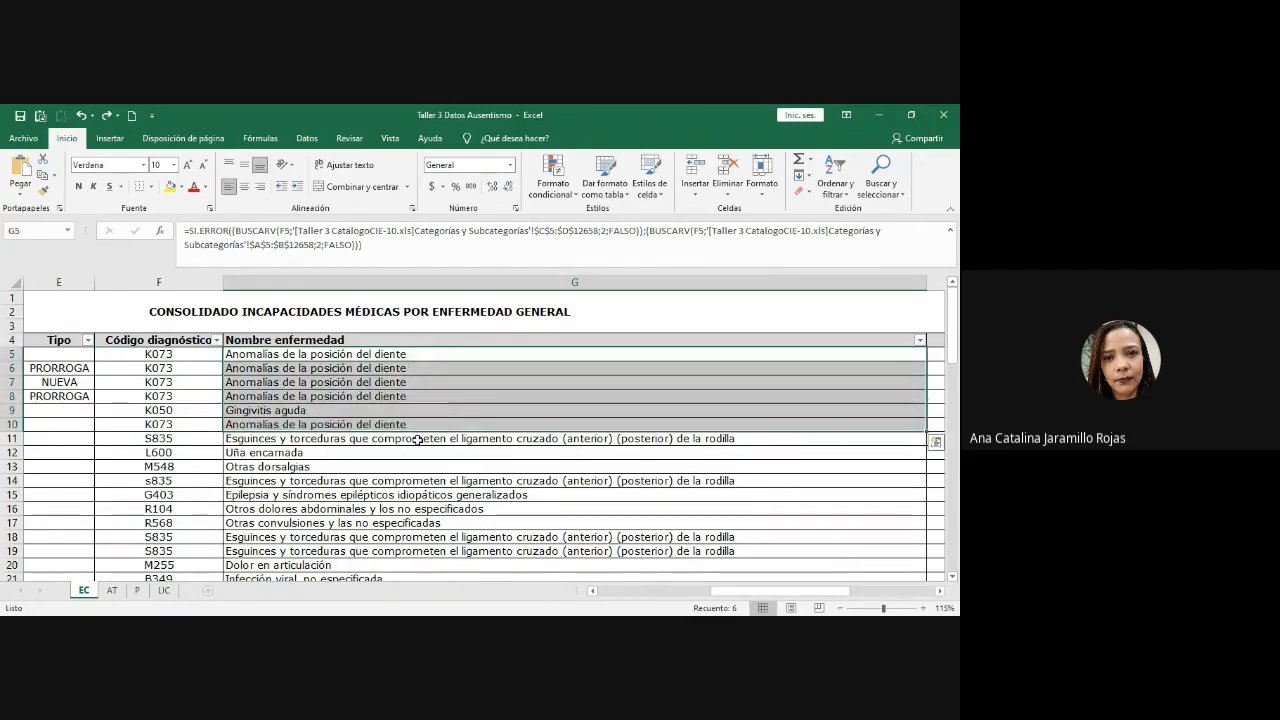
click(417, 440)
scroll(417, 440, down, 1)
click(320, 410)
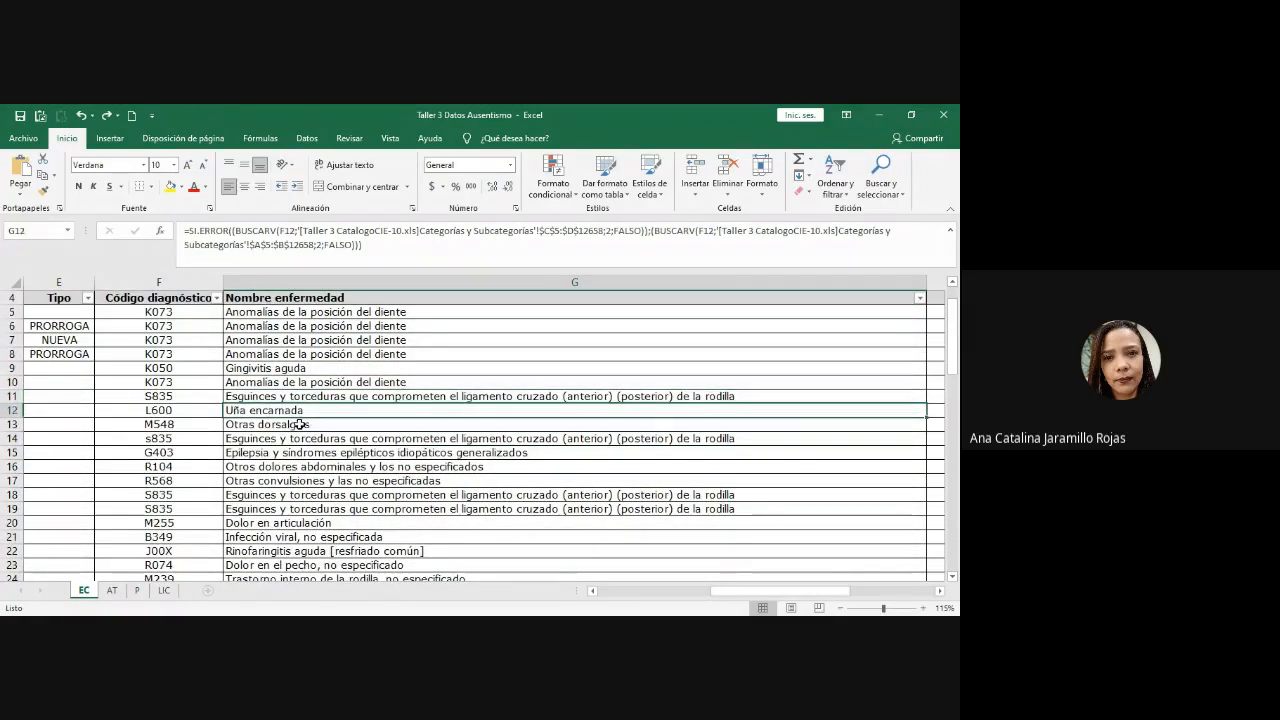
click(298, 425)
scroll(298, 425, down, 8)
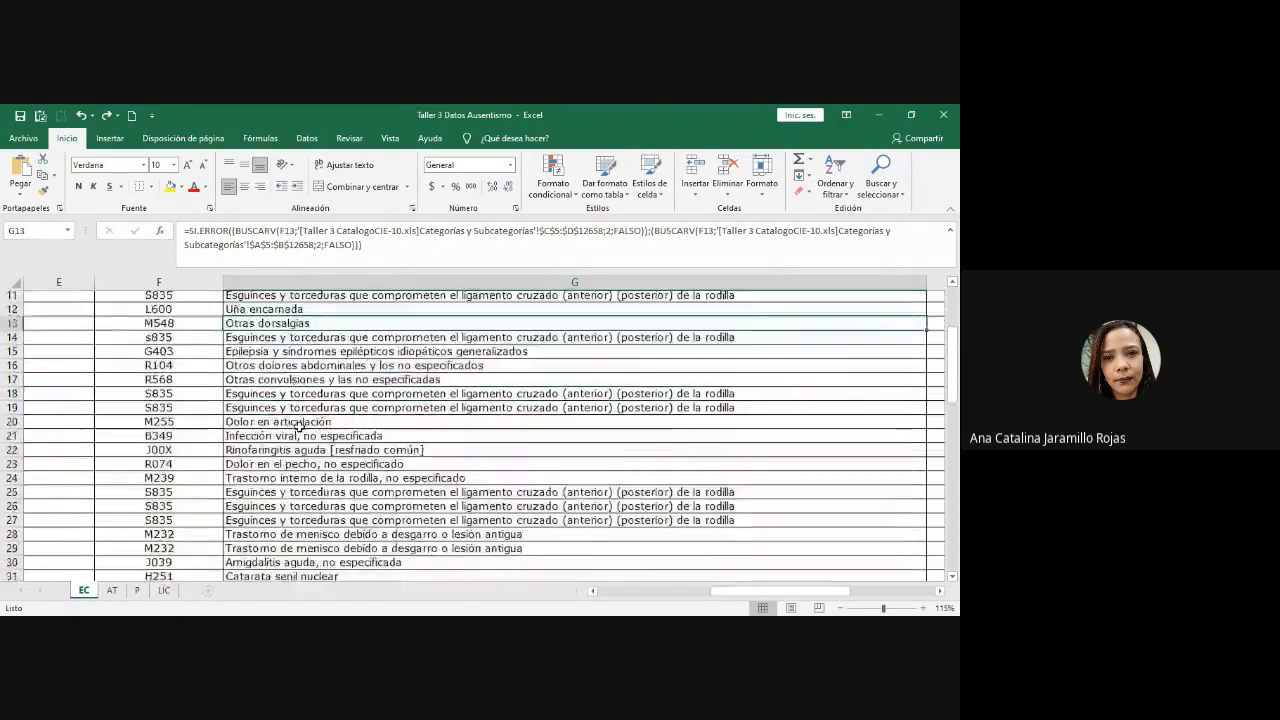
scroll(313, 427, down, 14)
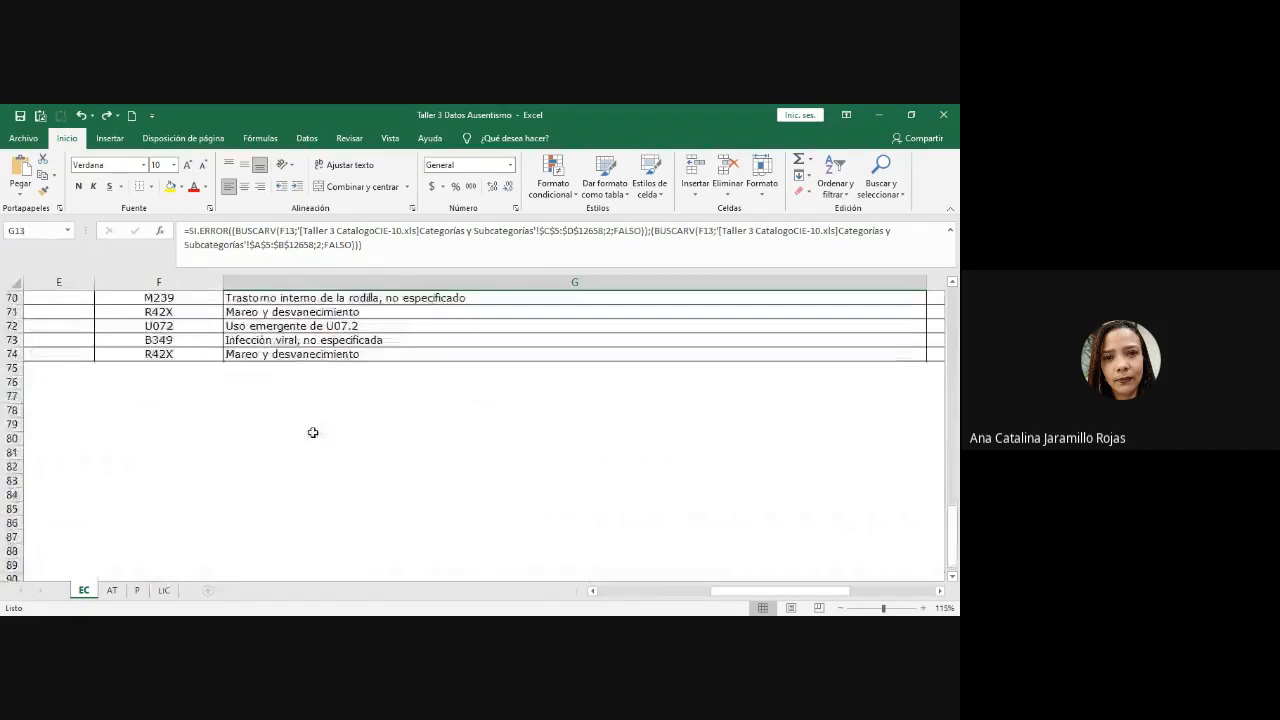
scroll(313, 430, up, 15)
scroll(313, 430, up, 8)
- View the consolidated table at 85% zoom and examine its Nombre enfermedad and EPS columns
scroll(313, 430, down, 3)
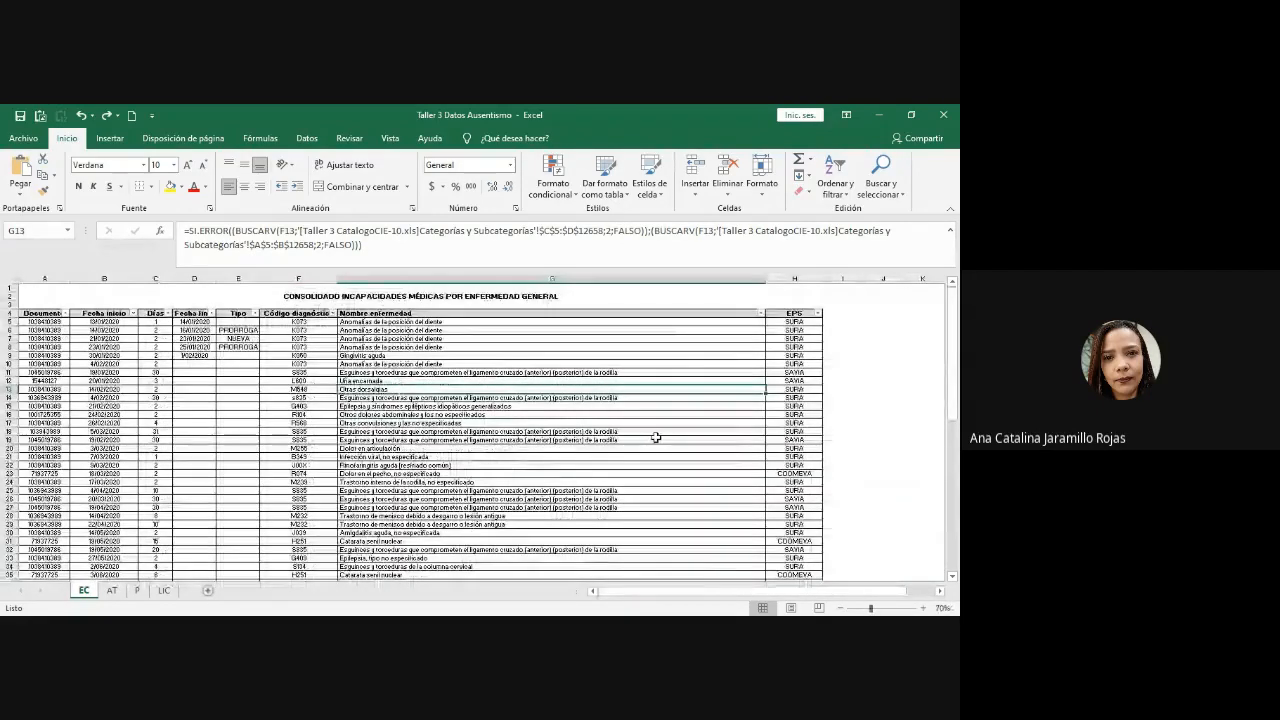
scroll(655, 437, up, 2)
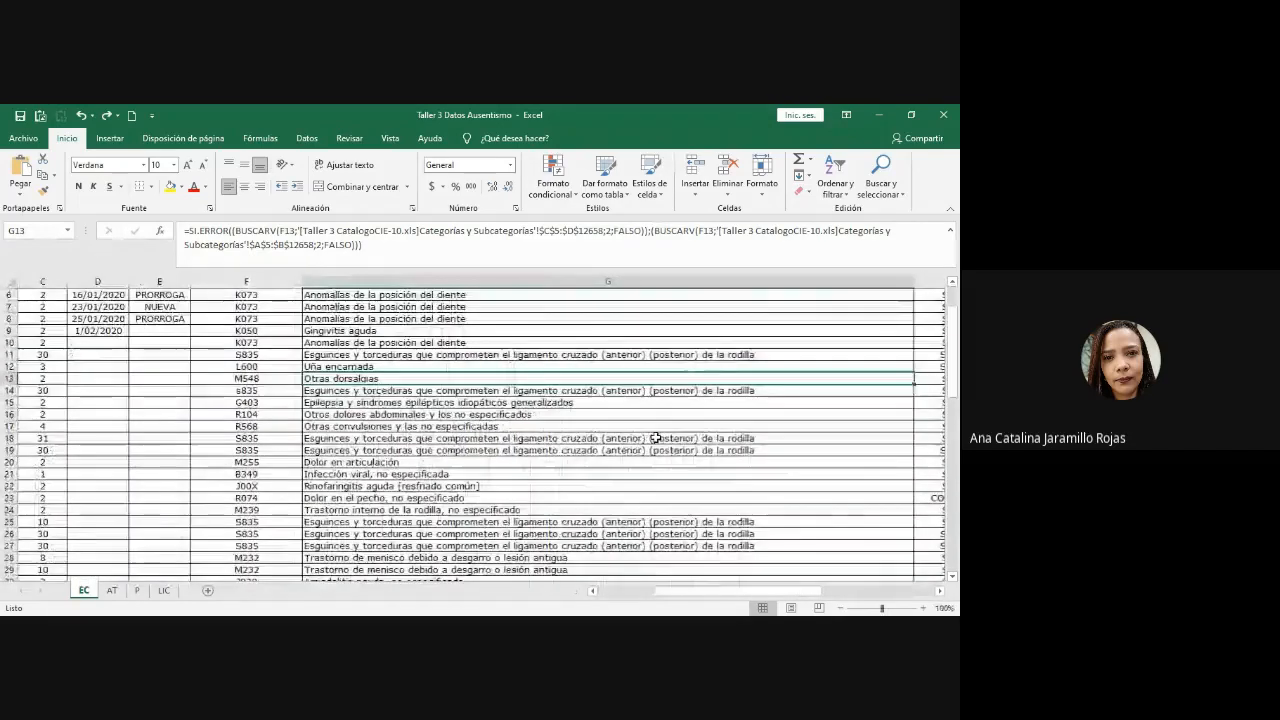
scroll(655, 437, down, 3)
scroll(655, 437, up, 2)
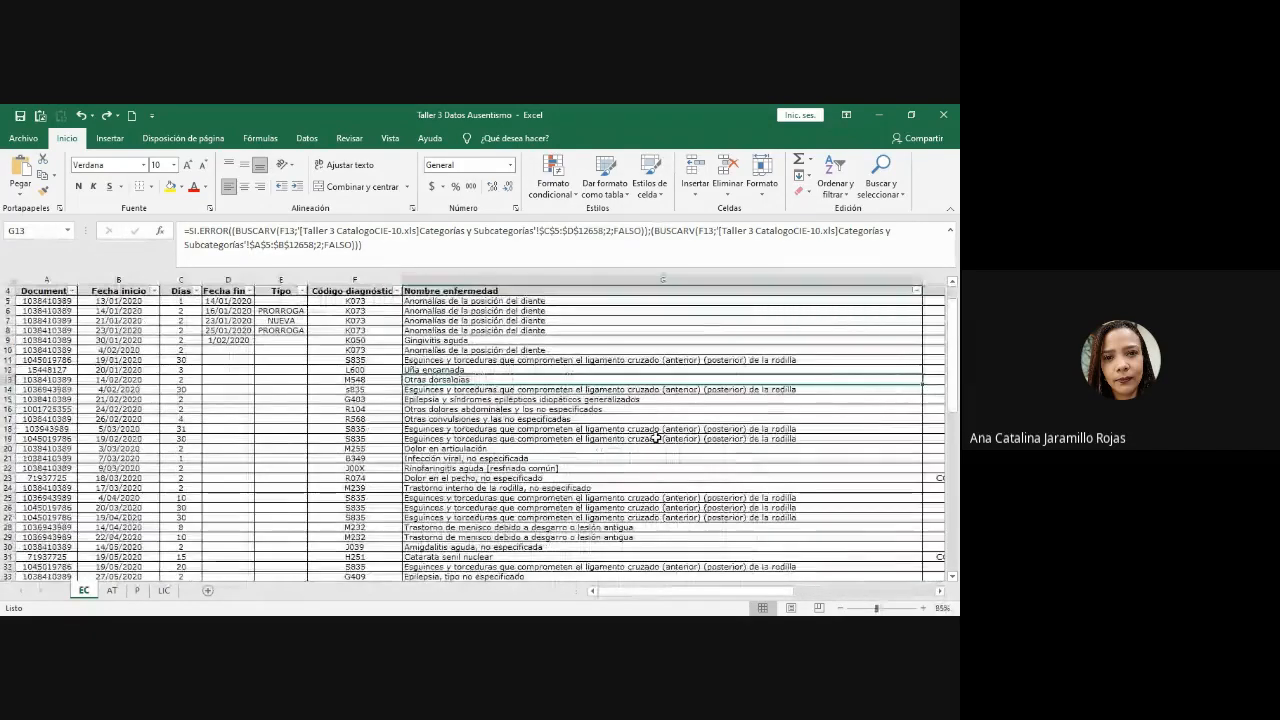
scroll(655, 437, up, 1)
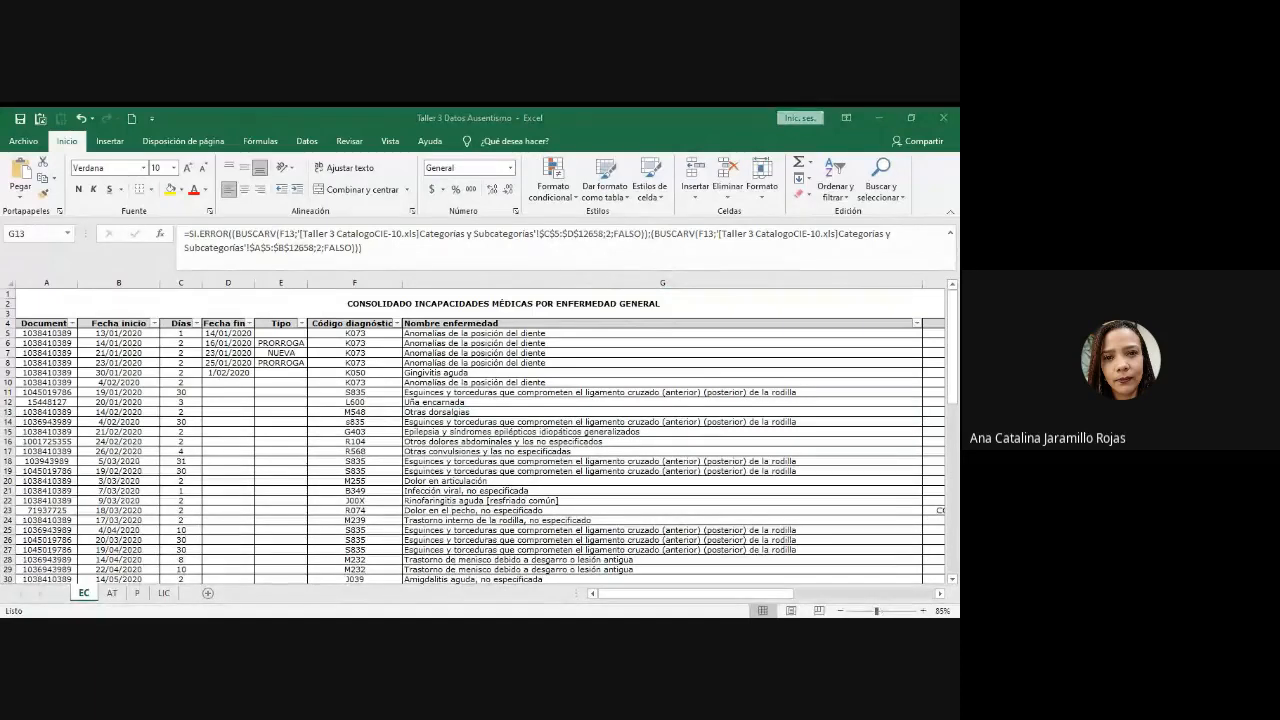
scroll(480, 450, right, 3)
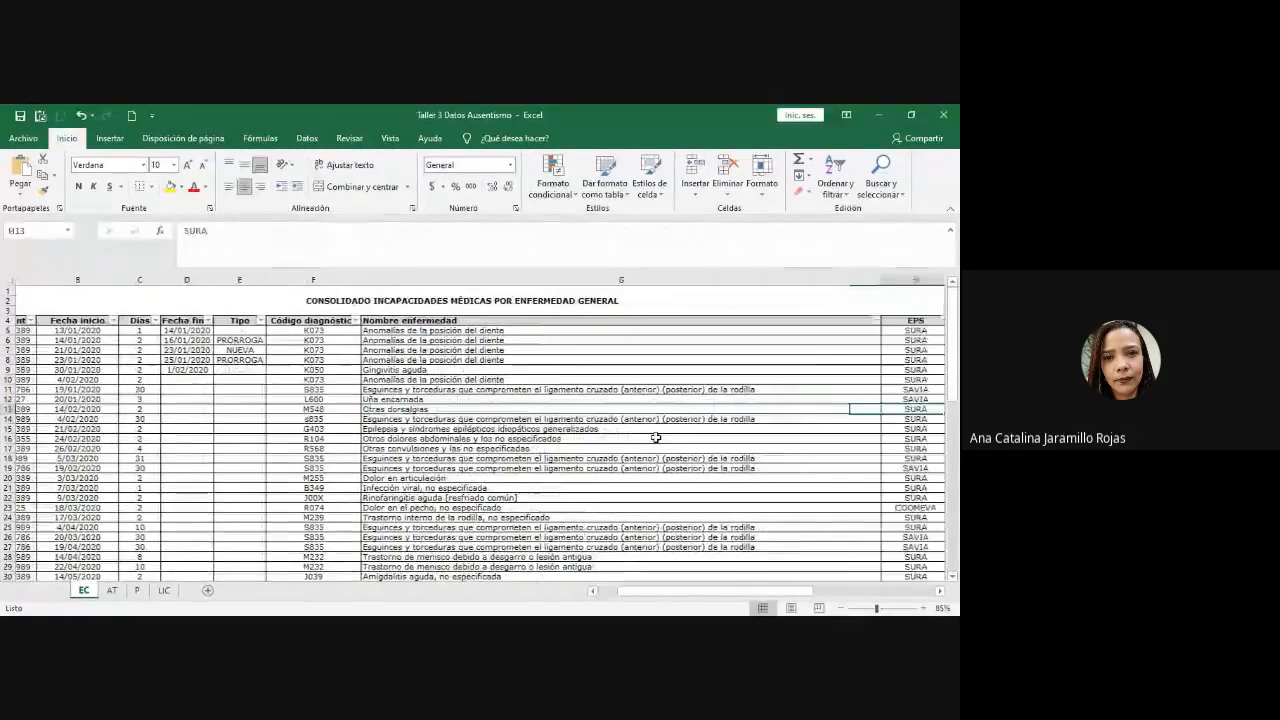
click(415, 391)
drag(415, 345, 420, 497)
click(420, 497)
click(810, 397)
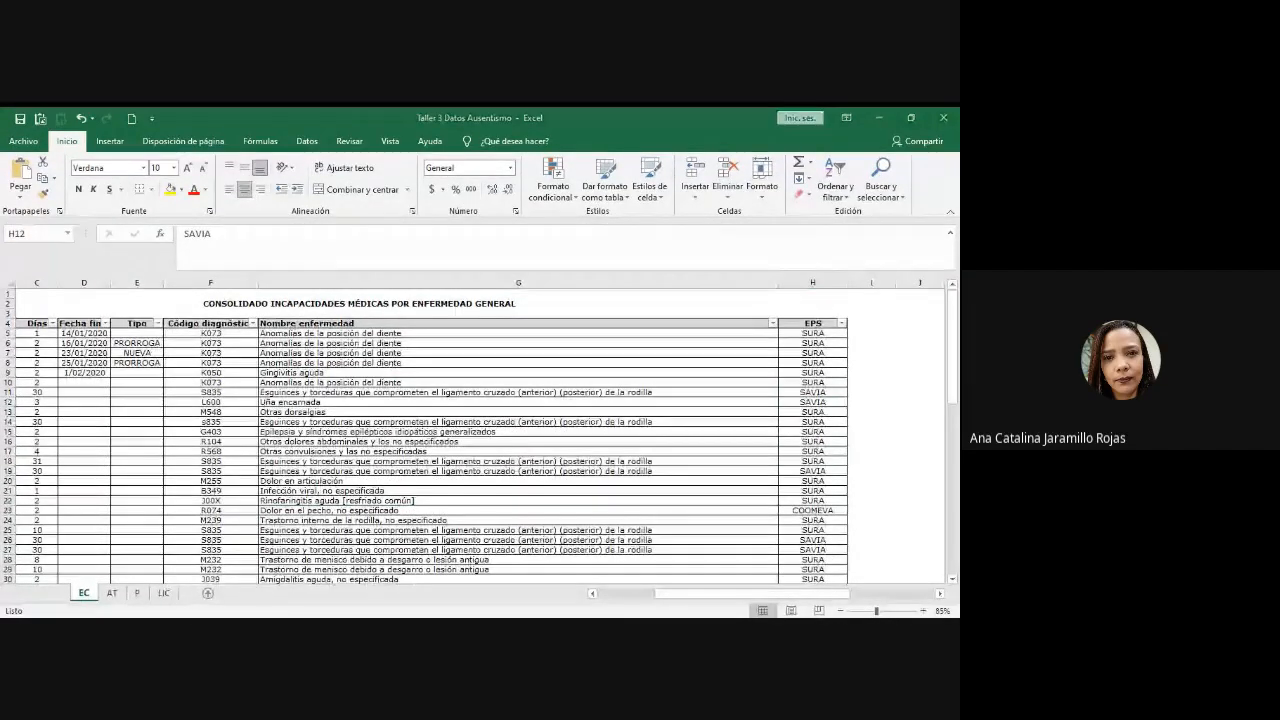
click(660, 323)
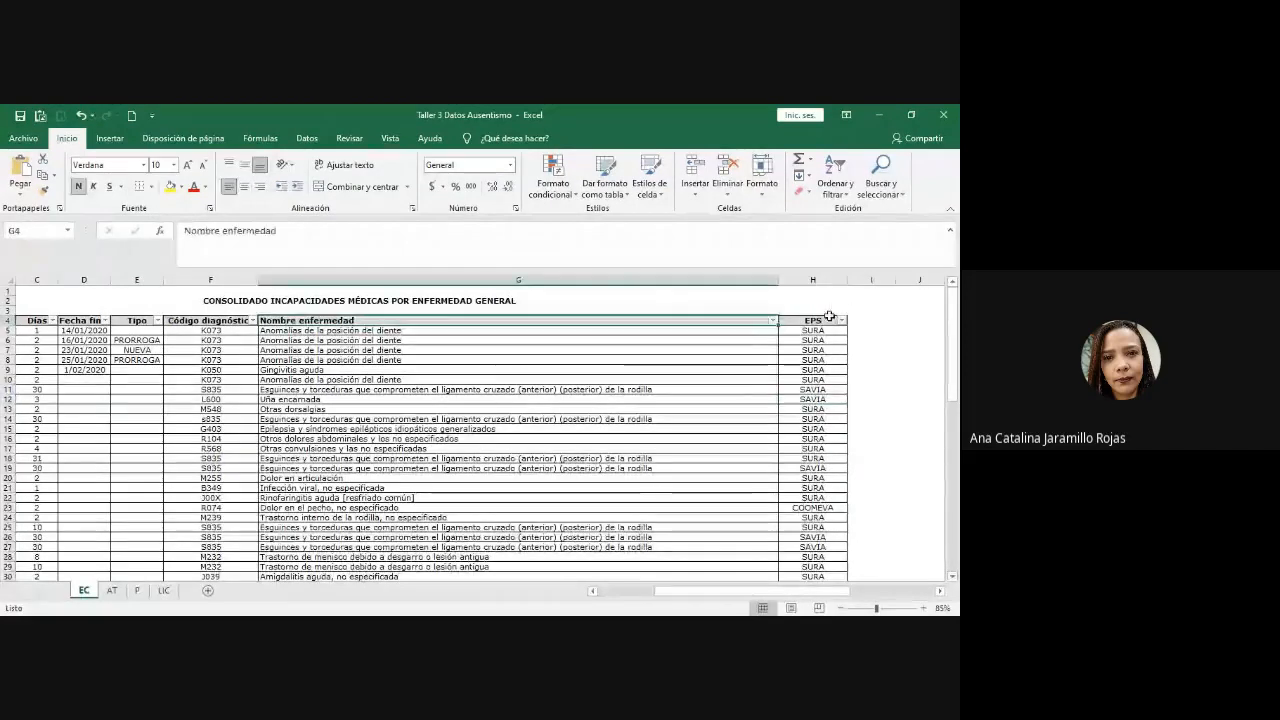
click(826, 320)
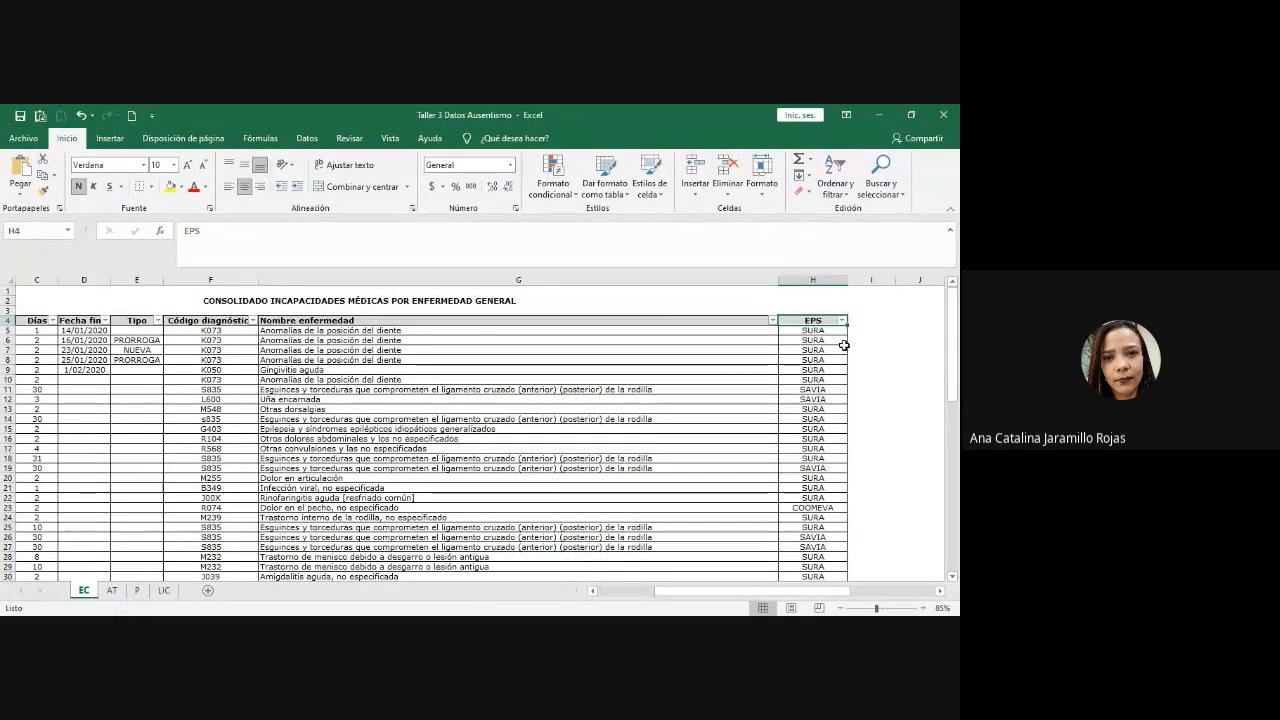
drag(826, 330, 823, 478)
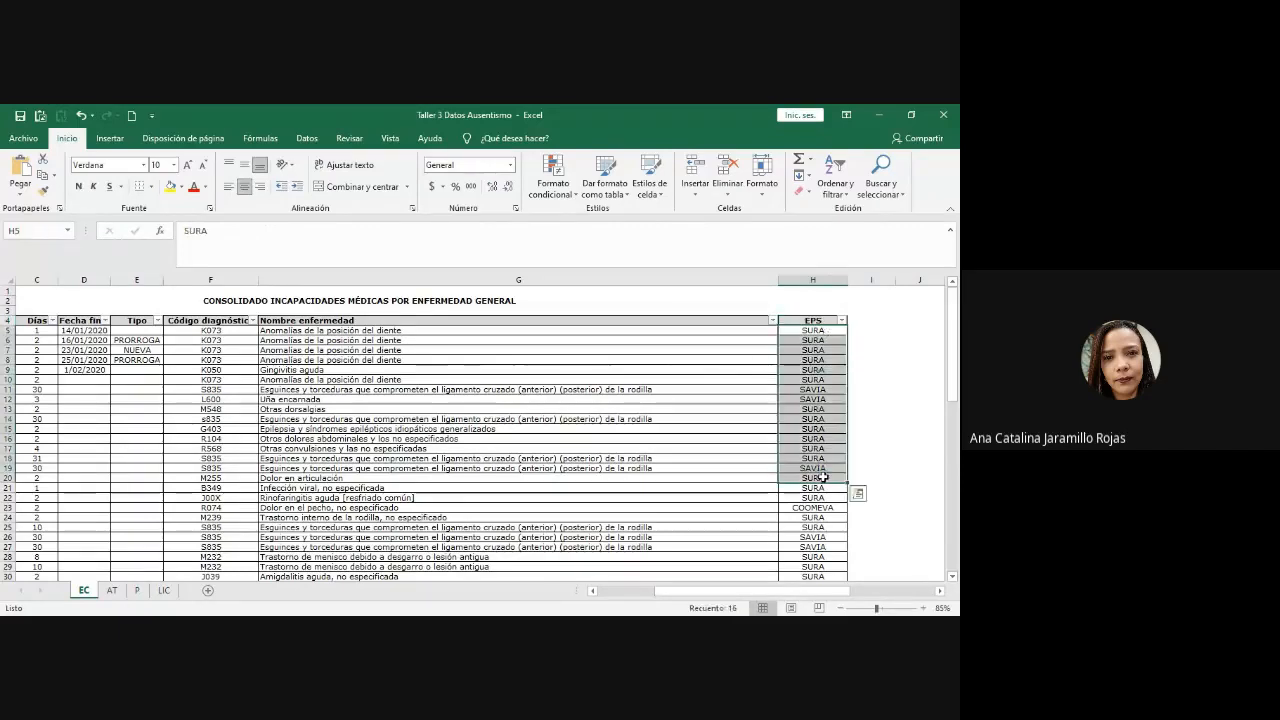
click(823, 478)
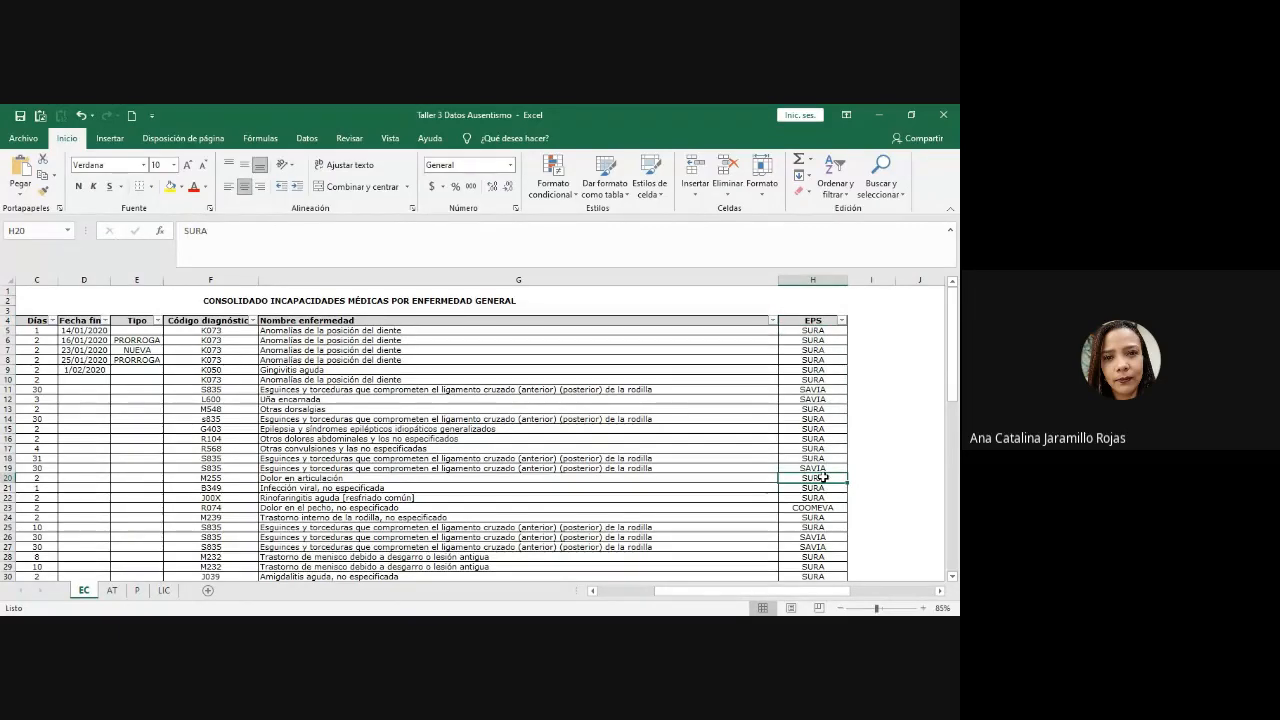
- Switch from the general illness records to the AT sheet with the work-accident leave records
ctrl+scroll(823, 478, up, 1)
ctrl+scroll(823, 478, down, 1)
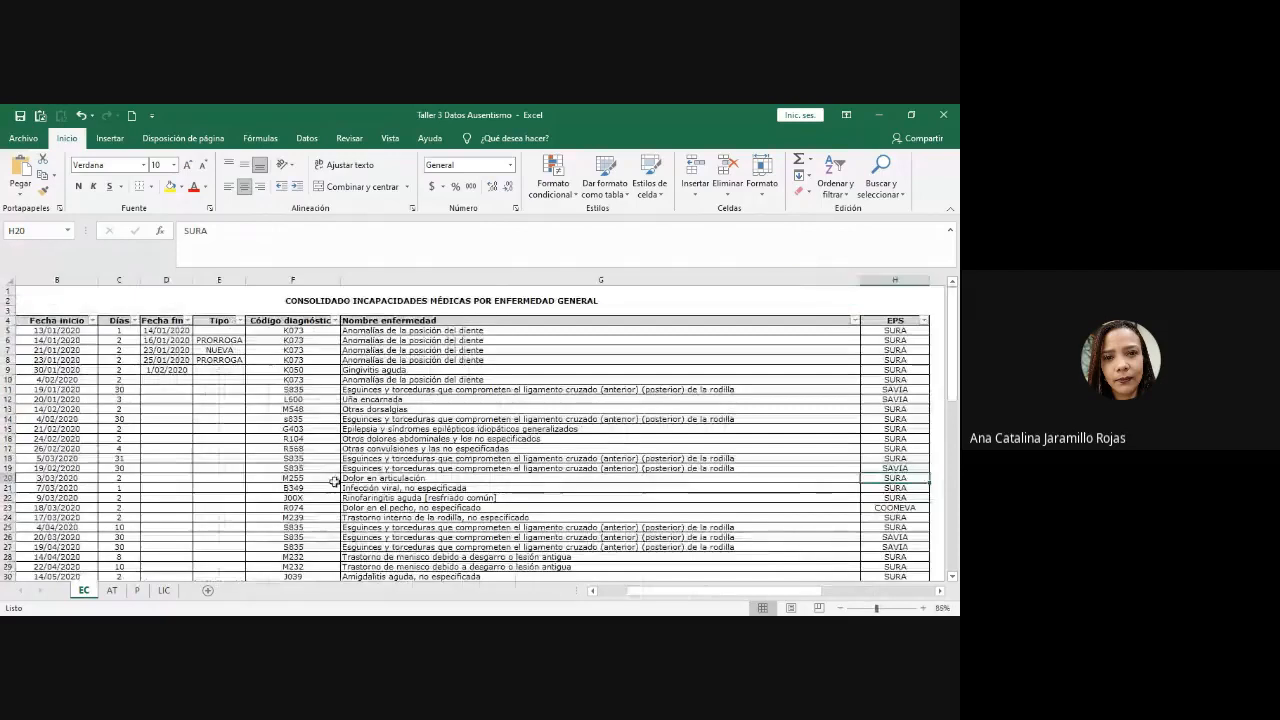
click(330, 478)
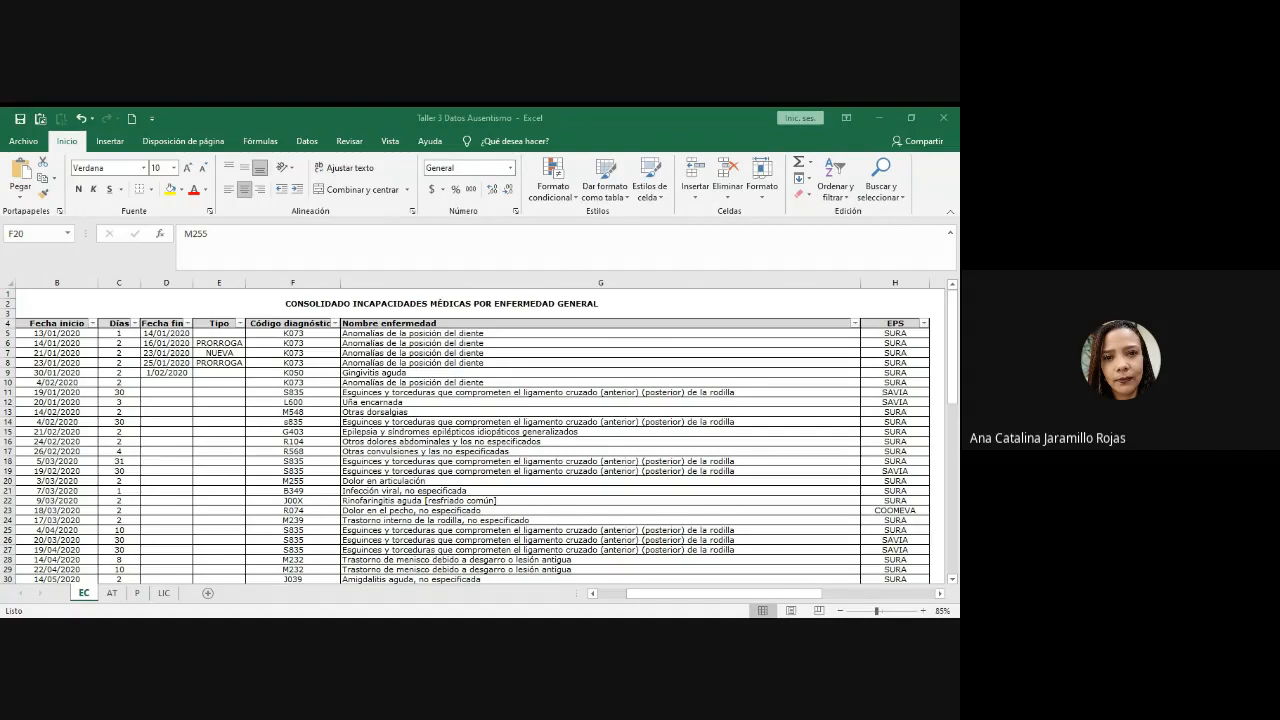
key(ctrl+Page_Down)
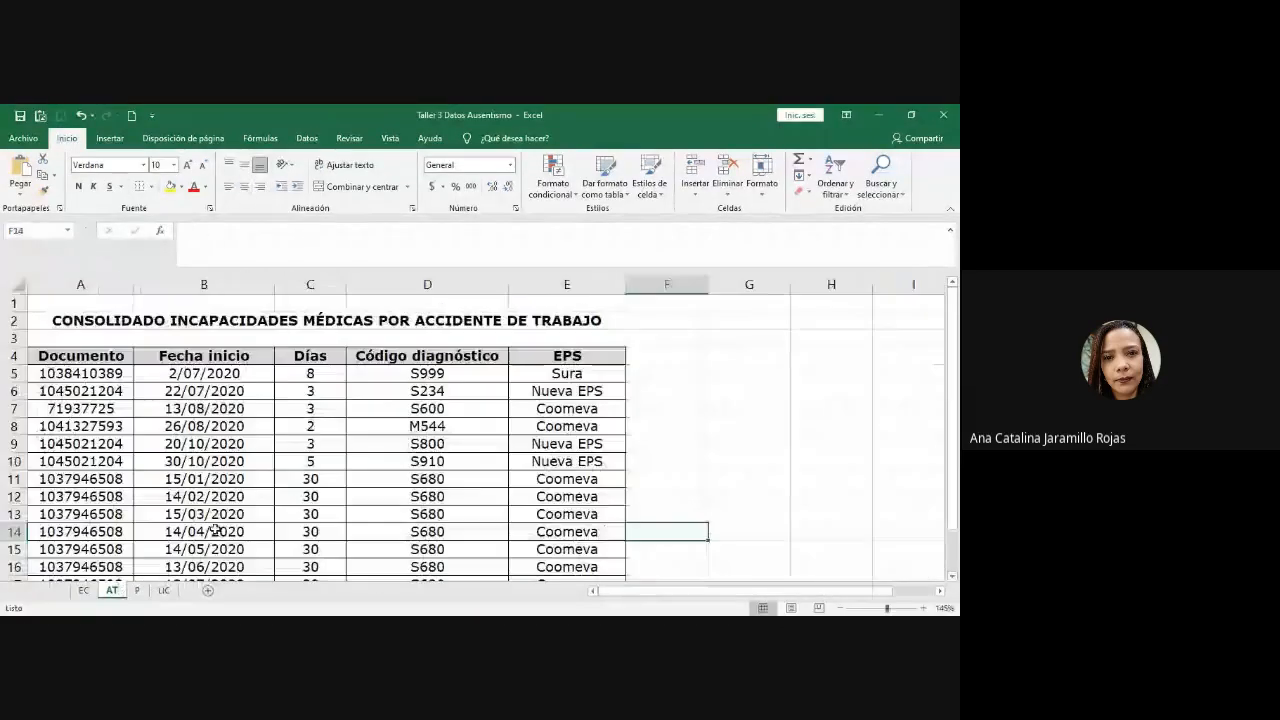
- View the whole work-accident leave table on the AT sheet at 130% zoom
scroll(354, 479, down, 1)
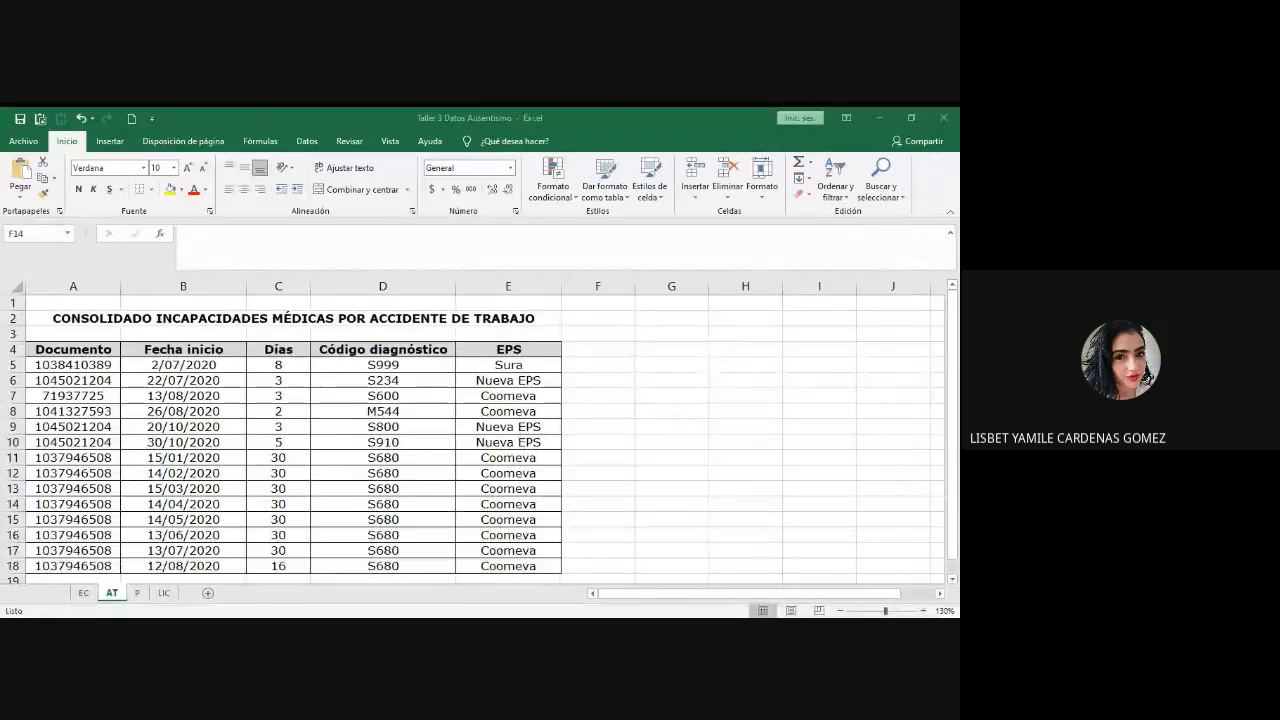
click(448, 488)
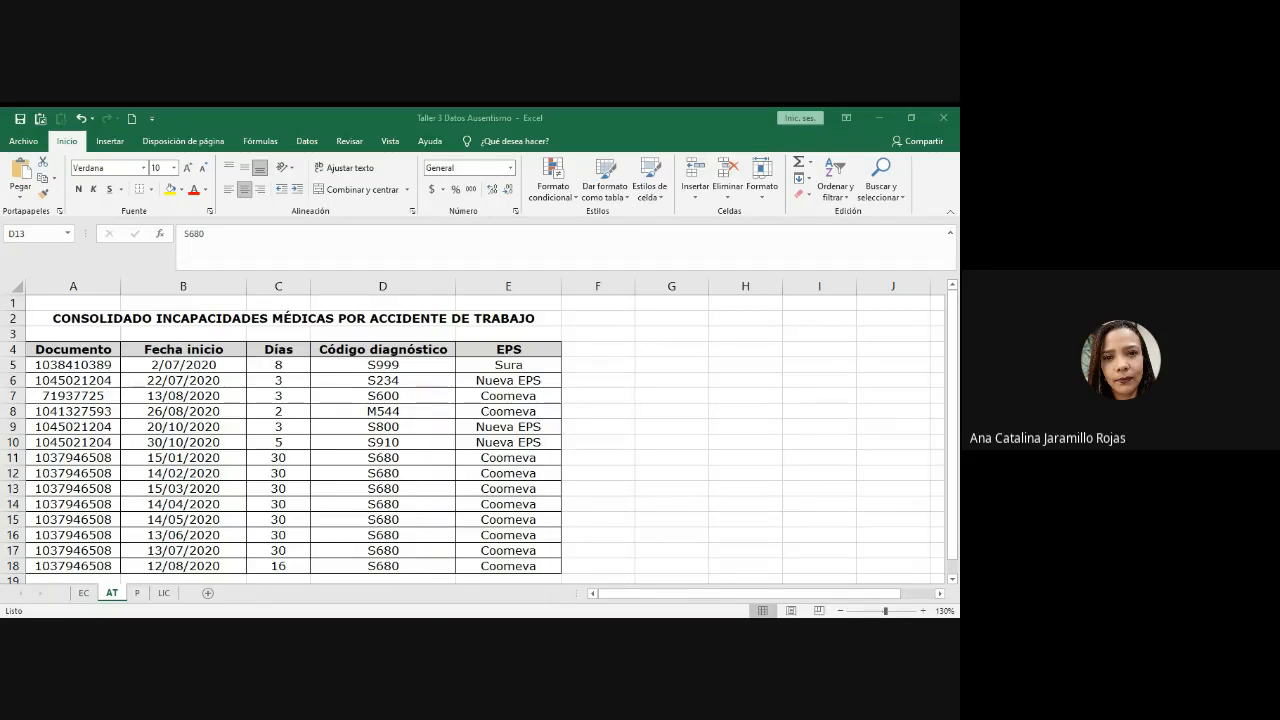
click(447, 488)
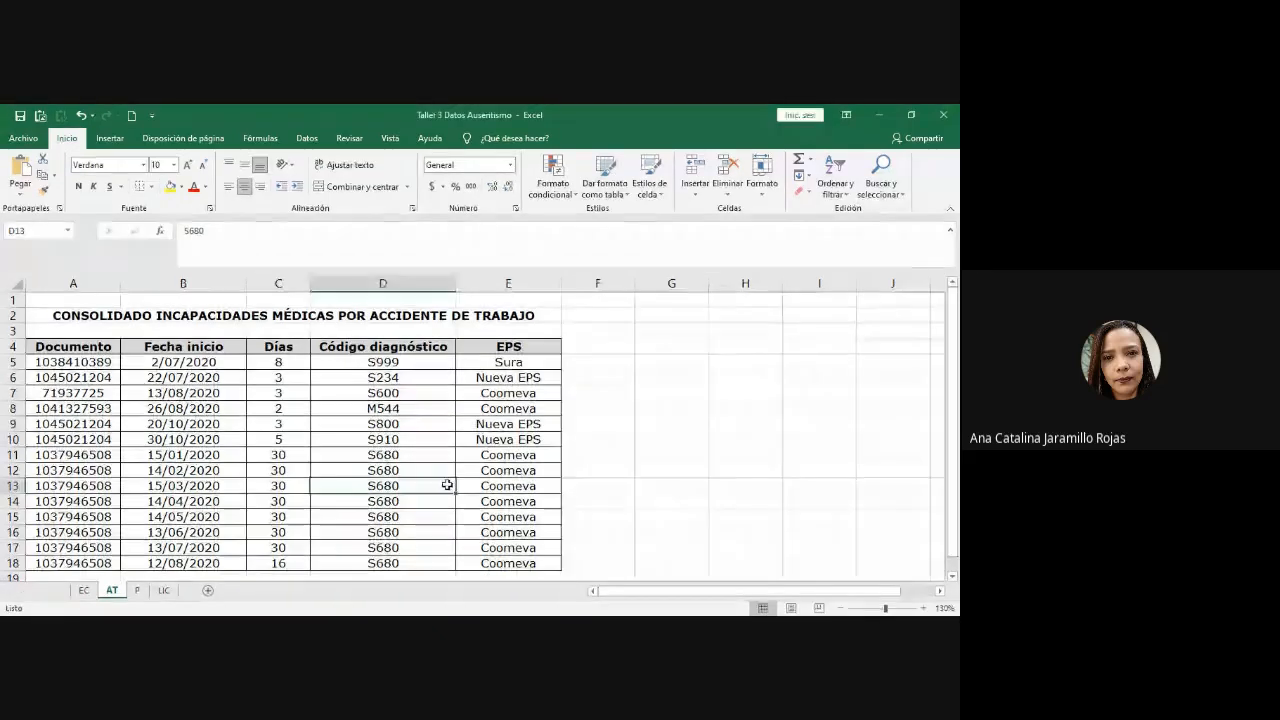
- Insert a pivot table on a new worksheet from the EC records, covering the Fecha inicio to EPS columns down to the last record
click(84, 590)
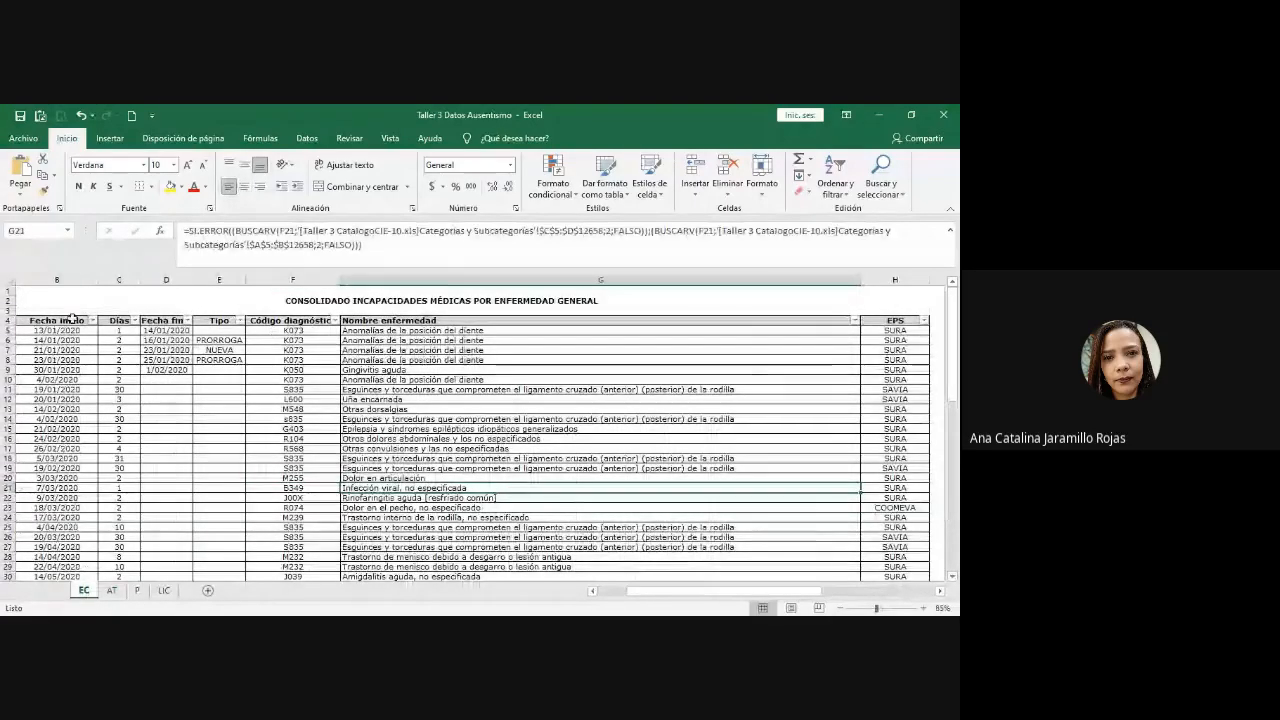
drag(72, 317, 892, 320)
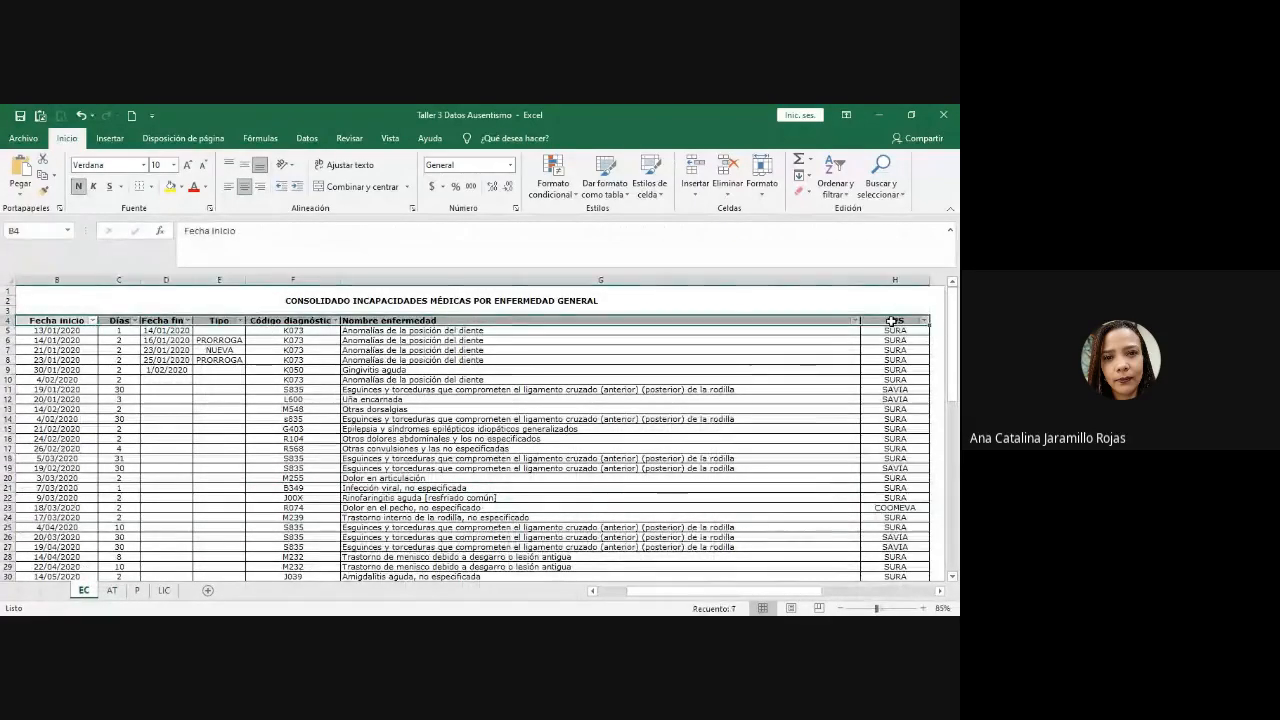
key(ctrl+shift+Down)
scroll(895, 322, down, 3)
scroll(897, 325, up, 5)
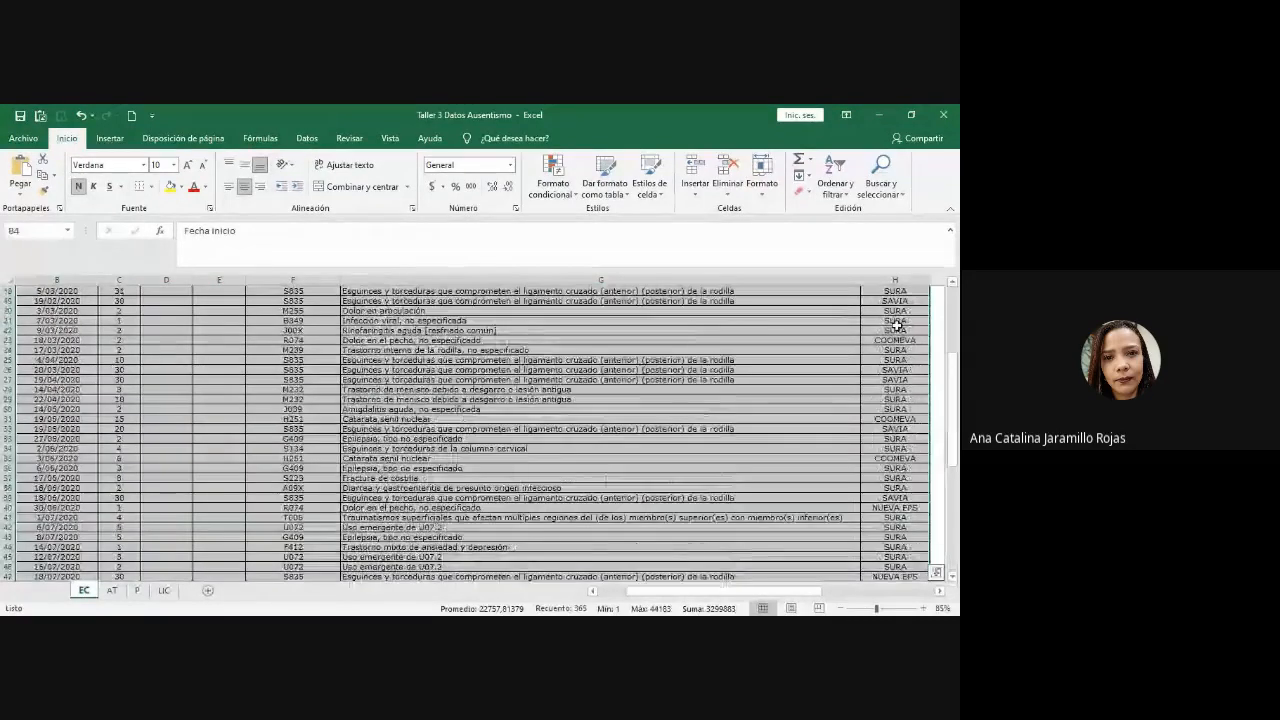
scroll(897, 325, up, 6)
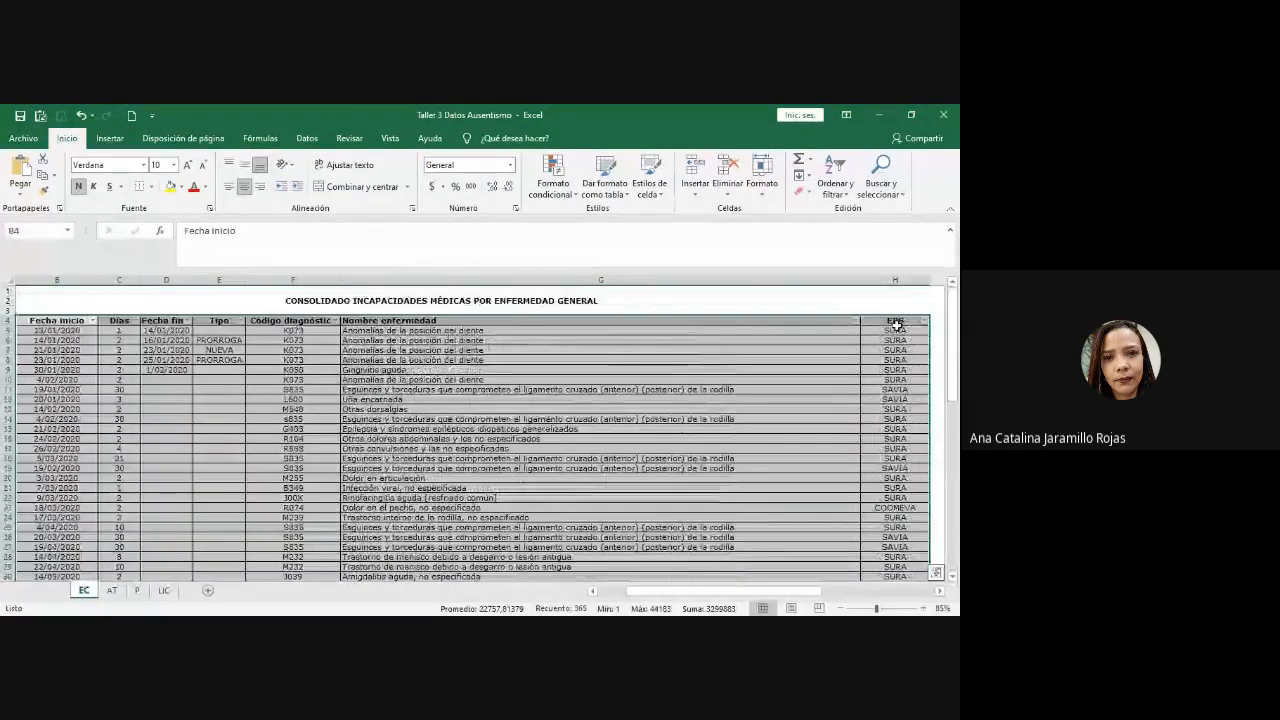
click(112, 140)
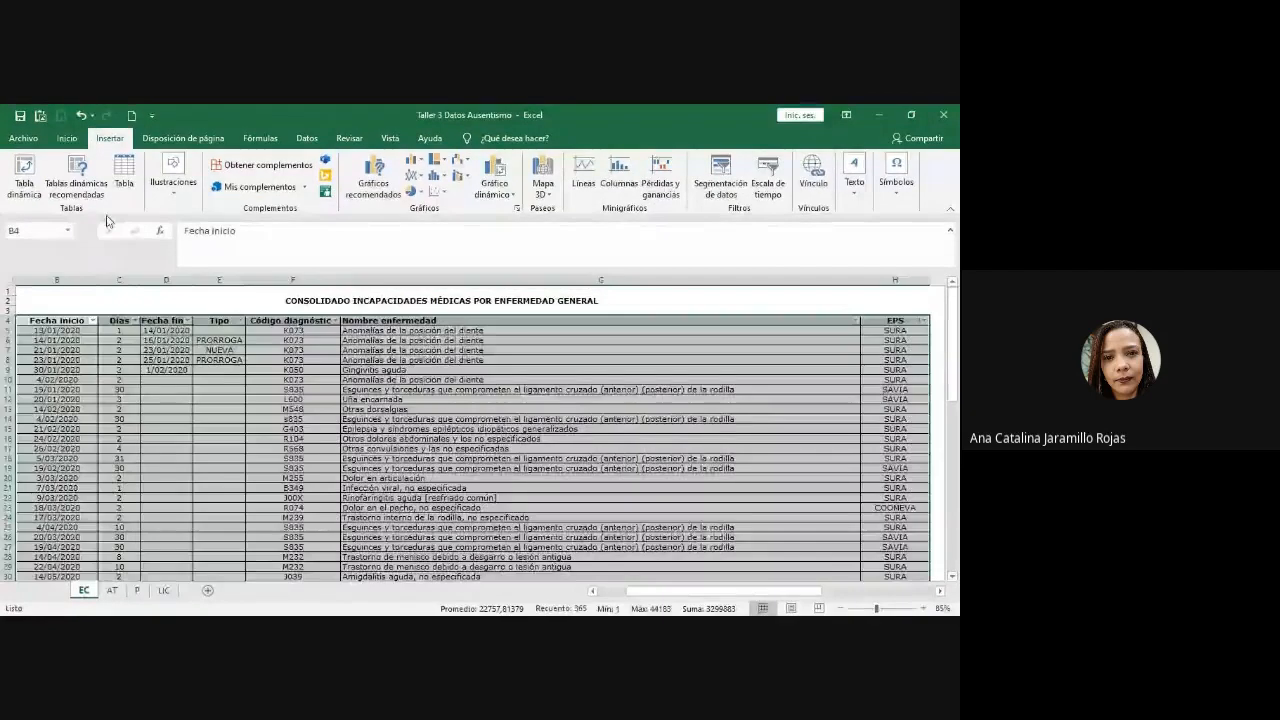
click(124, 175)
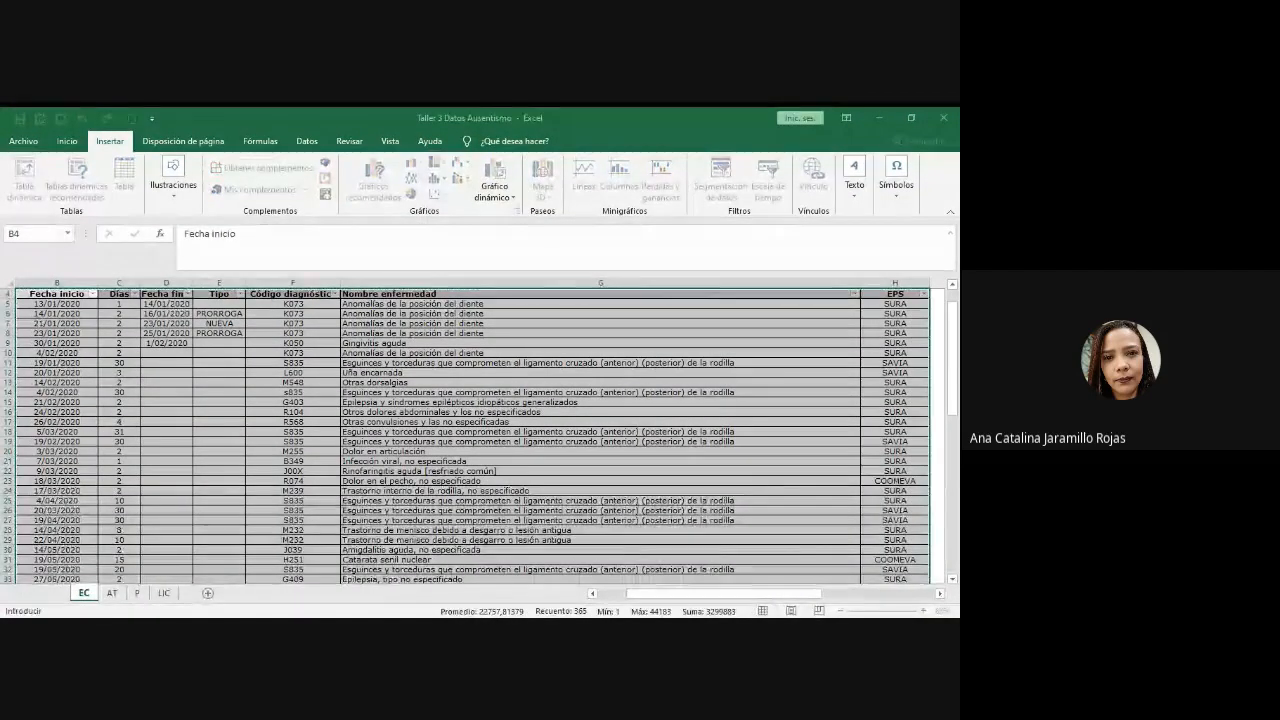
key(Return)
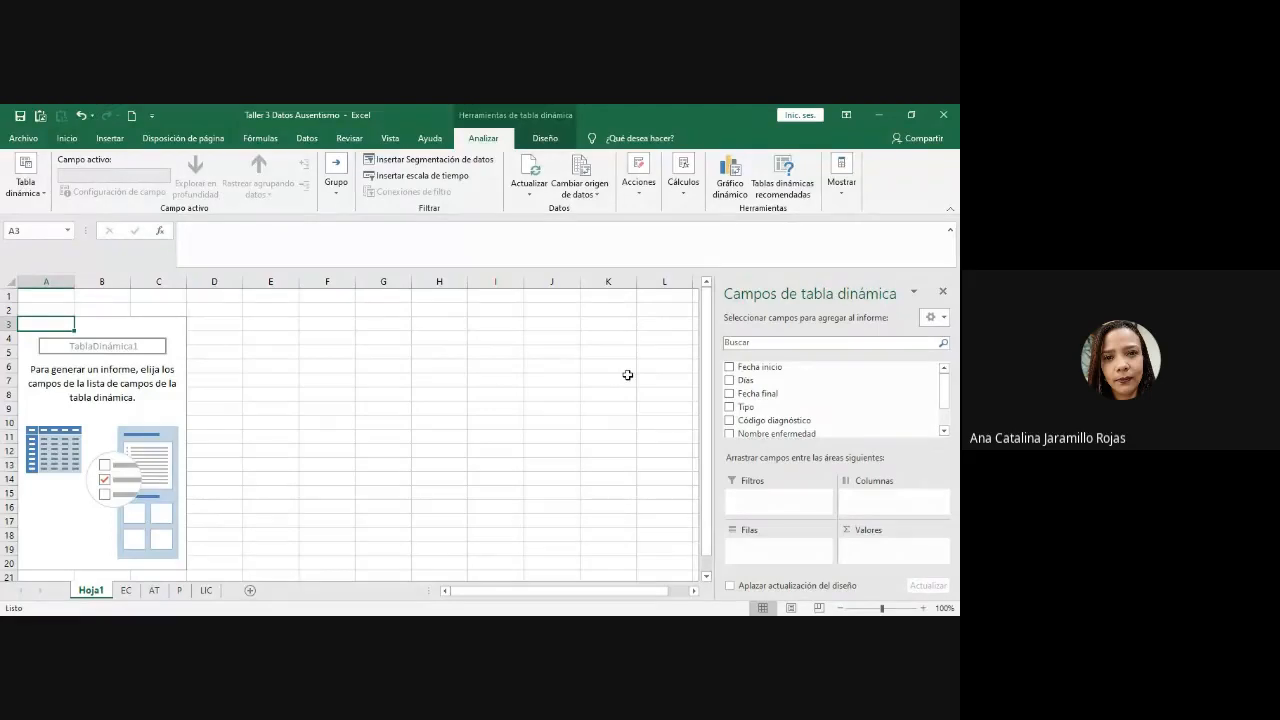
- Summarise the sum of Días by Código diagnóstico in the pivot table, sorted from largest to smallest
drag(765, 420, 790, 549)
drag(750, 380, 886, 556)
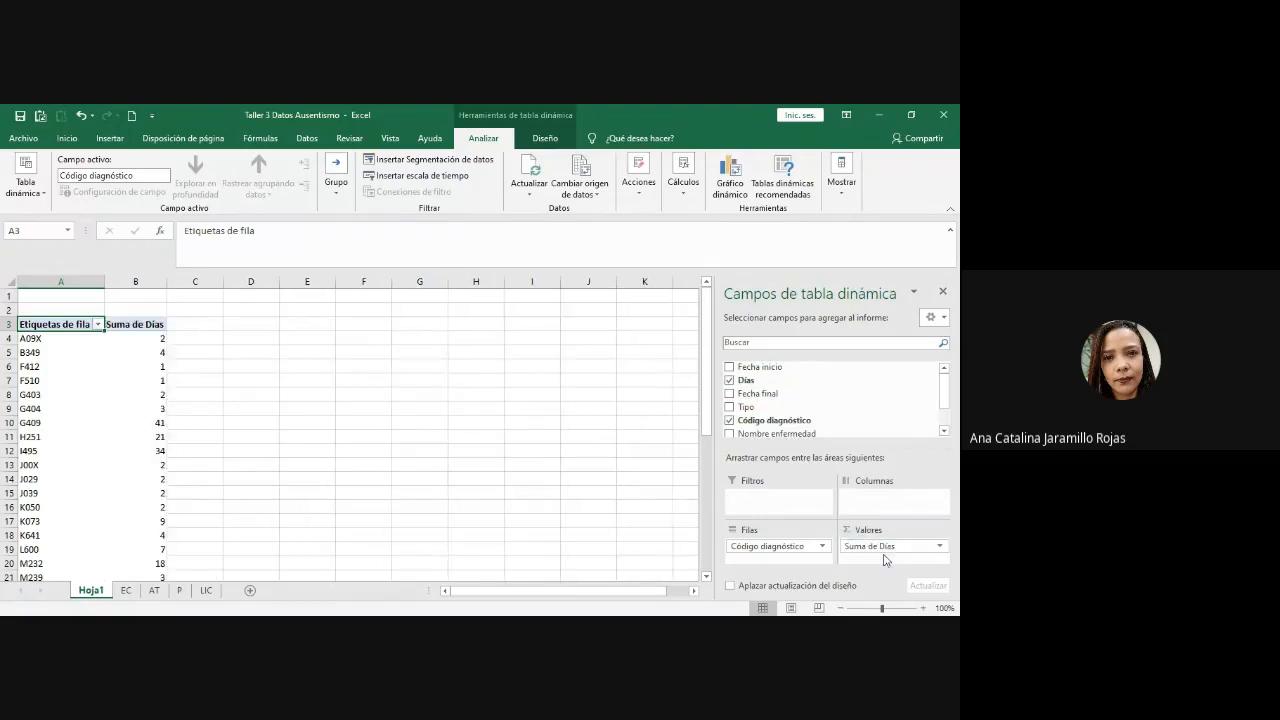
right_click(135, 380)
mouse_move(203, 460)
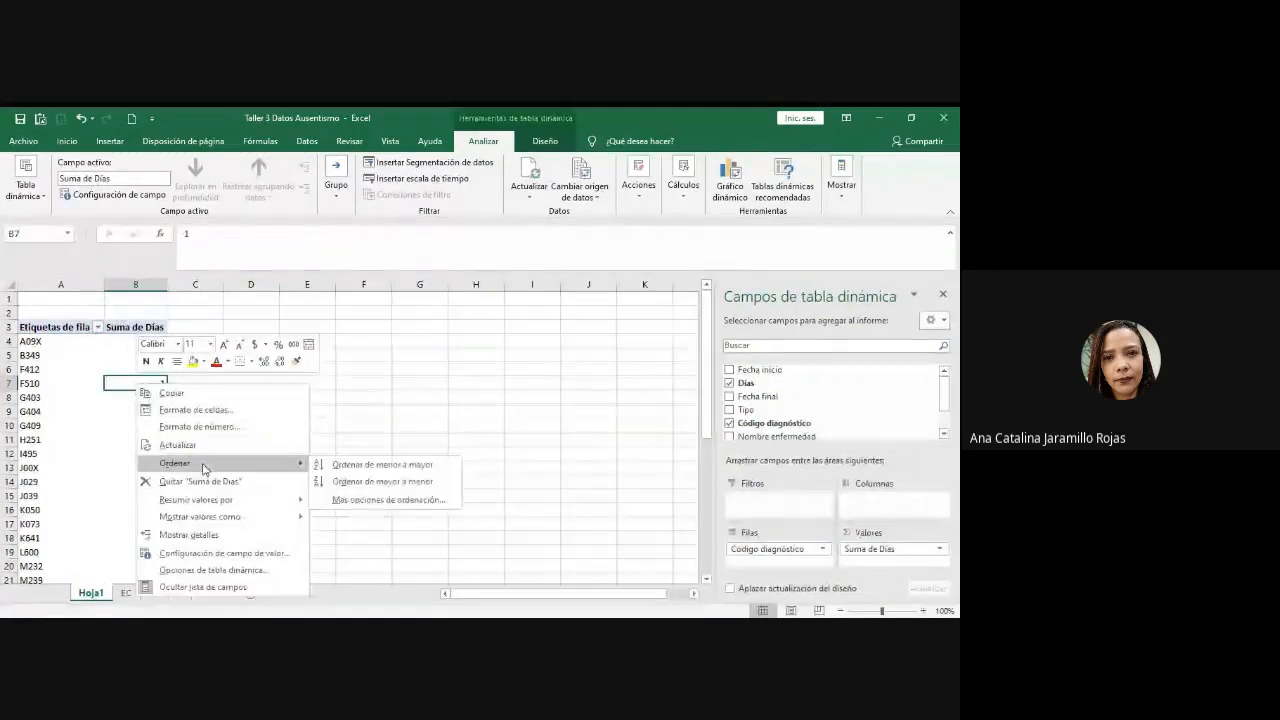
click(422, 484)
click(419, 467)
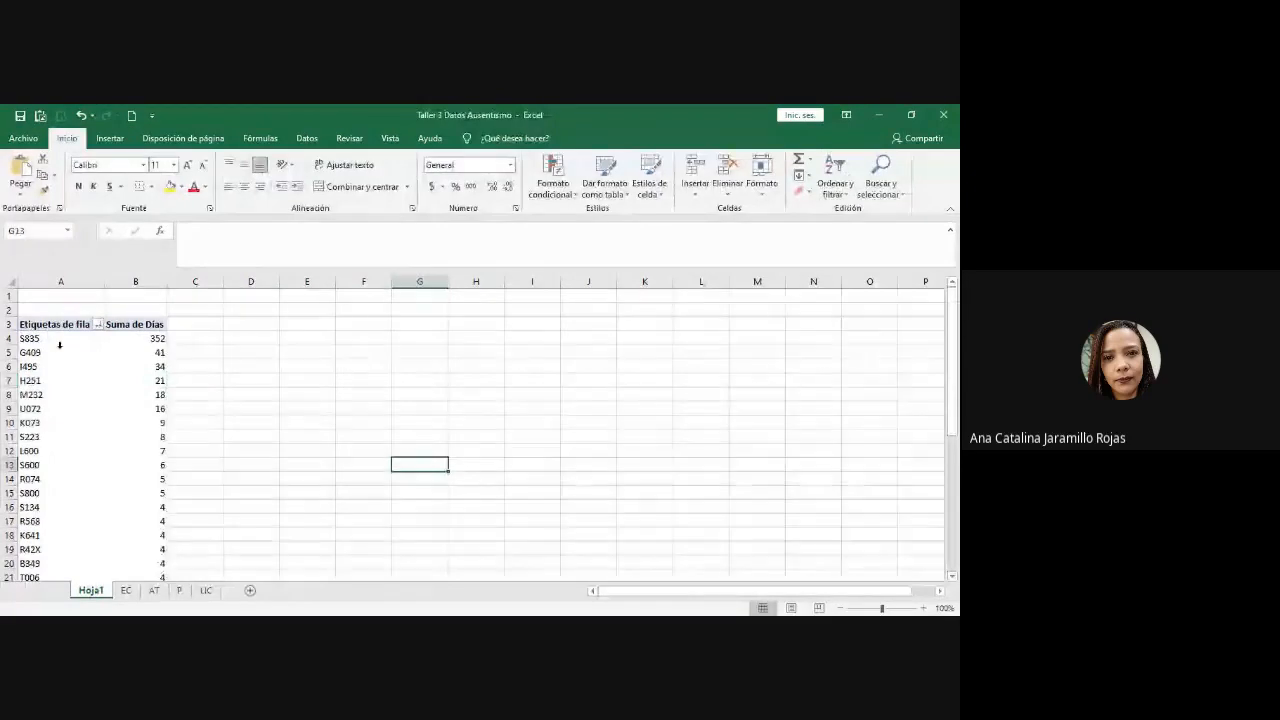
- Examine the first diagnosis code and its Suma de Días in the sorted pivot table
click(59, 344)
click(150, 346)
click(60, 338)
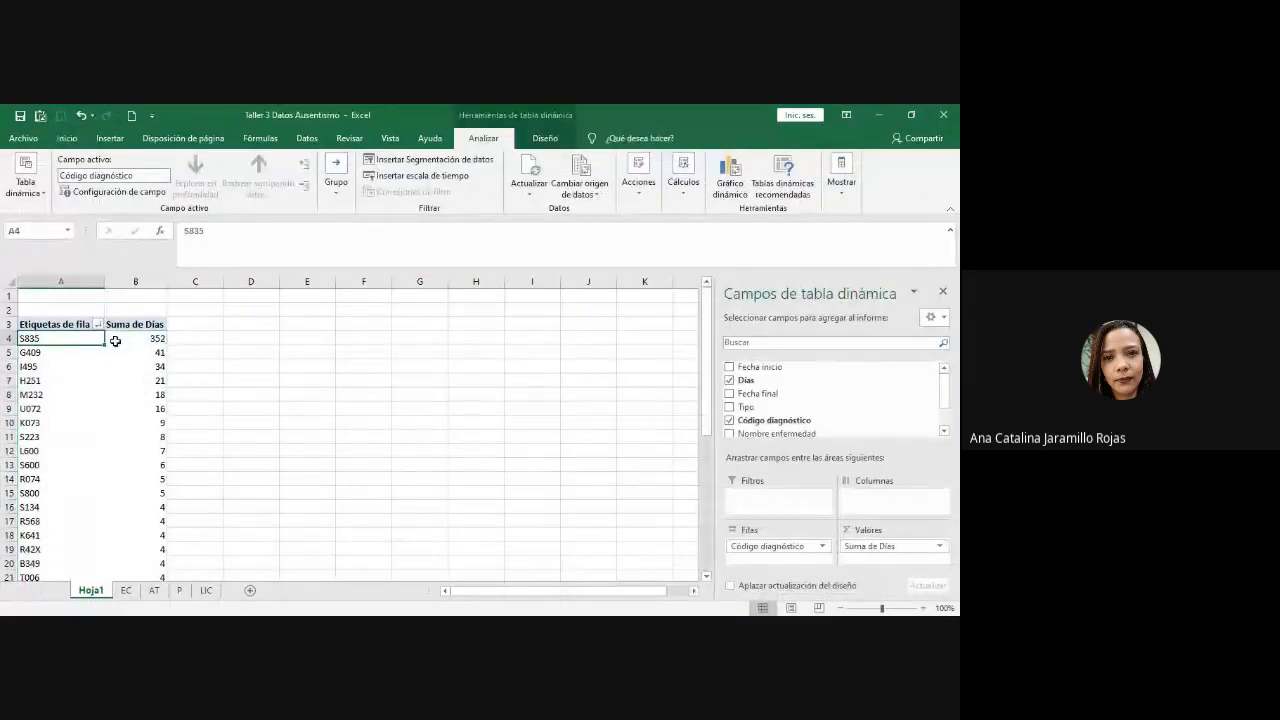
click(115, 341)
click(95, 340)
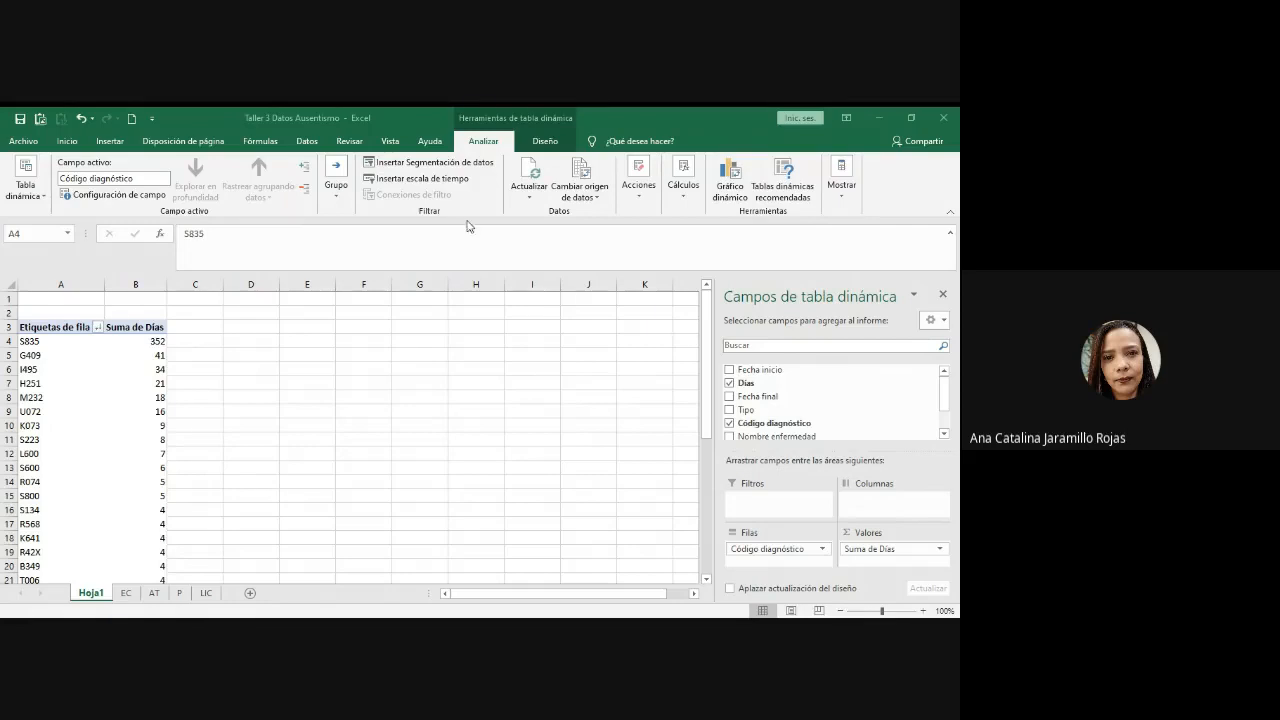
- Replace Código diagnóstico with Nombre enfermedad as the pivot table's row field and sort Suma de Días from largest to smallest
click(729, 421)
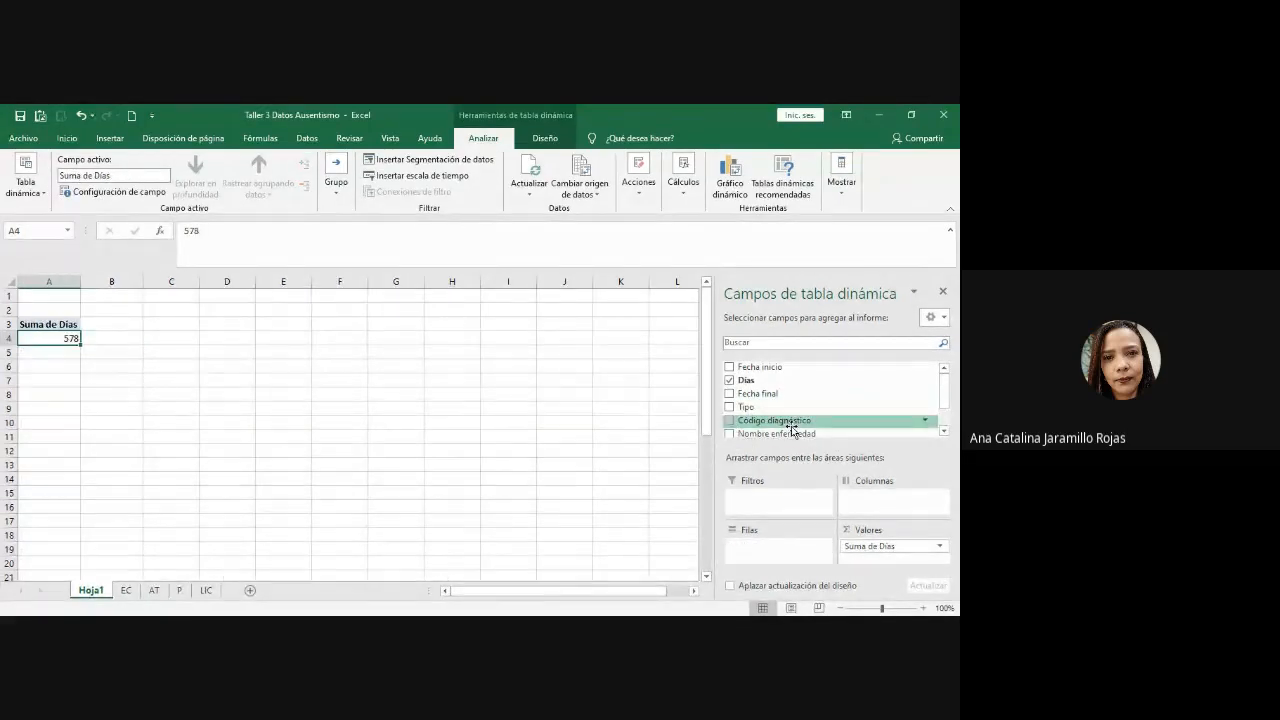
scroll(790, 432, down, 2)
drag(776, 400, 772, 550)
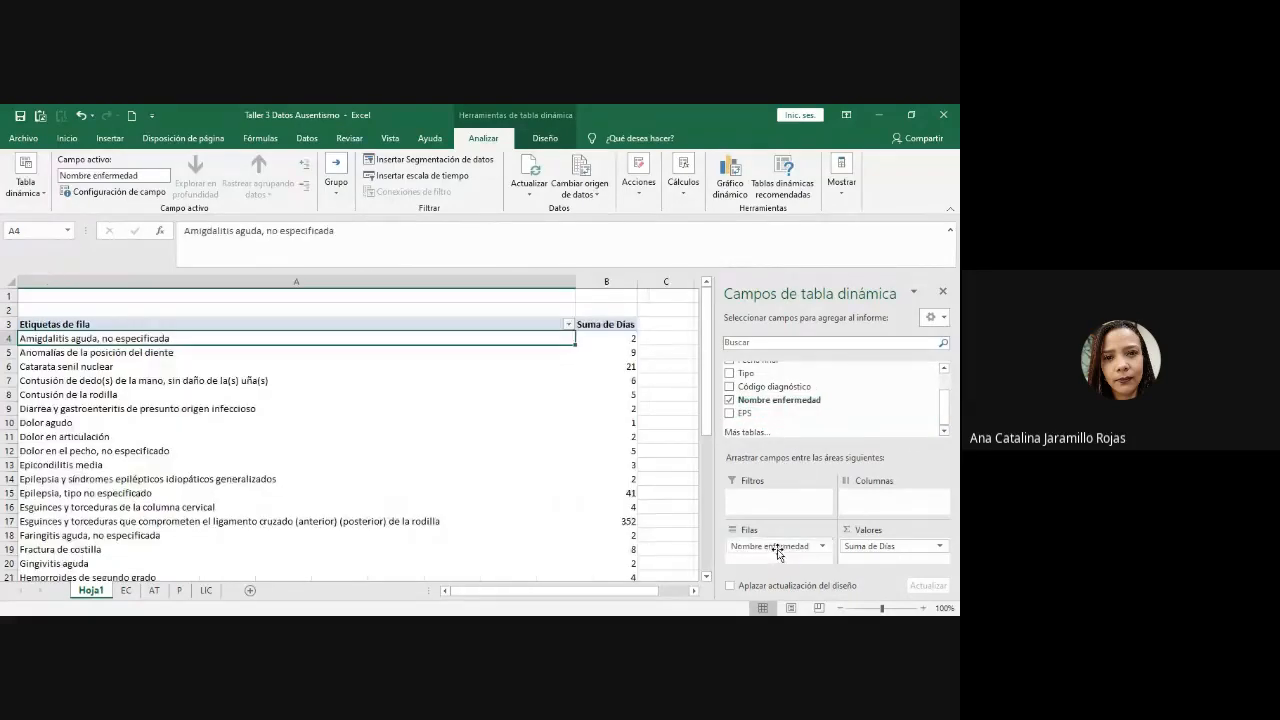
click(619, 341)
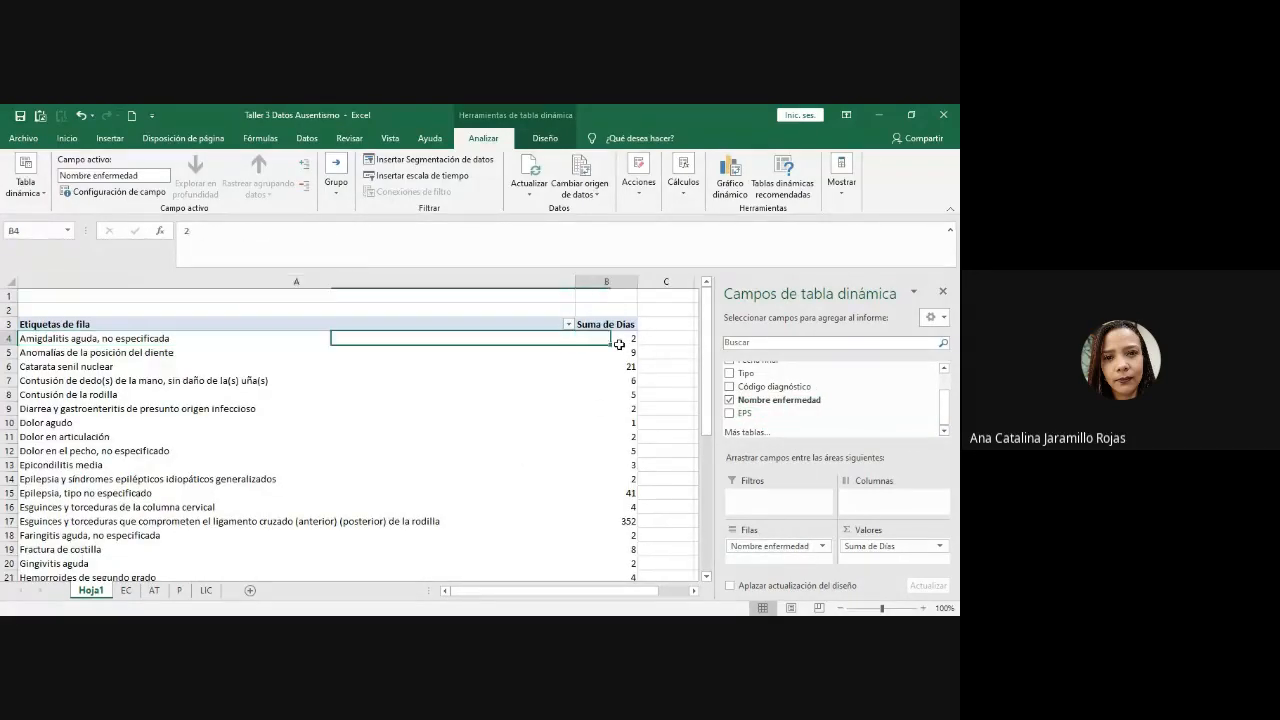
right_click(620, 345)
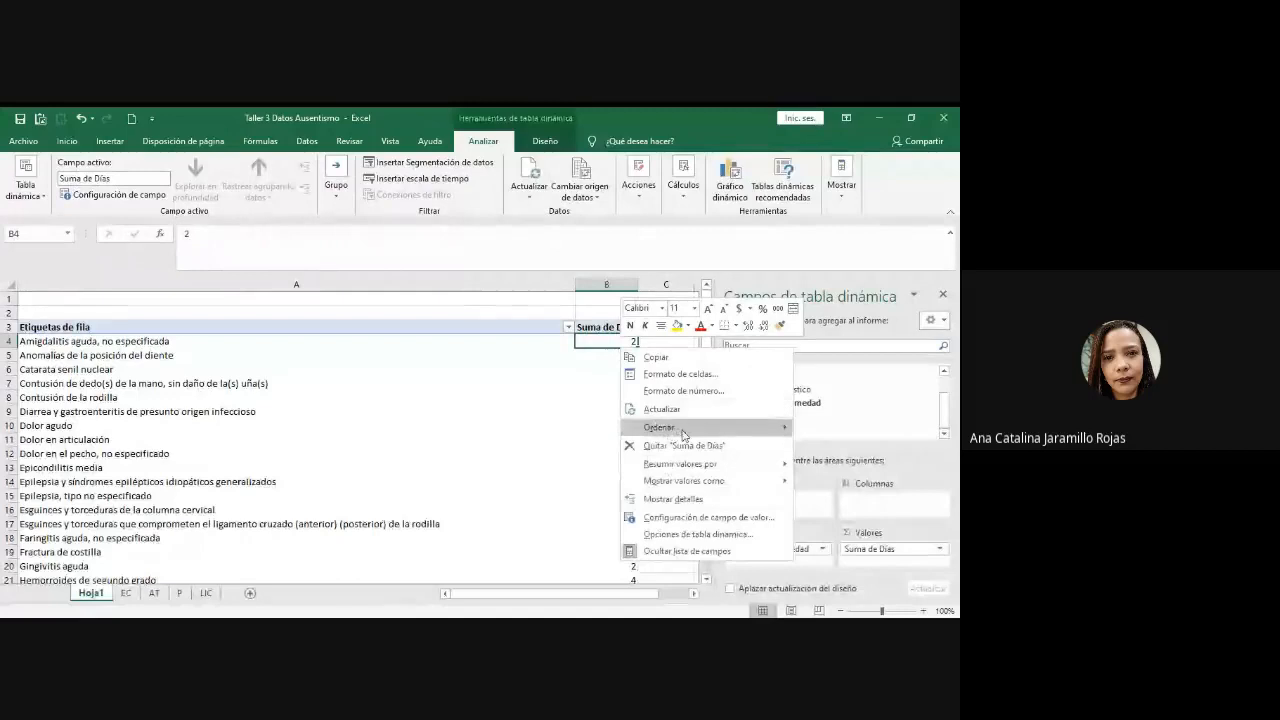
mouse_move(684, 432)
click(866, 445)
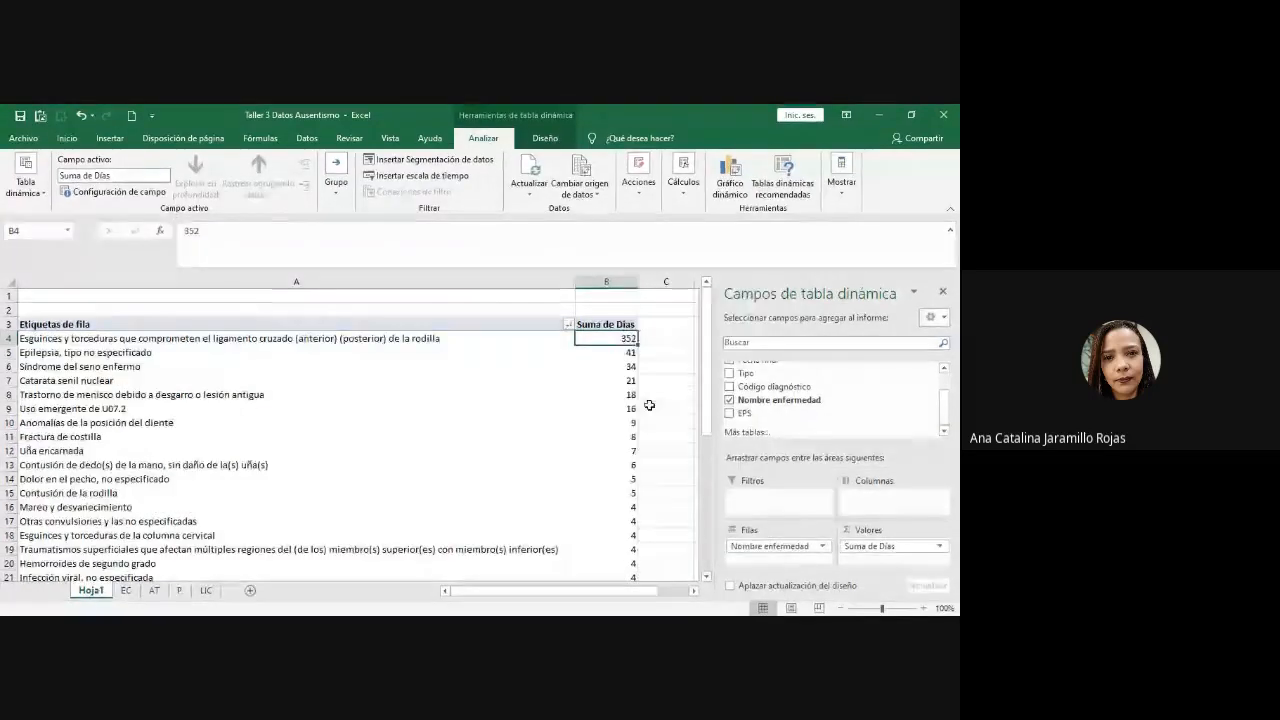
click(665, 408)
- Examine the first disease name and its Suma de Días in the pivot table
click(619, 341)
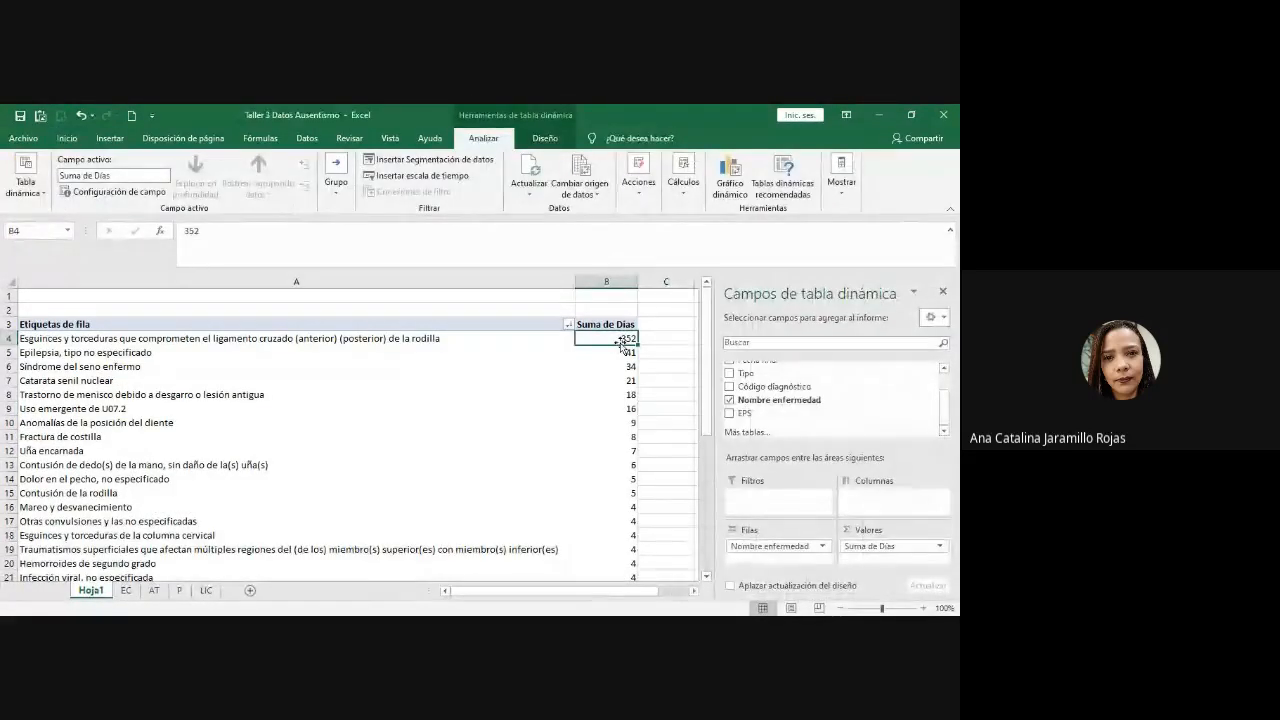
click(240, 339)
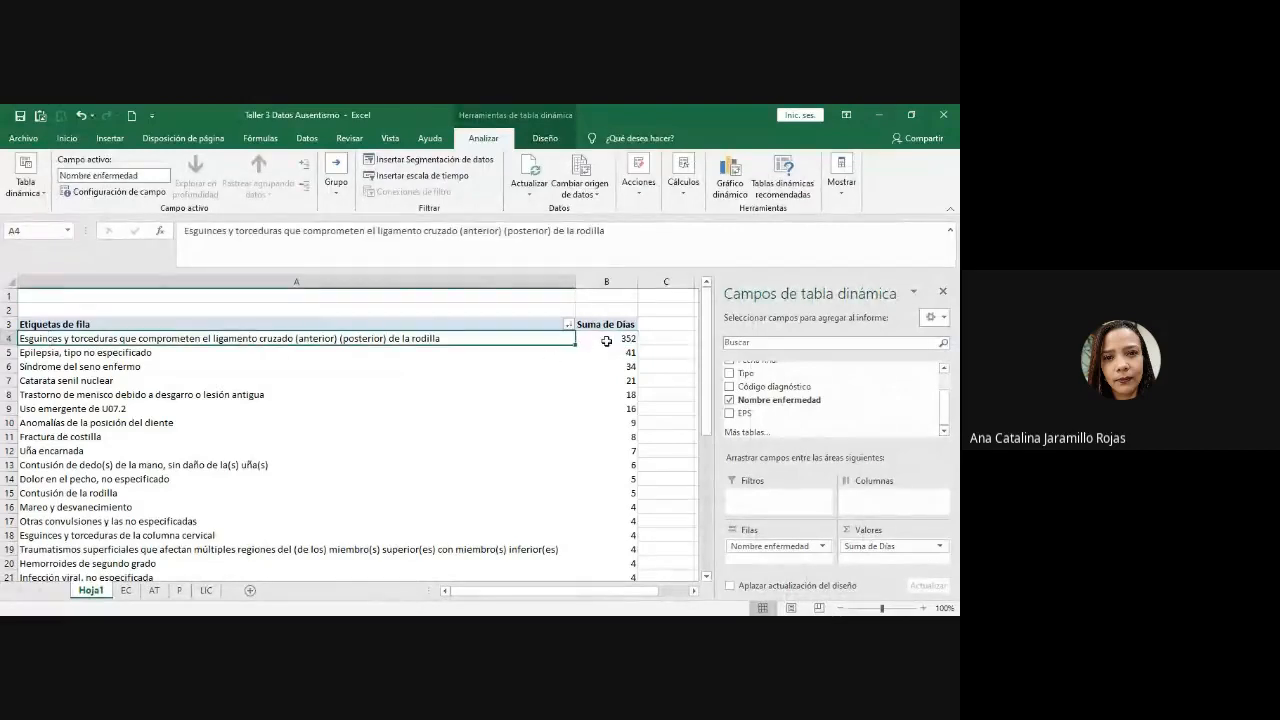
click(606, 341)
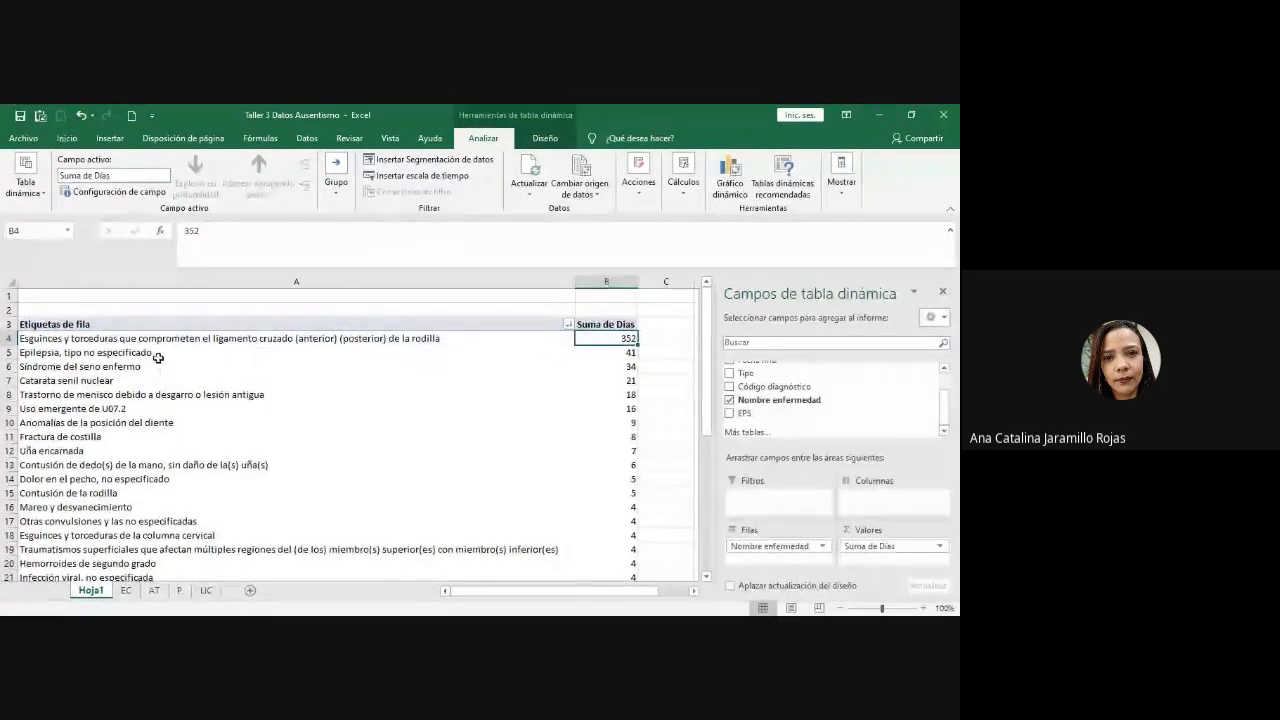
click(155, 342)
click(155, 340)
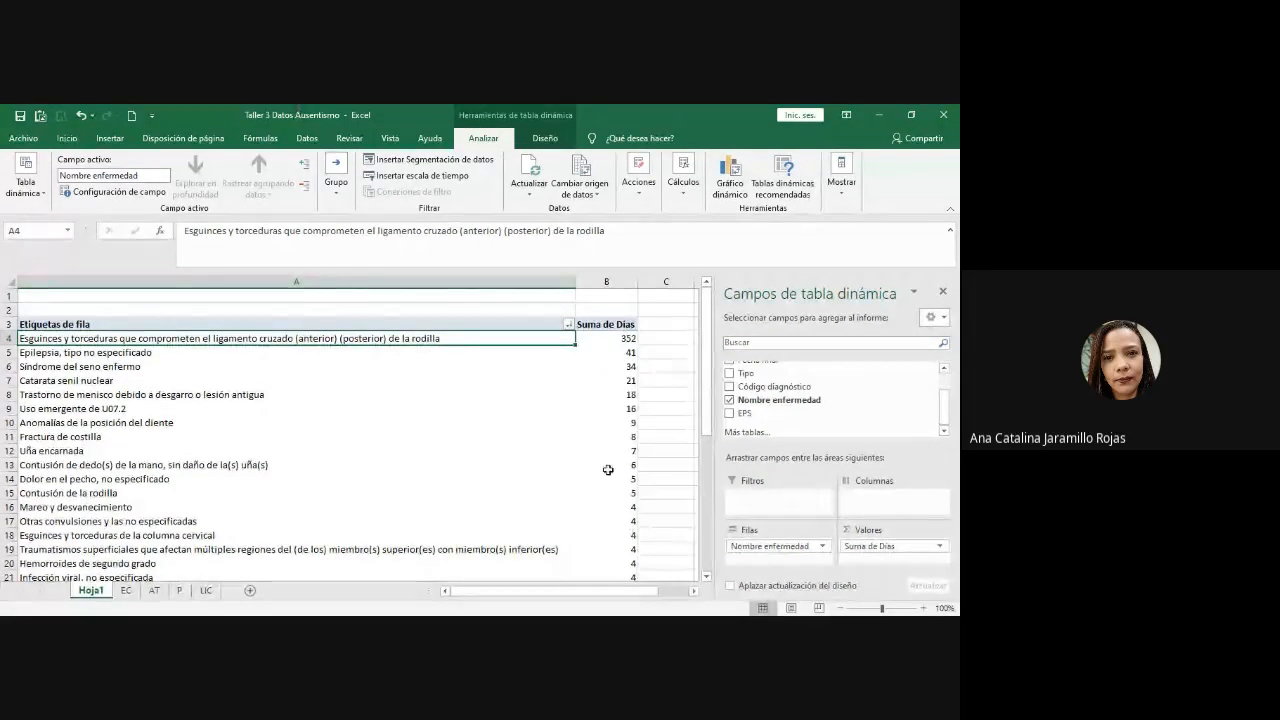
- Review the pivot table's disease list down to Total general and check the source records on the EC sheet
scroll(608, 469, down, 10)
scroll(600, 469, up, 10)
scroll(640, 455, down, 10)
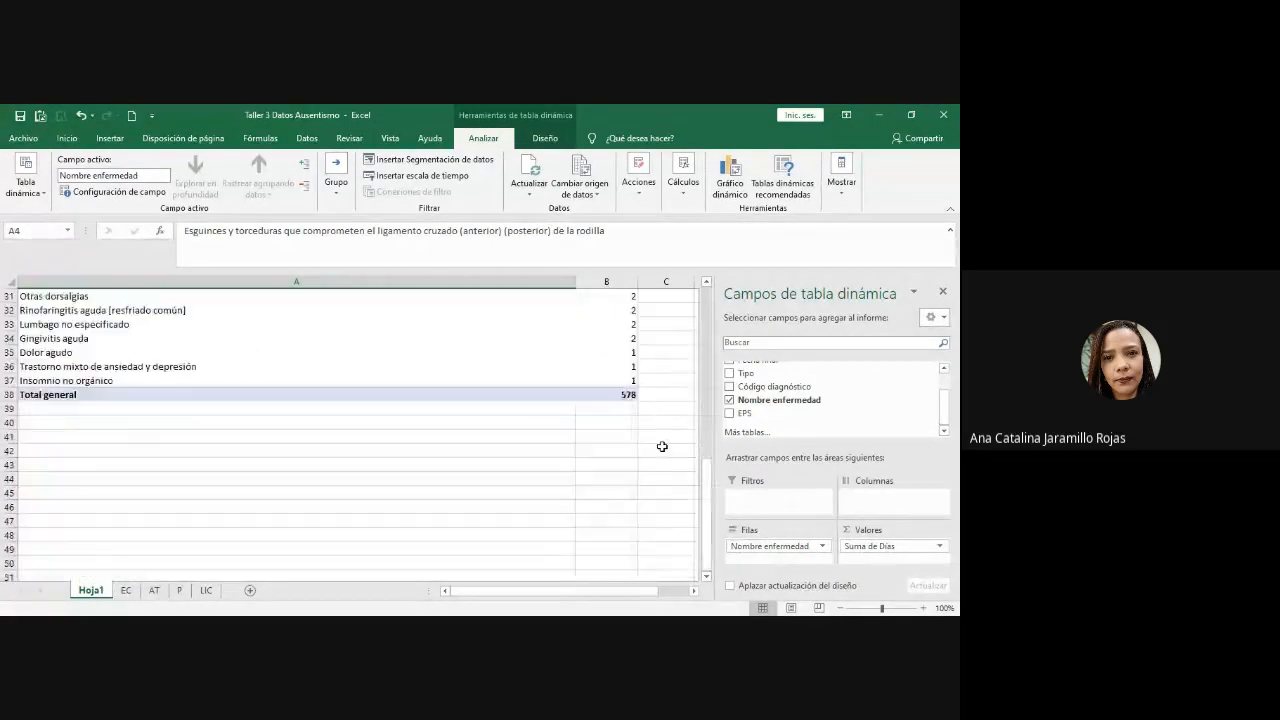
scroll(662, 446, up, 10)
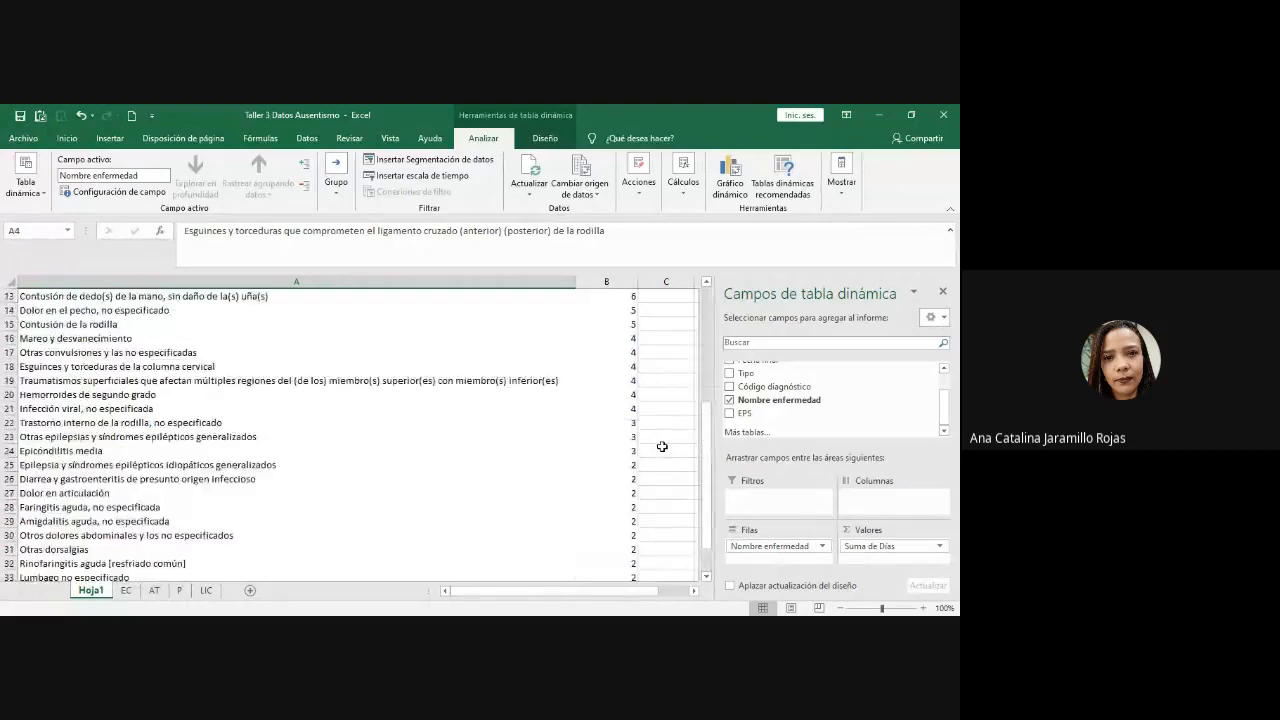
click(125, 598)
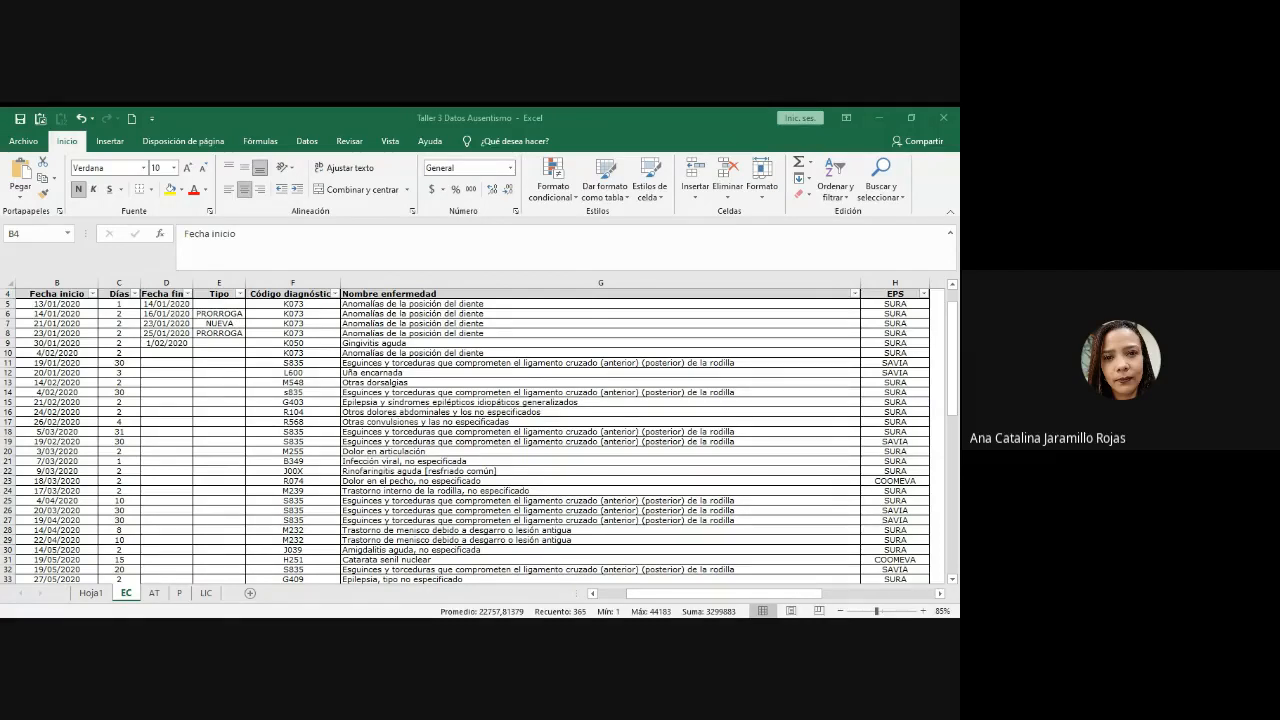
click(92, 593)
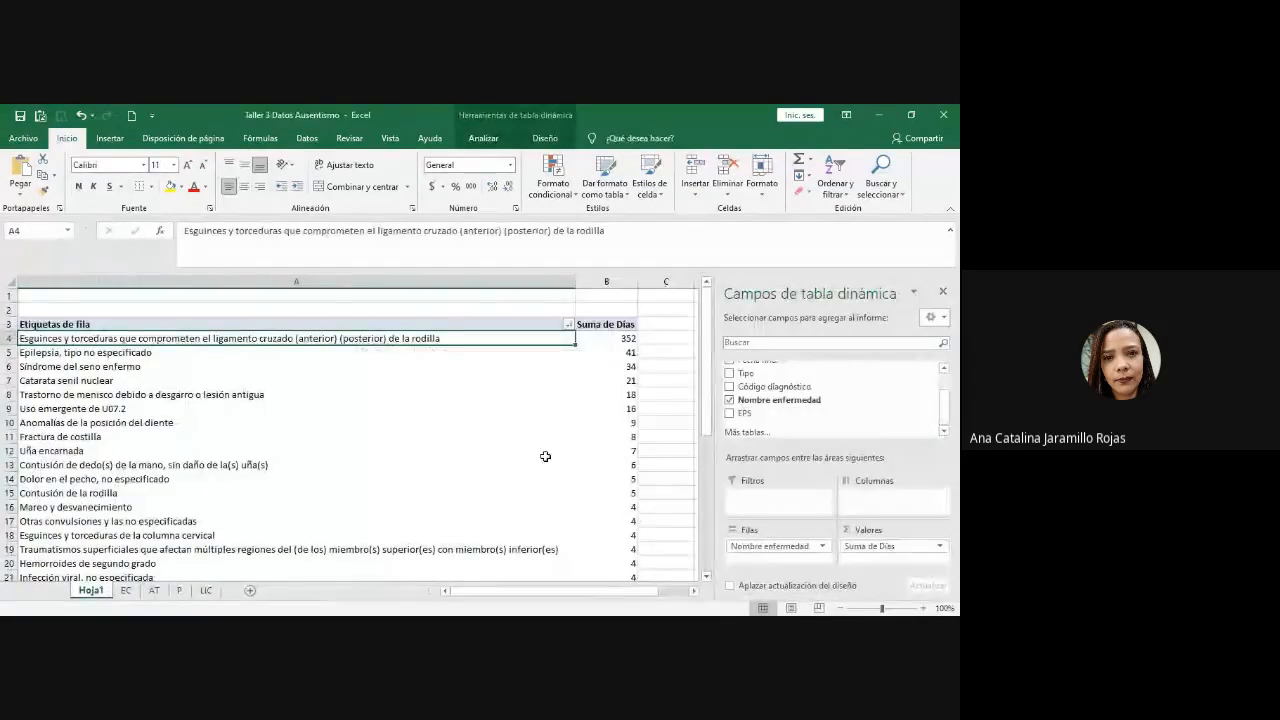
- Replace Nombre enfermedad with EPS as the row field of the pivot table
click(542, 450)
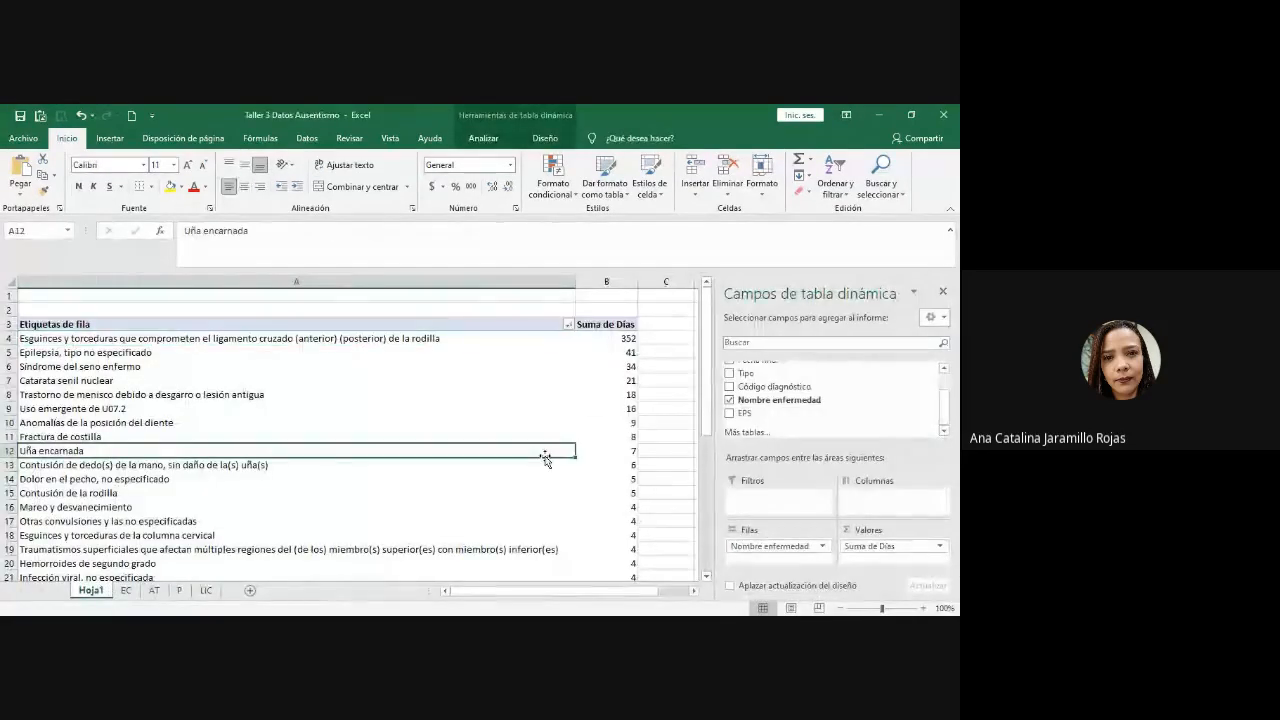
click(730, 400)
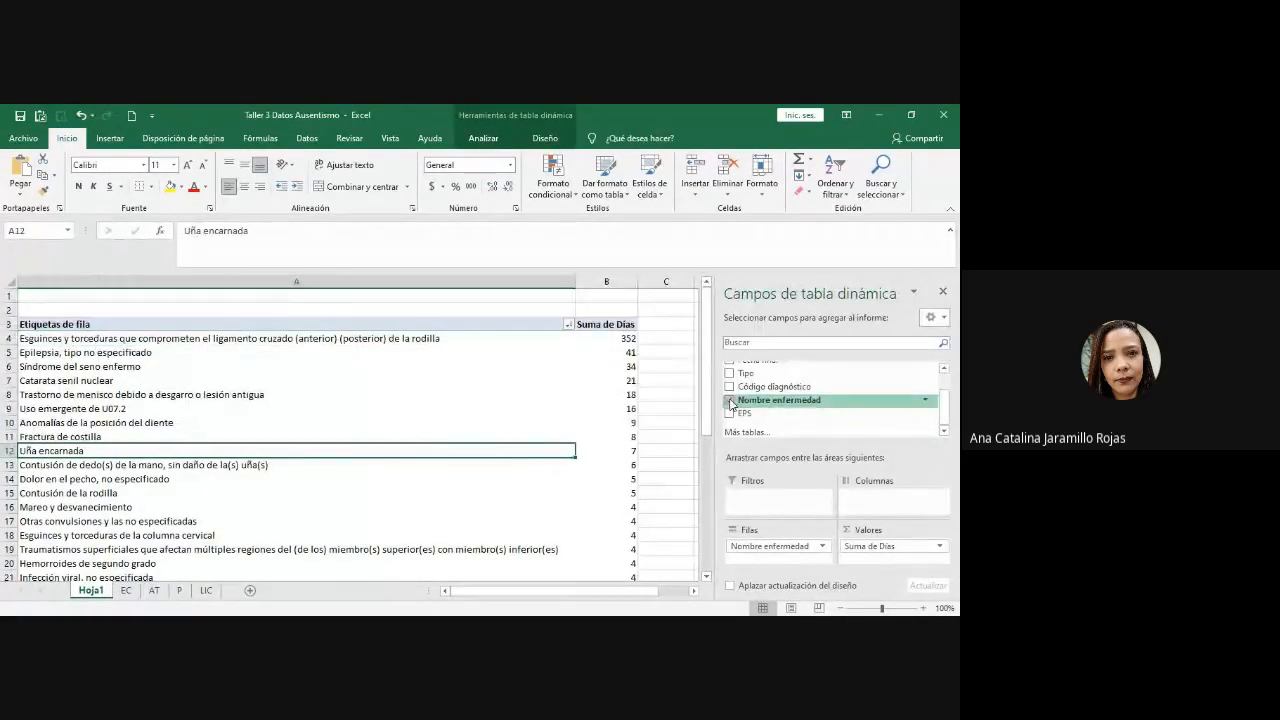
click(730, 414)
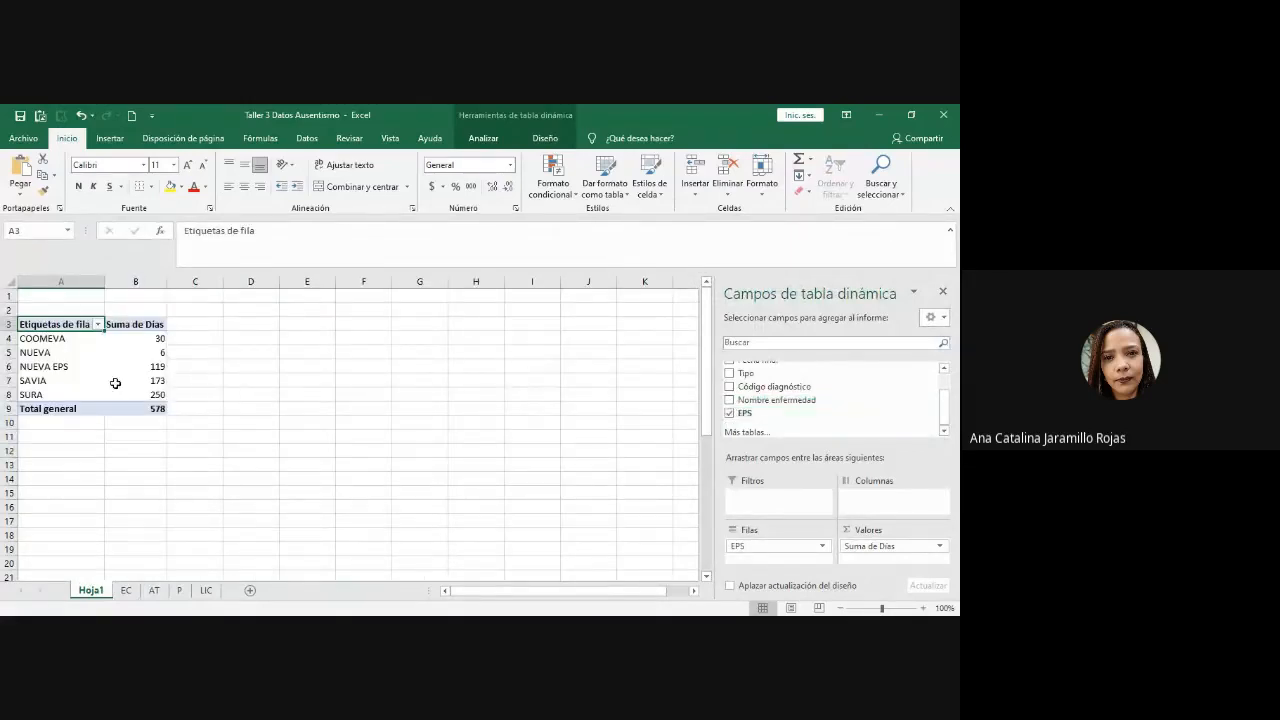
right_click(157, 382)
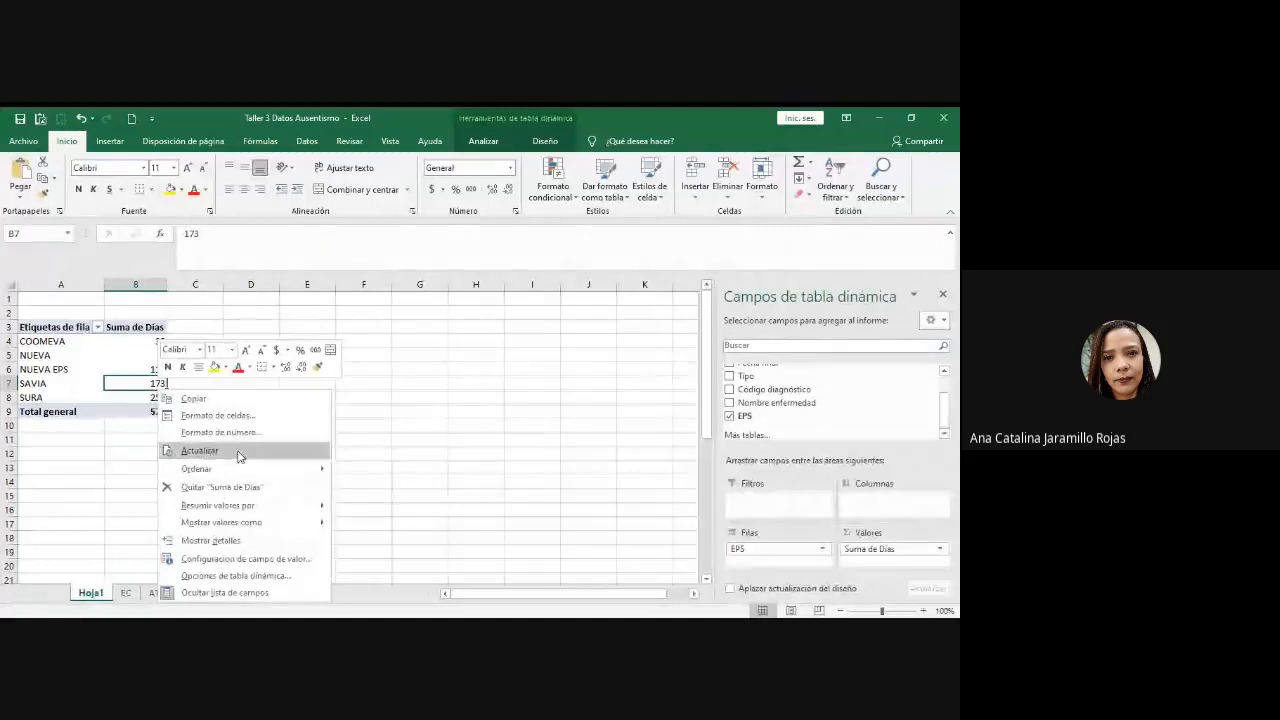
click(200, 450)
click(251, 383)
- Sort the EPS rows by Suma de Días from largest to smallest and select the first EPS with its days
right_click(157, 366)
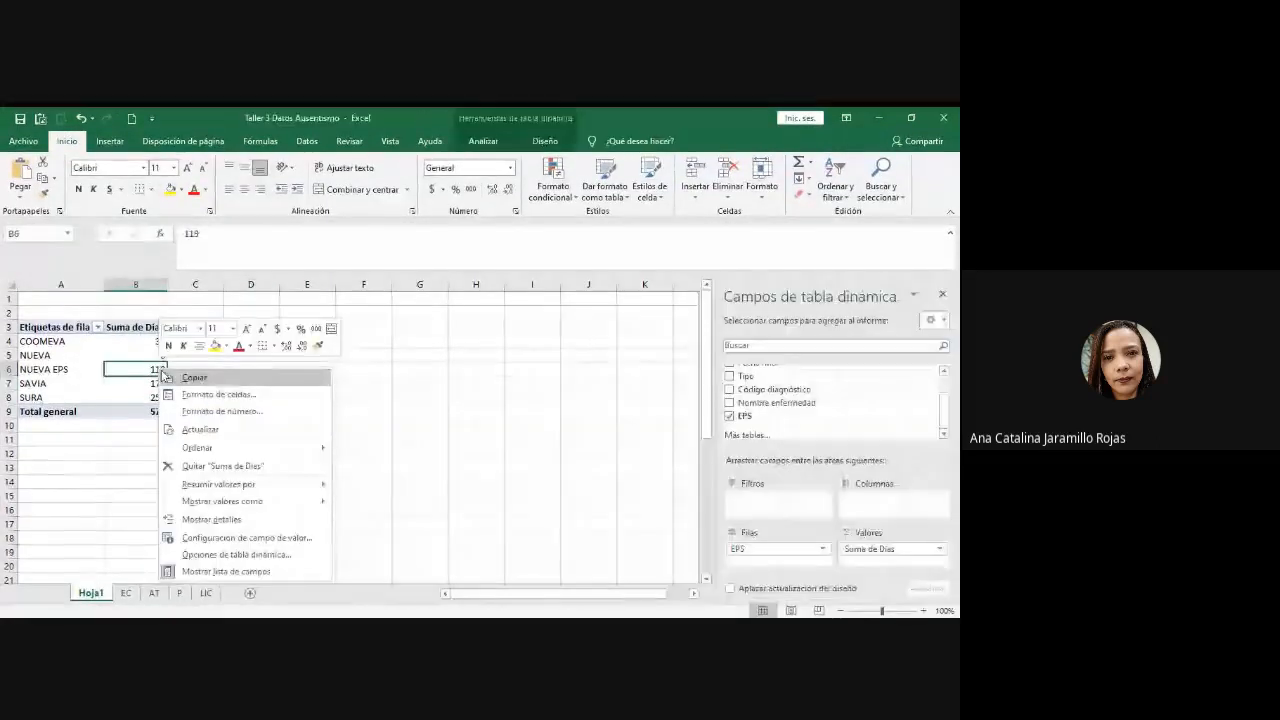
mouse_move(200, 446)
click(400, 463)
click(181, 342)
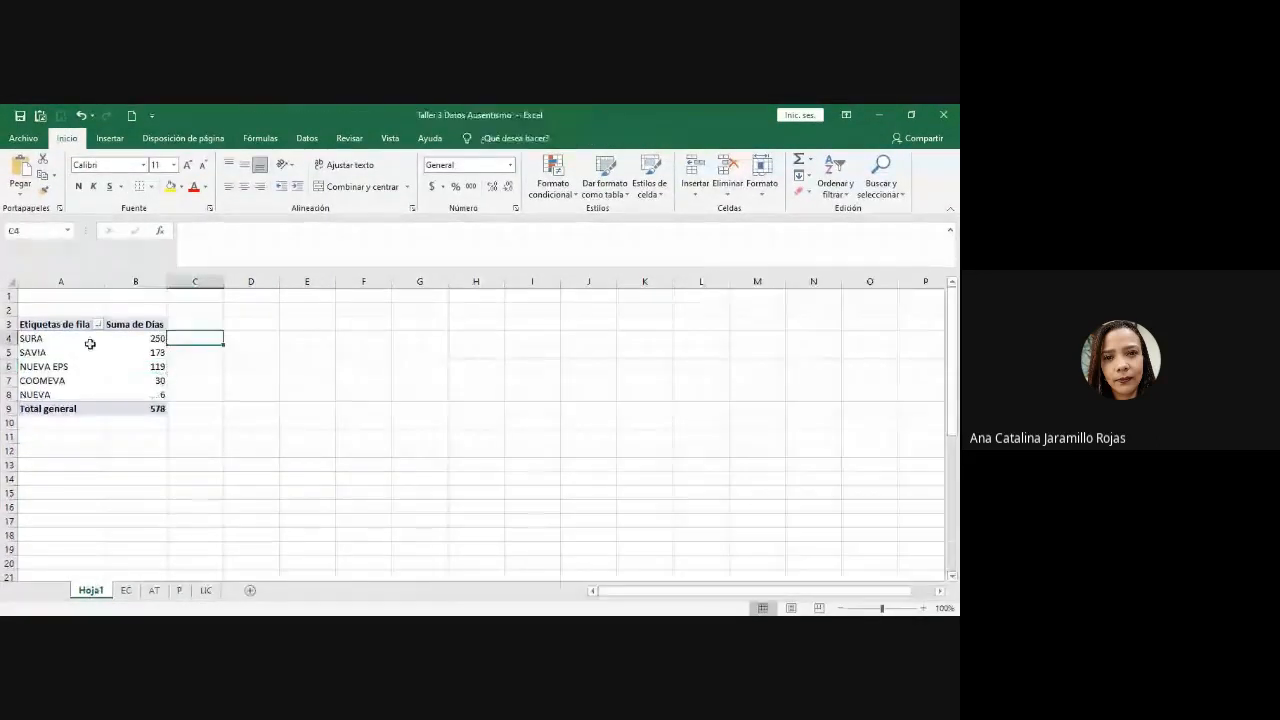
drag(60, 338, 158, 339)
click(336, 548)
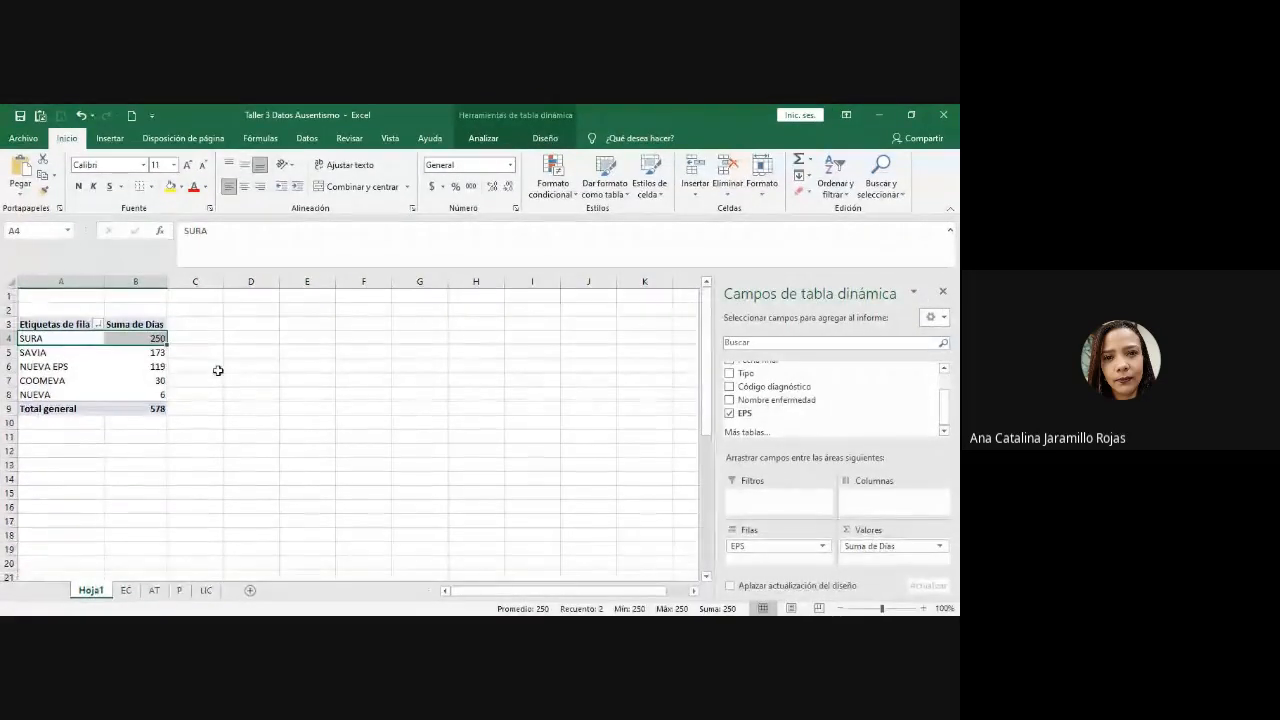
- Review the general-illness leave records on the EC sheet, from the title and column headings through the disease names
click(125, 590)
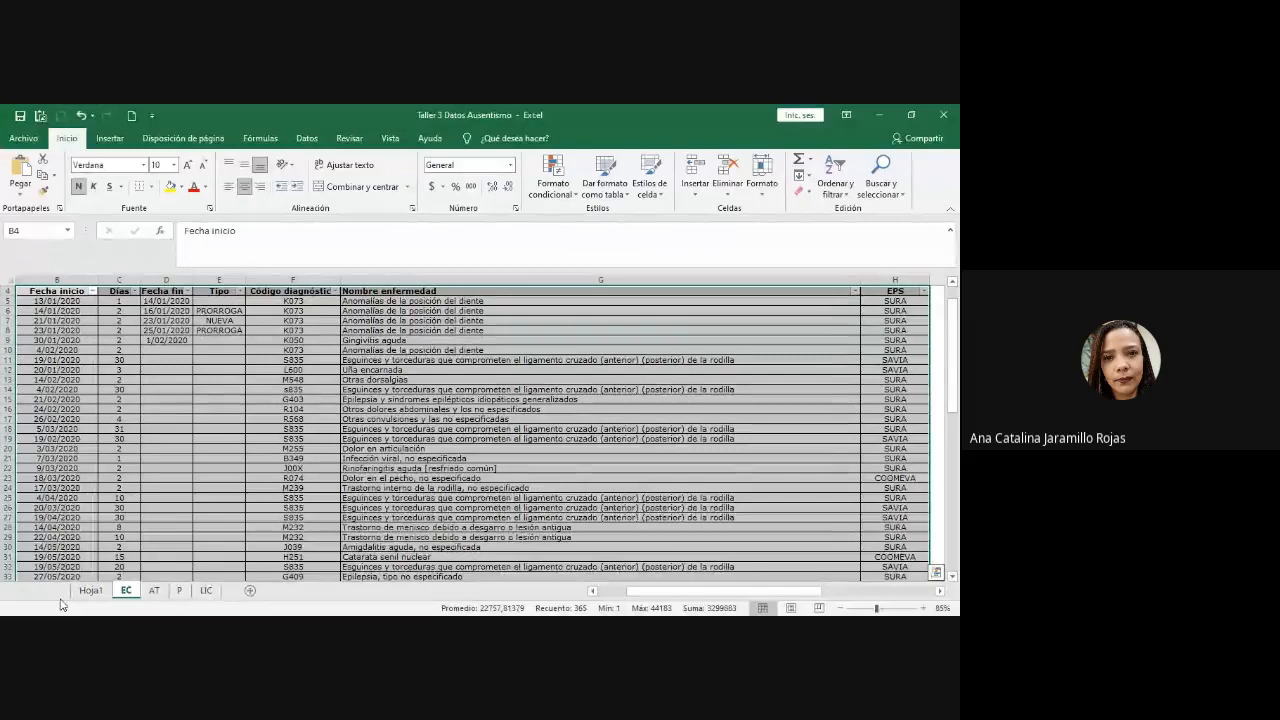
click(398, 420)
scroll(398, 425, up, 1)
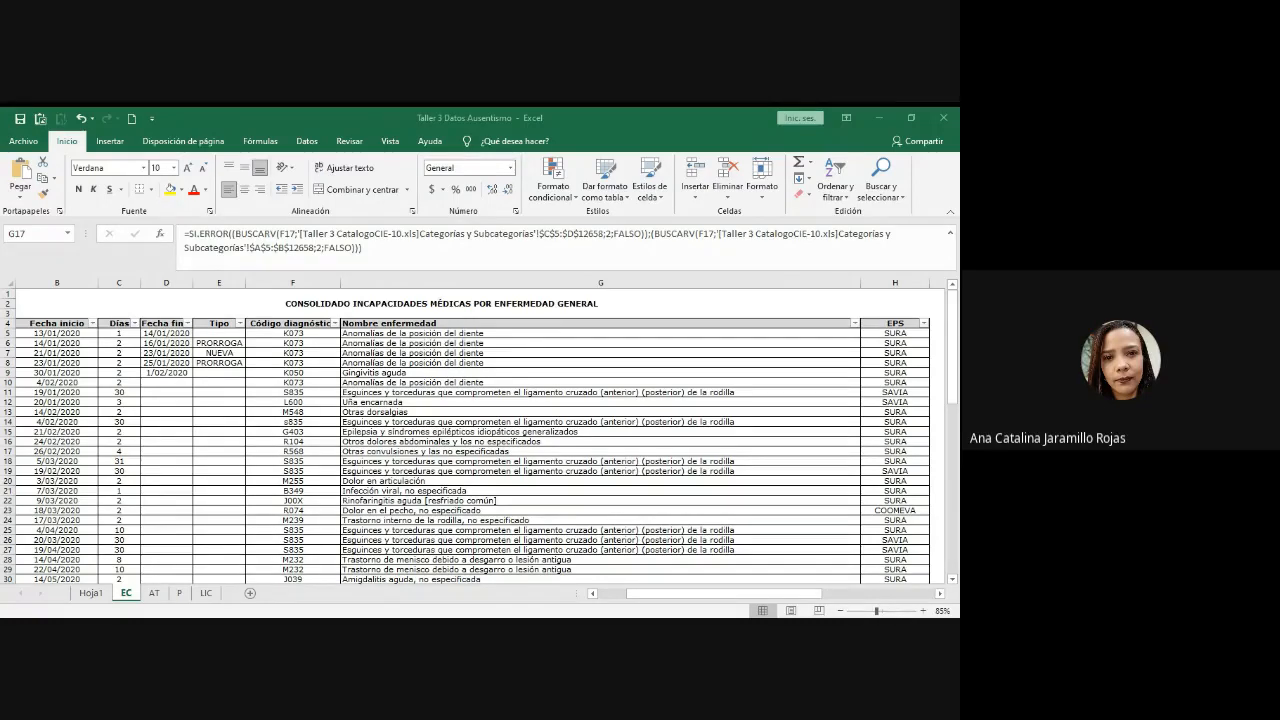
click(450, 530)
scroll(452, 526, down, 6)
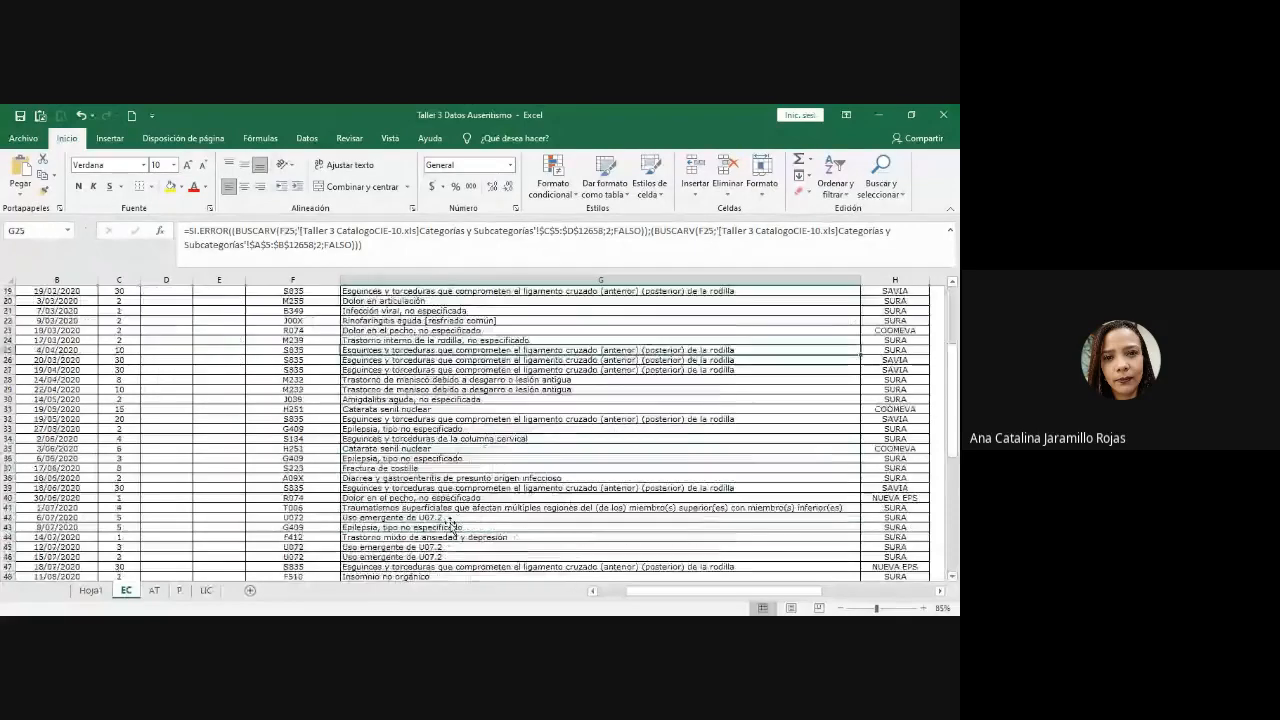
scroll(450, 525, up, 6)
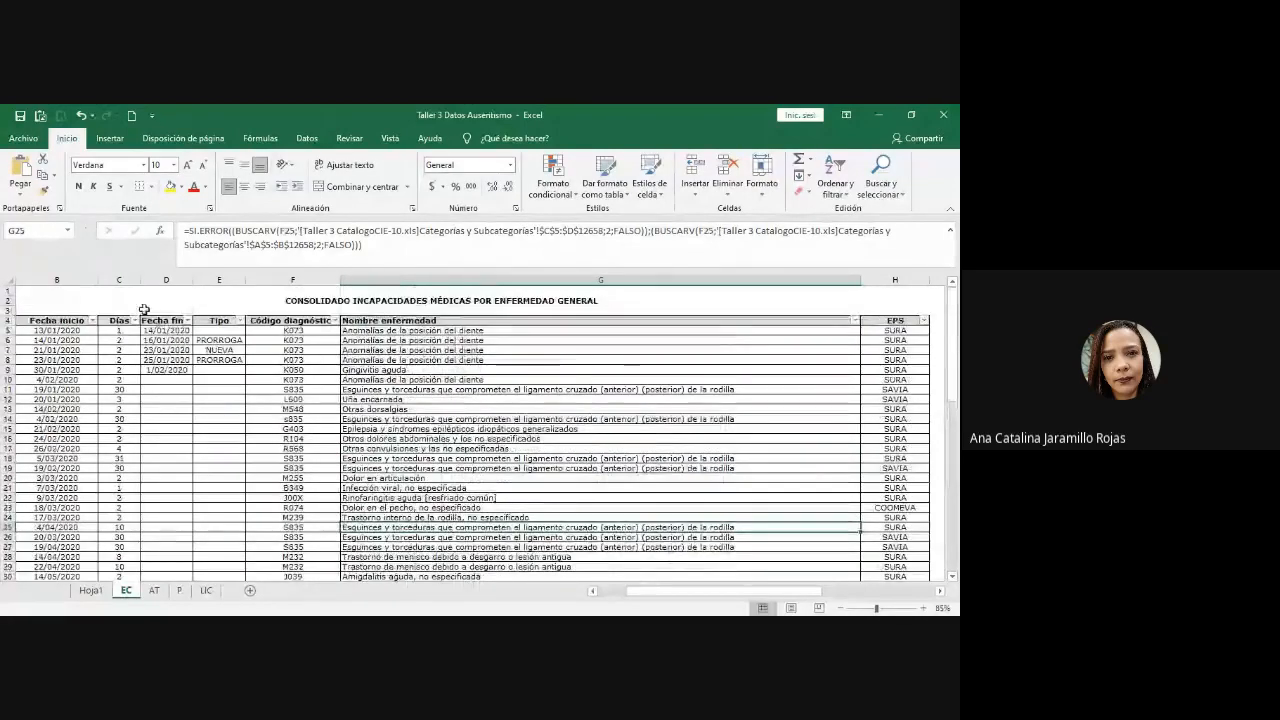
drag(60, 322, 766, 495)
click(761, 472)
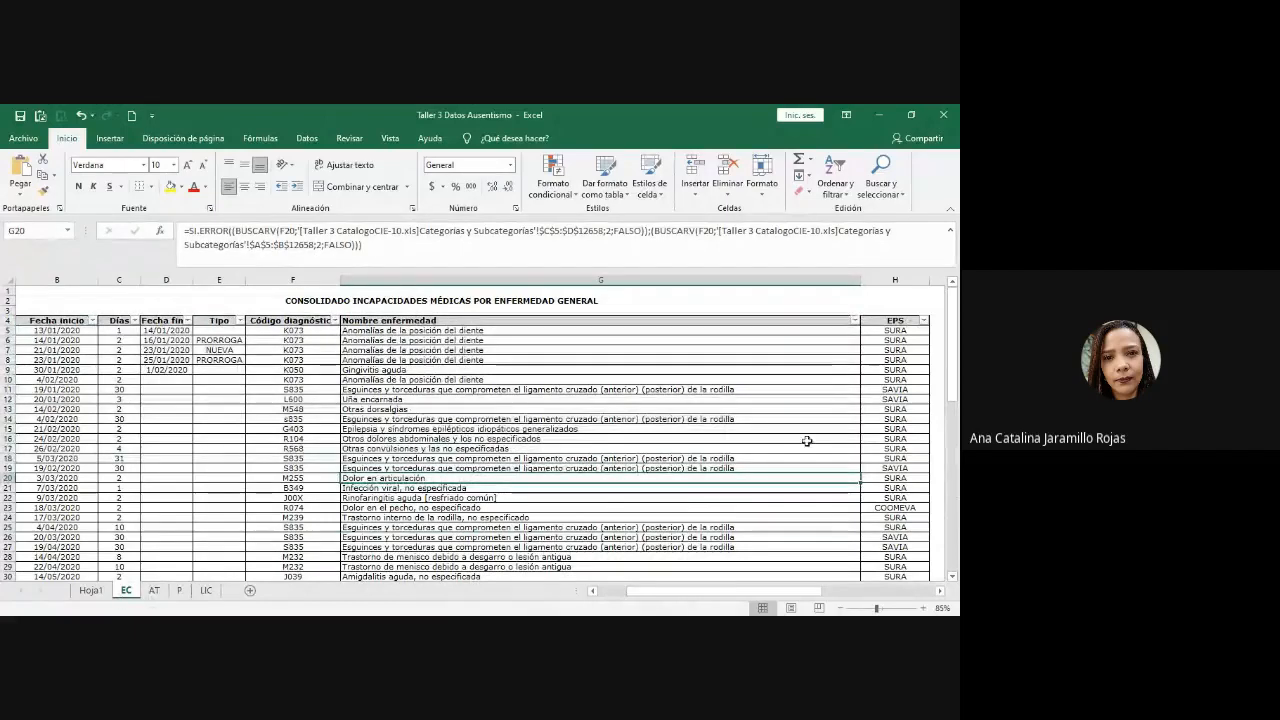
click(760, 418)
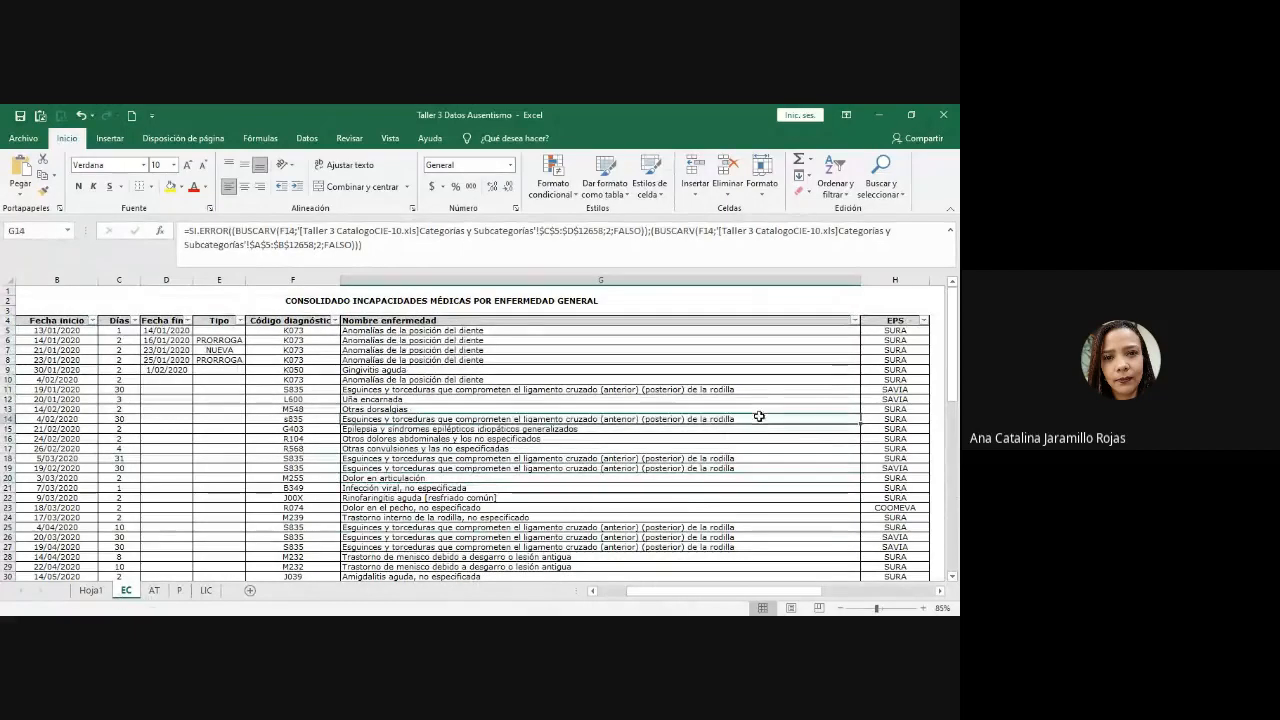
click(573, 302)
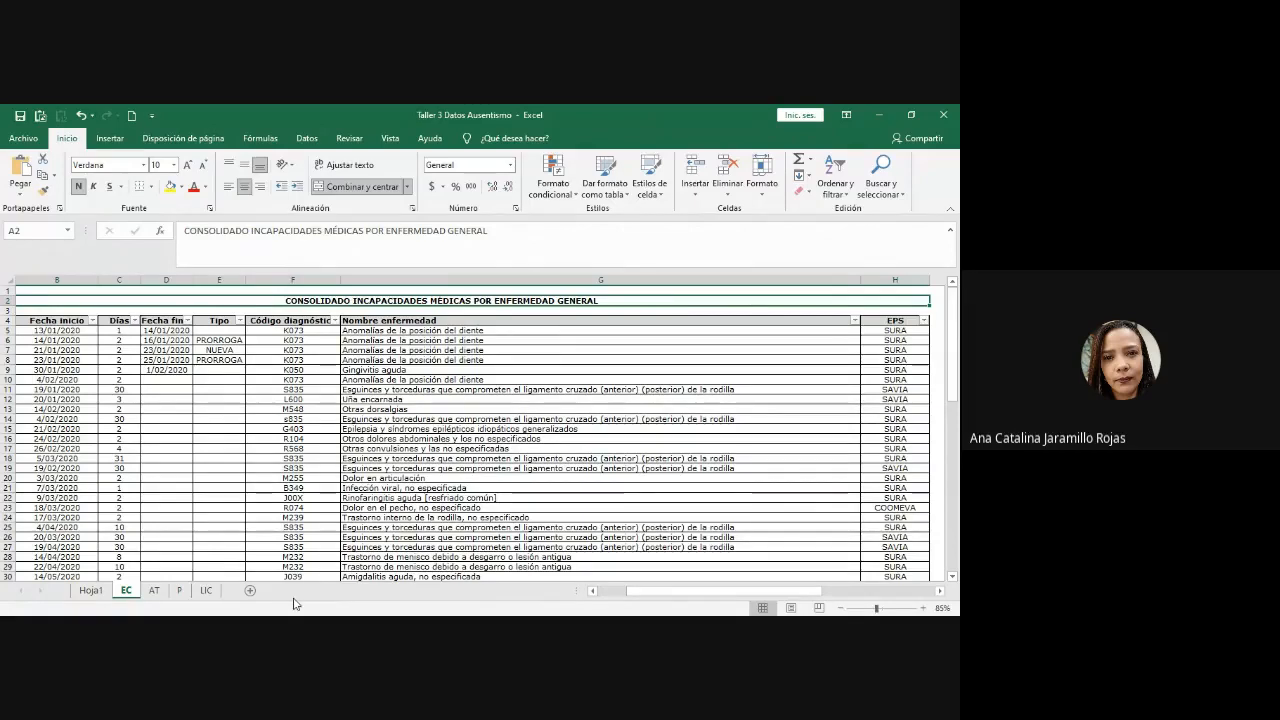
- Examine the Código diagnóstico and EPS columns of the work-accident leave records on the AT sheet
click(154, 590)
click(630, 489)
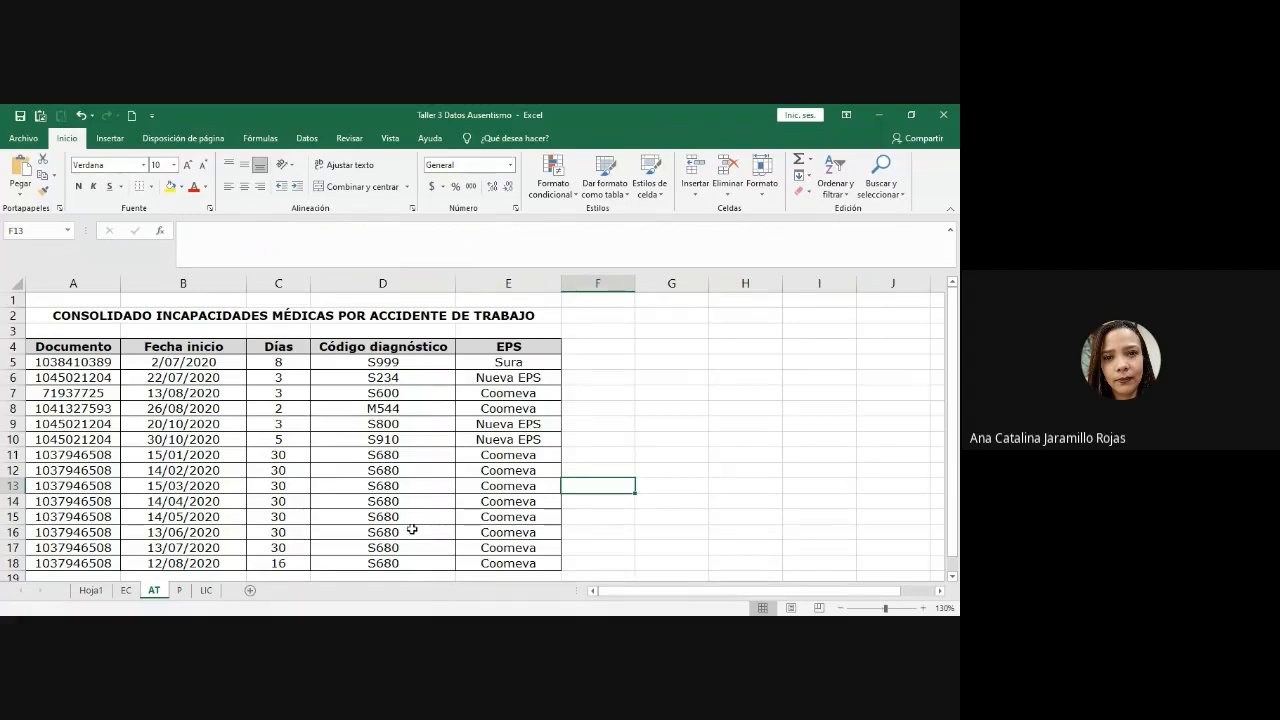
drag(384, 347, 403, 564)
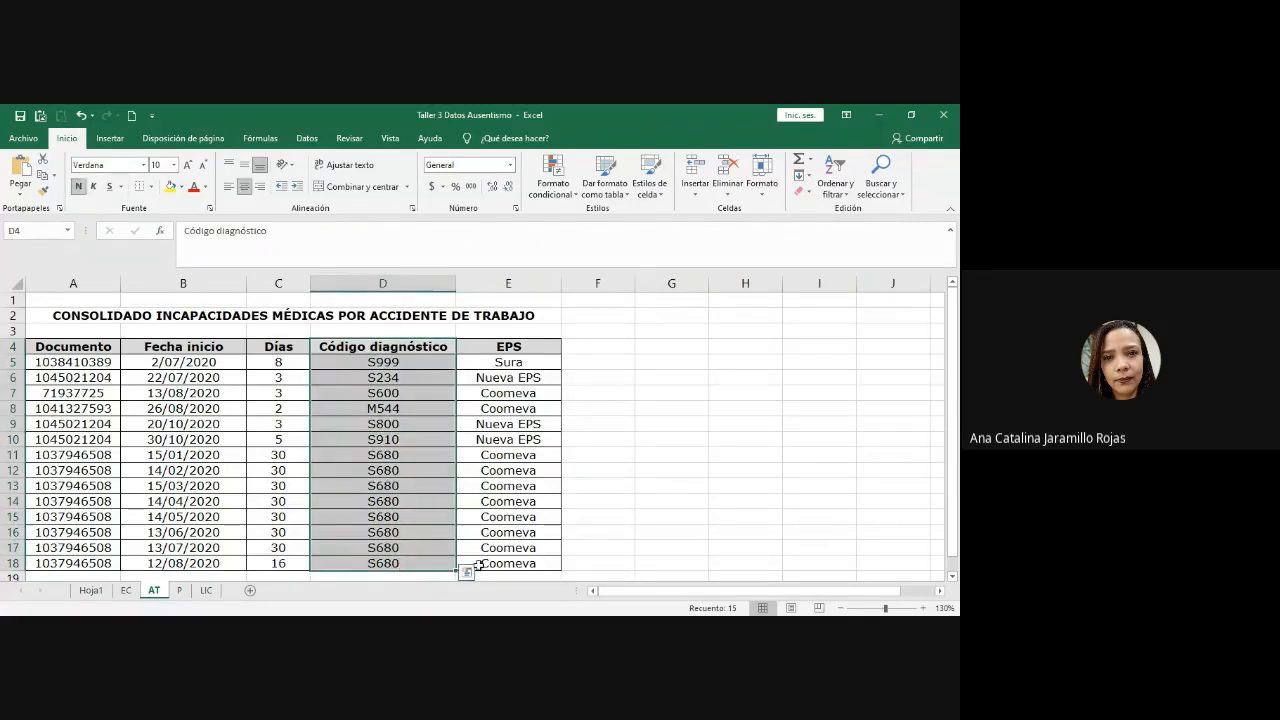
click(470, 566)
click(655, 536)
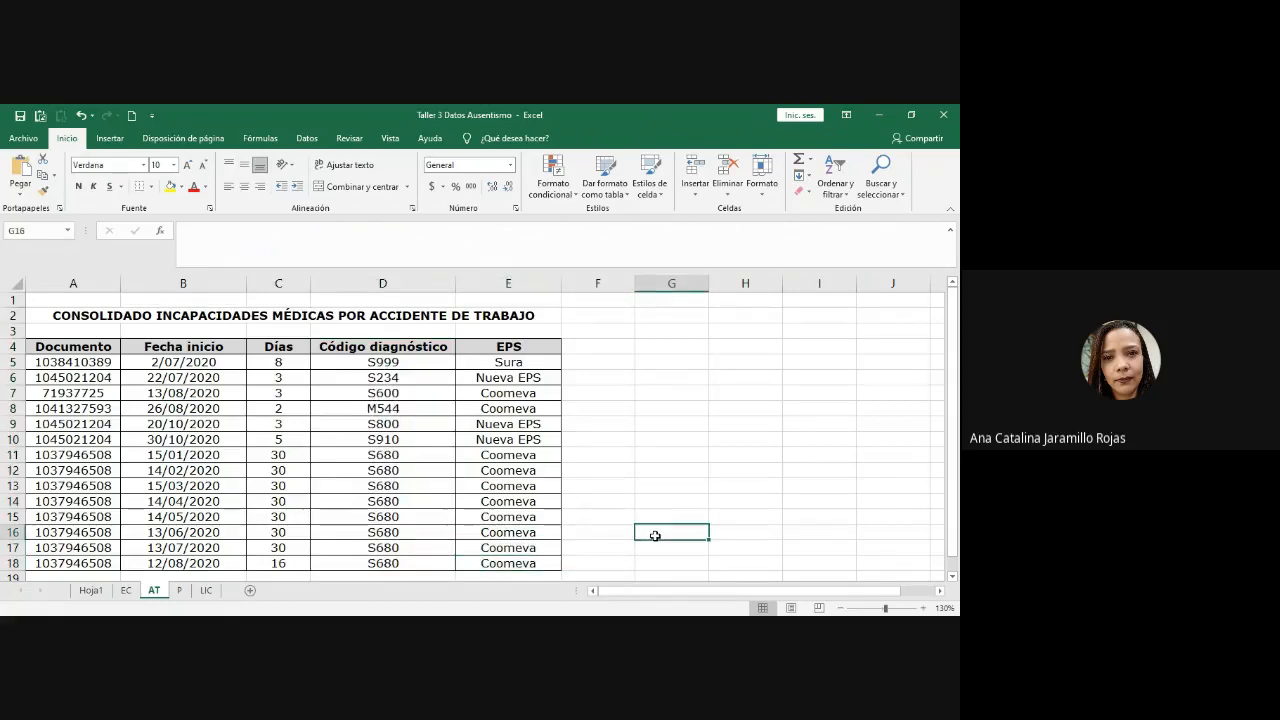
click(647, 547)
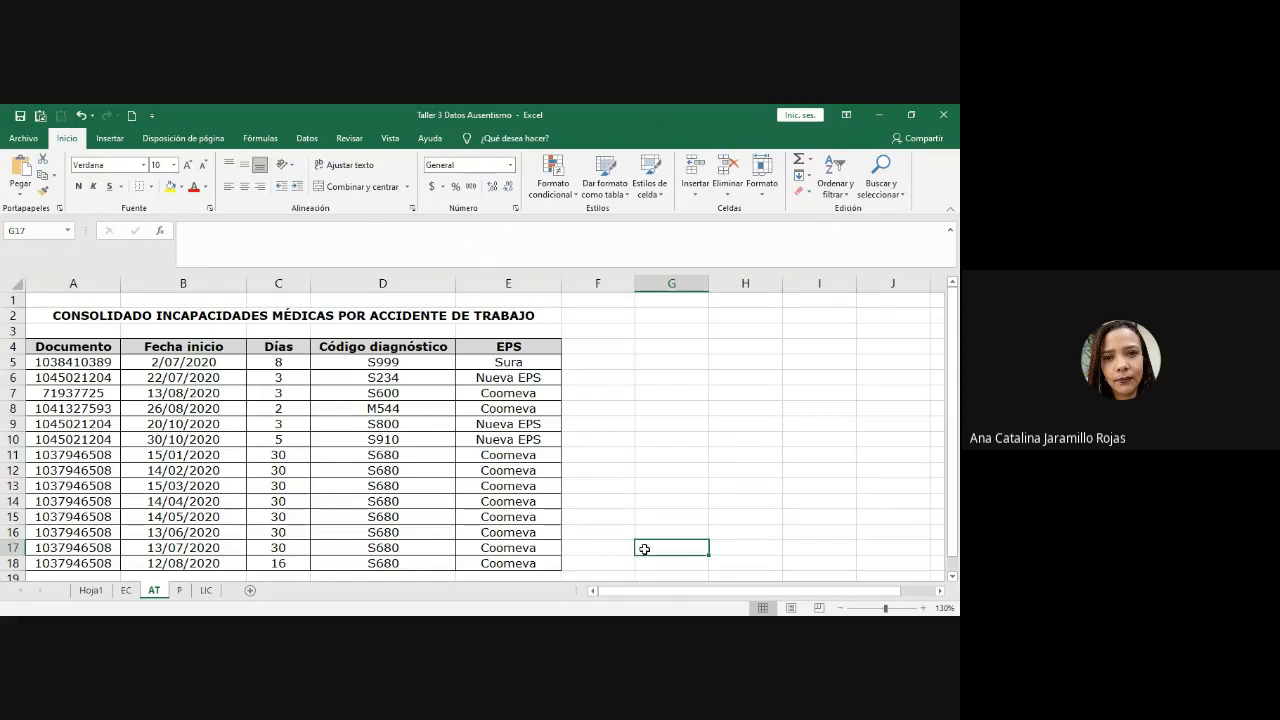
drag(550, 347, 557, 582)
click(626, 544)
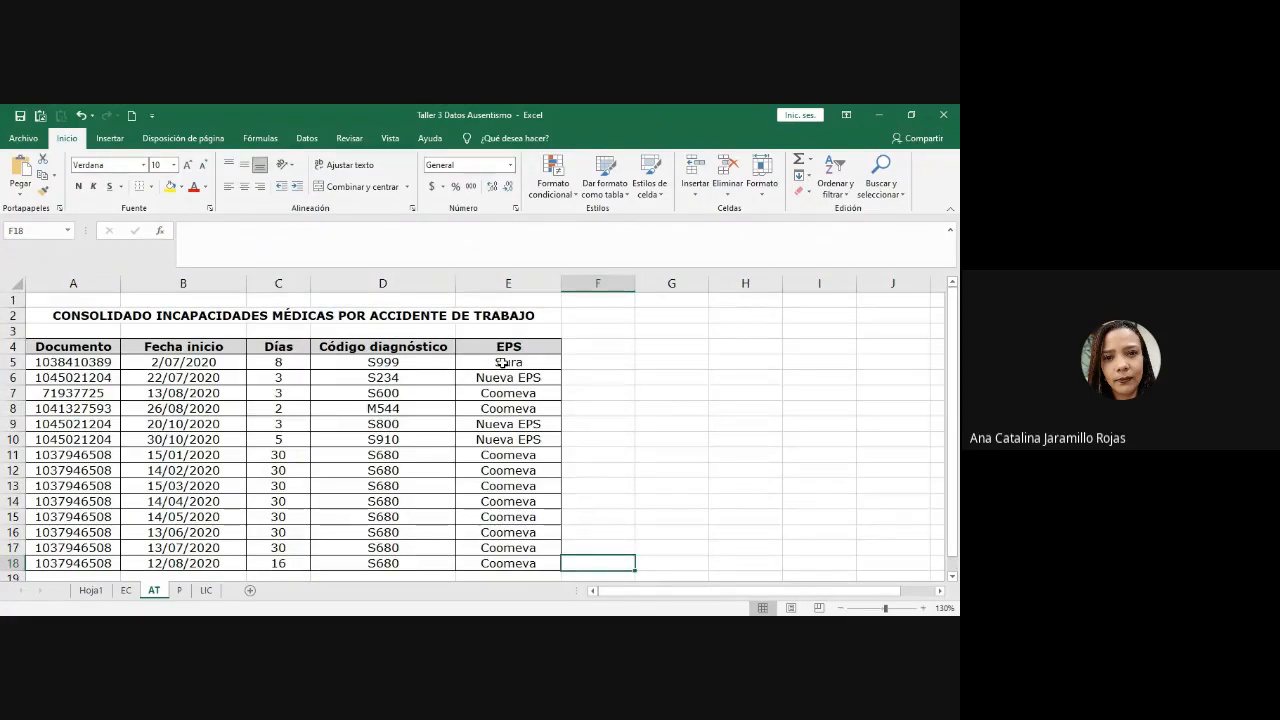
- Review the permit absence records on the P sheet and read the legal note below the table
click(181, 591)
scroll(712, 452, down, 7)
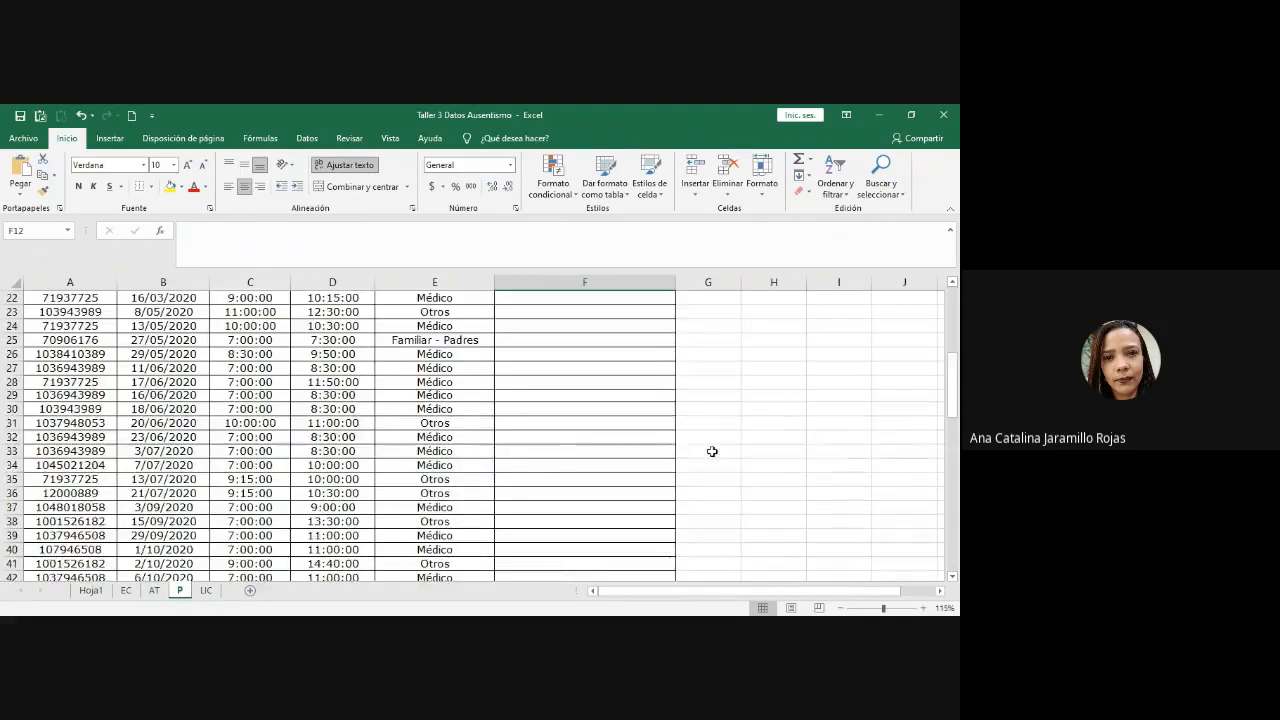
scroll(712, 452, down, 12)
scroll(710, 453, up, 19)
scroll(708, 455, down, 4)
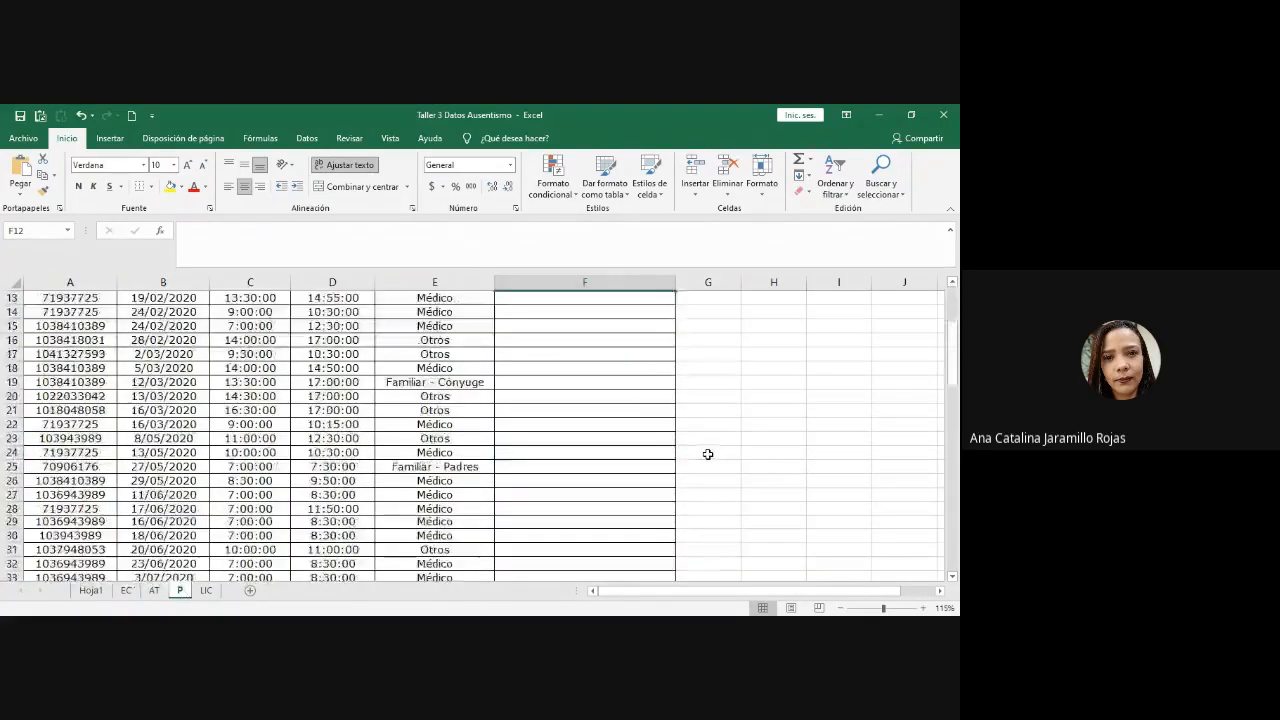
scroll(708, 455, down, 16)
click(580, 440)
click(711, 438)
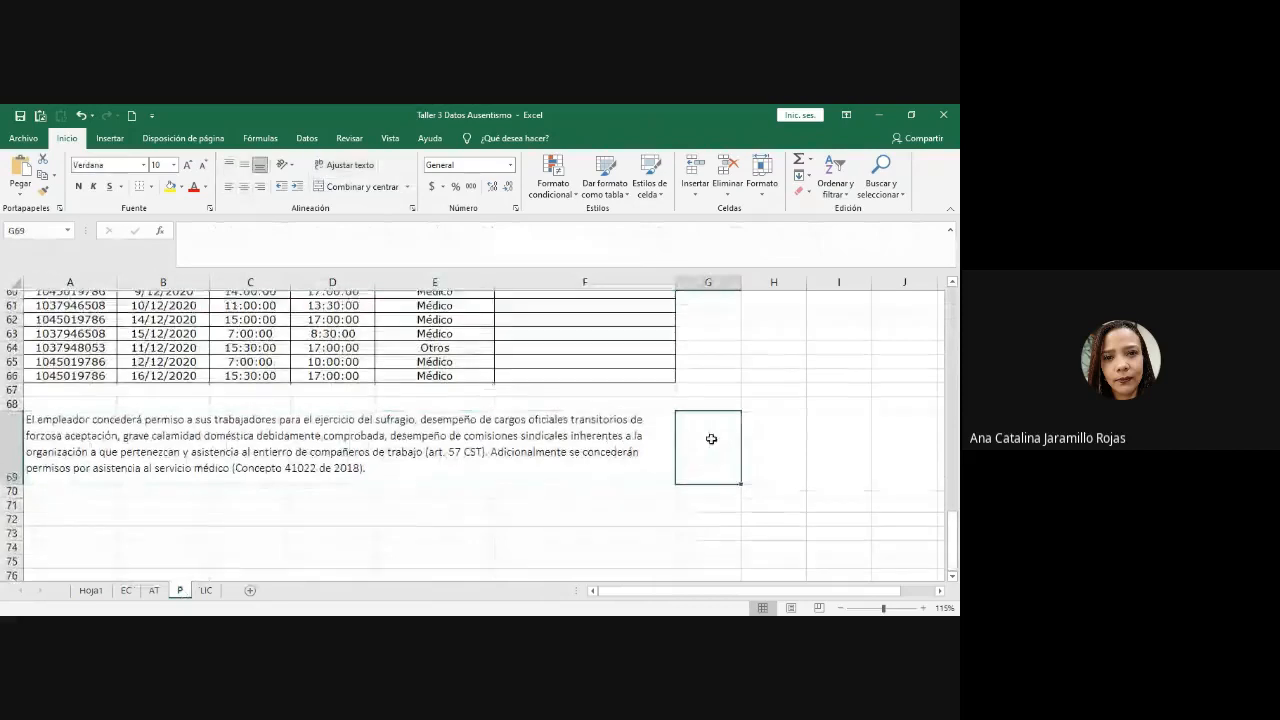
click(638, 438)
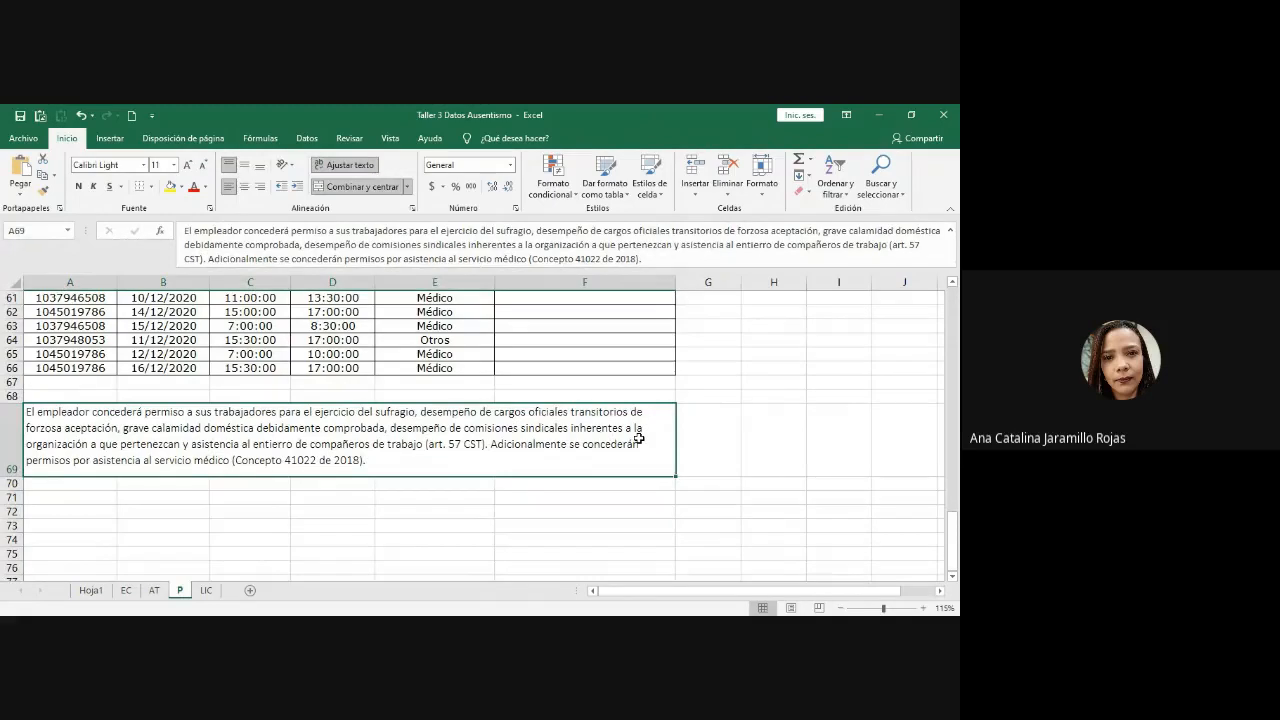
- Highlight the legal note about employer-granted permits below the P sheet's table with a yellow fill
scroll(638, 438, up, 20)
click(505, 312)
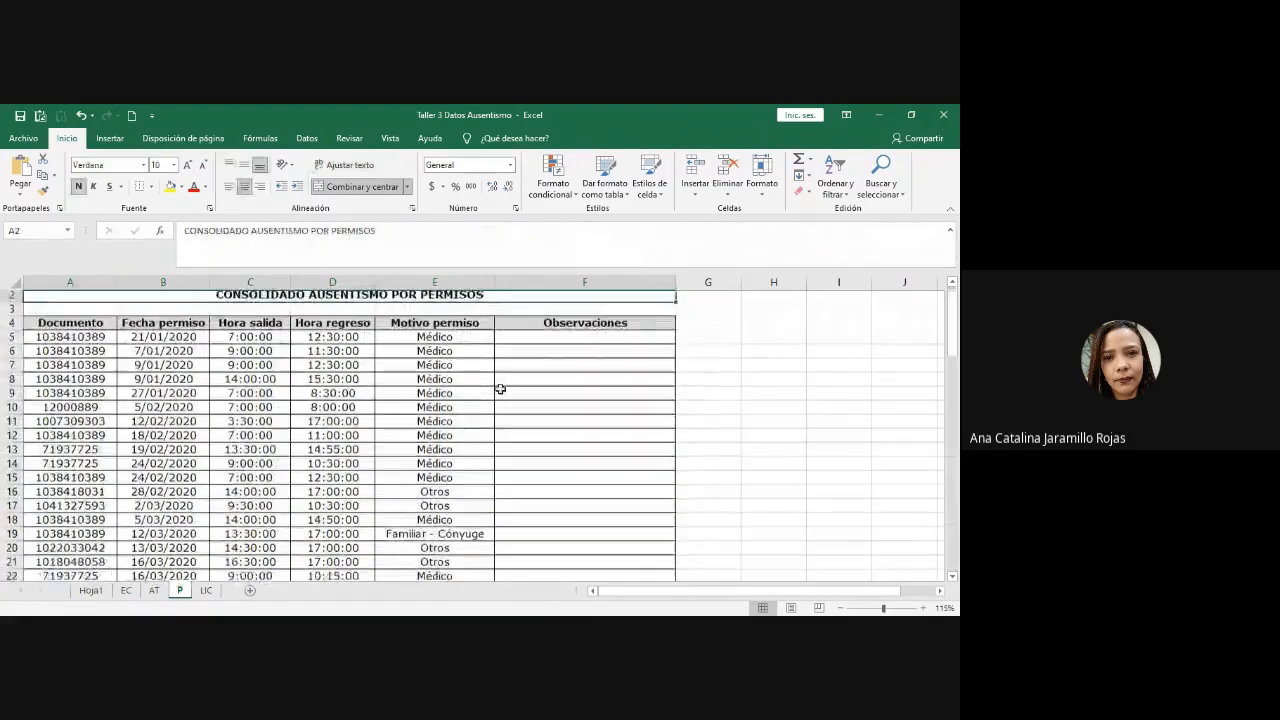
scroll(500, 389, down, 18)
click(495, 537)
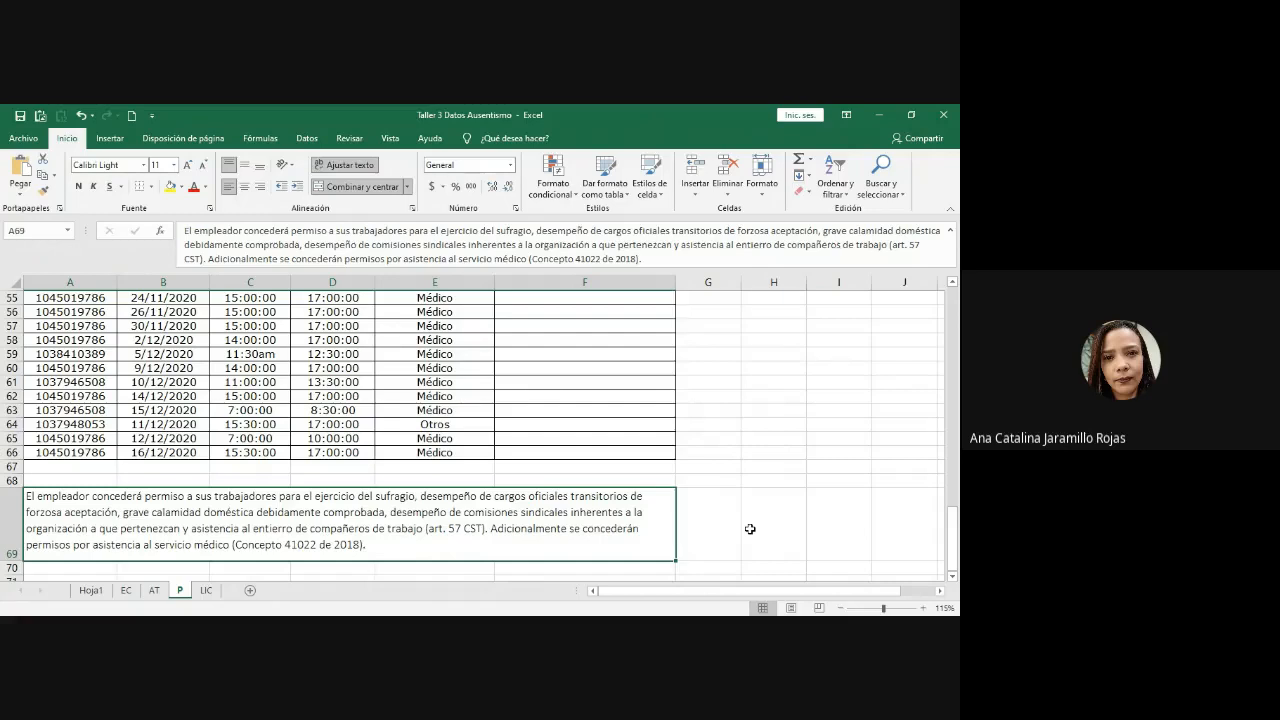
scroll(750, 529, up, 18)
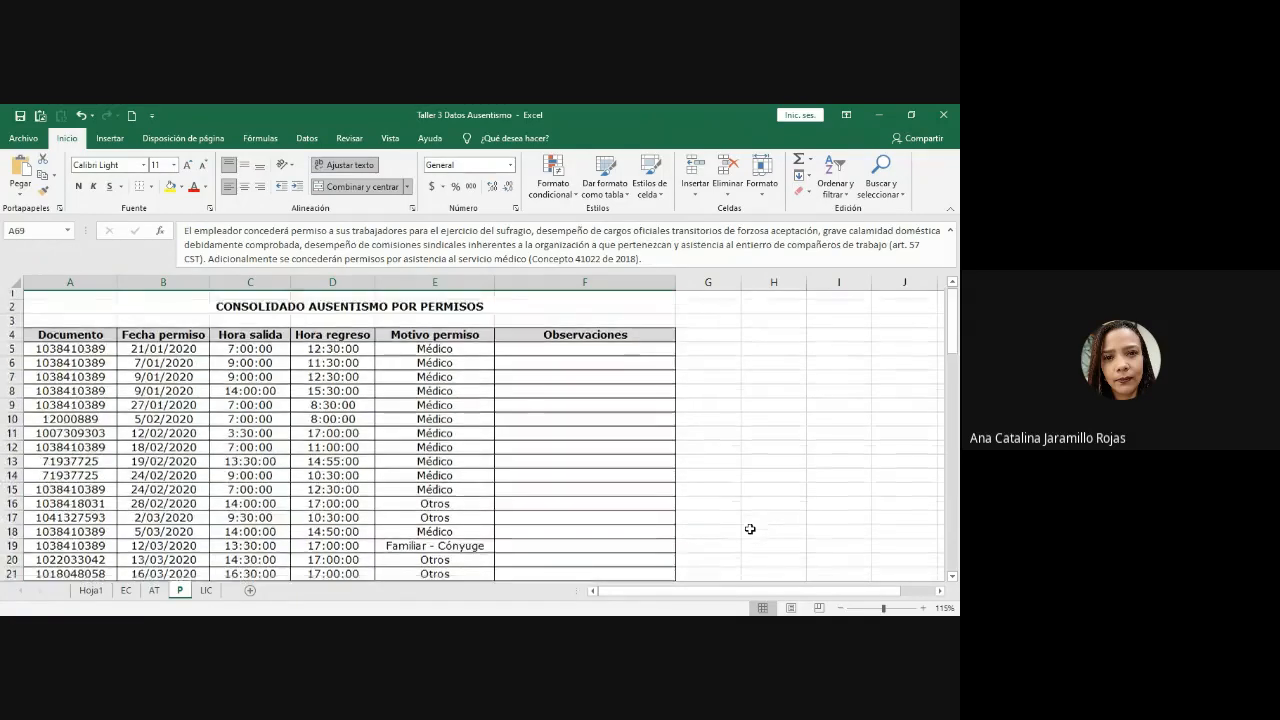
scroll(750, 529, down, 18)
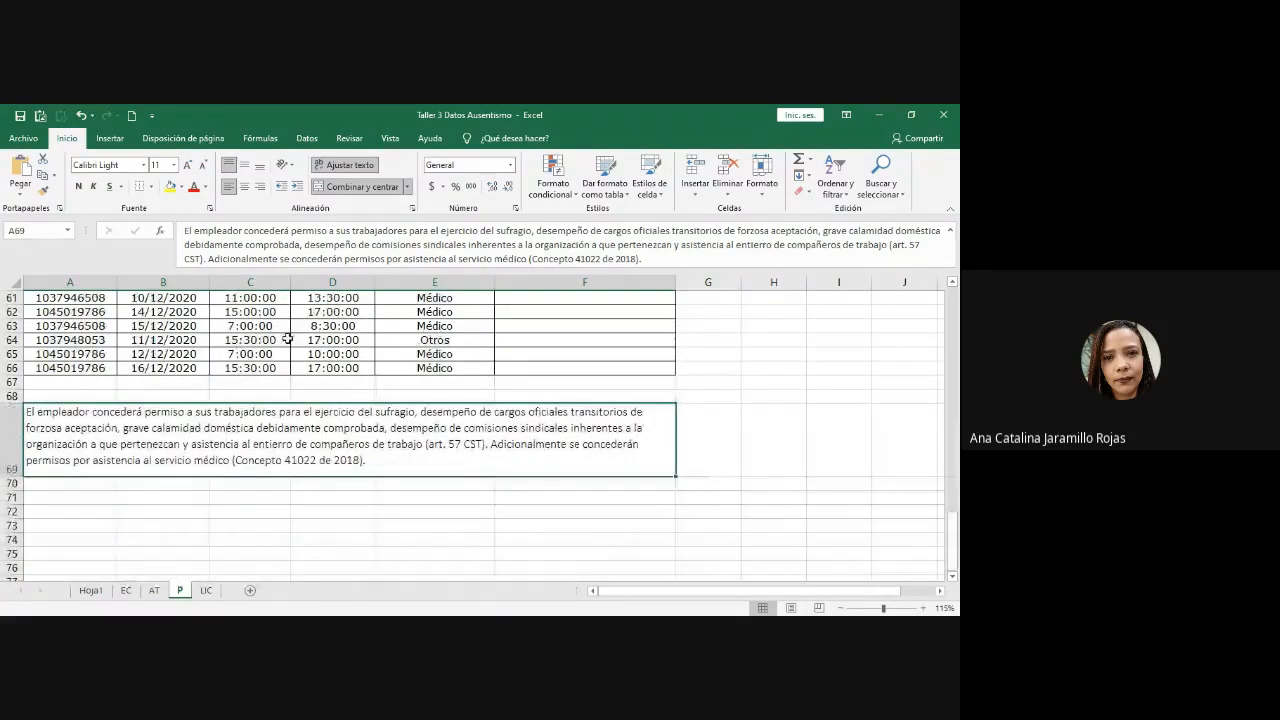
click(170, 187)
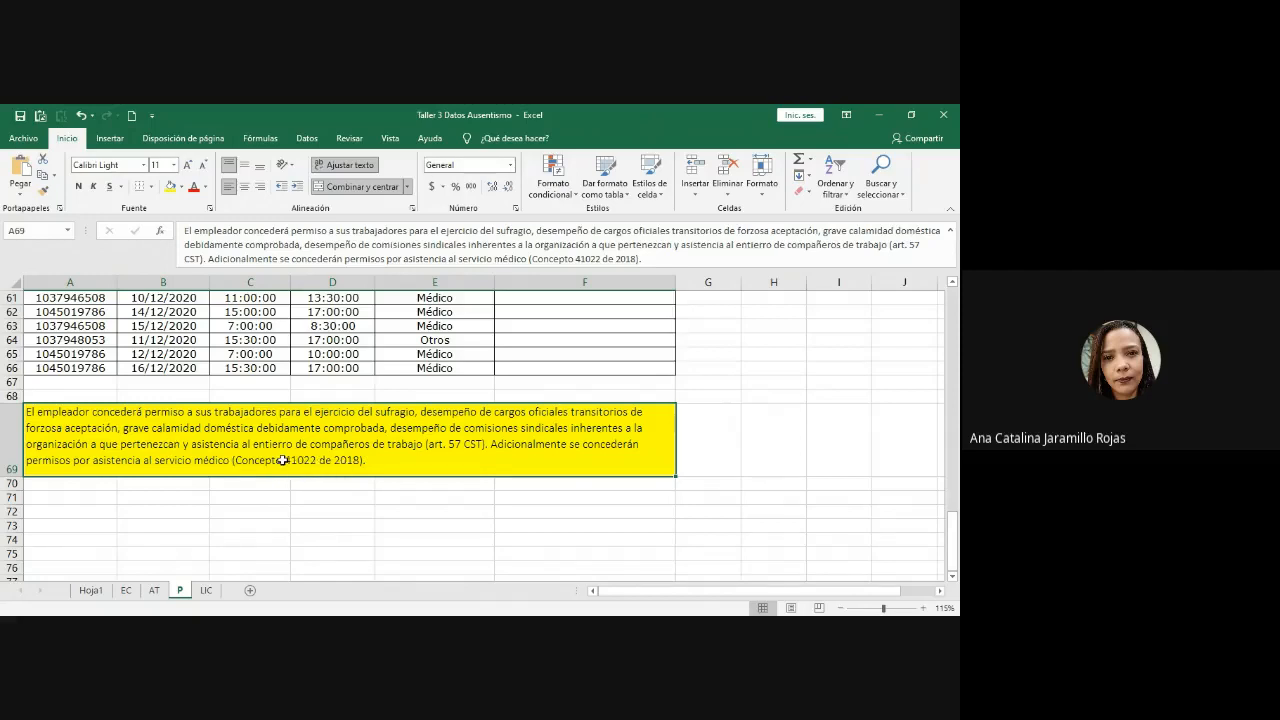
- Examine the wording on attendance at medical services inside the highlighted note, leaving its text unedited
double_click(391, 459)
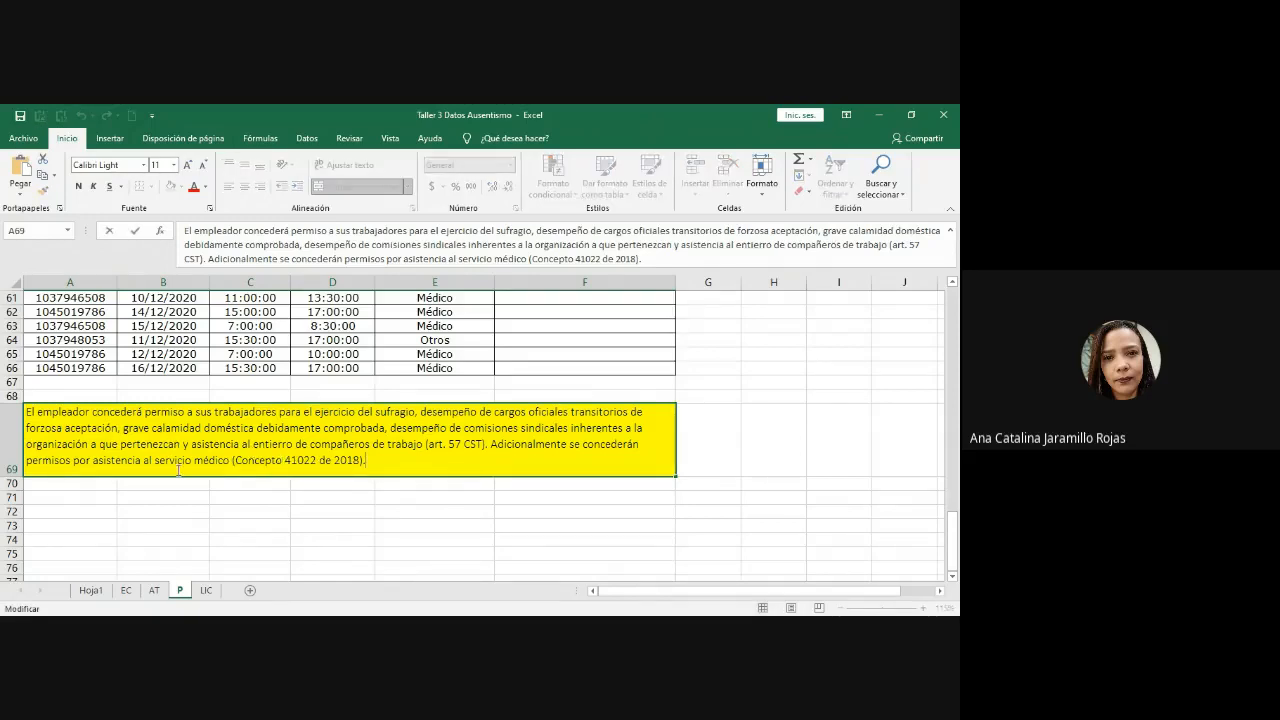
scroll(548, 470, up, 8)
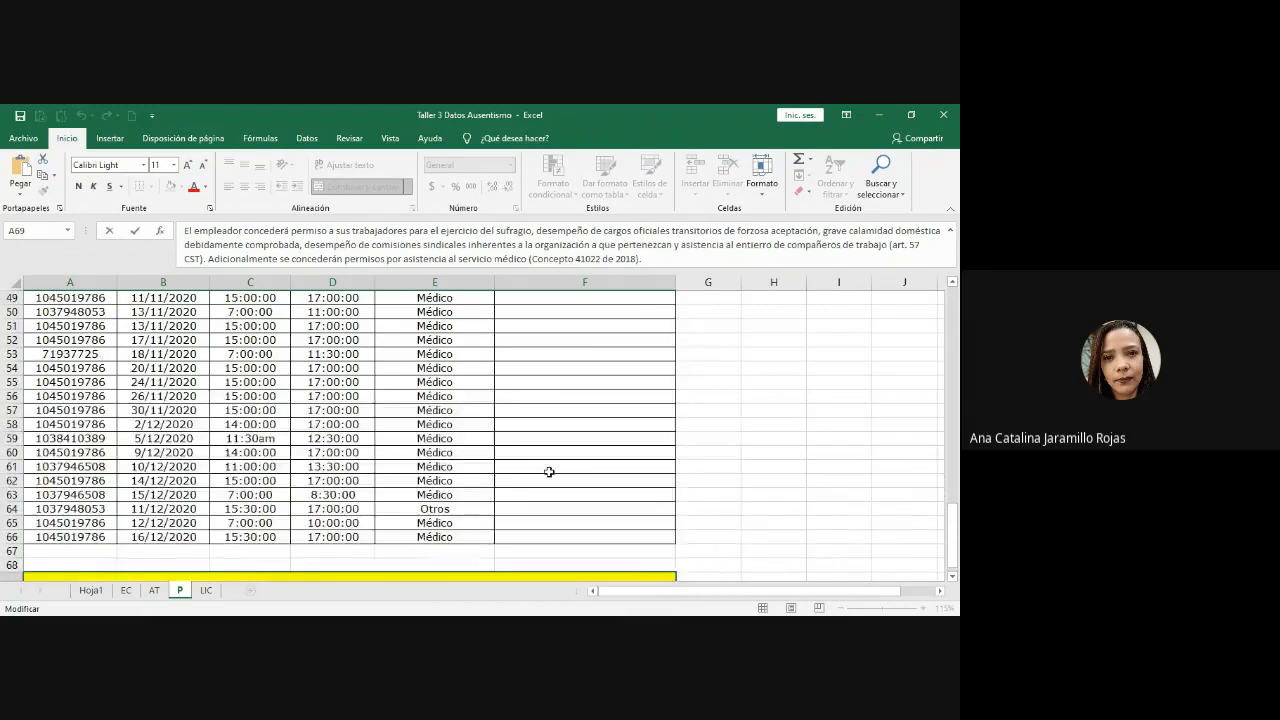
scroll(548, 470, down, 8)
drag(128, 460, 196, 462)
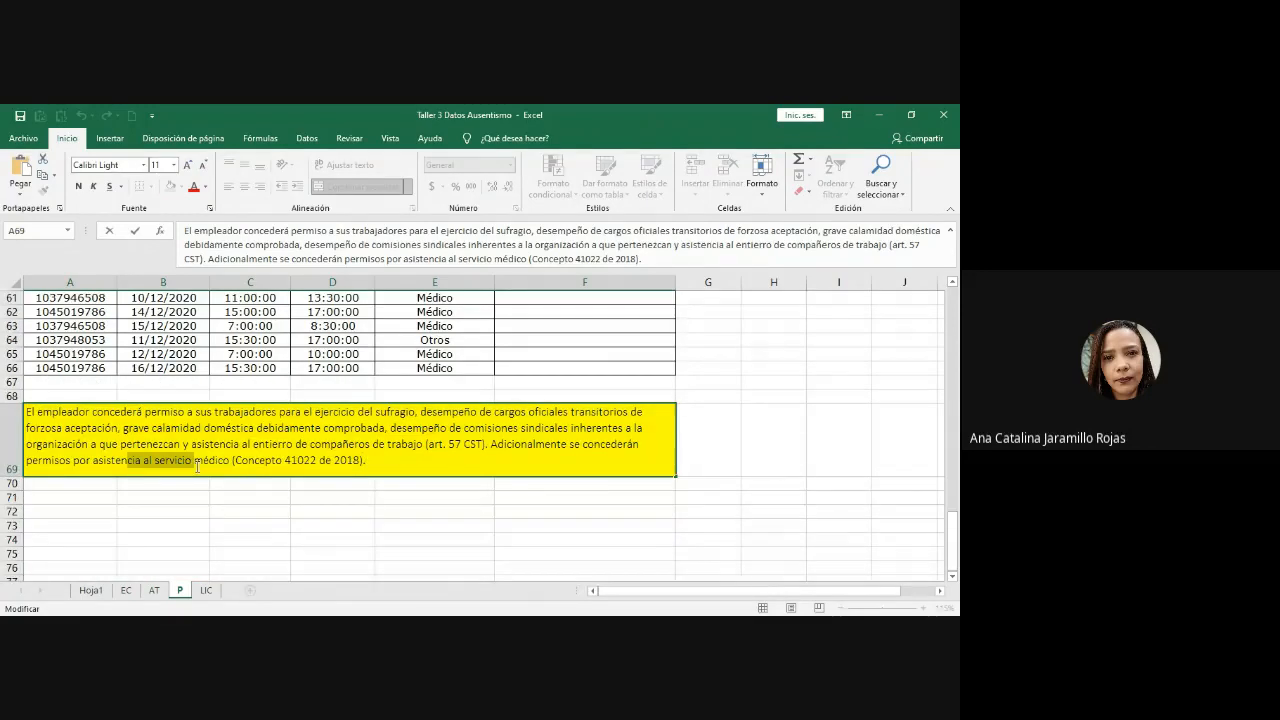
click(447, 470)
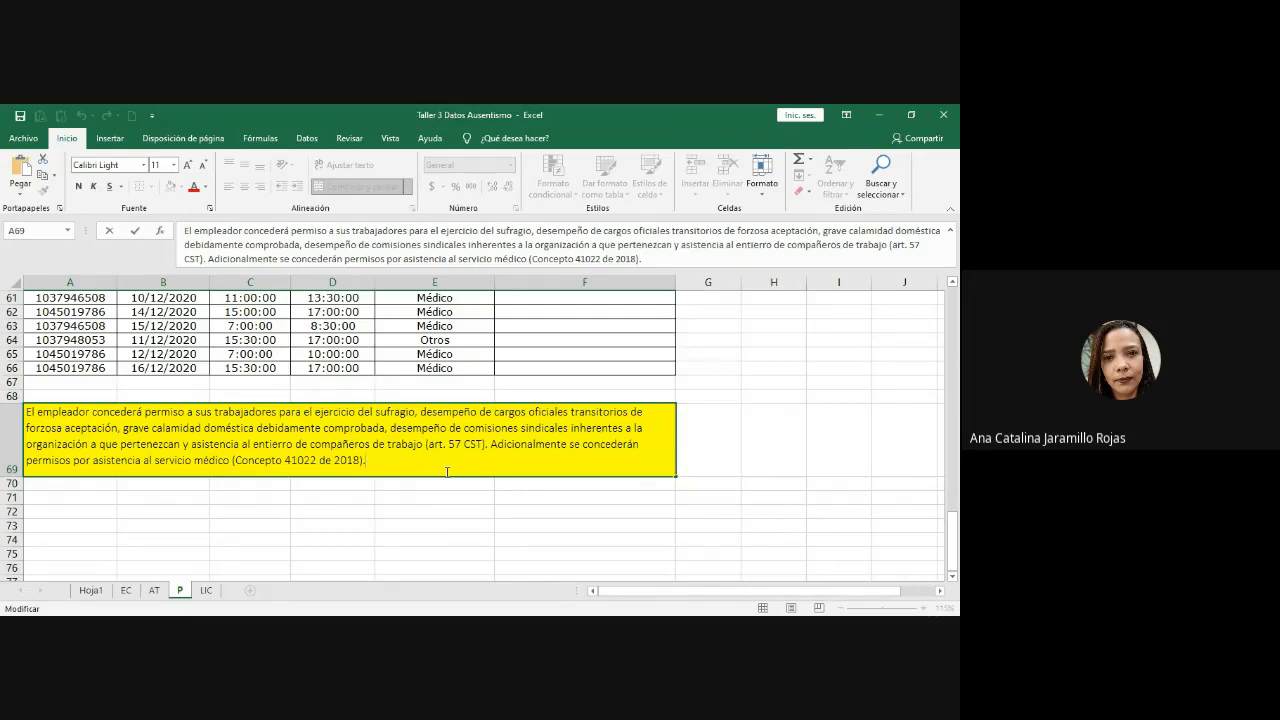
click(533, 394)
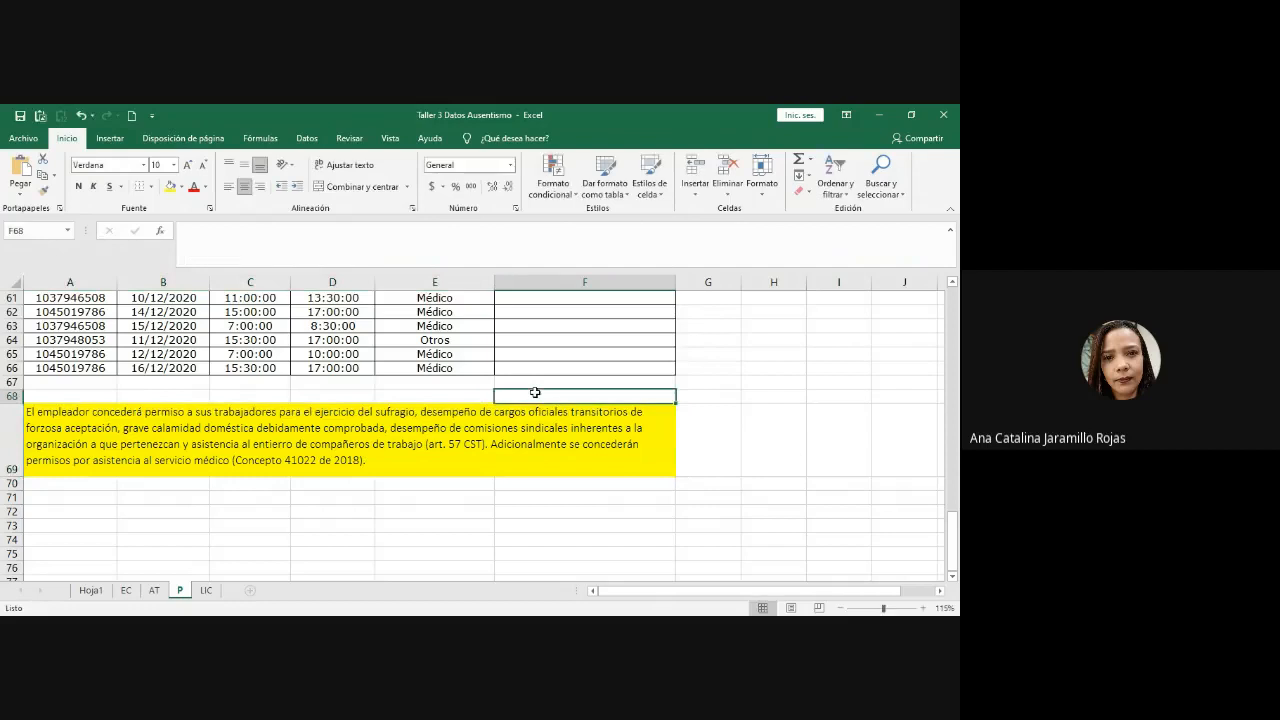
- Check the Motivo permiso heading and Hora regreso values, and review the permit records down to the highlighted note
scroll(535, 392, up, 1)
scroll(535, 392, up, 19)
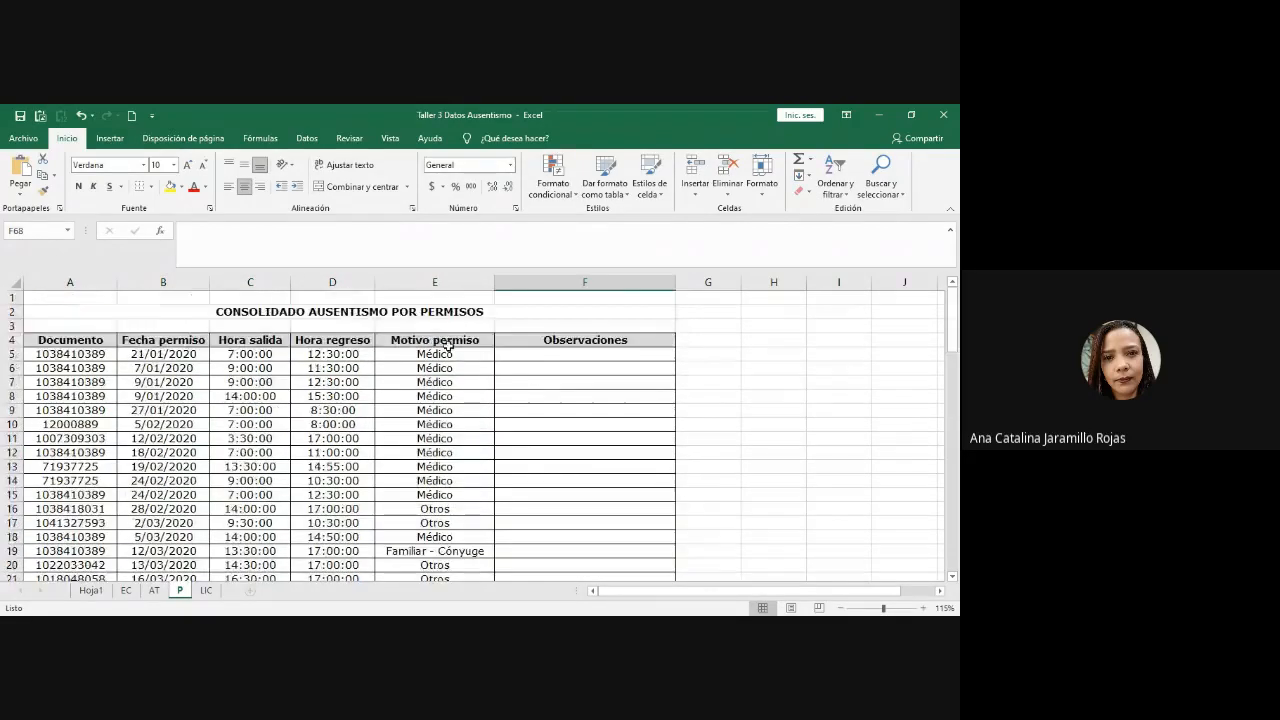
click(448, 343)
click(324, 536)
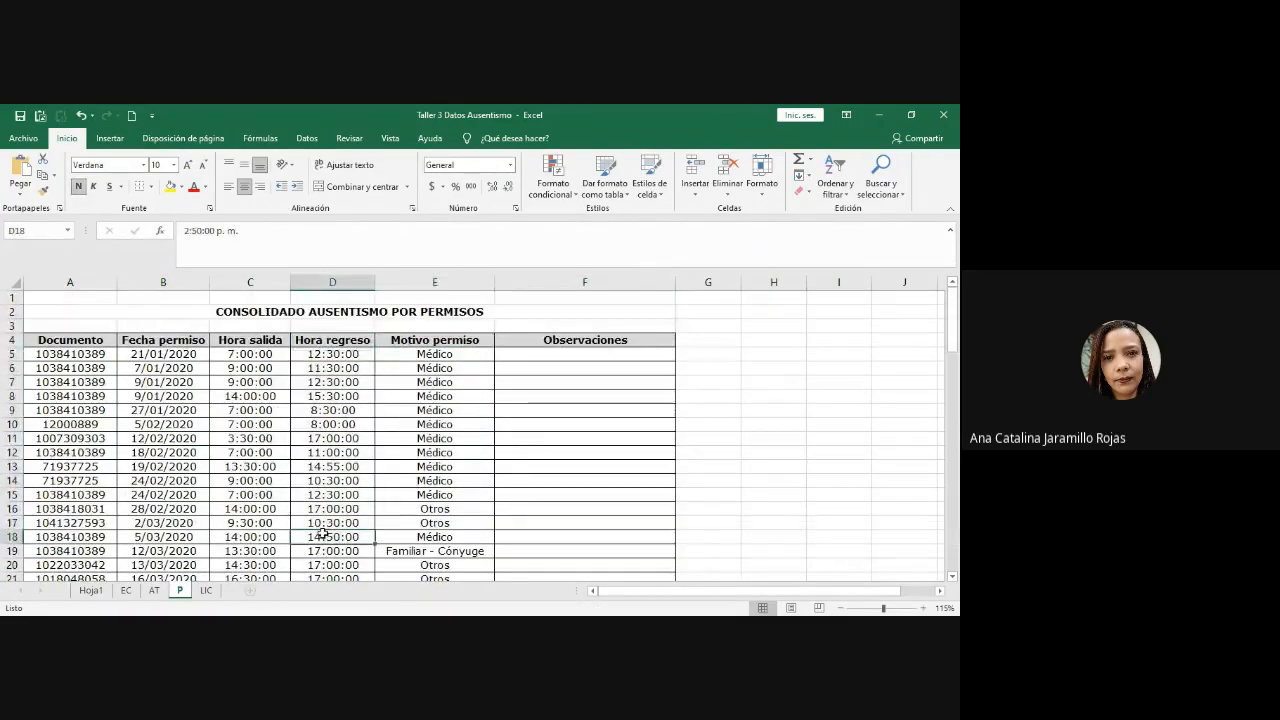
scroll(324, 536, down, 12)
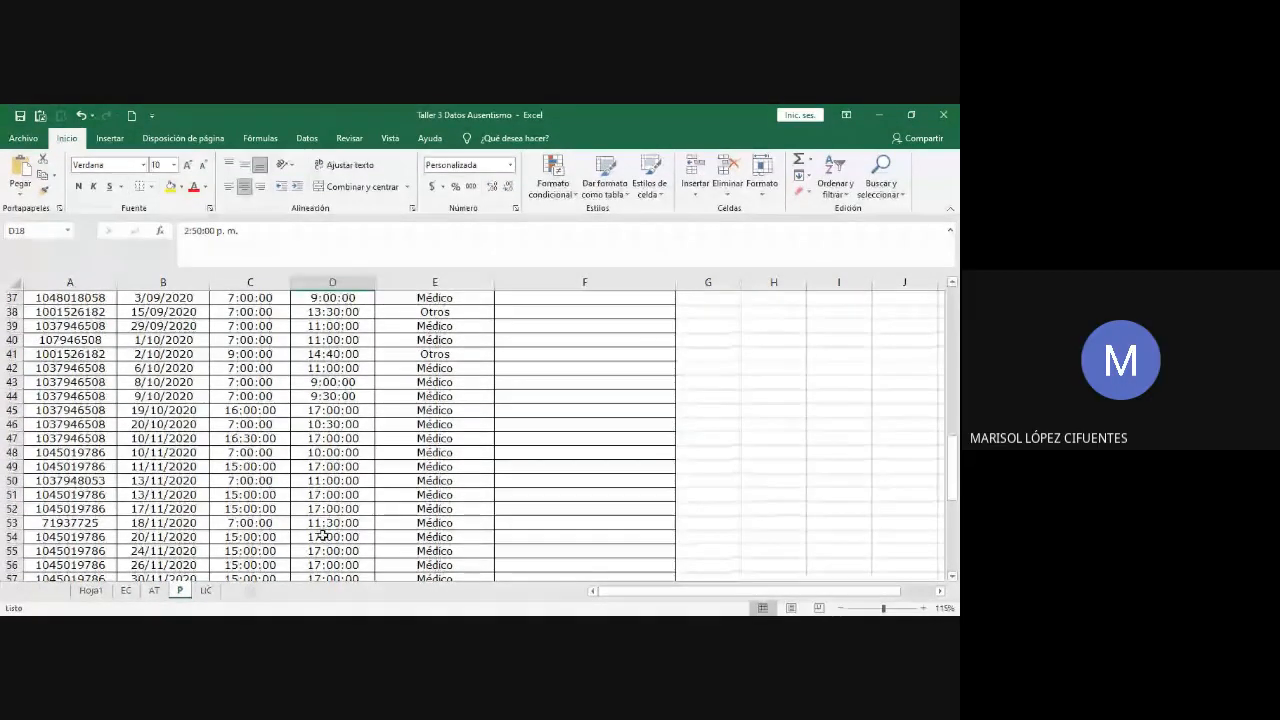
scroll(484, 420, down, 8)
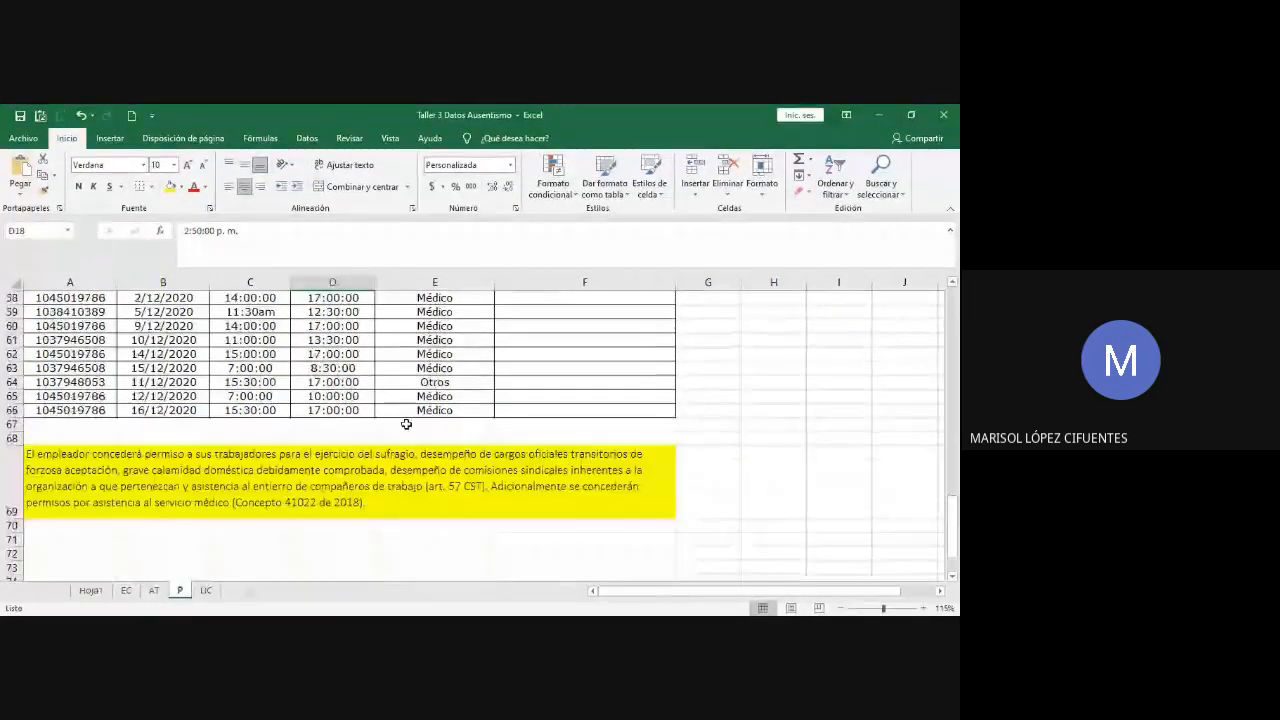
- Reread the highlighted legal note and compare it with the reasons listed in the permit records
click(484, 420)
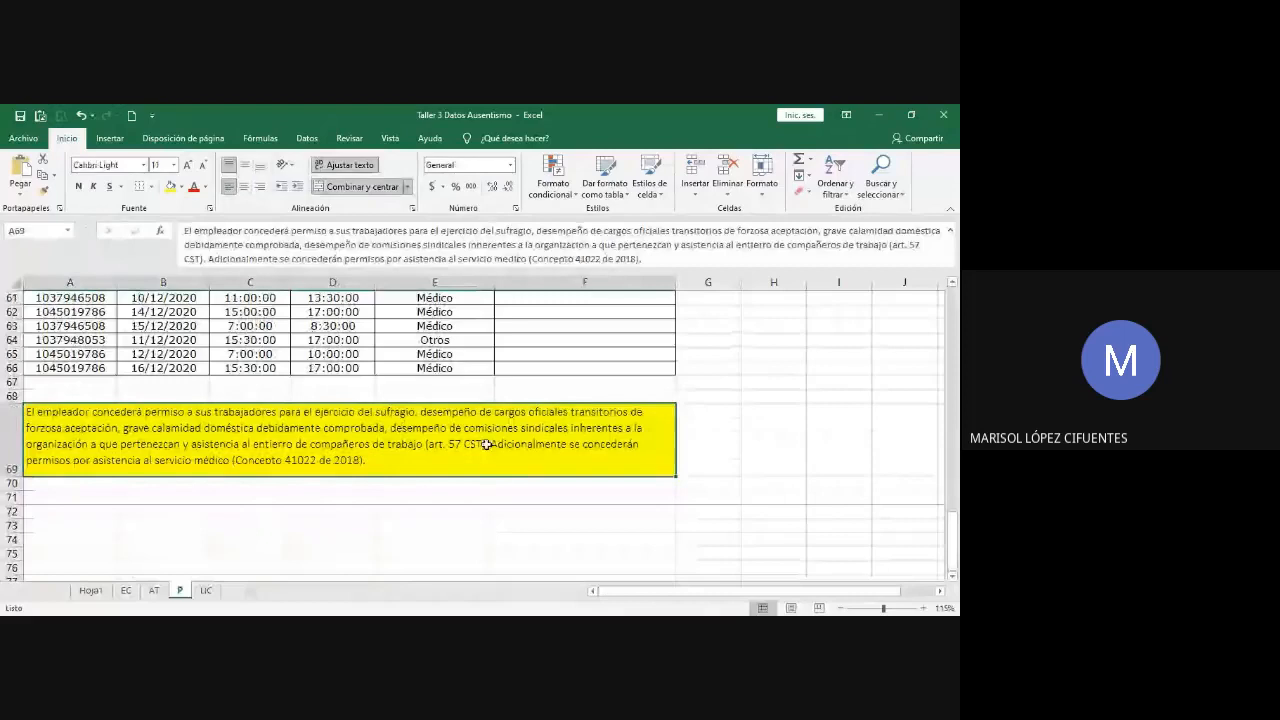
click(691, 446)
click(646, 446)
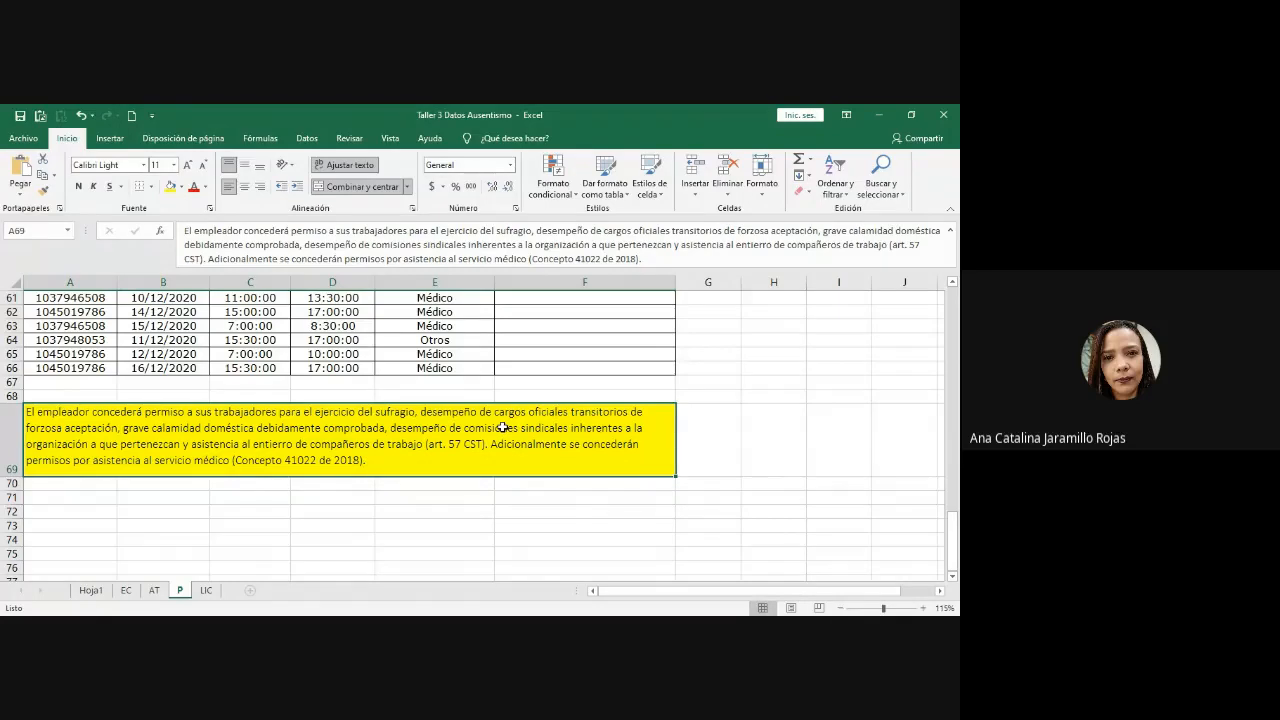
click(713, 436)
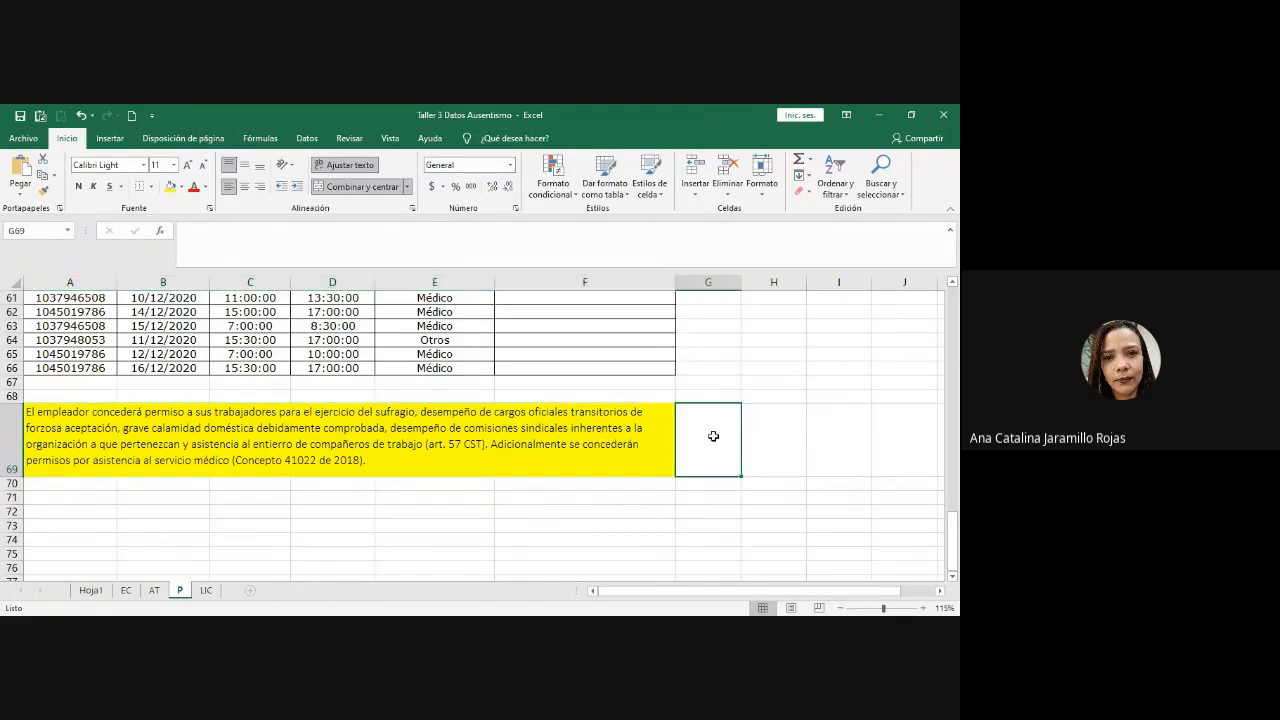
click(611, 435)
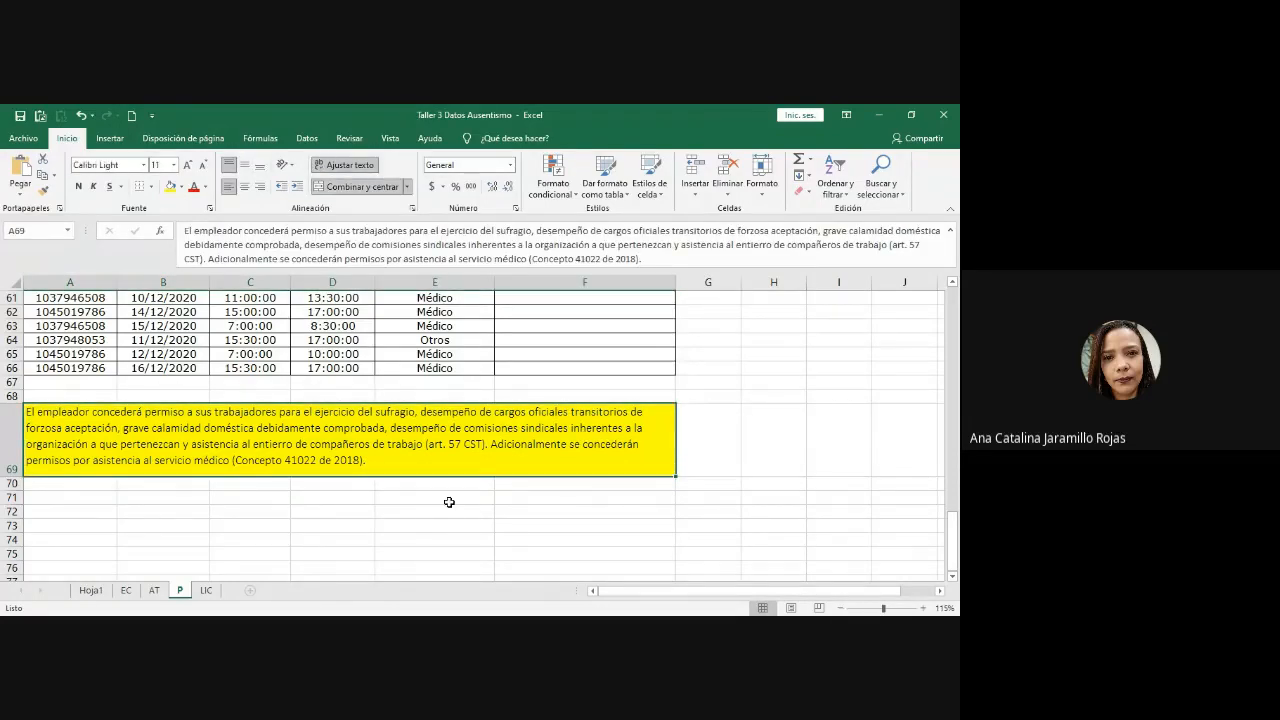
scroll(449, 502, up, 5)
scroll(449, 502, up, 15)
scroll(449, 502, down, 15)
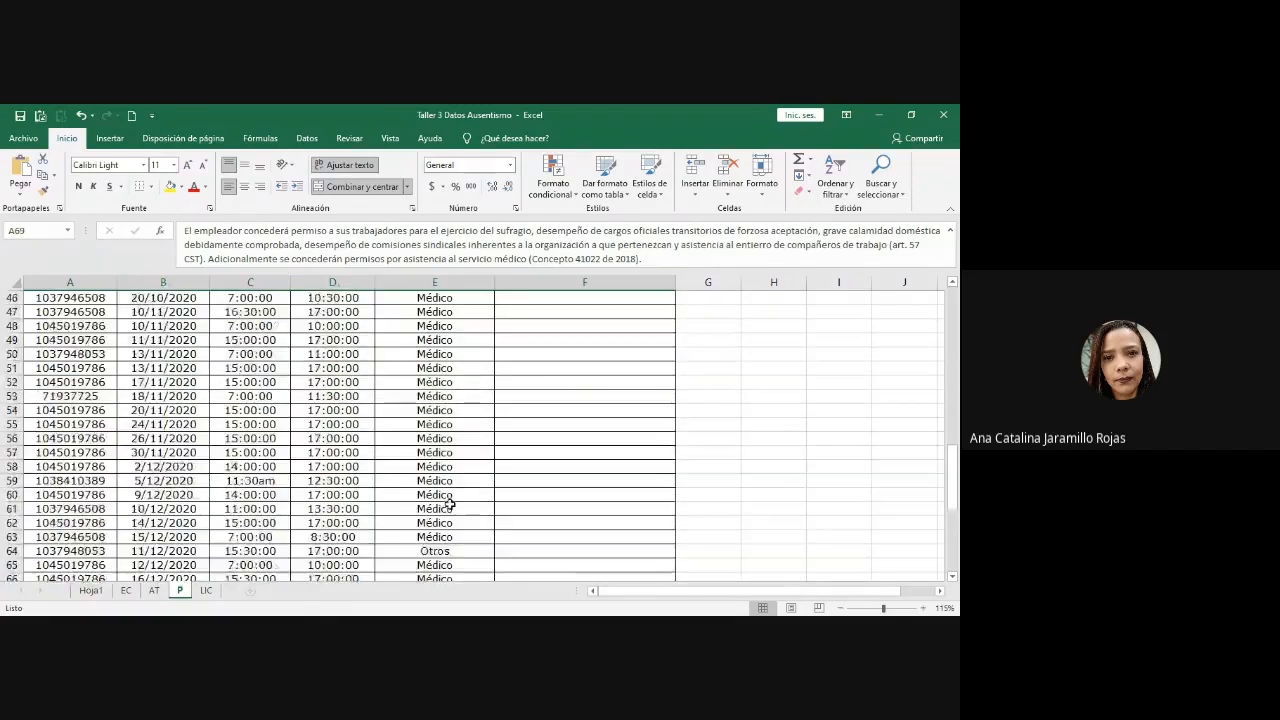
- Review the Motivo permiso entries and the permit table's columns from Documento to Observaciones on the P sheet
scroll(449, 502, down, 1)
scroll(449, 502, up, 15)
drag(434, 297, 459, 492)
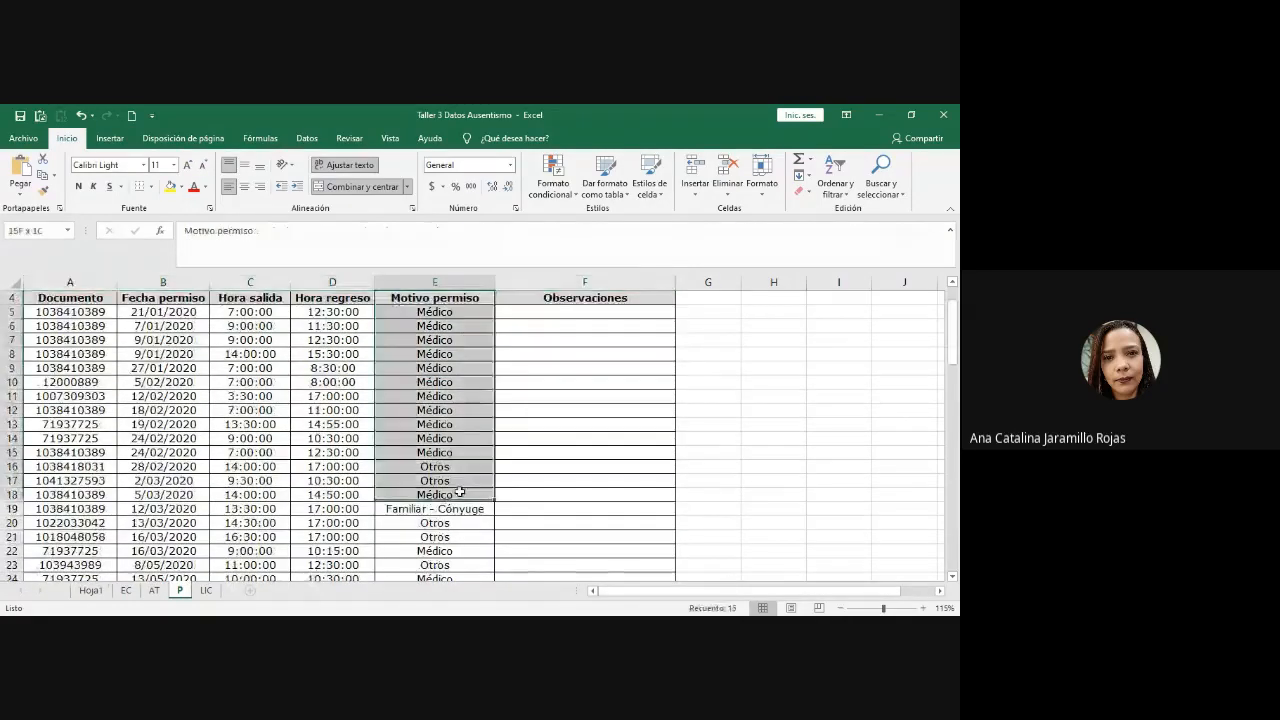
click(459, 492)
scroll(434, 353, up, 1)
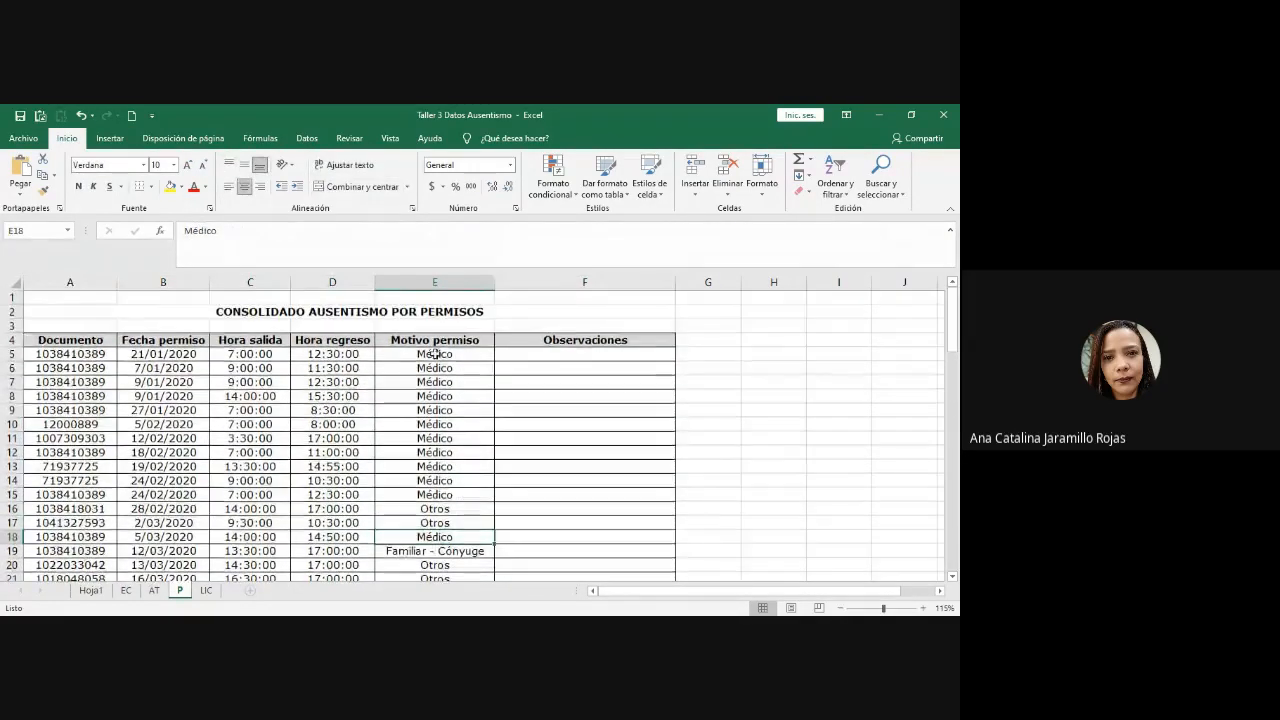
drag(48, 342, 514, 483)
click(514, 482)
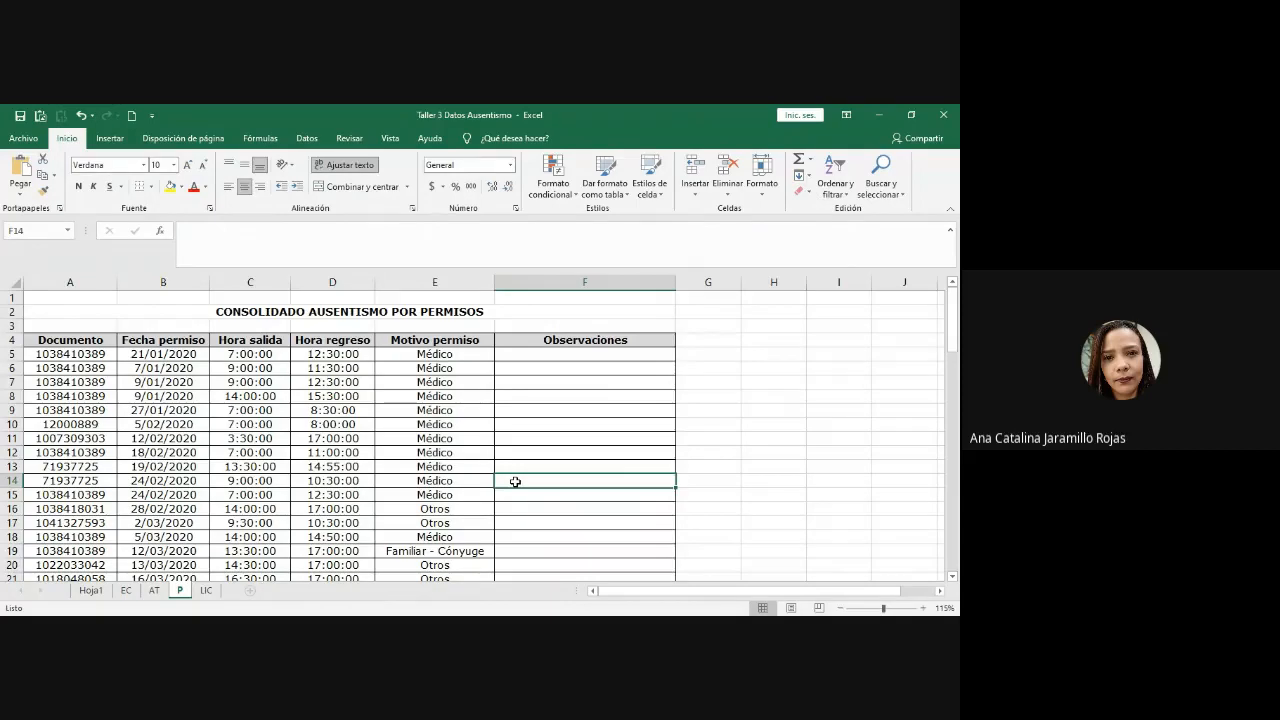
- Examine the full text of the yellow legal note below the permit records, leaving its wording unedited
scroll(528, 470, down, 14)
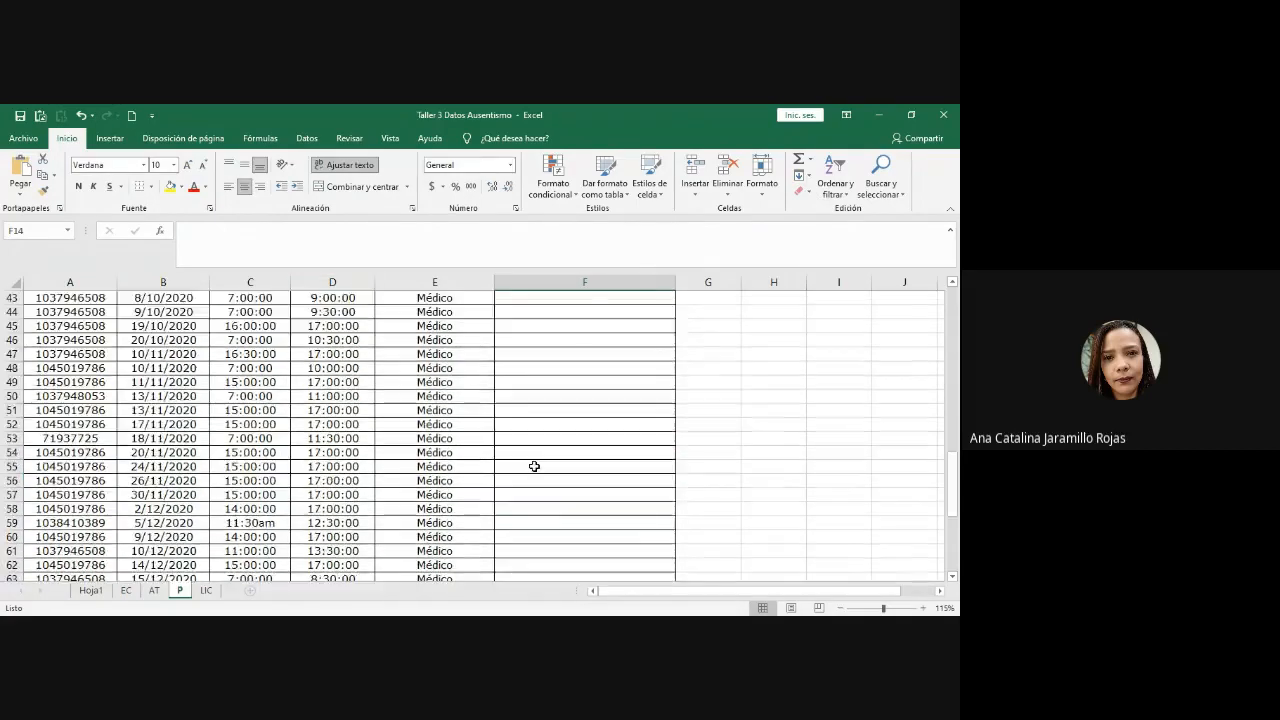
scroll(534, 466, down, 8)
scroll(537, 477, up, 1)
click(526, 414)
double_click(389, 420)
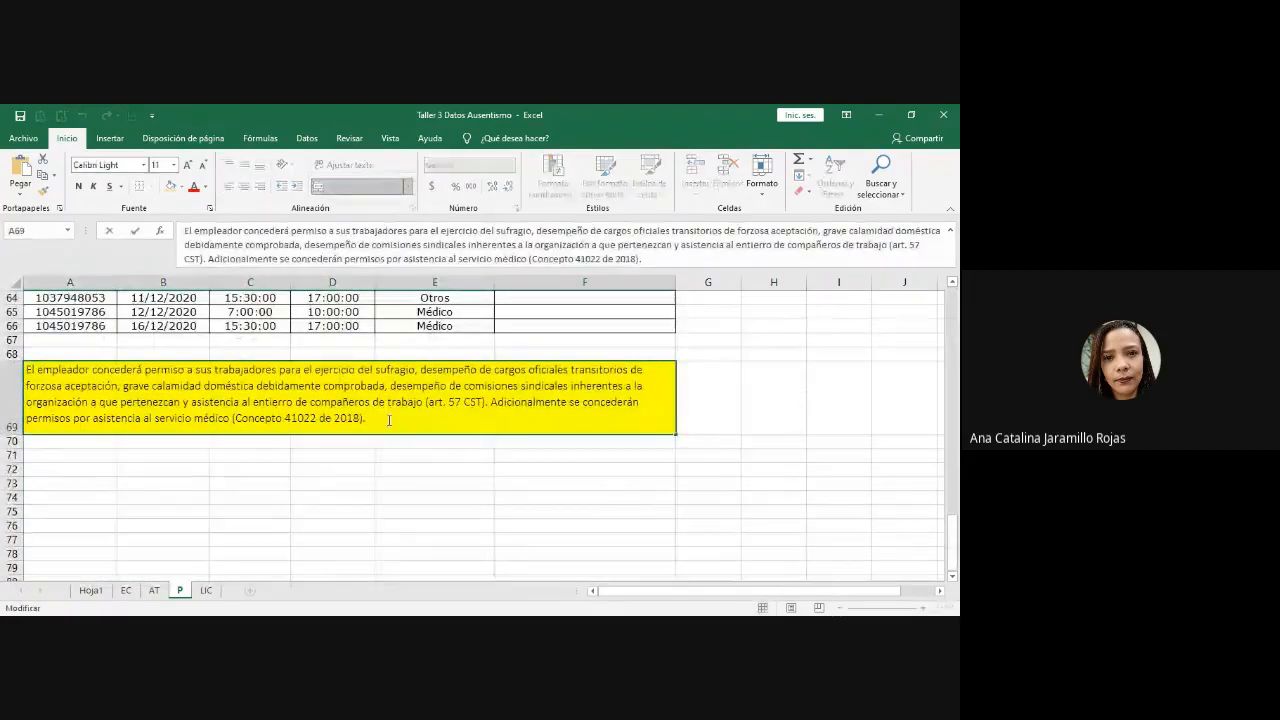
key(ctrl+shift+Home)
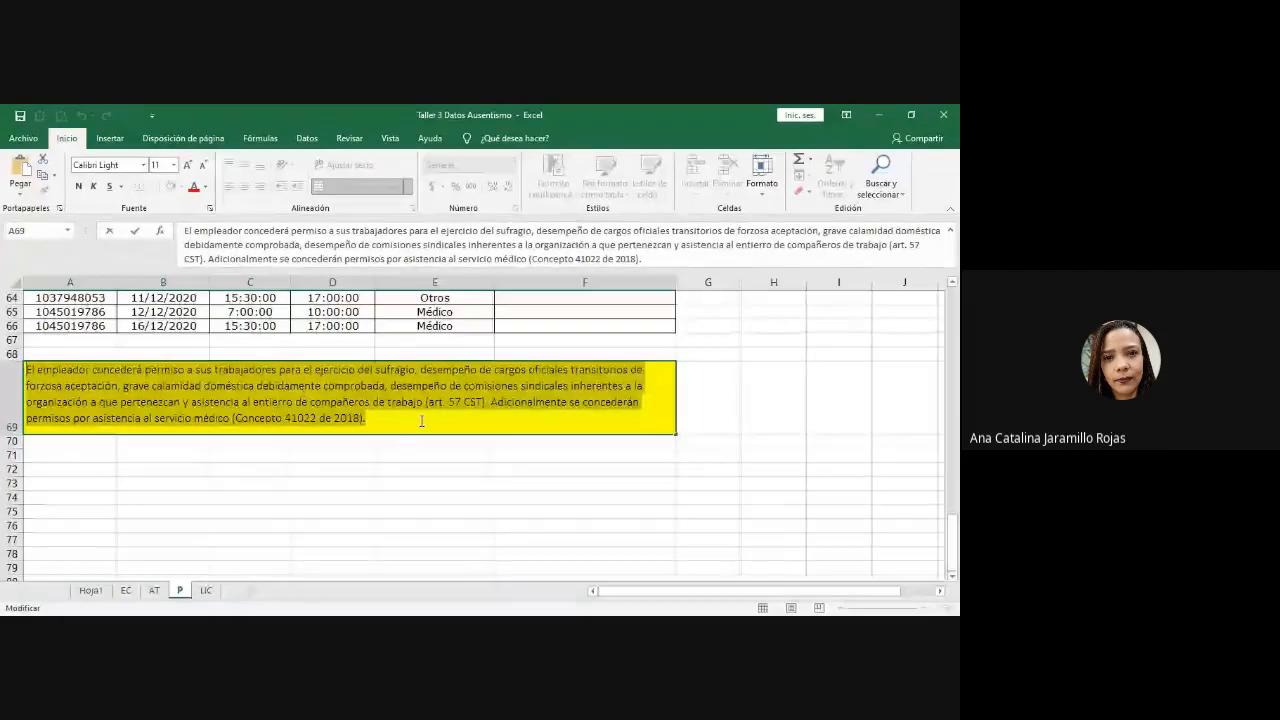
click(421, 420)
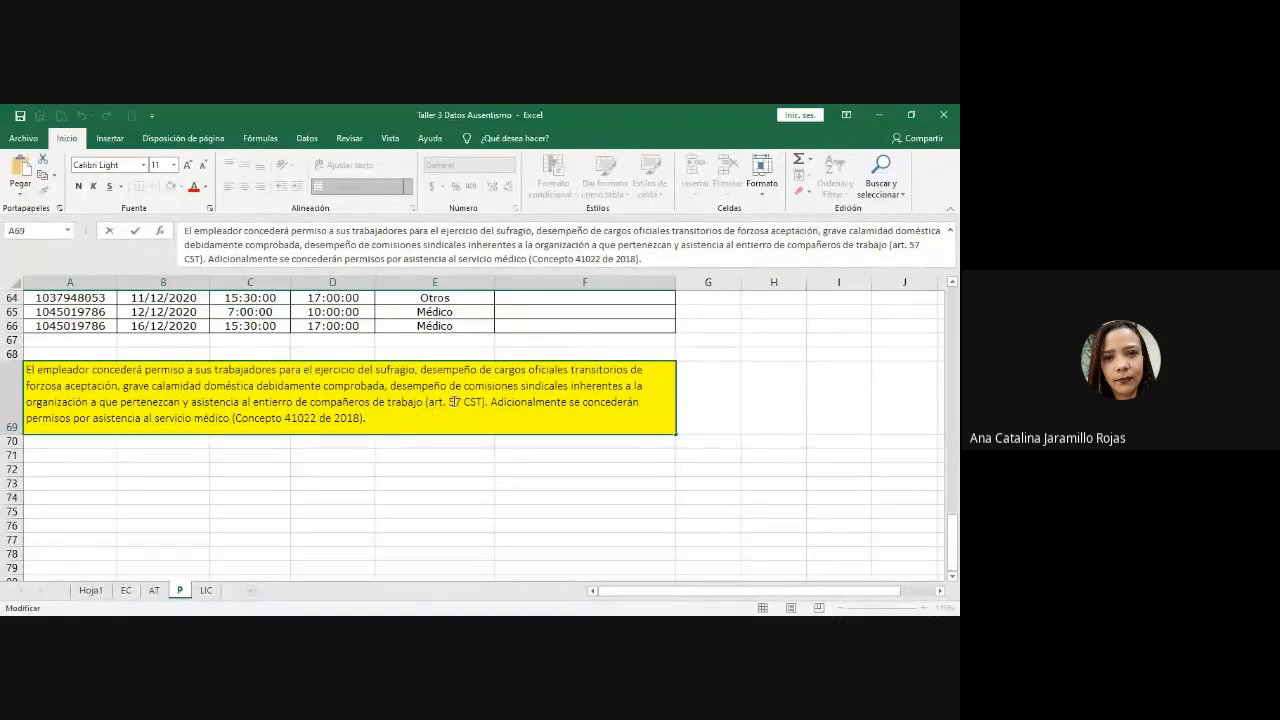
key(ctrl+shift+Home)
click(508, 423)
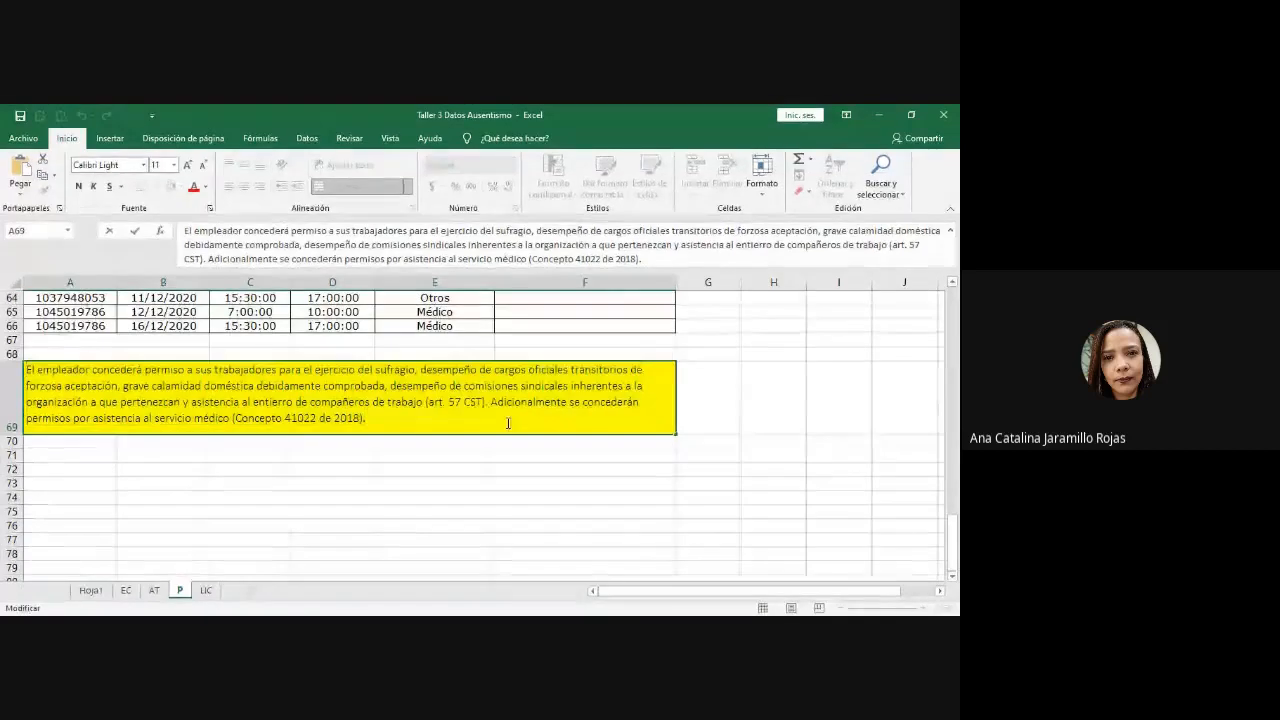
click(699, 411)
click(520, 405)
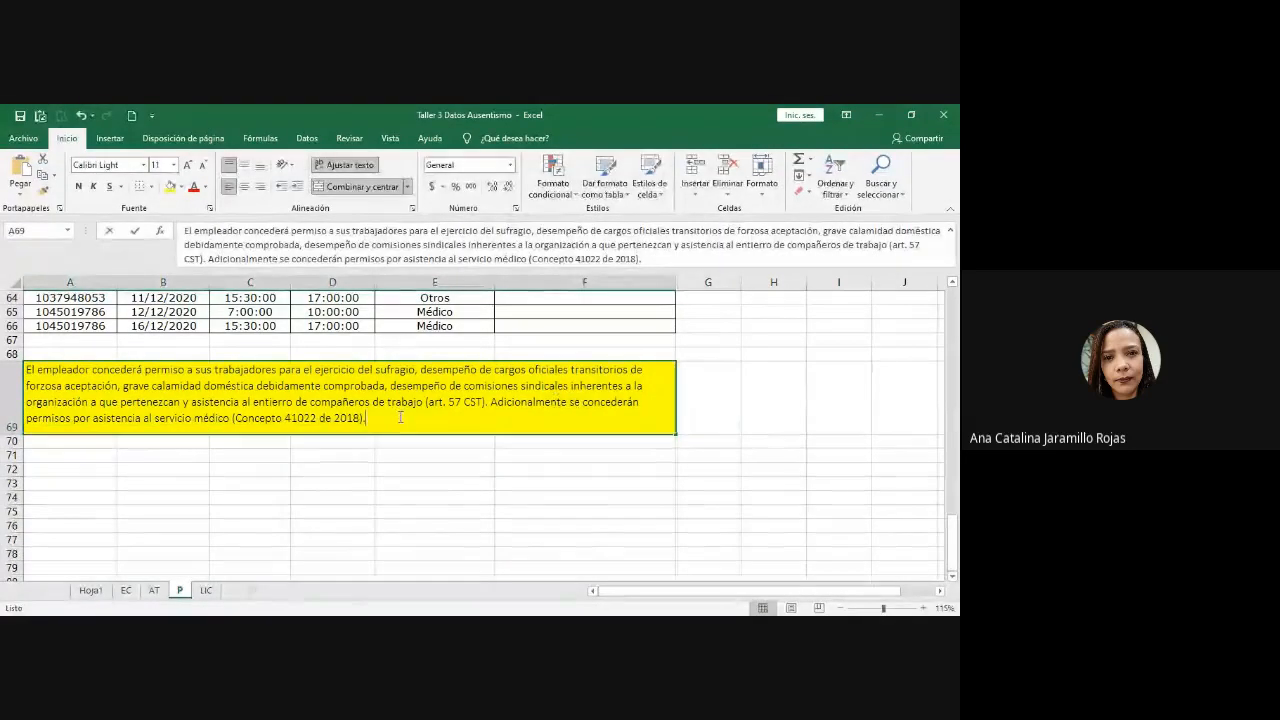
key(ctrl+shift+Home)
click(643, 409)
click(709, 402)
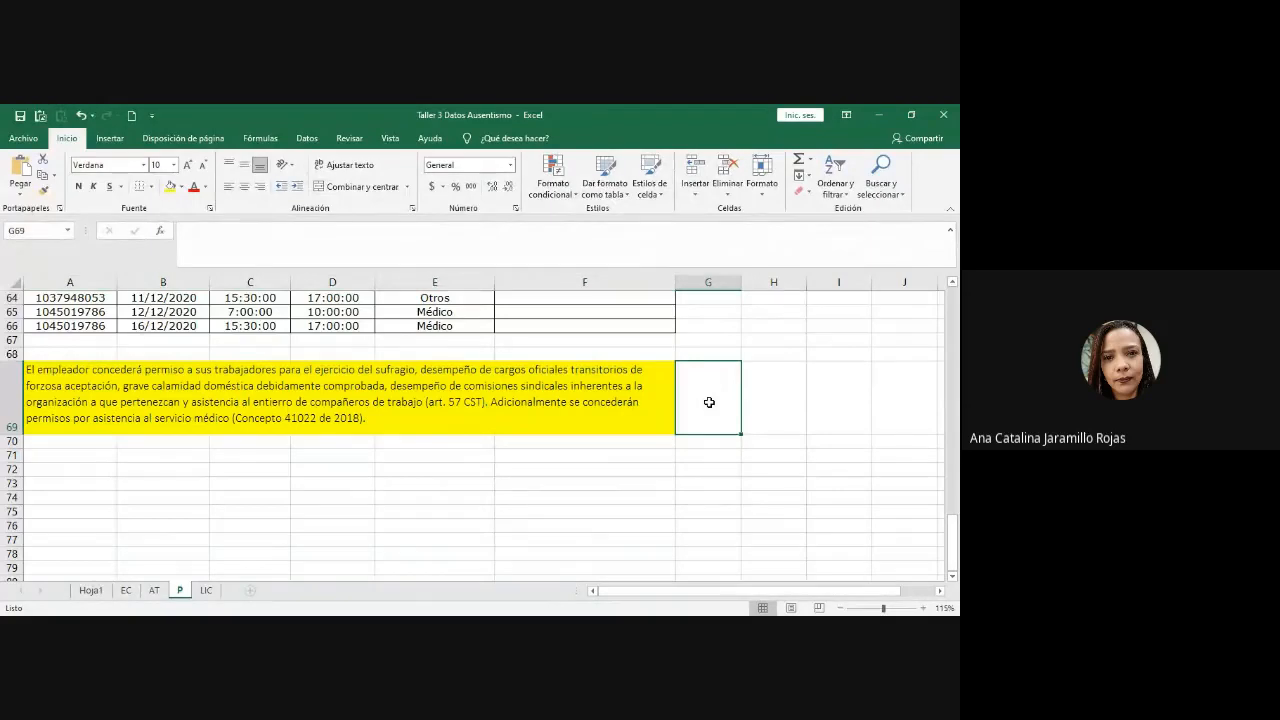
- Compare the licences table and legal text on the LIC sheet with the highlighted permit note on the P sheet
click(206, 591)
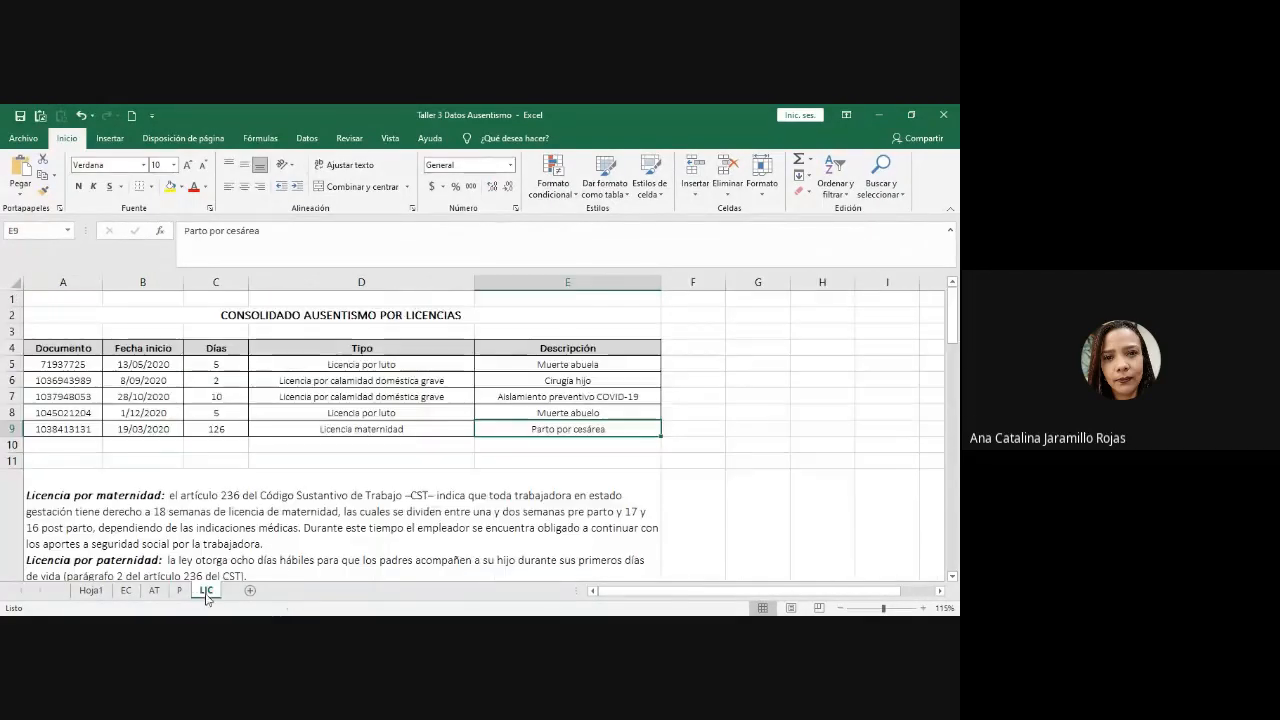
scroll(482, 496, down, 3)
click(482, 496)
scroll(373, 330, up, 3)
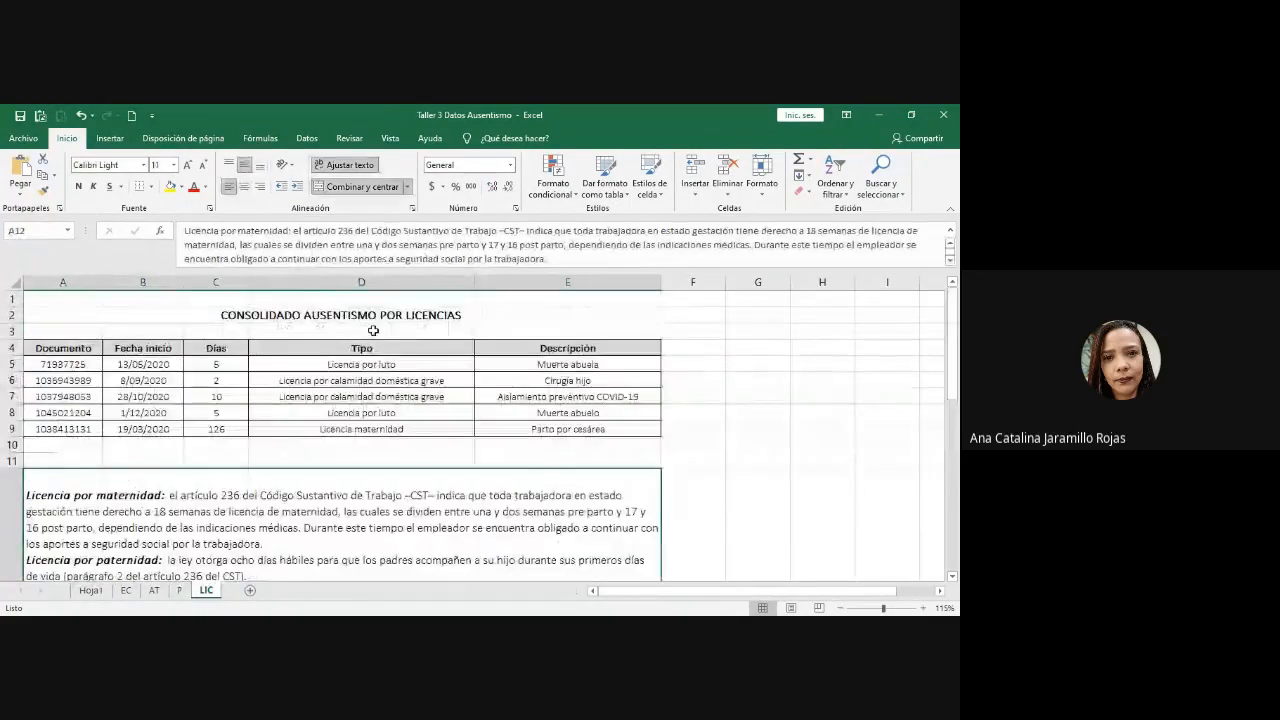
click(180, 591)
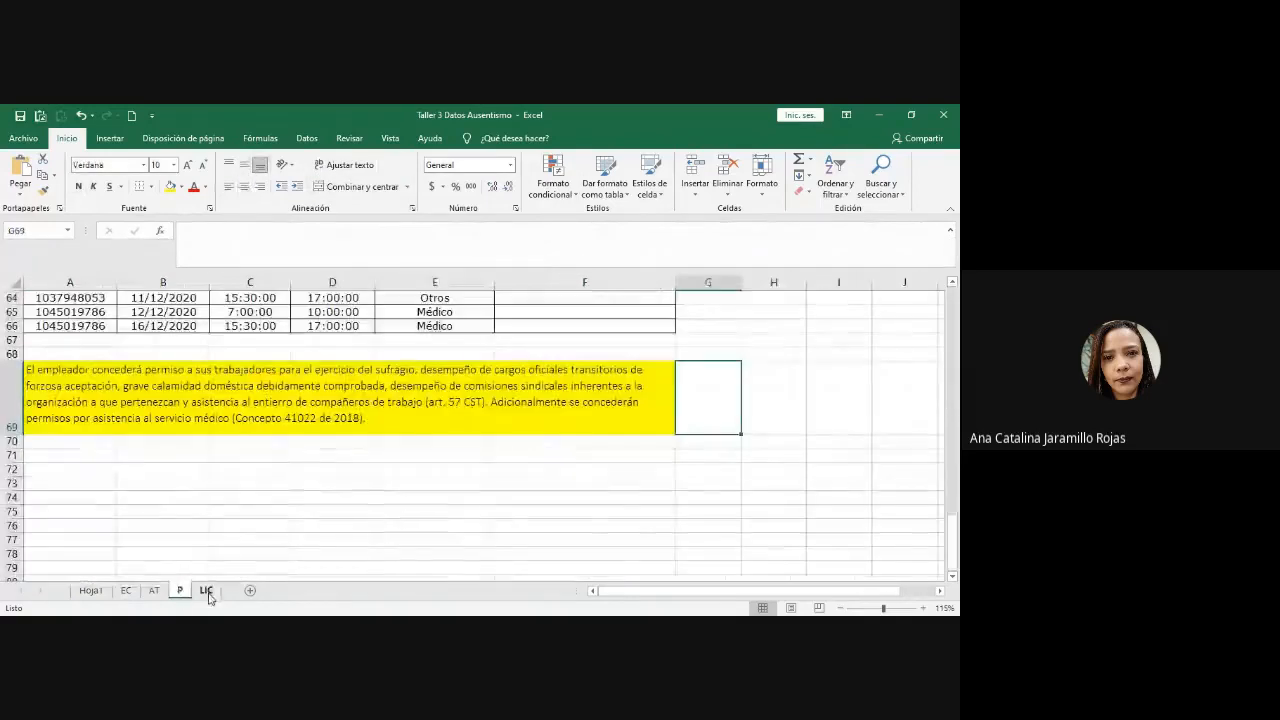
click(206, 591)
click(180, 591)
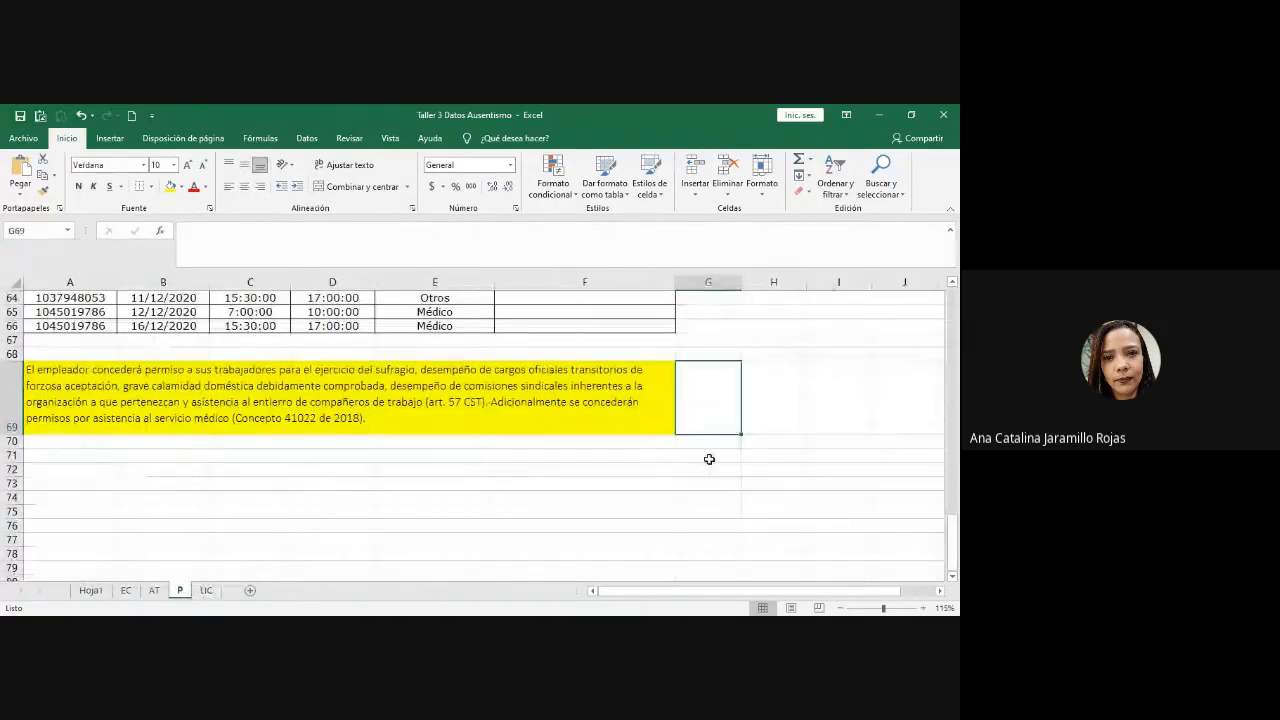
click(634, 424)
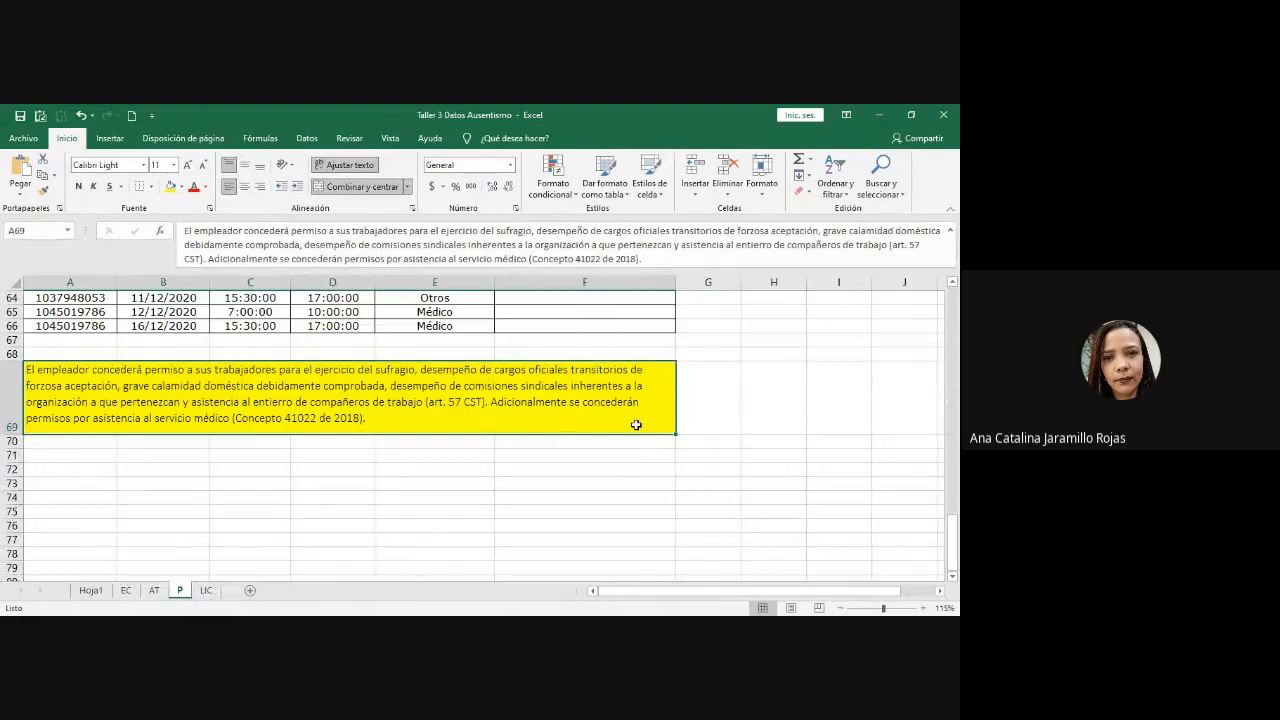
- Check the Licencia maternidad record on the LIC sheet against the Licencia por maternidad definition below the table
click(206, 591)
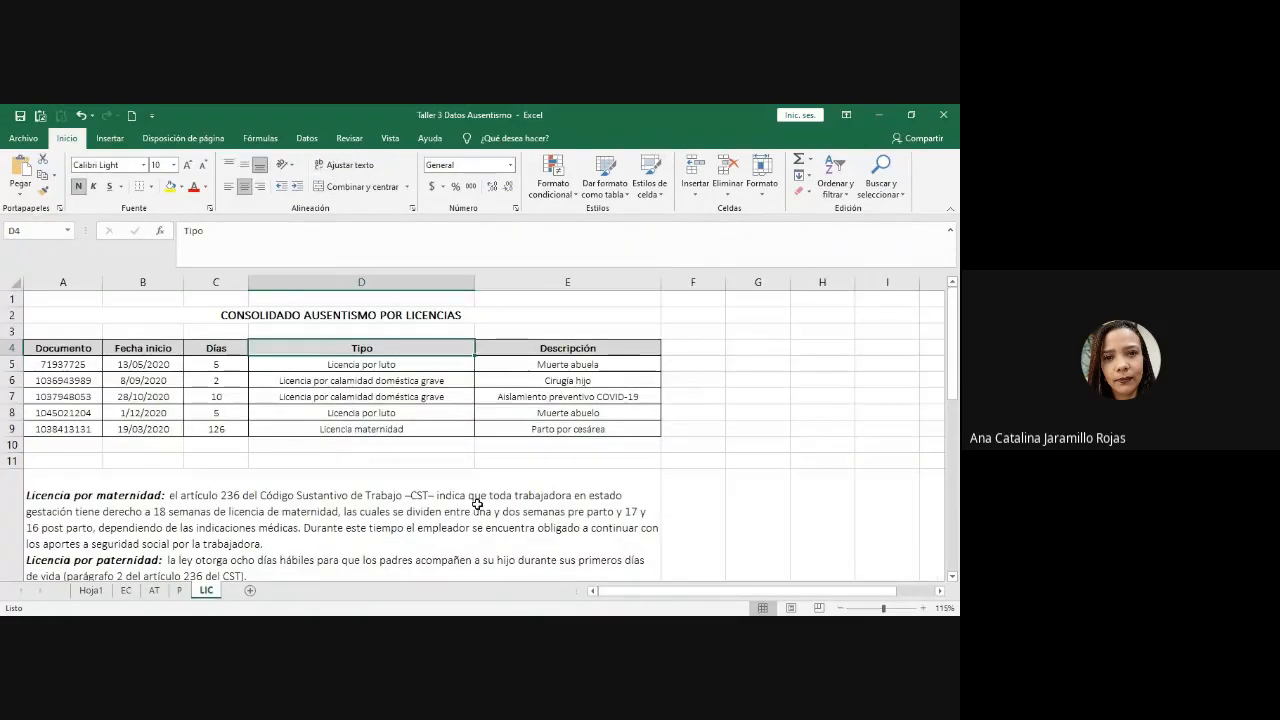
click(477, 503)
scroll(296, 414, down, 1)
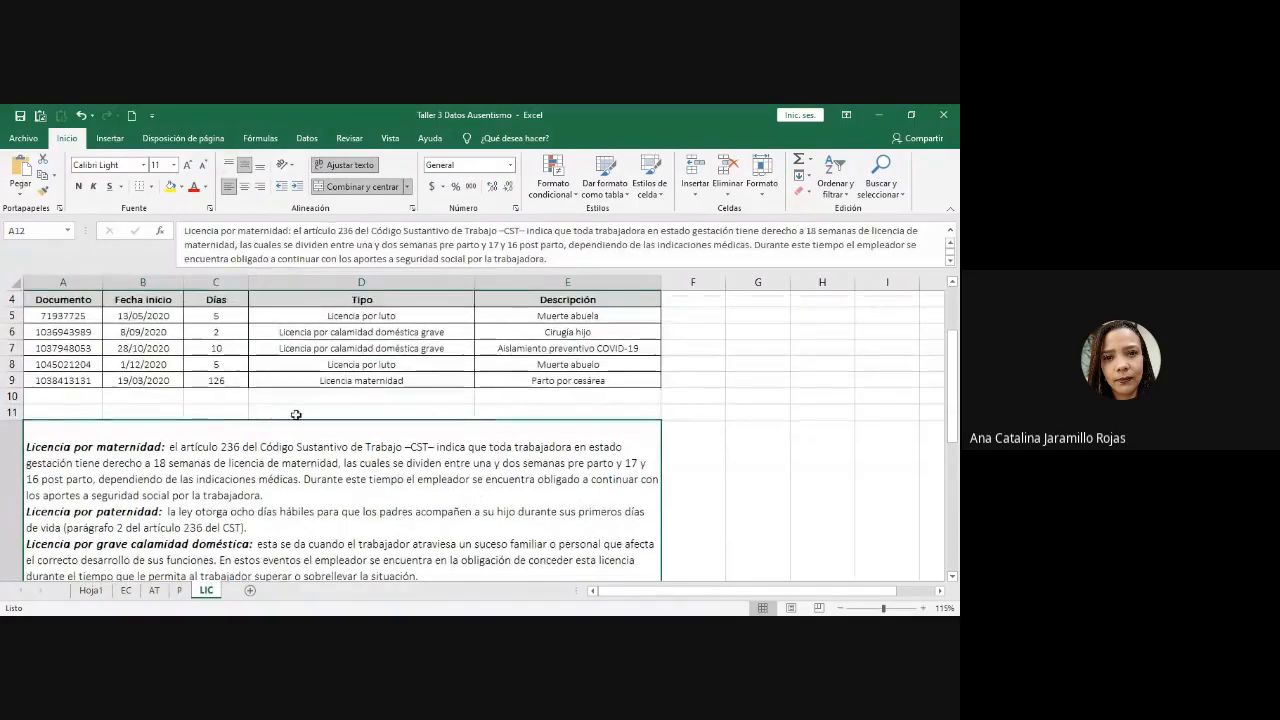
click(340, 384)
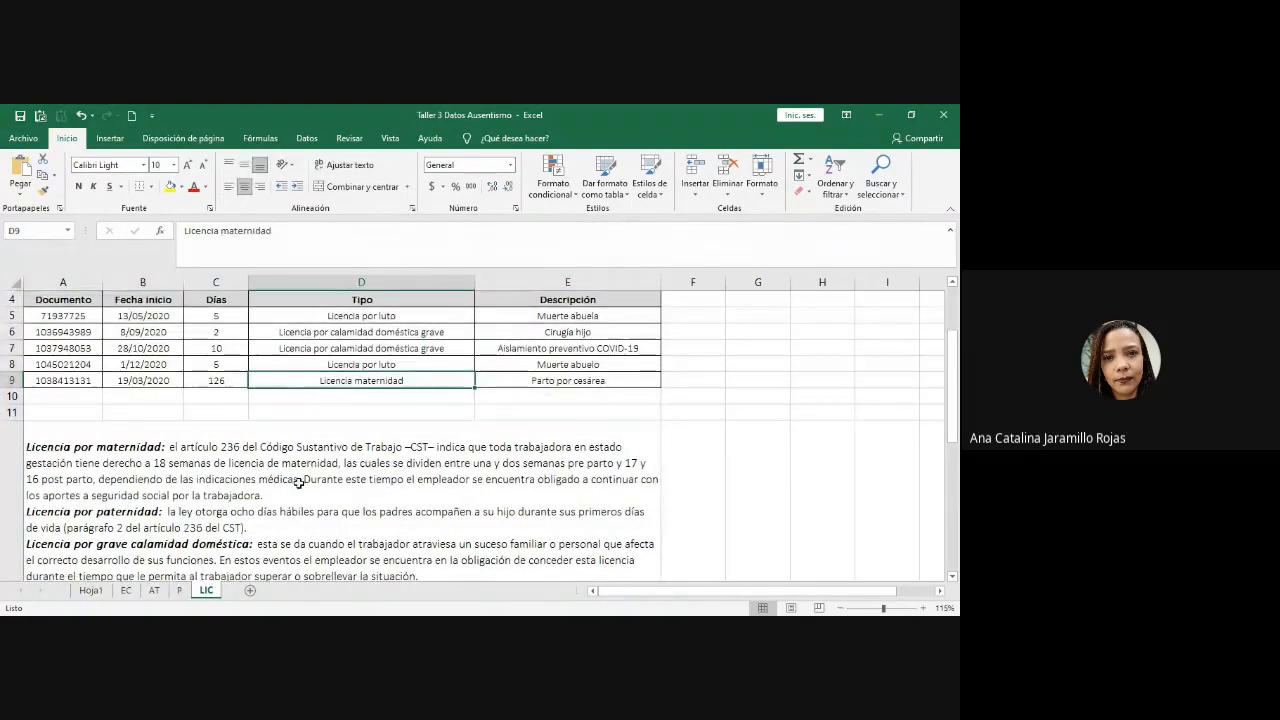
scroll(298, 482, up, 1)
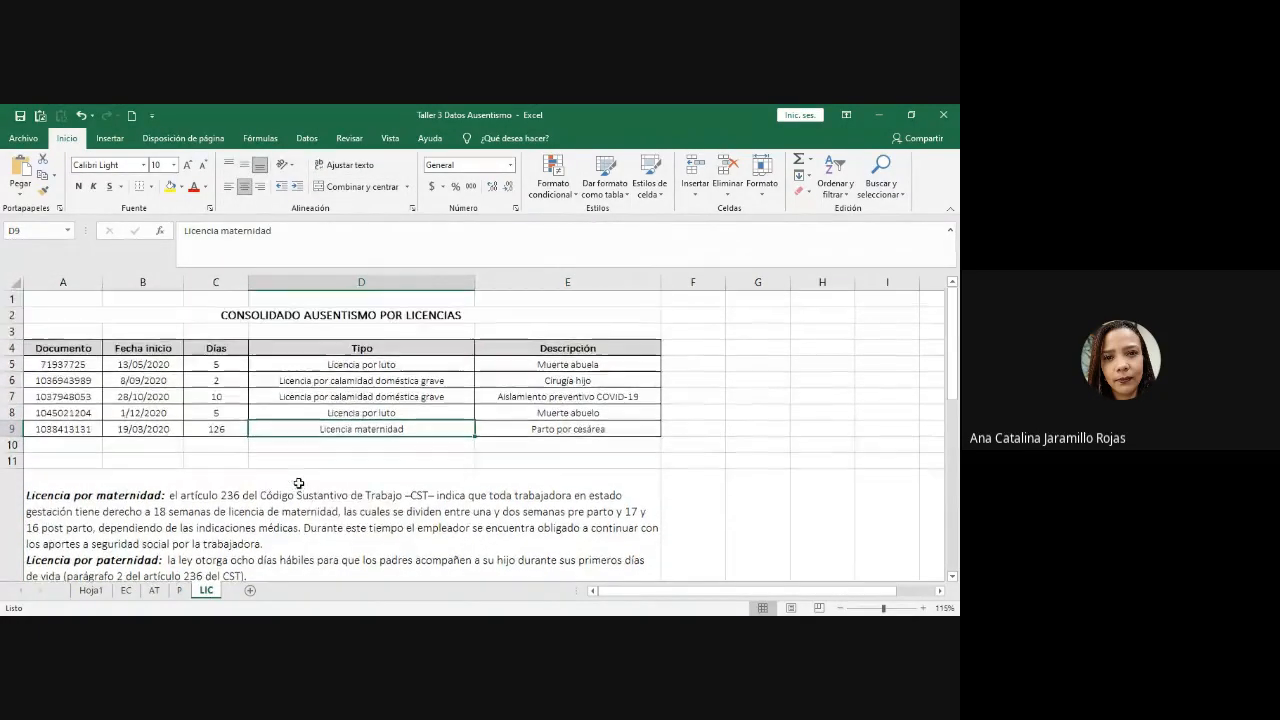
scroll(298, 483, down, 1)
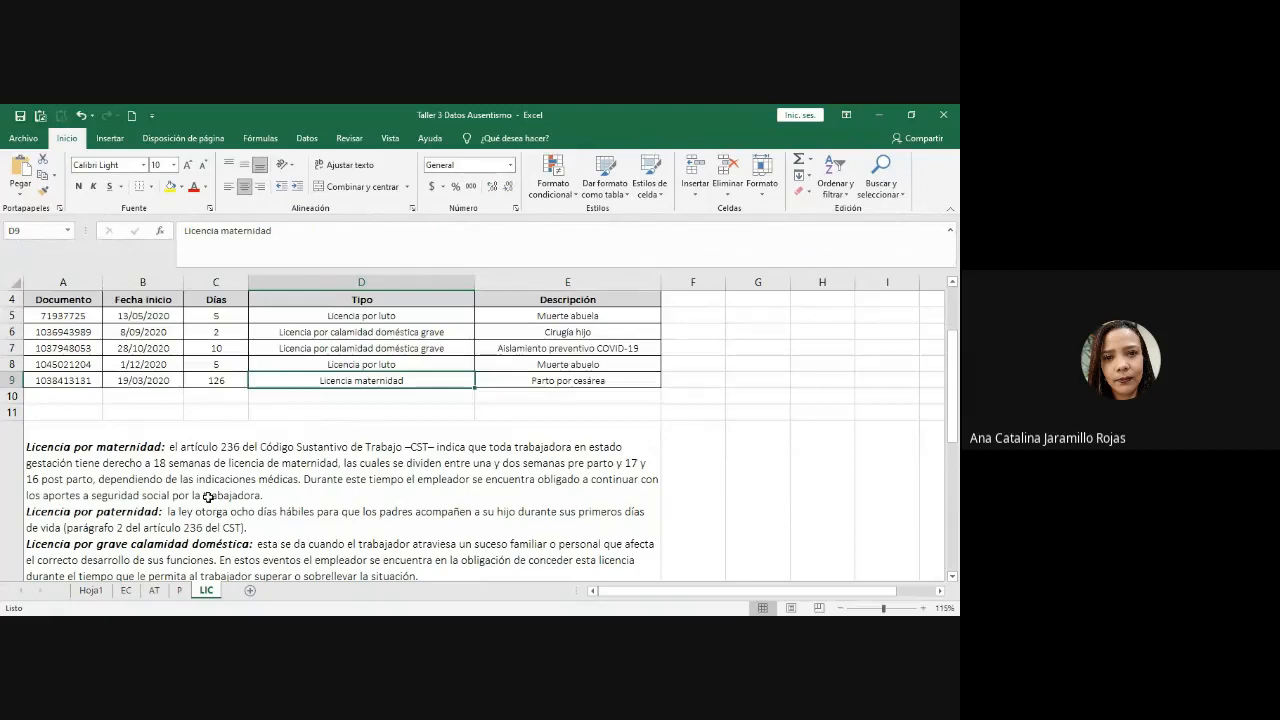
- Read the legal definitions of each licence type, from maternity to union leave, leaving the text unedited
scroll(216, 496, down, 1)
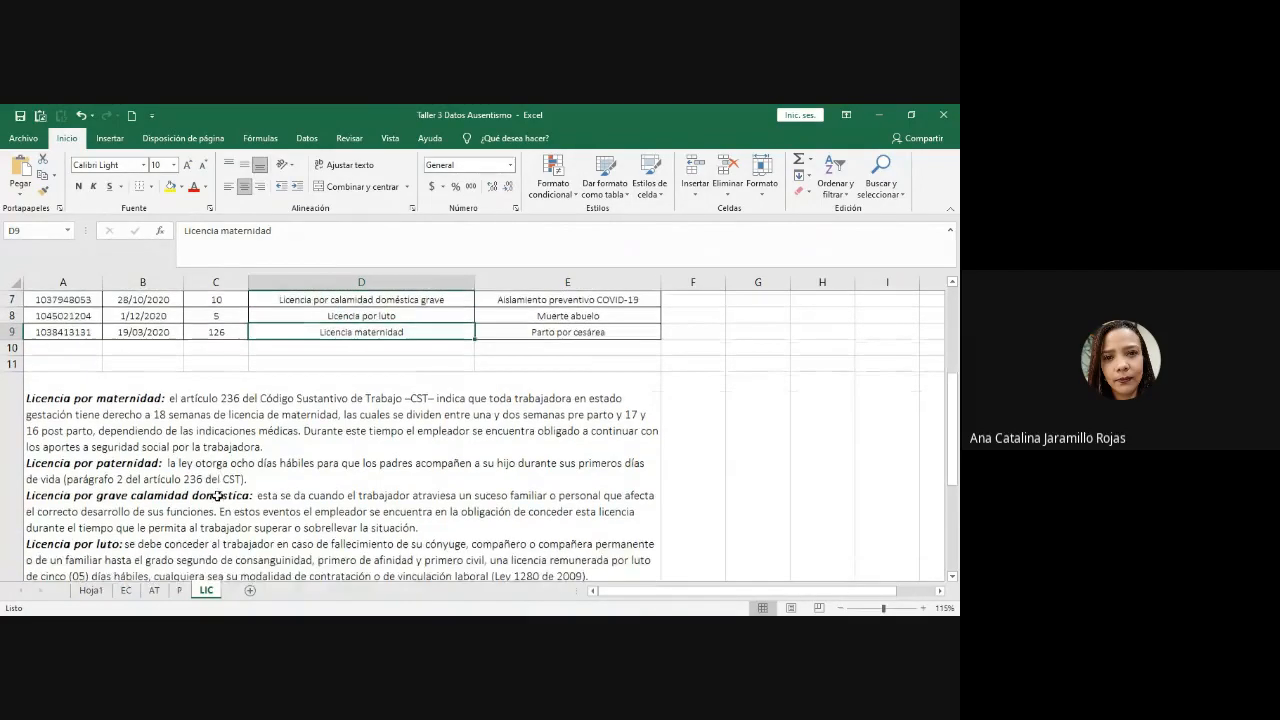
scroll(485, 431, up, 2)
scroll(376, 514, down, 2)
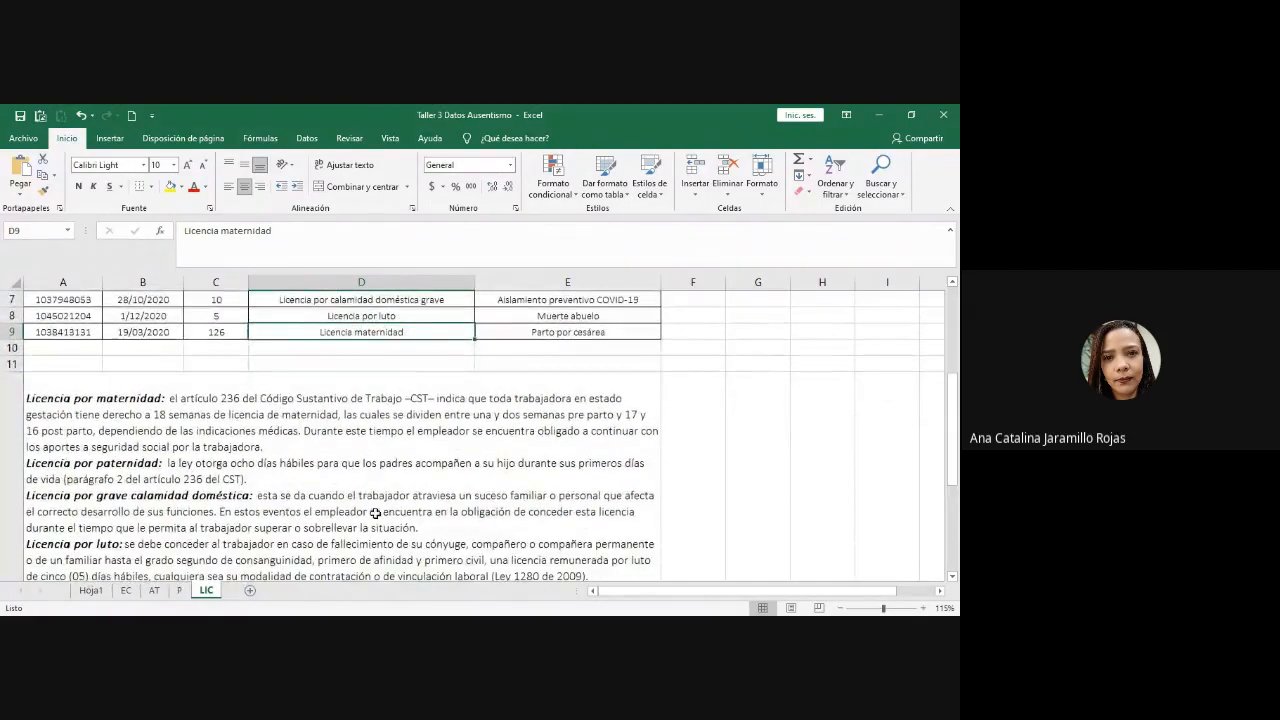
scroll(363, 484, down, 2)
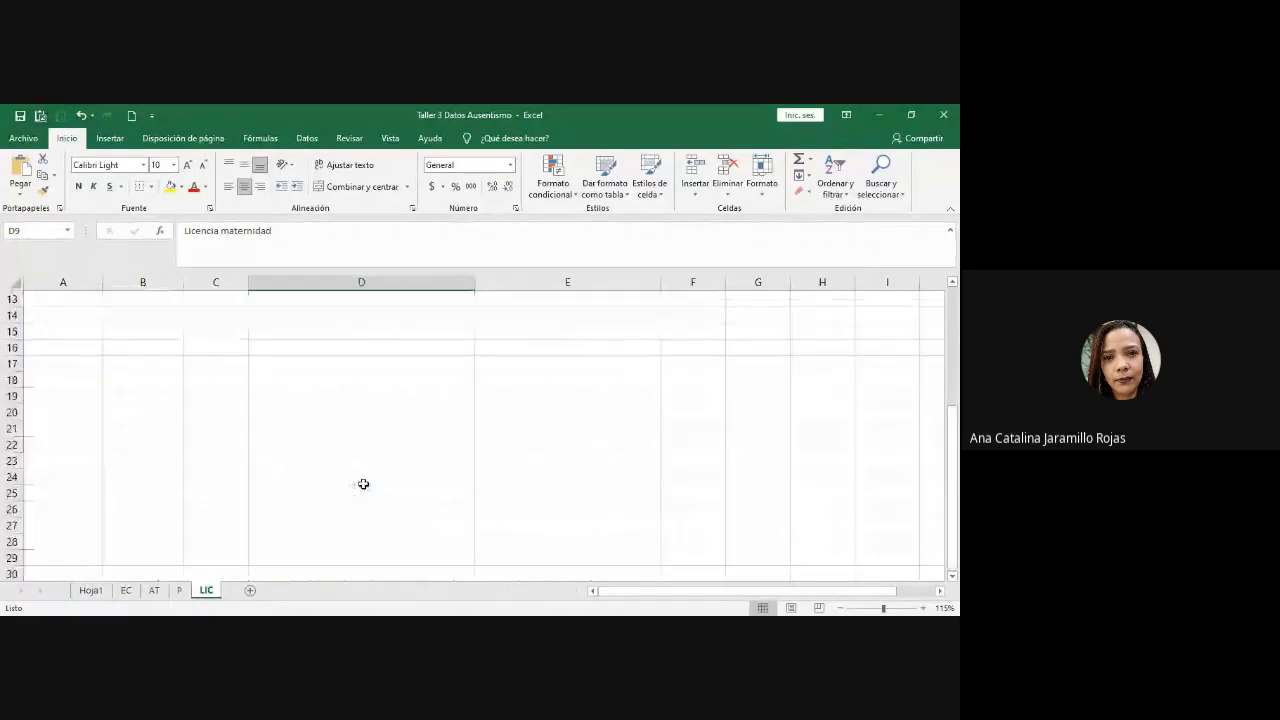
scroll(363, 484, up, 2)
scroll(363, 484, down, 3)
scroll(363, 484, up, 2)
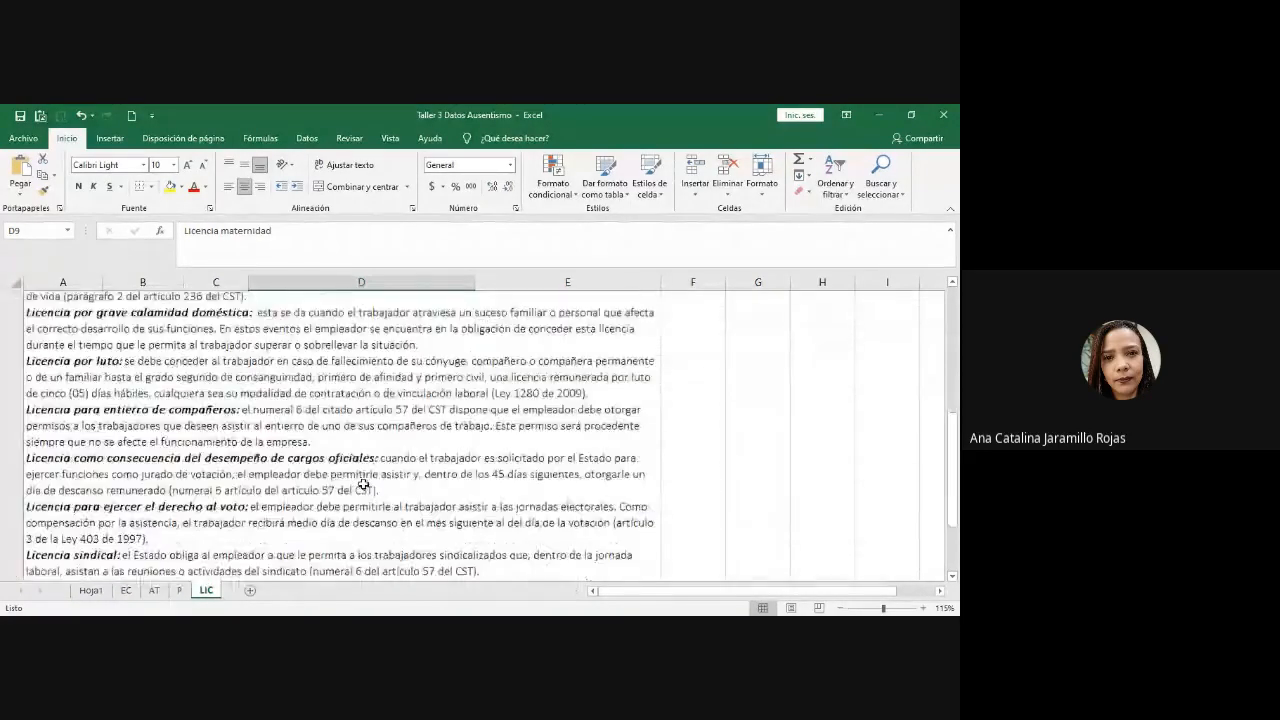
scroll(363, 484, down, 3)
scroll(363, 484, up, 4)
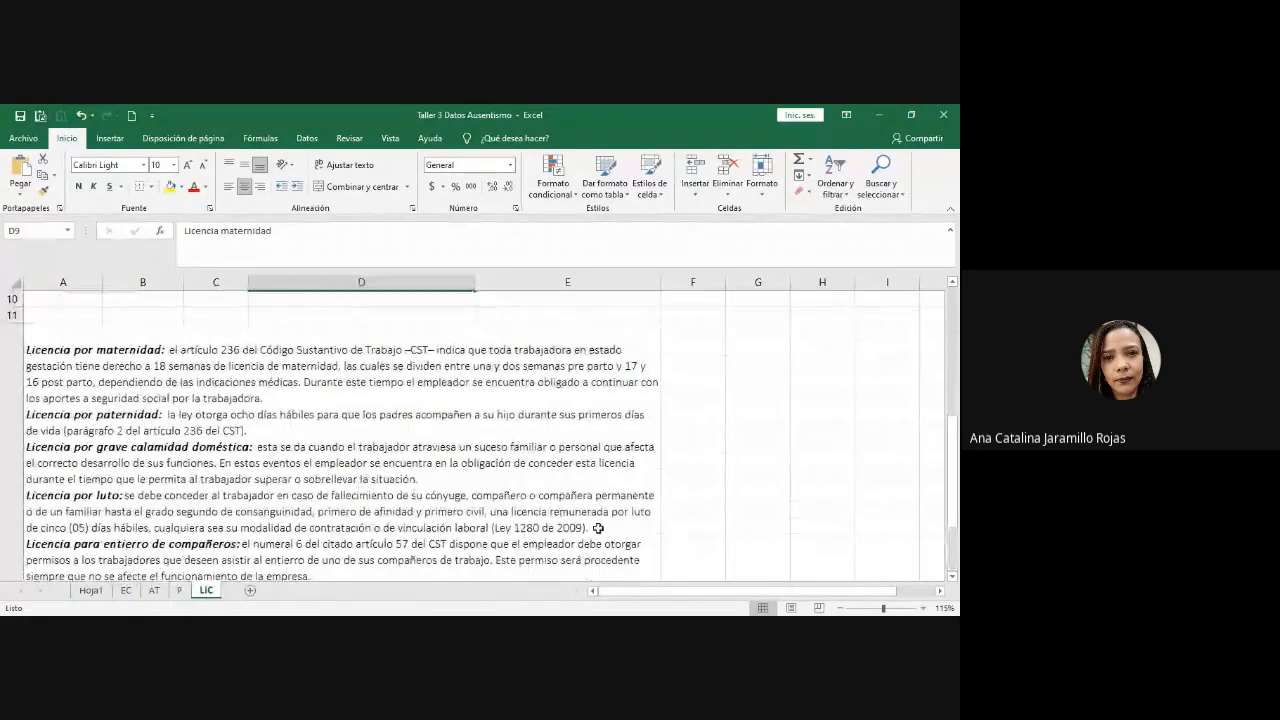
click(598, 527)
double_click(598, 527)
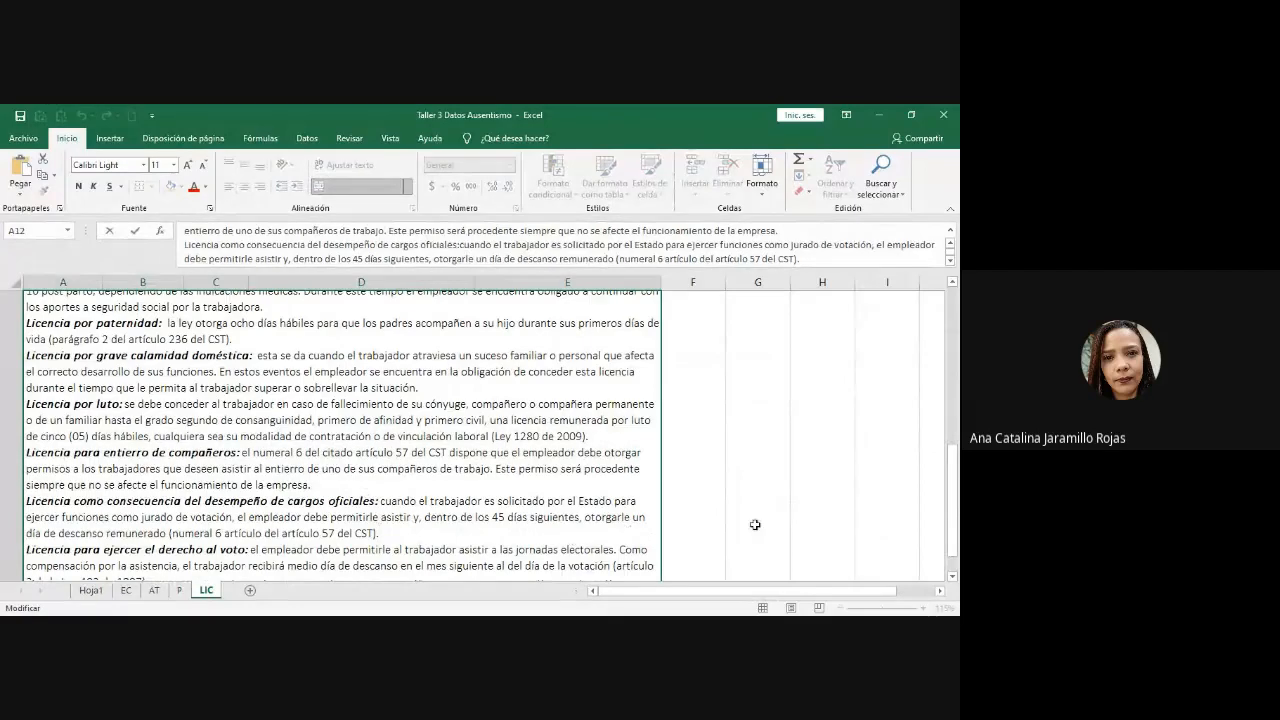
key(Escape)
- Review the Tipo column of the licences table from its heading to the maternity record
scroll(610, 521, up, 5)
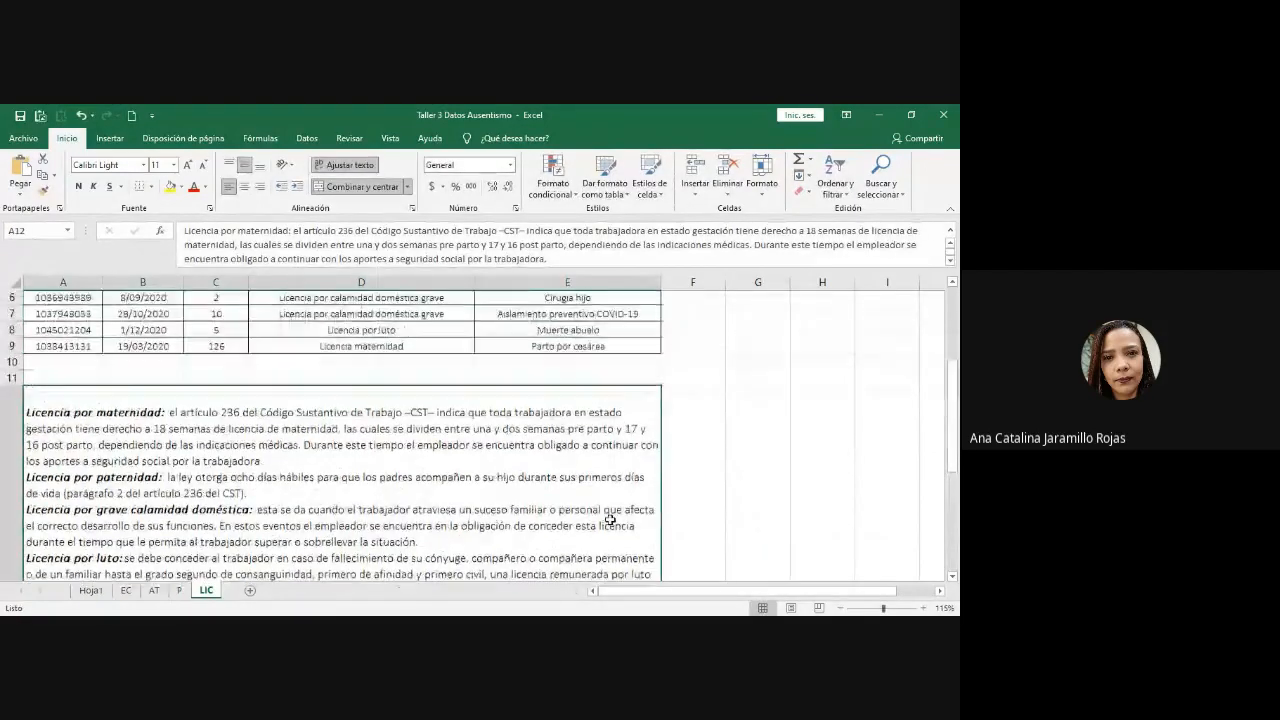
drag(424, 347, 424, 428)
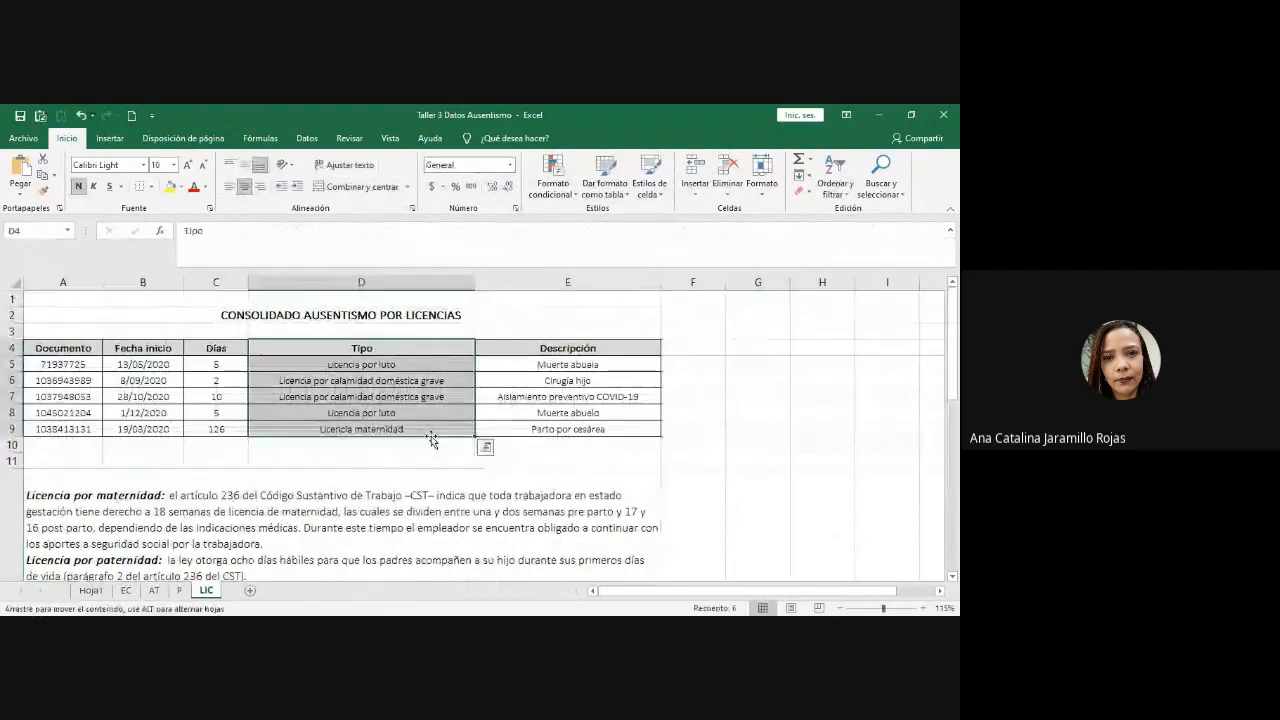
click(350, 480)
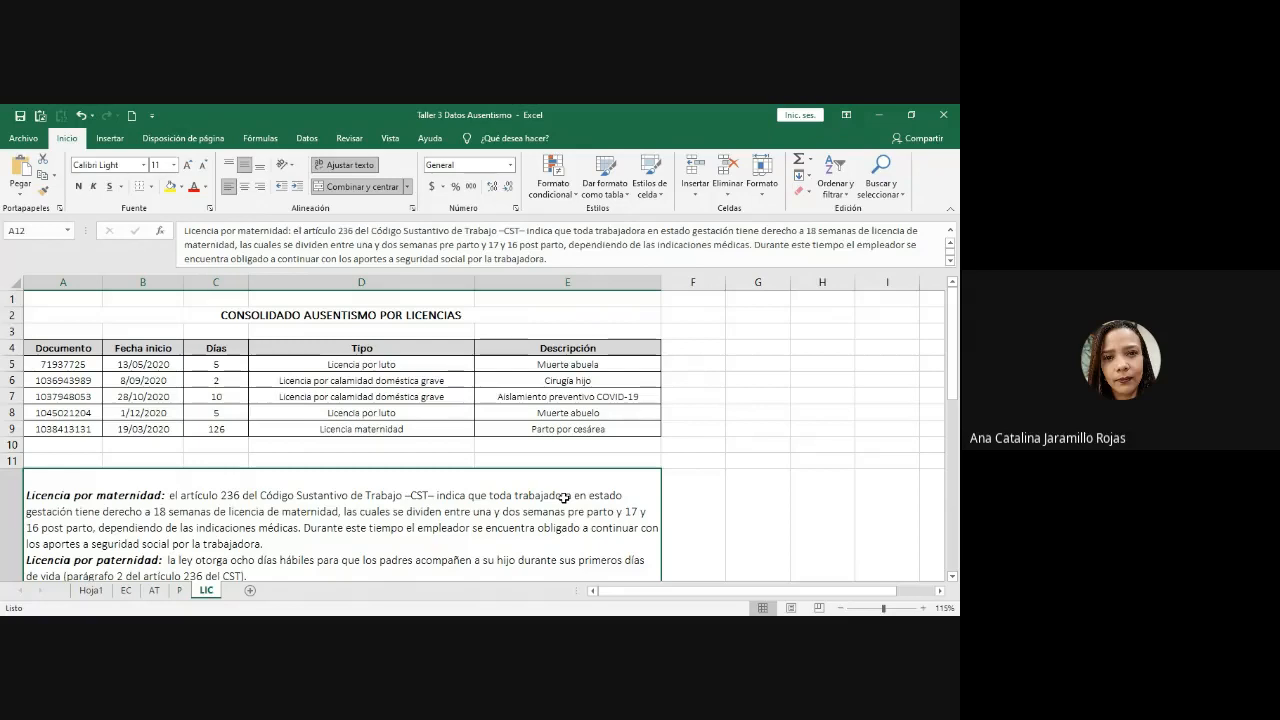
- Revisit the EC, AT and P sheets, and return to the licence definitions on the LIC sheet
click(128, 590)
click(154, 590)
click(179, 590)
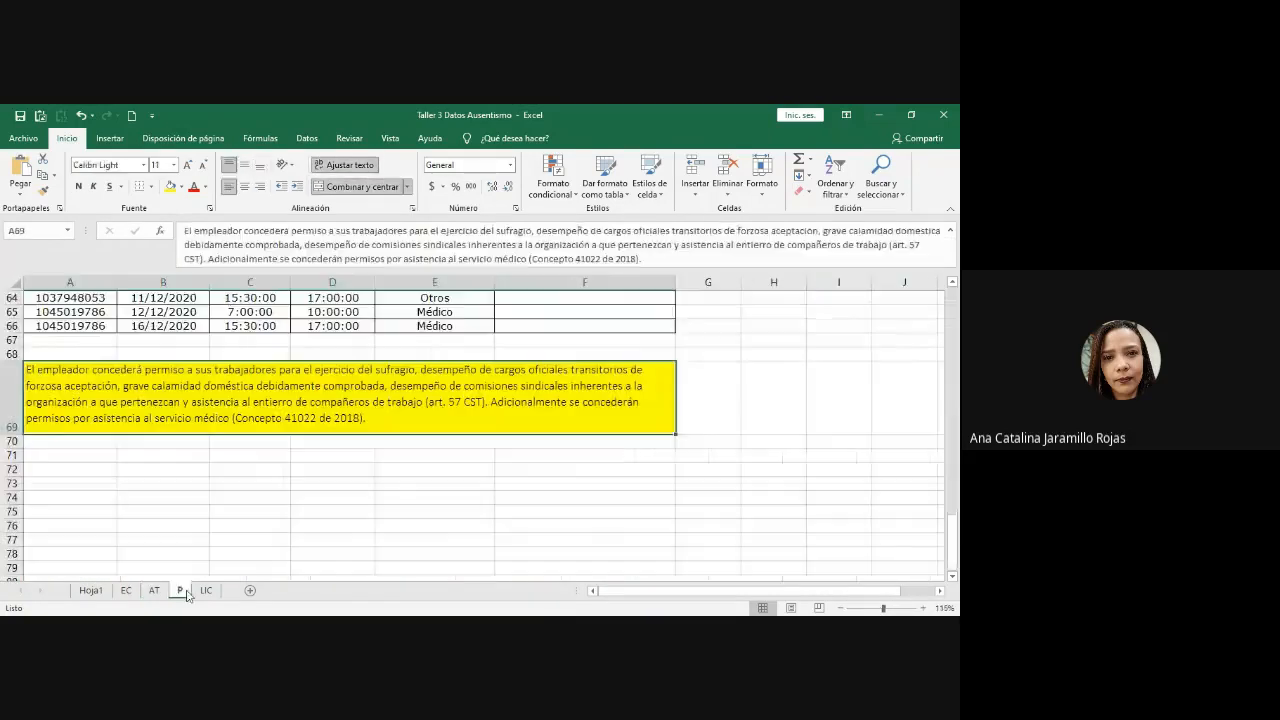
click(208, 590)
scroll(288, 509, down, 5)
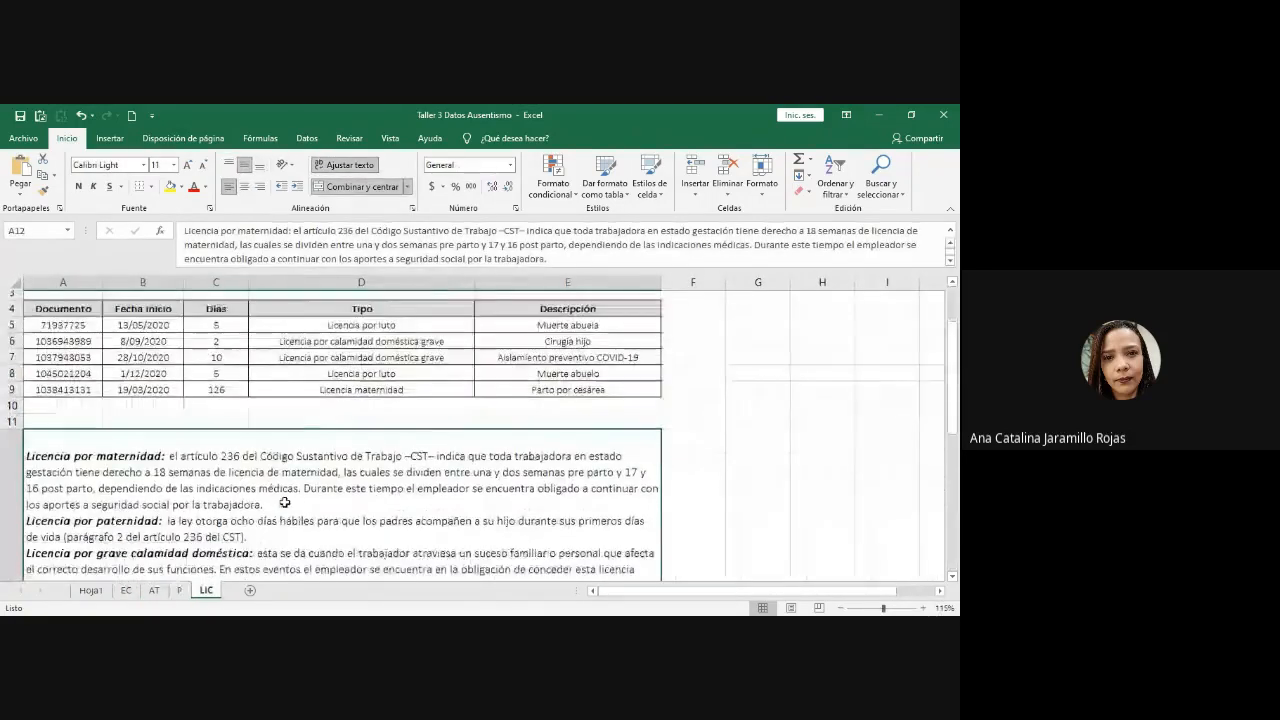
scroll(288, 509, up, 2)
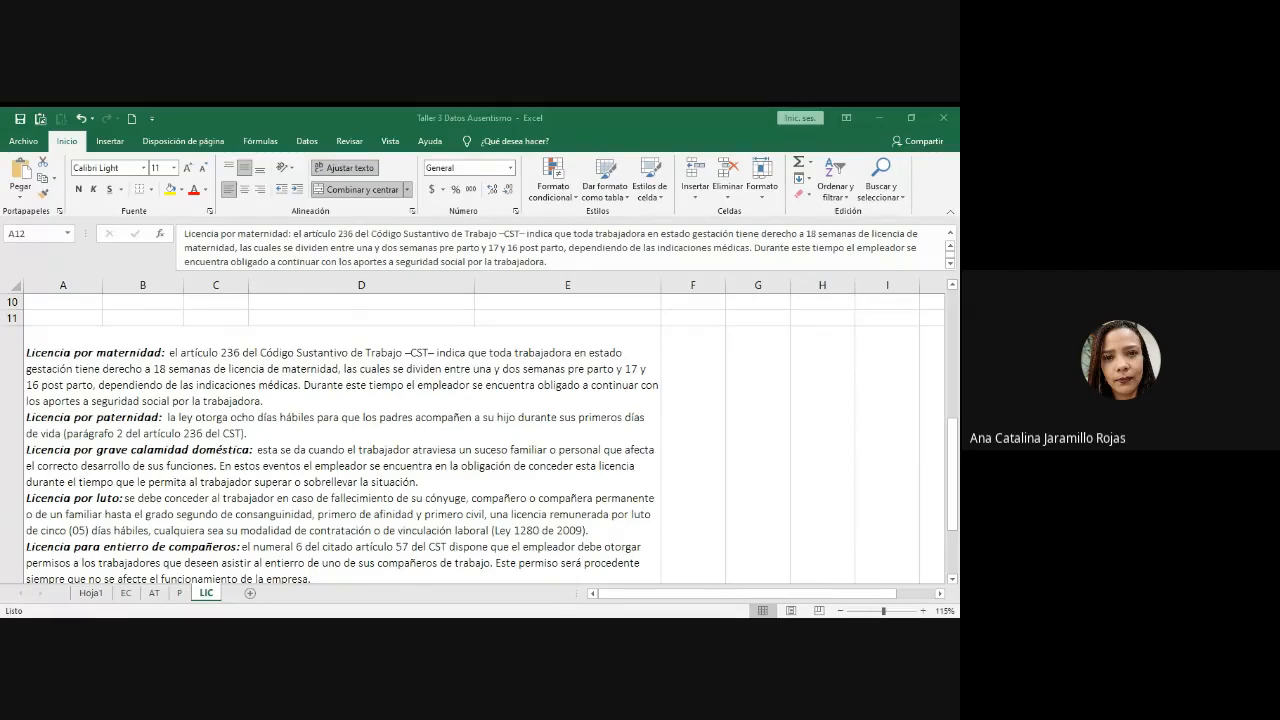
- Return to the licences table and select the merged cell holding the licence definitions below it
scroll(480, 450, up, 3)
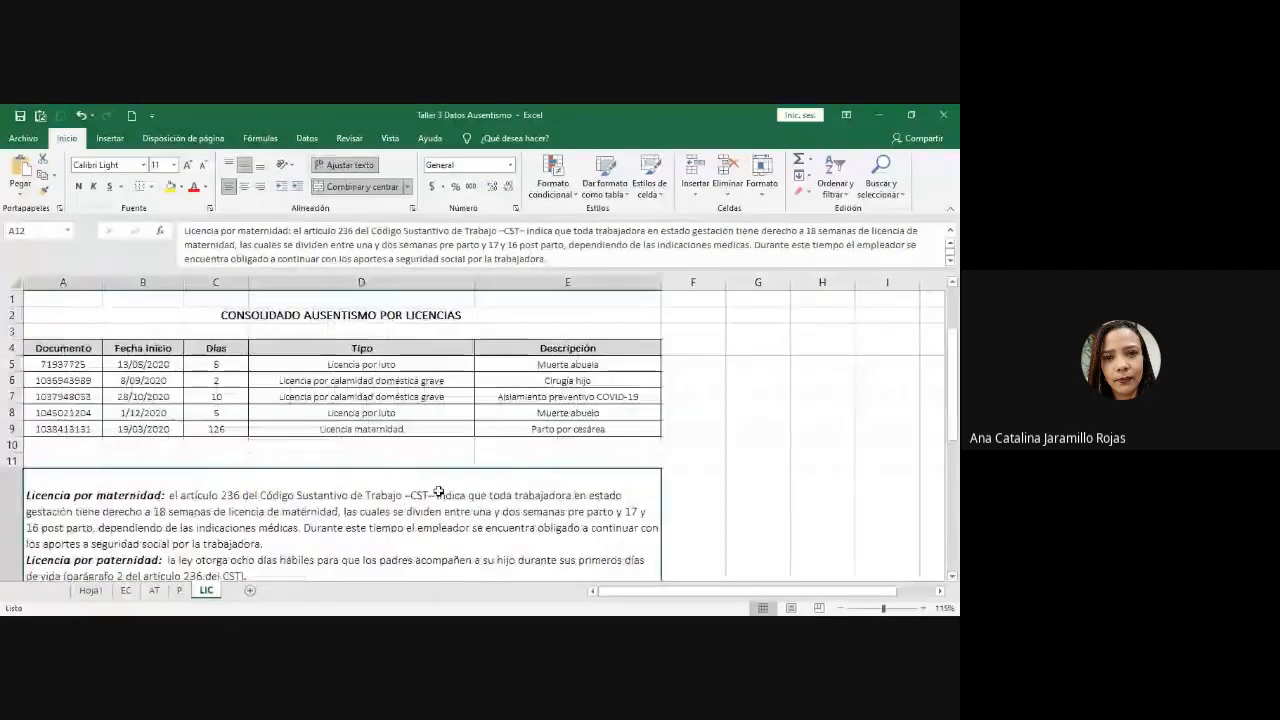
click(567, 460)
click(85, 454)
key(Down)
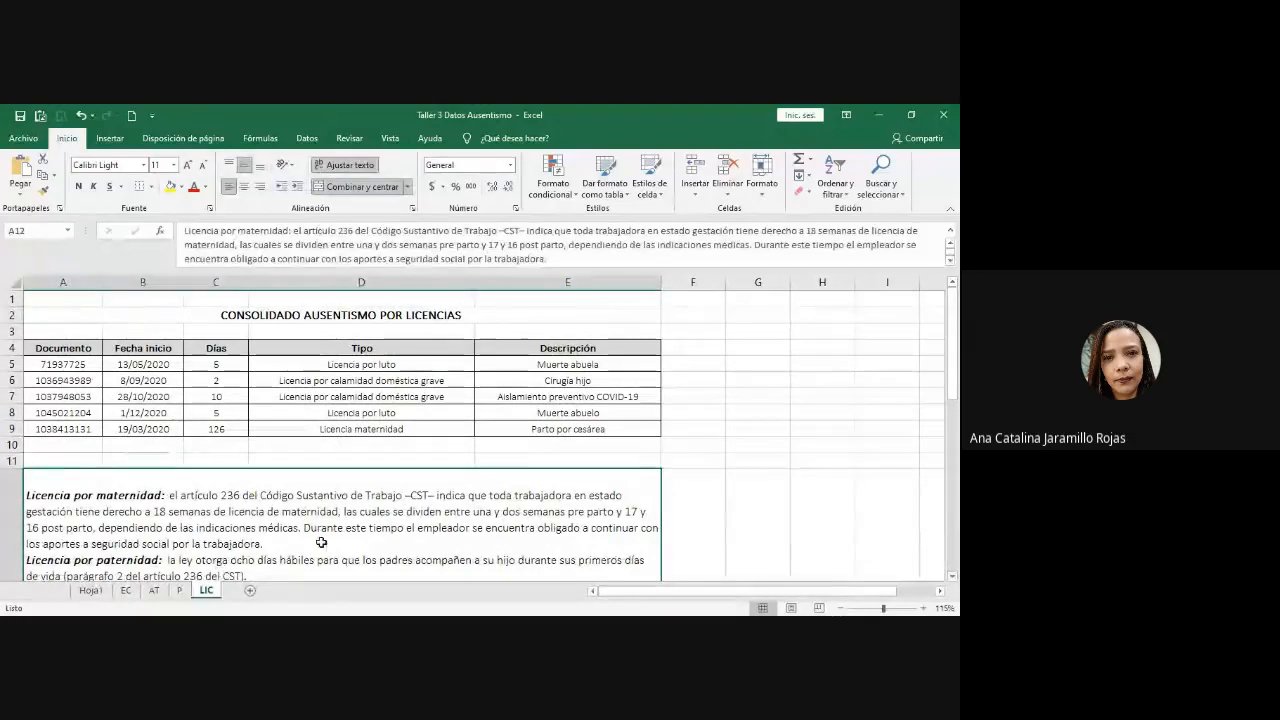